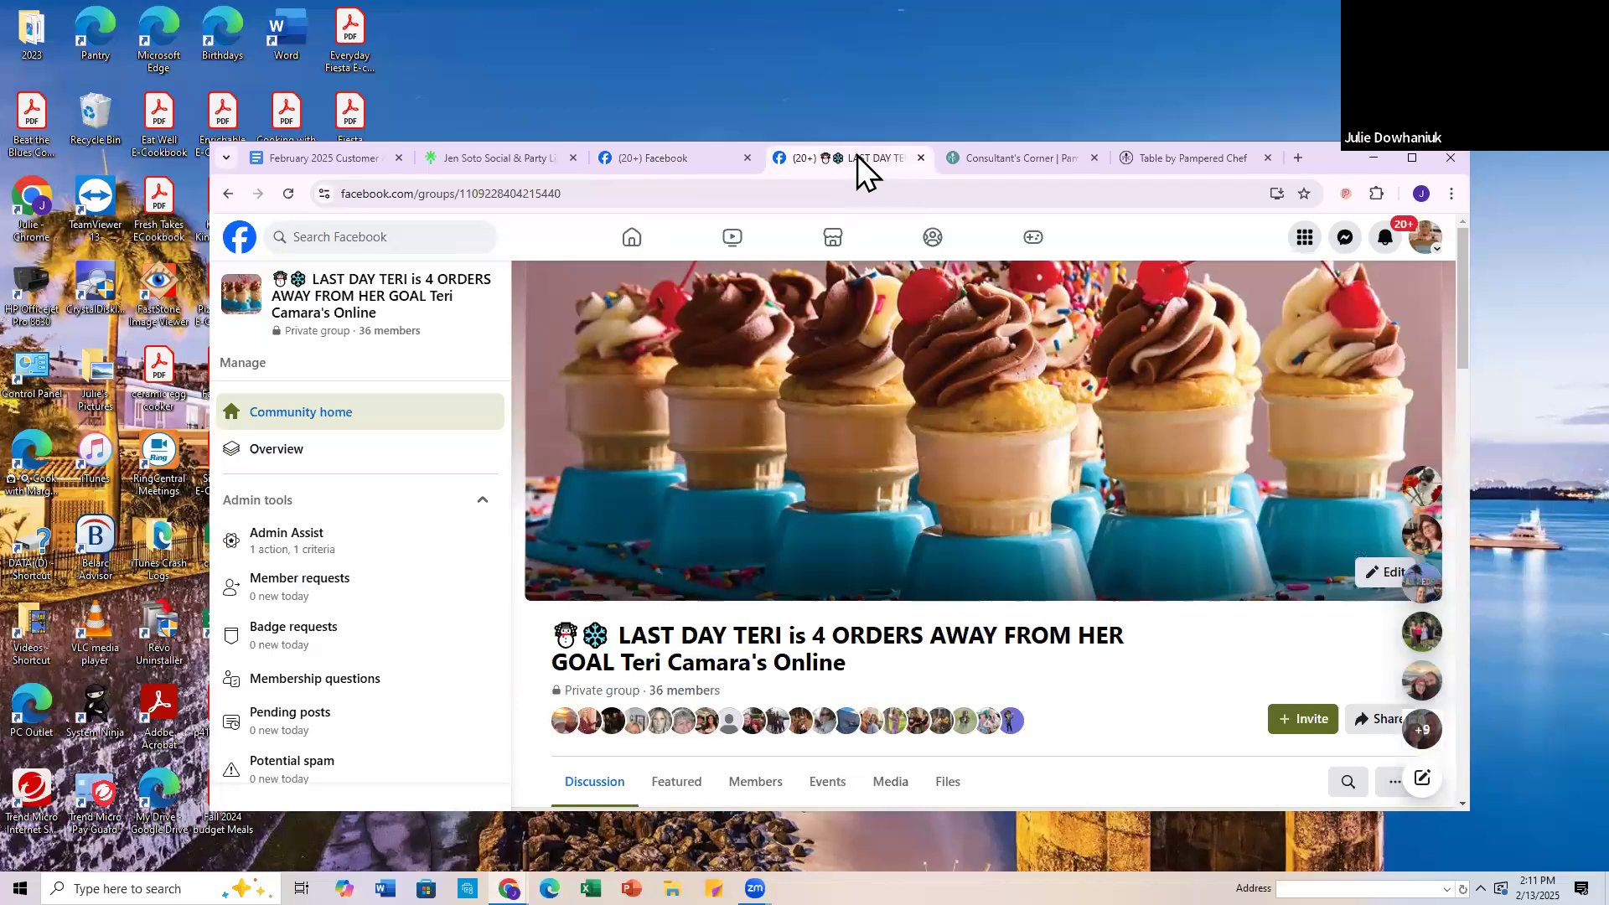
Step: Review the party overview in Consultant's Corner and open the matching Table by Pampered Chef party page
{"action": "left_click", "coordinate": [1023, 158]}
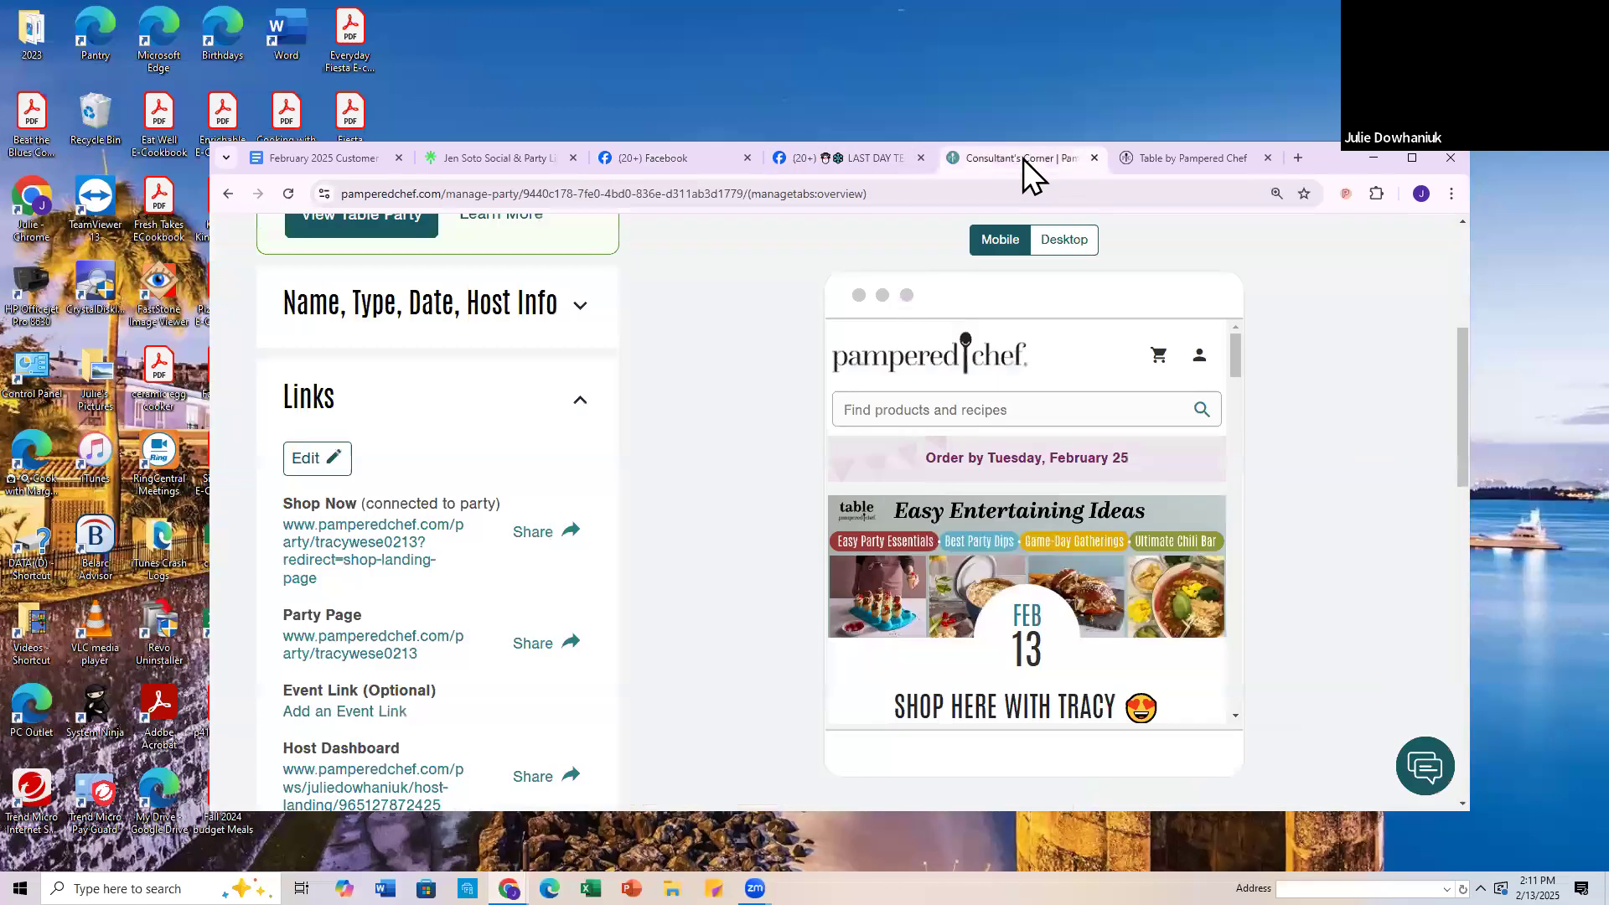
{"action": "scroll", "coordinate": [521, 456], "scroll_direction": "up", "scroll_amount": 3}
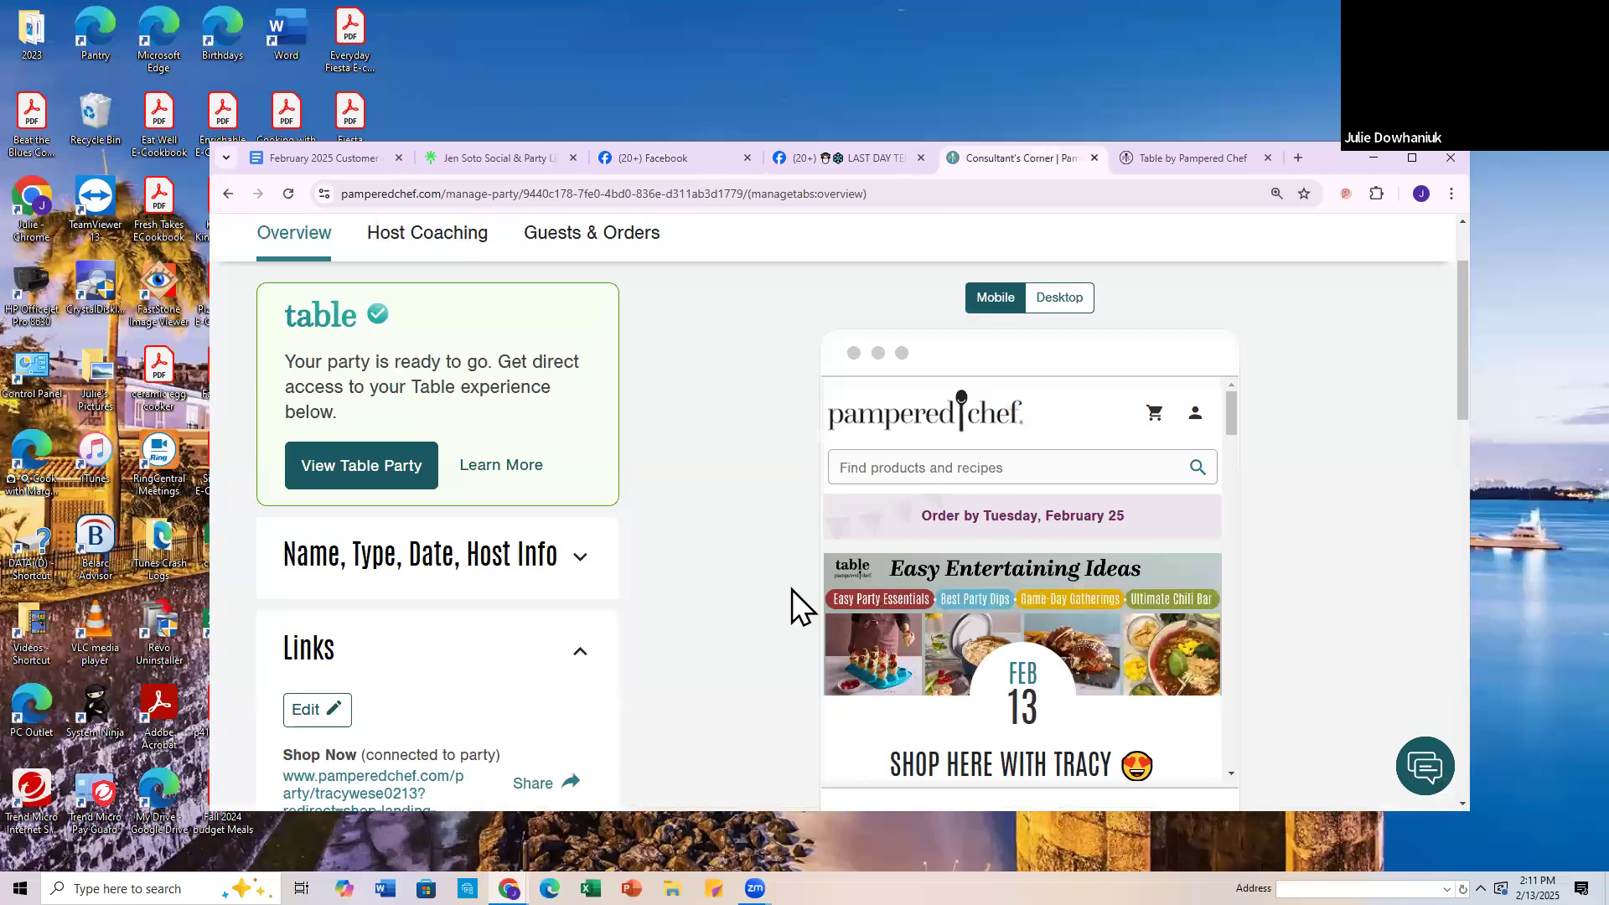
{"action": "left_click", "coordinate": [1175, 159]}
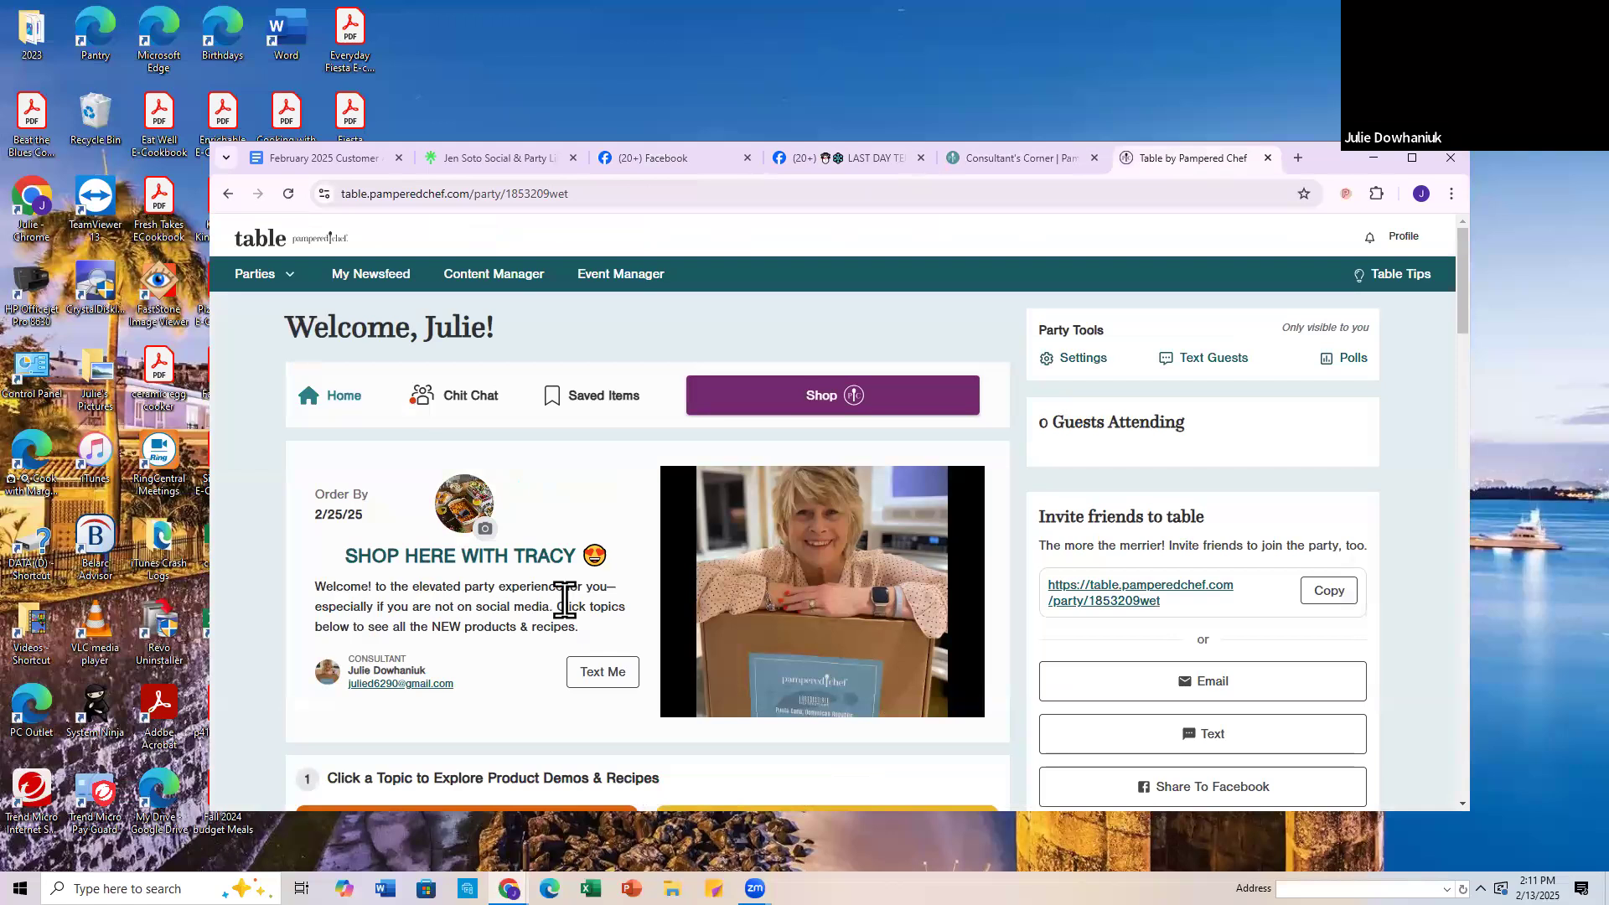
Step: Go to the Groups section of Facebook in a maximized window and start creating a new group
{"action": "left_click", "coordinate": [661, 159]}
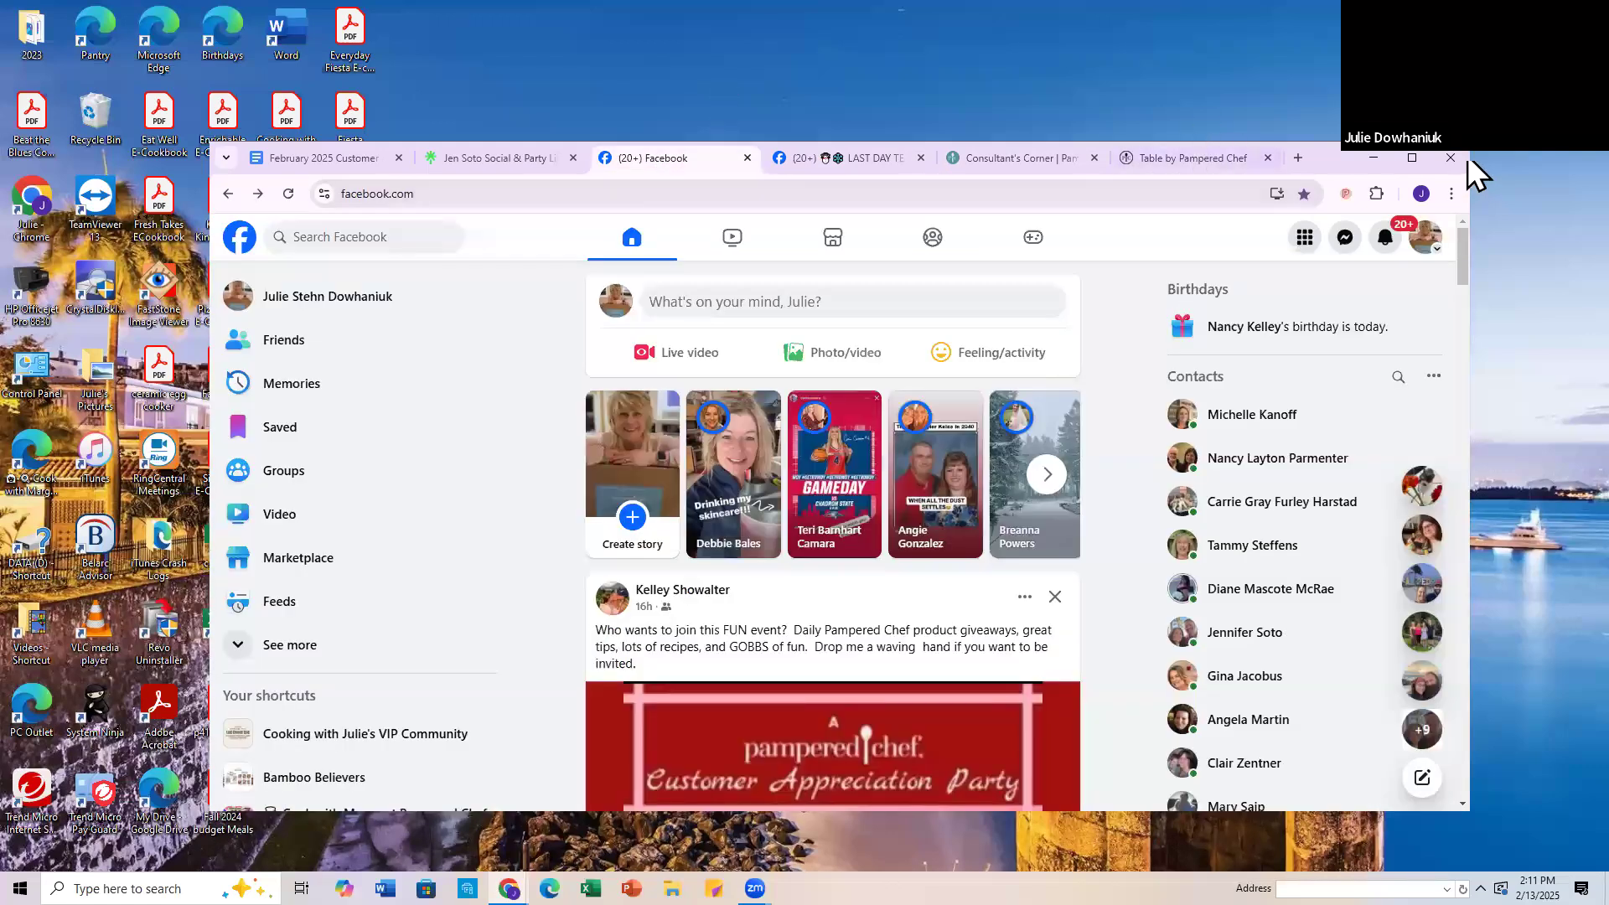
{"action": "left_click", "coordinate": [1411, 163]}
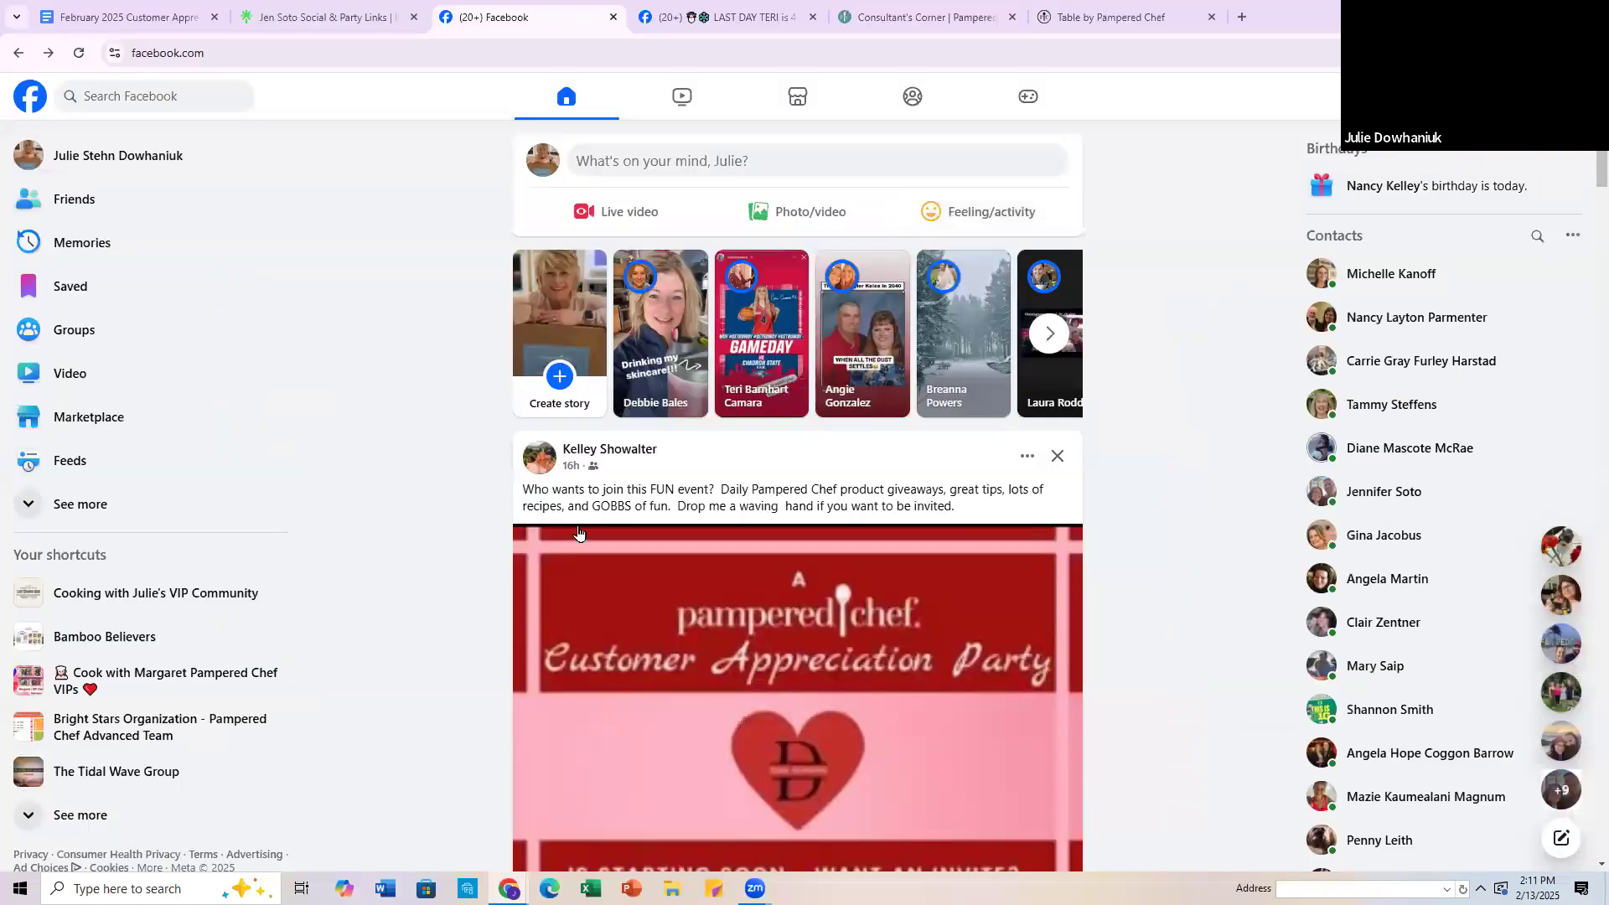
{"action": "double_click", "coordinate": [1315, 11]}
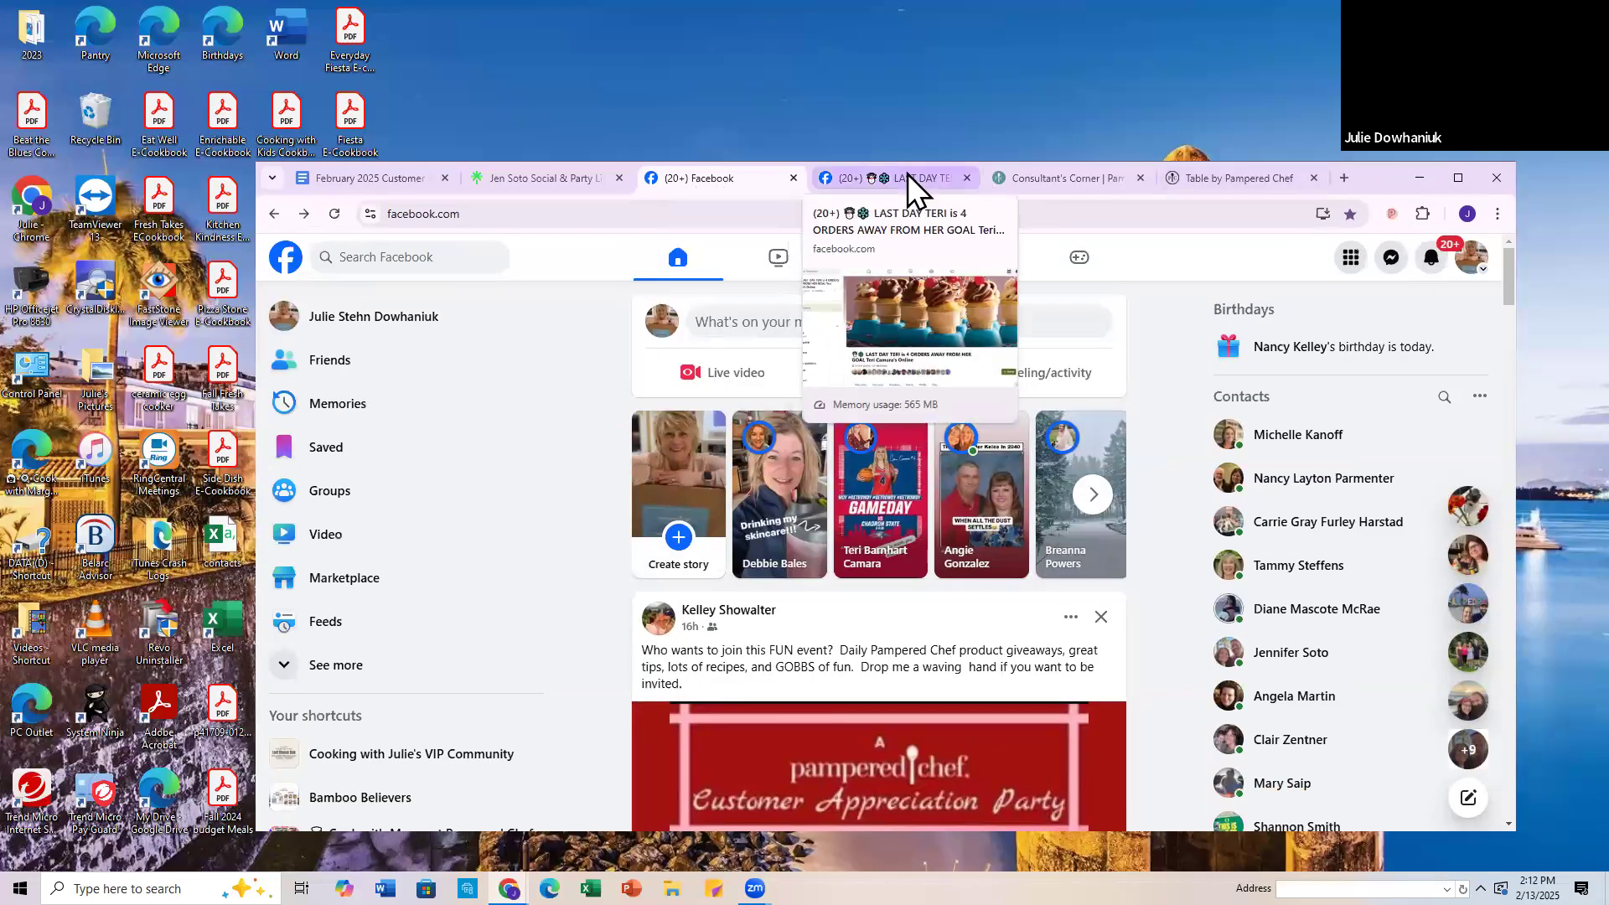
{"action": "left_click", "coordinate": [1458, 178]}
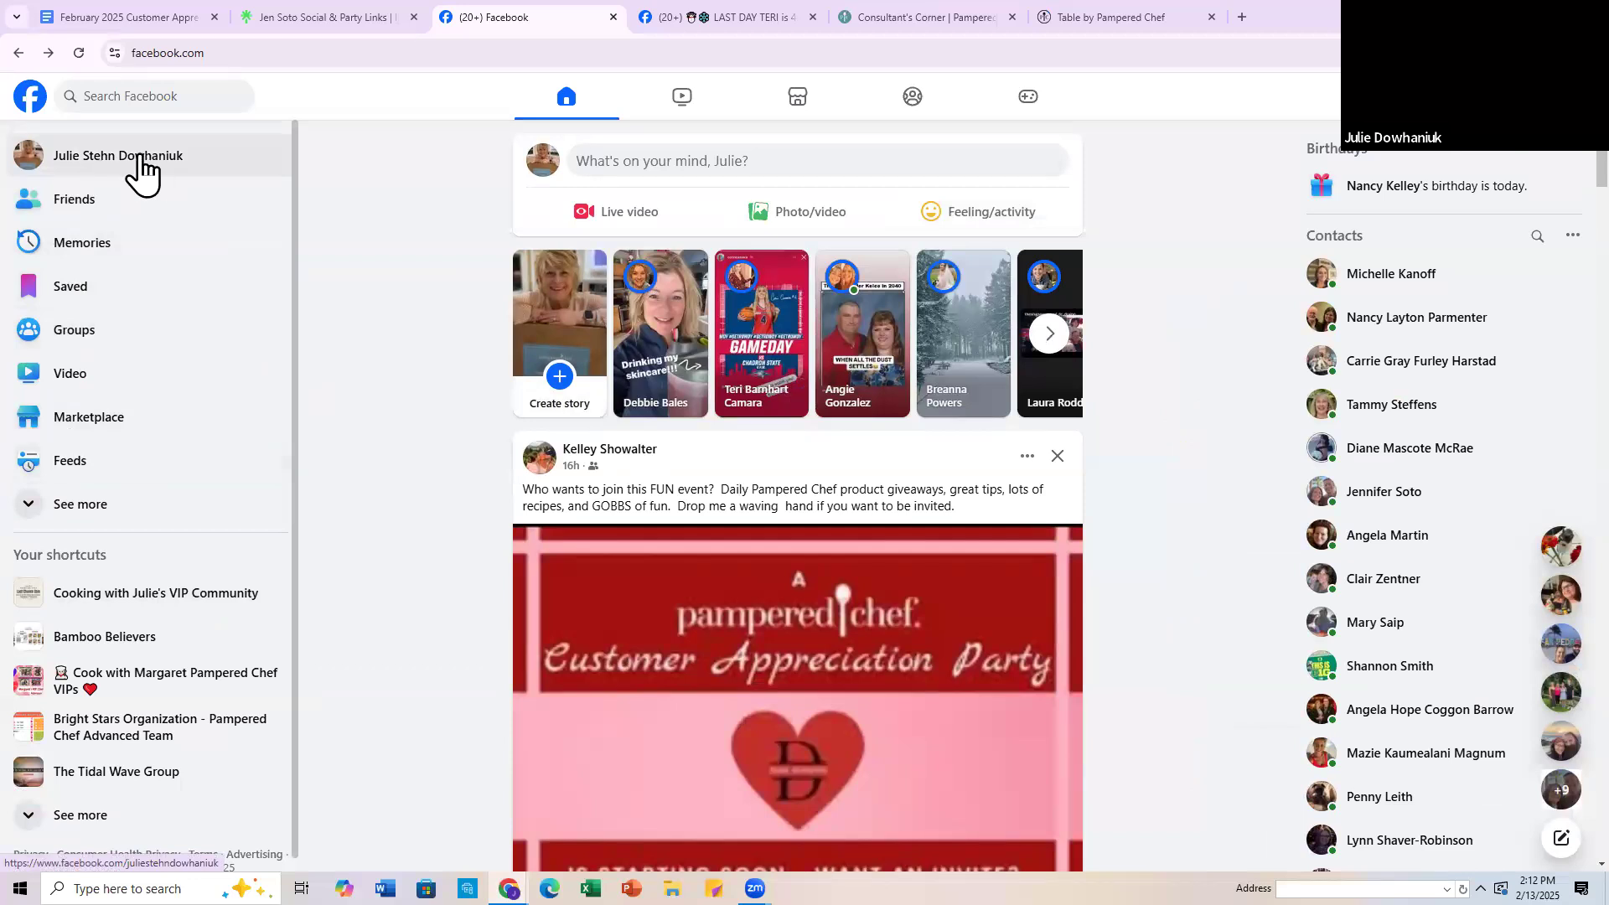
{"action": "left_click", "coordinate": [64, 338]}
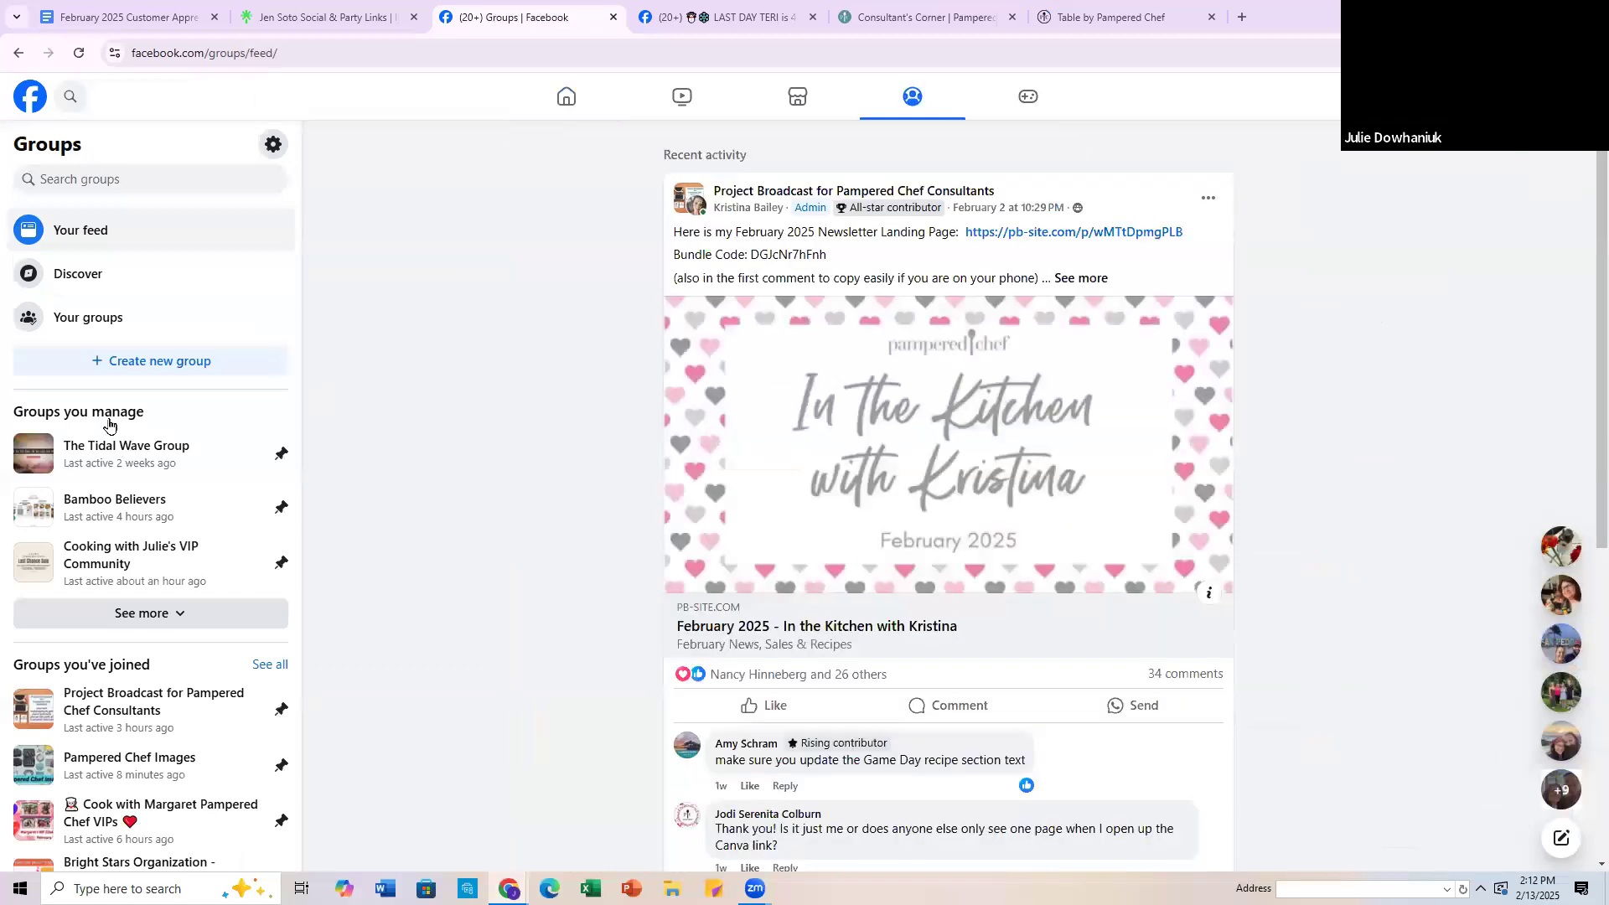
{"action": "left_click", "coordinate": [142, 366]}
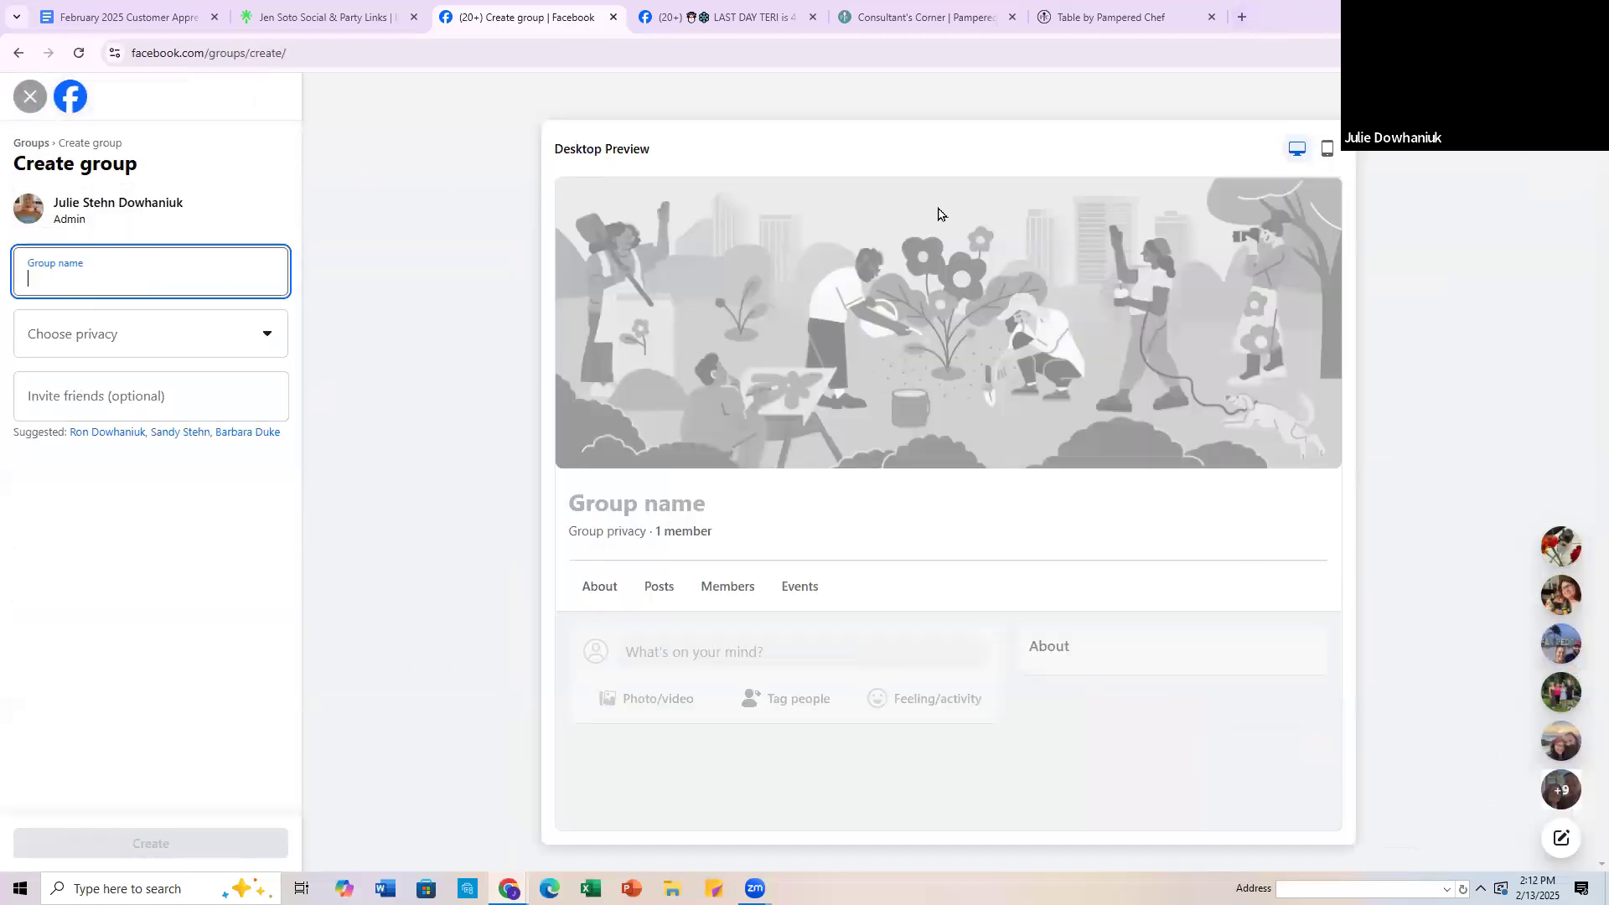
Step: Restore the browser to a smaller window and open the group settings of the existing party group with the cupcake cover
{"action": "left_click", "coordinate": [1551, 15]}
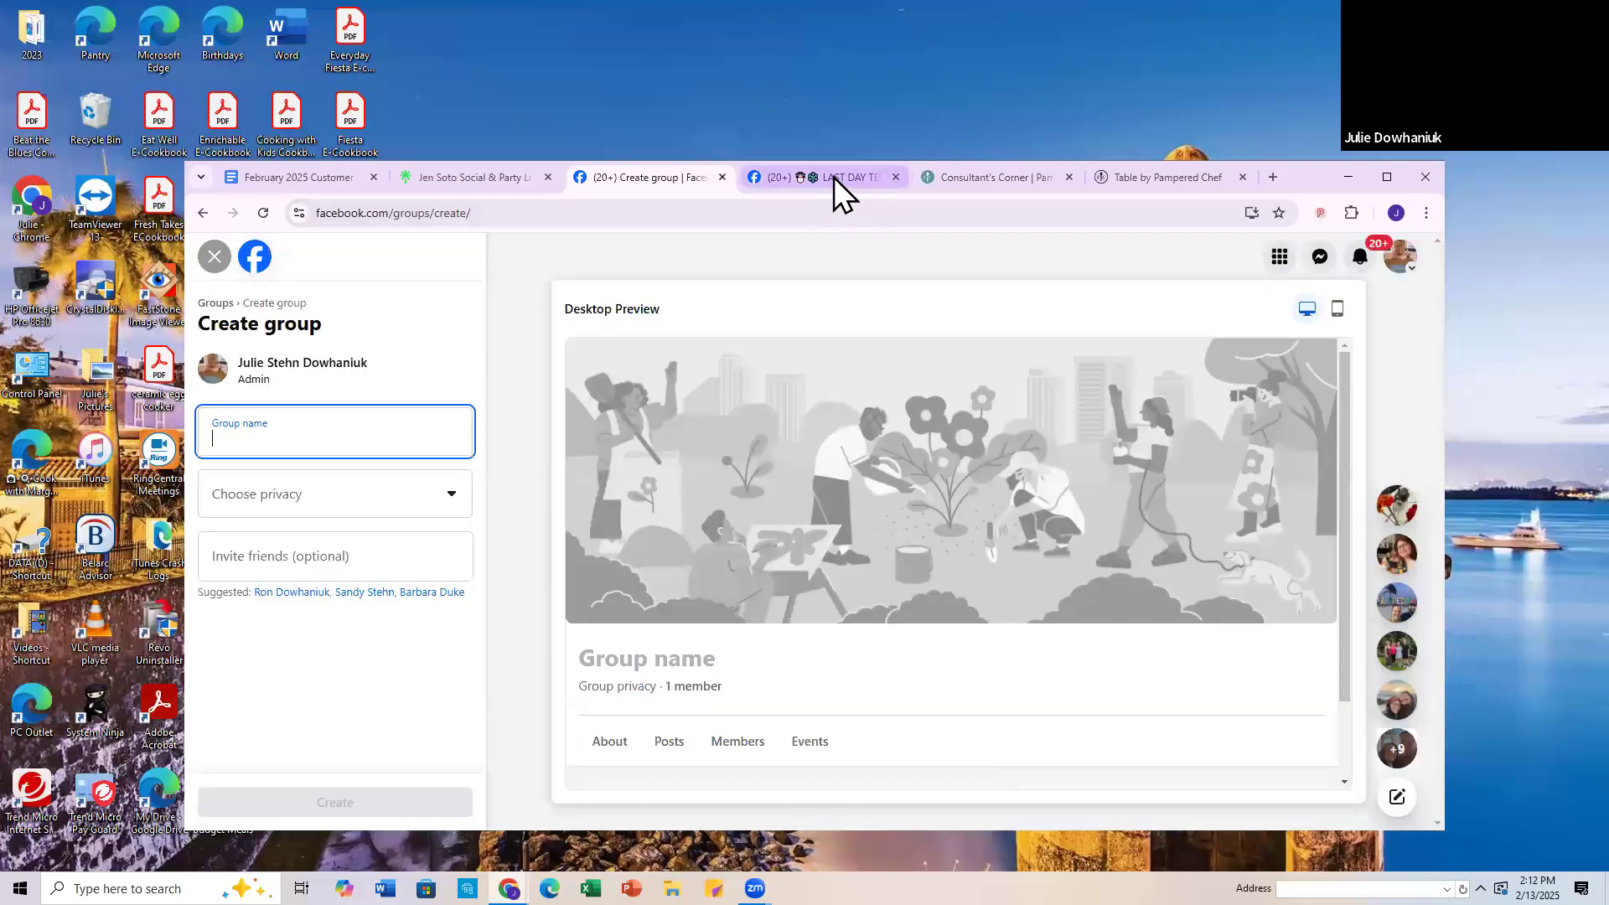
{"action": "left_click", "coordinate": [836, 191]}
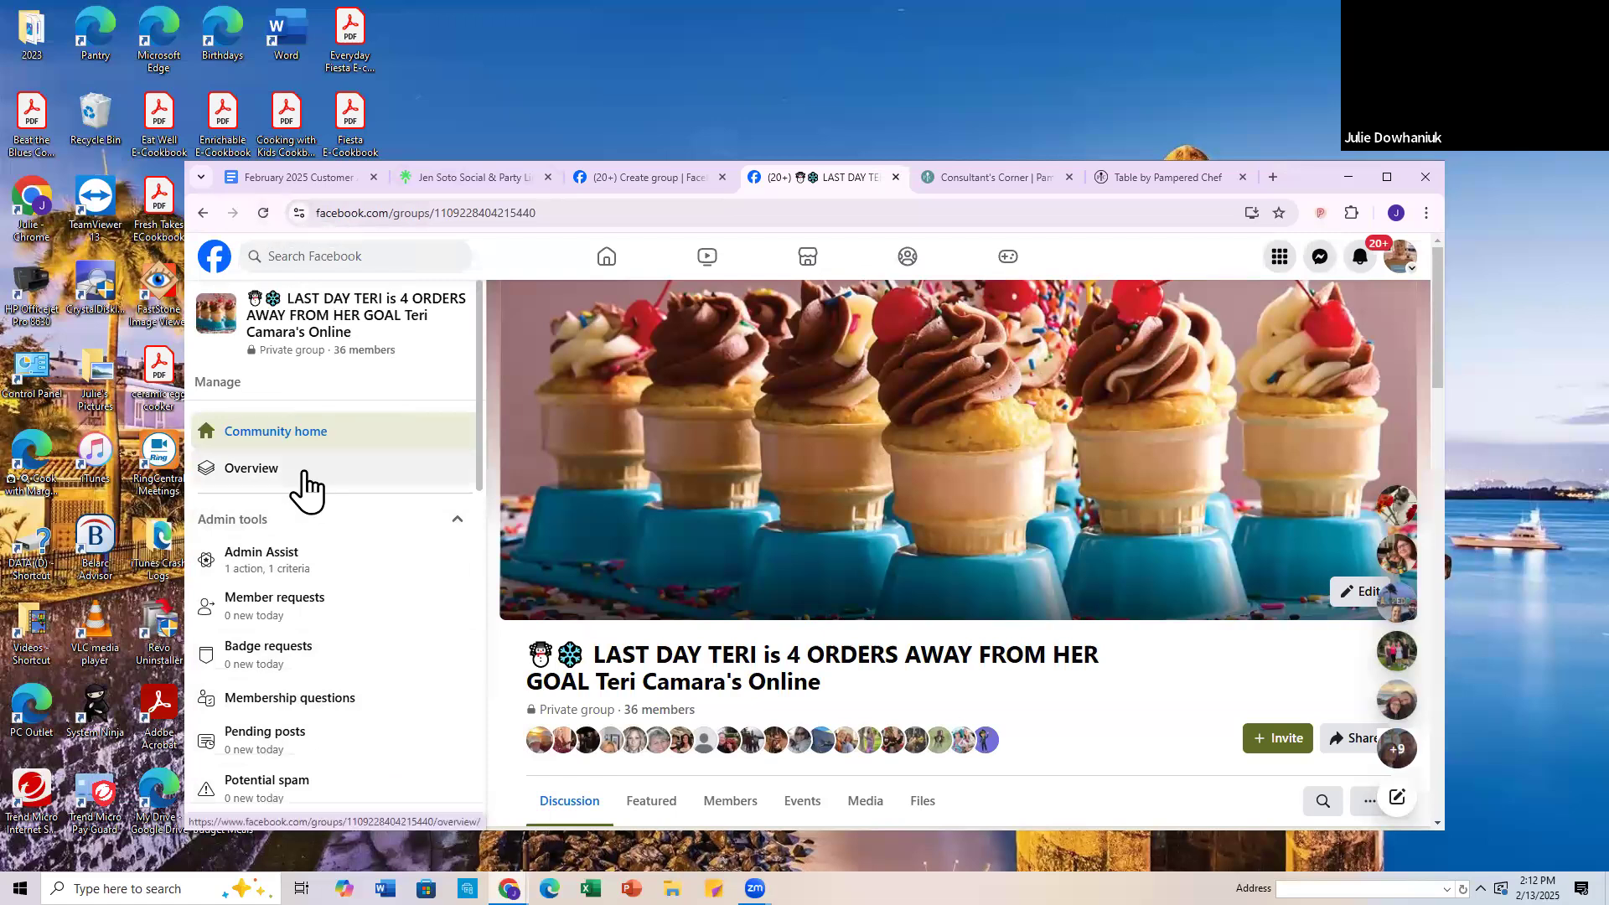
{"action": "scroll", "coordinate": [303, 491], "scroll_direction": "down", "scroll_amount": 8}
{"action": "scroll", "coordinate": [285, 507], "scroll_direction": "down", "scroll_amount": 1}
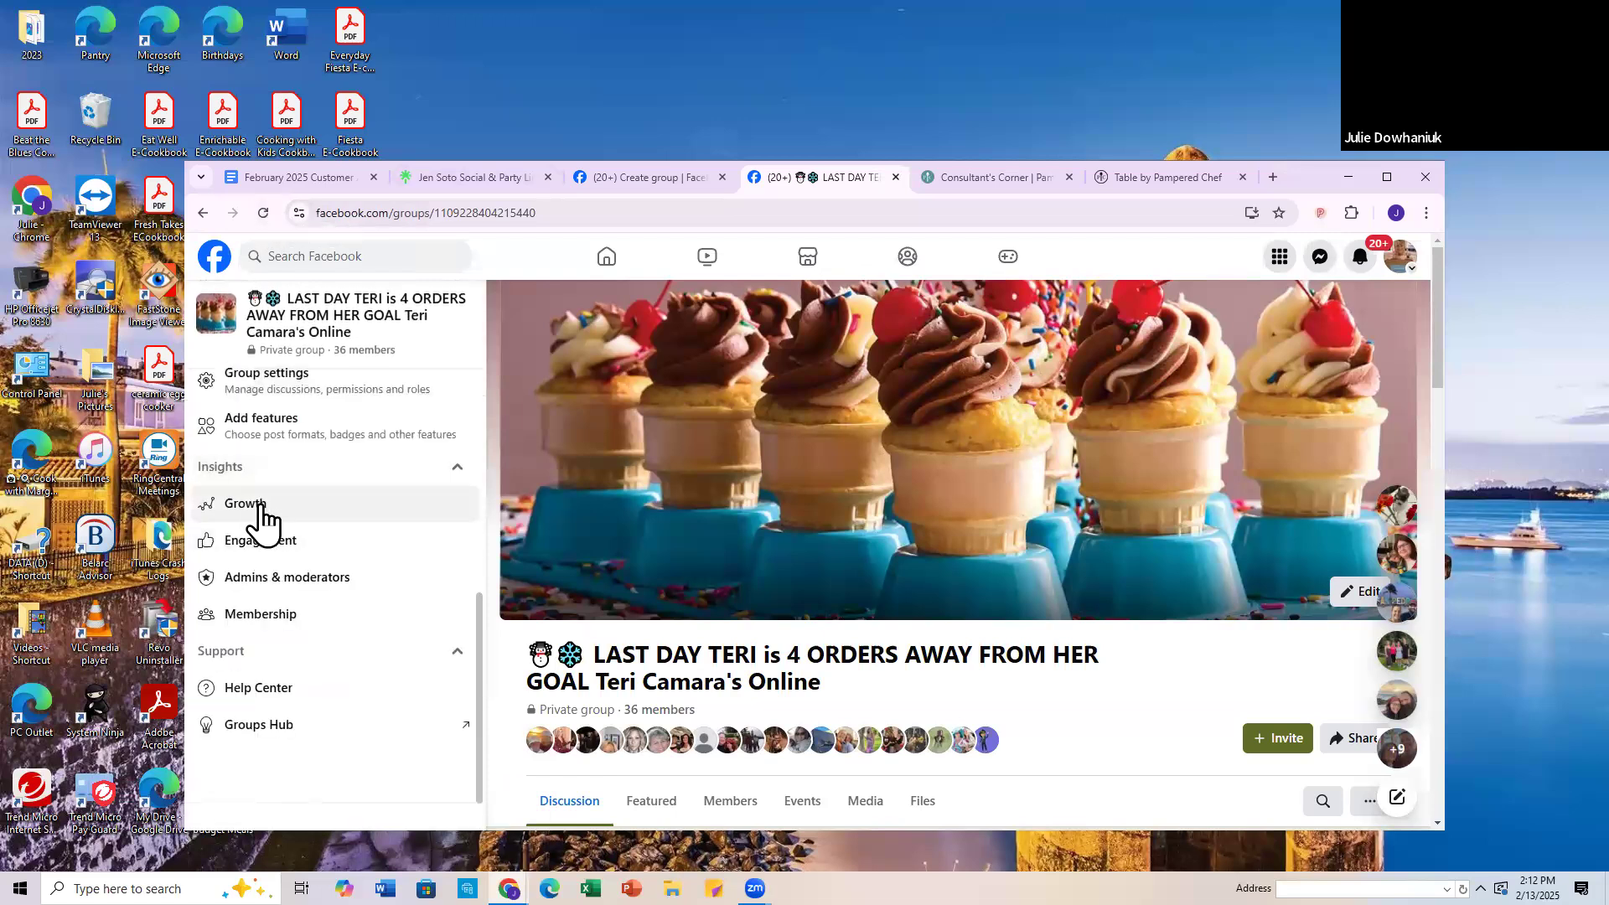
{"action": "scroll", "coordinate": [256, 670], "scroll_direction": "up", "scroll_amount": 2}
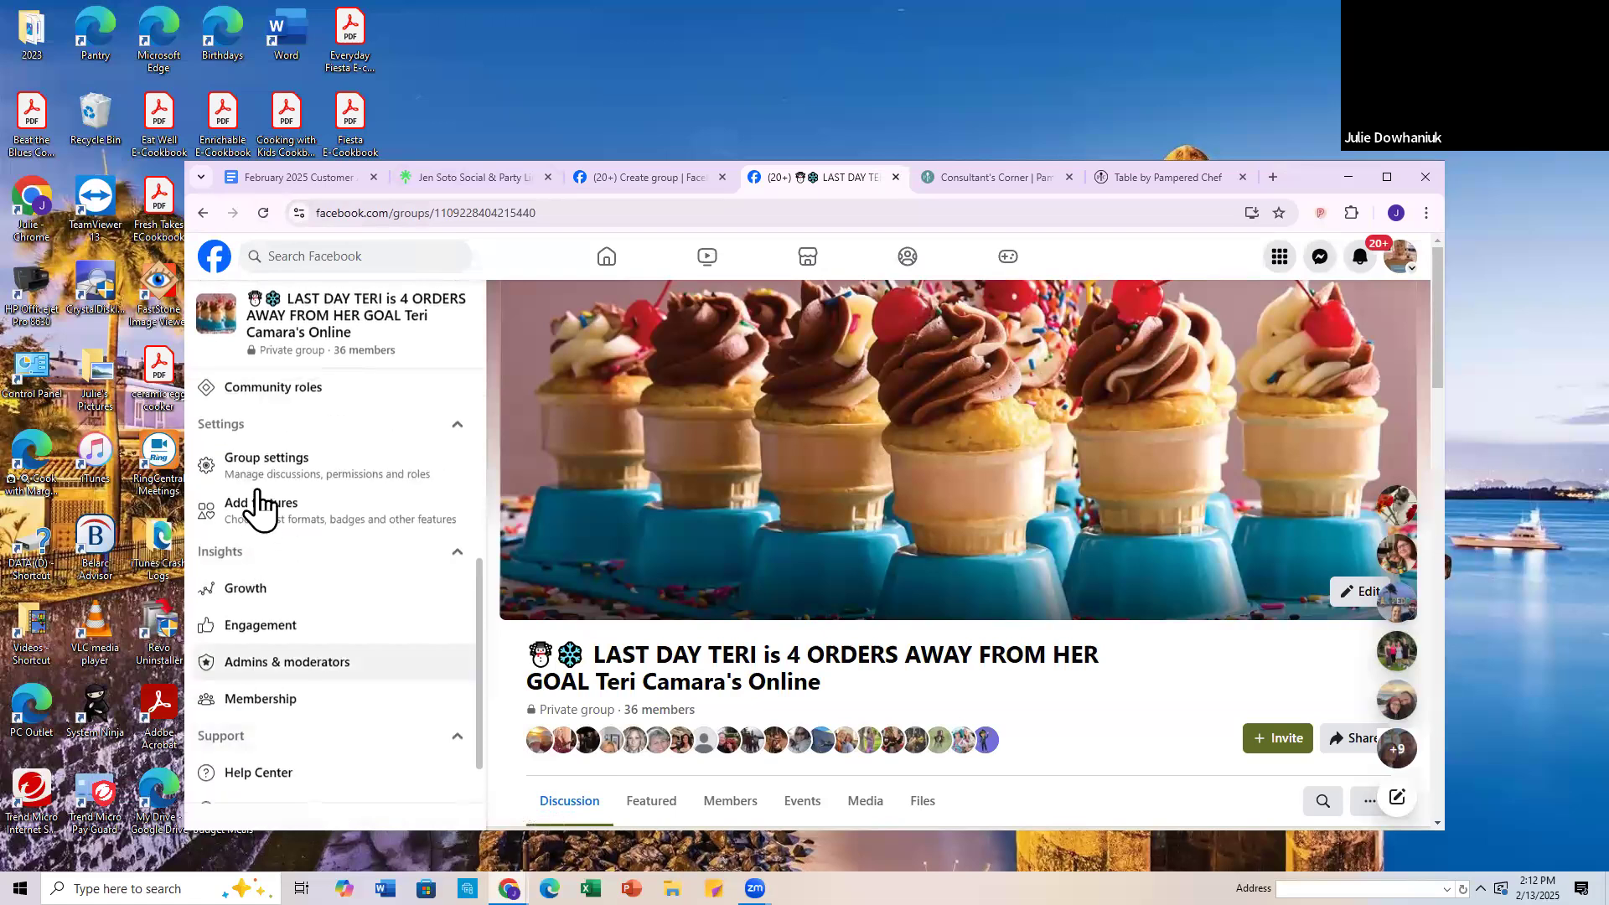
{"action": "left_click", "coordinate": [263, 560]}
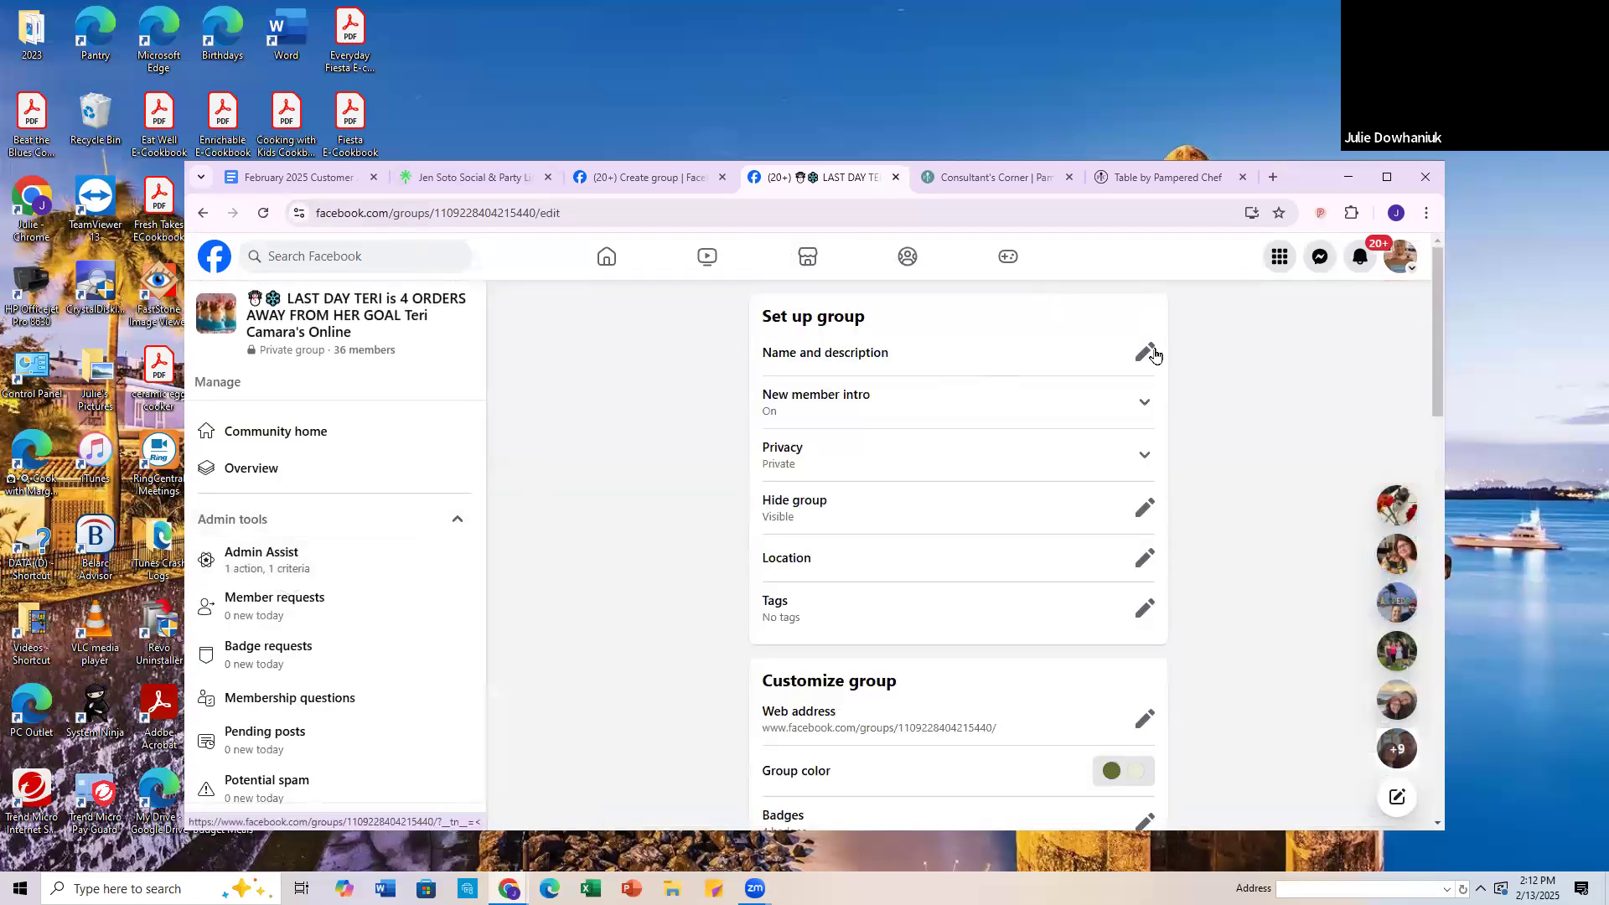
Step: Open the existing group's name and description for editing and copy its full name
{"action": "left_click", "coordinate": [1144, 352]}
{"action": "left_click_drag", "start_coordinate": [769, 391], "coordinate": [1219, 394]}
{"action": "key", "text": "ctrl+c"}
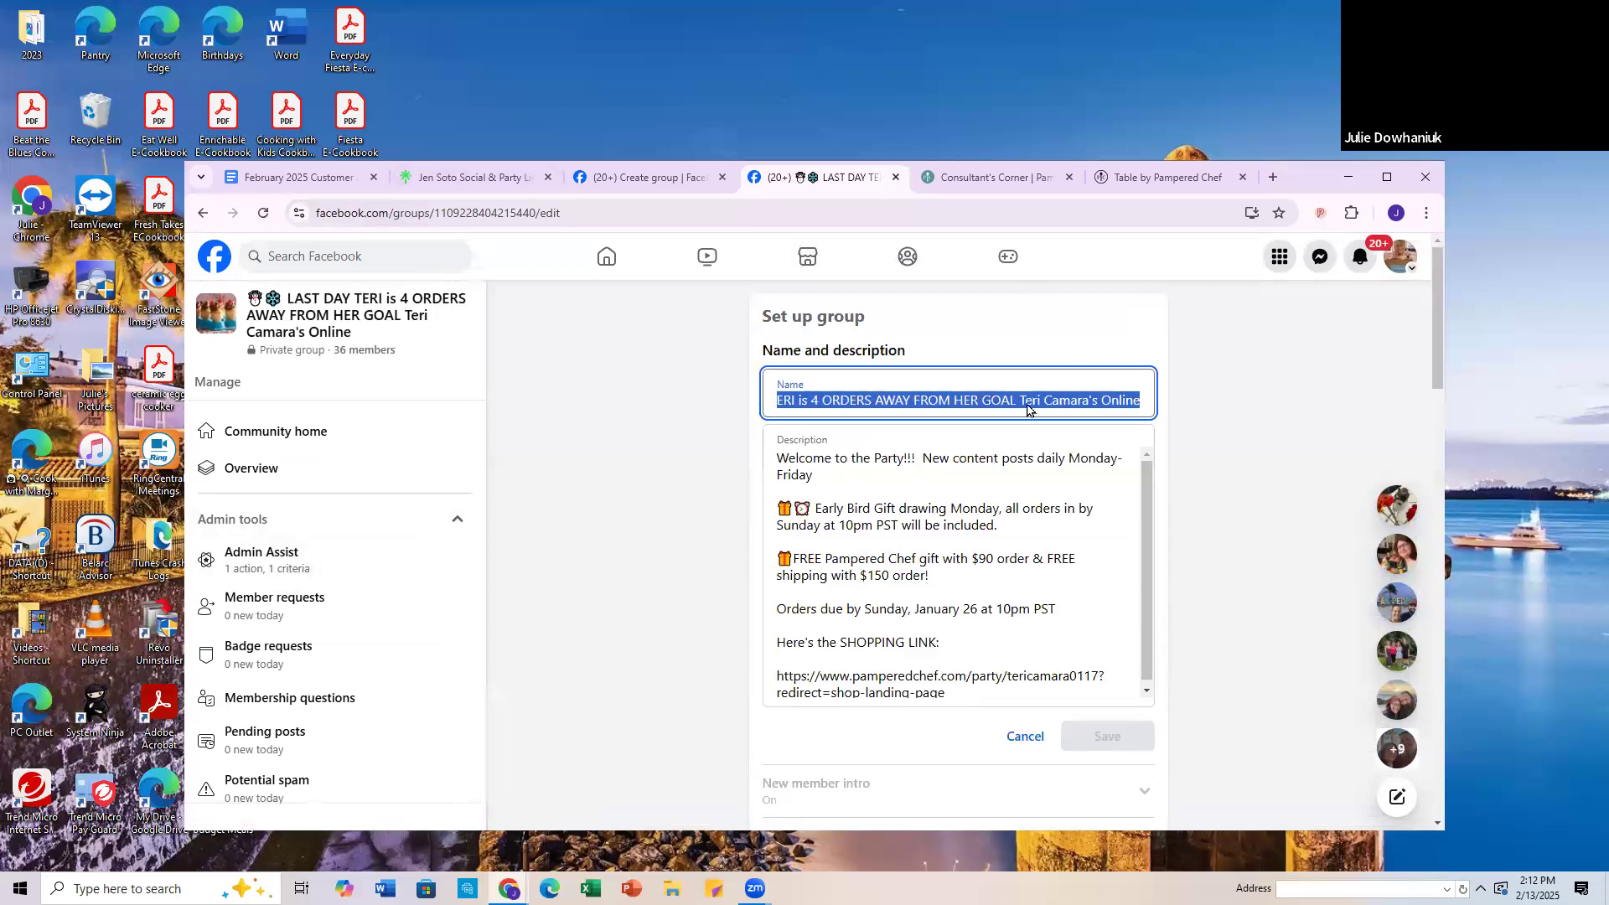
{"action": "right_click", "coordinate": [1027, 409]}
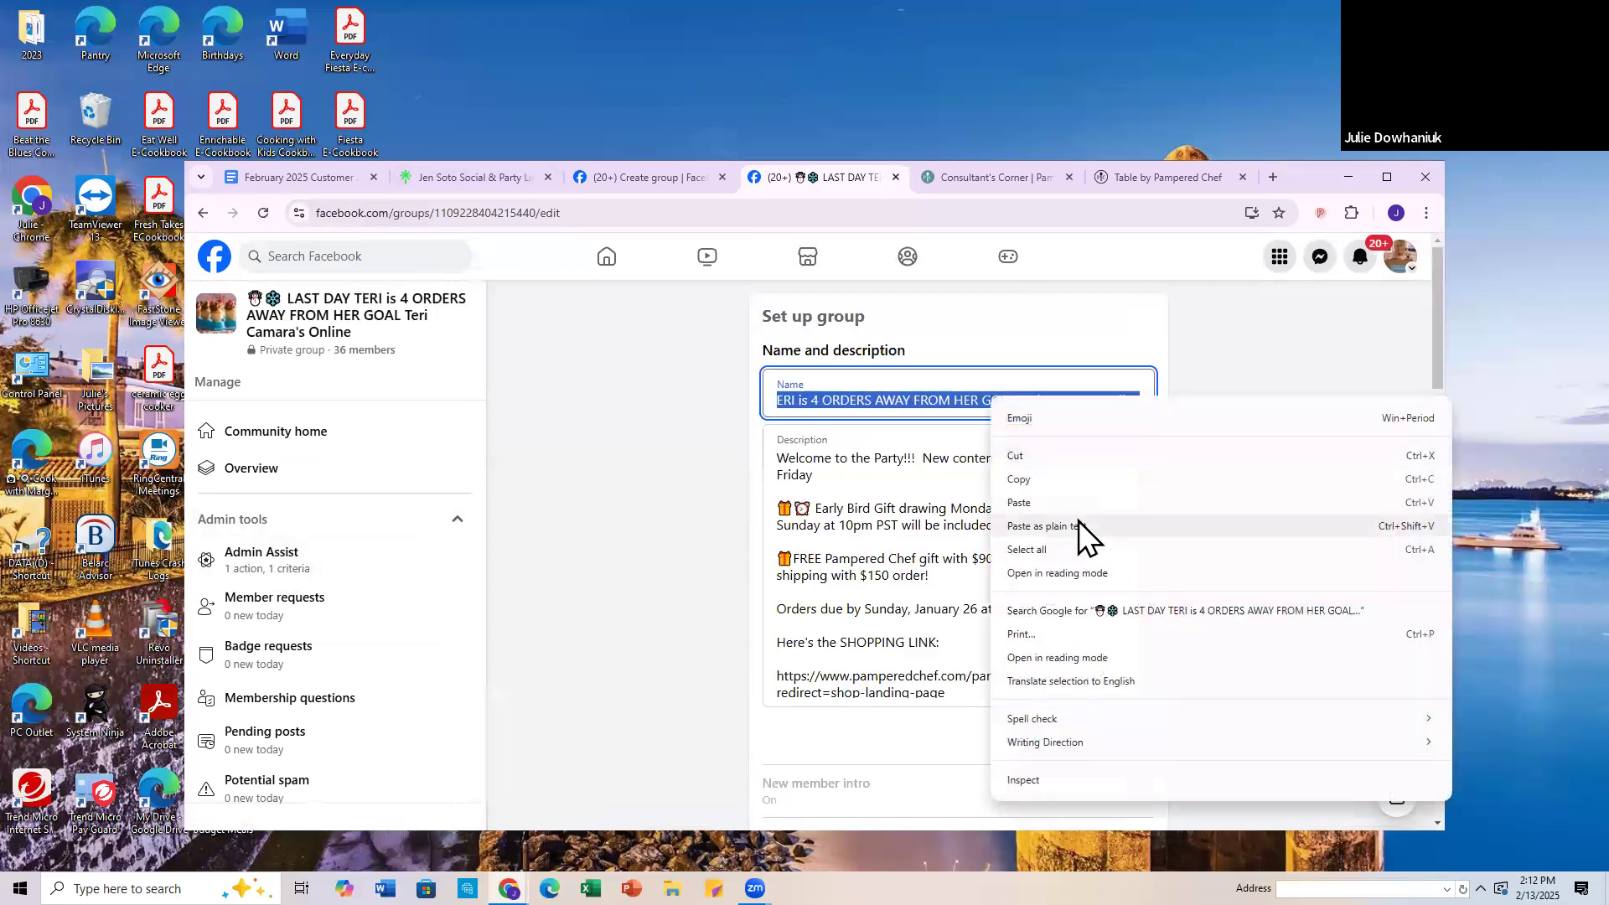
{"action": "left_click", "coordinate": [1024, 482]}
{"action": "left_click", "coordinate": [545, 373]}
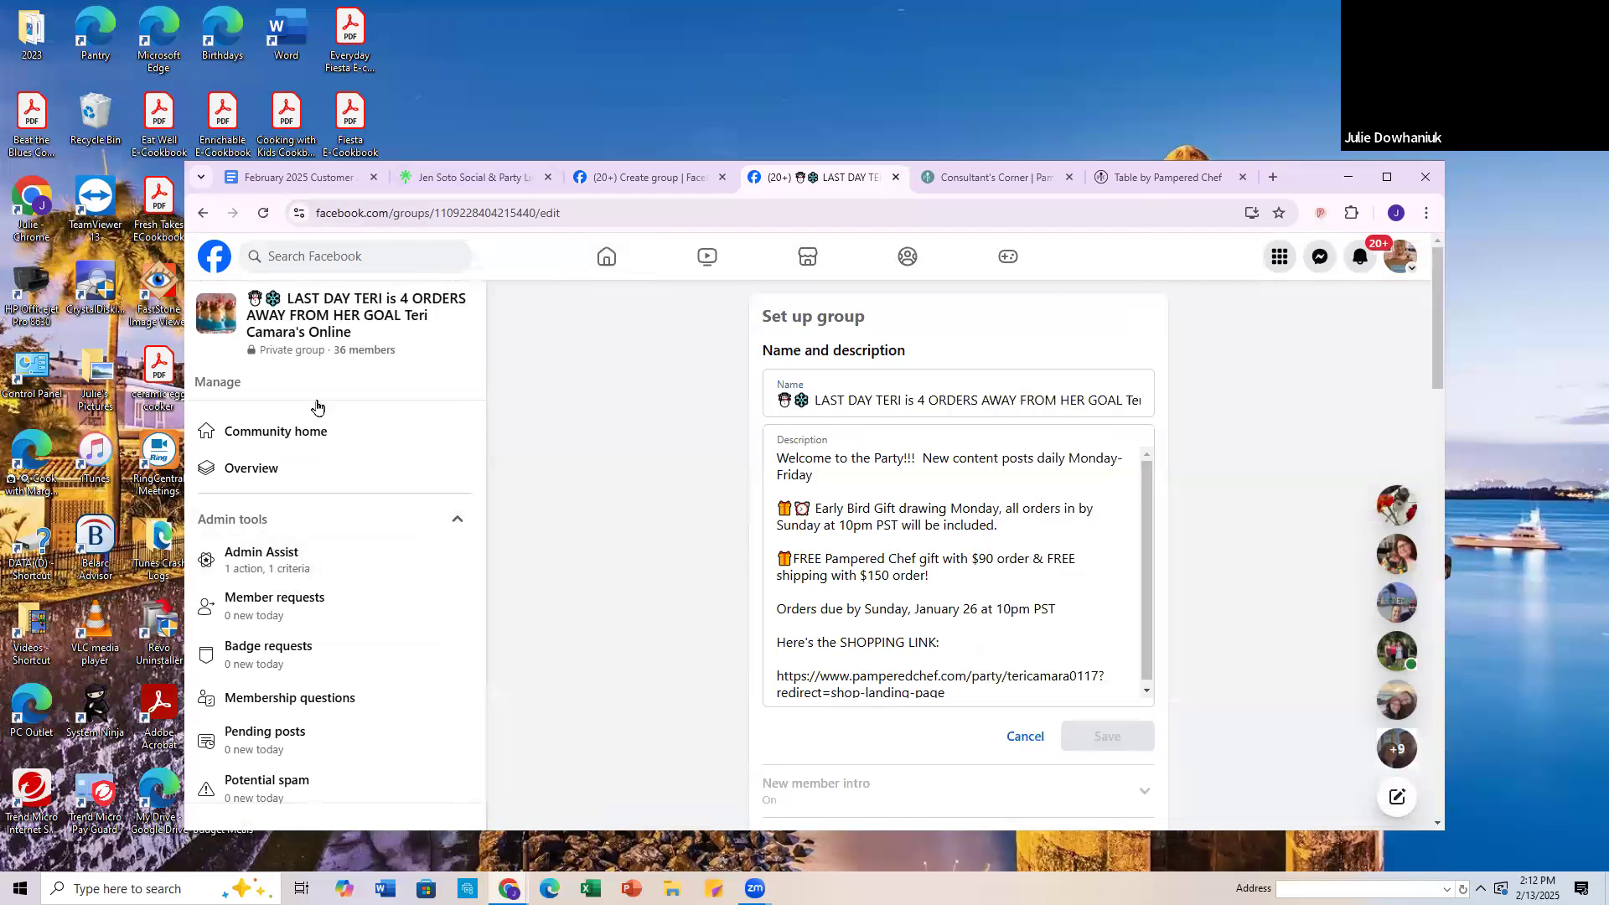
Step: Paste the copied name as the group name in the Create group form
{"action": "left_click", "coordinate": [654, 177]}
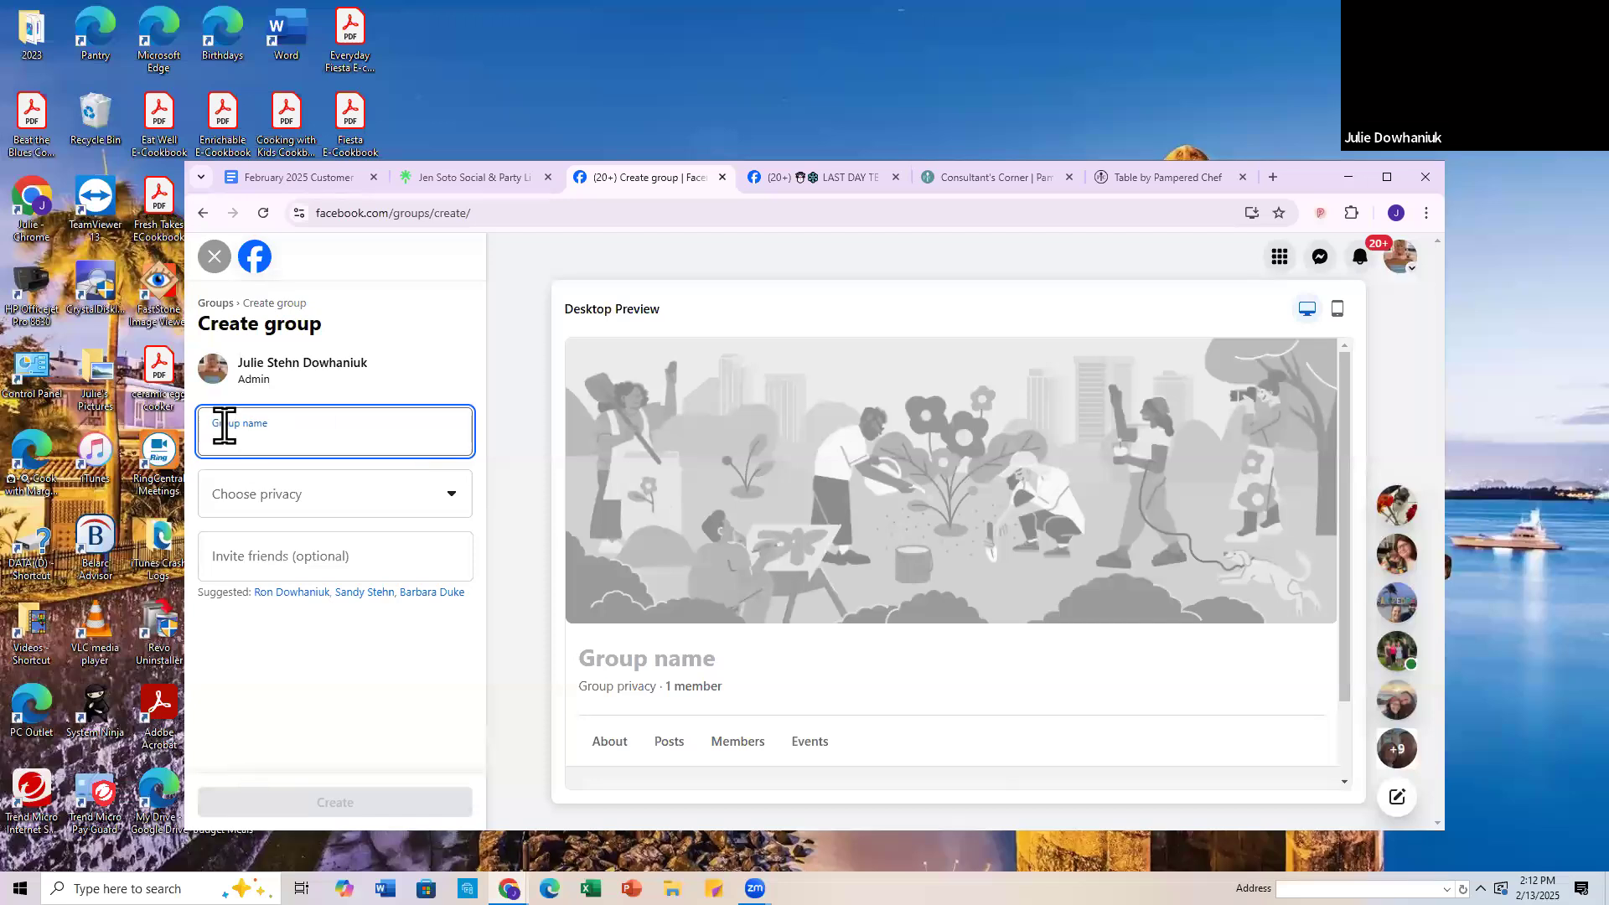
{"action": "right_click", "coordinate": [216, 434]}
{"action": "left_click", "coordinate": [256, 610]}
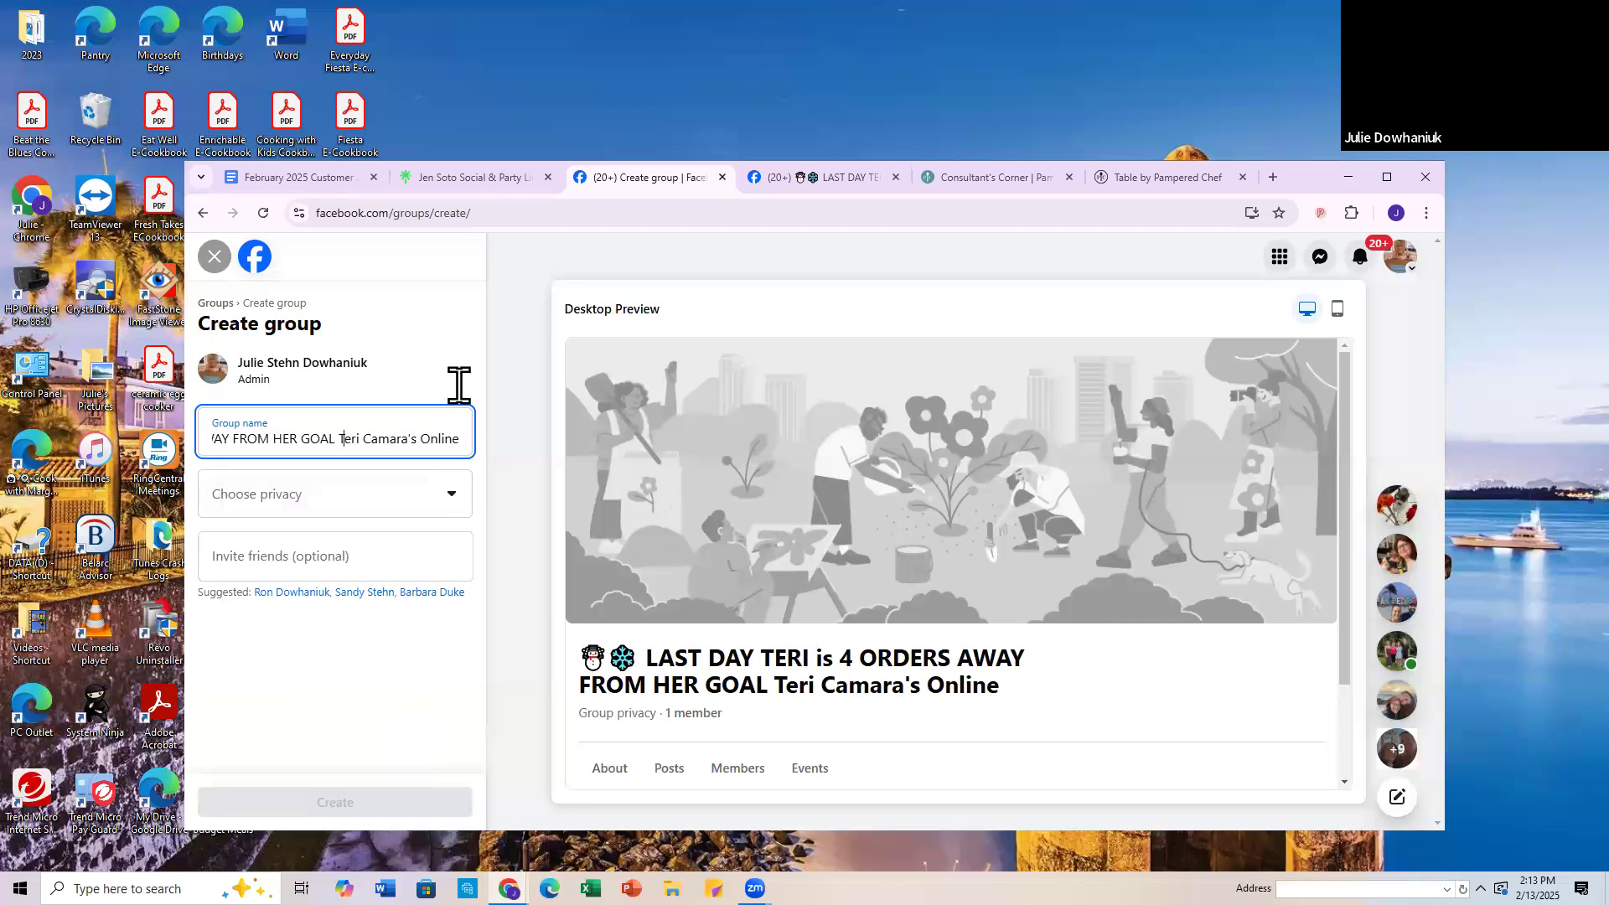
Step: Insert "ONLIN" after the two emojis in the new group's name and delete the old wording up to "ORDERS"
{"action": "key", "text": "Left"}
{"action": "key", "text": "Left"}
{"action": "key", "text": "Left"}
{"action": "key", "text": "Left"}
{"action": "key", "text": "Left"}
{"action": "key", "text": "Left"}
{"action": "key", "text": "Left"}
{"action": "key", "text": "Left"}
{"action": "key", "text": "Left"}
{"action": "key", "text": "Left"}
{"action": "key", "text": "Left"}
{"action": "key", "text": "Left"}
{"action": "key", "text": "Left"}
{"action": "key", "text": "Left"}
{"action": "key", "text": "Left"}
{"action": "key", "text": "Left"}
{"action": "key", "text": "Left"}
{"action": "key", "text": "Left"}
{"action": "key", "text": "Left"}
{"action": "key", "text": "Left"}
{"action": "key", "text": "Left"}
{"action": "key", "text": "Left"}
{"action": "key", "text": "Left"}
{"action": "key", "text": "Left"}
{"action": "key", "text": "Left"}
{"action": "key", "text": "Left"}
{"action": "key", "text": "Left"}
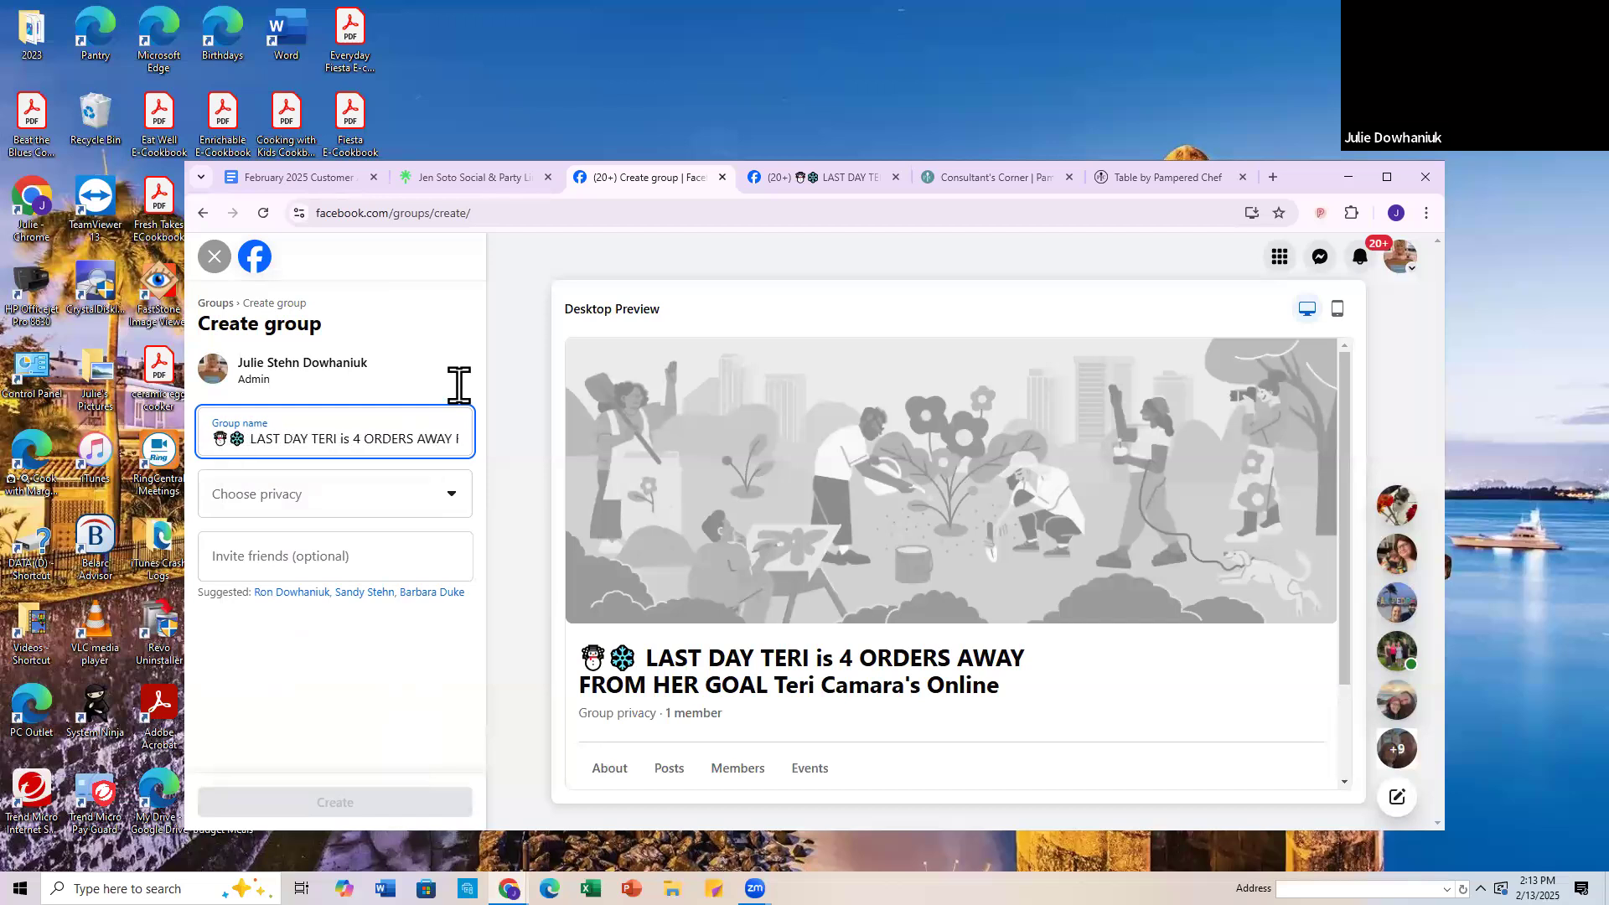
{"action": "type", "text": "ONLIN"}
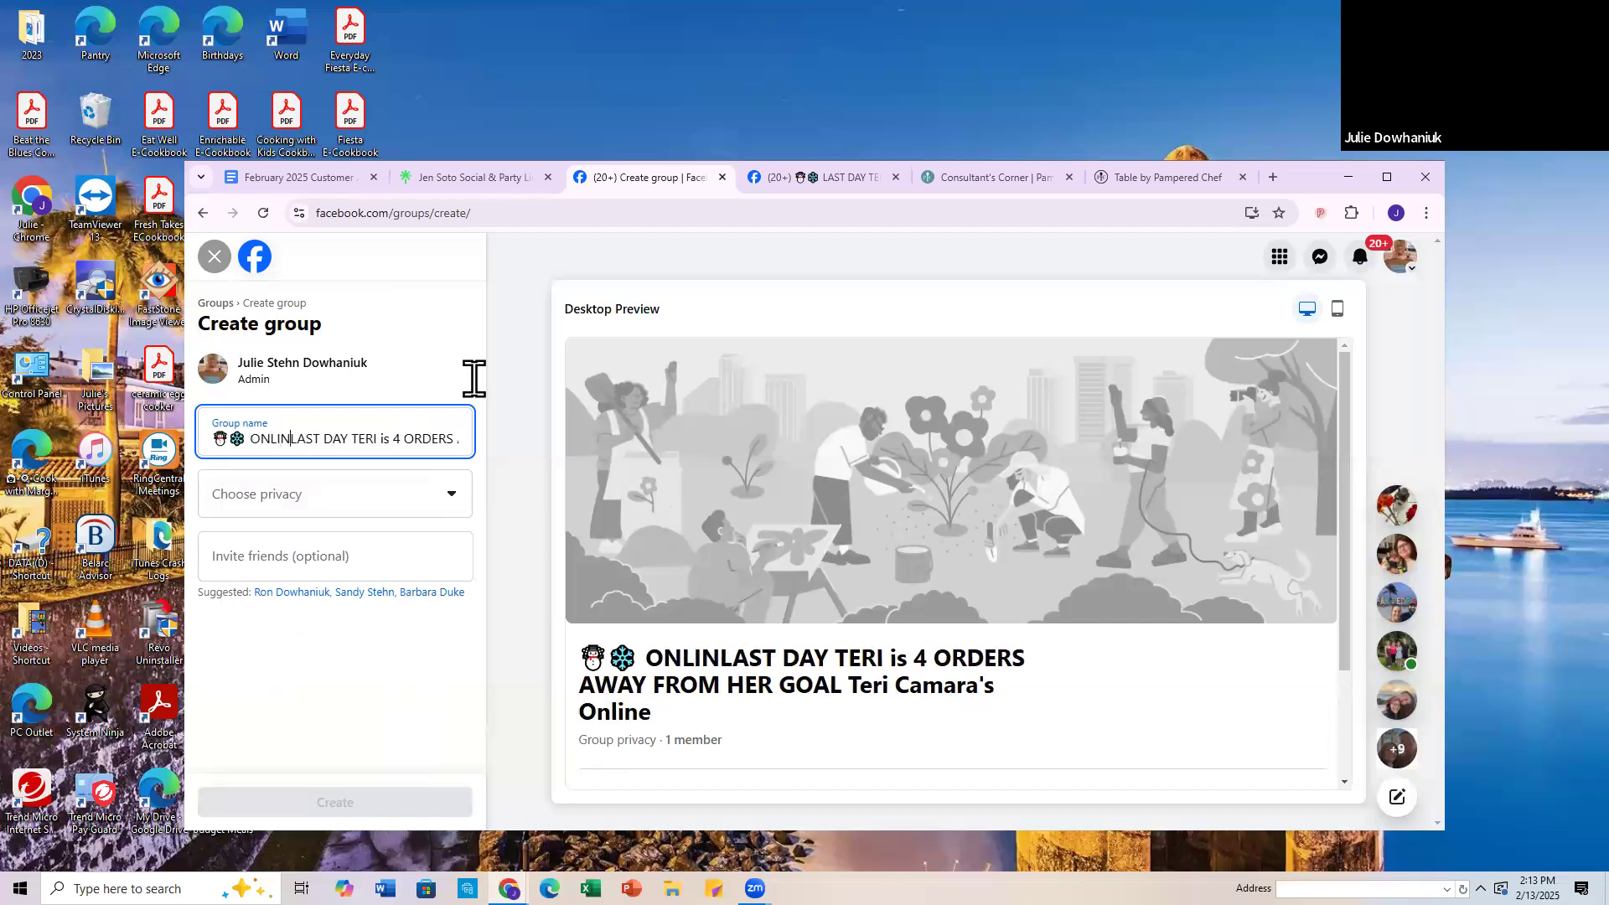
{"action": "key", "text": "Delete"}
{"action": "key", "text": "Delete"}
{"action": "key", "text": "Delete"}
{"action": "key", "text": "Delete"}
{"action": "key", "text": "Delete"}
{"action": "key", "text": "Delete"}
{"action": "key", "text": "Delete"}
{"action": "key", "text": "Delete"}
{"action": "key", "text": "Delete"}
{"action": "key", "text": "Delete"}
{"action": "key", "text": "Delete"}
{"action": "key", "text": "Delete"}
{"action": "key", "text": "Delete"}
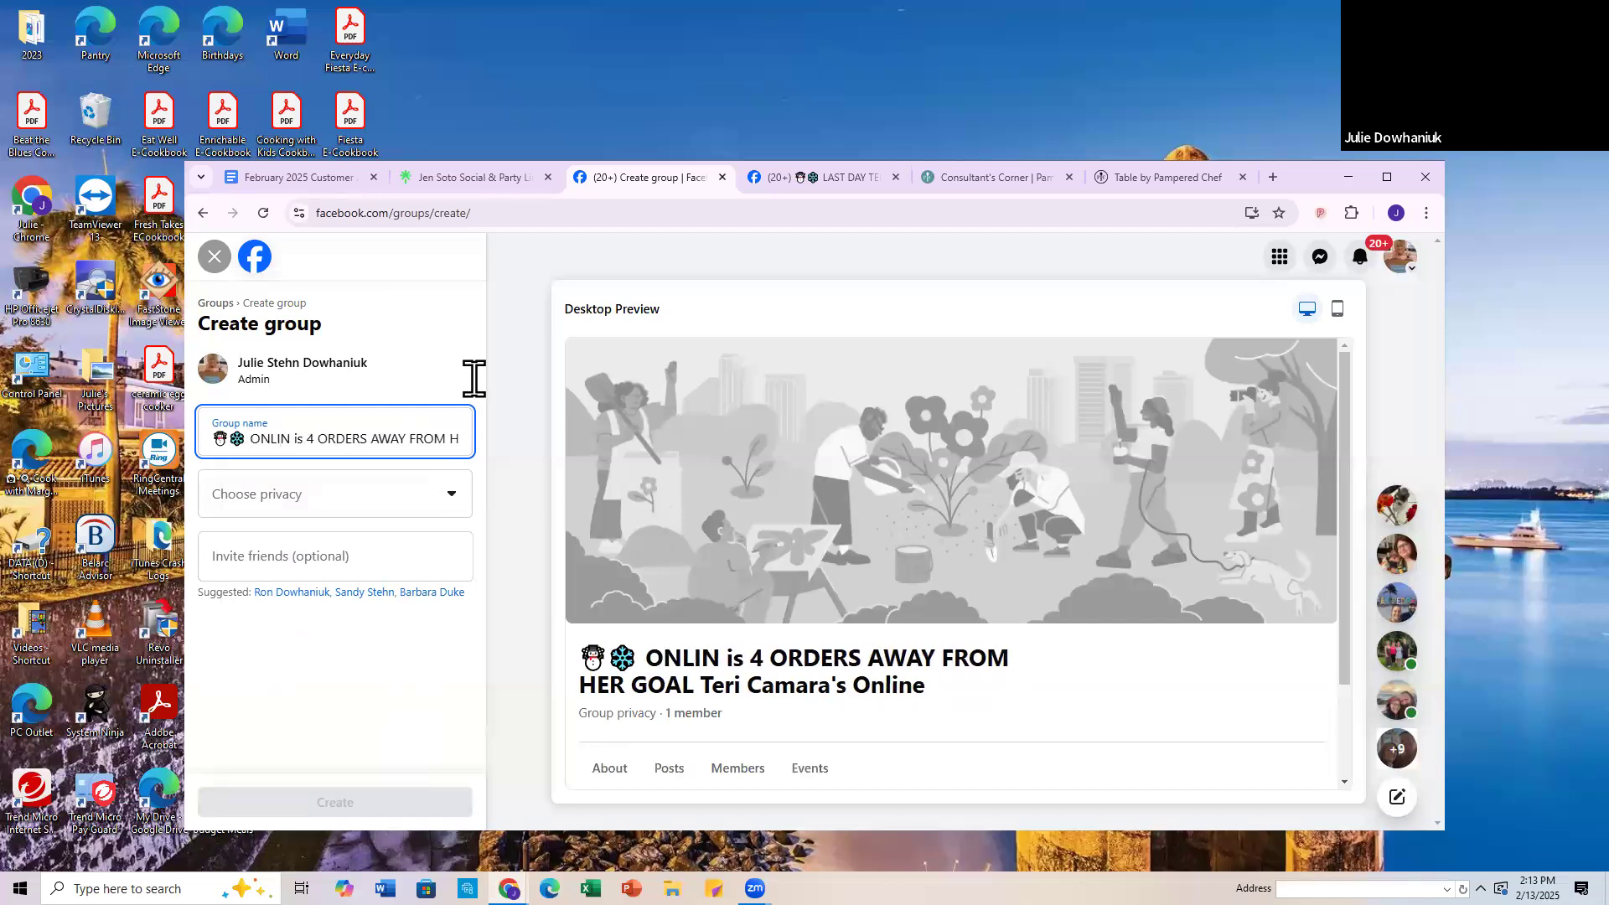
{"action": "key", "text": "Delete"}
{"action": "key", "text": "Delete"}
{"action": "key", "text": "Delete"}
{"action": "key", "text": "Delete"}
{"action": "key", "text": "Delete"}
{"action": "key", "text": "Delete"}
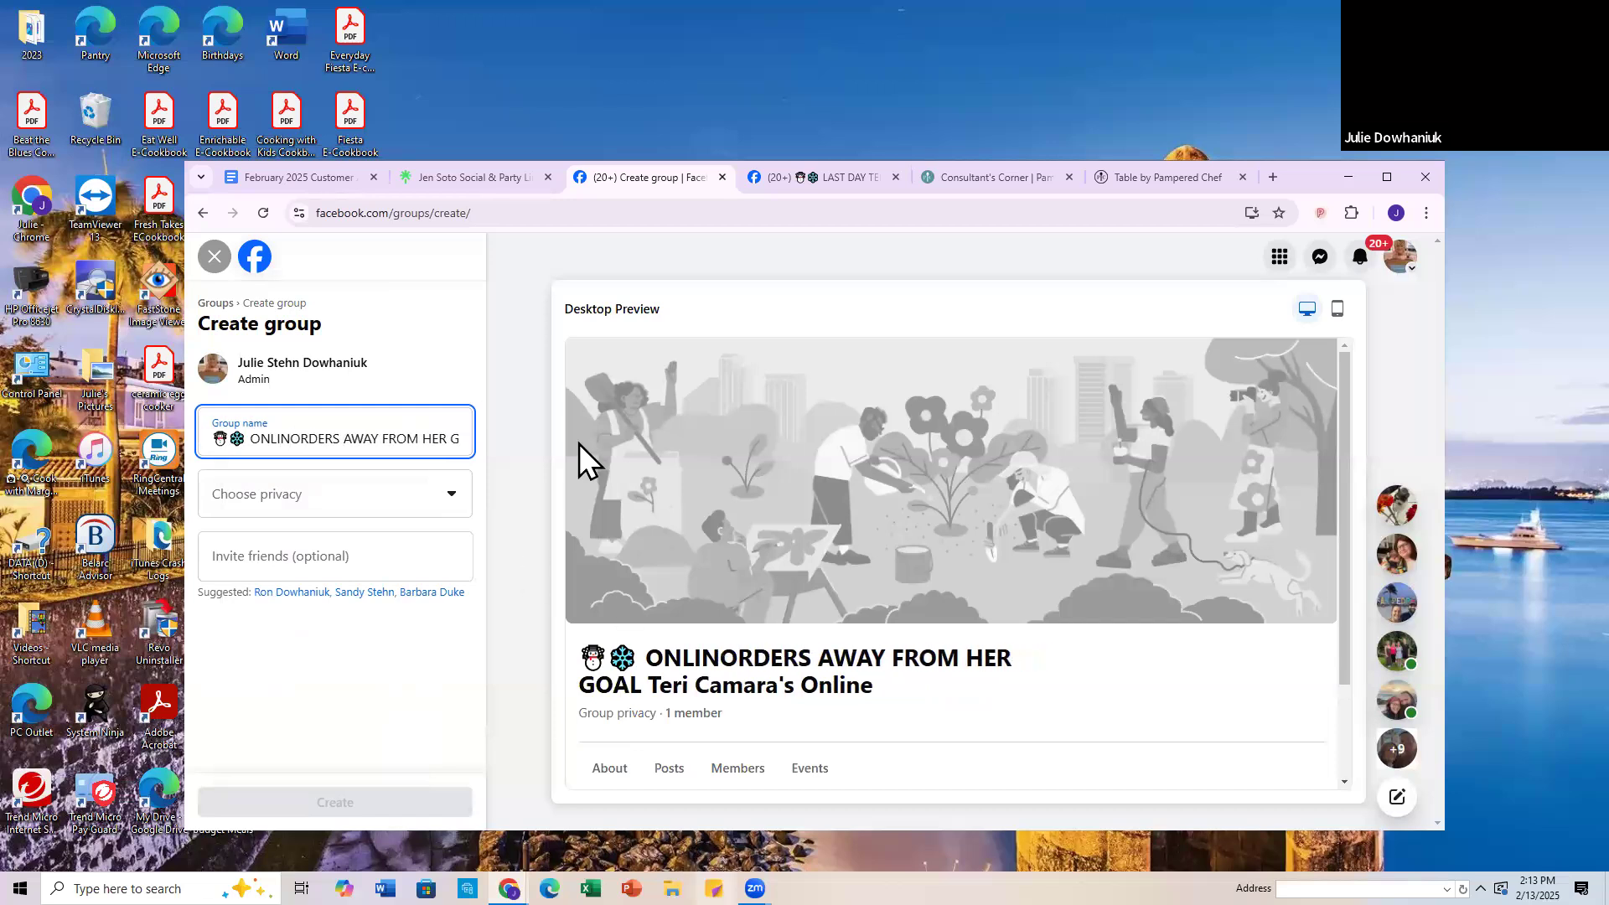
Step: Extend the group name to "ONLINE Pampered Chef Par" and delete all the old wording that follows it
{"action": "type", "text": "e"}
{"action": "key", "text": "BackSpace"}
{"action": "type", "text": "E Pa"}
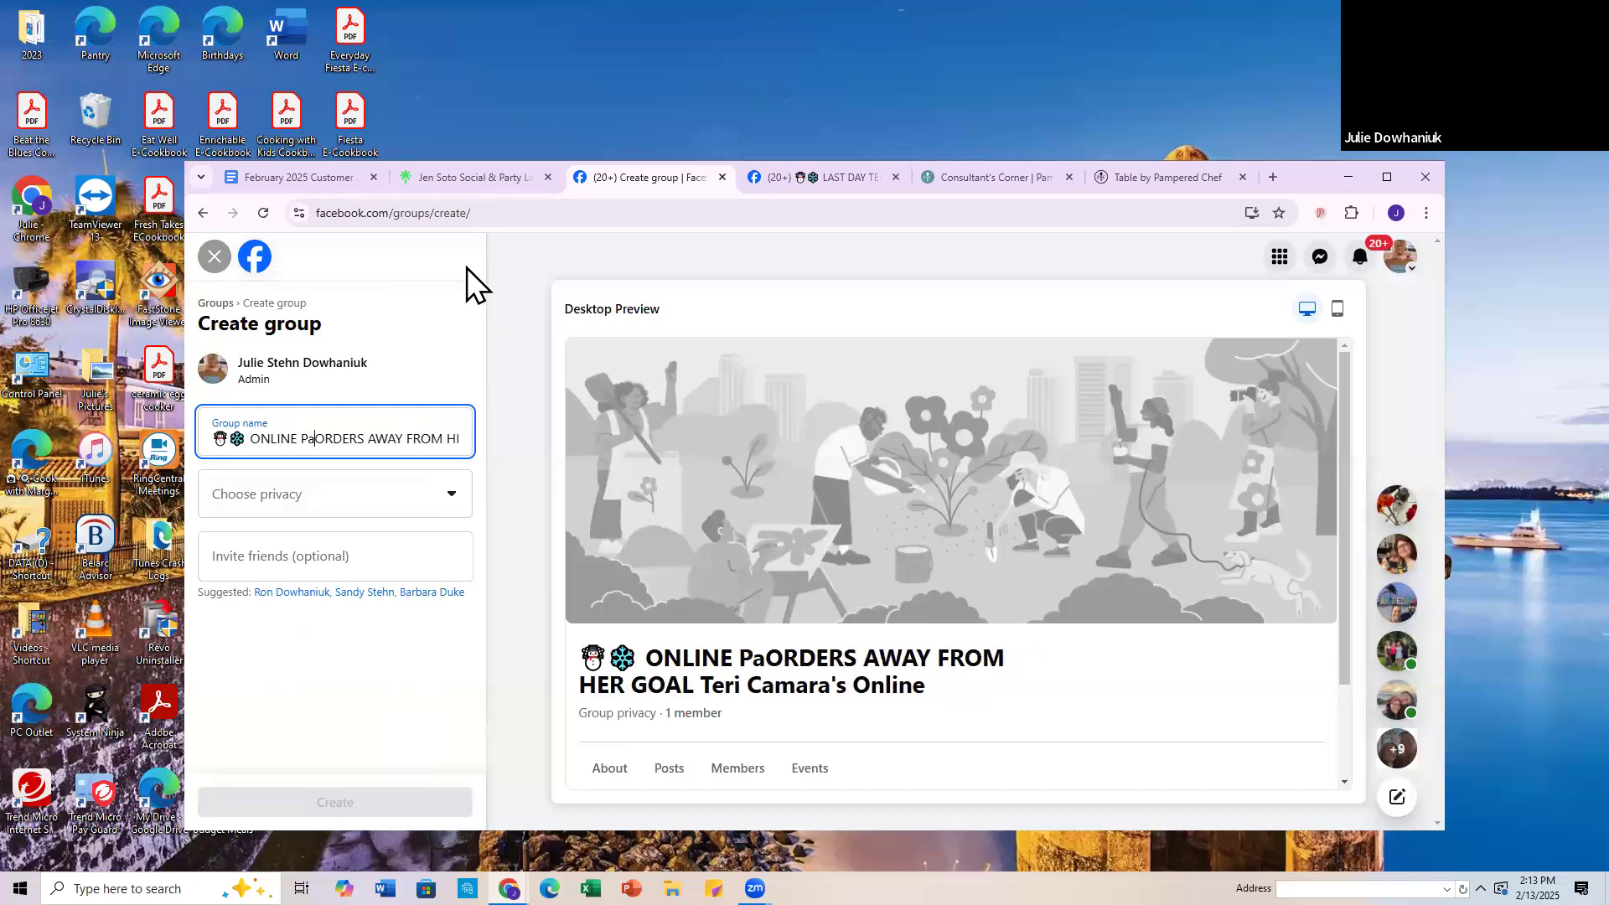
{"action": "type", "text": "mpered Chef Par"}
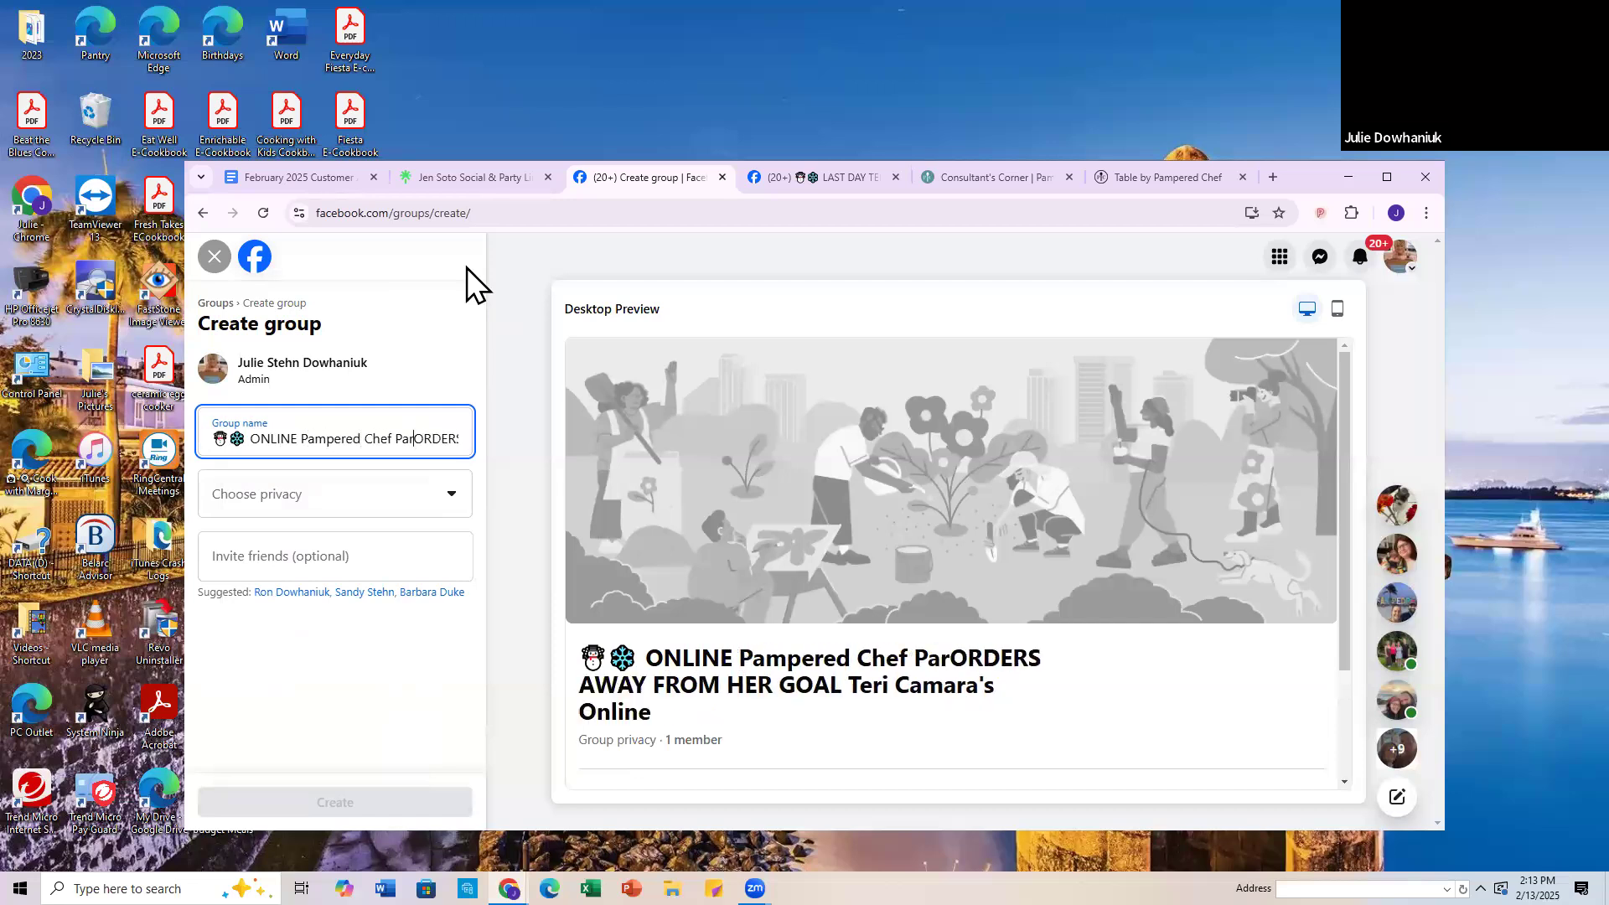
{"action": "key", "text": "Delete"}
{"action": "key", "text": "Delete"}
{"action": "key", "text": "Delete"}
{"action": "key", "text": "Delete"}
{"action": "key", "text": "Delete"}
{"action": "key", "text": "Delete"}
{"action": "key", "text": "Delete"}
{"action": "key", "text": "Delete"}
{"action": "key", "text": "Delete"}
{"action": "key", "text": "Delete"}
{"action": "key", "text": "Delete"}
{"action": "key", "text": "Delete"}
{"action": "key", "text": "Delete"}
{"action": "key", "text": "Delete"}
{"action": "key", "text": "Delete"}
{"action": "key", "text": "Delete"}
{"action": "key", "text": "Delete"}
{"action": "key", "text": "Delete"}
{"action": "key", "text": "Delete"}
{"action": "key", "text": "Delete"}
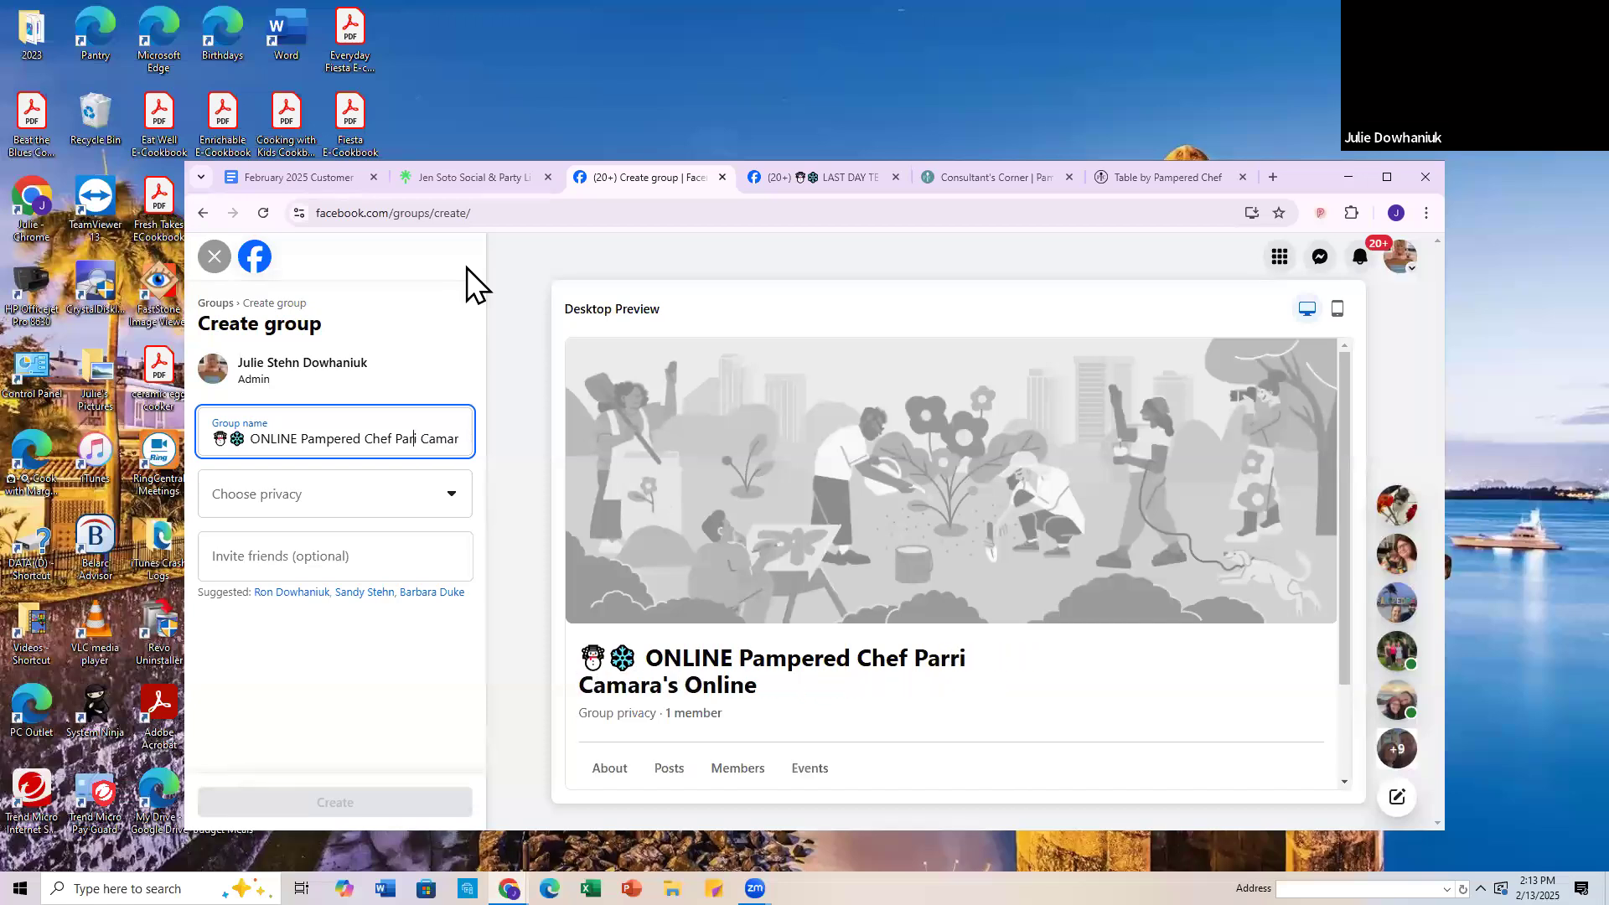
{"action": "key", "text": "Delete"}
{"action": "key", "text": "Delete"}
{"action": "key", "text": "Delete"}
{"action": "key", "text": "Delete"}
{"action": "key", "text": "Delete"}
{"action": "key", "text": "Delete"}
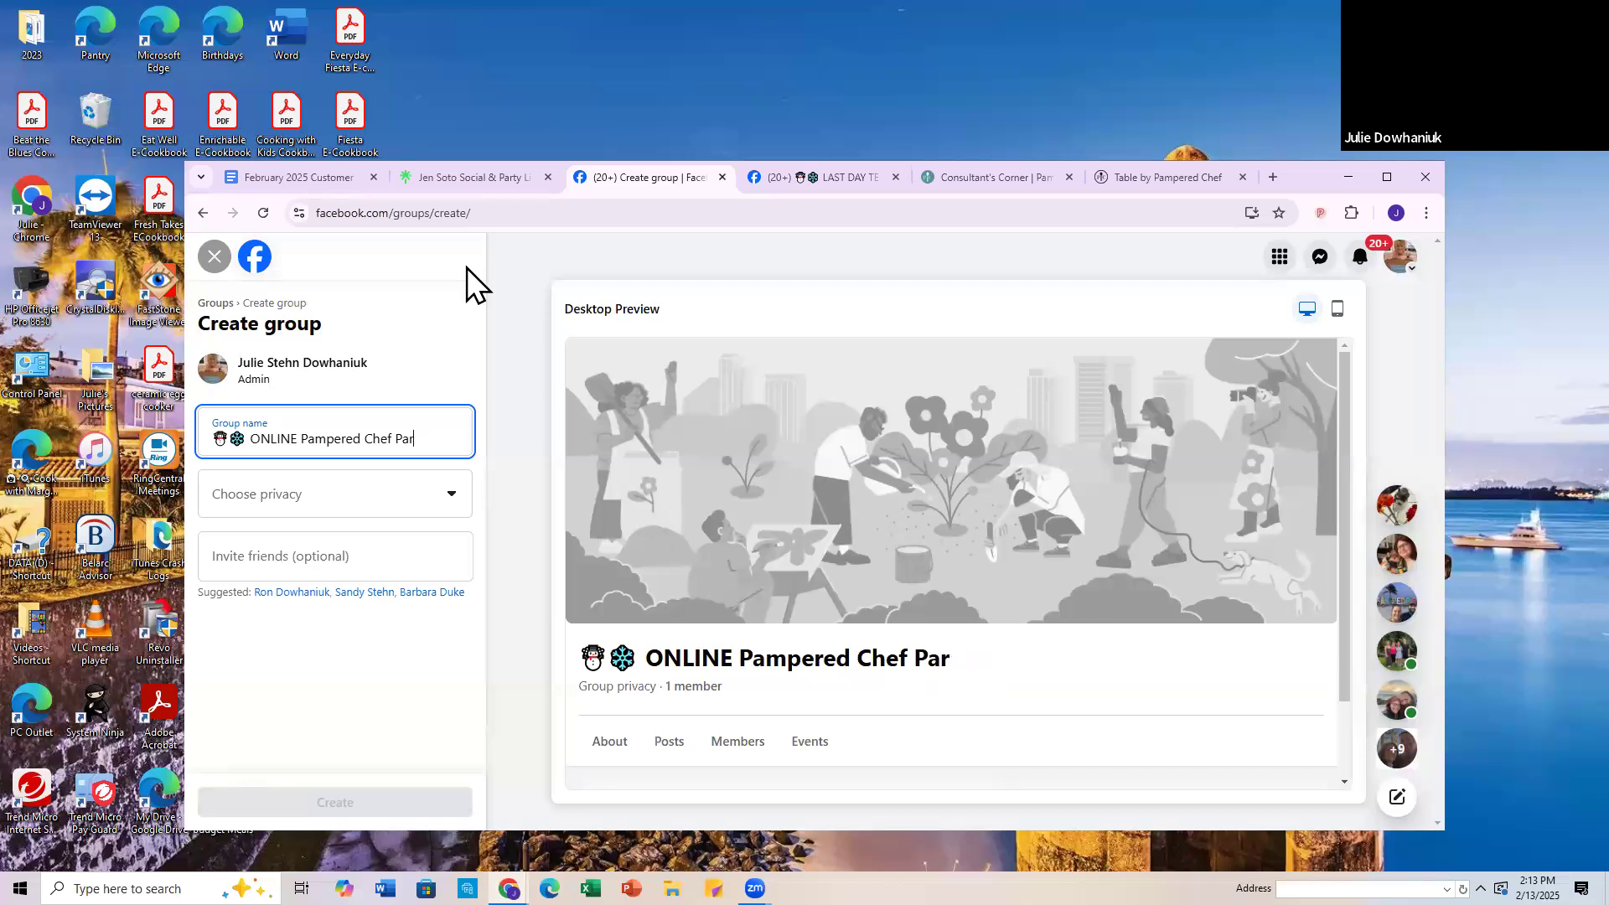
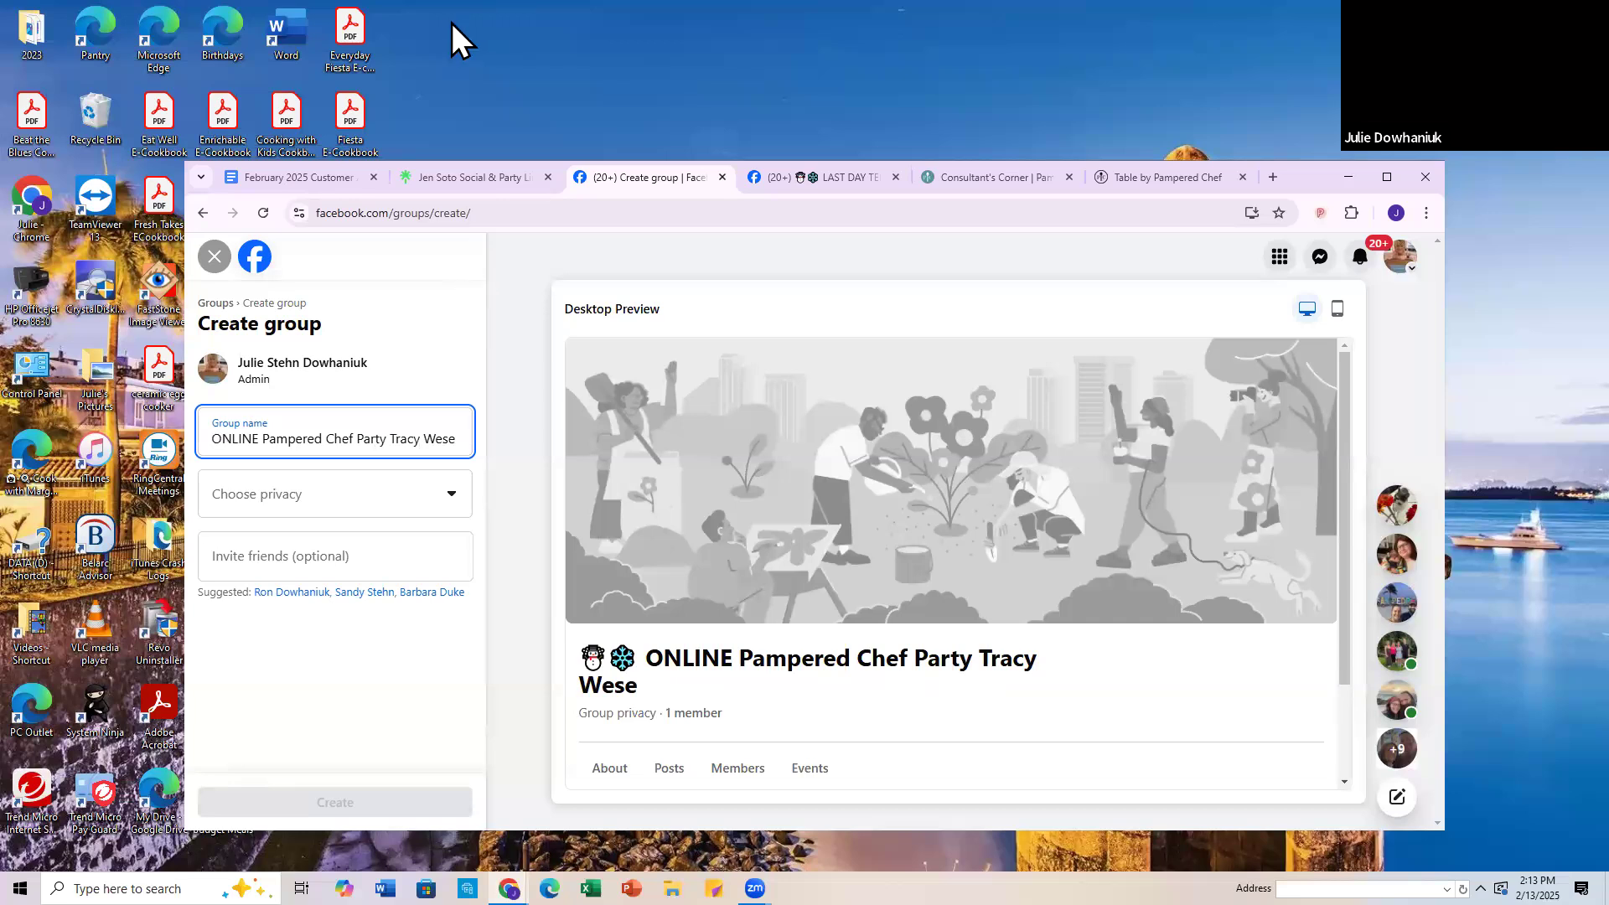
Step: Finish the word "Party" in the group name and append the host's full name and the date 2/14
{"action": "type", "text": " 2/"}
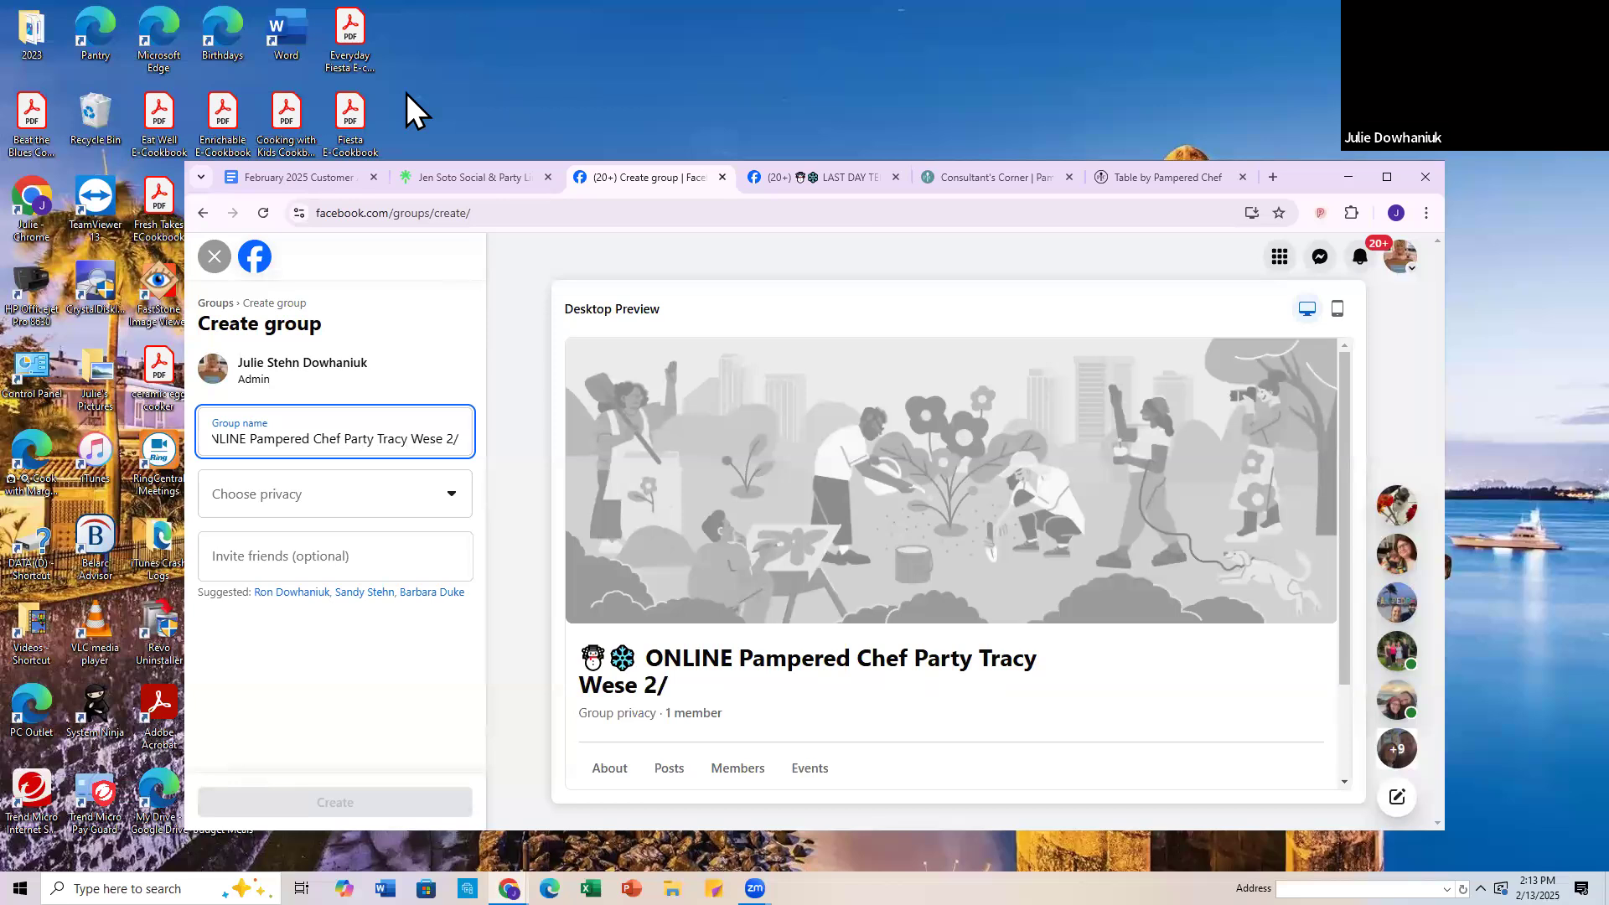
{"action": "type", "text": "1"}
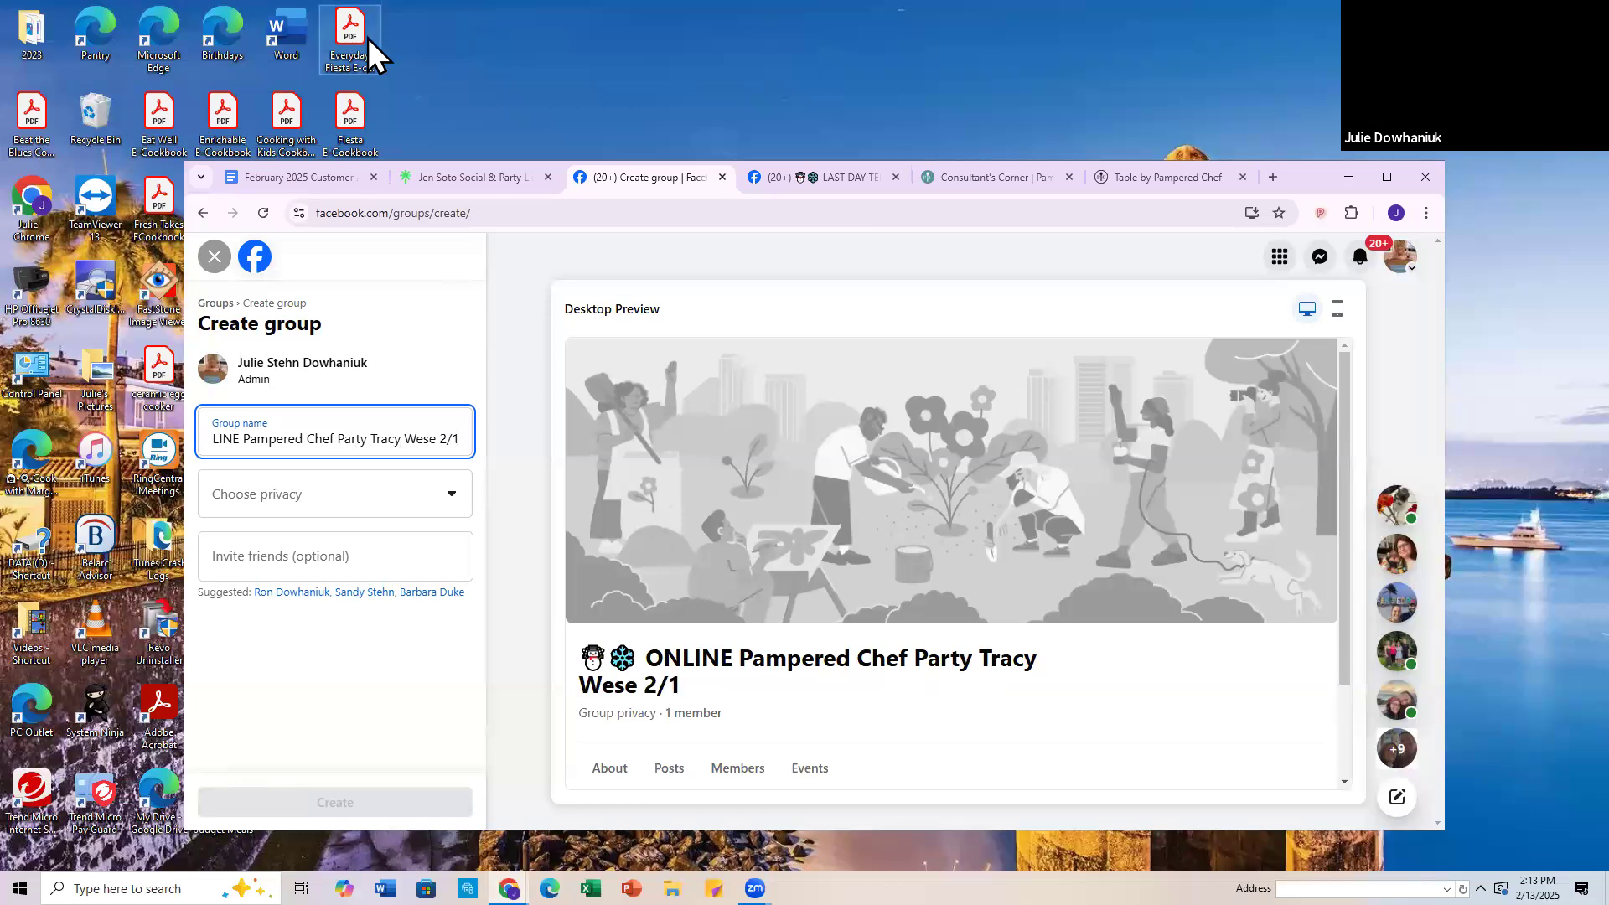
{"action": "type", "text": "4"}
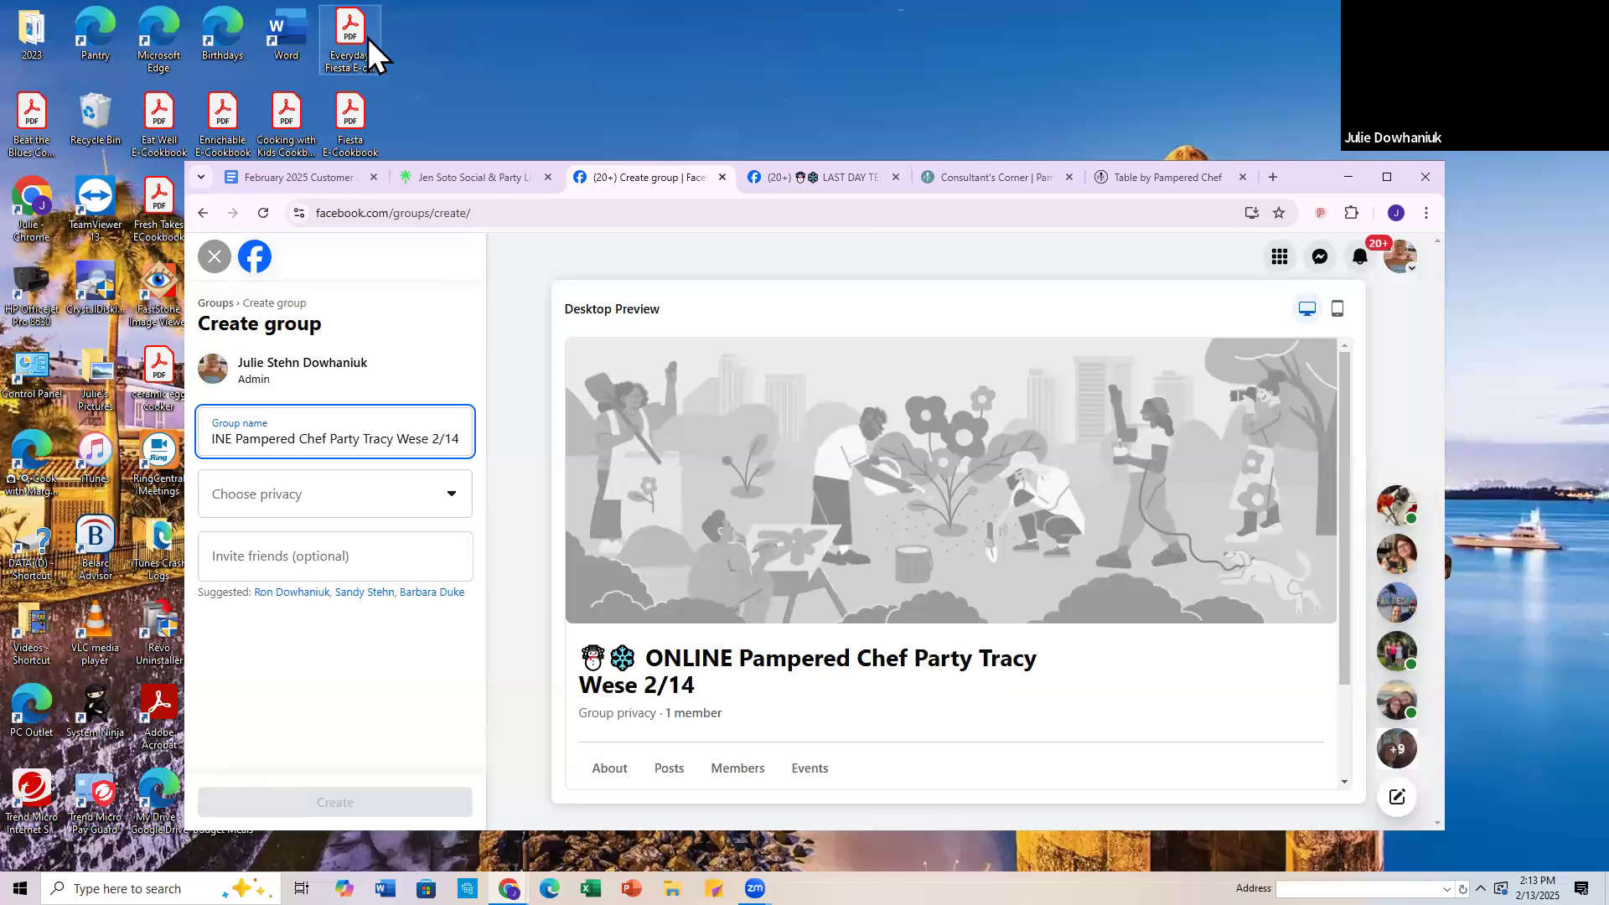
{"action": "left_click", "coordinate": [369, 52]}
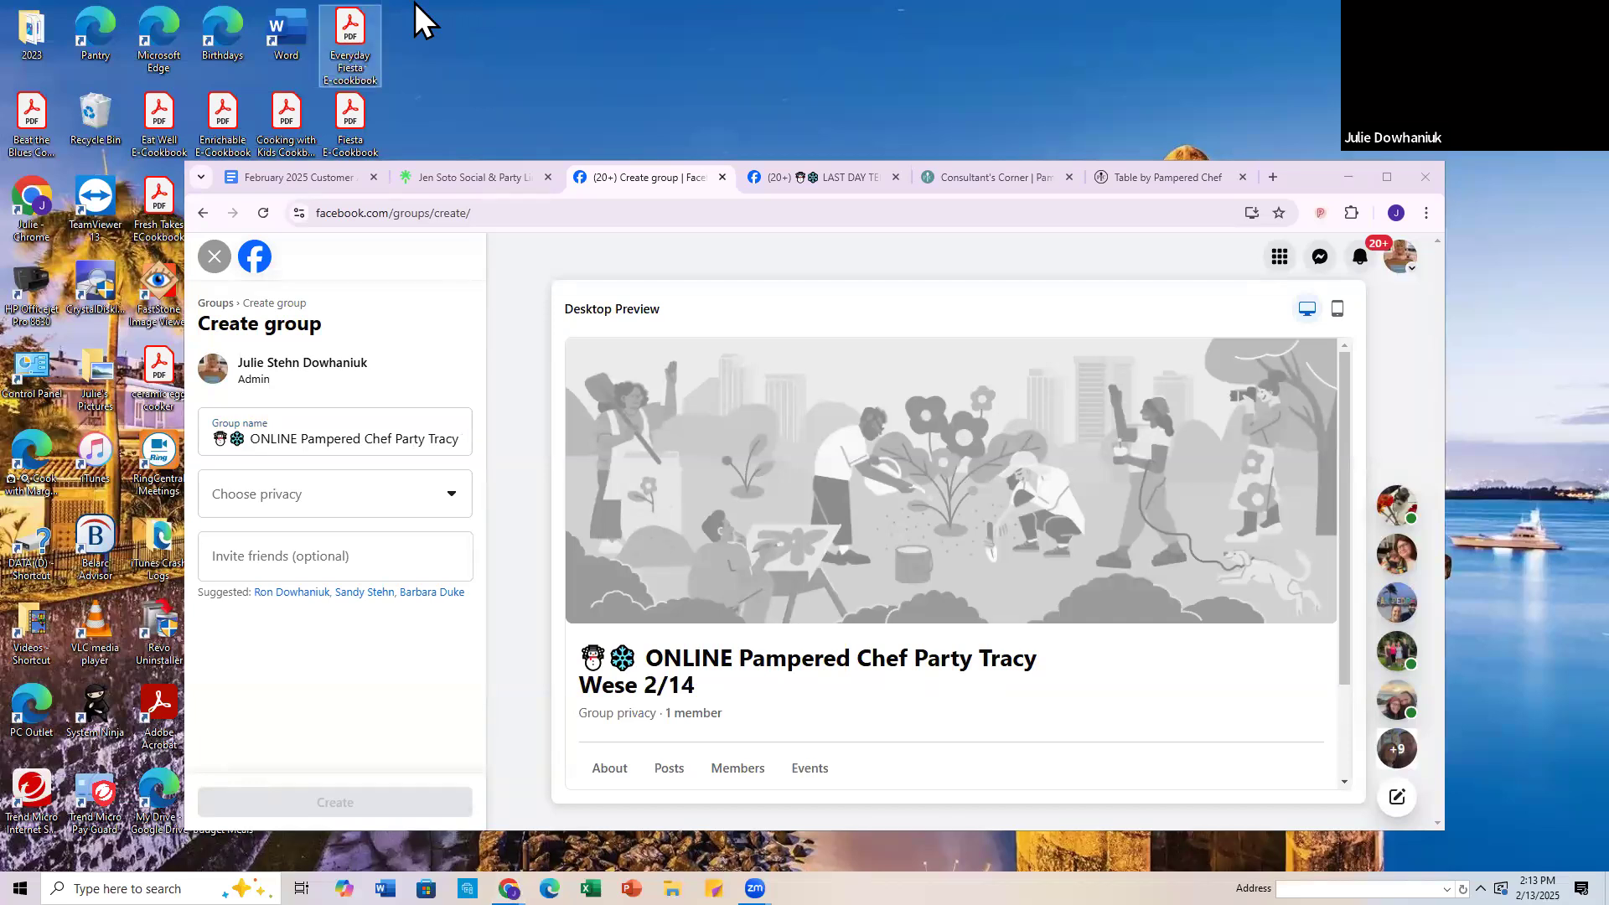
{"action": "left_click", "coordinate": [417, 17]}
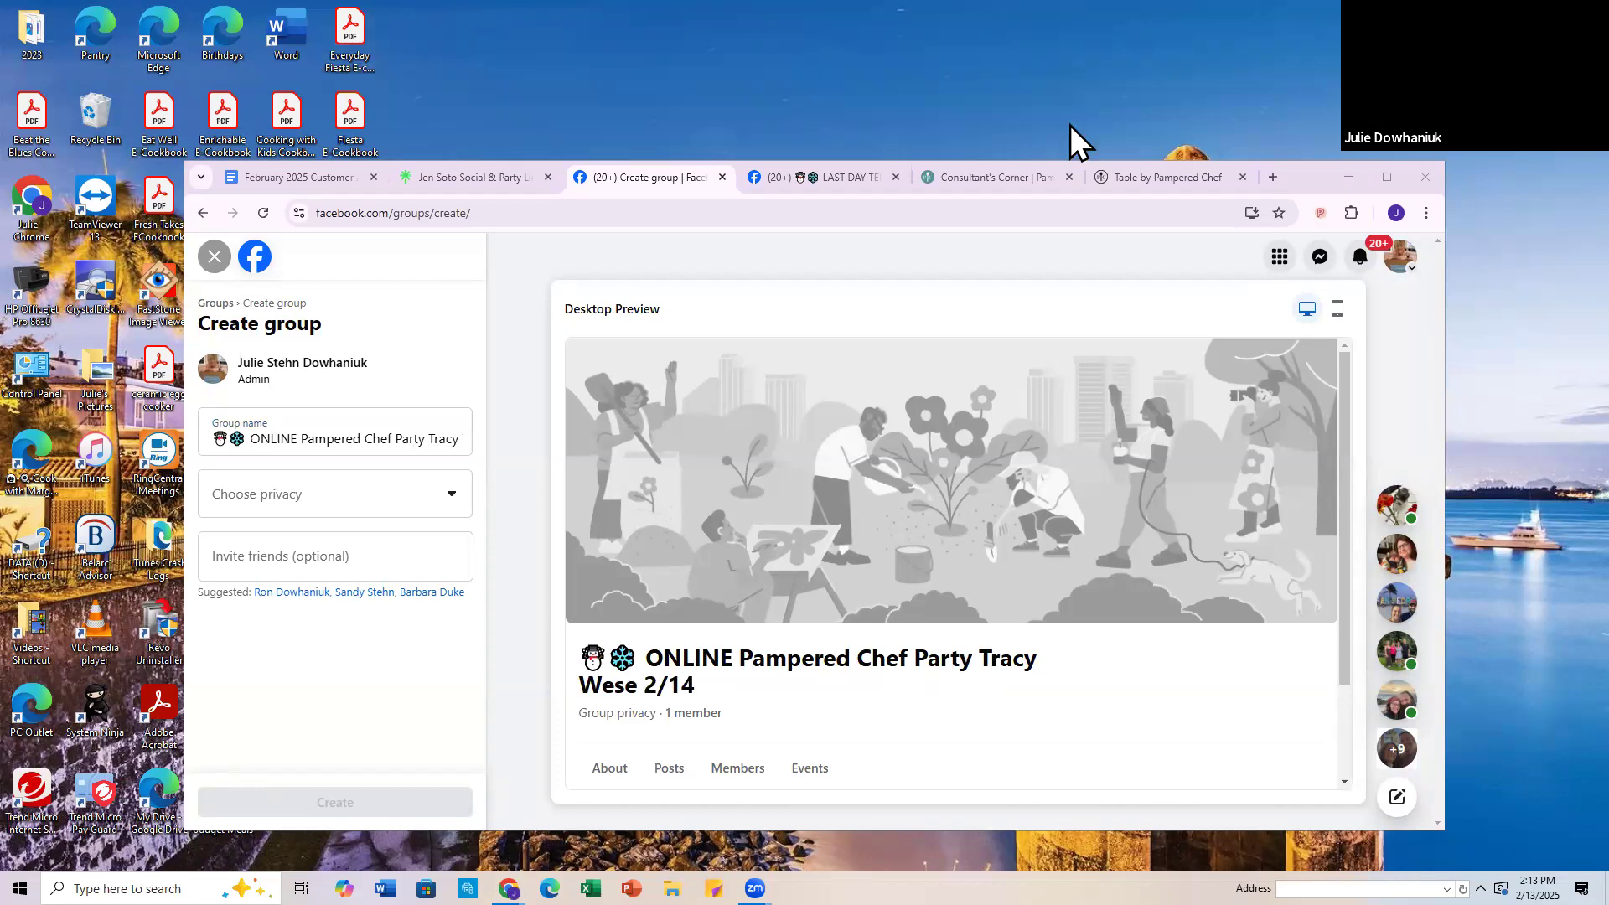
Step: Delete the words "Pampered Chef Party" between "ONLINE" and the host's name in the group name
{"action": "left_click_drag", "start_coordinate": [392, 439], "coordinate": [380, 439]}
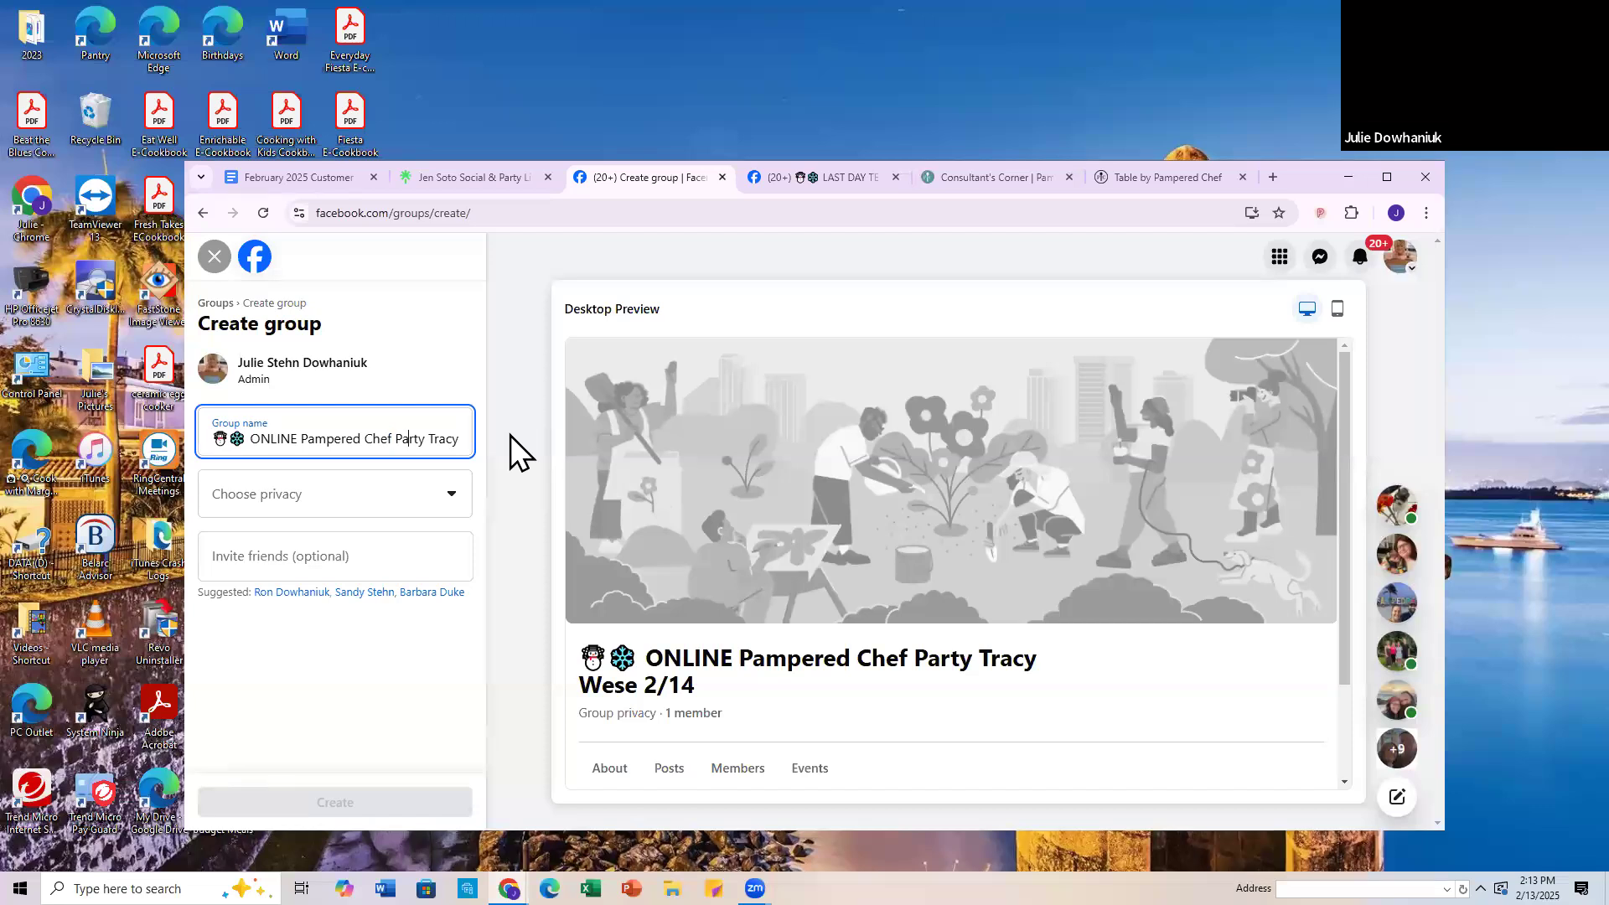
{"action": "key", "text": "End"}
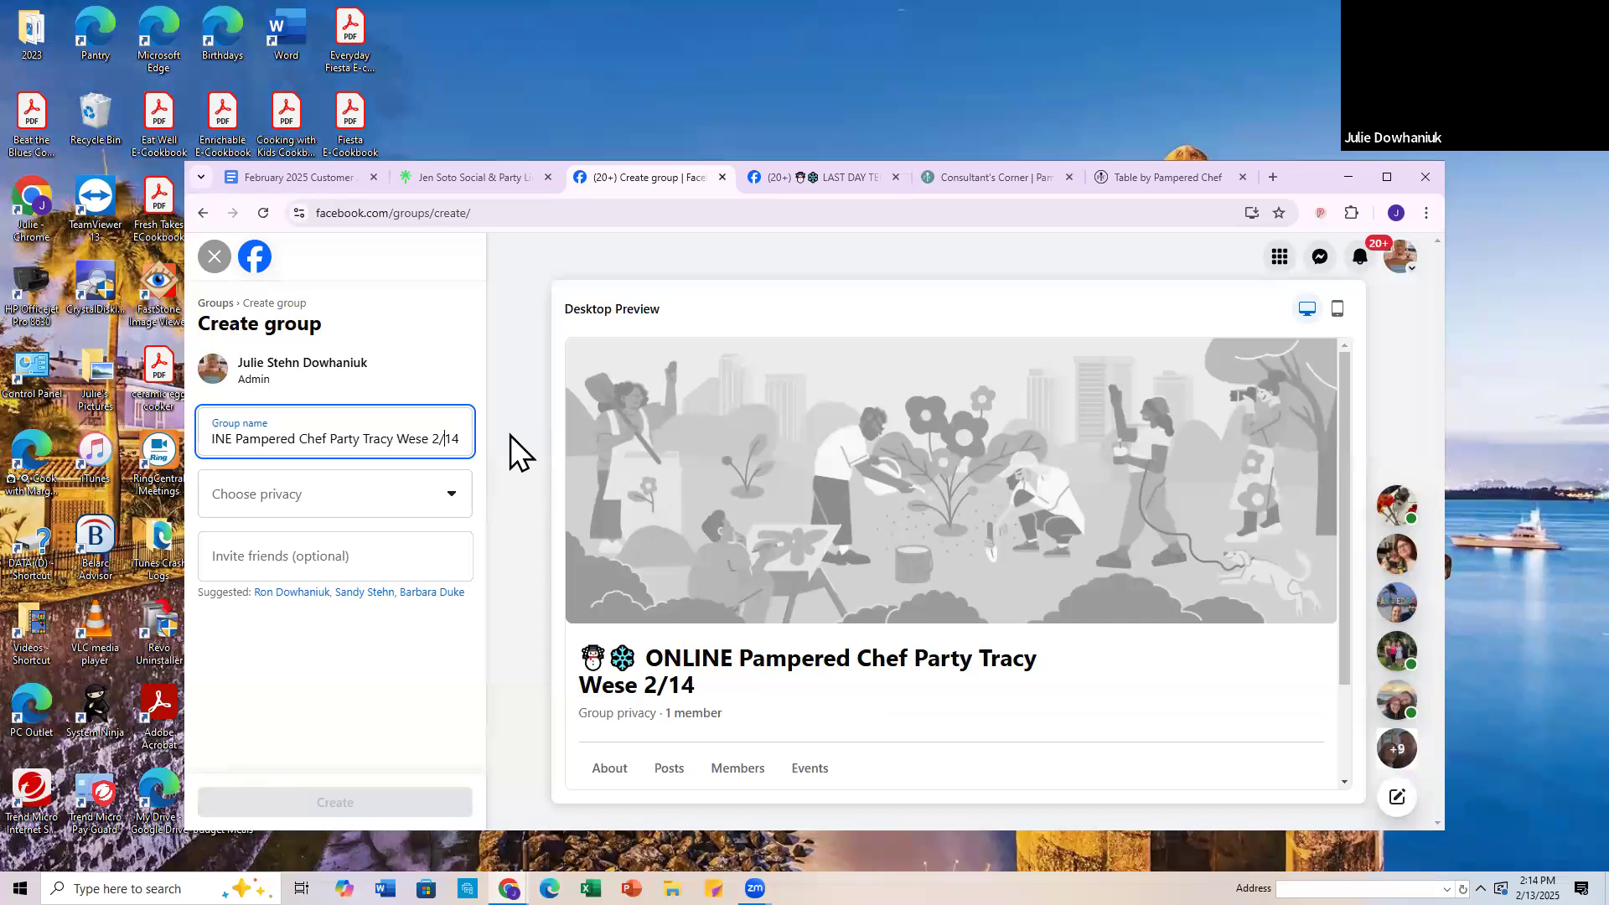
{"action": "key", "text": "Home"}
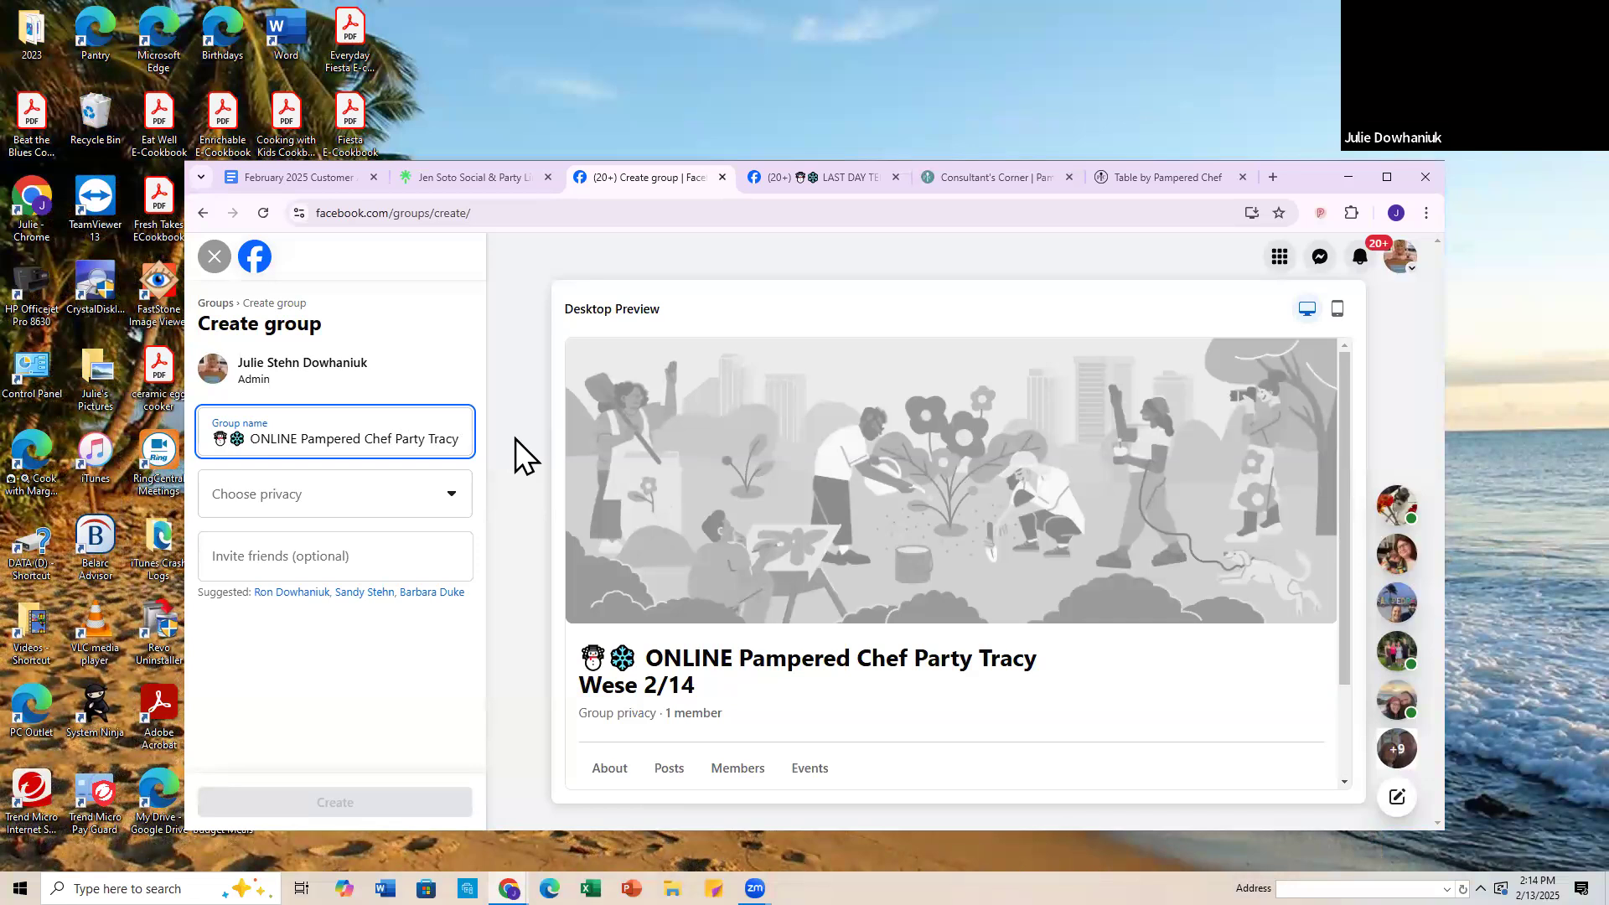
{"action": "key", "text": "Delete"}
{"action": "key", "text": "Delete"}
{"action": "key", "text": "Delete"}
{"action": "key", "text": "Delete"}
{"action": "key", "text": "Delete"}
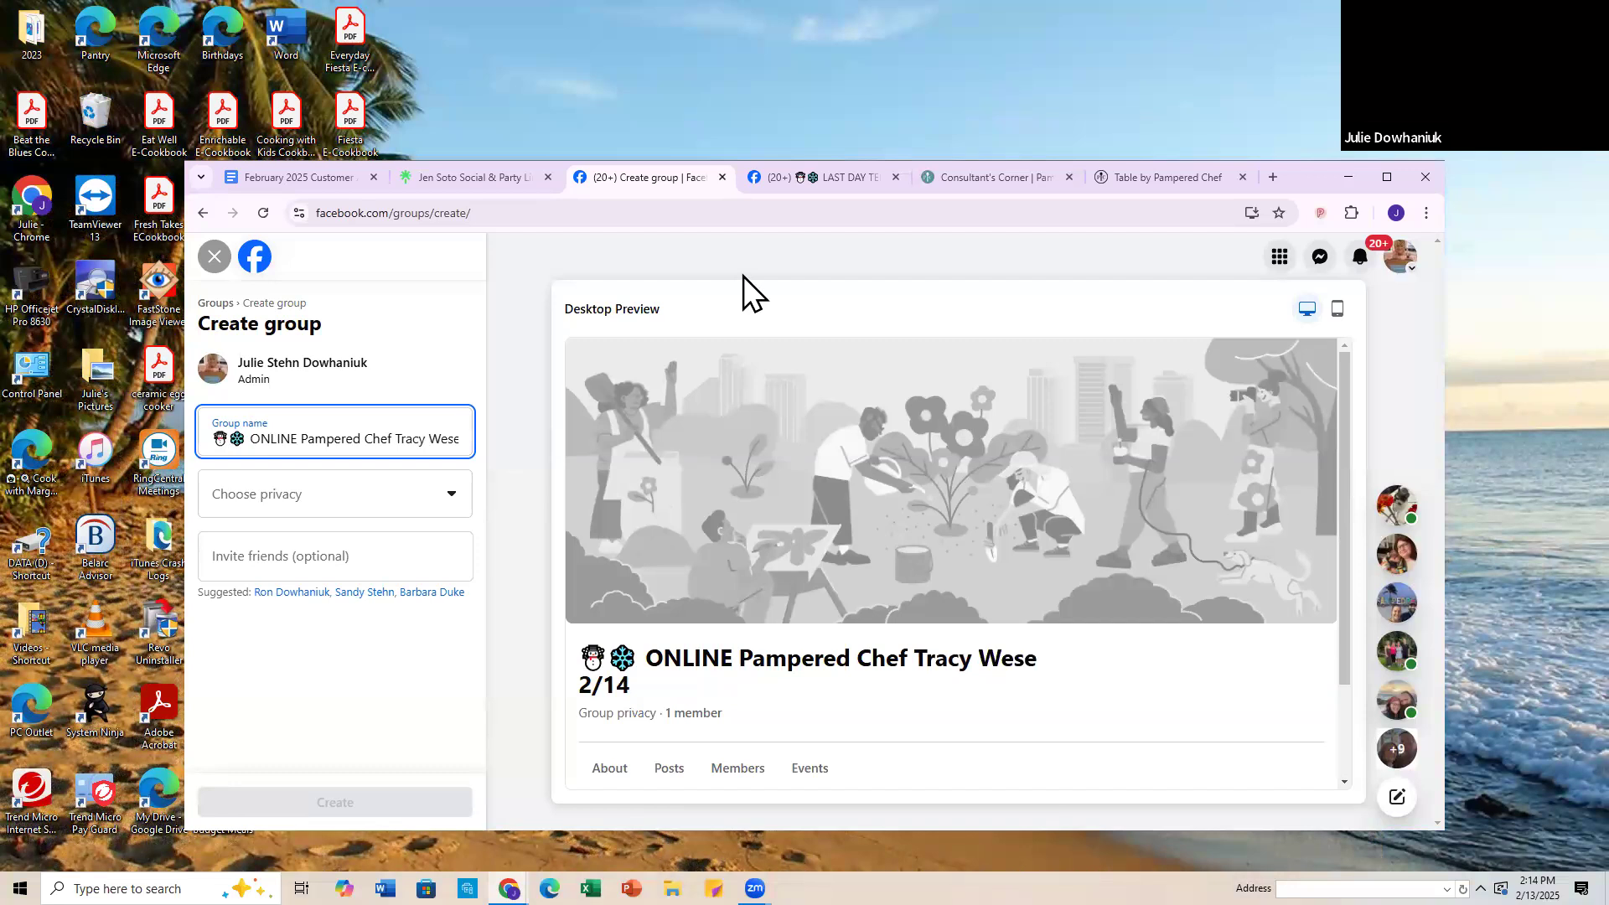
{"action": "key", "text": "BackSpace"}
{"action": "key", "text": "BackSpace"}
{"action": "key", "text": "BackSpace"}
{"action": "key", "text": "BackSpace"}
{"action": "key", "text": "BackSpace"}
{"action": "key", "text": "BackSpace"}
{"action": "key", "text": "BackSpace"}
{"action": "key", "text": "BackSpace"}
{"action": "key", "text": "BackSpace"}
{"action": "key", "text": "BackSpace"}
{"action": "key", "text": "BackSpace"}
{"action": "key", "text": "BackSpace"}
{"action": "key", "text": "BackSpace"}
{"action": "key", "text": "BackSpace"}
{"action": "key", "text": "BackSpace"}
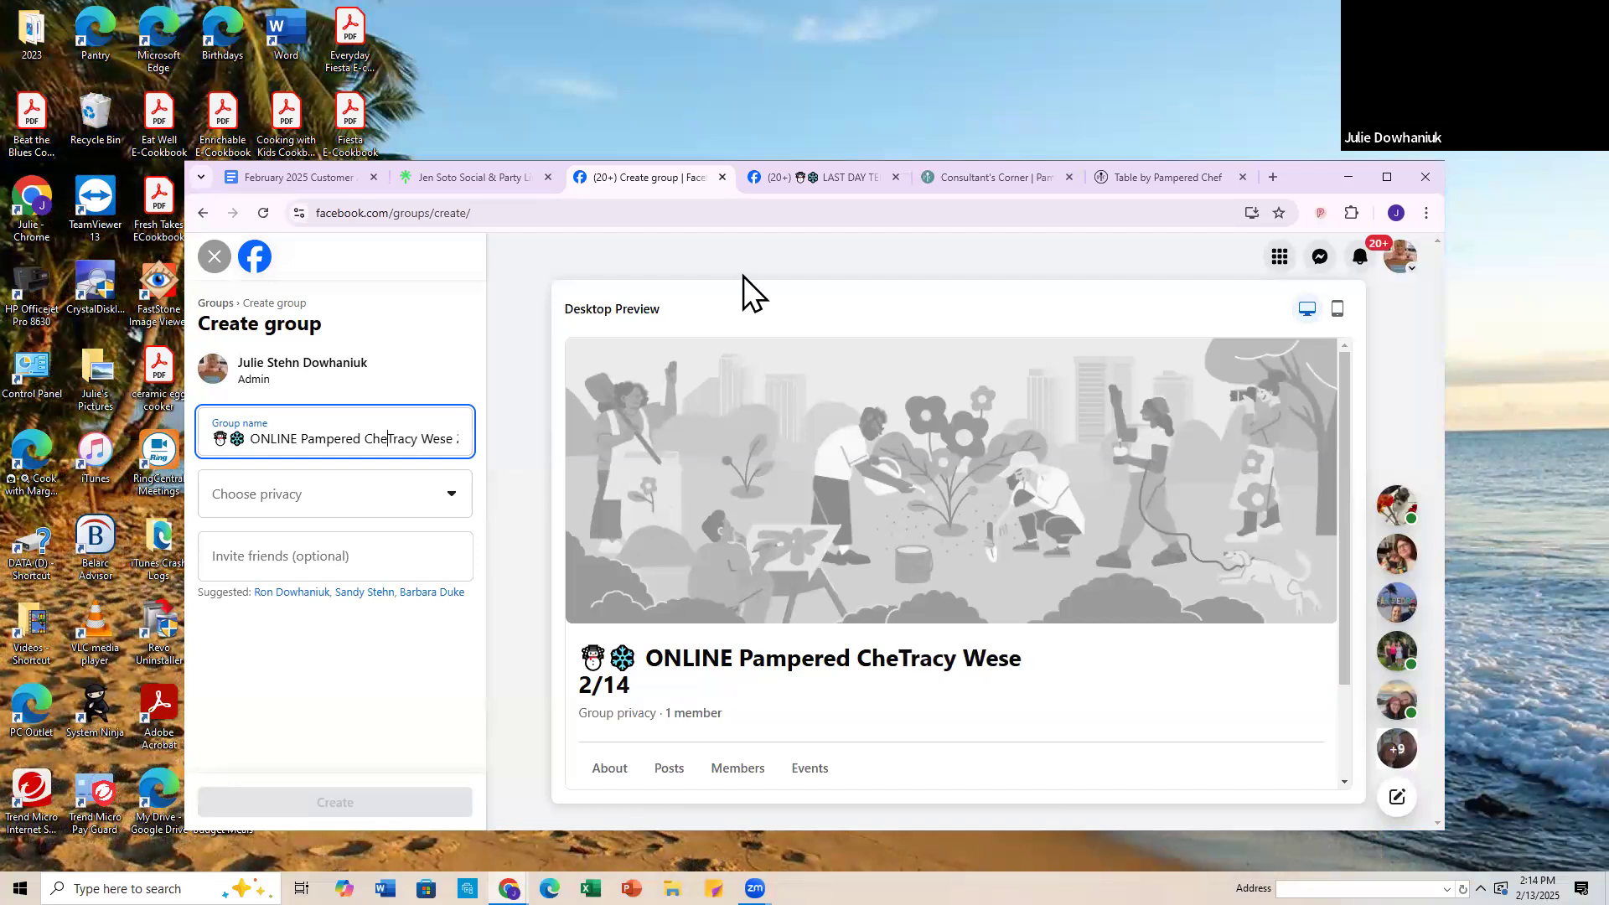
Step: Insert "Pampered Chef party" between the host's name and the date in the group name, and extend the date to 2/14-23
{"action": "key", "text": "Right"}
{"action": "key", "text": "Right"}
{"action": "key", "text": "Right"}
{"action": "key", "text": "Right"}
{"action": "key", "text": "Right"}
{"action": "key", "text": "Right"}
{"action": "key", "text": "Right"}
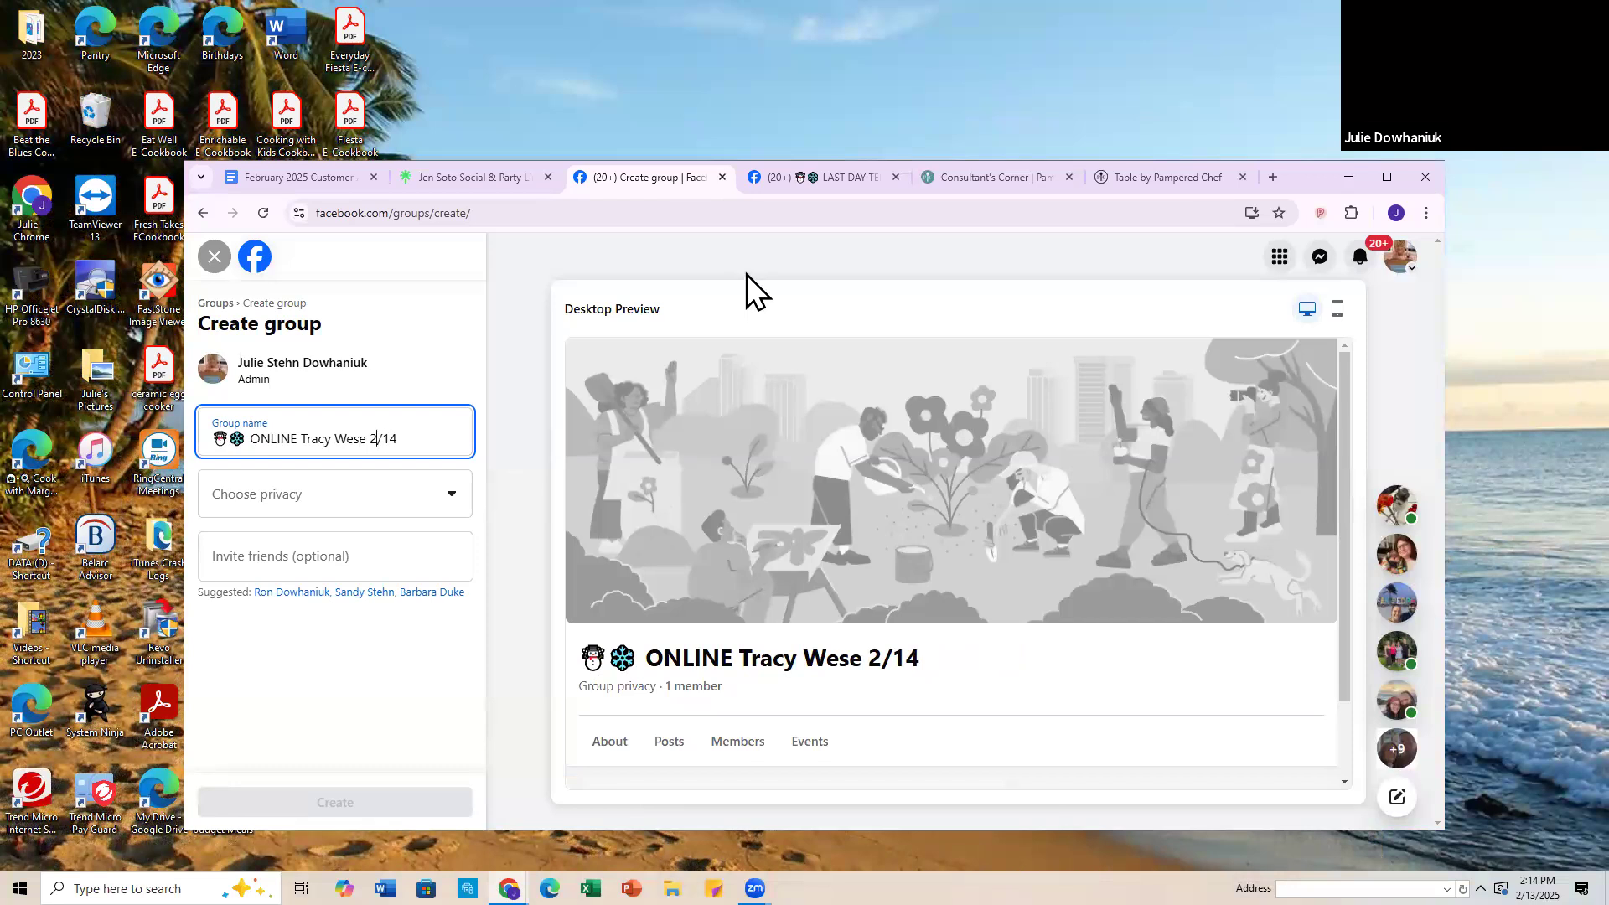
{"action": "type", "text": "Pampered C"}
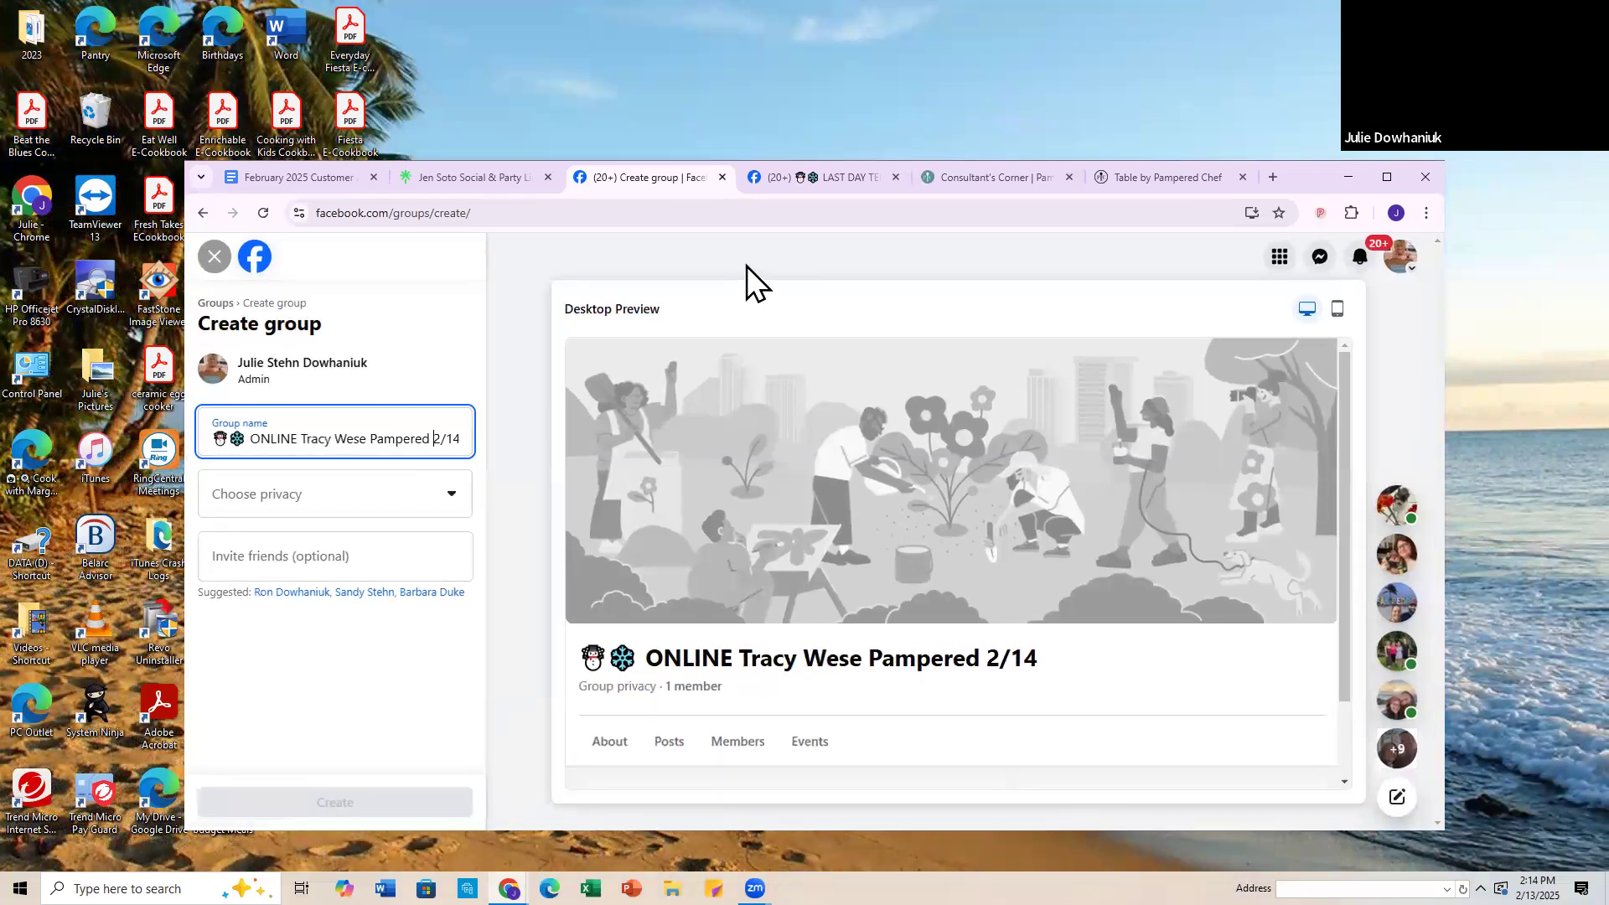
{"action": "type", "text": "hef party"}
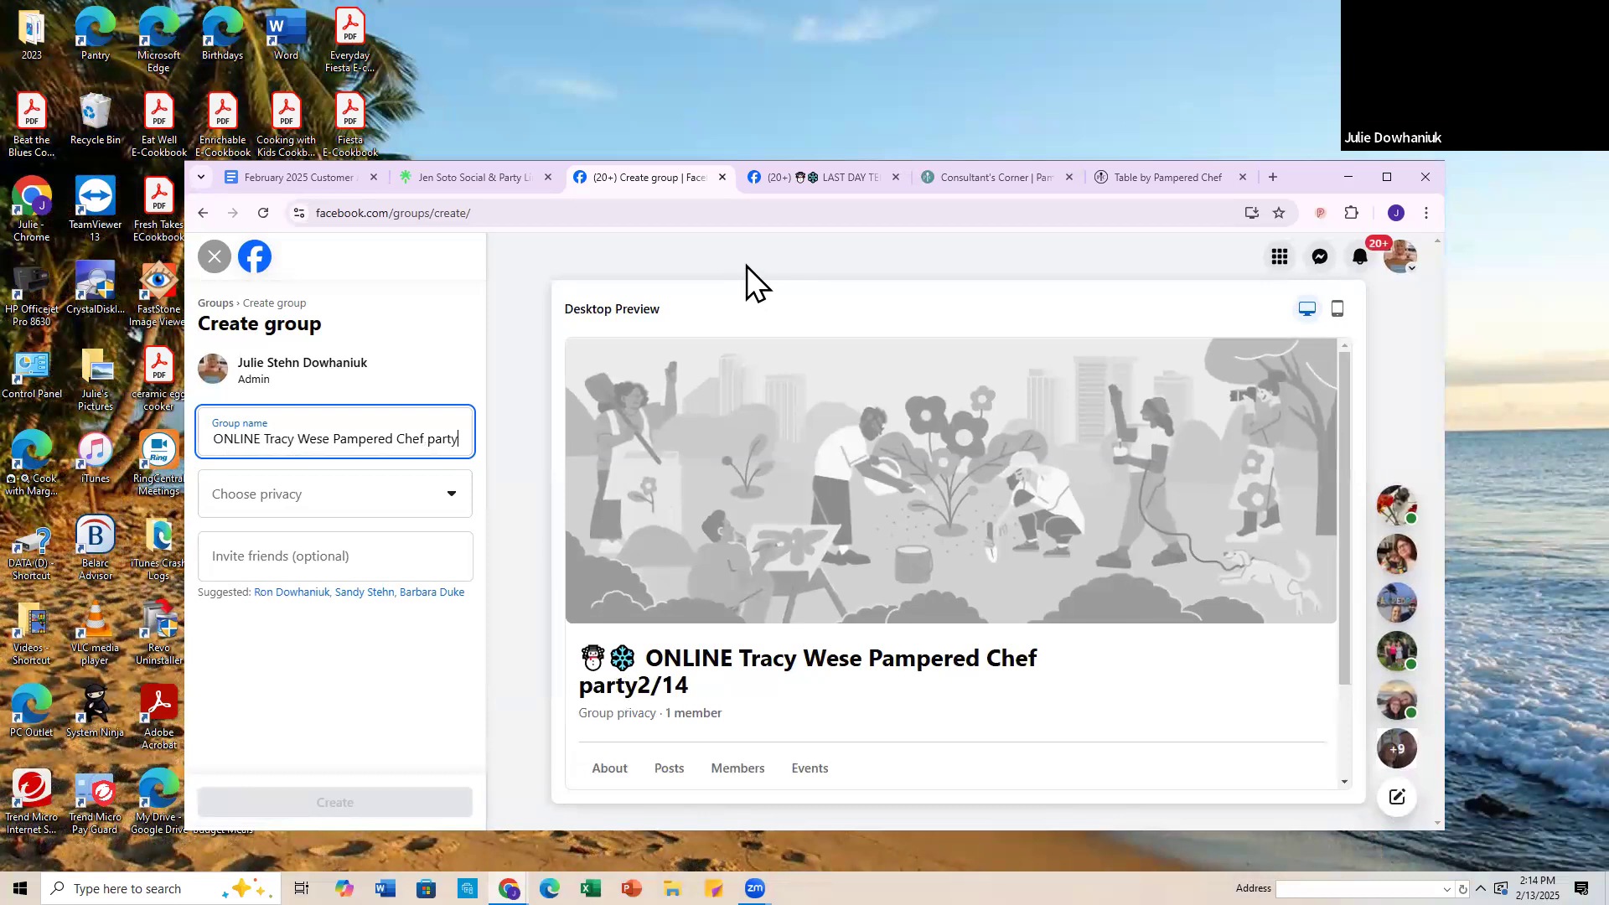
{"action": "key", "text": "End"}
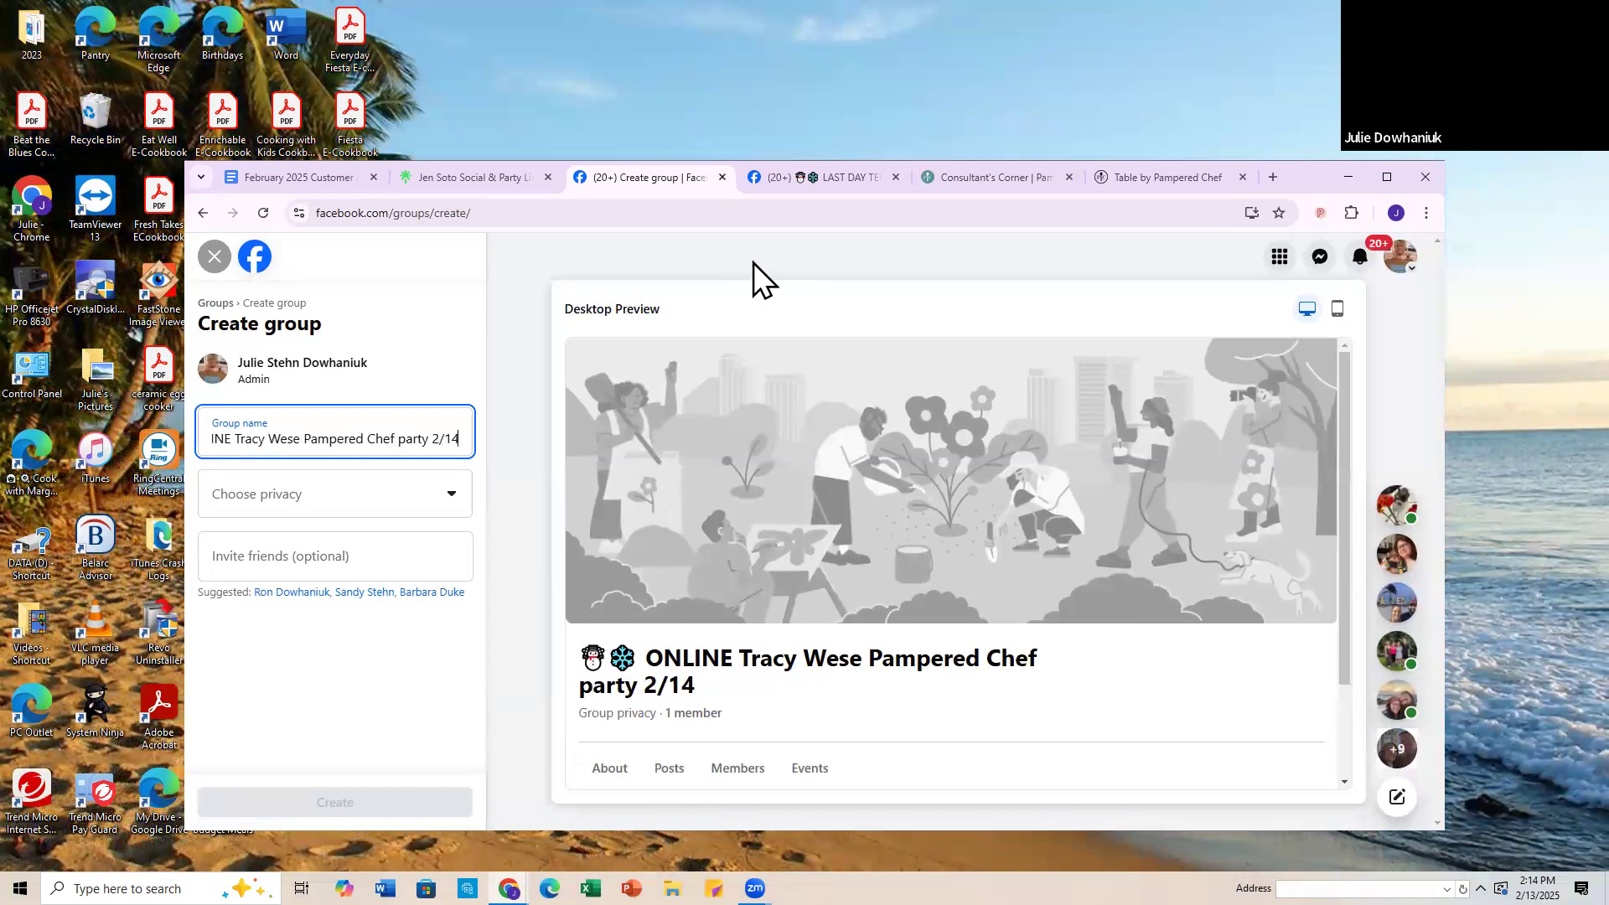
{"action": "type", "text": "-"}
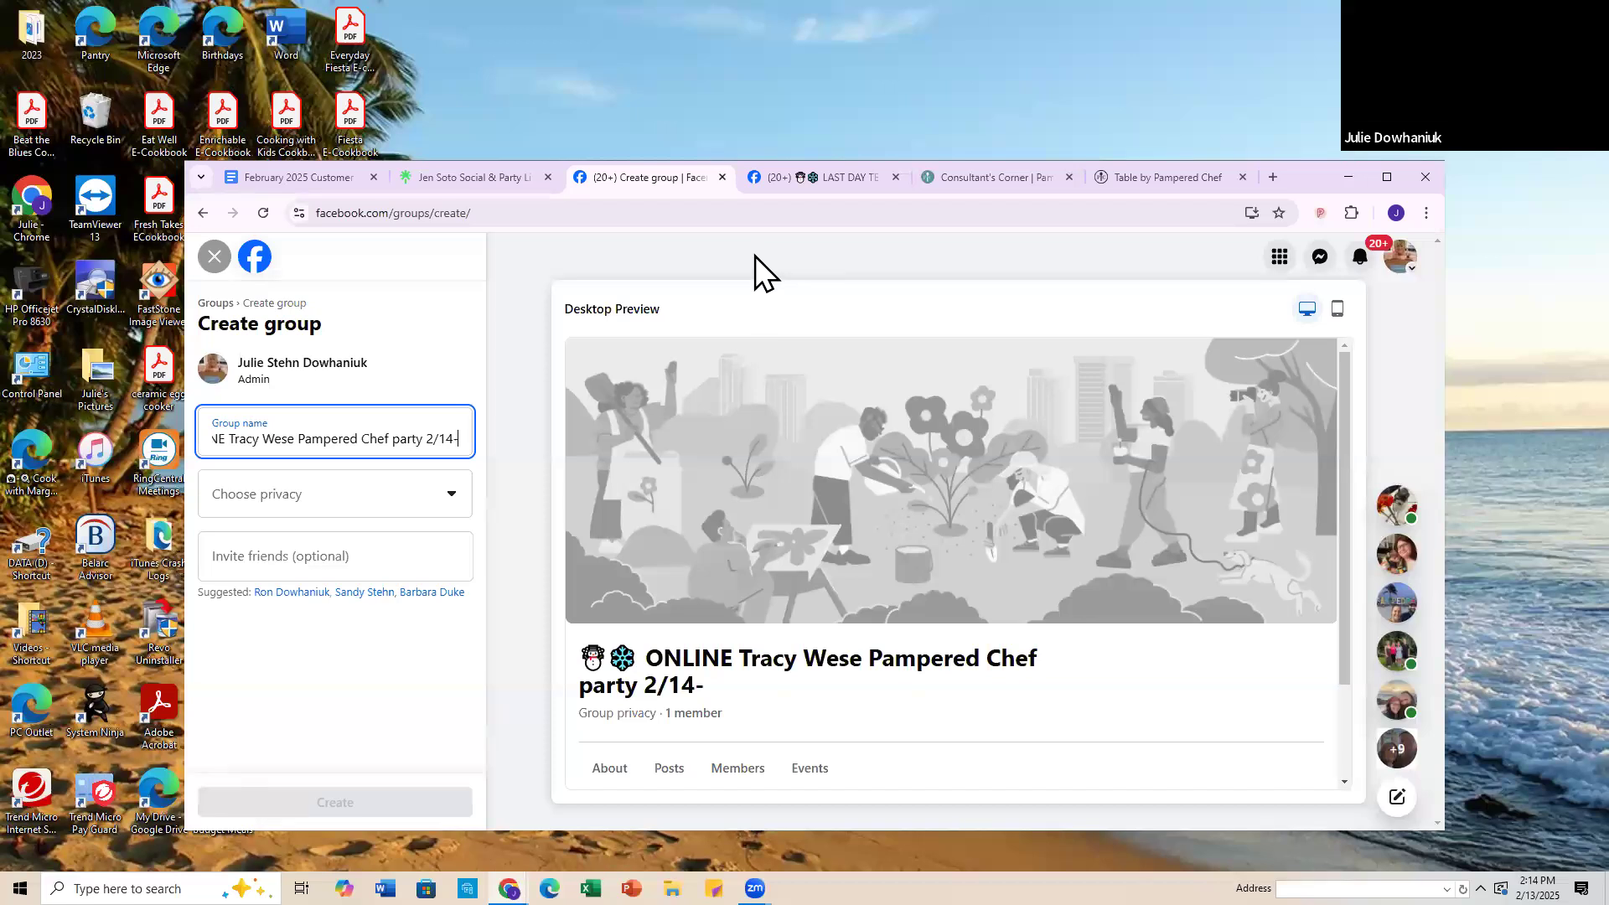
{"action": "type", "text": "23"}
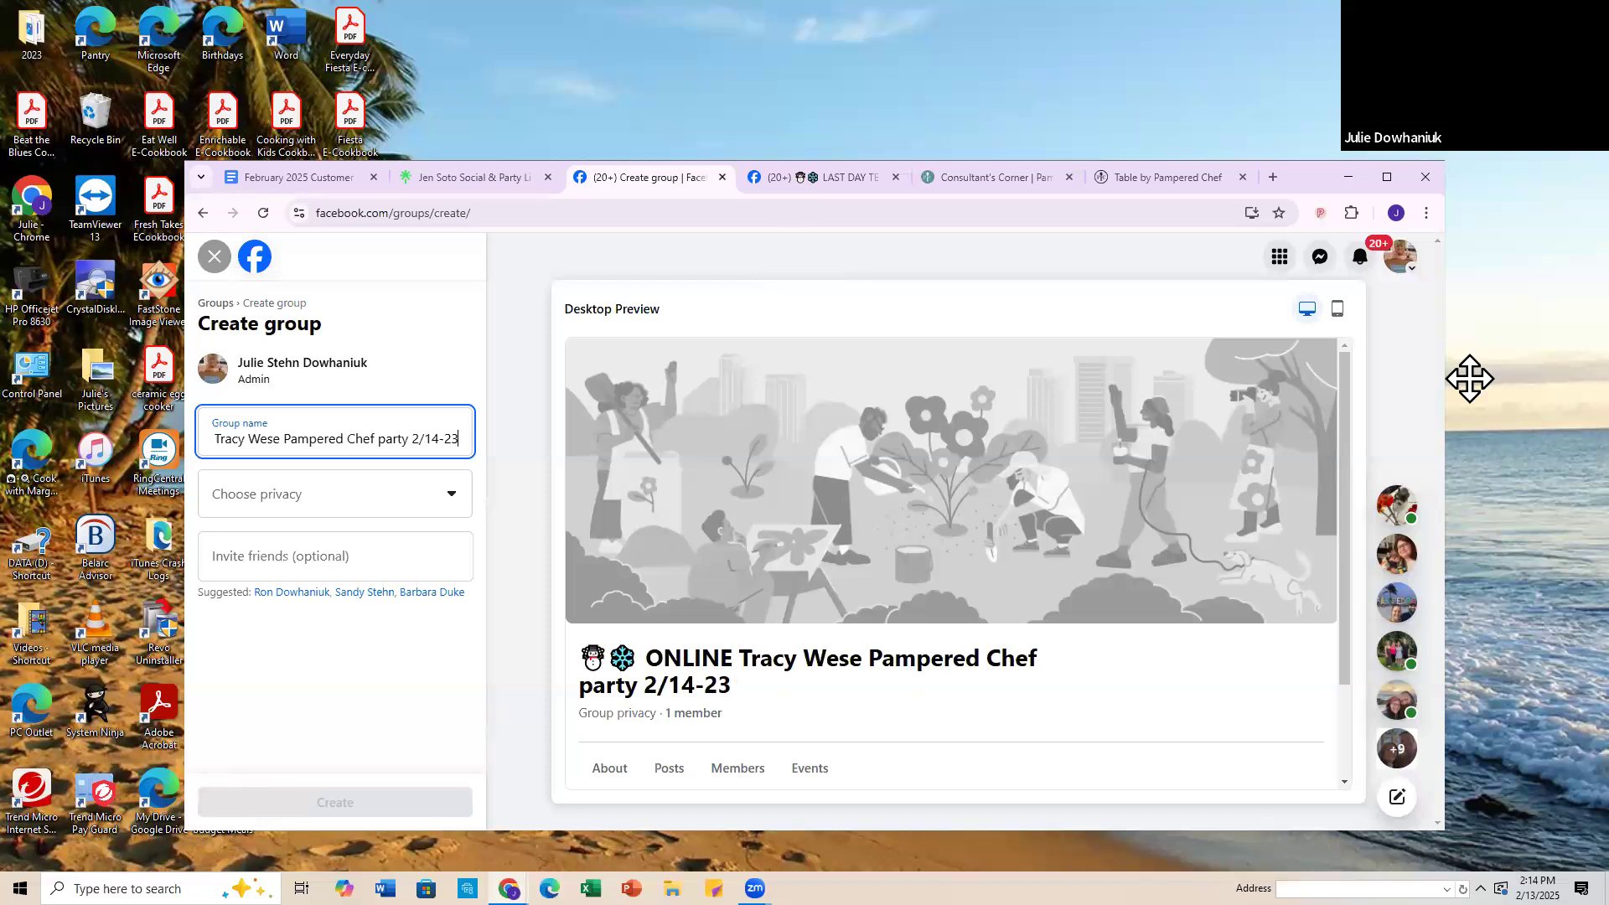
Step: Set the group's privacy to Private and create the group
{"action": "left_click", "coordinate": [449, 491]}
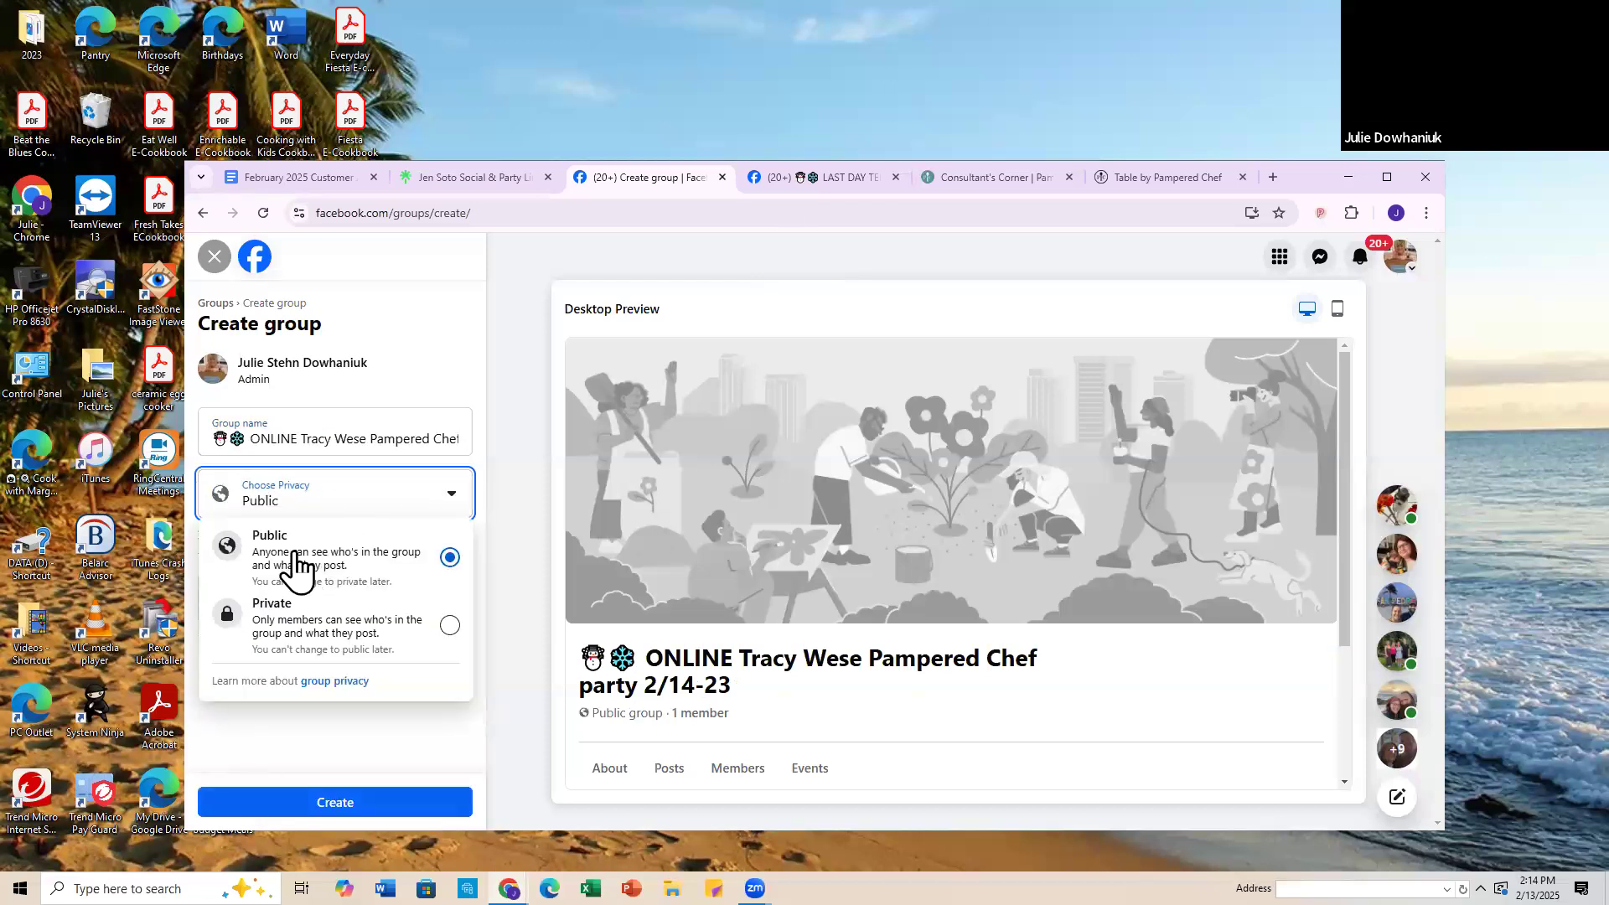
{"action": "left_click", "coordinate": [450, 630]}
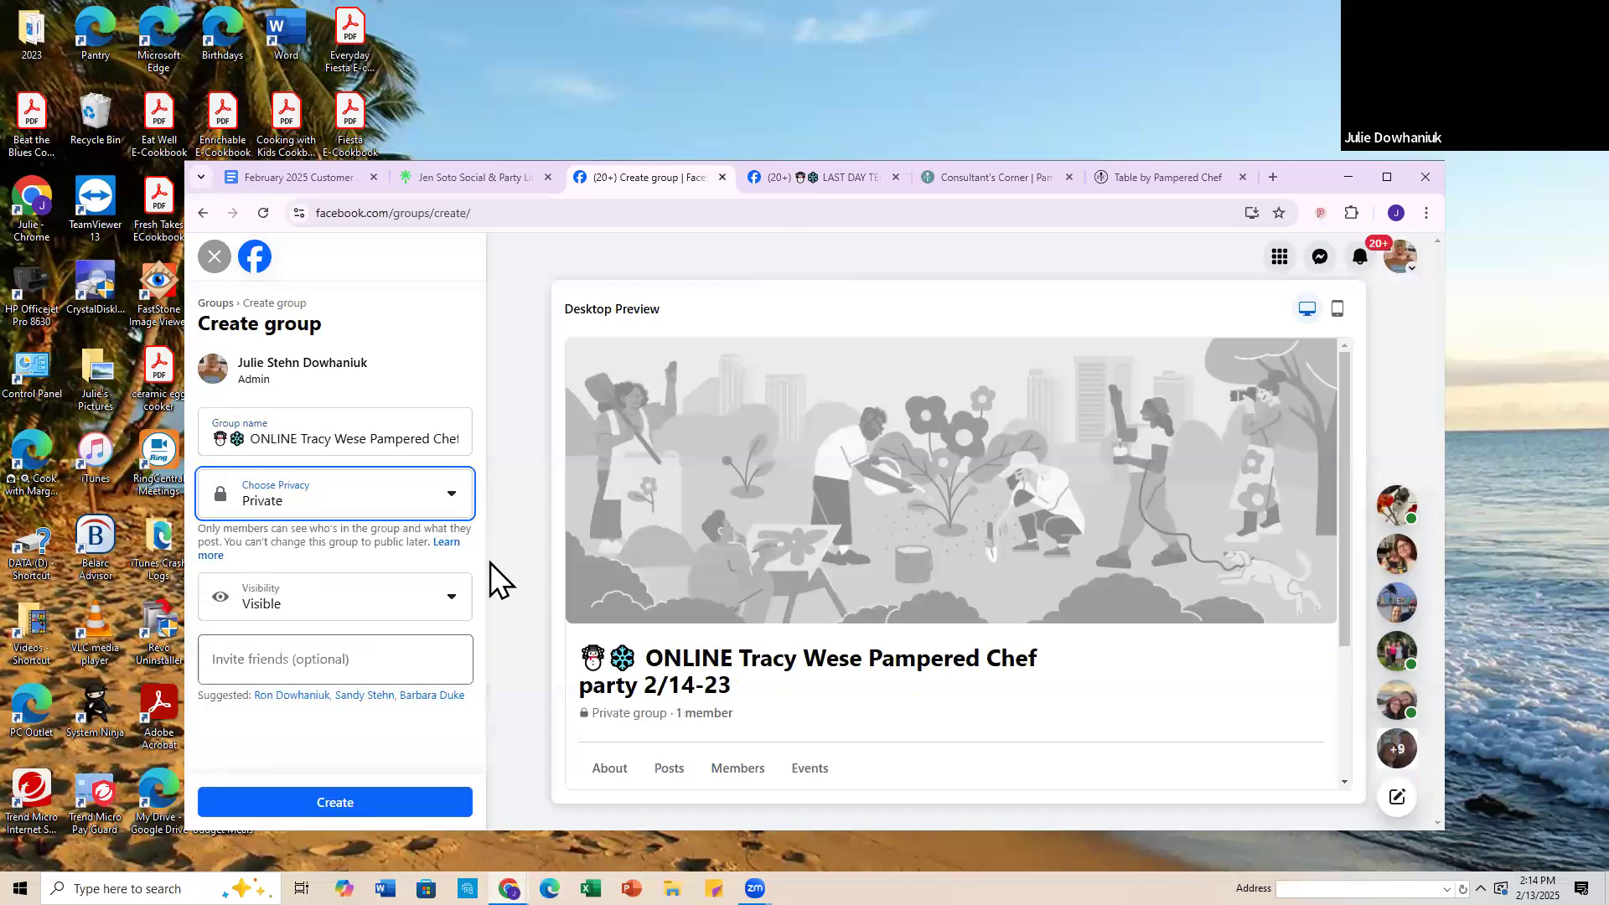
{"action": "left_click", "coordinate": [449, 499]}
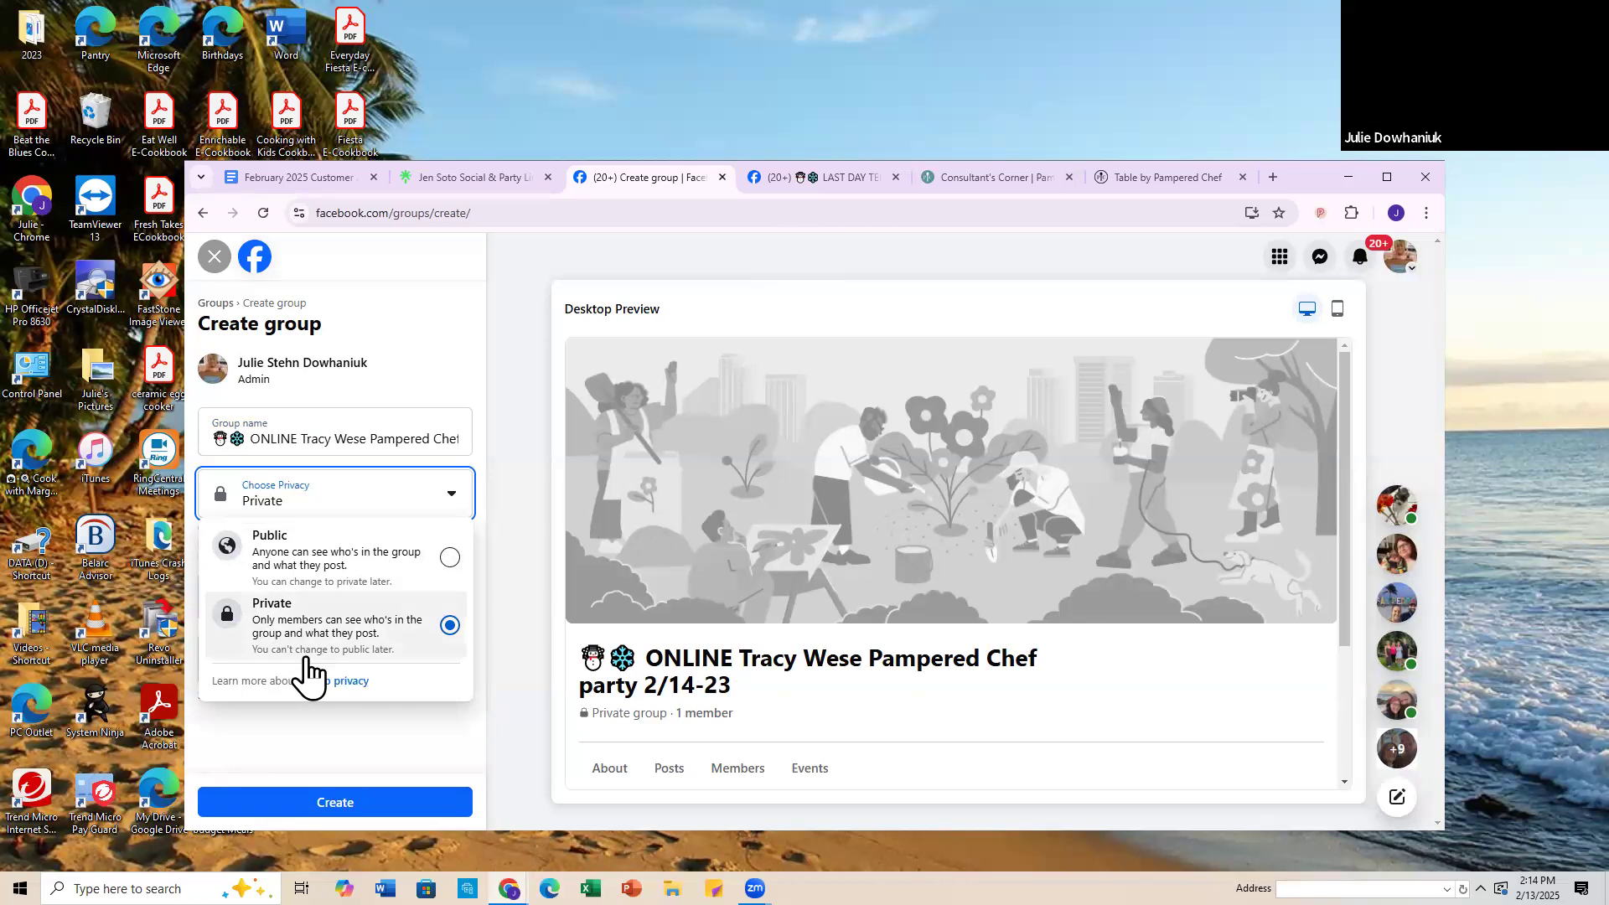
{"action": "left_click", "coordinate": [419, 761]}
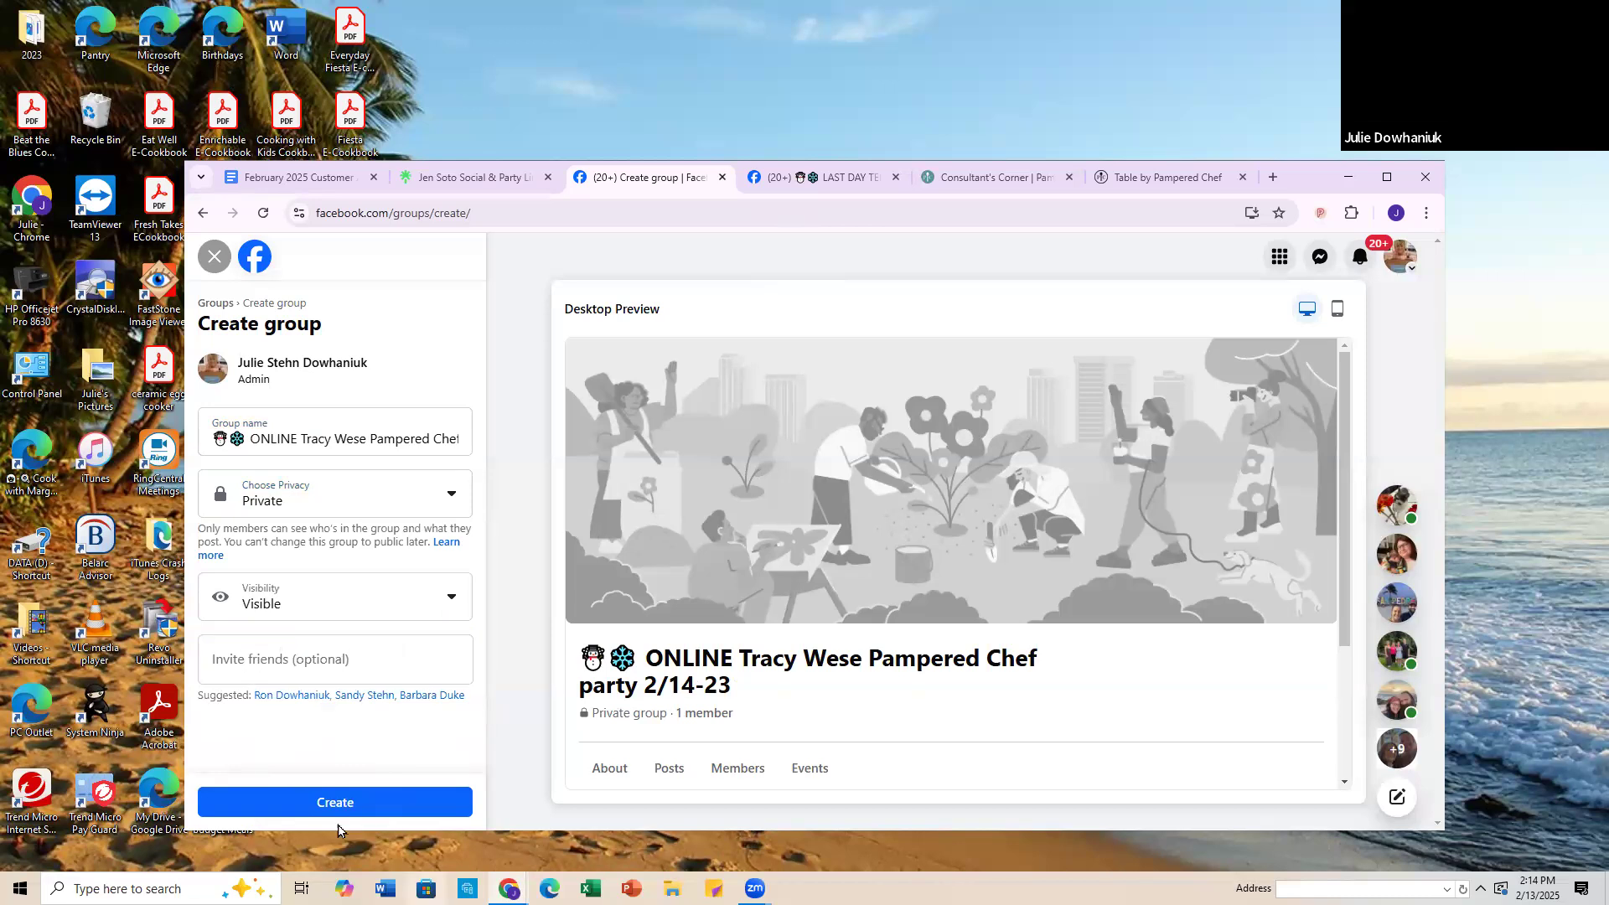
{"action": "left_click", "coordinate": [342, 804]}
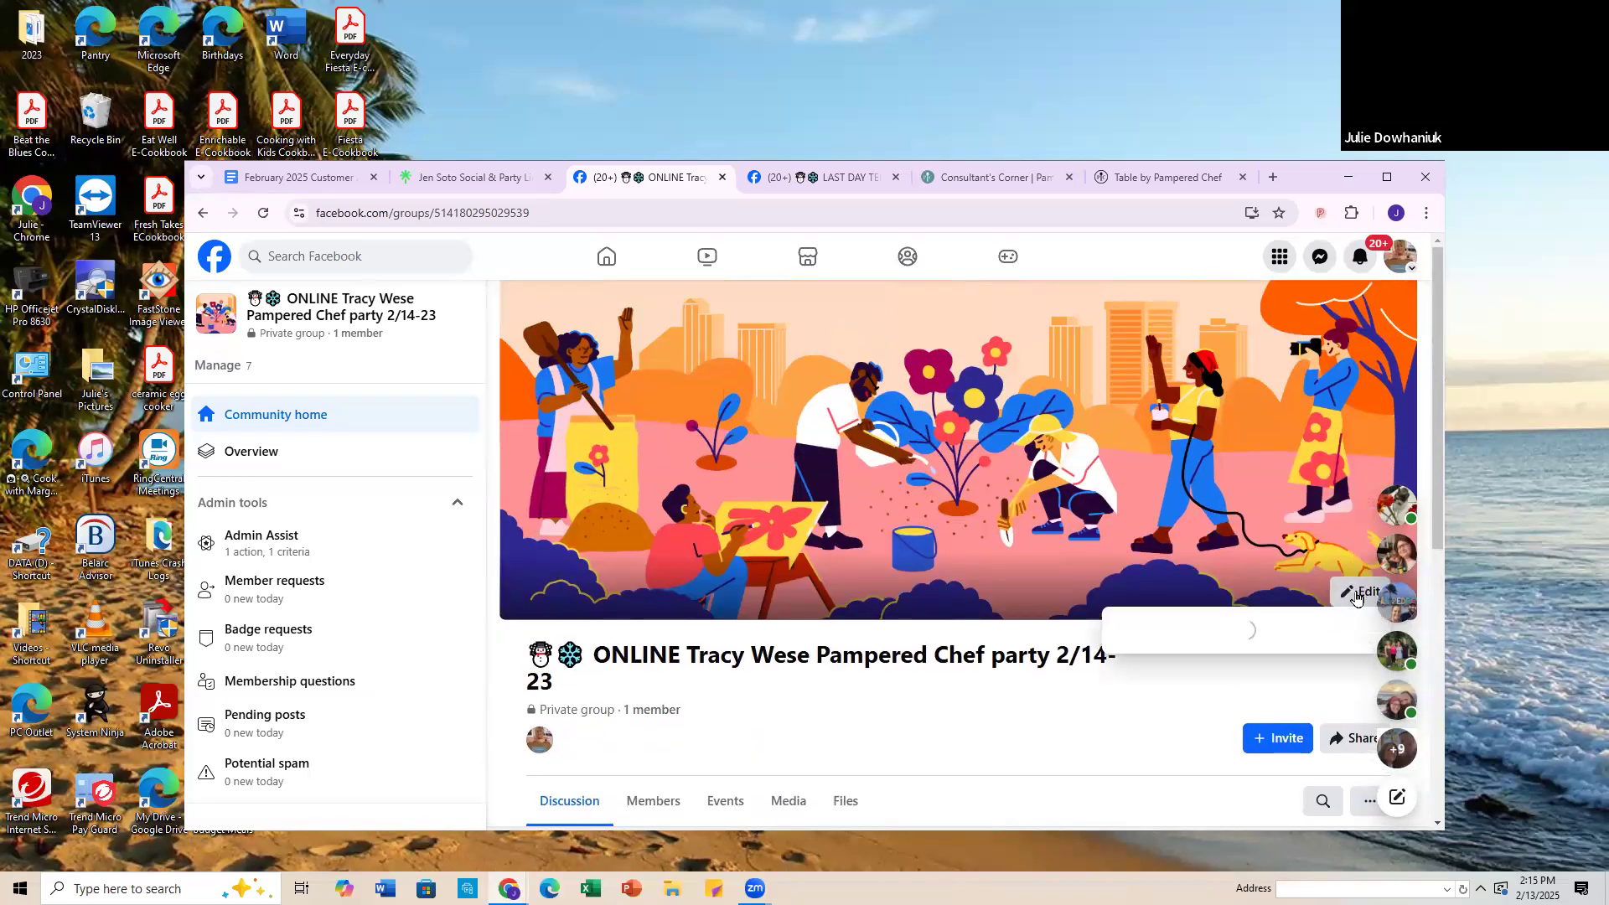
Step: Start uploading a cover photo for the new group and browse to Pampered Chef > Party Packs > Virtual parties > Banners
{"action": "left_click", "coordinate": [1360, 592]}
{"action": "left_click", "coordinate": [1157, 722]}
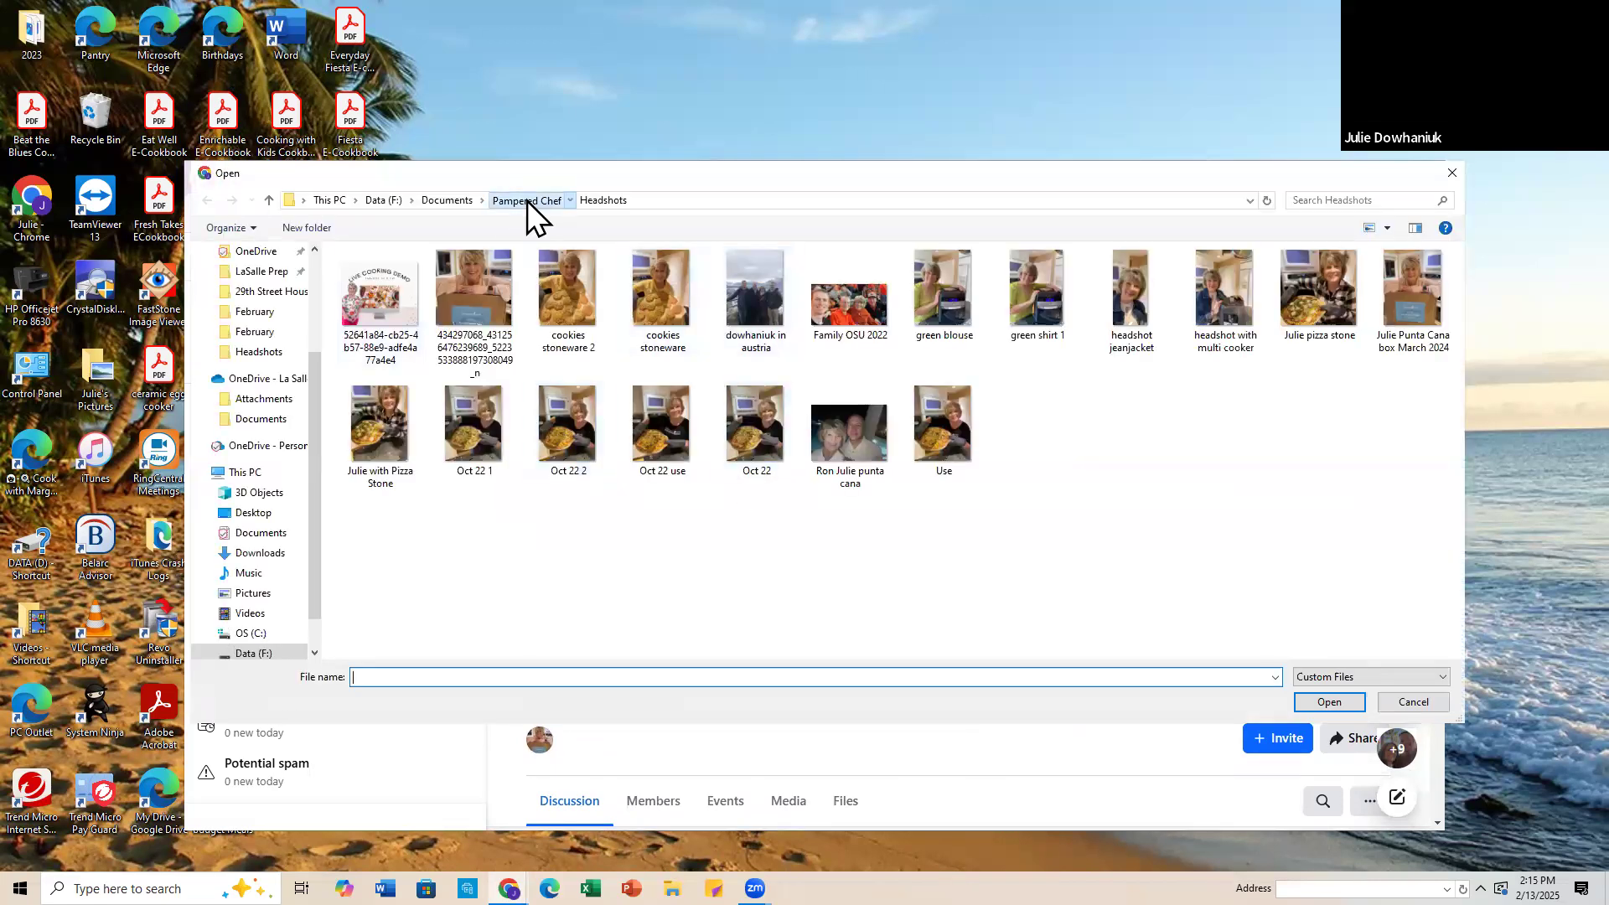
{"action": "left_click", "coordinate": [527, 201]}
{"action": "scroll", "coordinate": [411, 419], "scroll_direction": "down", "scroll_amount": 5}
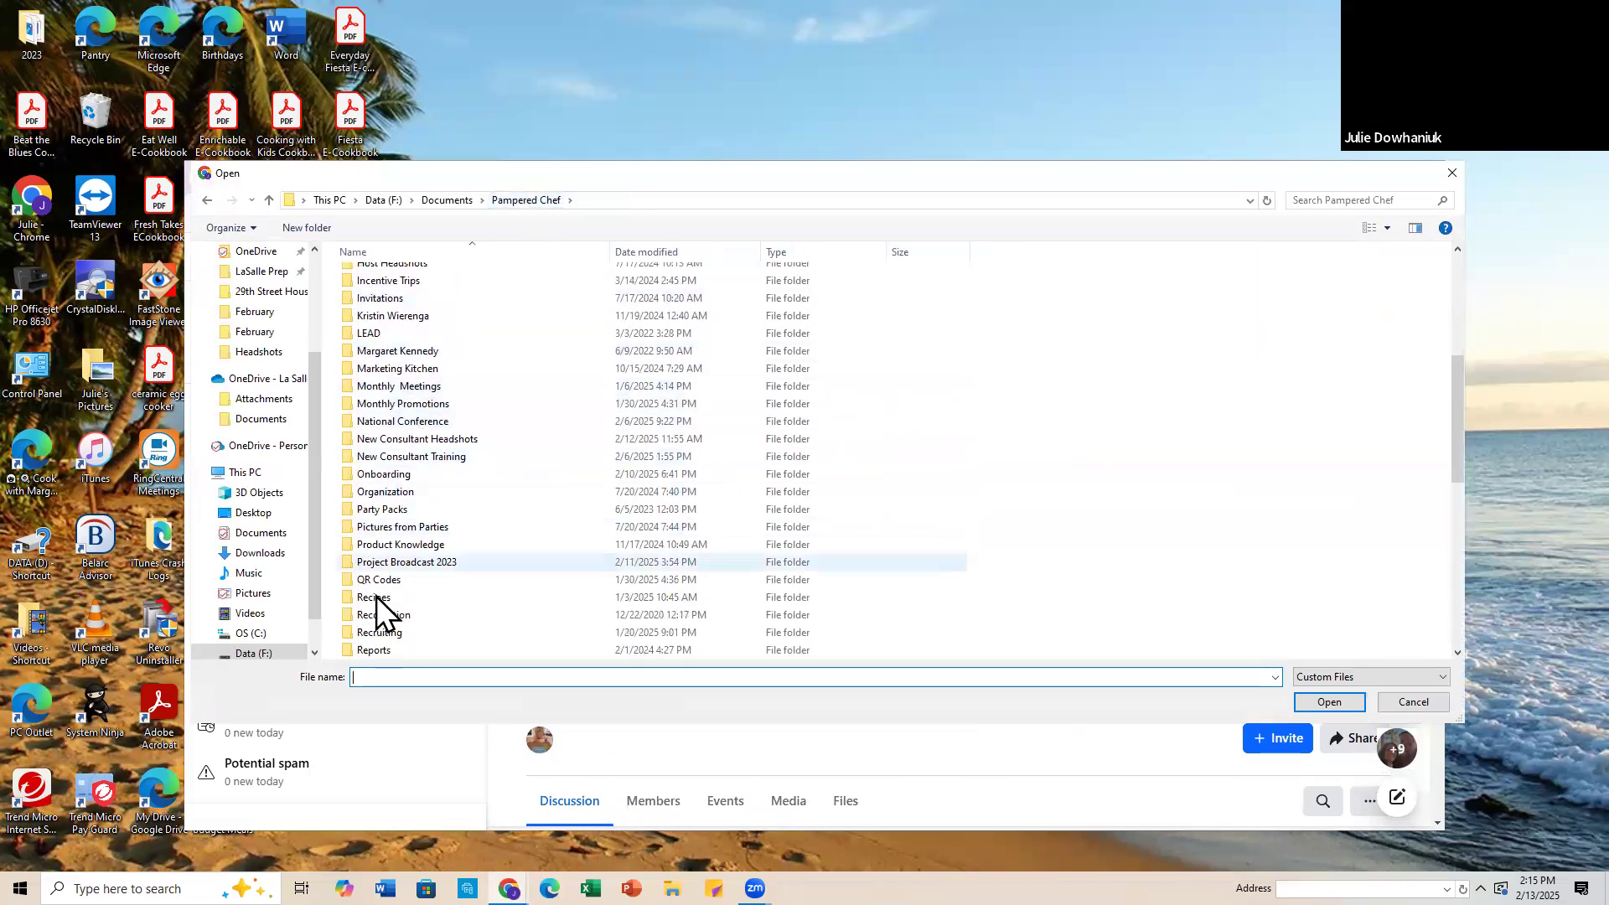
{"action": "left_click", "coordinate": [389, 511]}
{"action": "double_click", "coordinate": [389, 511]}
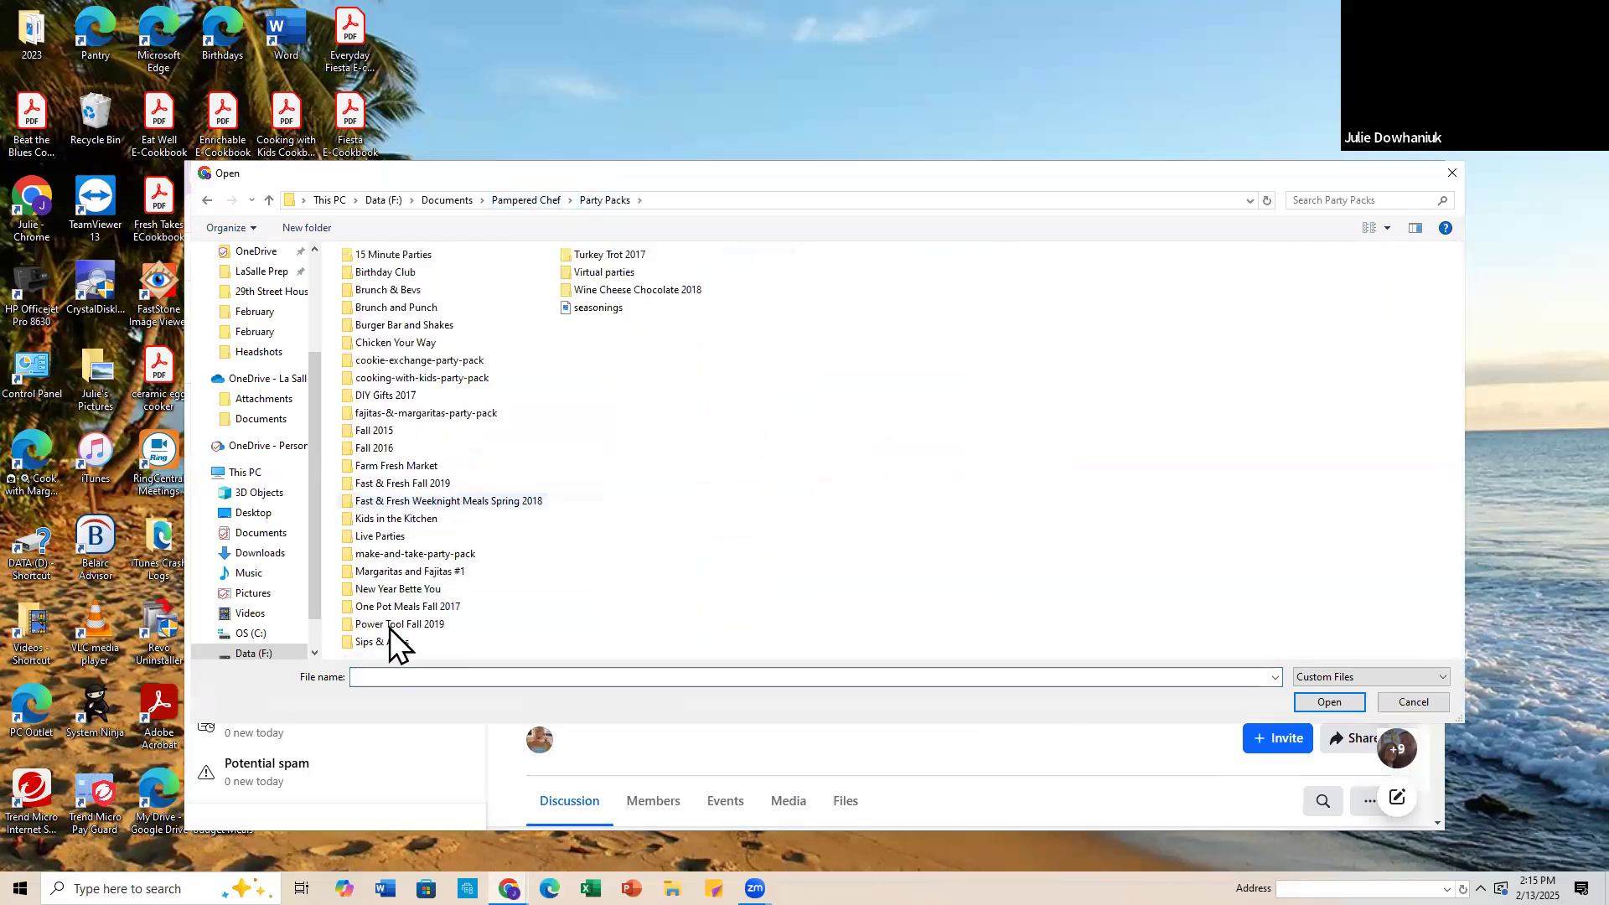
{"action": "double_click", "coordinate": [615, 270]}
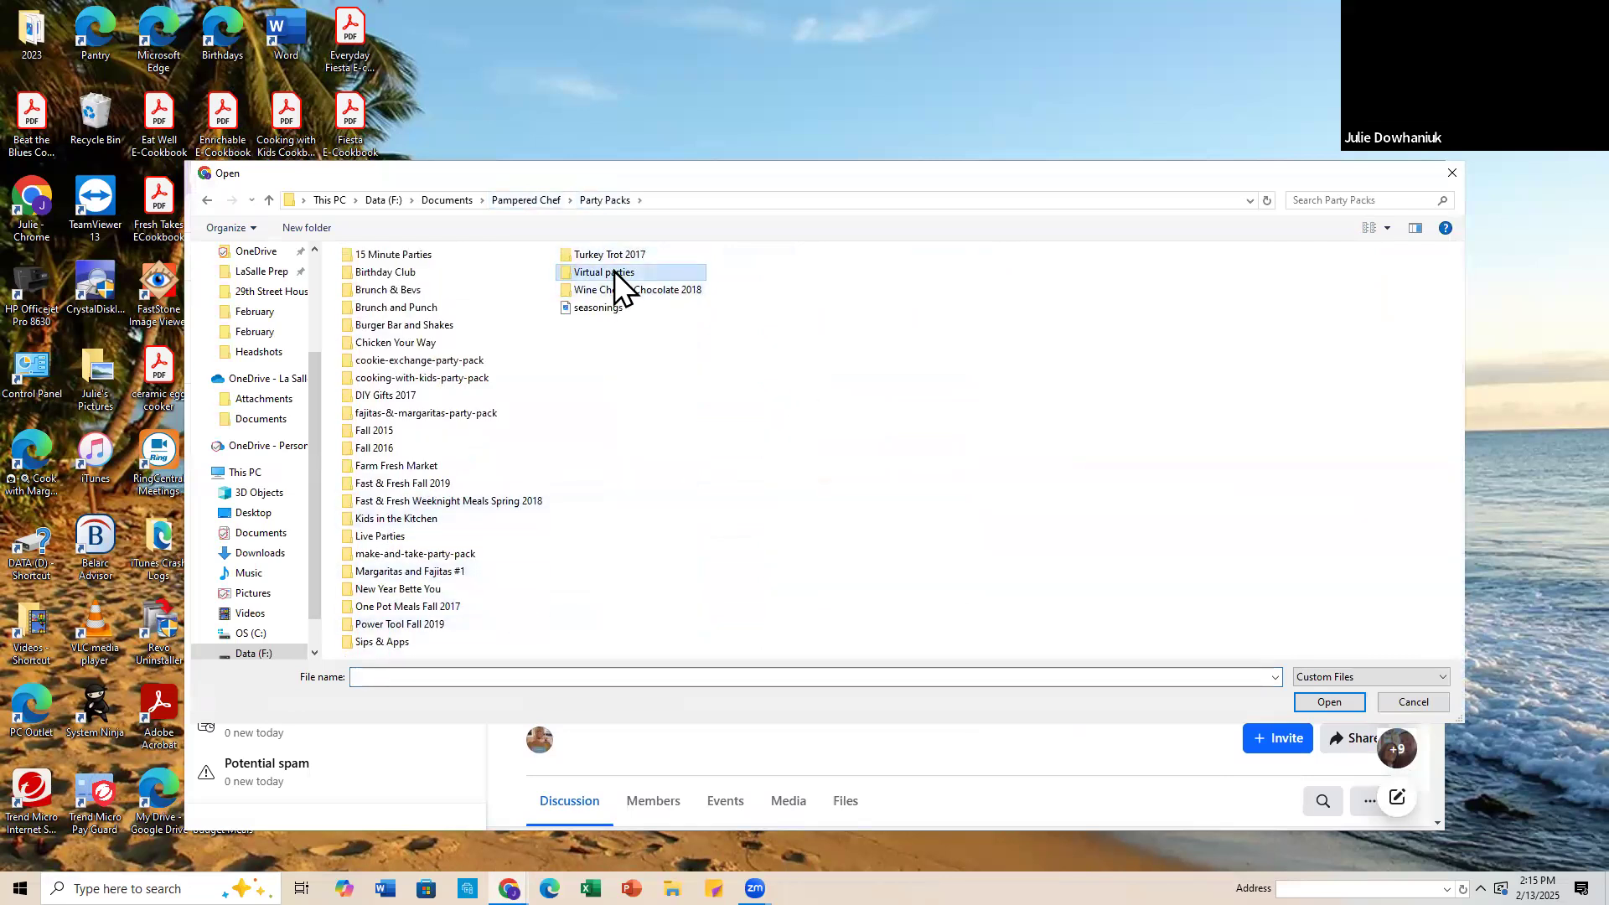
{"action": "double_click", "coordinate": [376, 283]}
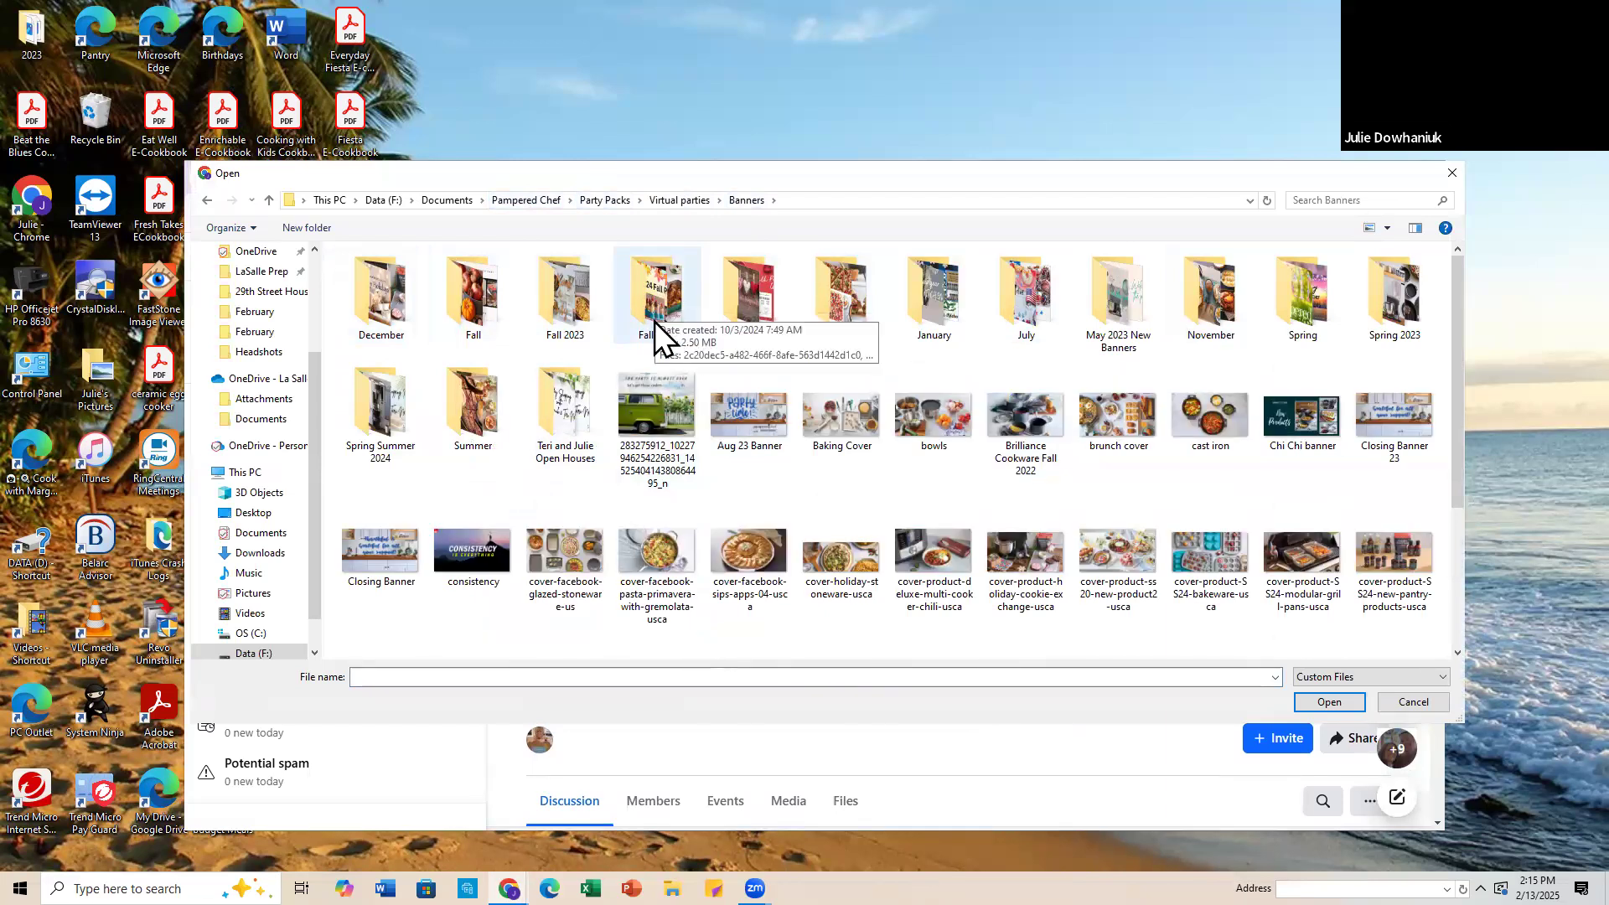
Step: Use the "Fall 24 this is what I call a party" banner as the group's cover photo and save the change
{"action": "scroll", "coordinate": [671, 490], "scroll_direction": "down", "scroll_amount": 2}
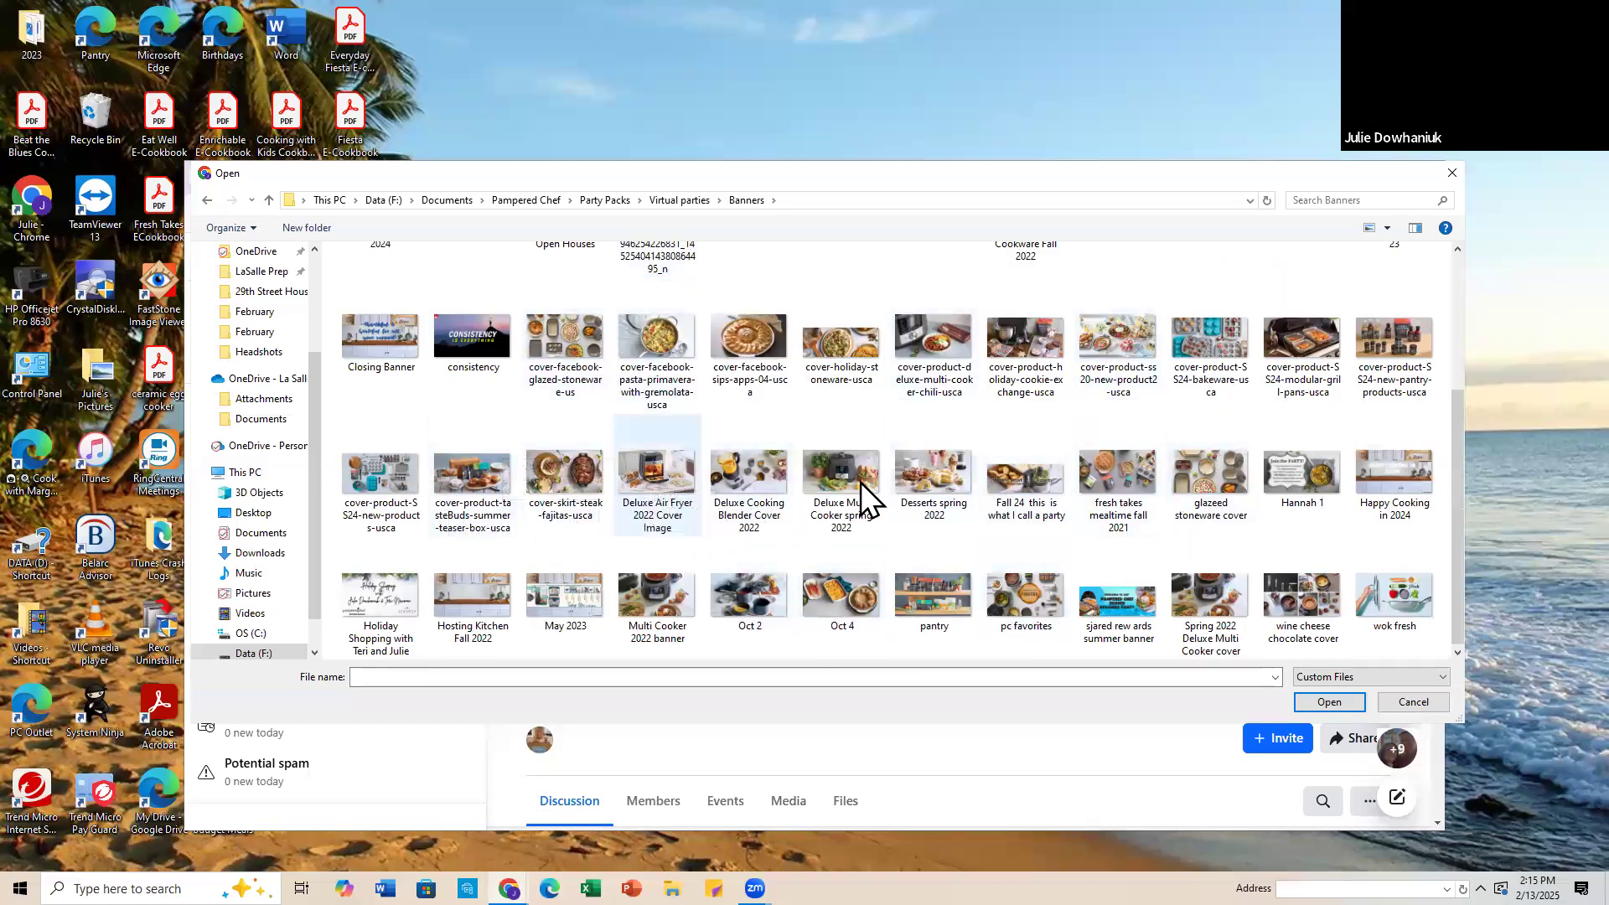
{"action": "double_click", "coordinate": [1036, 479]}
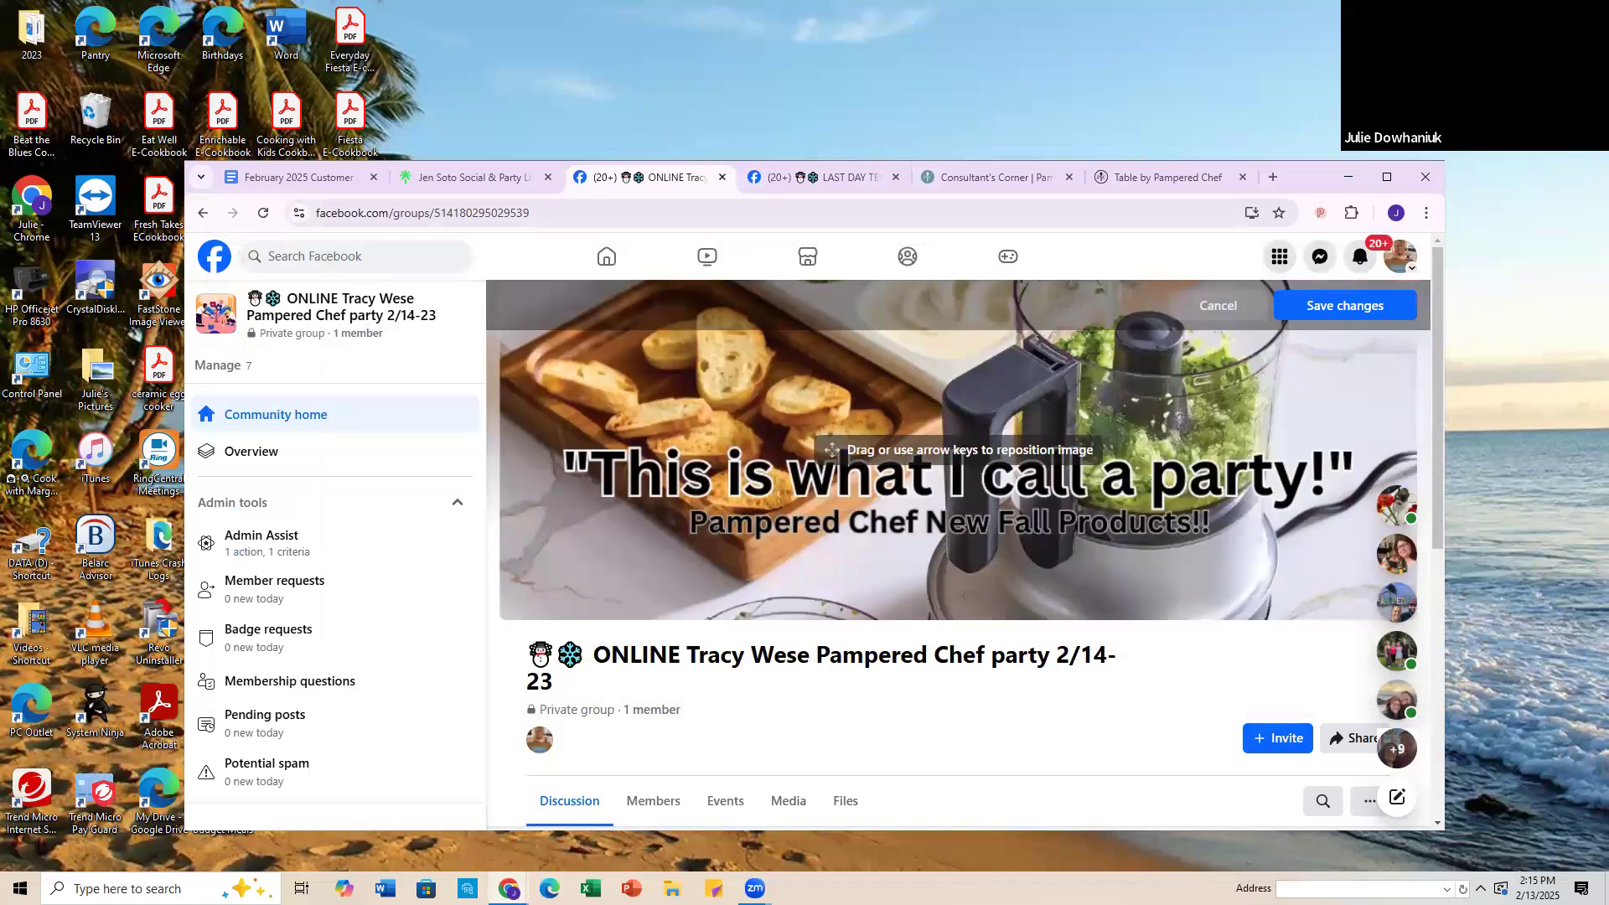
{"action": "left_click", "coordinate": [1338, 310]}
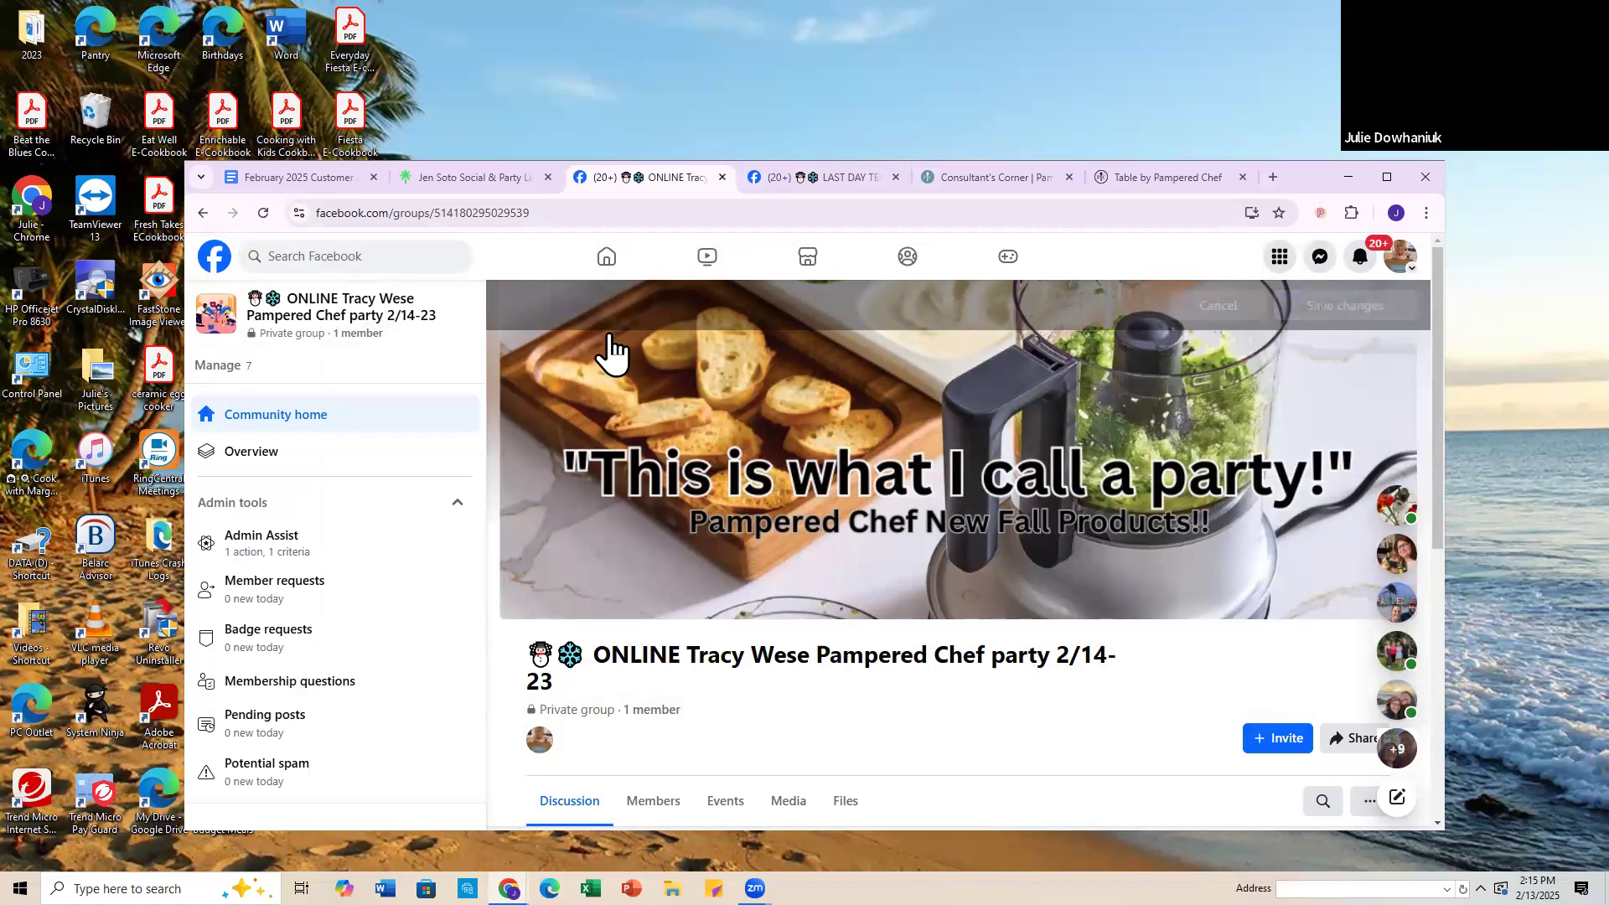
Step: Open the name and description in the new group's settings for editing
{"action": "scroll", "coordinate": [869, 546], "scroll_direction": "down", "scroll_amount": 2}
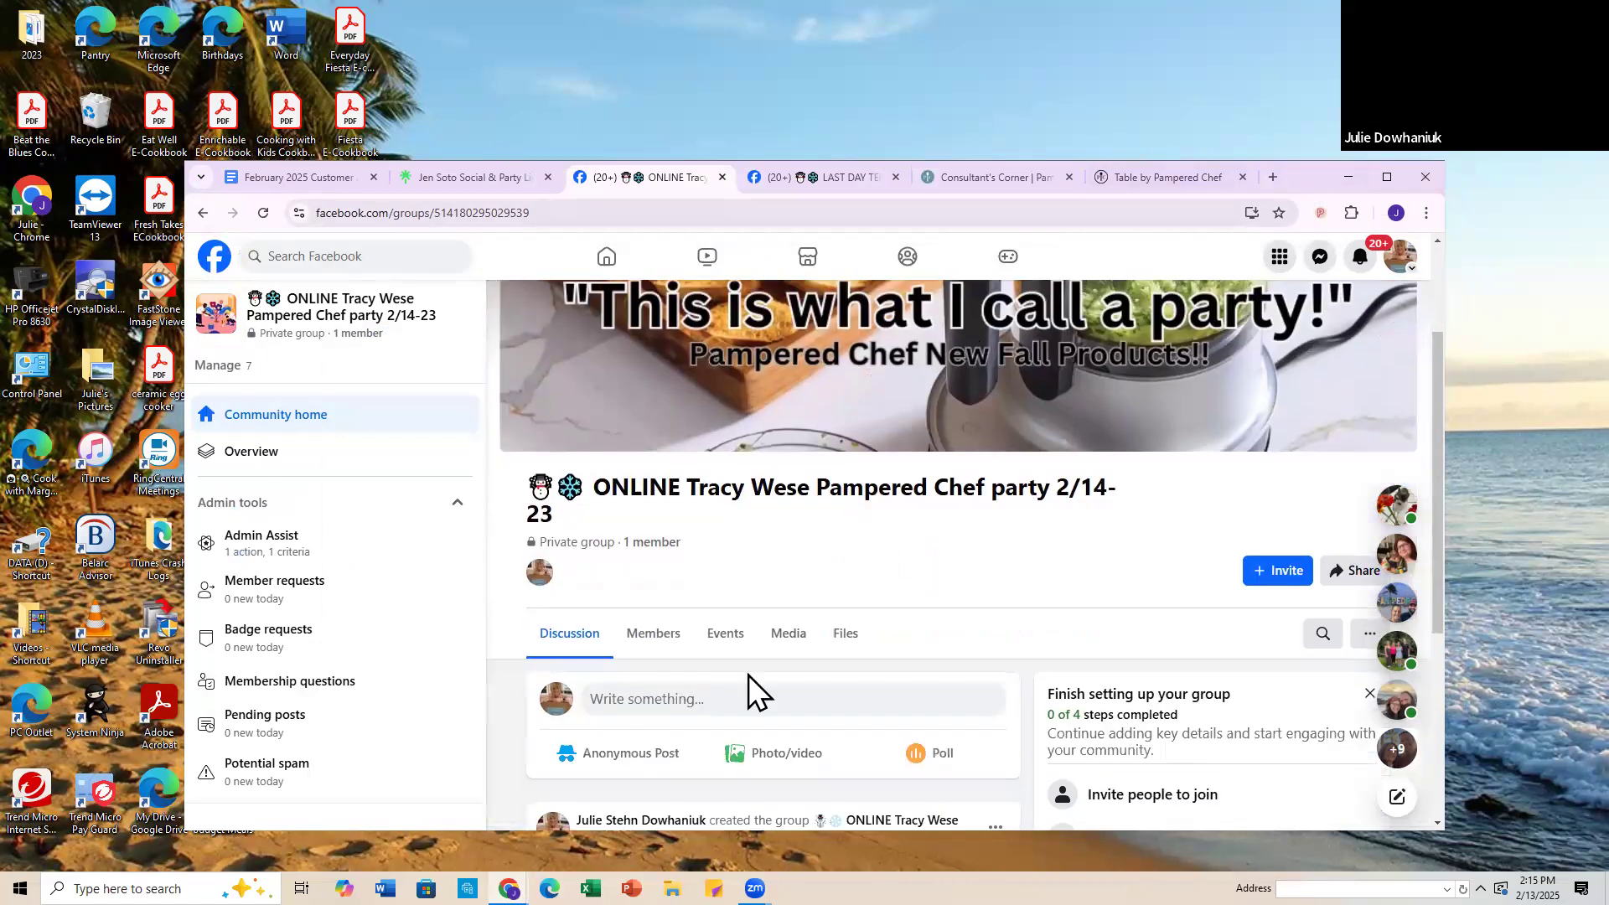
{"action": "scroll", "coordinate": [972, 537], "scroll_direction": "up", "scroll_amount": 2}
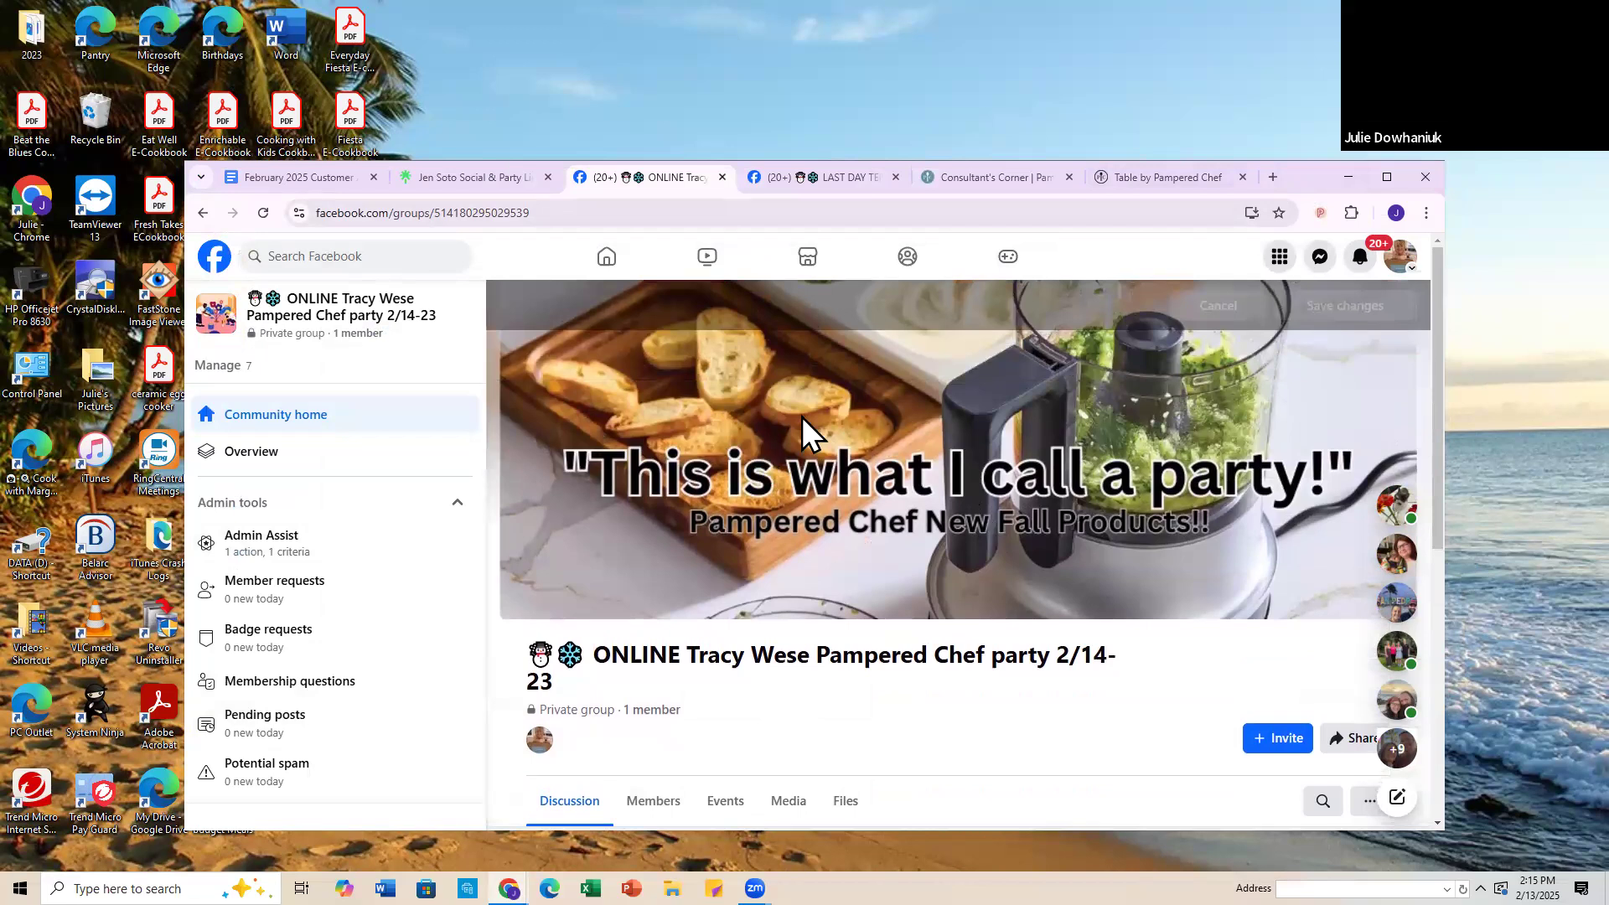
{"action": "scroll", "coordinate": [277, 570], "scroll_direction": "down", "scroll_amount": 5}
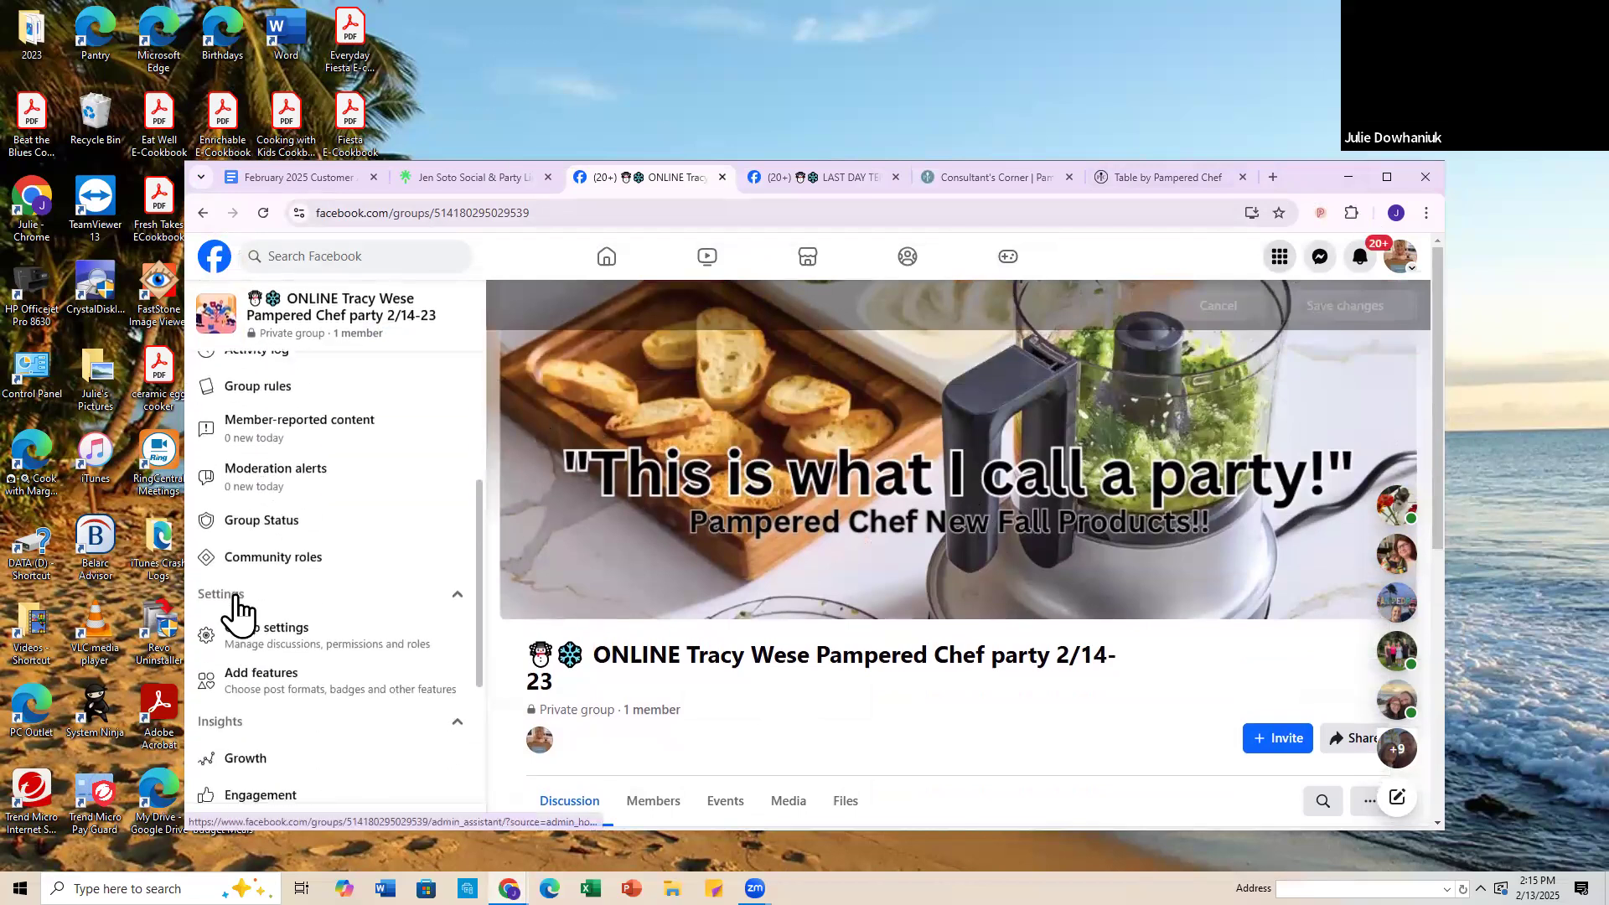
{"action": "left_click", "coordinate": [260, 633]}
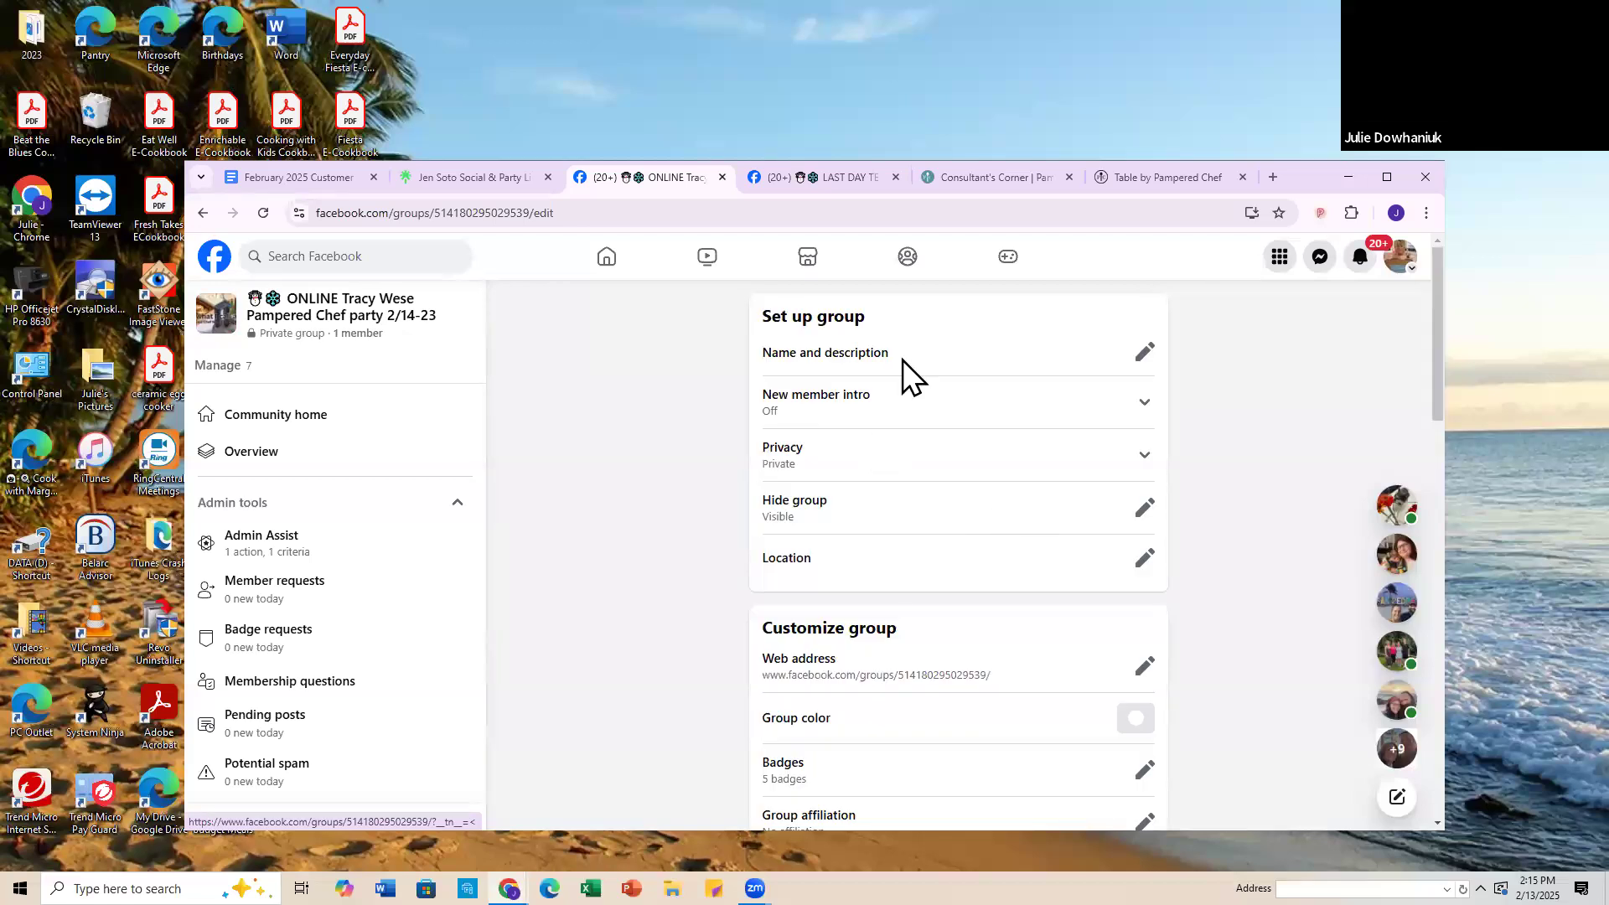
{"action": "left_click", "coordinate": [1148, 354]}
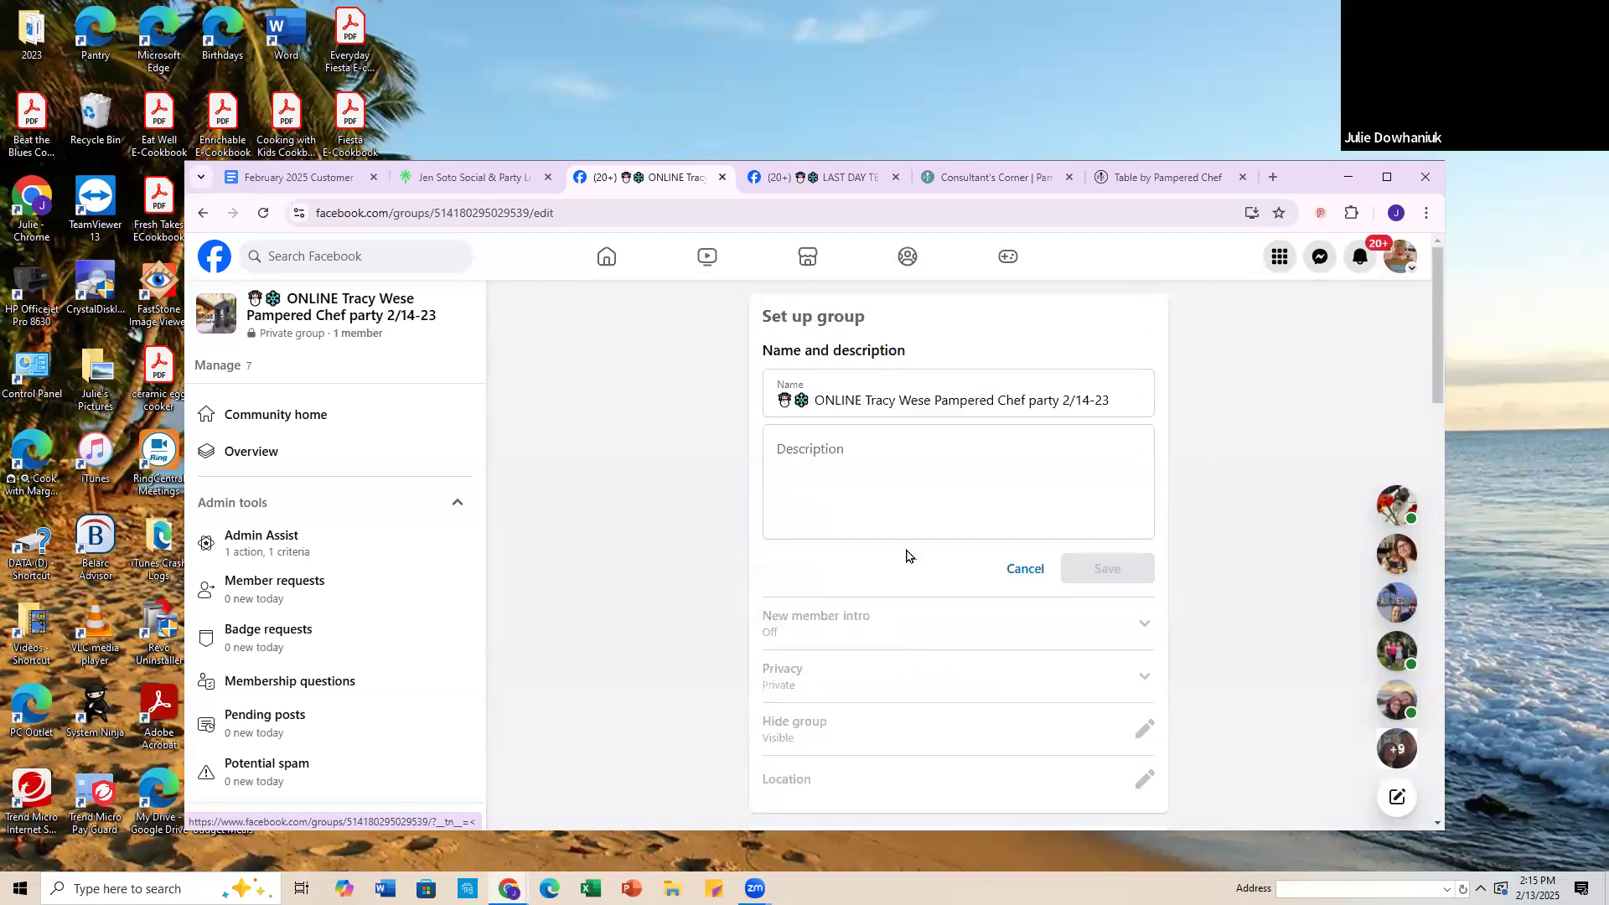
Step: Copy the description text down to "Here's the SHOPPING LINK:" from the existing LAST DAY party group's settings
{"action": "left_click", "coordinate": [822, 178]}
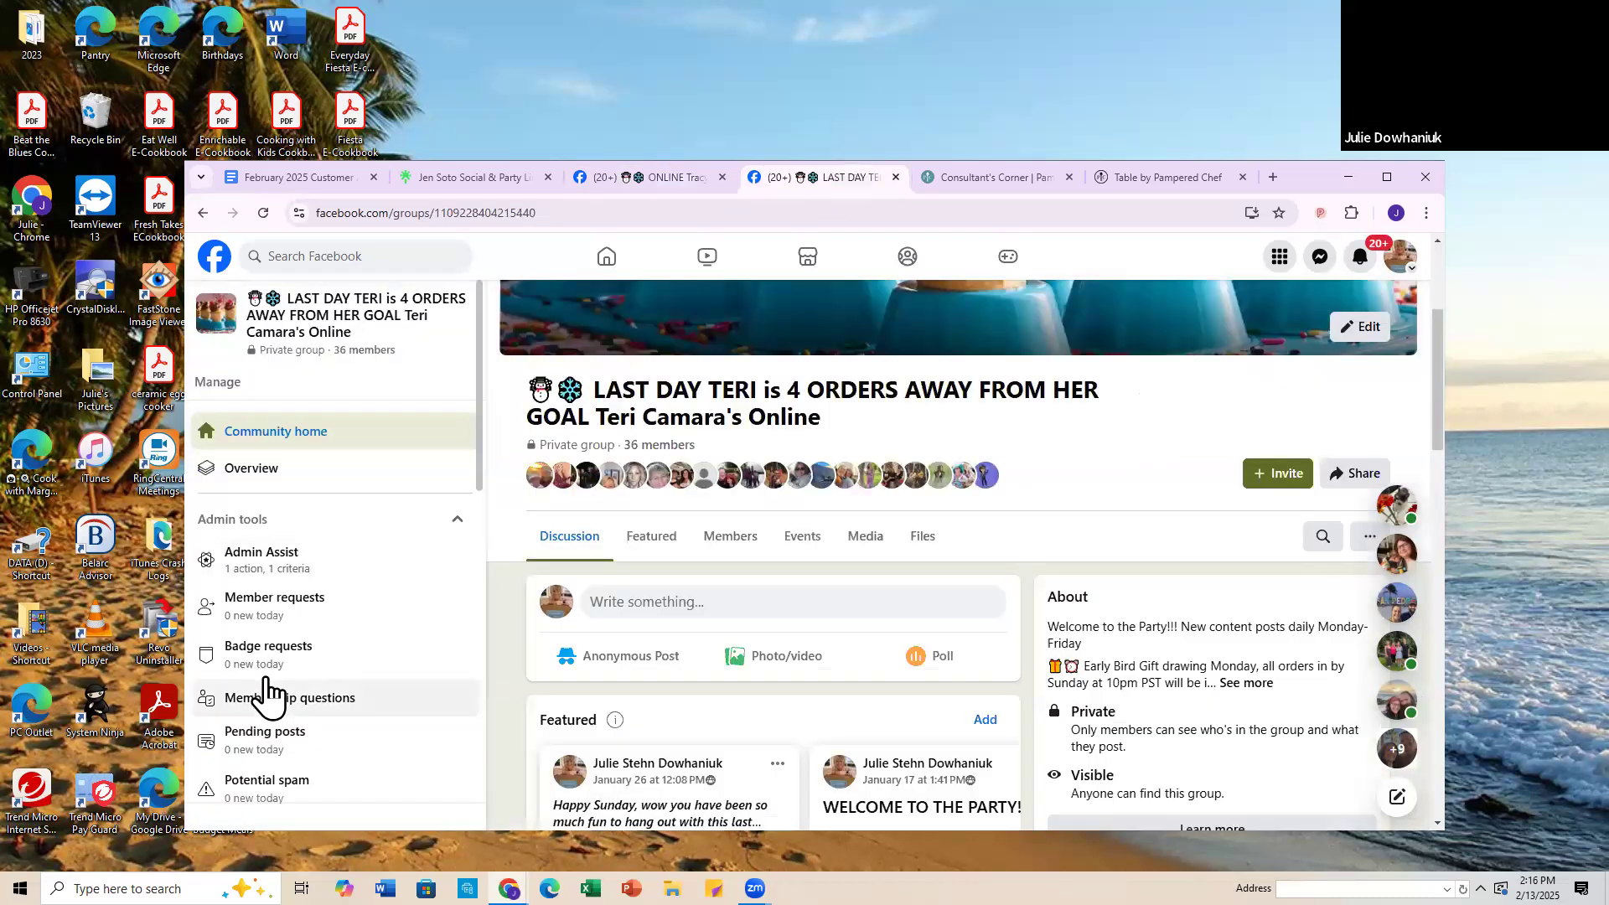
{"action": "scroll", "coordinate": [269, 692], "scroll_direction": "down", "scroll_amount": 8}
{"action": "left_click", "coordinate": [300, 493]}
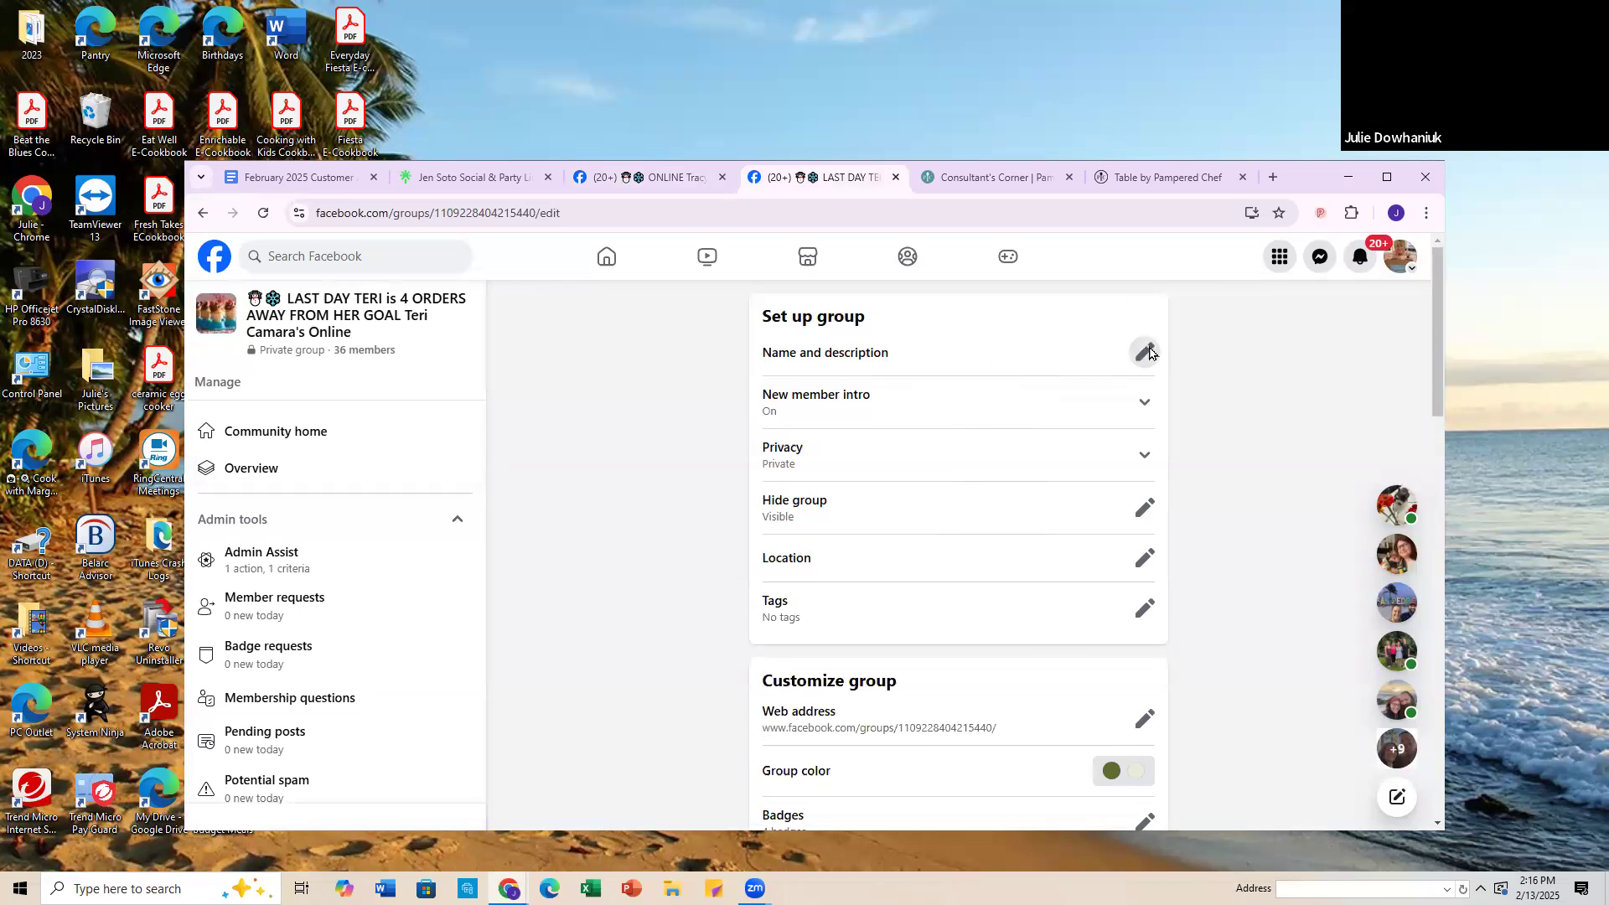
{"action": "left_click", "coordinate": [1147, 353]}
{"action": "left_click_drag", "start_coordinate": [774, 448], "coordinate": [968, 636]}
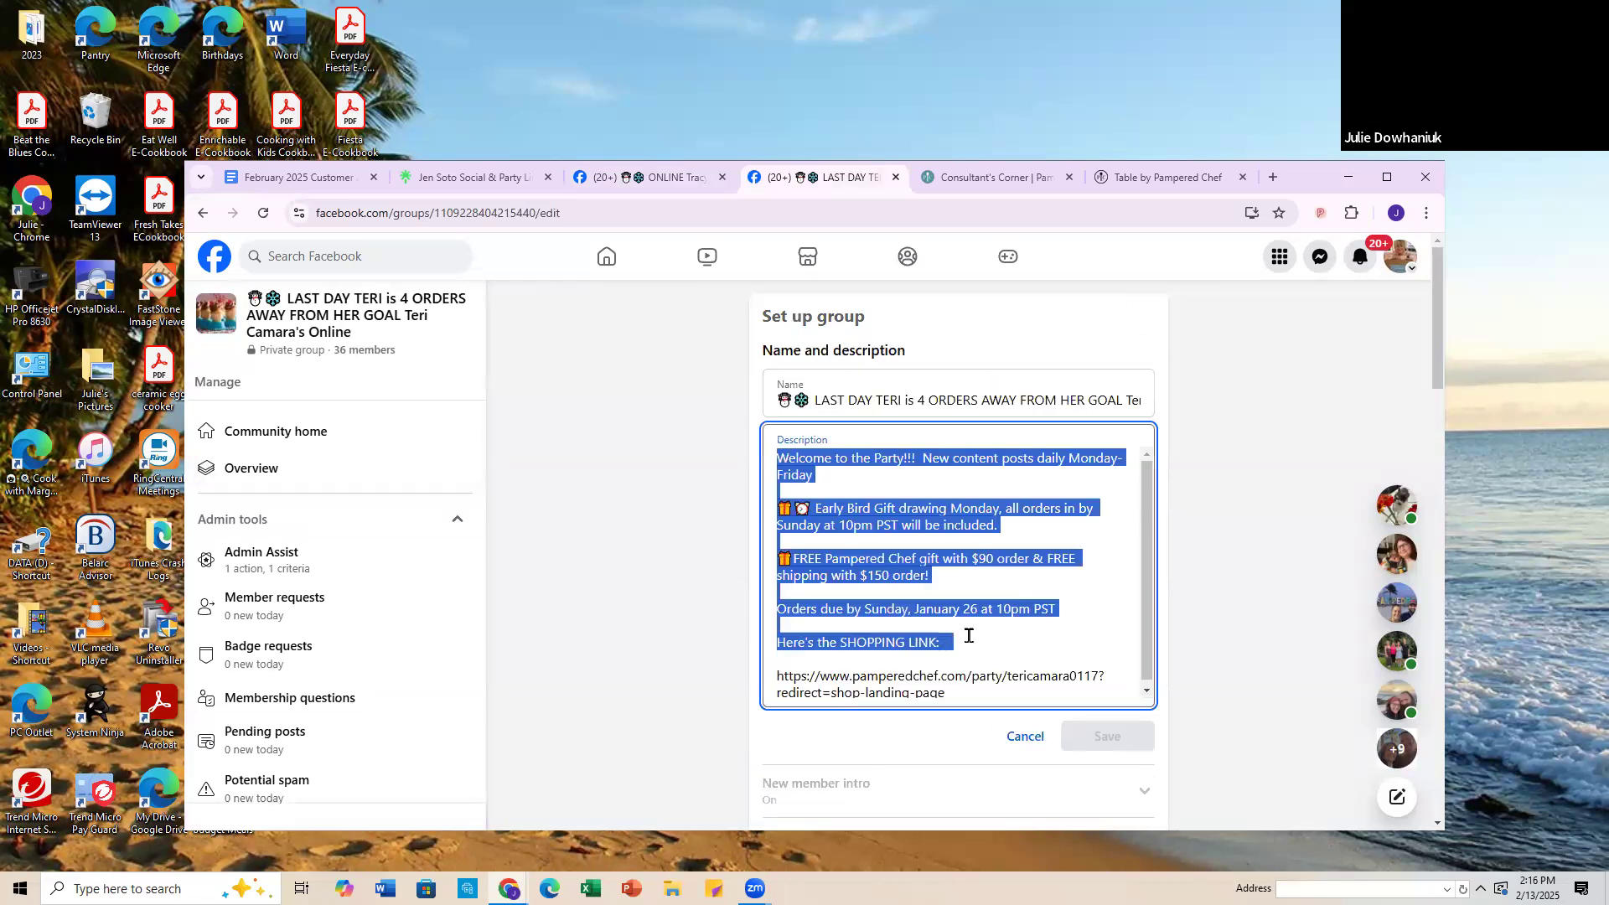
{"action": "right_click", "coordinate": [891, 563]}
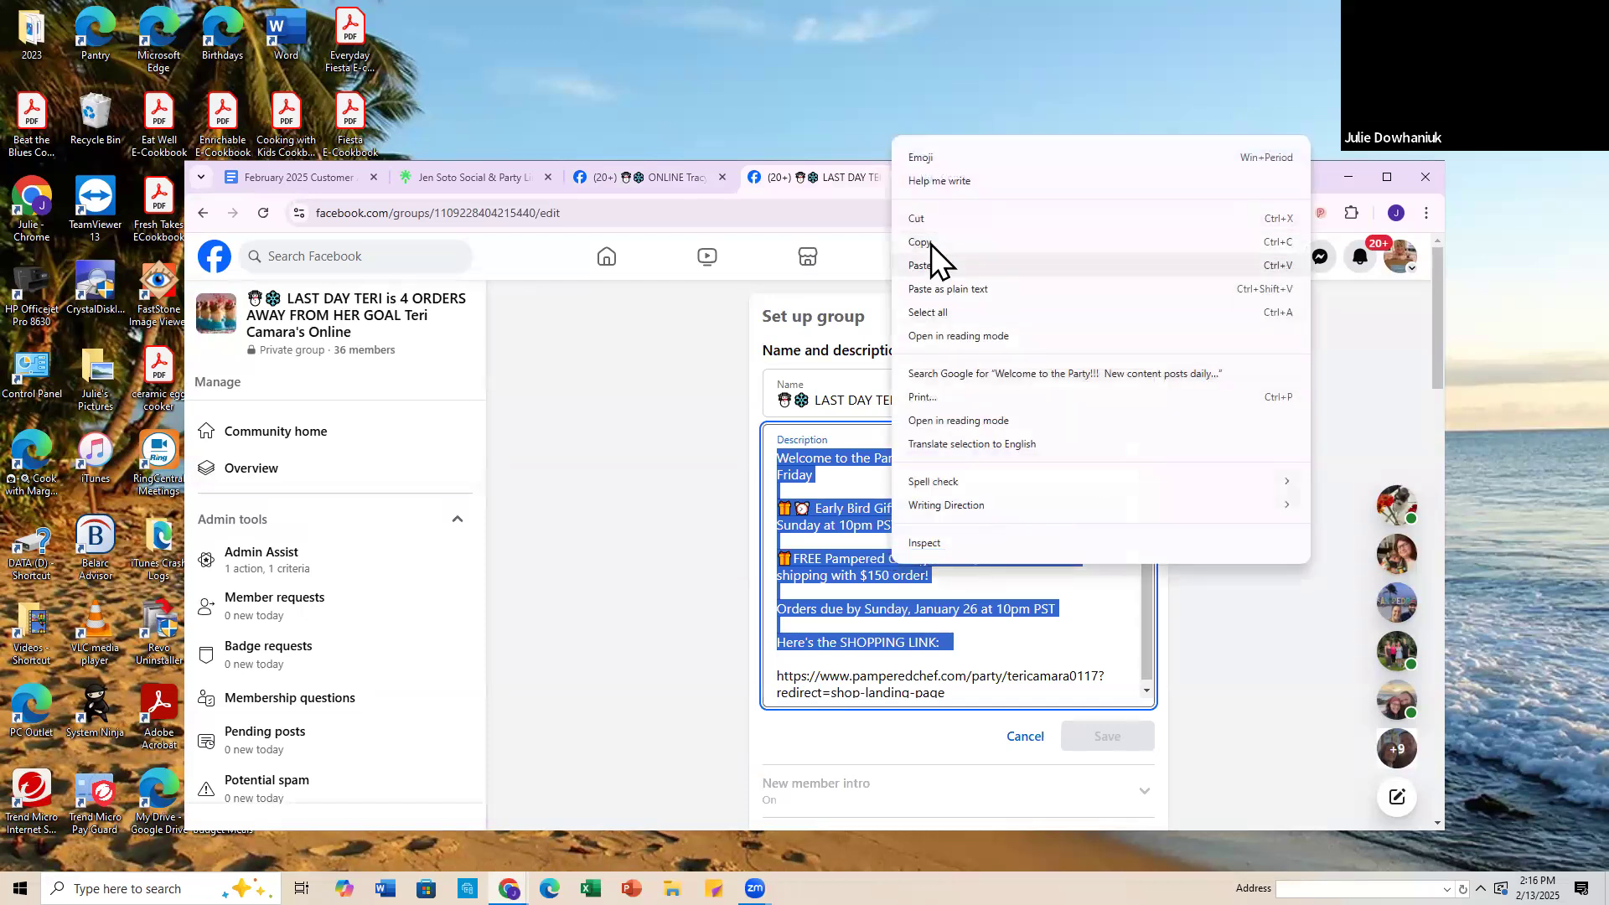
{"action": "left_click", "coordinate": [888, 243]}
Step: Paste the copied description as plain text into the new ONLINE party group's description
{"action": "left_click", "coordinate": [674, 174]}
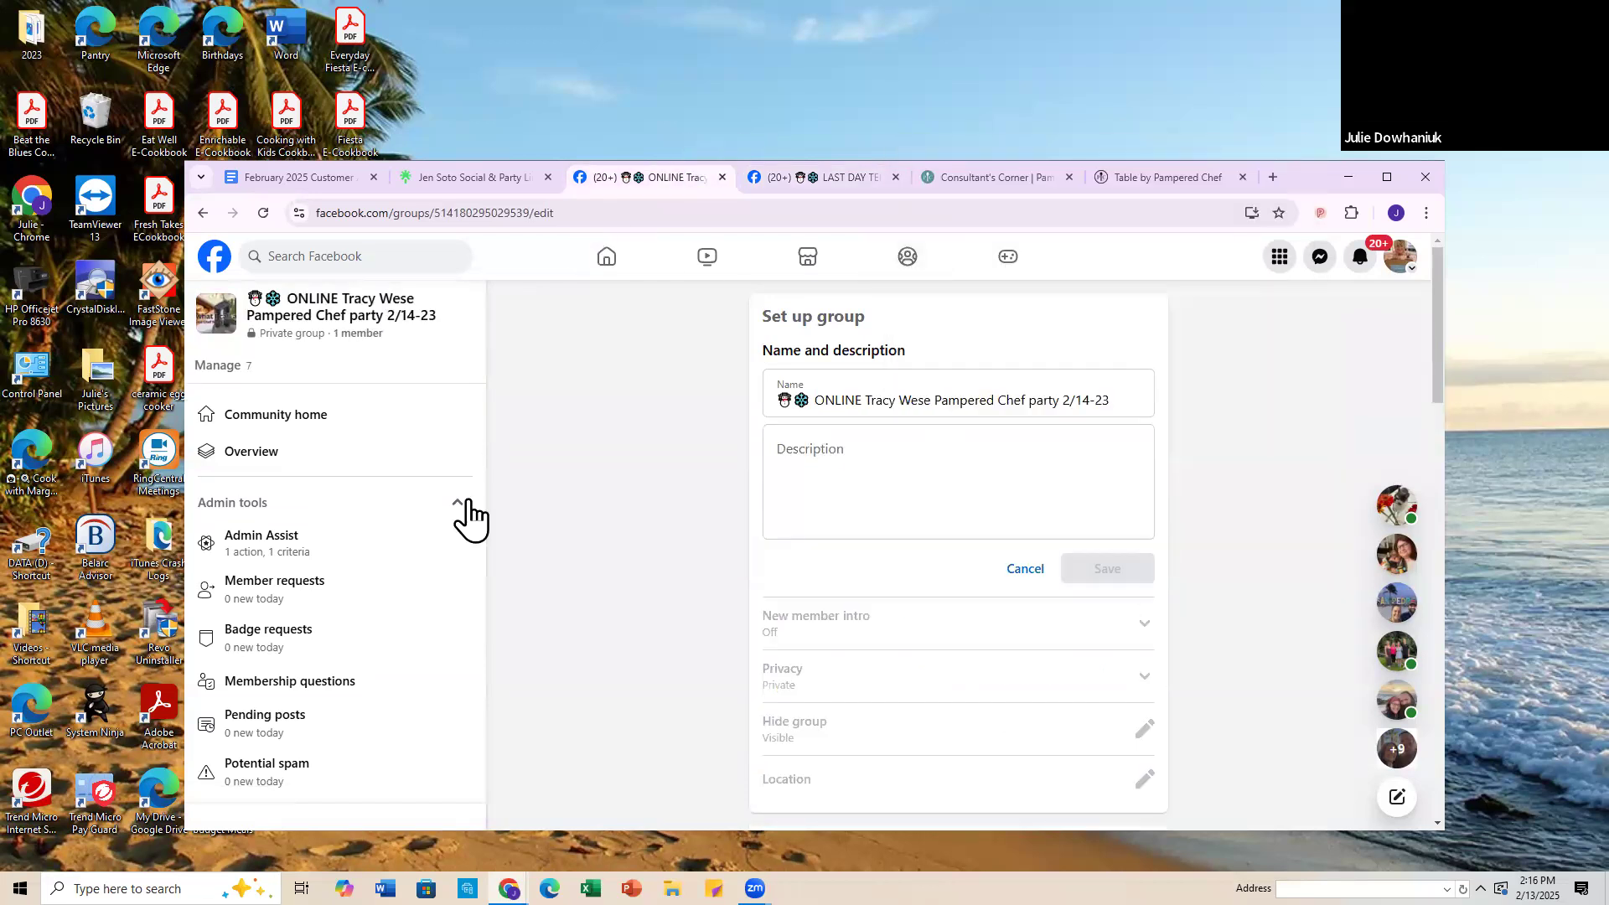
{"action": "left_click", "coordinate": [778, 448]}
{"action": "right_click", "coordinate": [781, 453]}
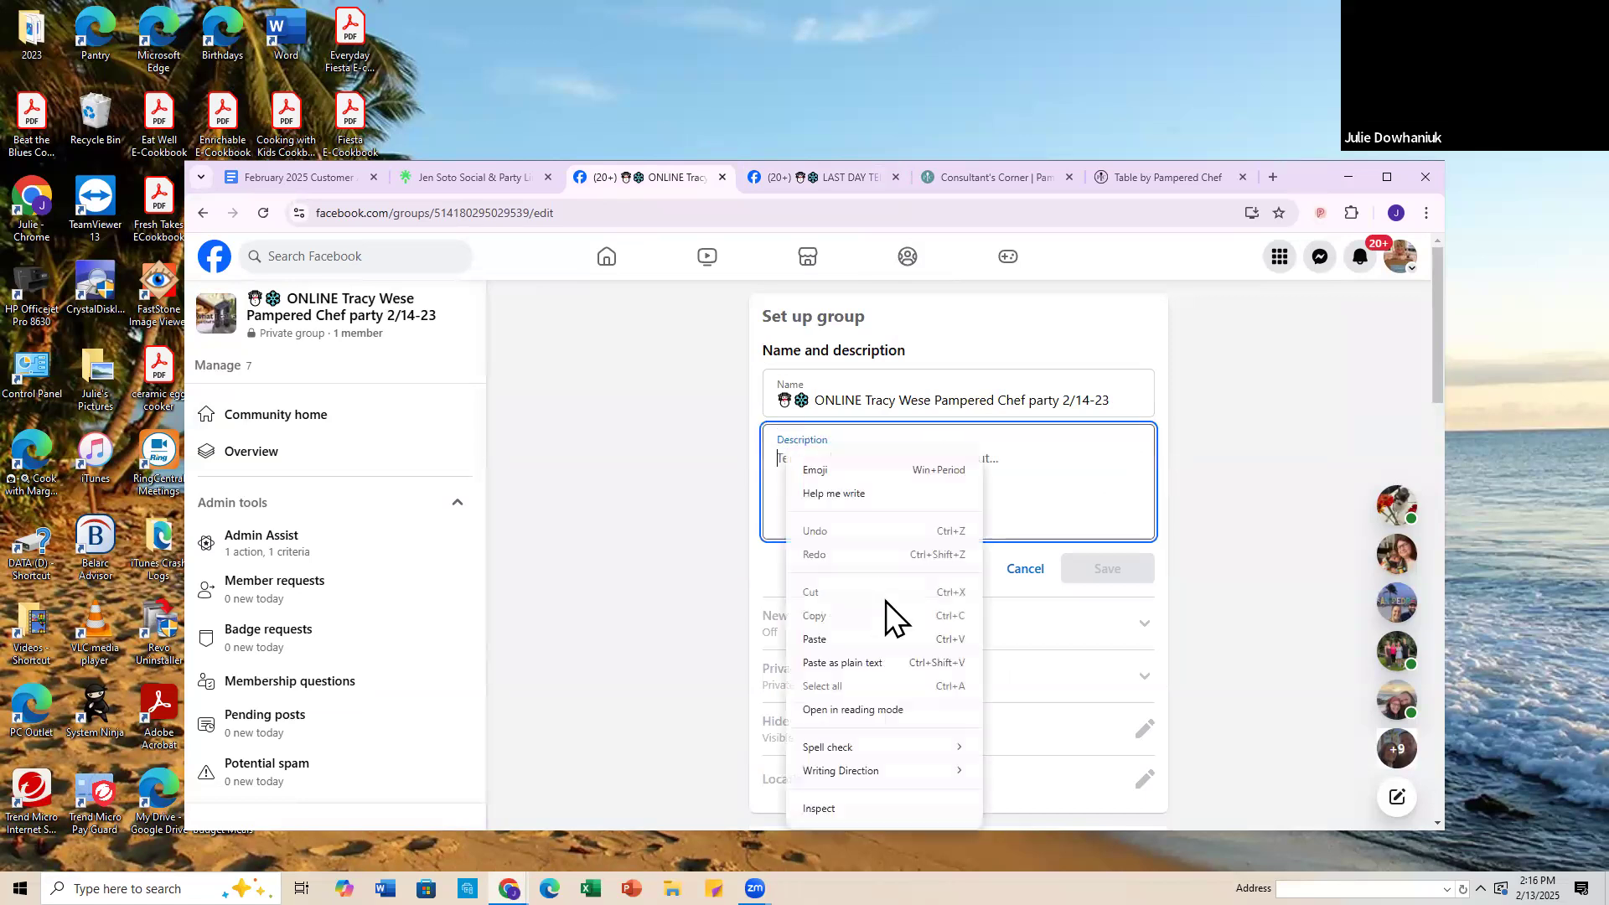
{"action": "left_click", "coordinate": [863, 662]}
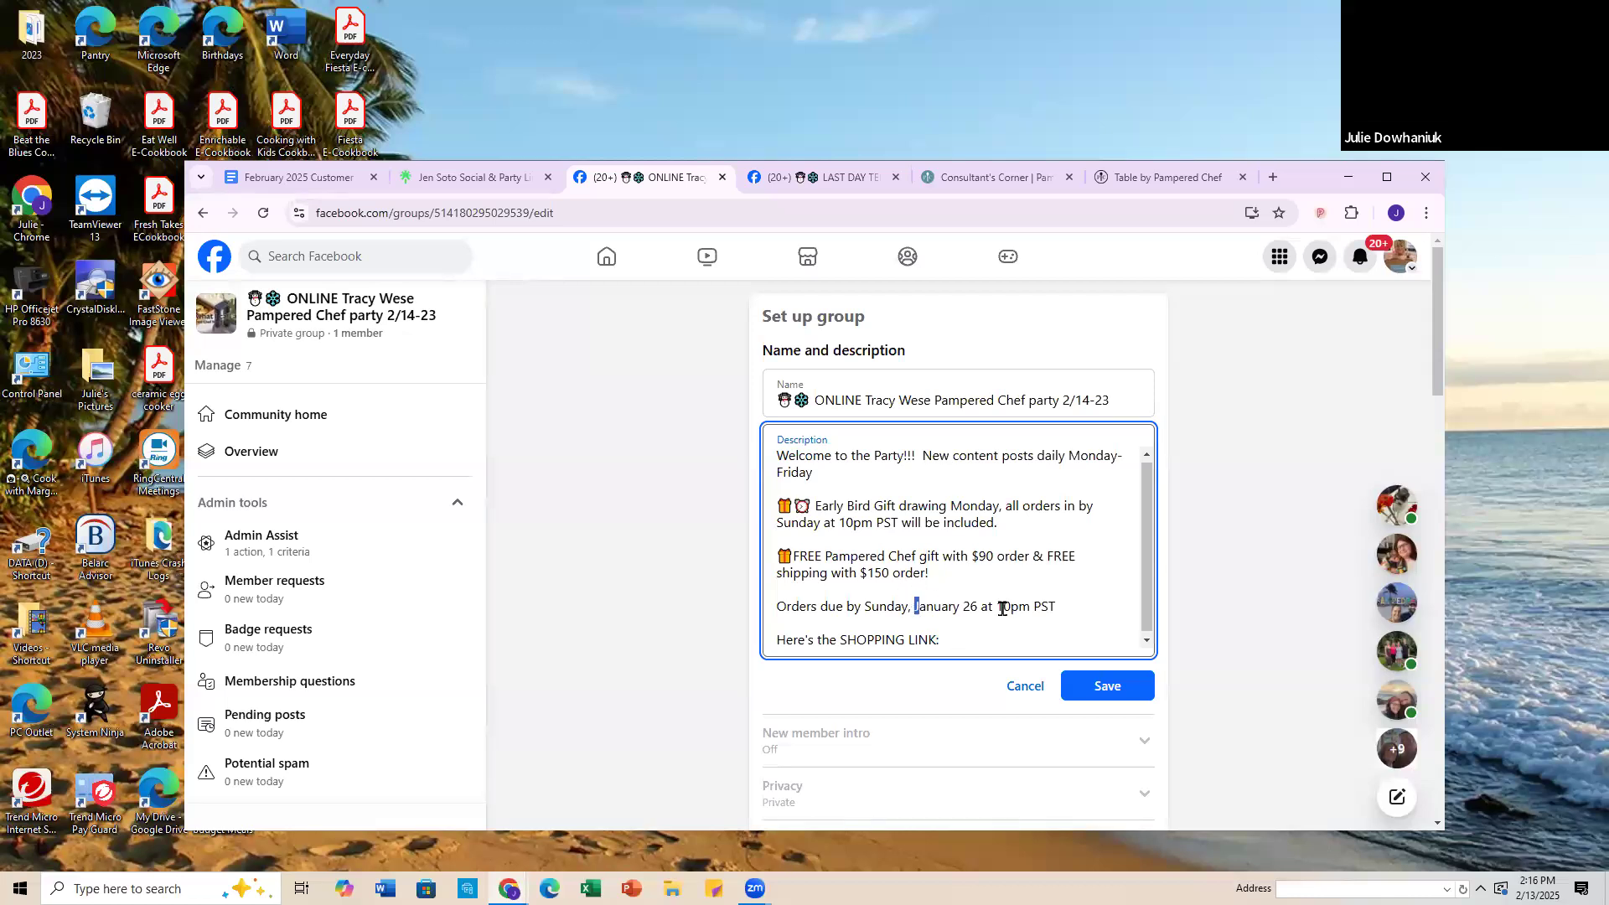
Step: Change the order due date in the new group's description to "Februray 23"
{"action": "key", "text": "Delete"}
{"action": "key", "text": "Delete"}
{"action": "key", "text": "Delete"}
{"action": "key", "text": "Delete"}
{"action": "key", "text": "Delete"}
{"action": "key", "text": "Delete"}
{"action": "key", "text": "Delete"}
{"action": "key", "text": "Delete"}
{"action": "key", "text": "Delete"}
{"action": "key", "text": "Delete"}
{"action": "type", "text": "Februray"}
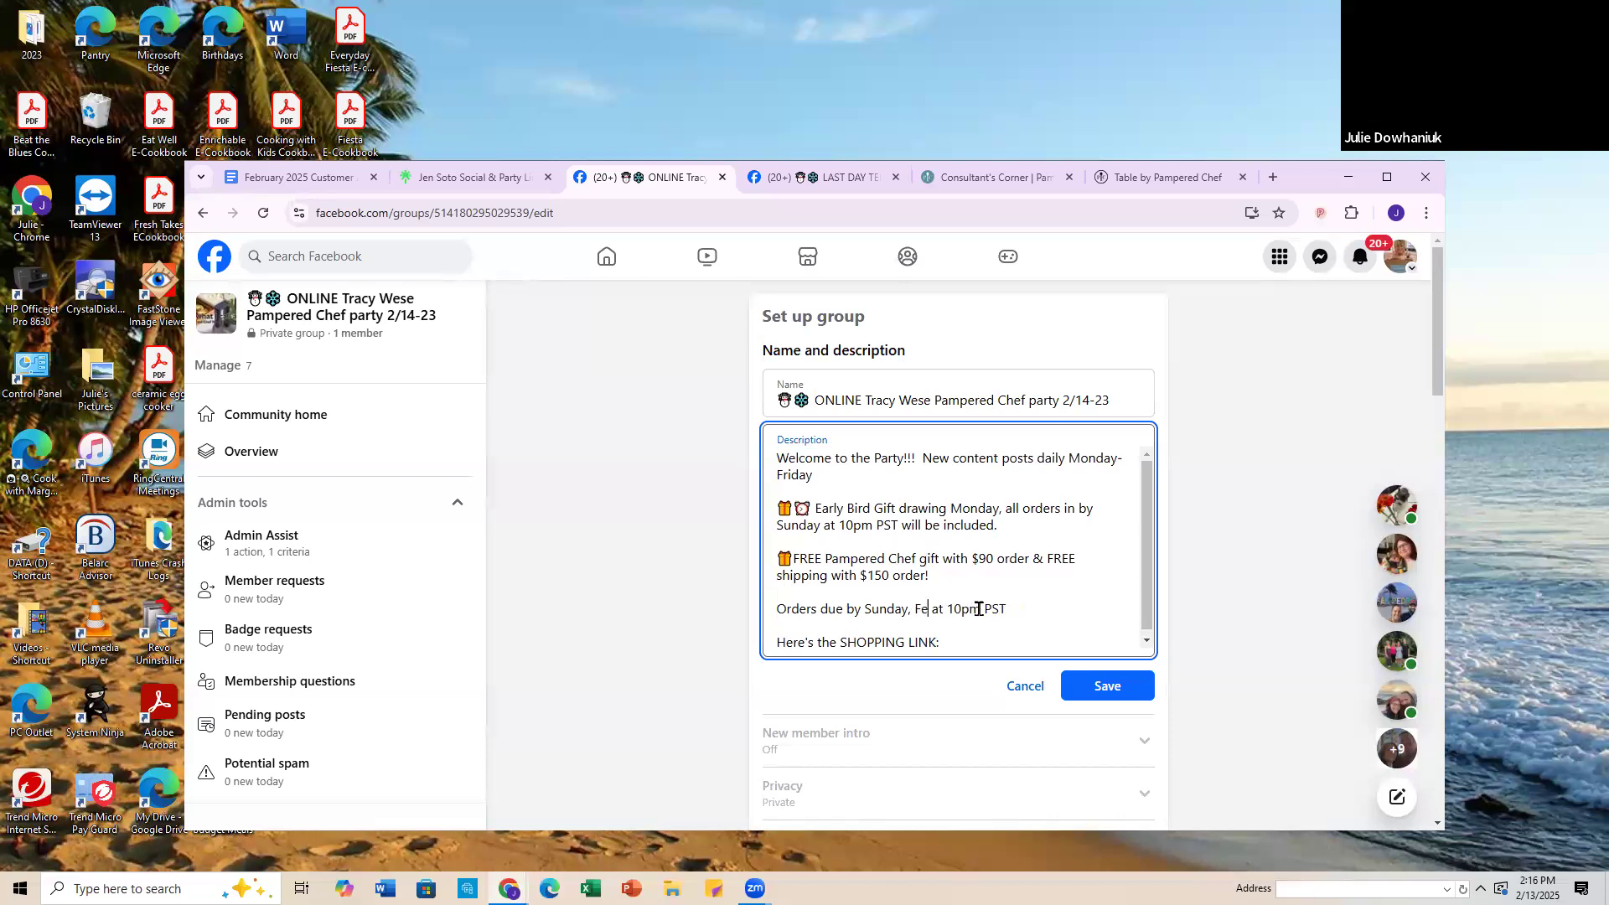
{"action": "type", "text": " 23"}
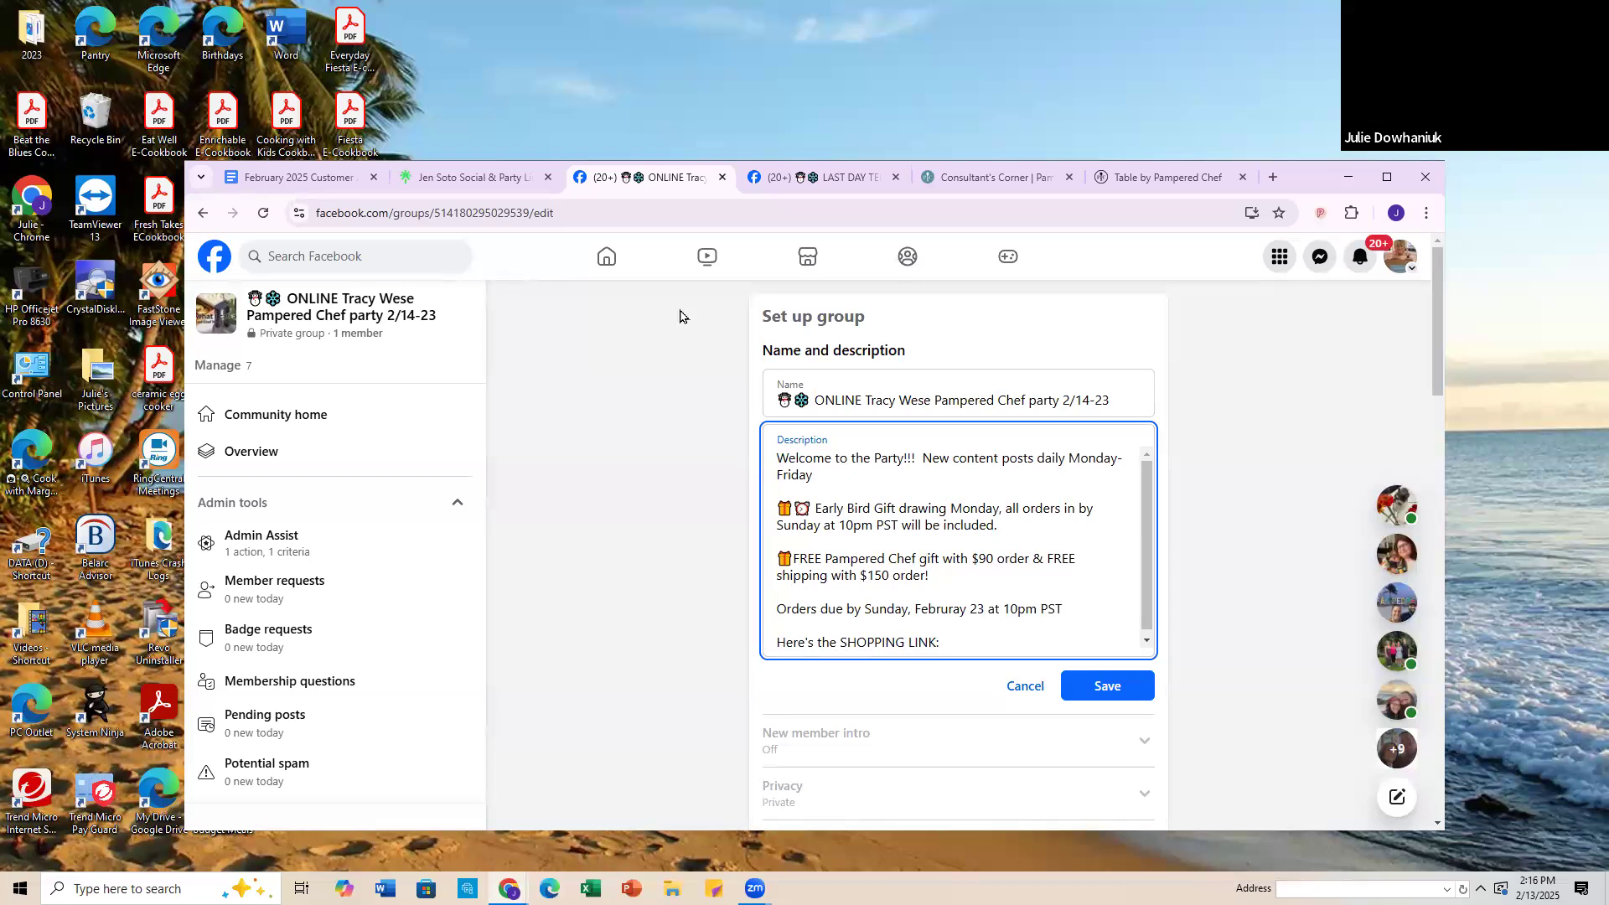
Step: Copy the invite link from the Table party page and paste it below "Here's the SHOPPING LINK:" in the new group's description
{"action": "left_click", "coordinate": [1158, 179]}
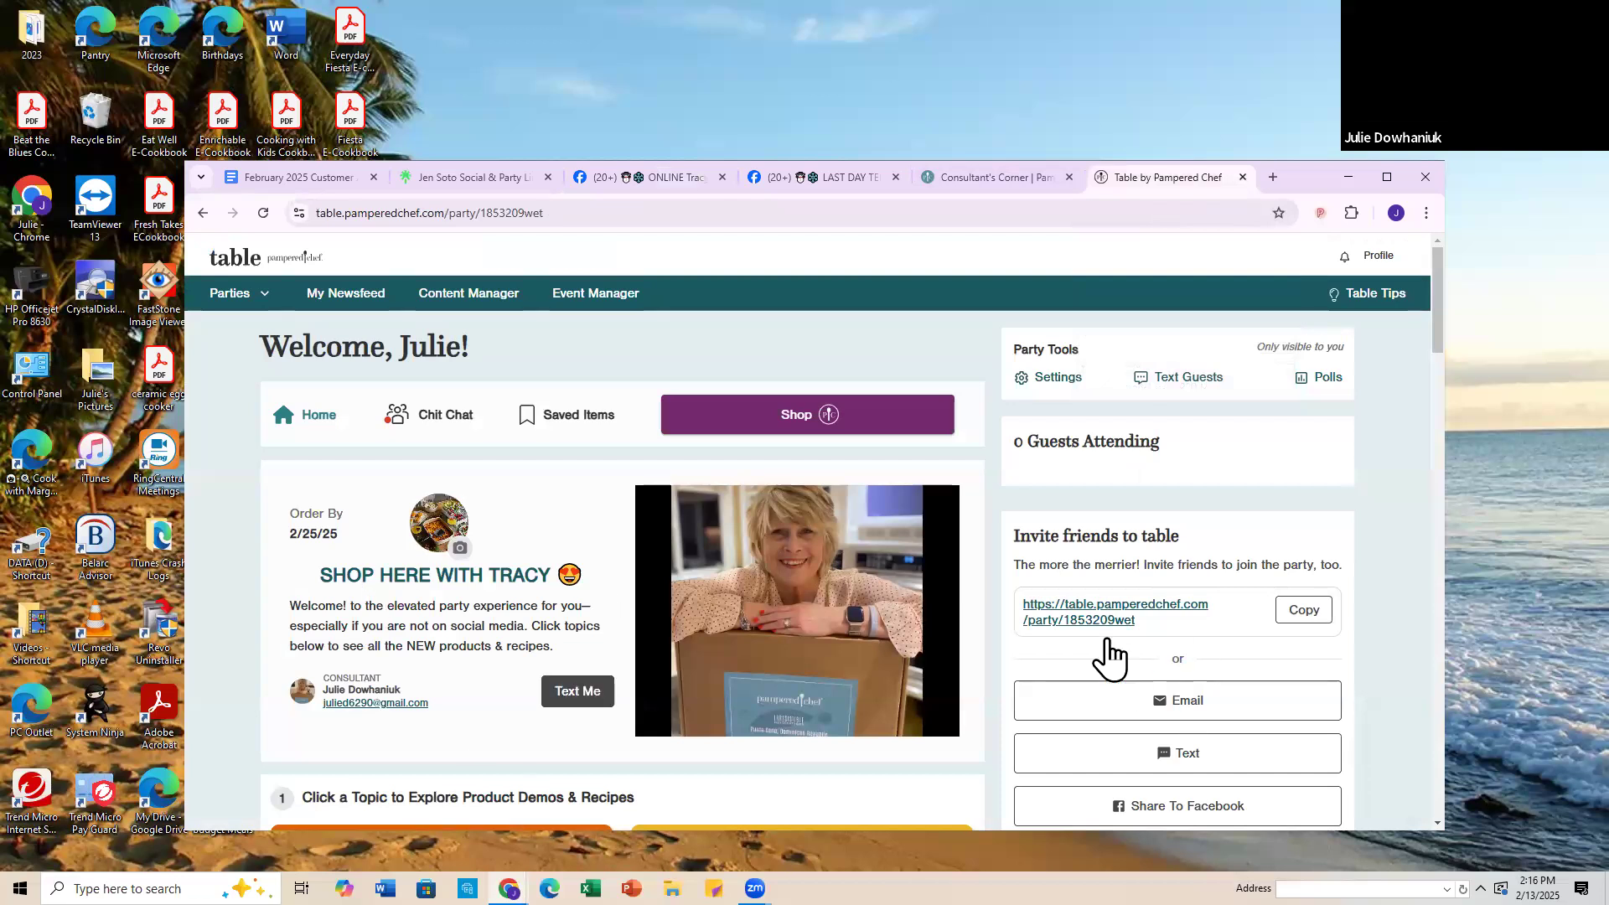
{"action": "left_click", "coordinate": [1303, 613]}
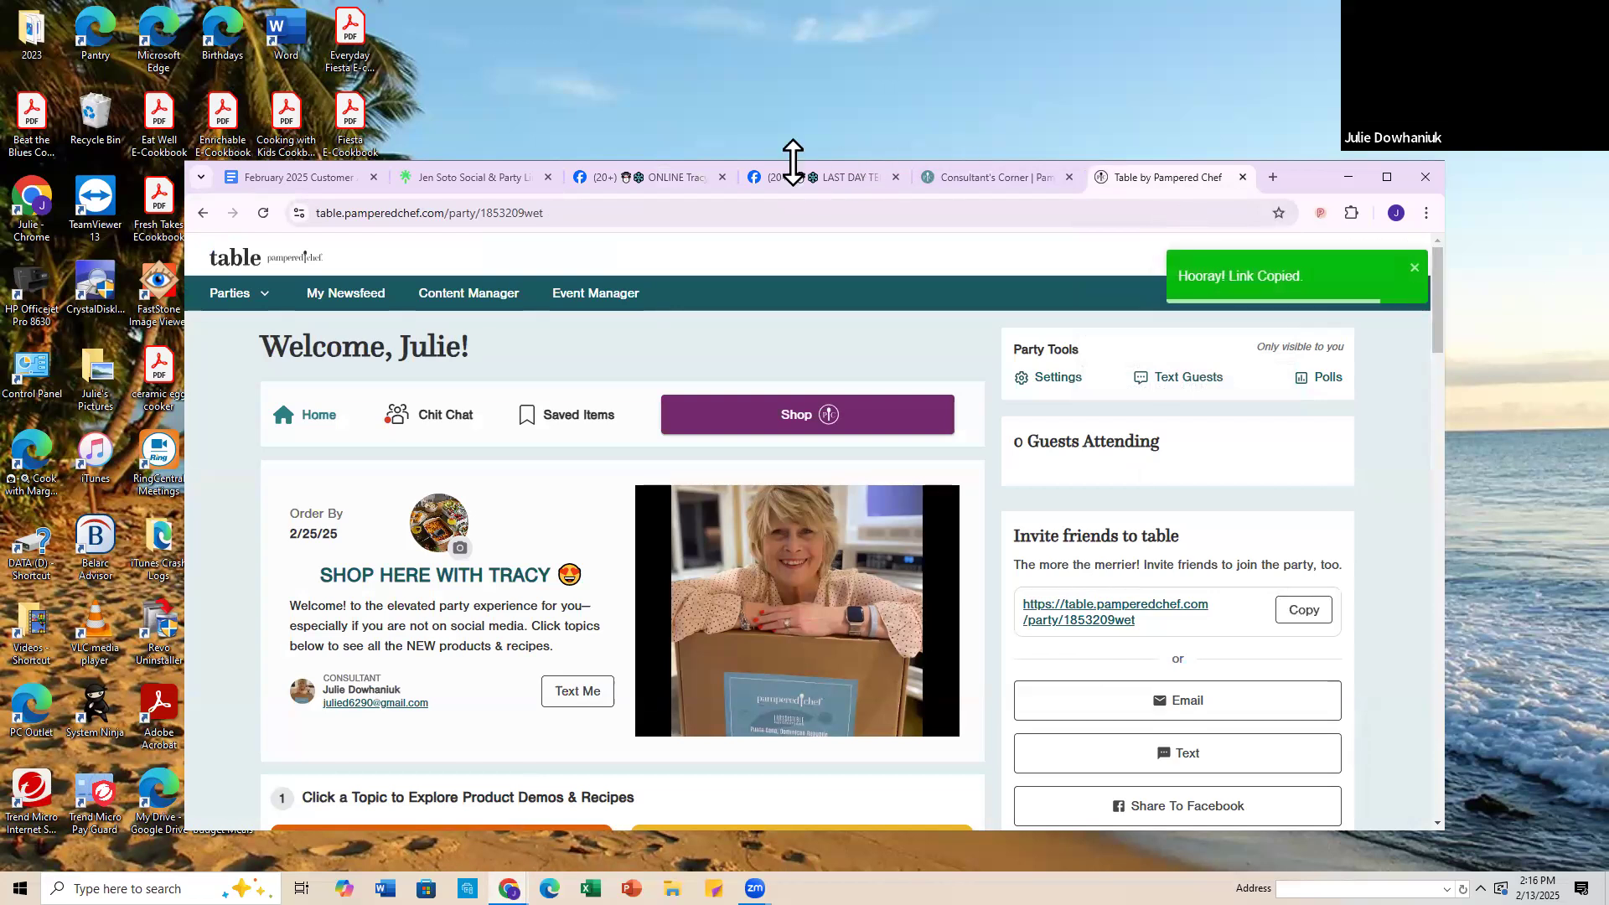
{"action": "left_click", "coordinate": [679, 180]}
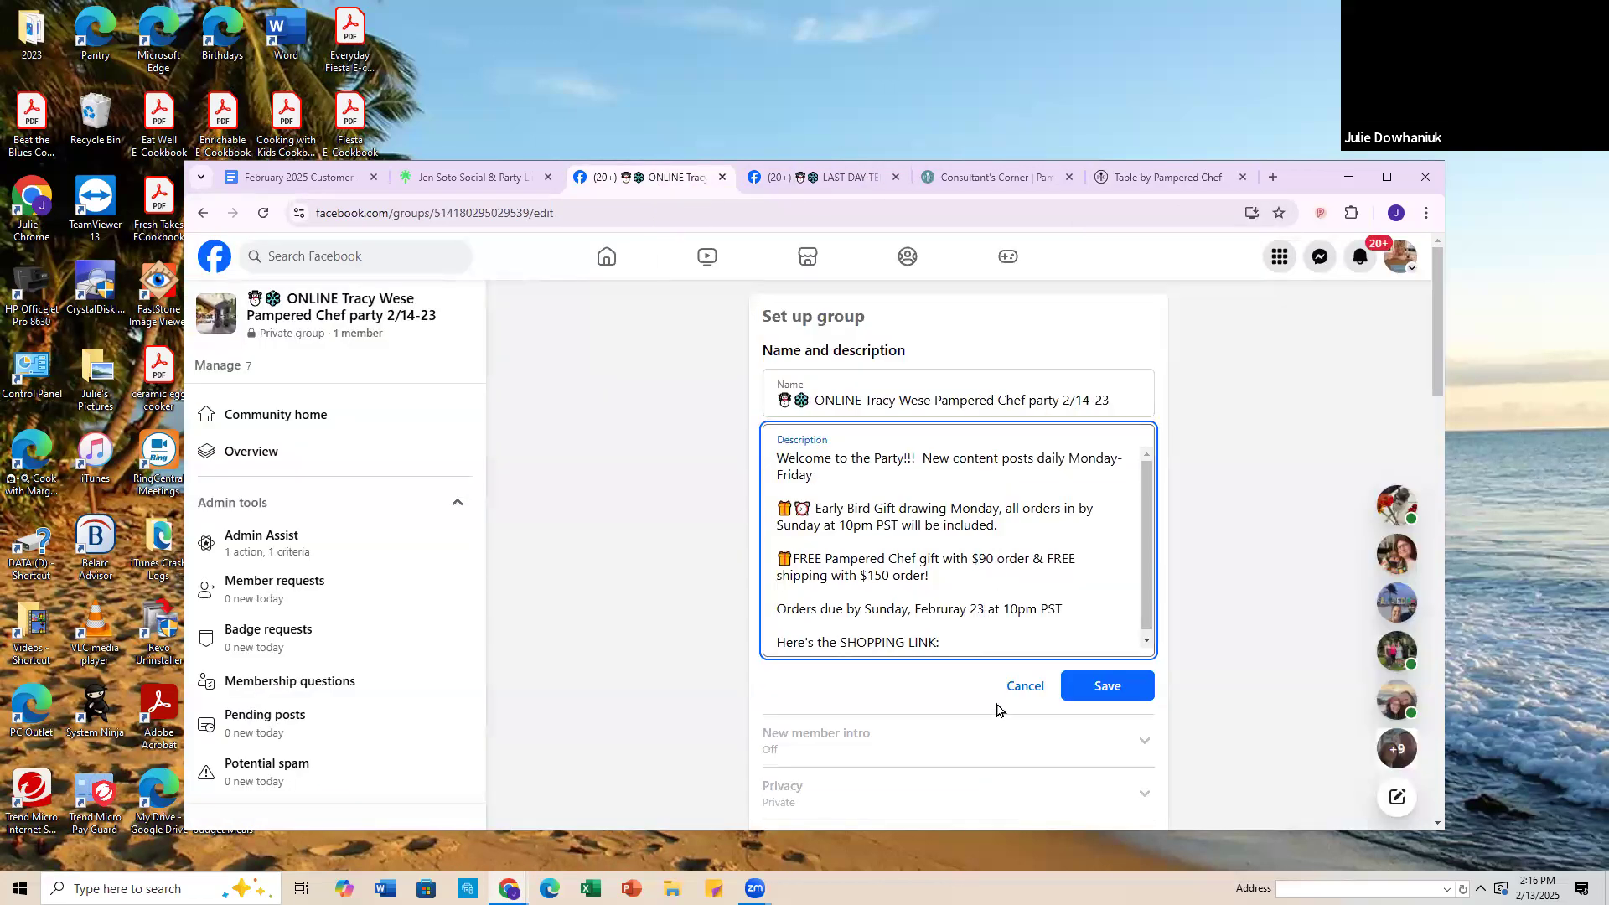
{"action": "left_click", "coordinate": [966, 641]}
{"action": "key", "text": "Return"}
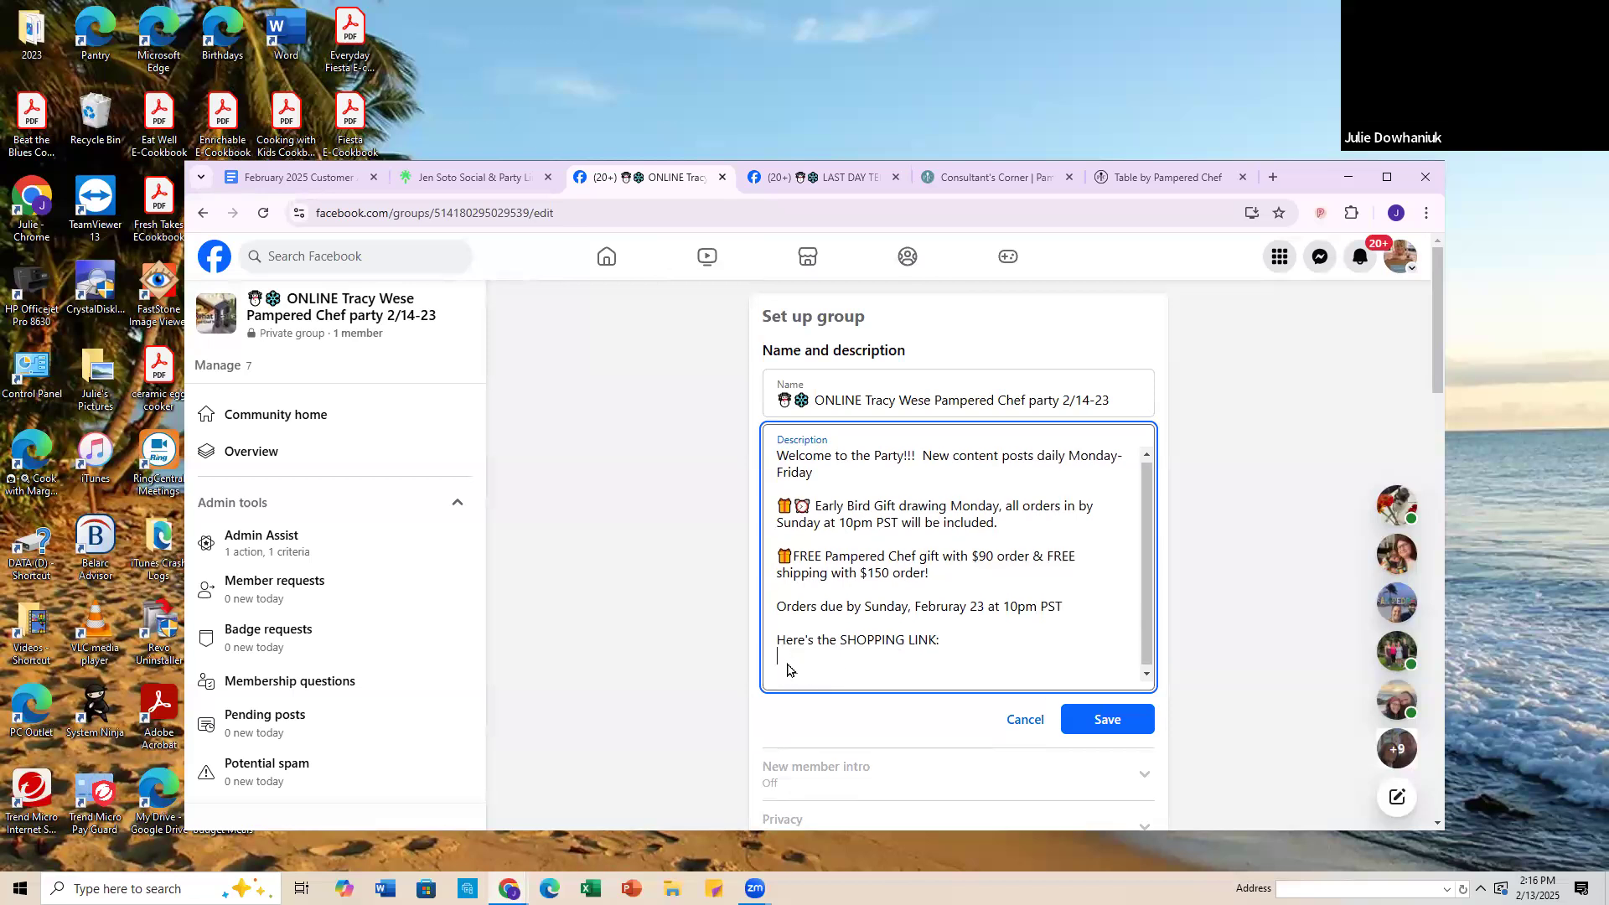
{"action": "right_click", "coordinate": [787, 669]}
{"action": "left_click", "coordinate": [837, 467]}
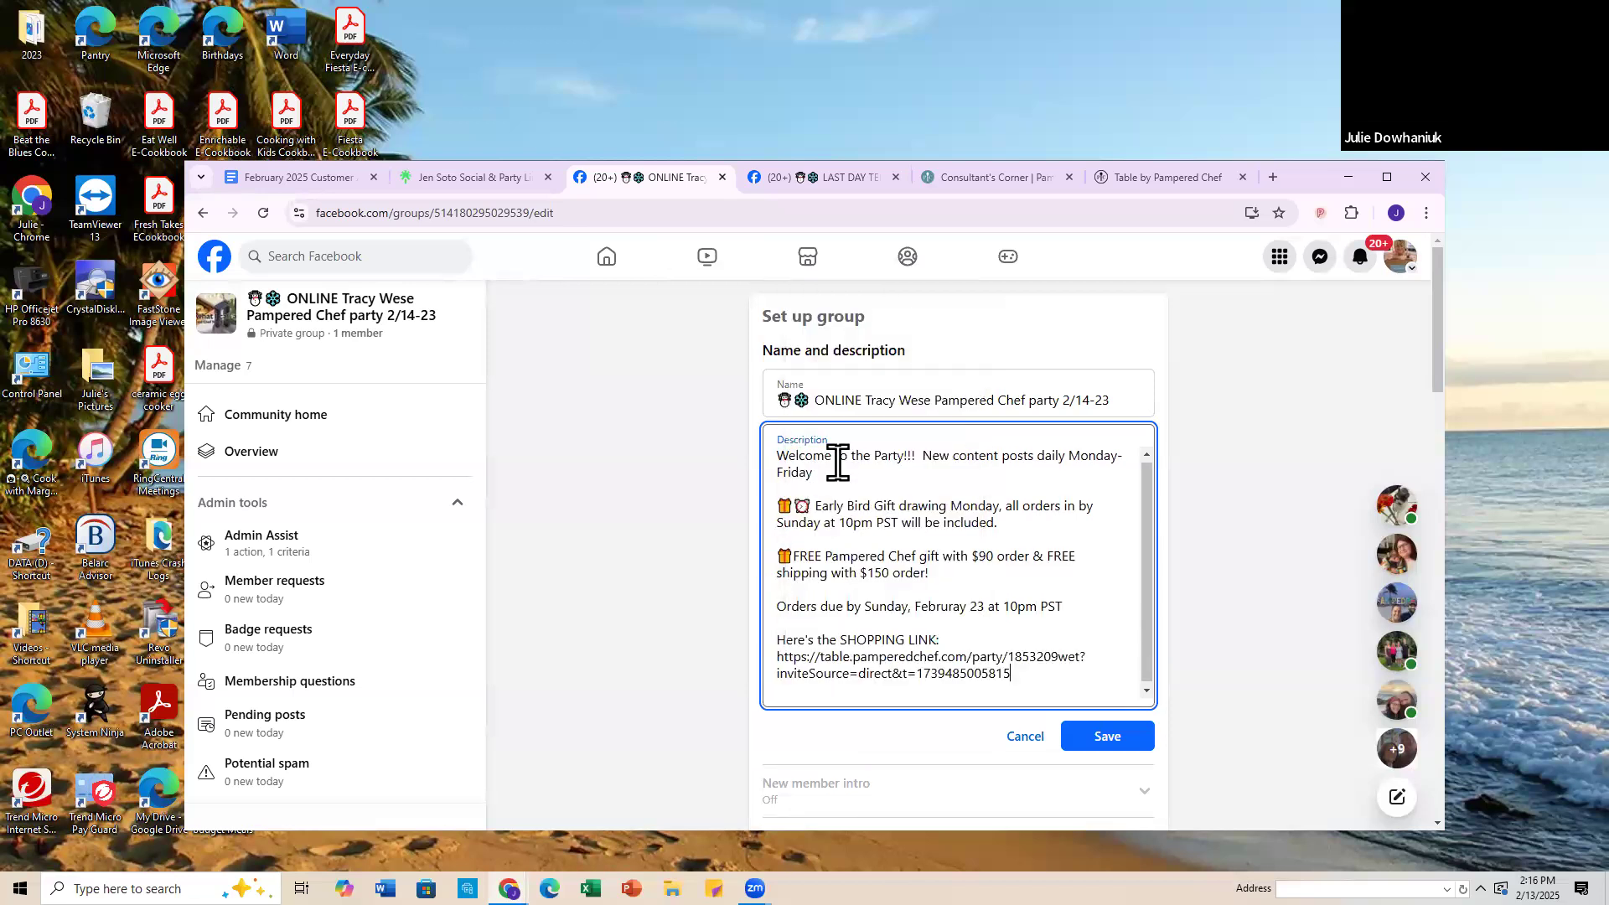
Step: Add a blank line before the pasted shopping link, save the description, and reopen it to check the text
{"action": "left_click", "coordinate": [936, 629]}
{"action": "key", "text": "Return"}
{"action": "left_click", "coordinate": [1123, 756]}
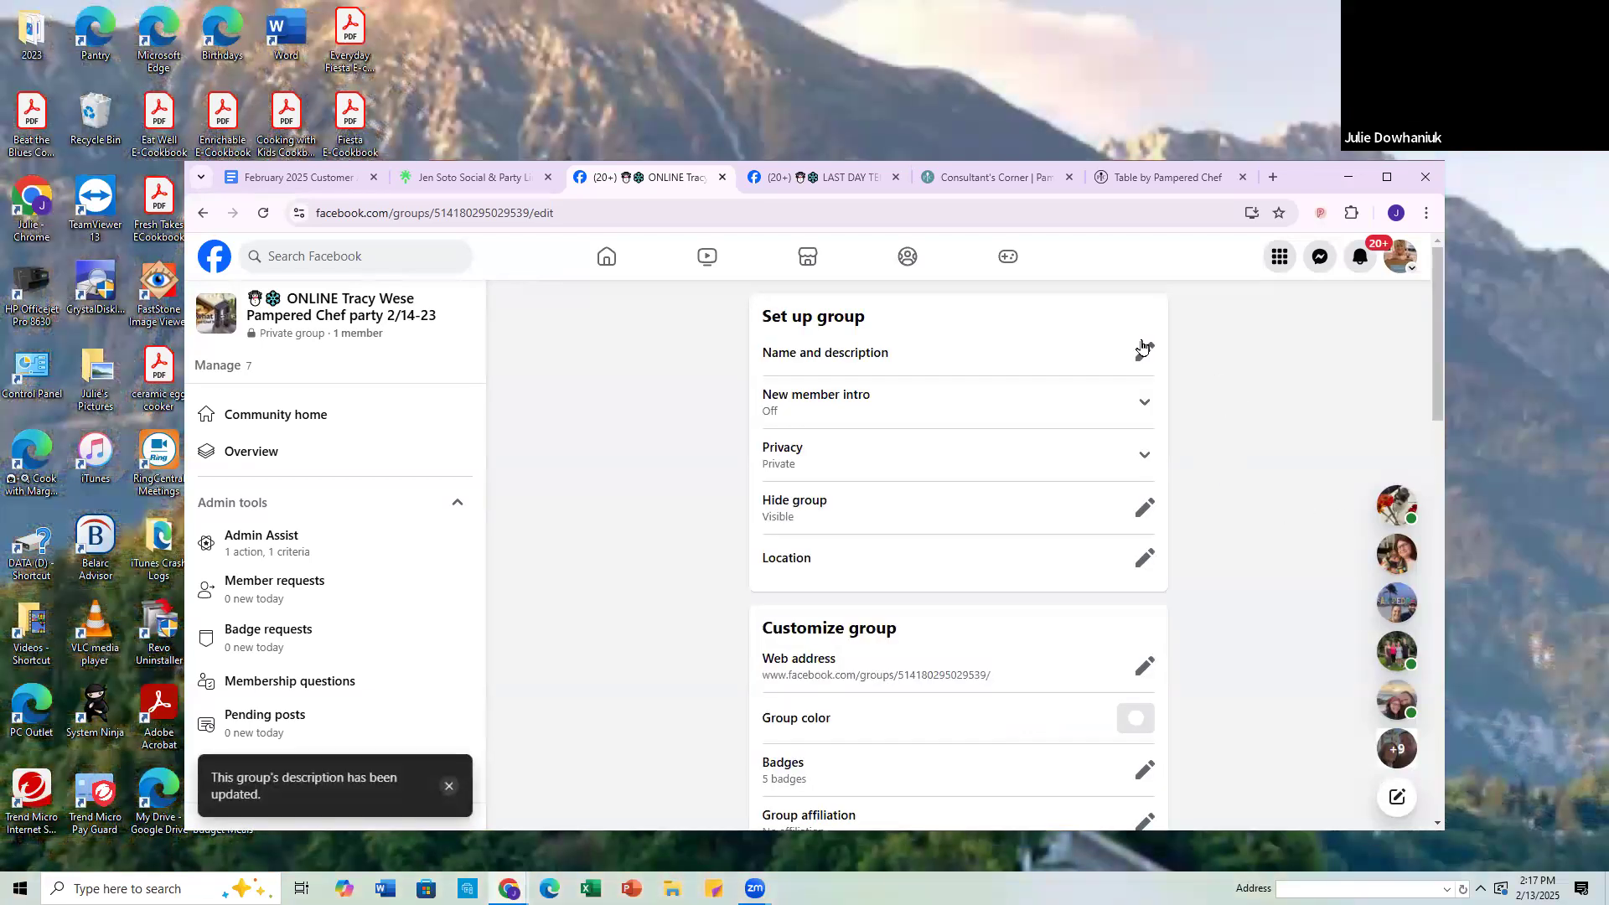
{"action": "left_click", "coordinate": [1143, 357]}
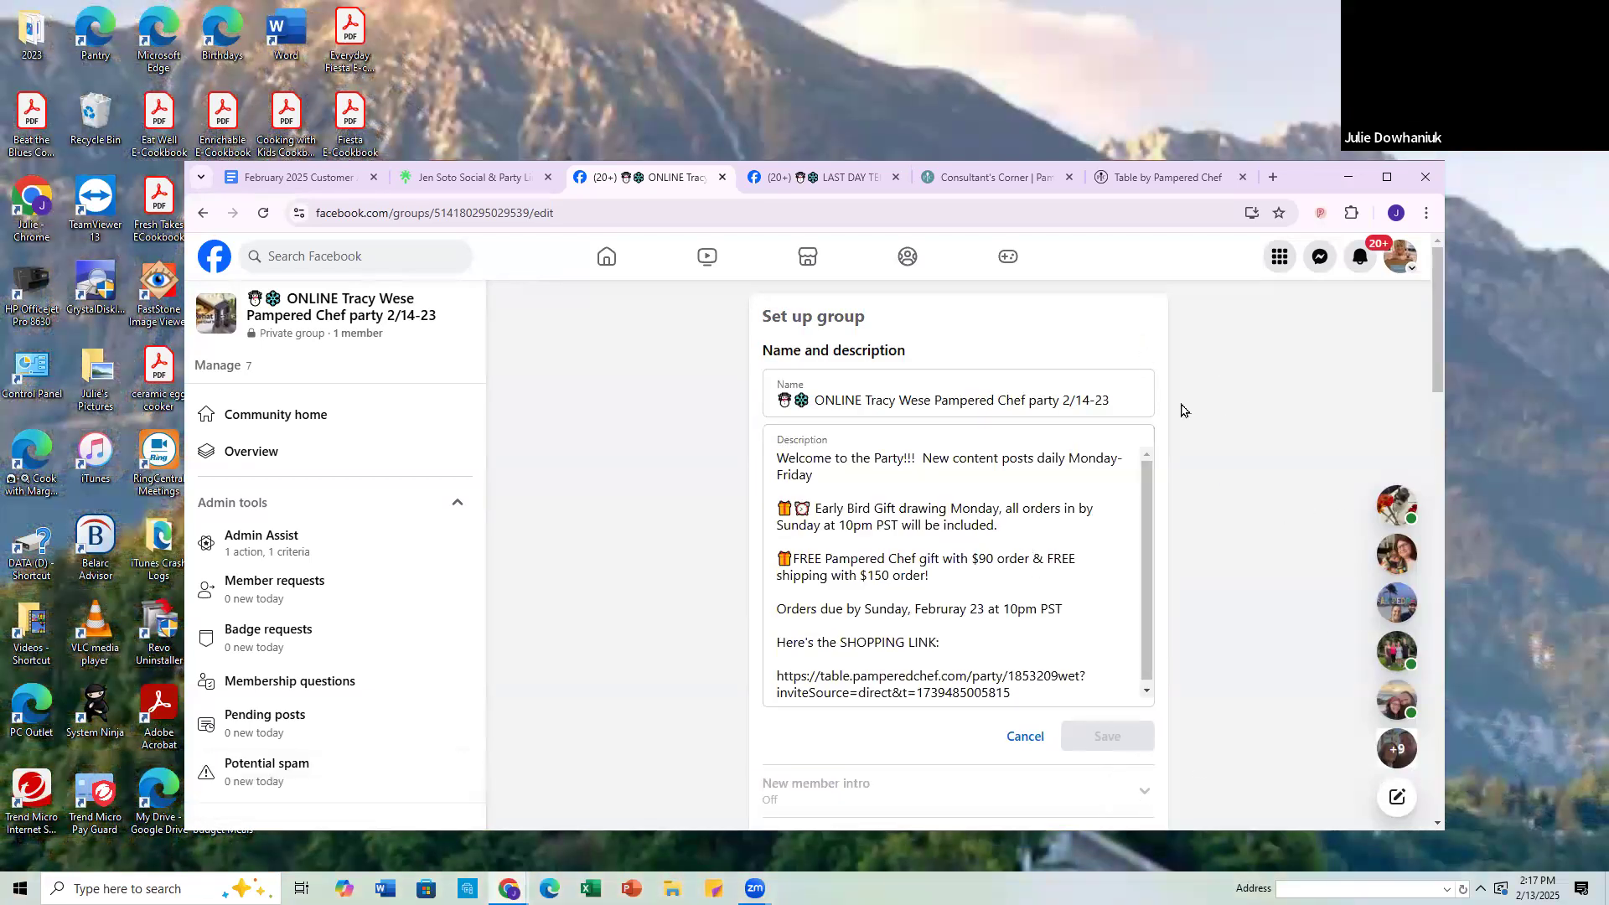
Step: Cancel editing the name and description in the LAST DAY group's settings and open its new member intro
{"action": "left_click", "coordinate": [843, 172]}
{"action": "left_click", "coordinate": [1266, 545]}
{"action": "scroll", "coordinate": [921, 553], "scroll_direction": "down", "scroll_amount": 3}
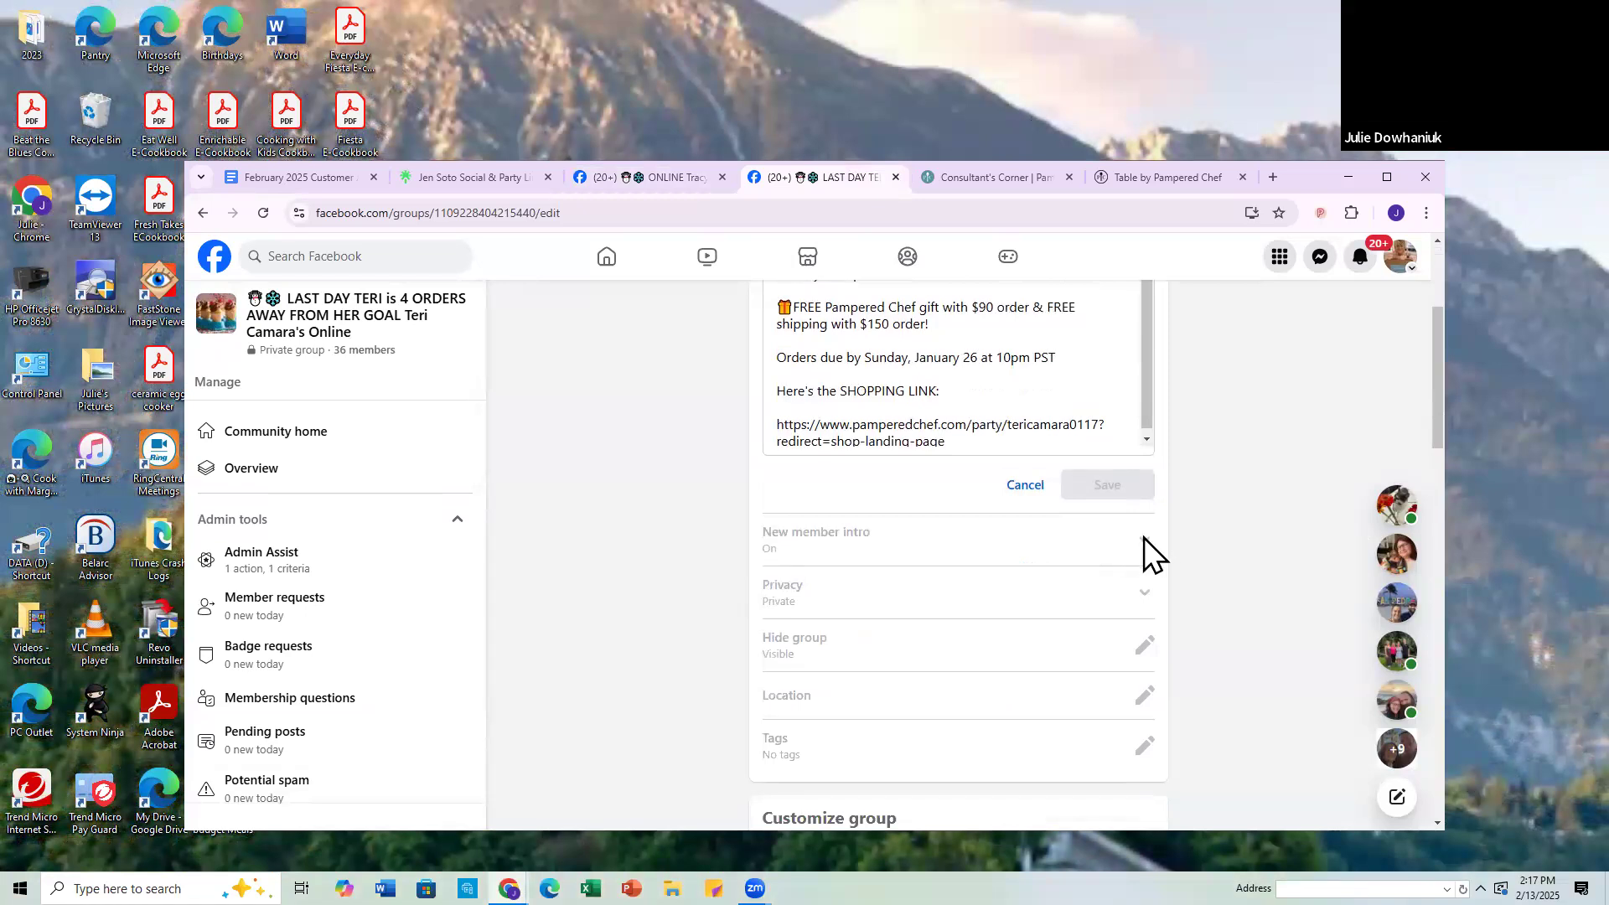
{"action": "left_click", "coordinate": [1029, 489]}
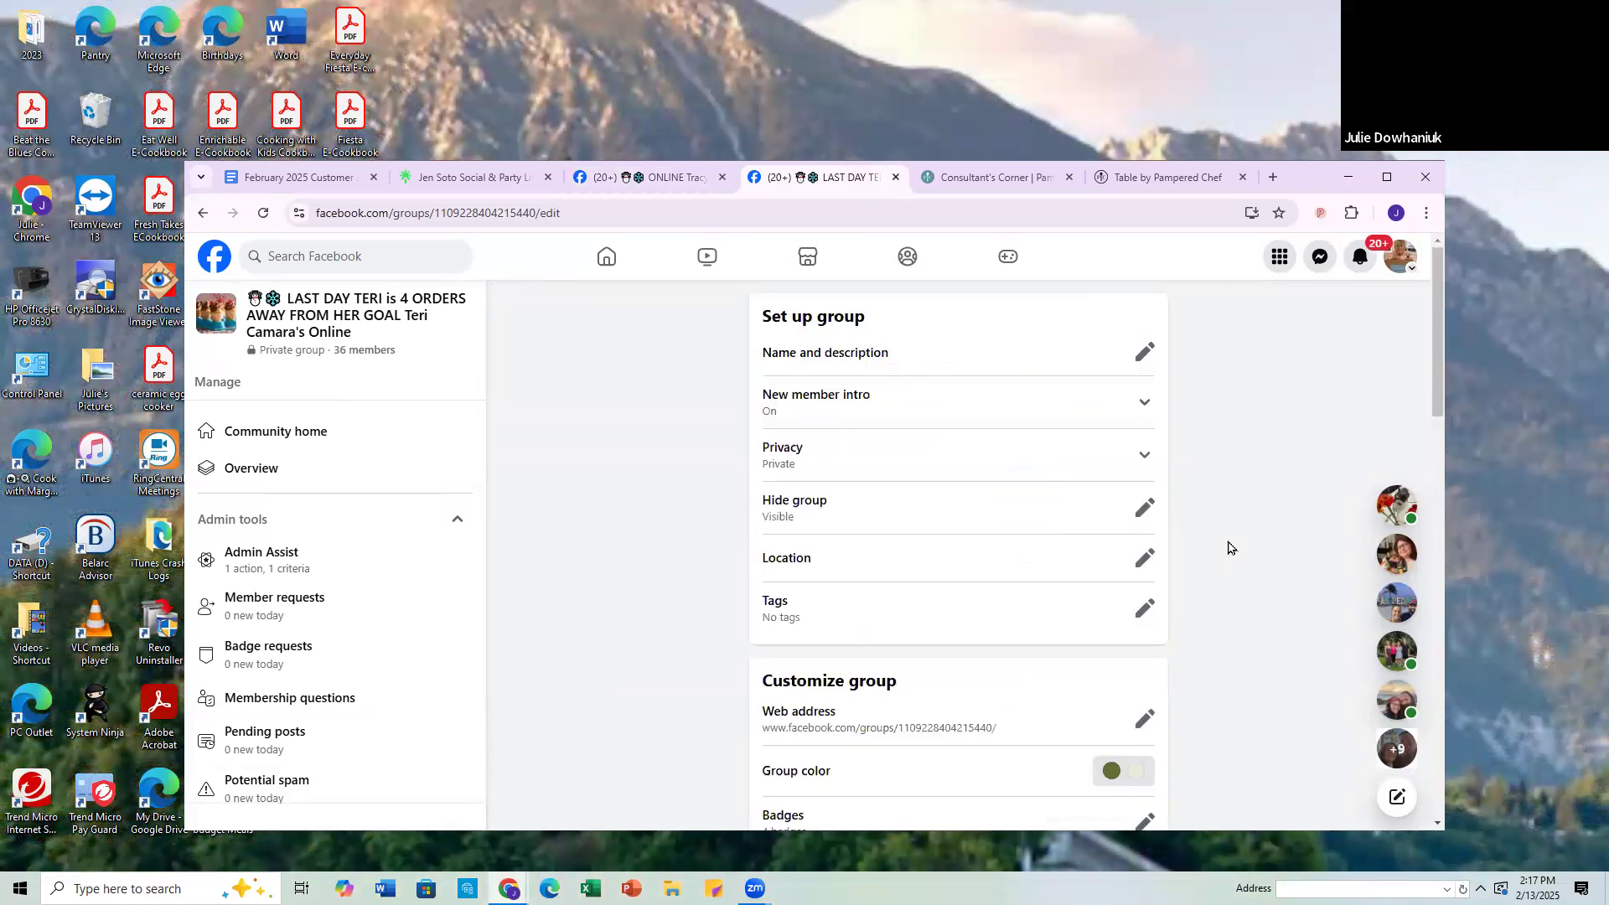
{"action": "left_click", "coordinate": [1150, 404]}
Step: Copy the LAST DAY group's intro message from "Thank you for accepting" through "can be found at this link:"
{"action": "scroll", "coordinate": [1268, 603], "scroll_direction": "down", "scroll_amount": 4}
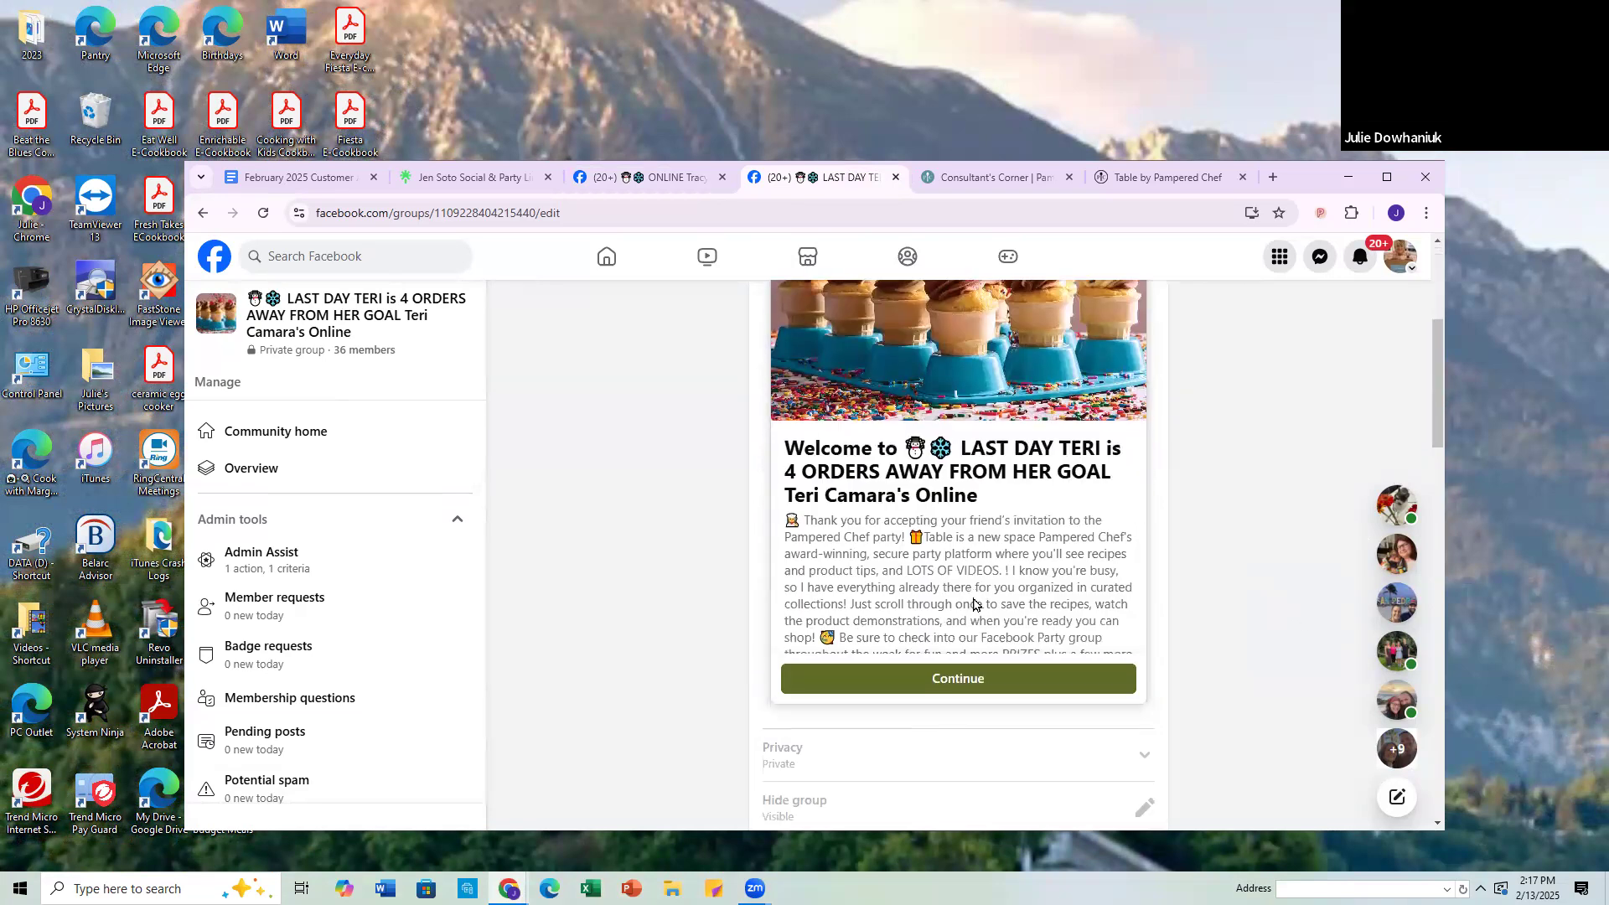
{"action": "left_click_drag", "start_coordinate": [793, 514], "coordinate": [792, 649]}
{"action": "left_click", "coordinate": [622, 514]}
{"action": "left_click_drag", "start_coordinate": [783, 519], "coordinate": [1046, 560]}
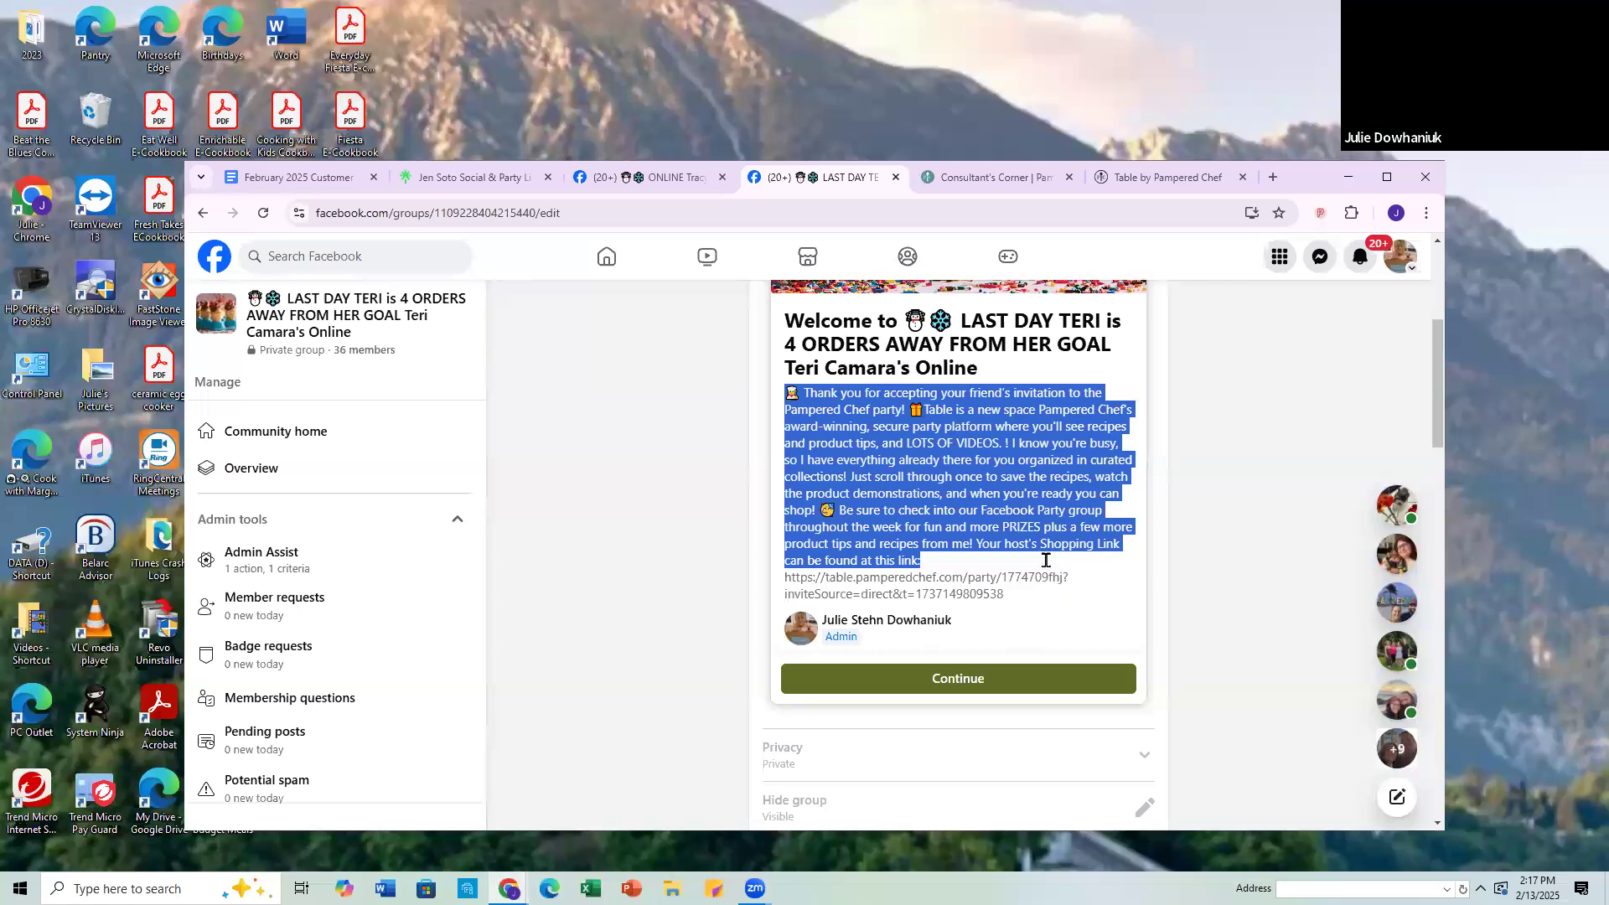
{"action": "right_click", "coordinate": [944, 455]}
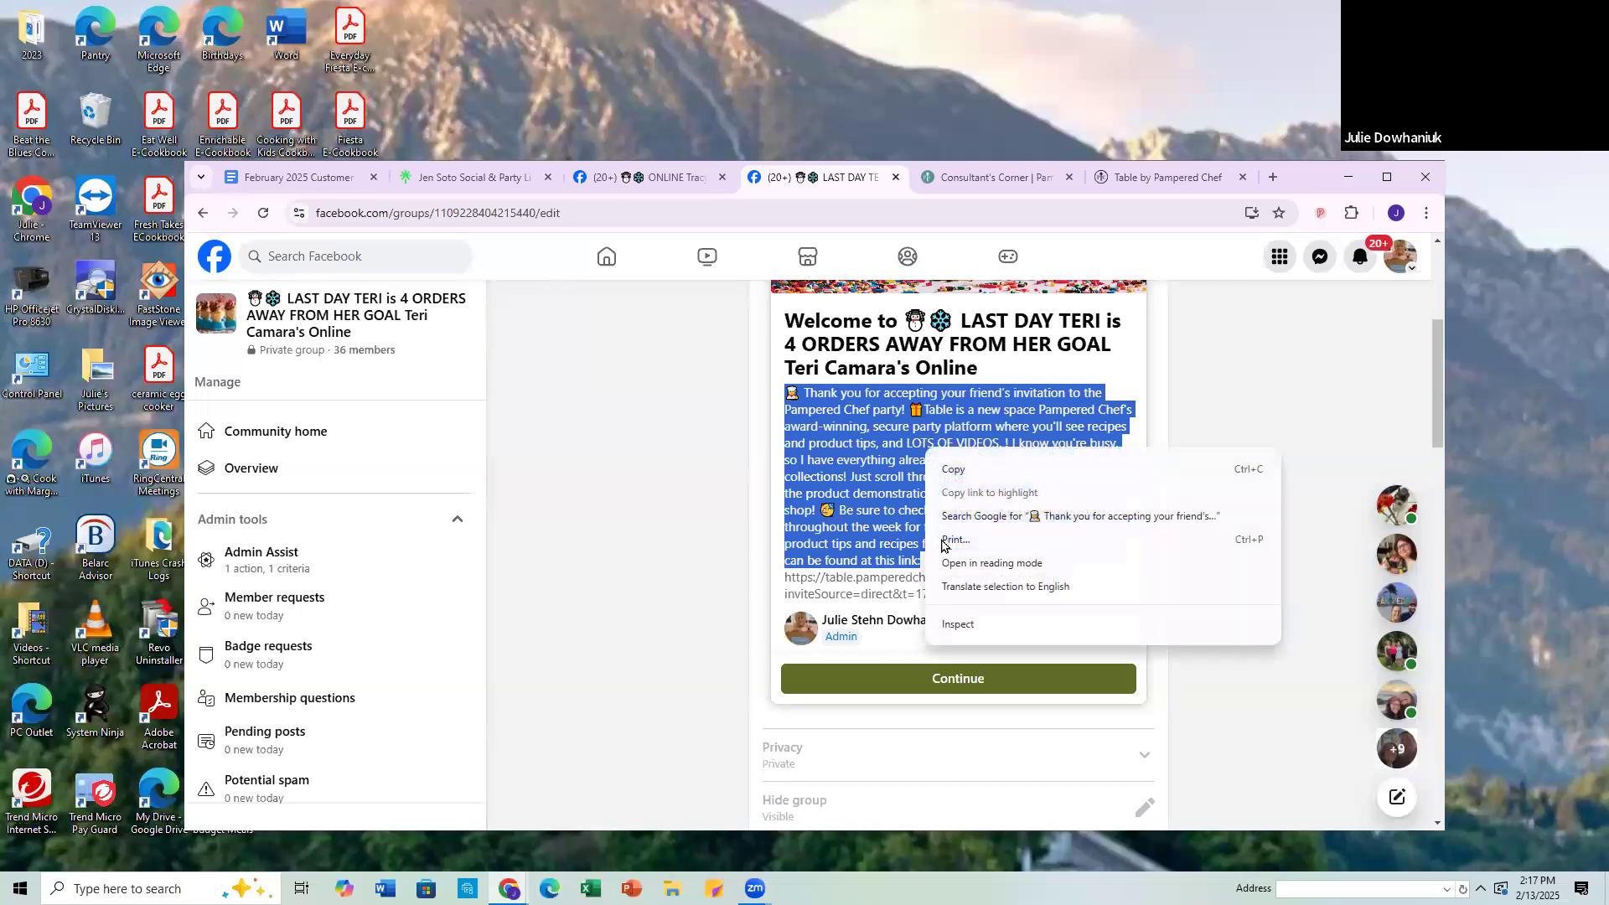
{"action": "left_click", "coordinate": [958, 472]}
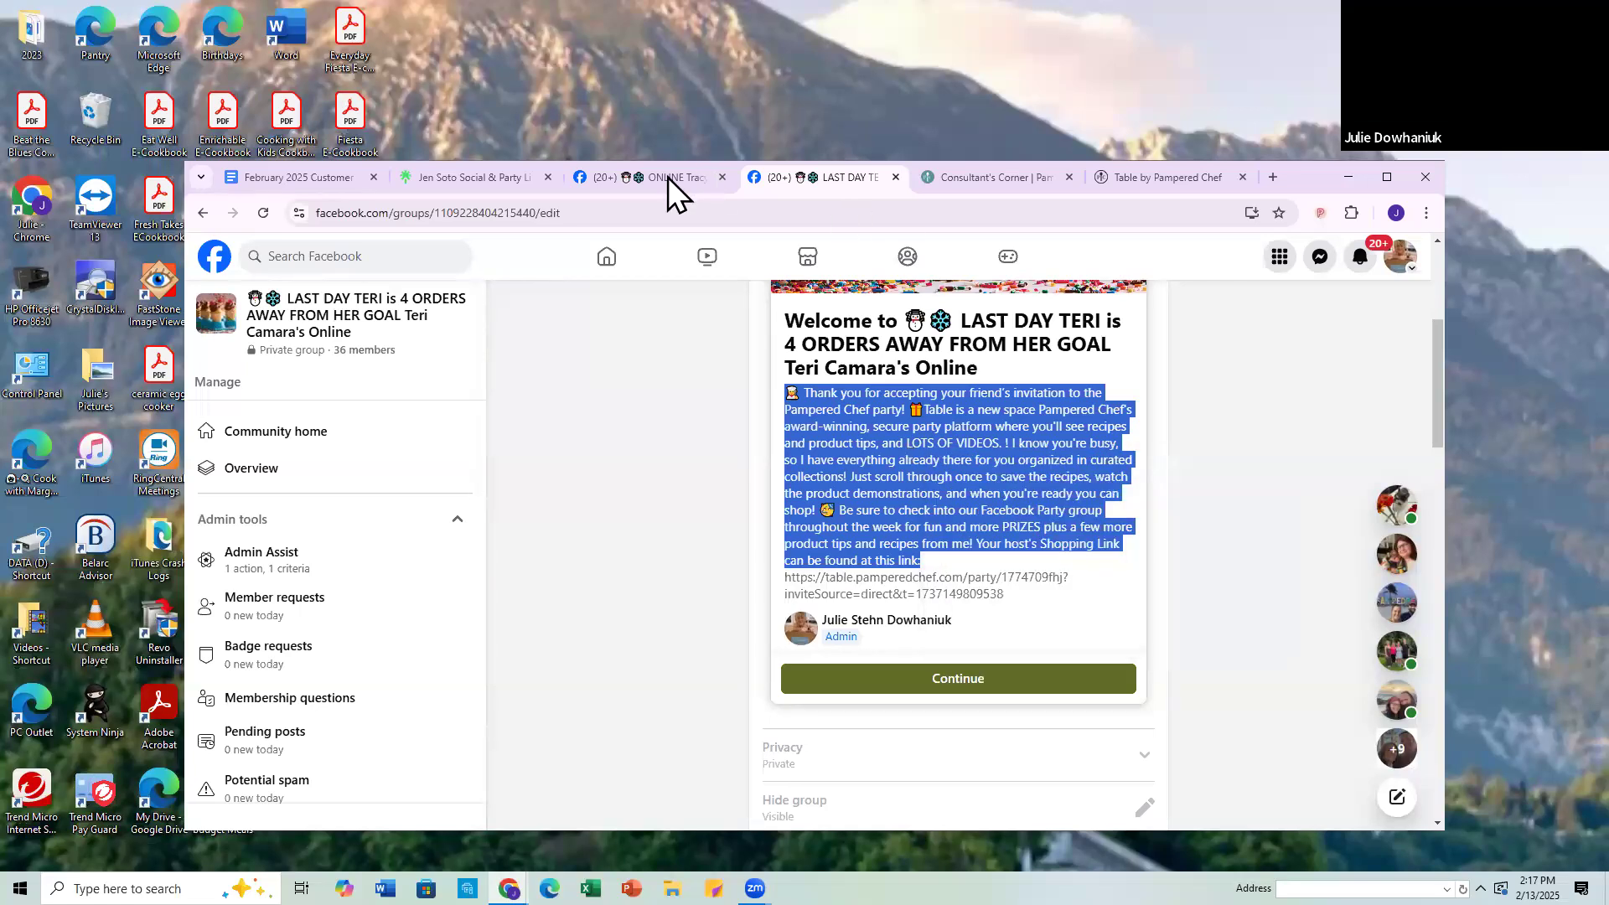
Step: Cancel editing the name and description in the new ONLINE group's settings and expand its new member intro
{"action": "left_click", "coordinate": [708, 180]}
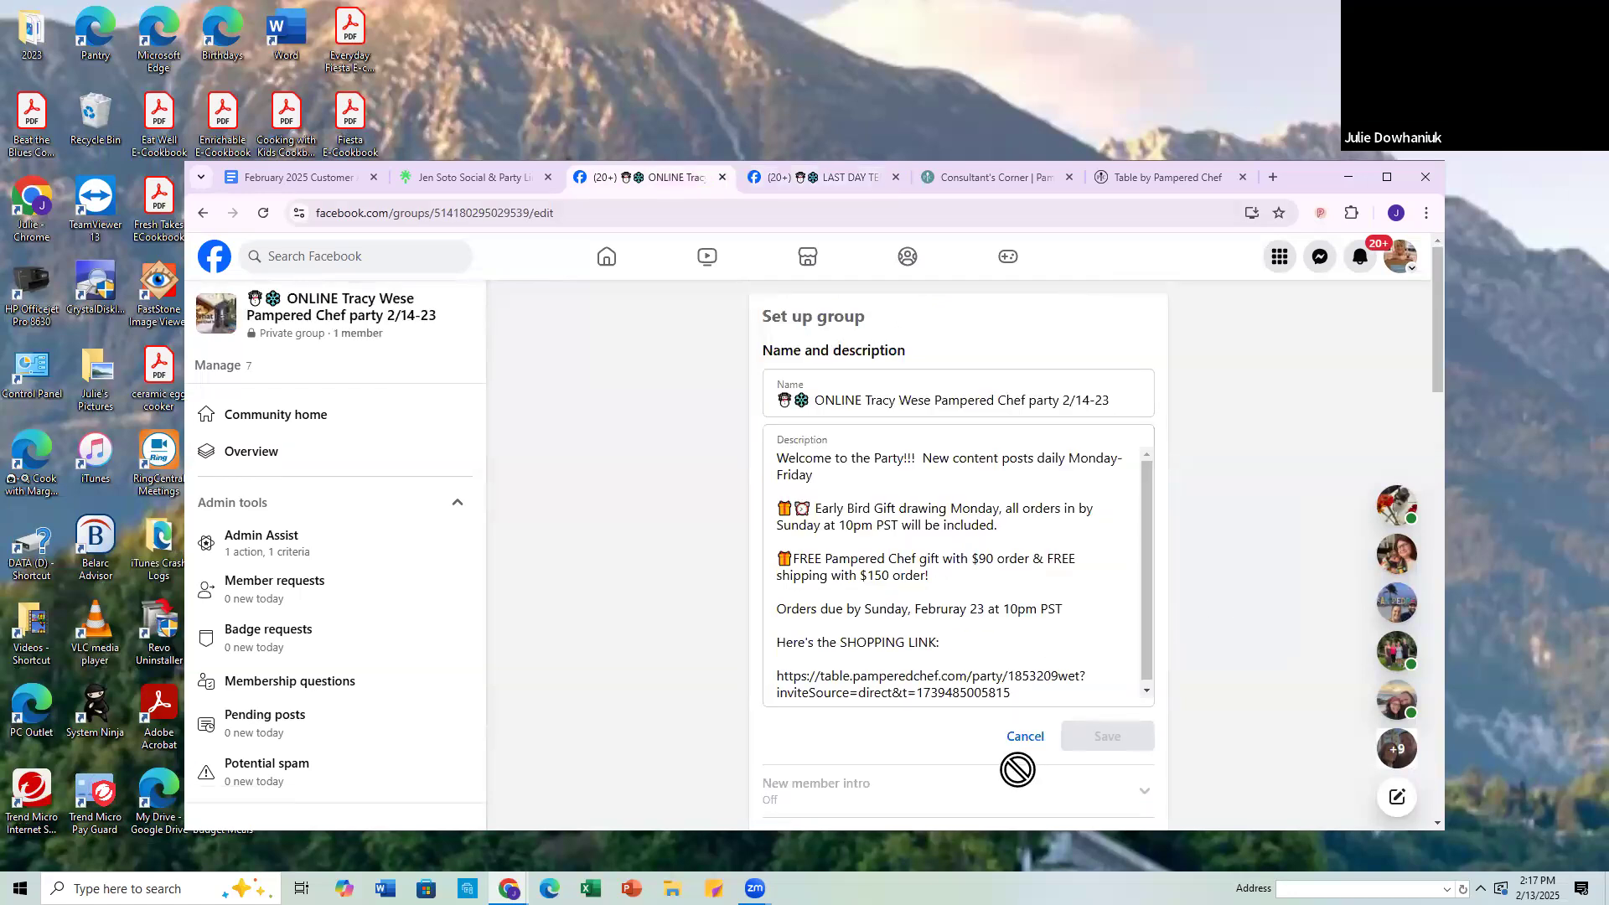
{"action": "left_click", "coordinate": [1027, 736]}
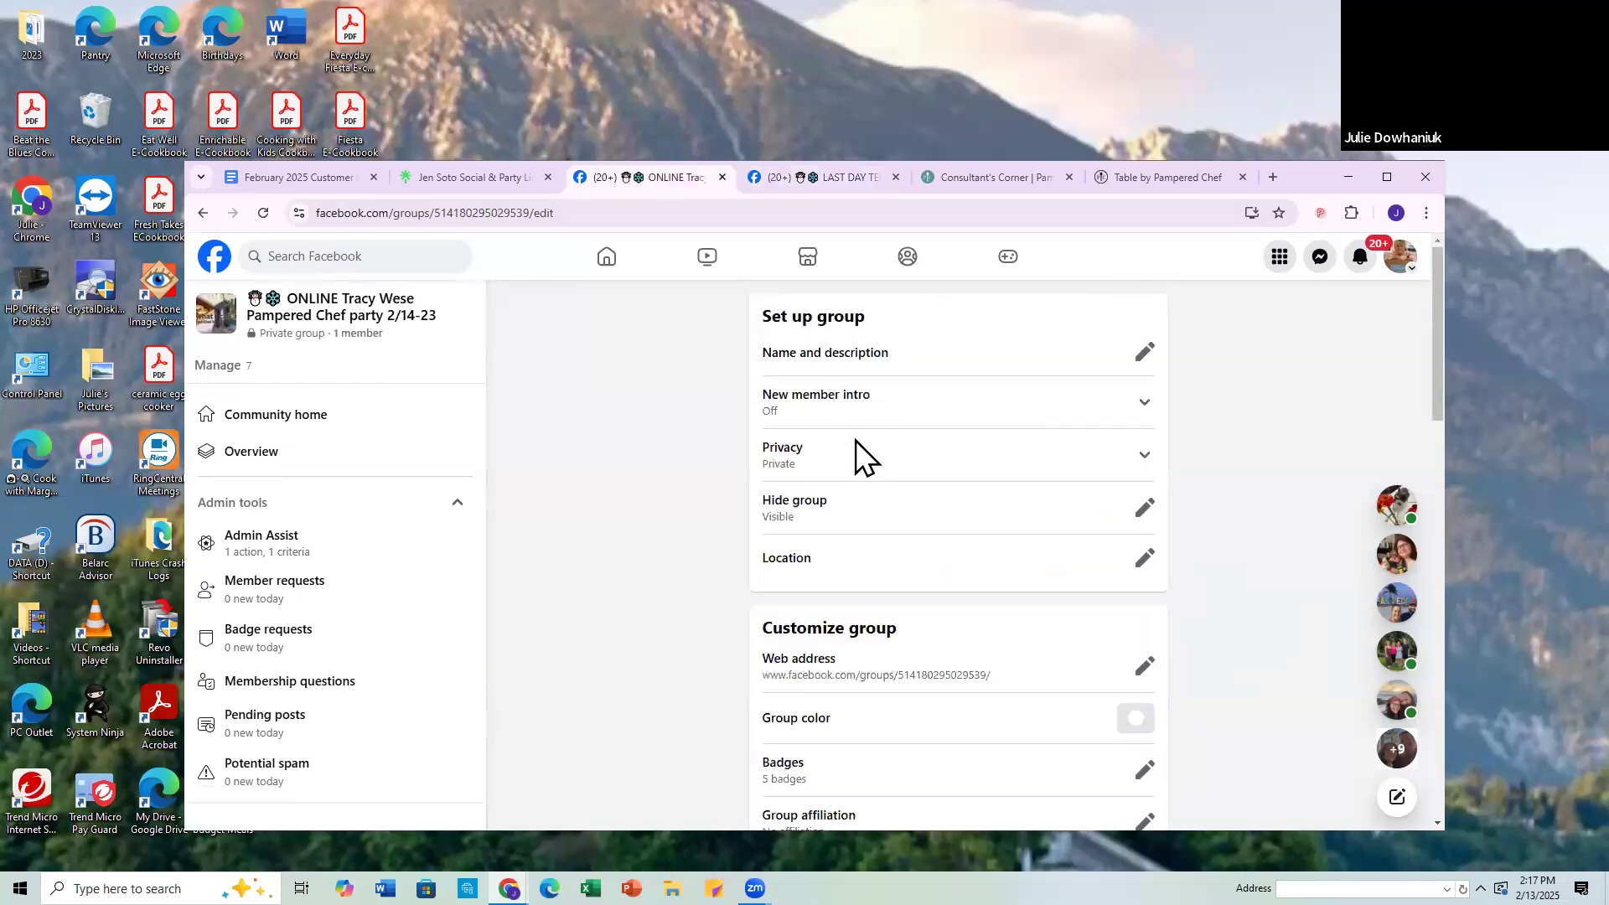
{"action": "left_click", "coordinate": [1143, 407]}
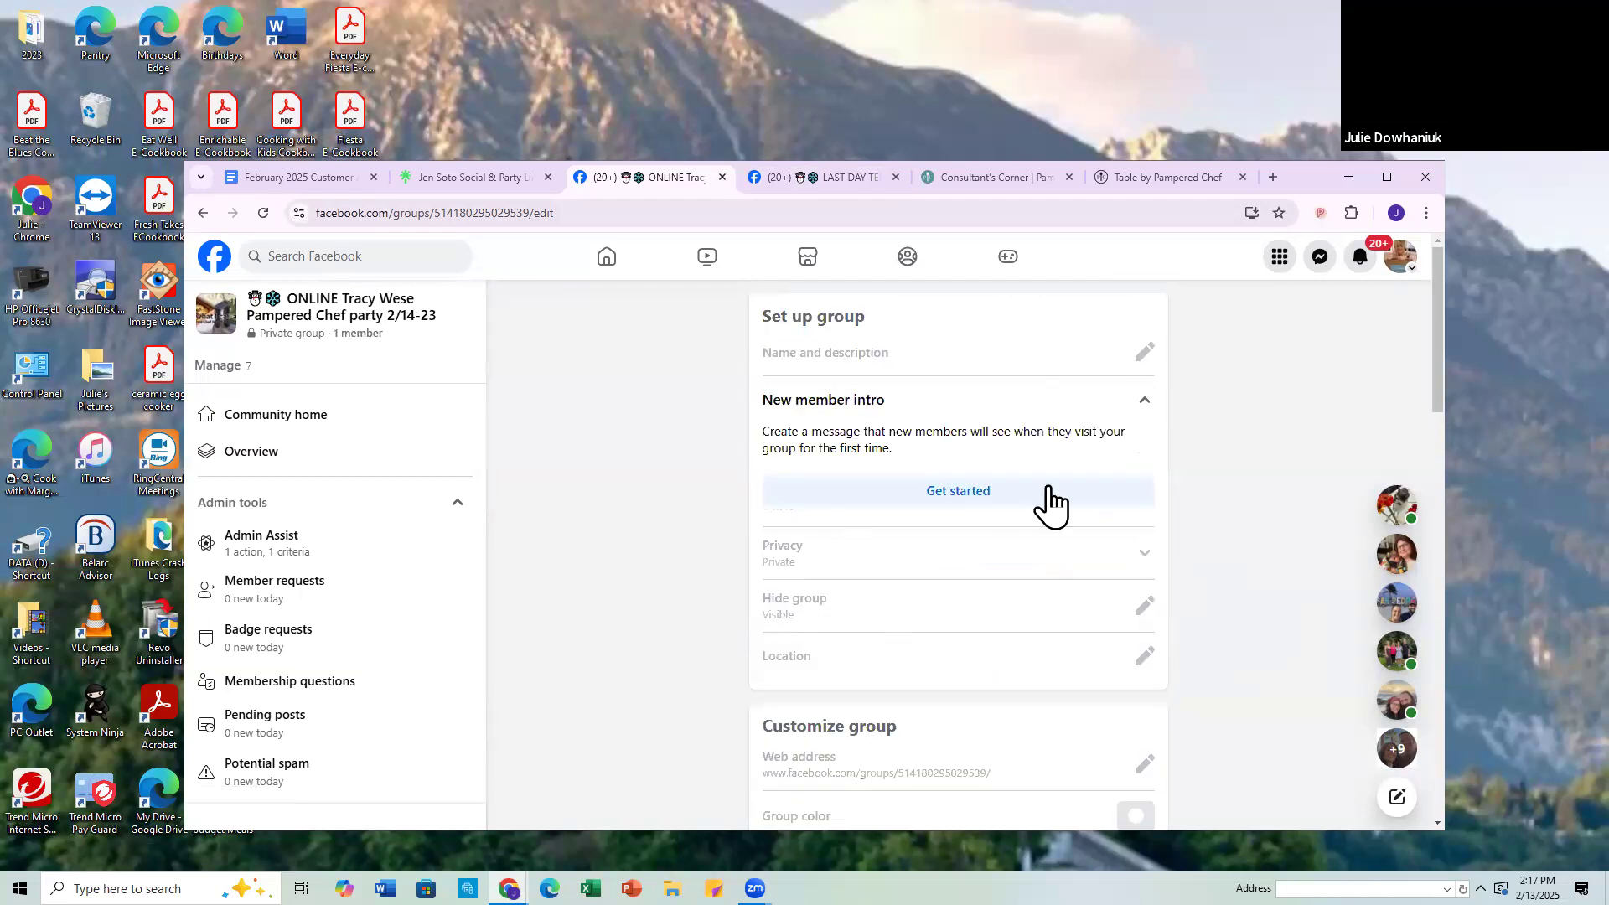
Step: Try to fill the new group's intro message with the copied welcome text and add a blank line below for the link
{"action": "left_click", "coordinate": [978, 500]}
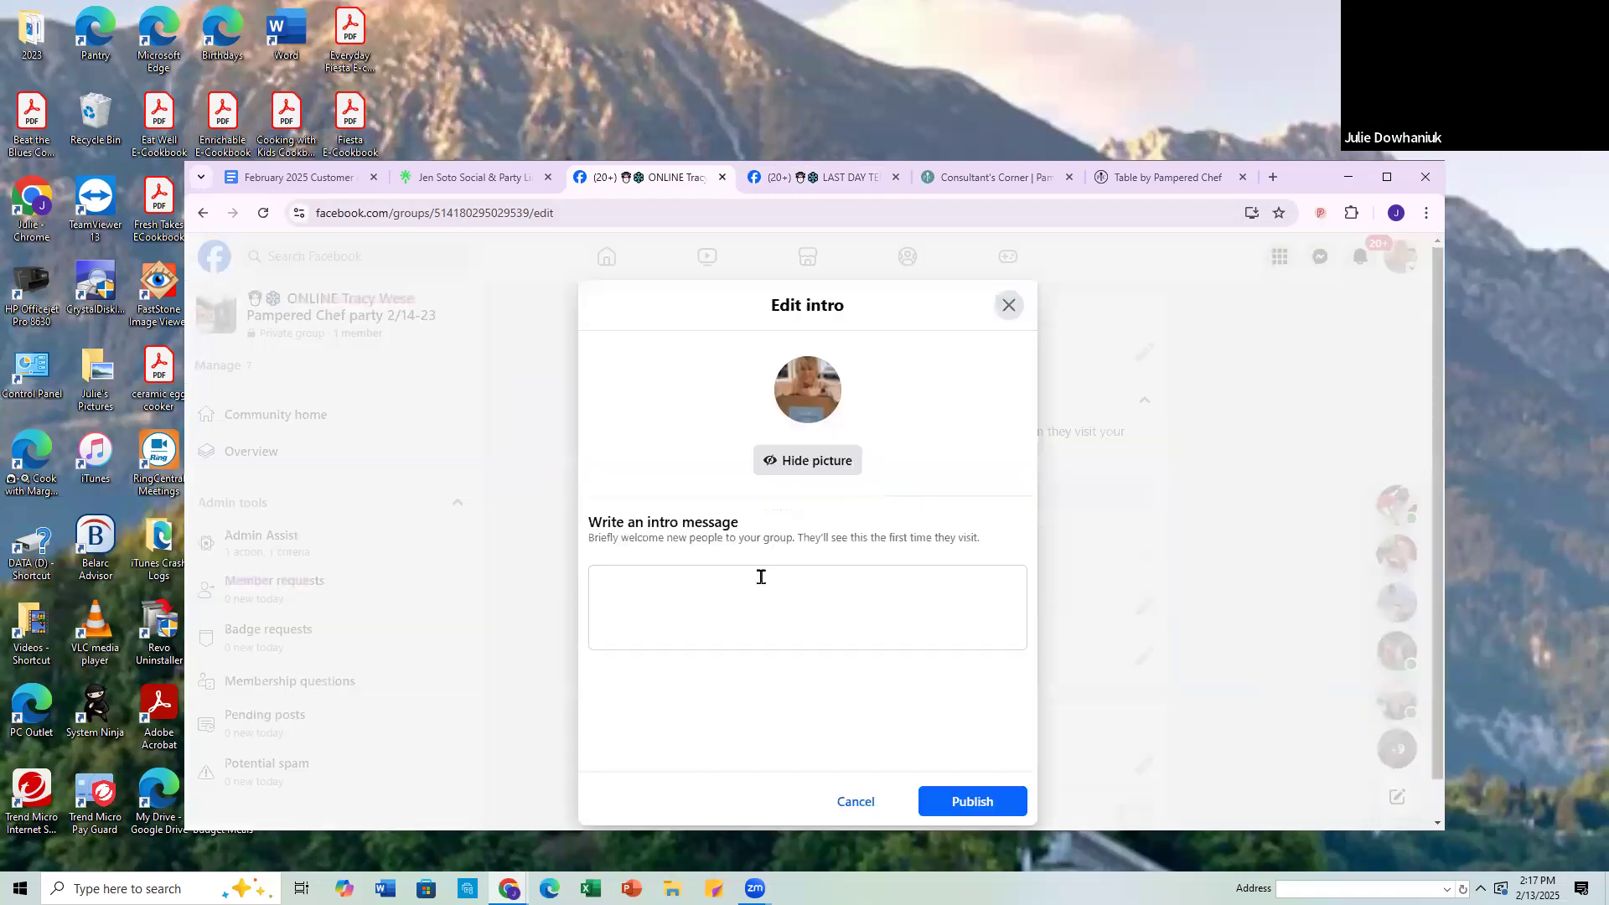
{"action": "left_click", "coordinate": [611, 581]}
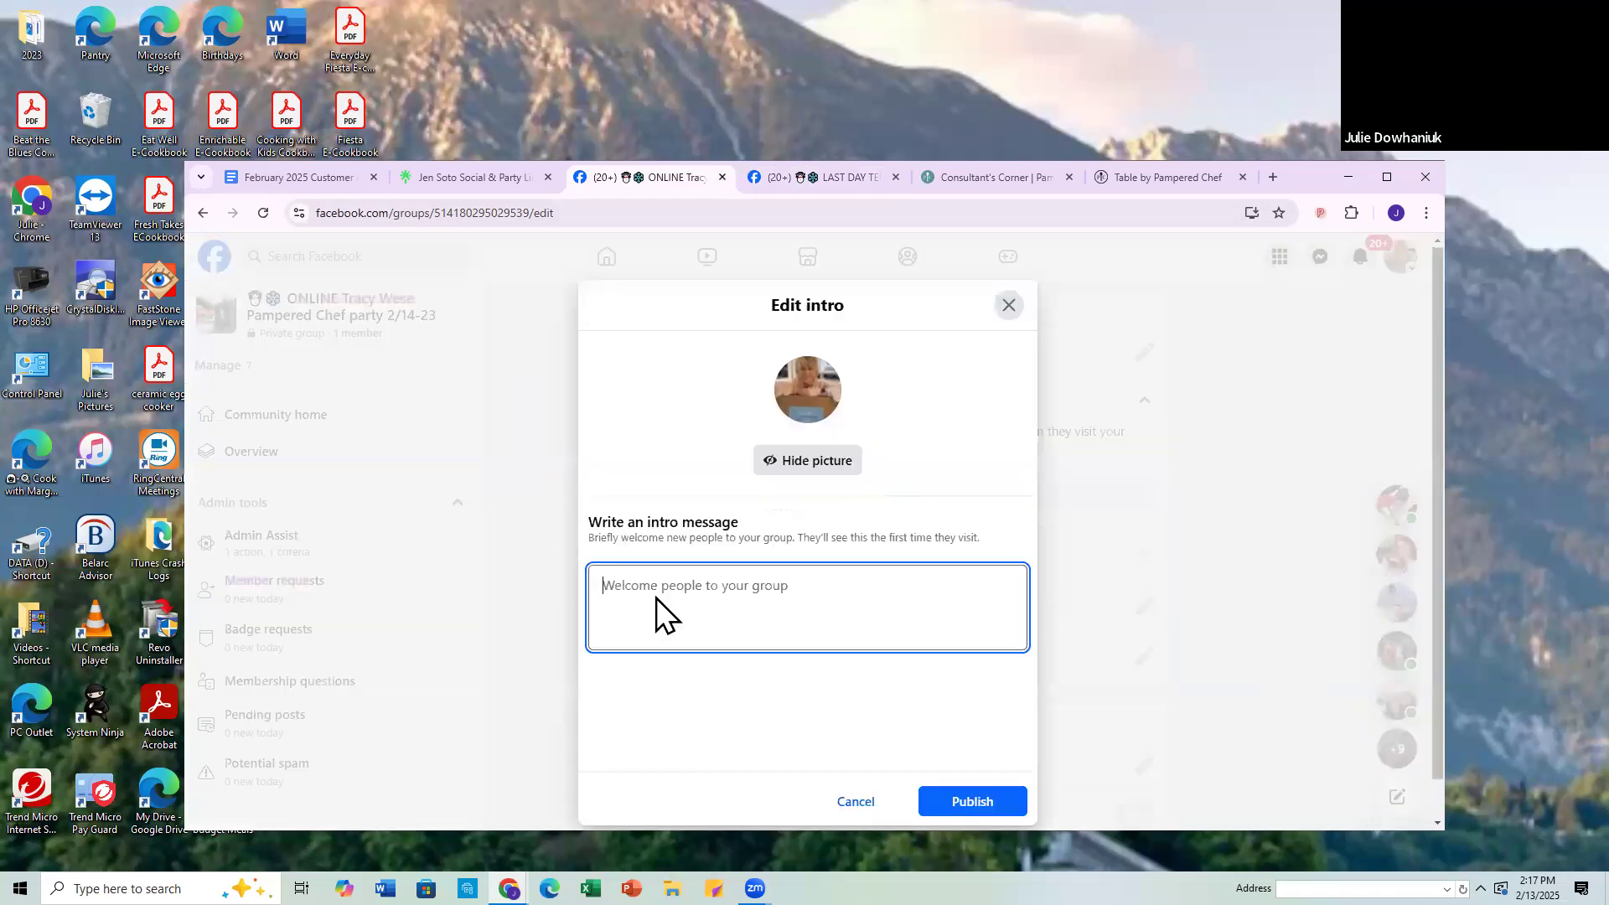
{"action": "right_click", "coordinate": [611, 580]}
{"action": "left_click", "coordinate": [647, 394]}
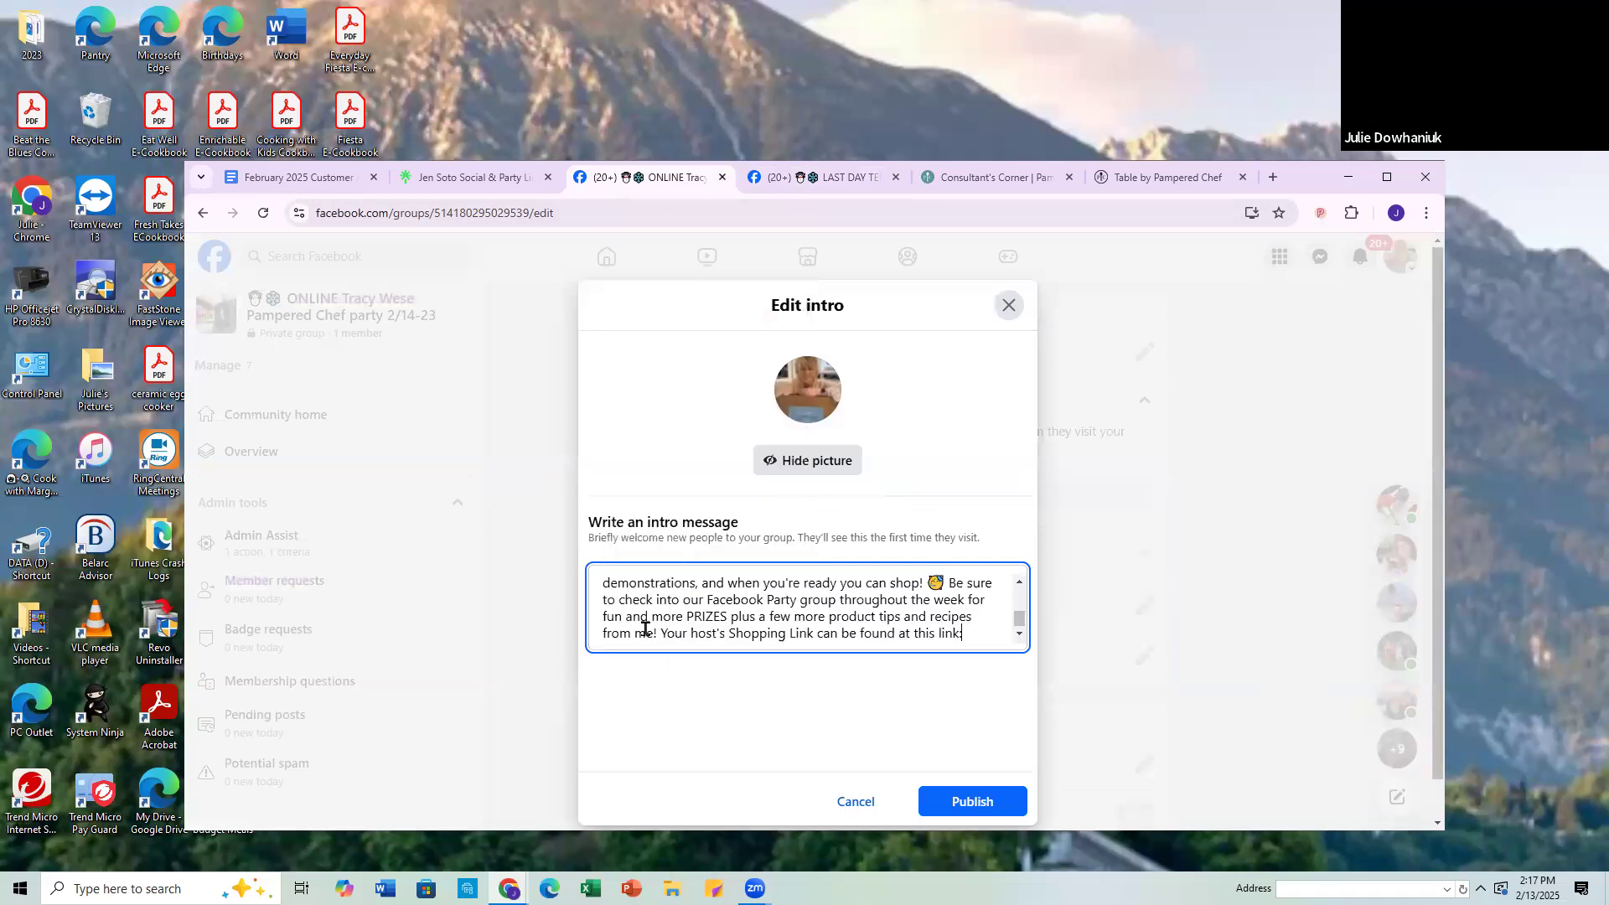
{"action": "scroll", "coordinate": [652, 587], "scroll_direction": "up", "scroll_amount": 5}
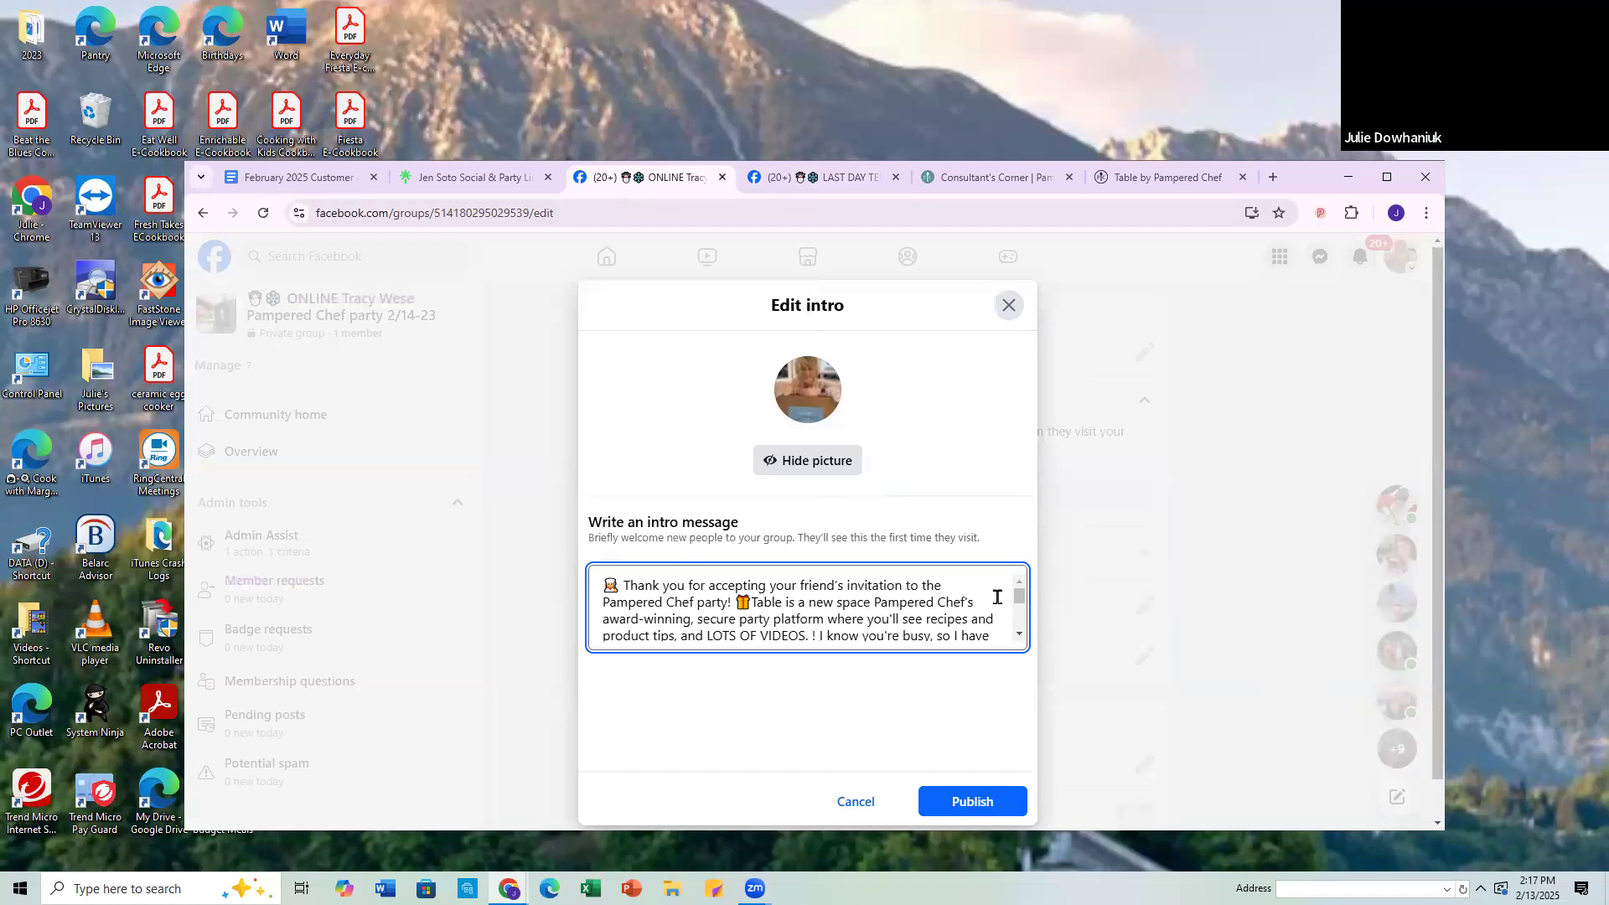
{"action": "scroll", "coordinate": [893, 608], "scroll_direction": "down", "scroll_amount": 2}
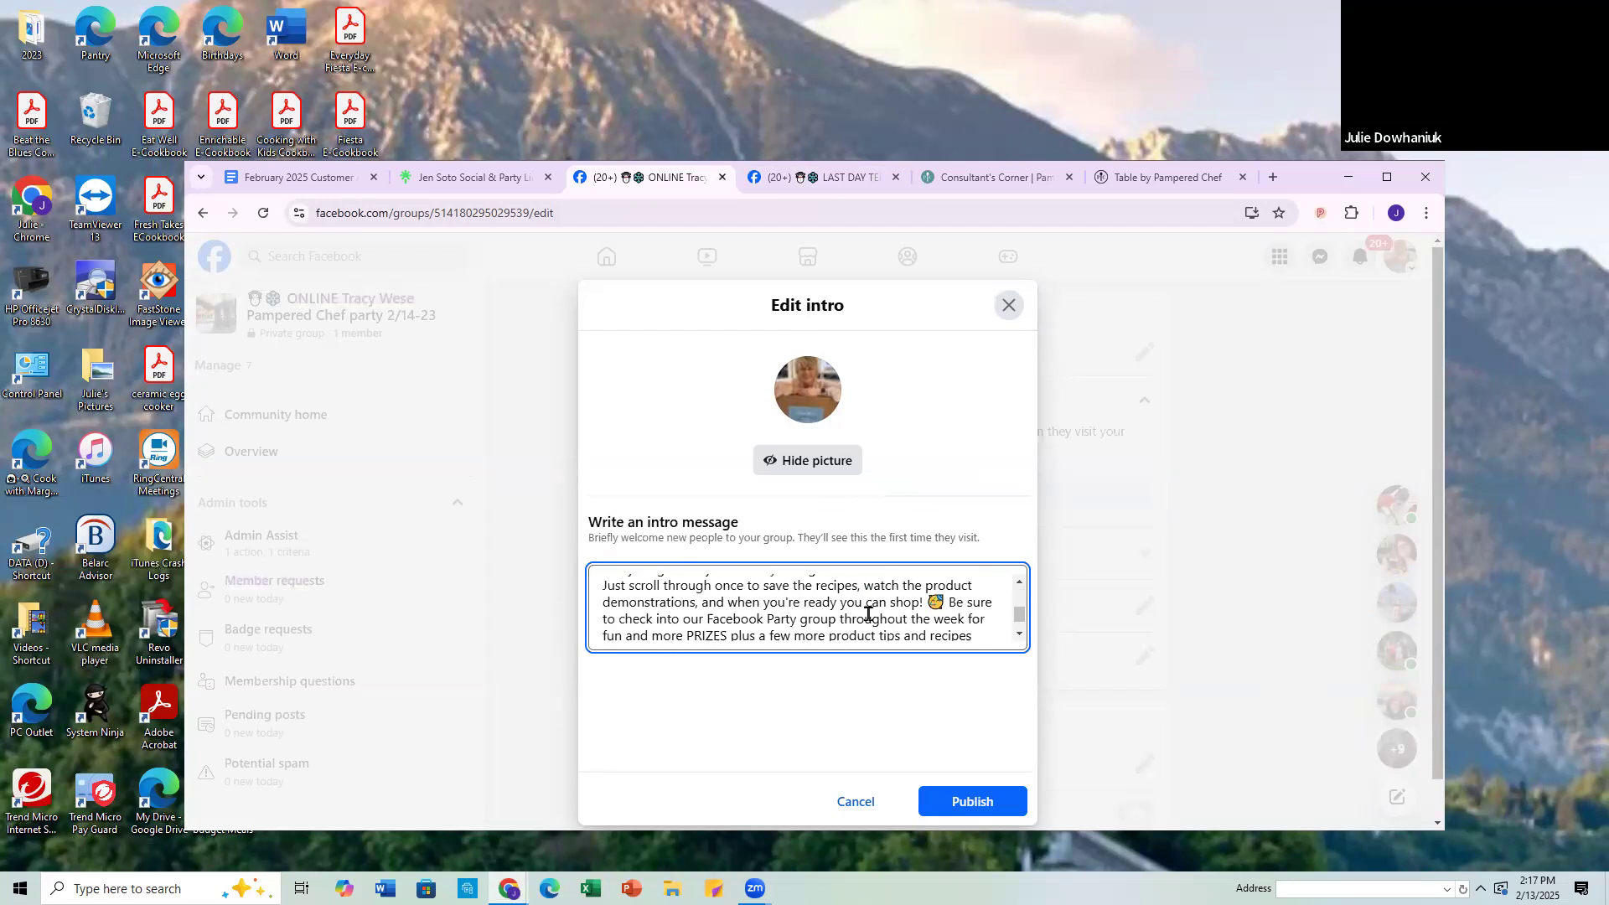
{"action": "scroll", "coordinate": [916, 610], "scroll_direction": "down", "scroll_amount": 1}
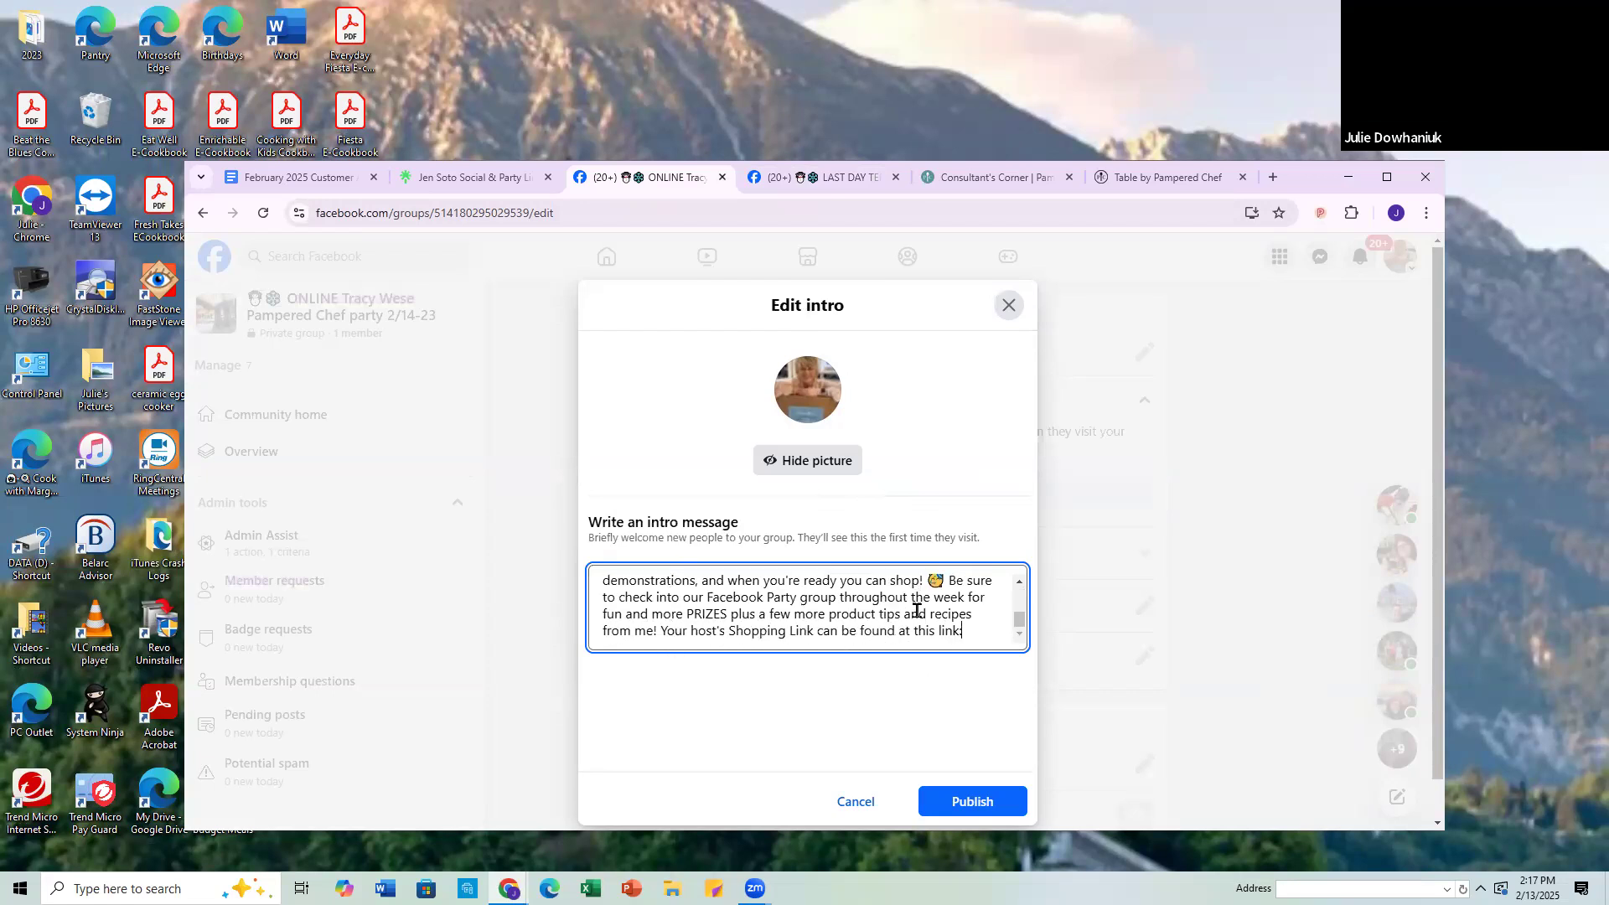
{"action": "key", "text": "Return"}
{"action": "key", "text": "Return"}
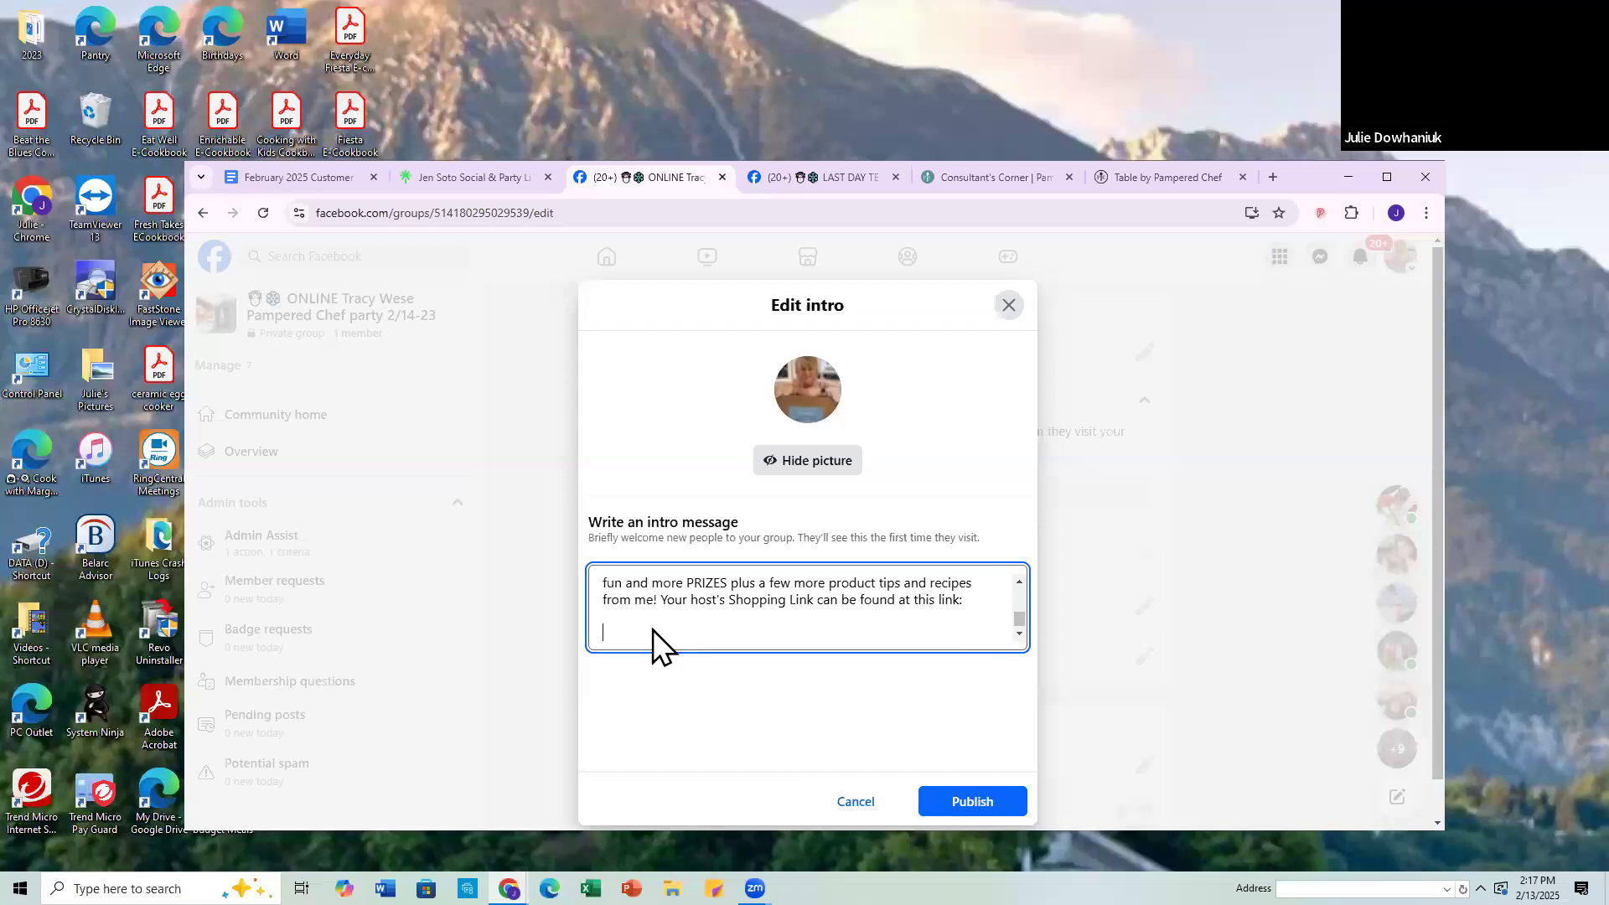
{"action": "right_click", "coordinate": [612, 629]}
{"action": "left_click", "coordinate": [1143, 516]}
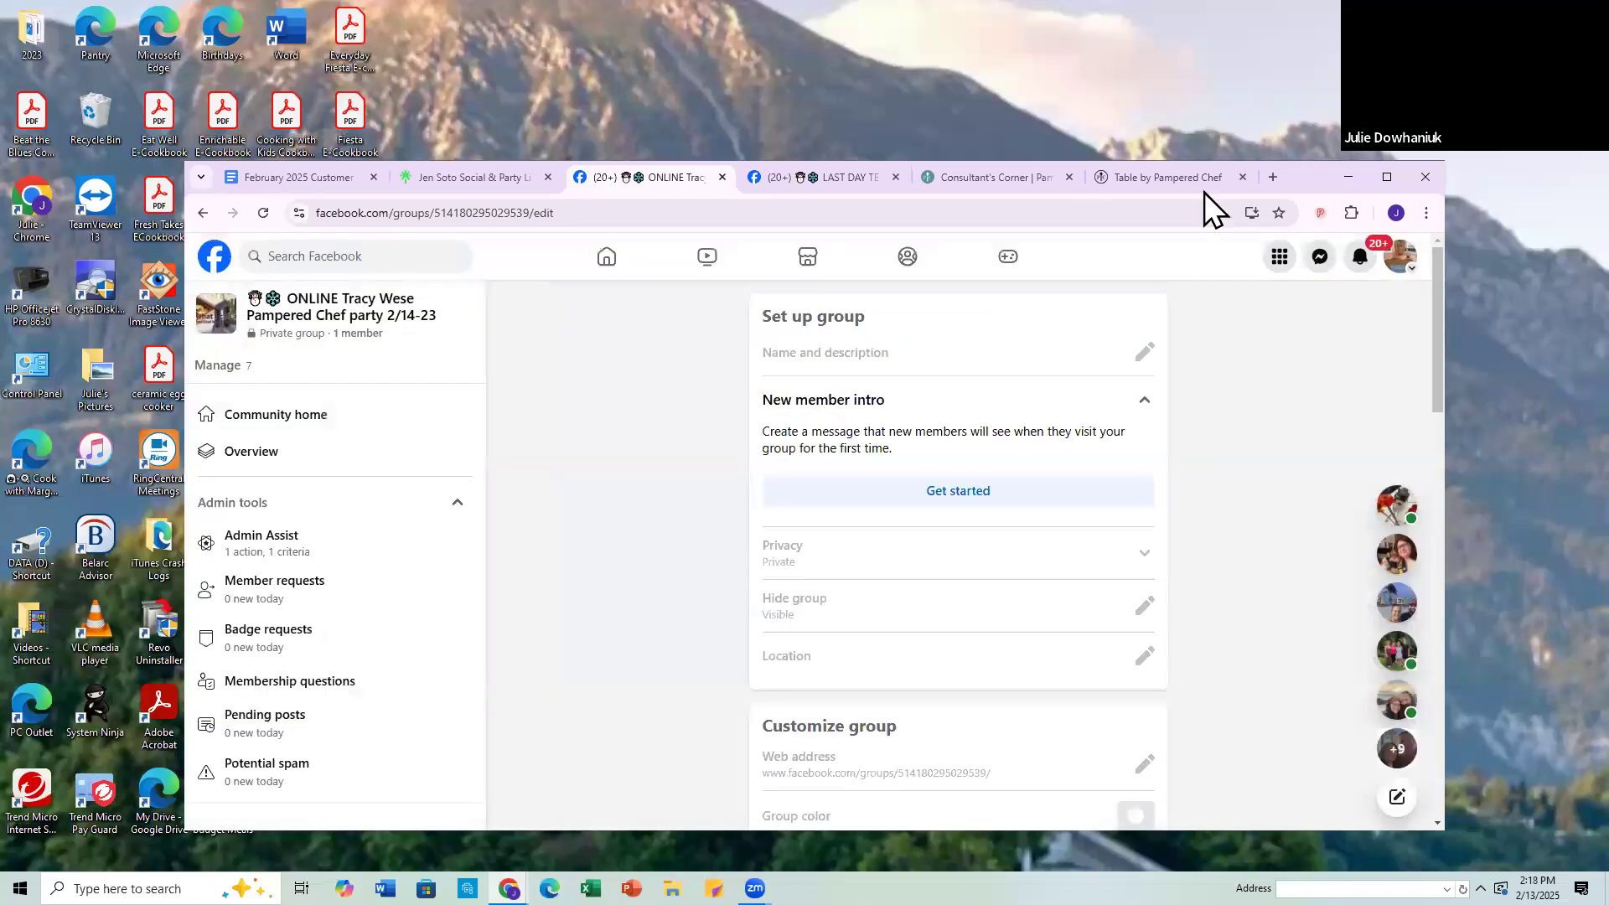
Step: Copy the invite link from the Table party page again and paste it into the new group's intro message
{"action": "left_click", "coordinate": [1154, 181]}
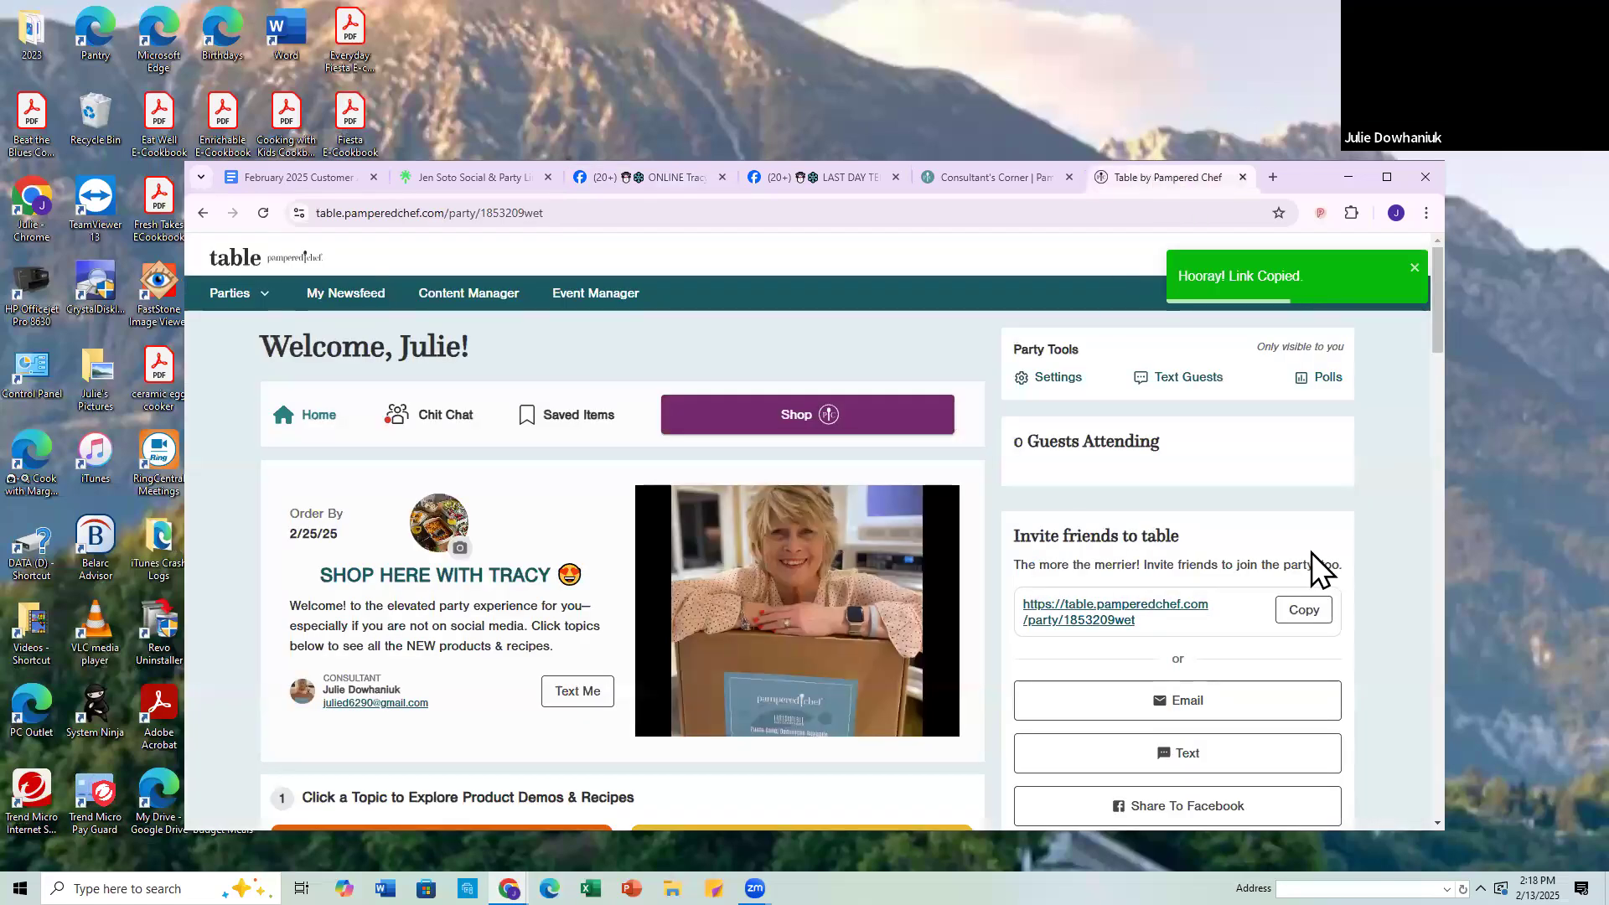
{"action": "left_click", "coordinate": [1324, 598]}
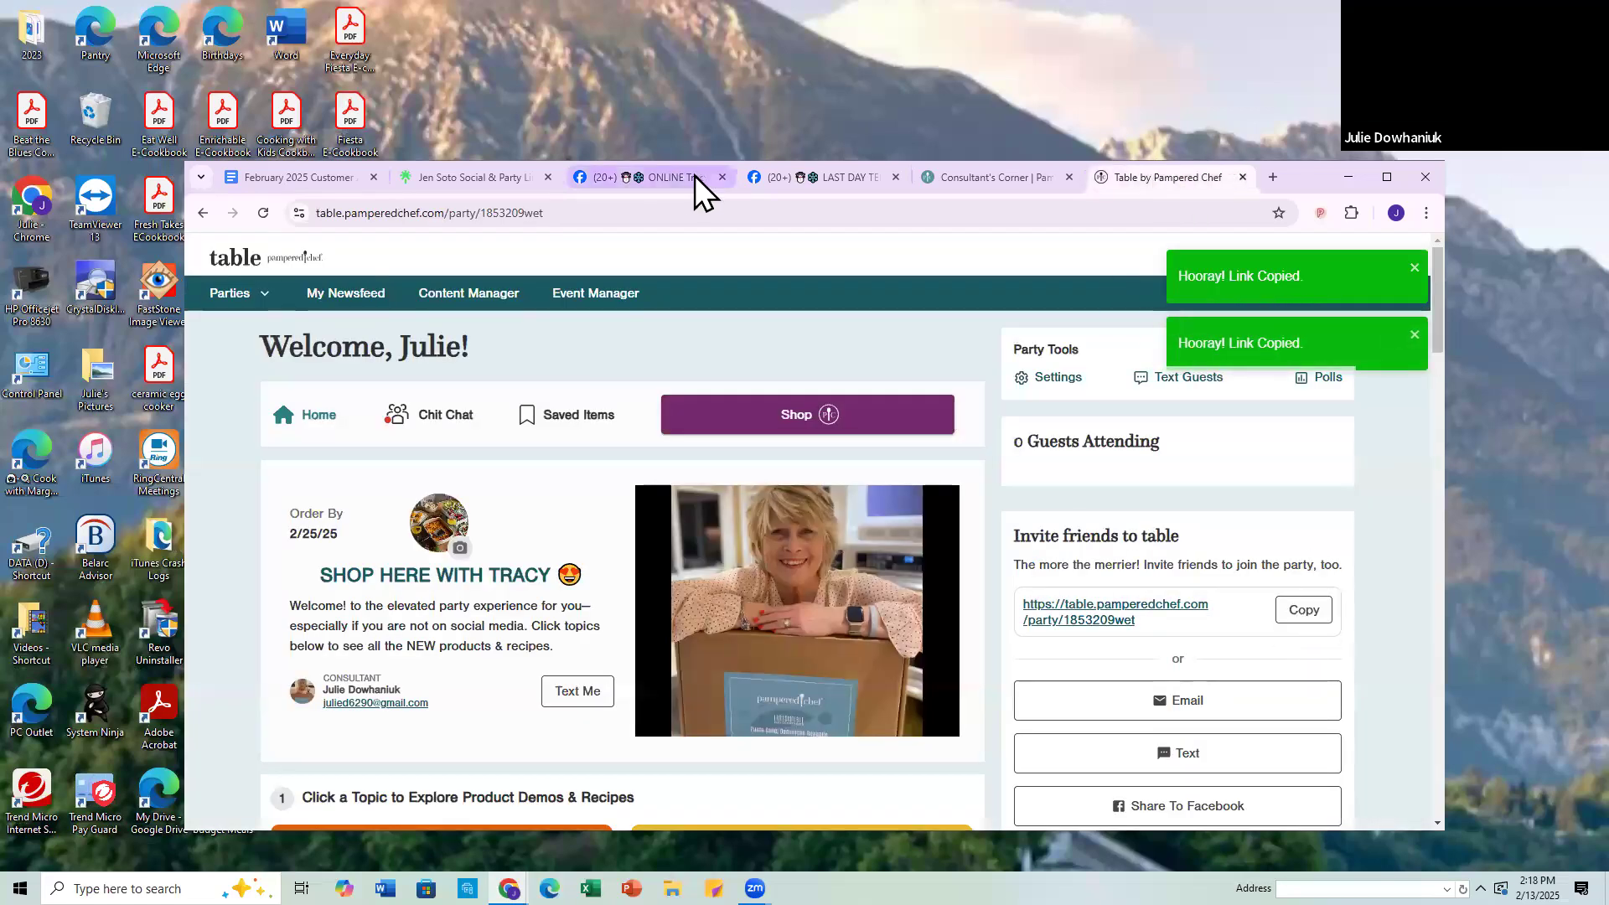
{"action": "left_click", "coordinate": [695, 176]}
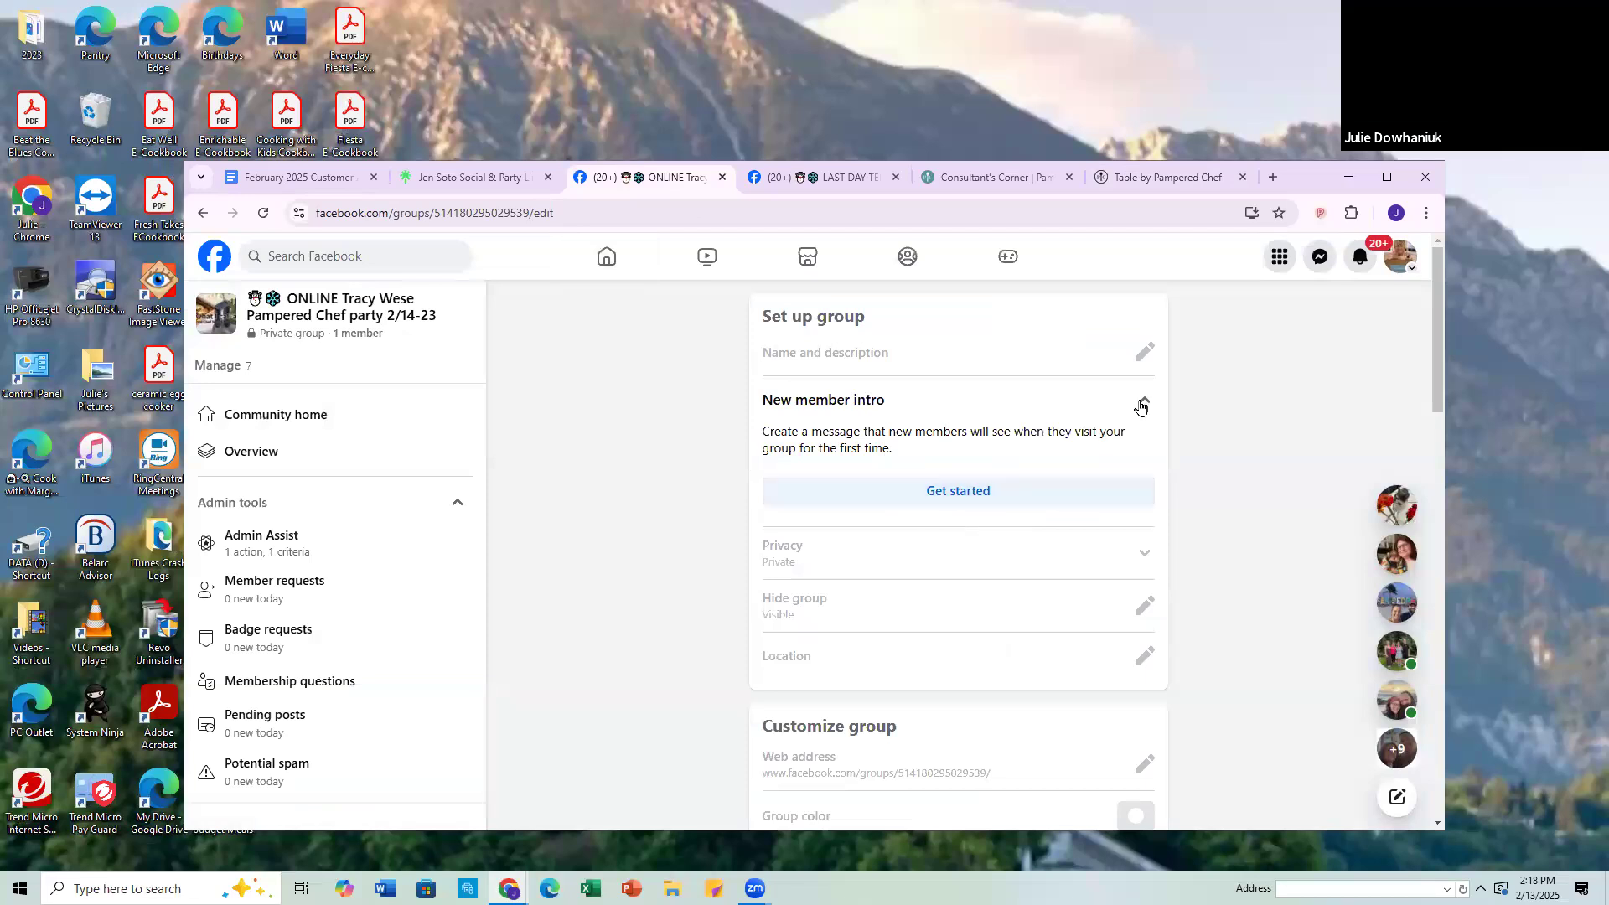
{"action": "left_click", "coordinate": [964, 496]}
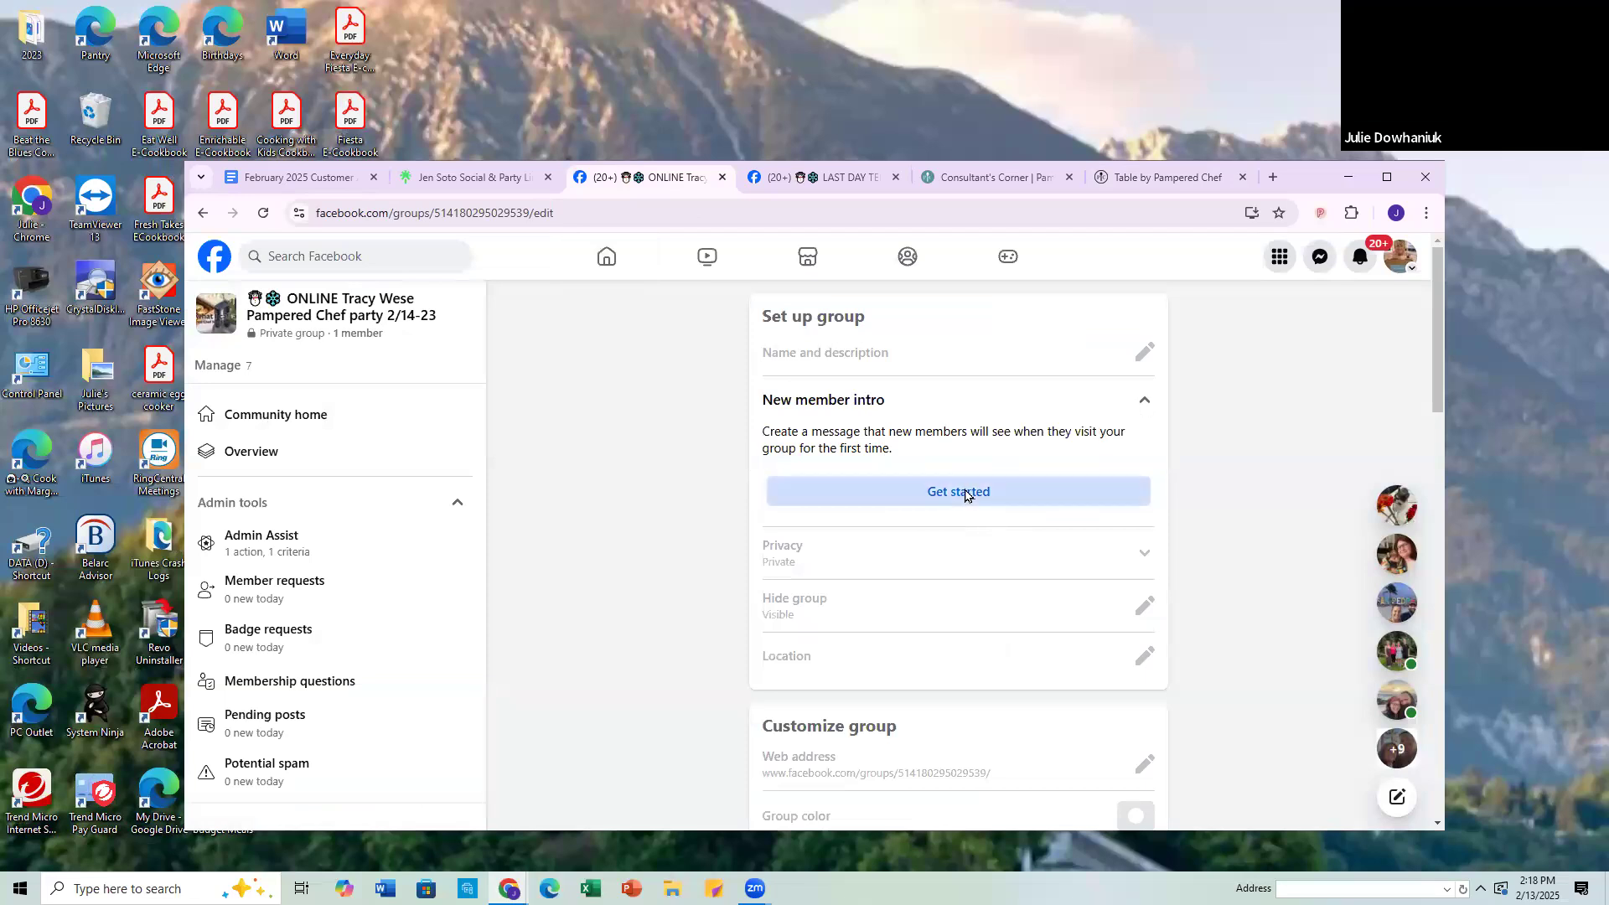
{"action": "left_click", "coordinate": [614, 585]}
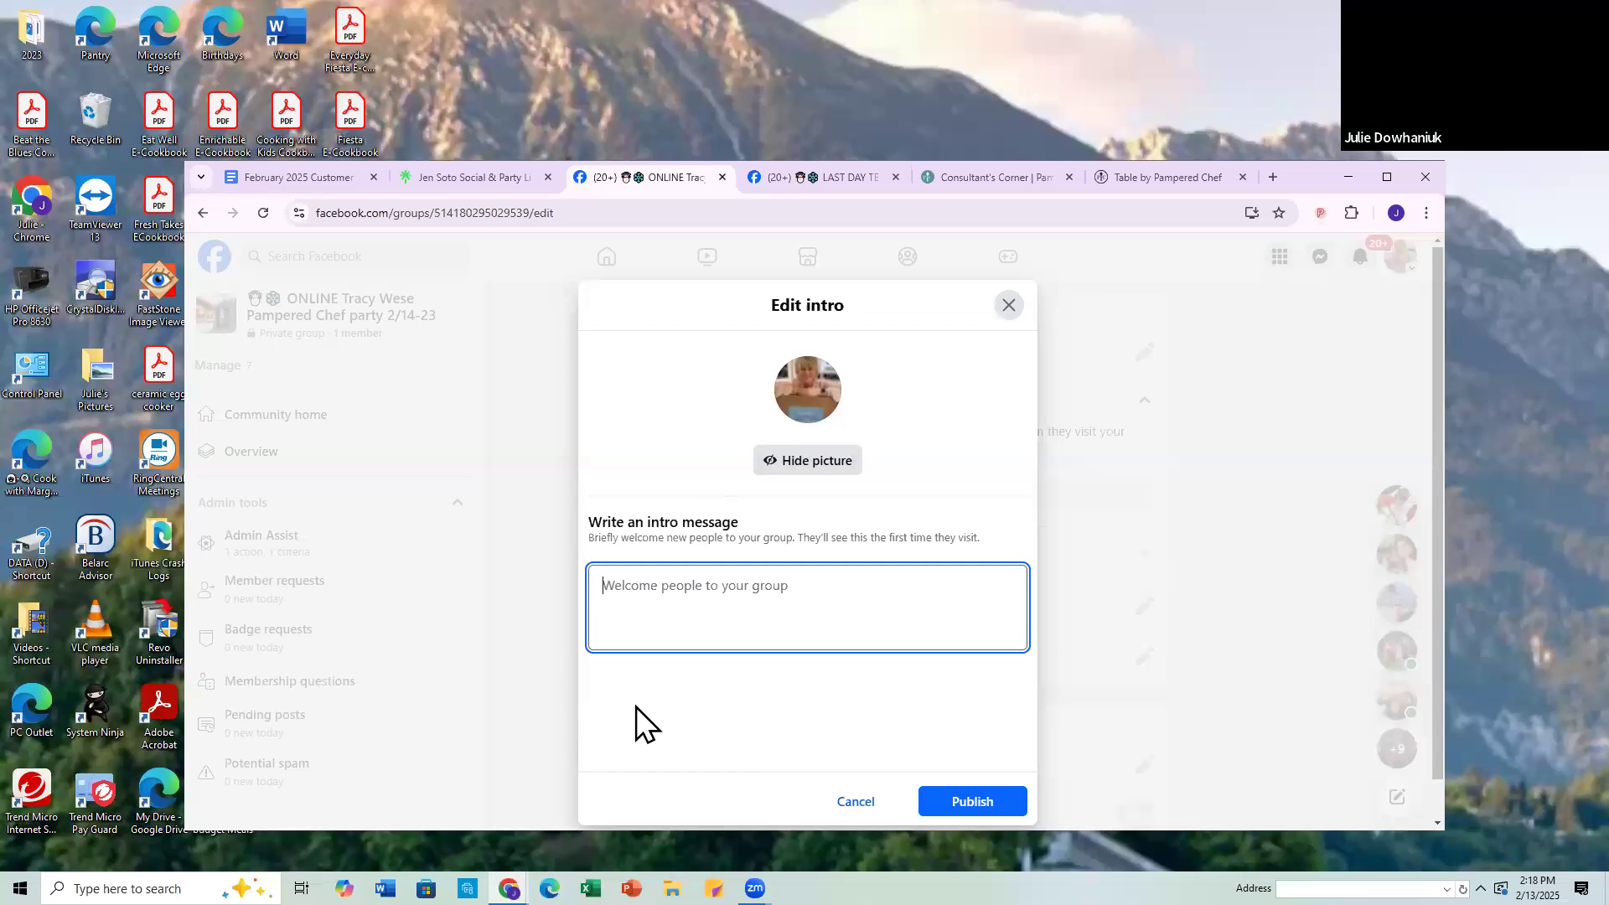
{"action": "right_click", "coordinate": [616, 585]}
{"action": "left_click", "coordinate": [643, 395]}
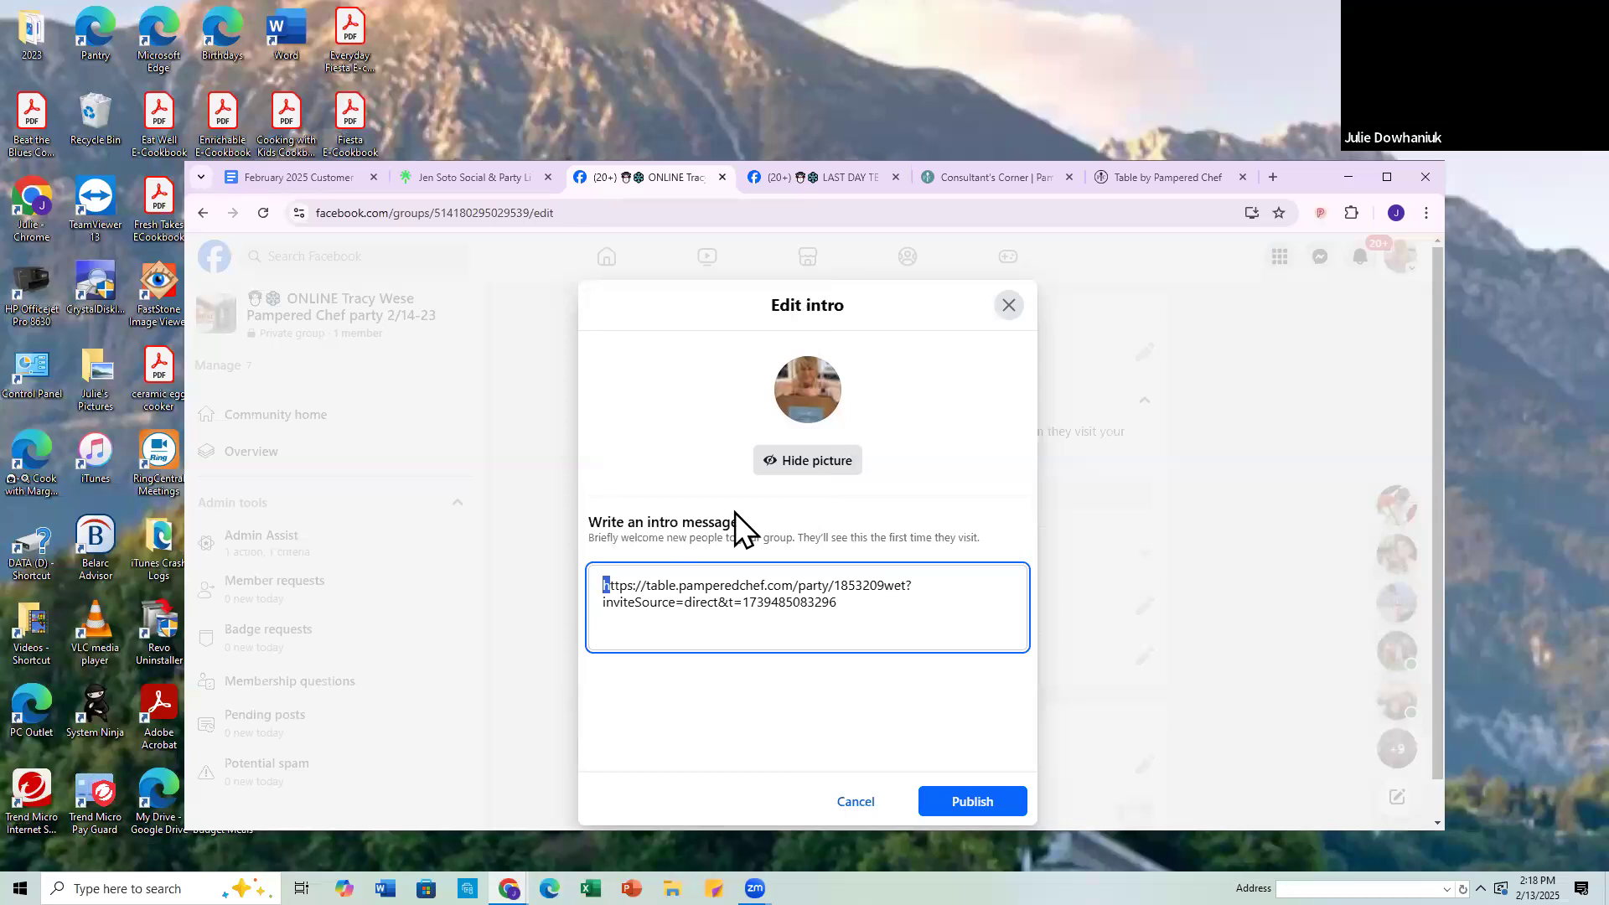
Step: Add three blank lines above the party link in the new group's intro message
{"action": "key", "text": "Left"}
{"action": "key", "text": "Return"}
{"action": "key", "text": "Return"}
{"action": "key", "text": "Return"}
{"action": "key", "text": "Return"}
{"action": "key", "text": "Return"}
{"action": "key", "text": "Return"}
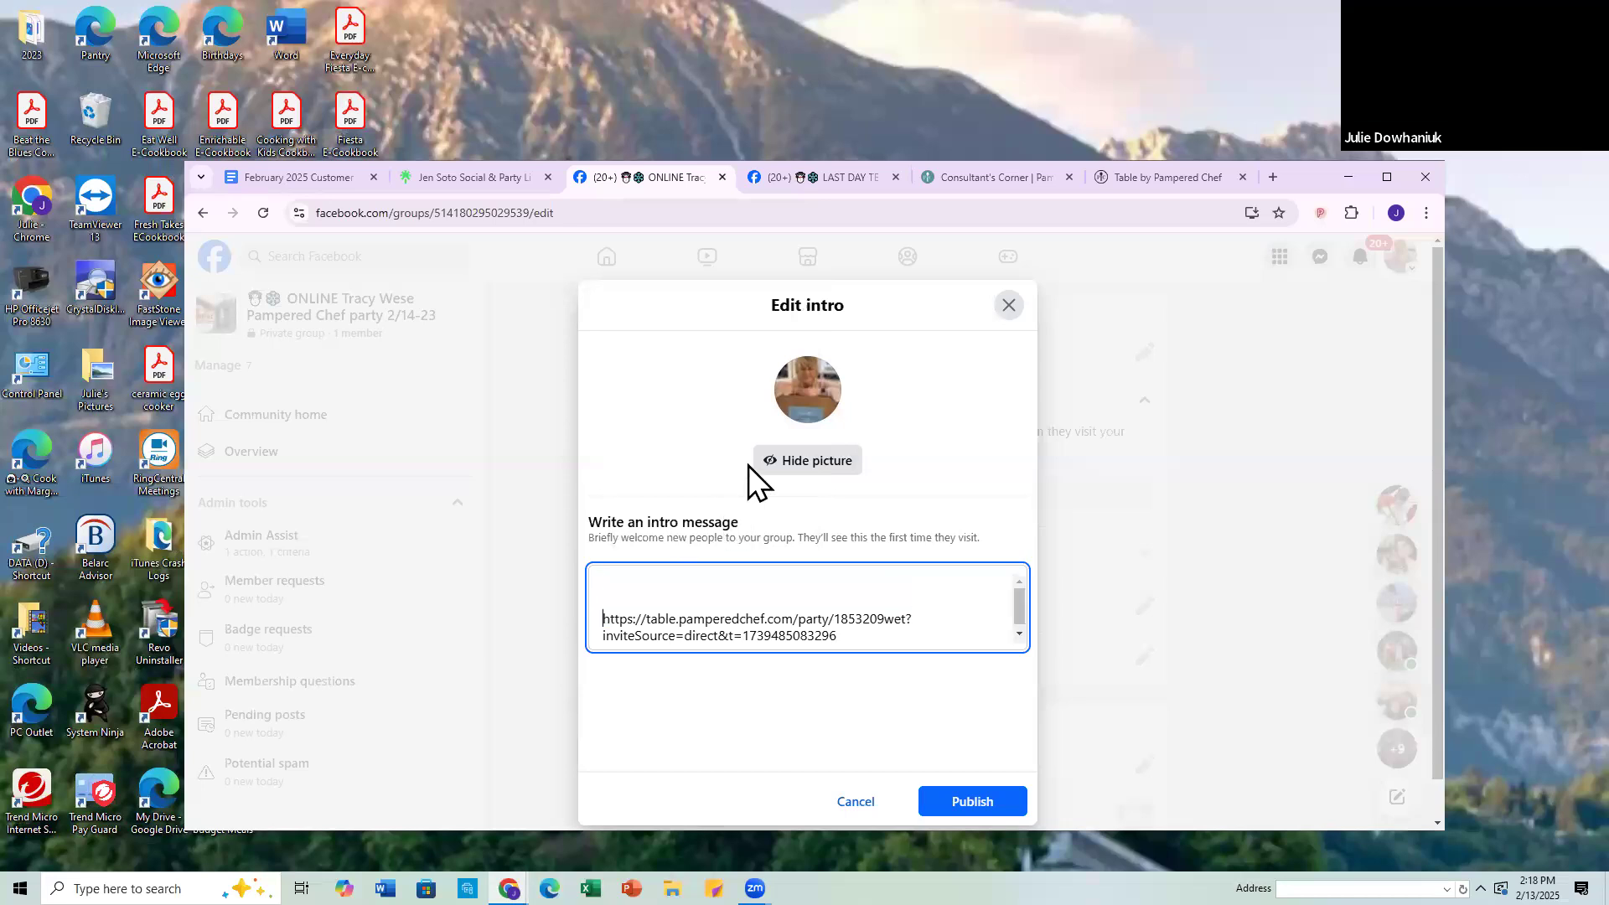
Step: Copy the selected welcome text from the LAST DAY group again and paste it above the party link in the new group's intro message
{"action": "left_click", "coordinate": [853, 173]}
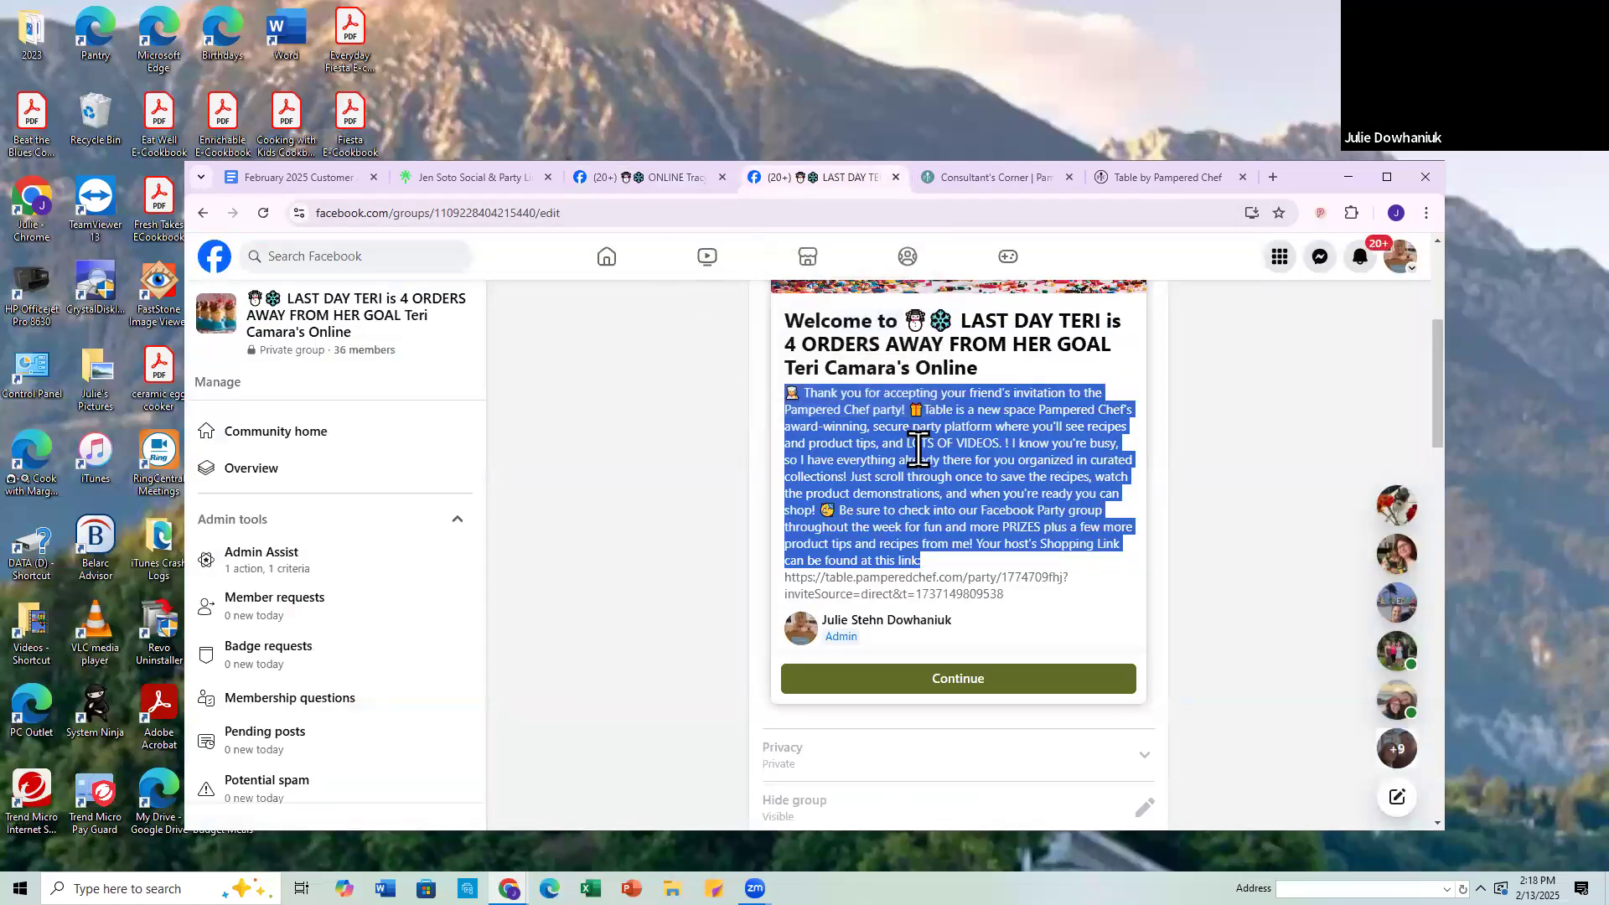
{"action": "right_click", "coordinate": [919, 450]}
{"action": "left_click", "coordinate": [943, 469]}
{"action": "left_click", "coordinate": [658, 176]}
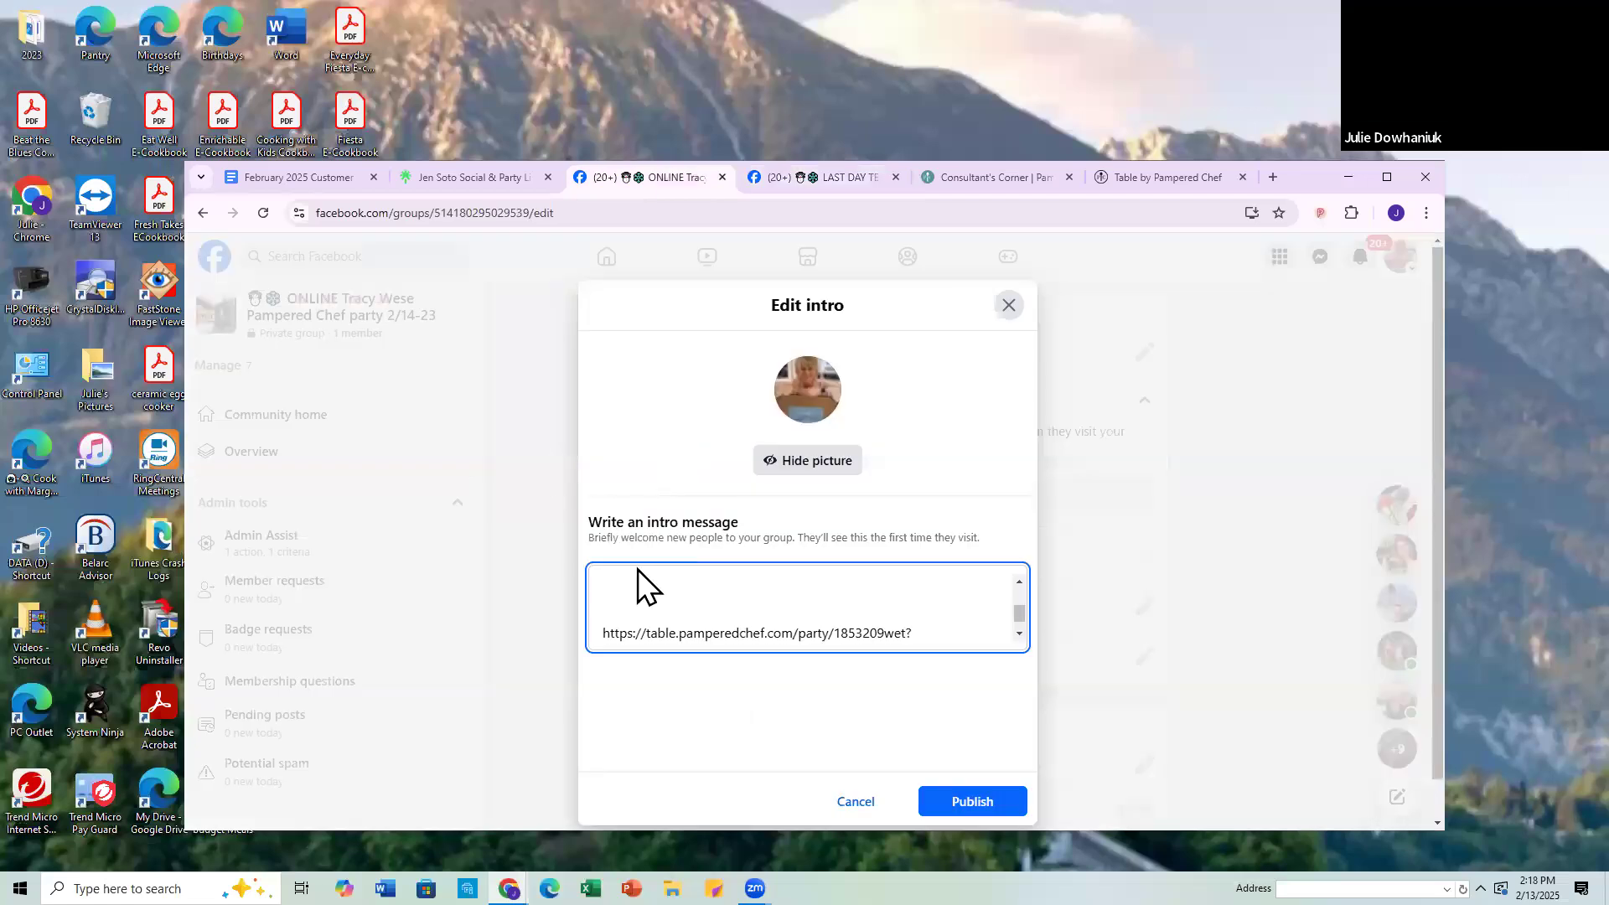
{"action": "right_click", "coordinate": [642, 570]}
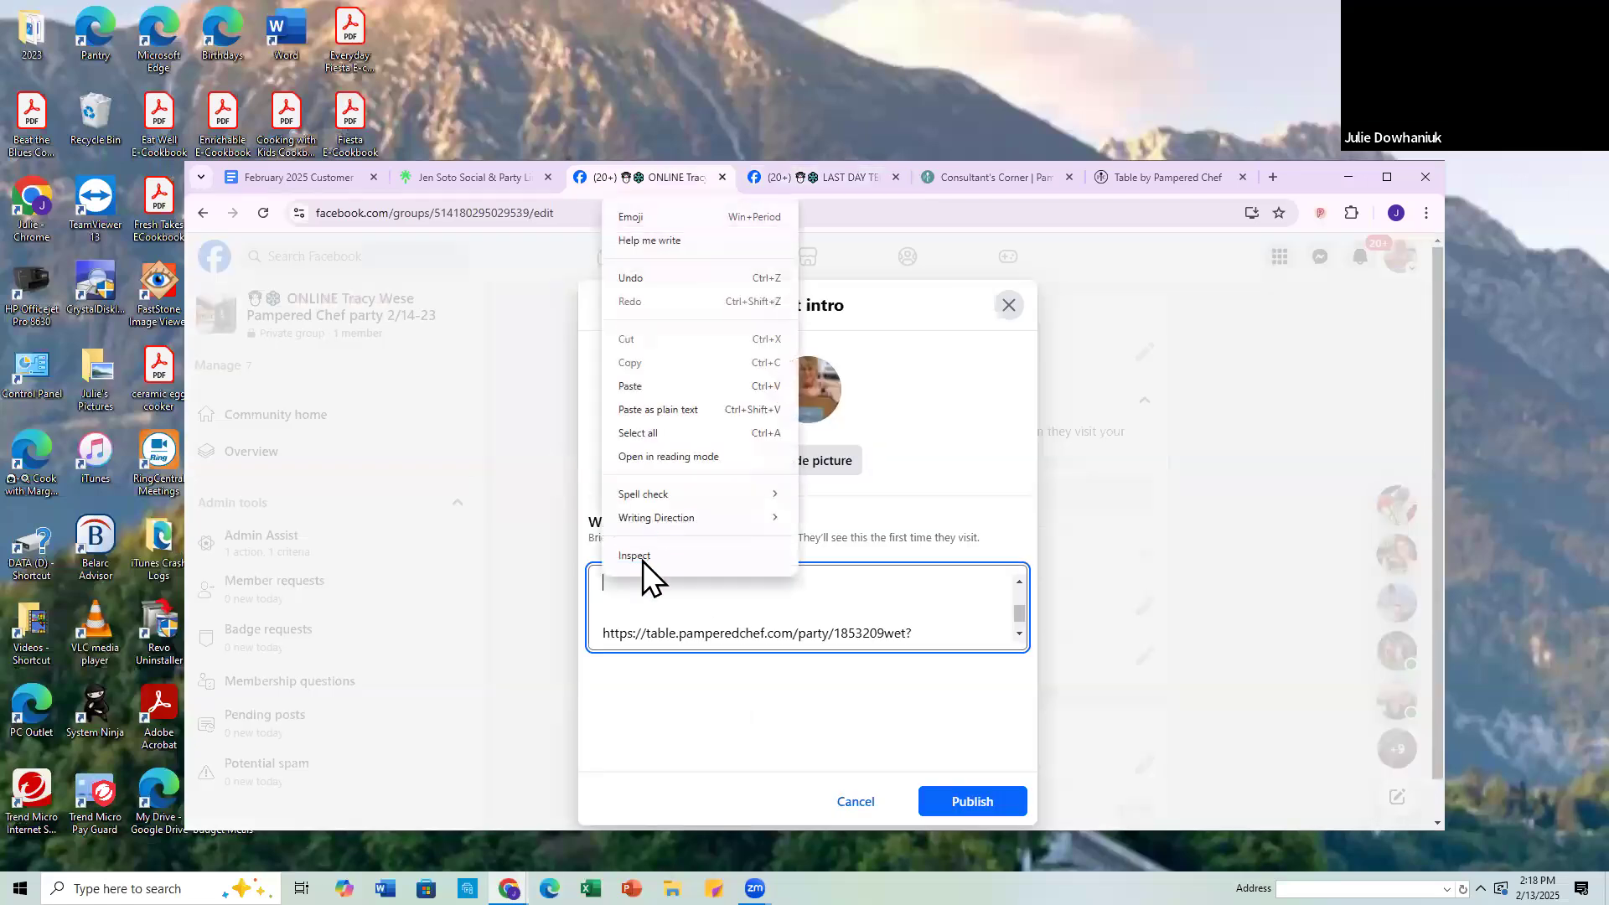
{"action": "left_click", "coordinate": [630, 386]}
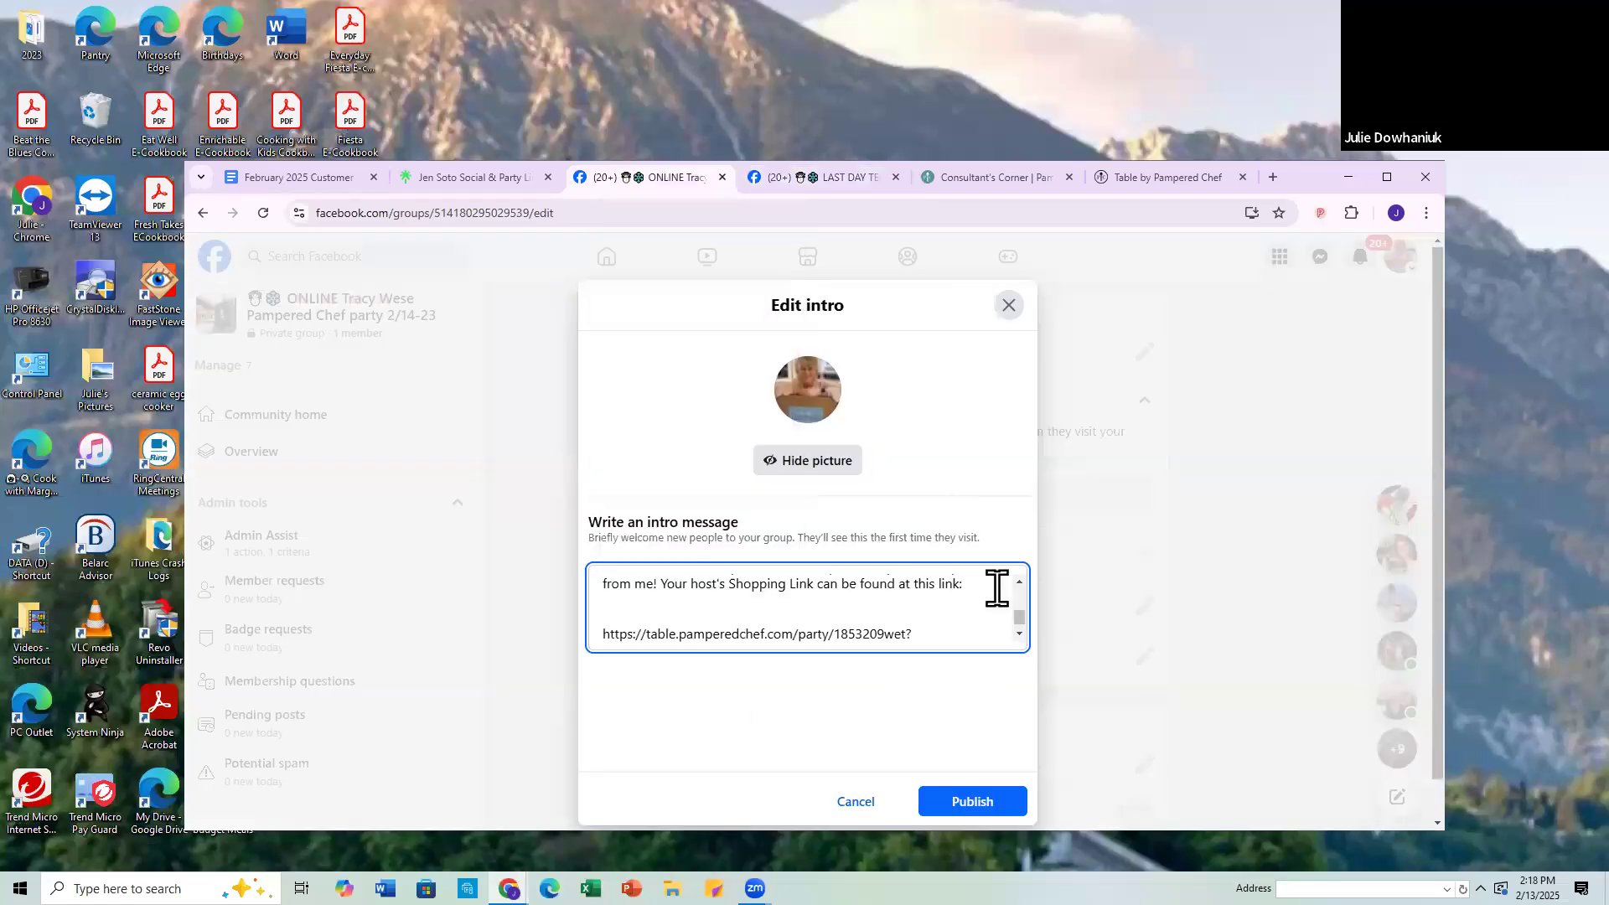
Step: Remove the blank lines above the "Thank you for accepting" welcome text in the intro message
{"action": "scroll", "coordinate": [721, 608], "scroll_direction": "up", "scroll_amount": 5}
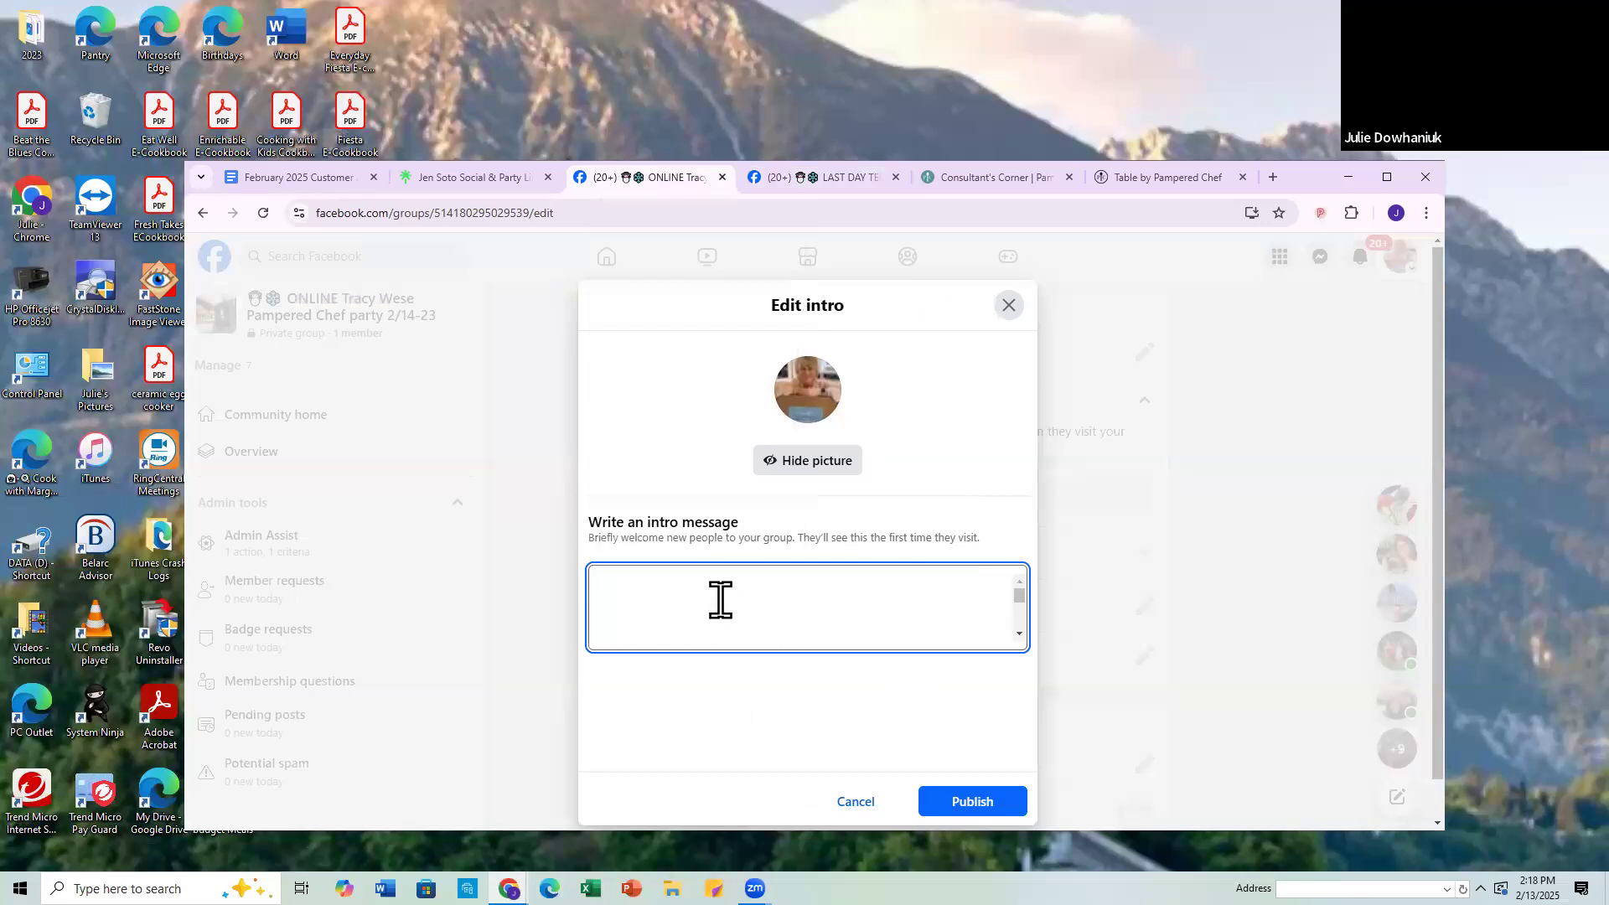
{"action": "left_click", "coordinate": [726, 602]}
{"action": "key", "text": "Delete"}
{"action": "key", "text": "Delete"}
{"action": "key", "text": "Delete"}
{"action": "key", "text": "Delete"}
{"action": "key", "text": "Delete"}
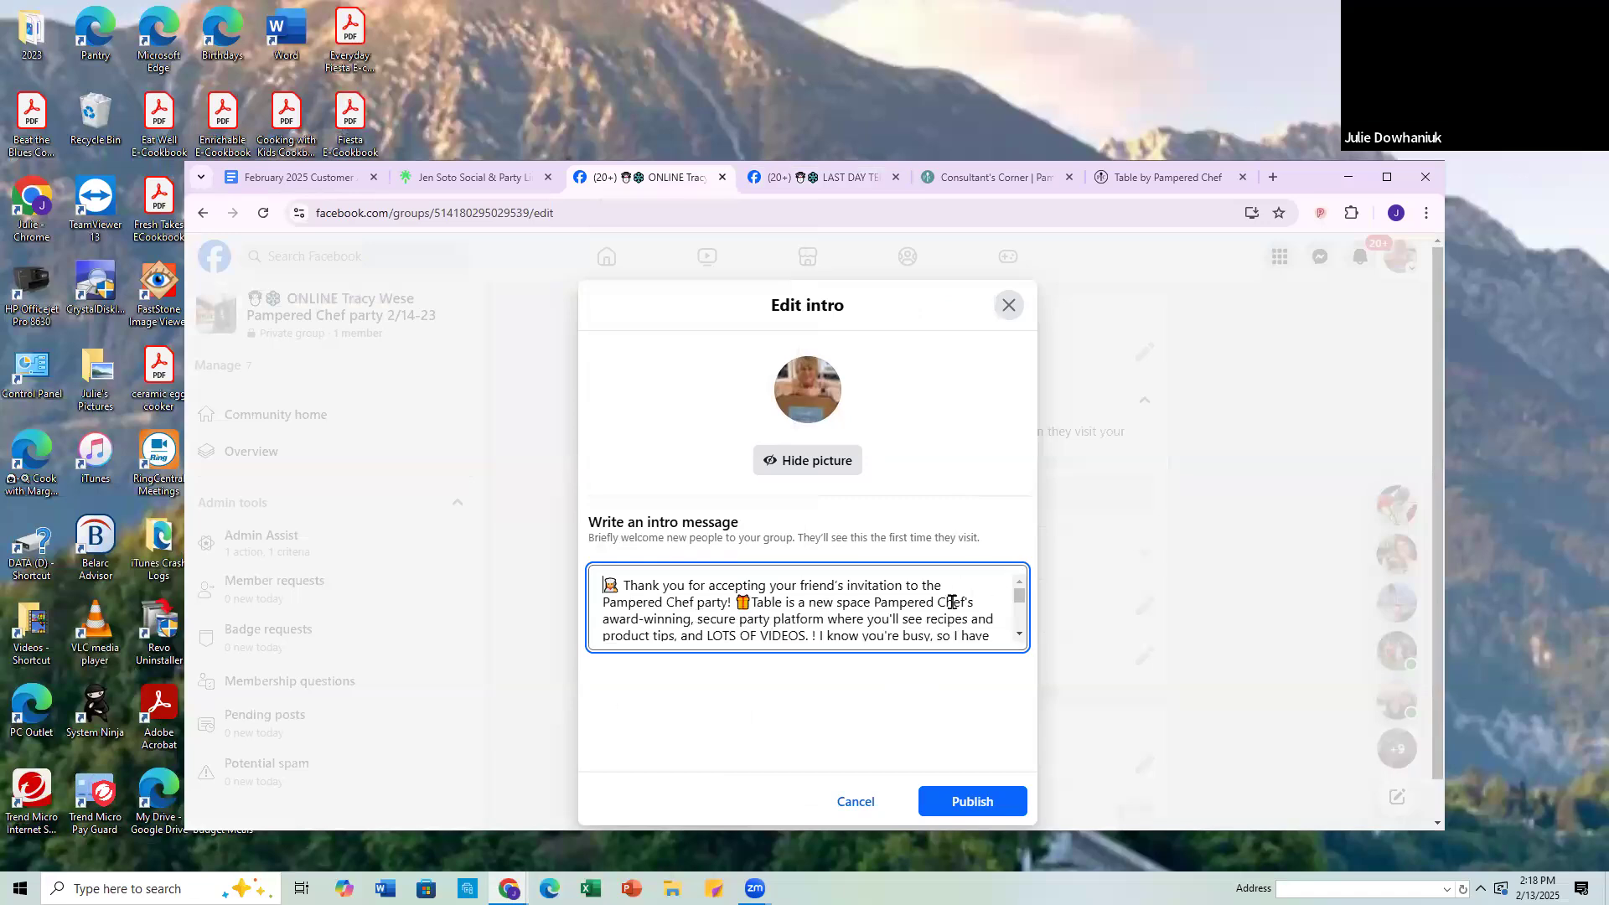
Step: Check the intro message through to the party link at its end and publish it
{"action": "left_click", "coordinate": [1020, 636]}
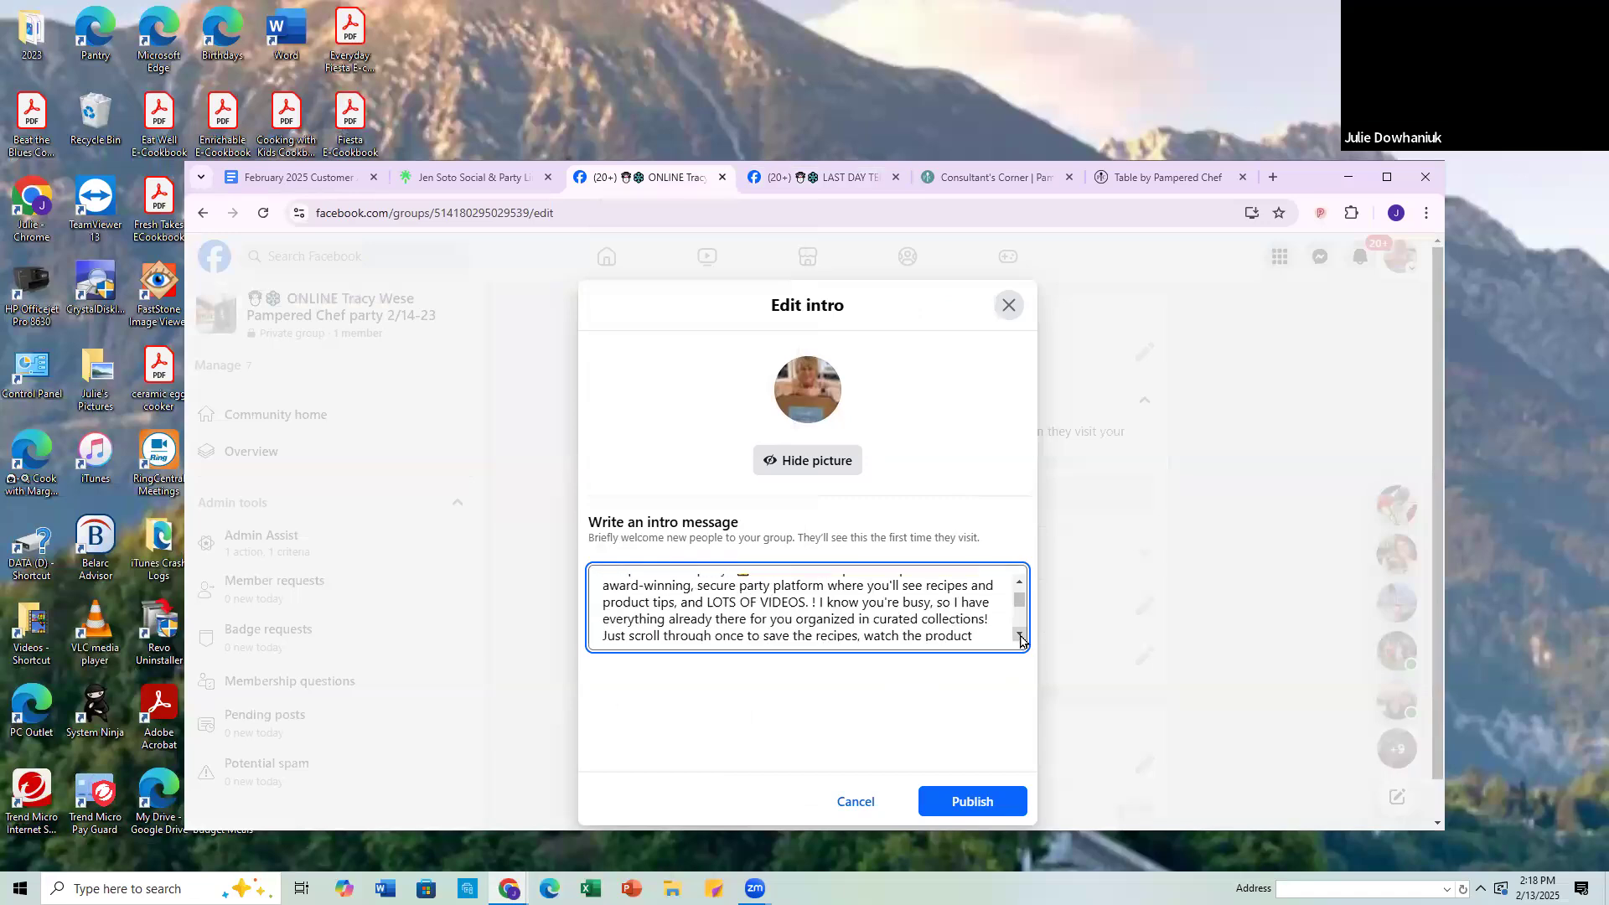
{"action": "left_click", "coordinate": [1020, 636]}
{"action": "left_click", "coordinate": [1019, 636]}
{"action": "left_click", "coordinate": [1020, 636]}
{"action": "key", "text": "ctrl+v"}
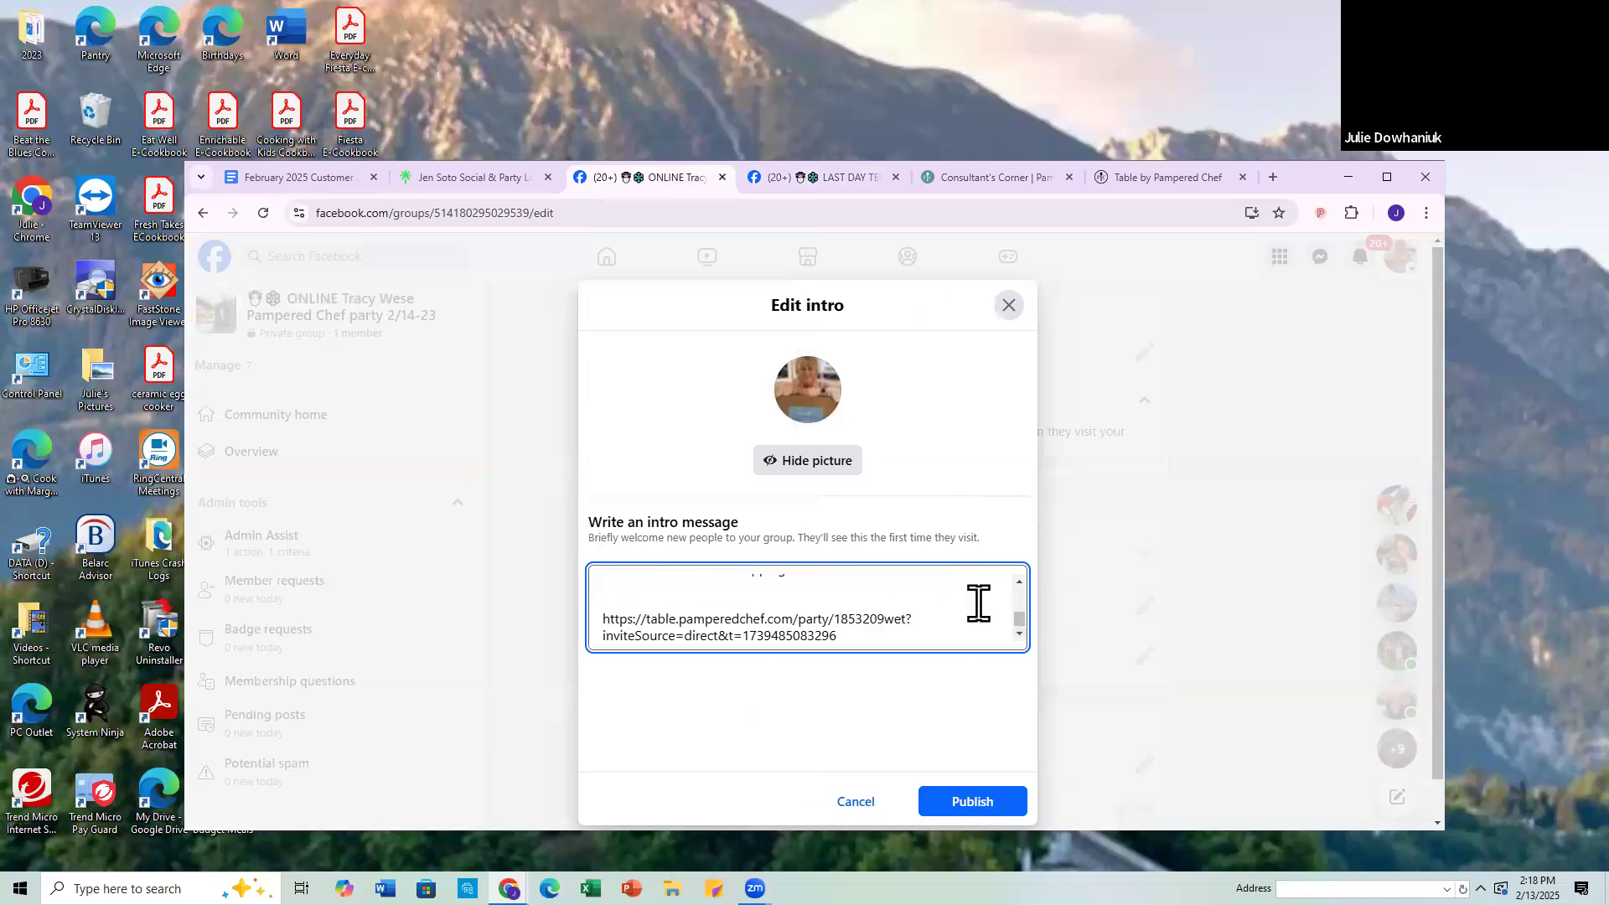
{"action": "scroll", "coordinate": [876, 620], "scroll_direction": "up", "scroll_amount": 2}
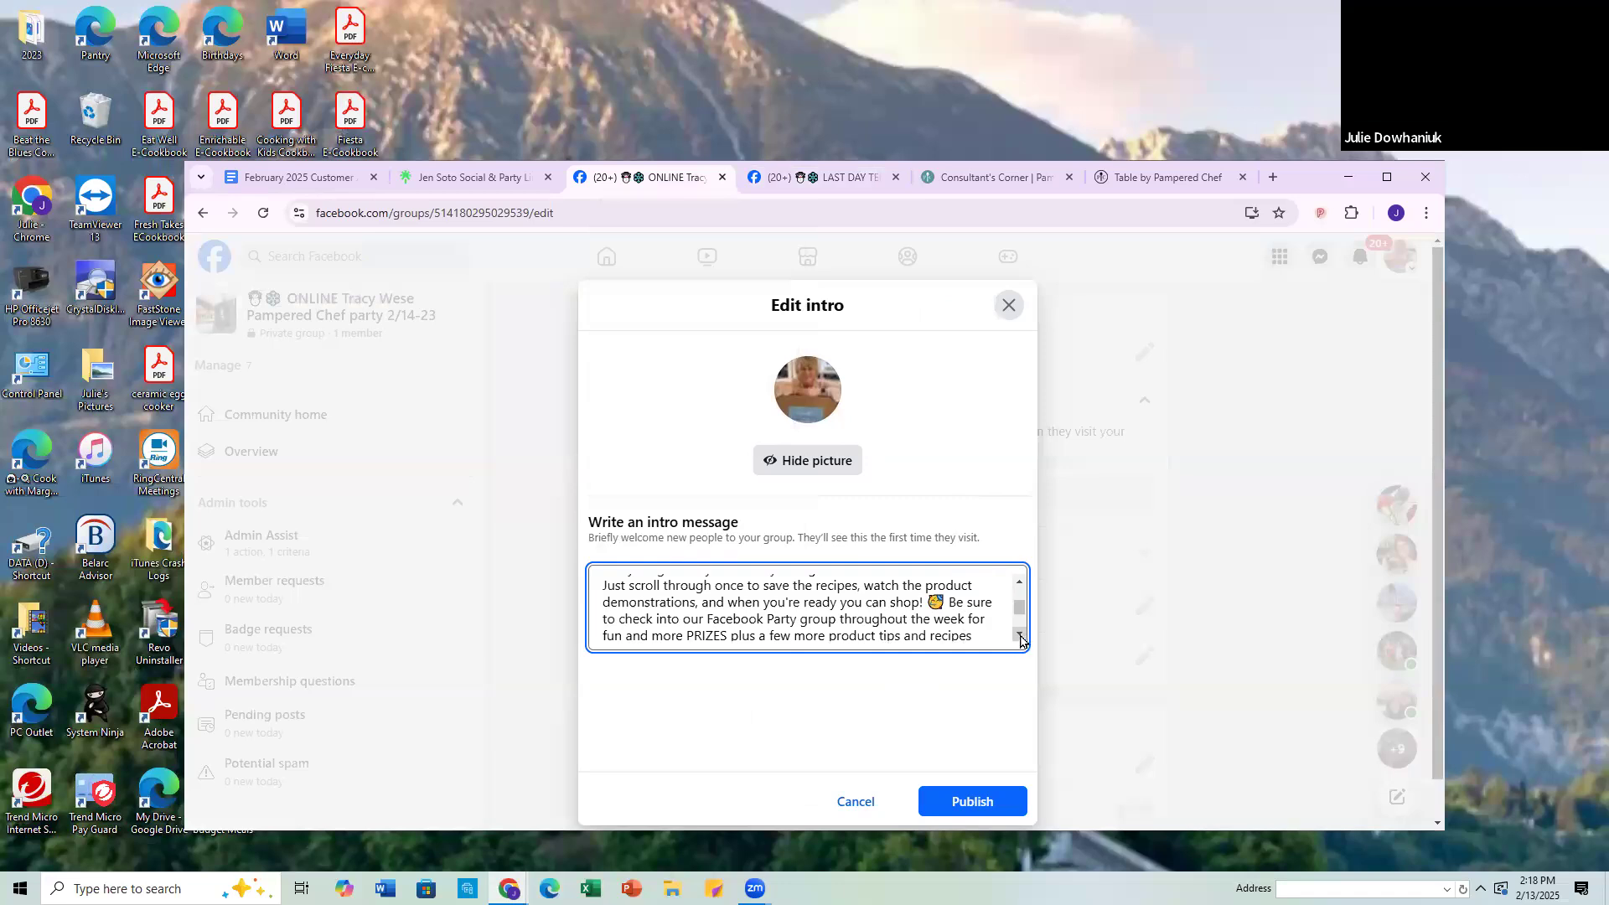
{"action": "left_click", "coordinate": [1020, 636]}
{"action": "left_click", "coordinate": [1019, 635]}
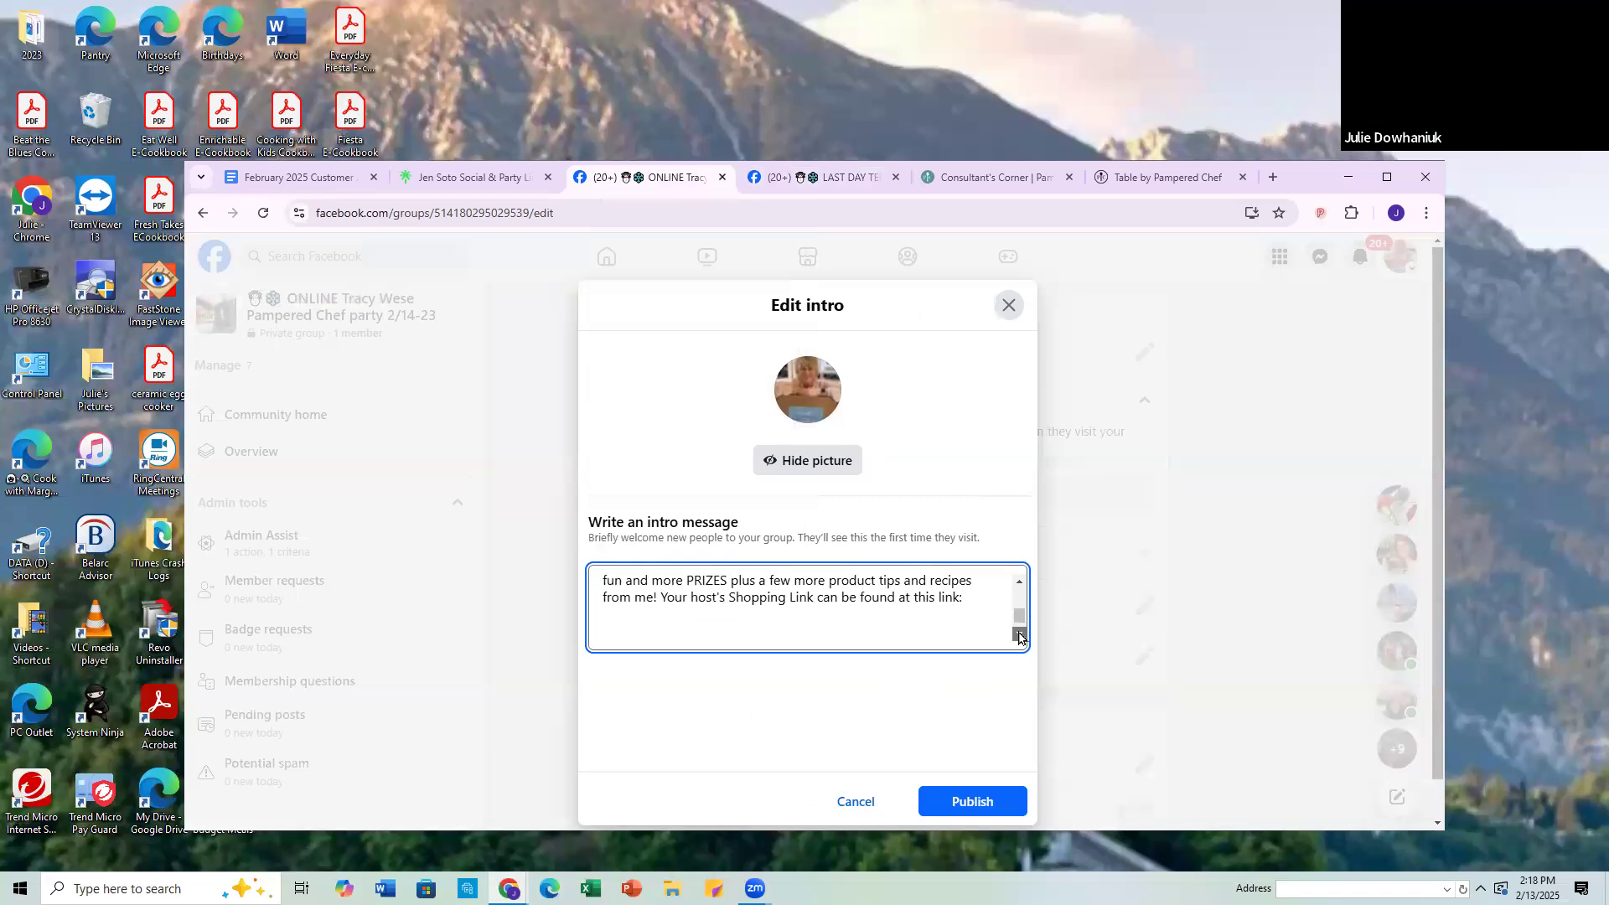
{"action": "left_click", "coordinate": [1020, 635]}
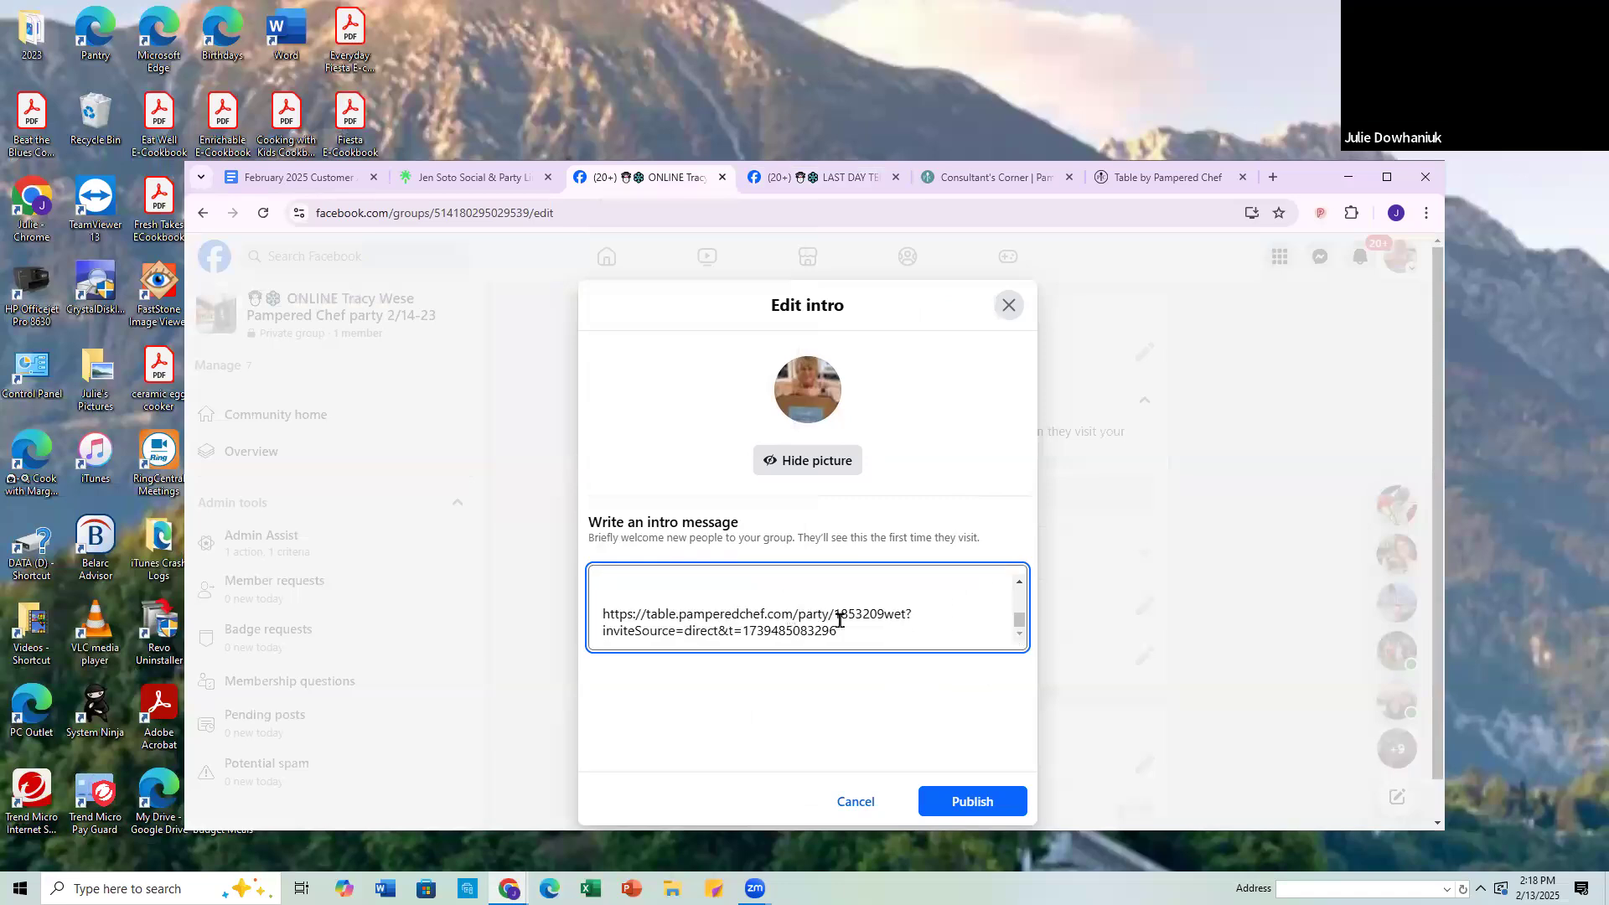
{"action": "left_click", "coordinate": [963, 802]}
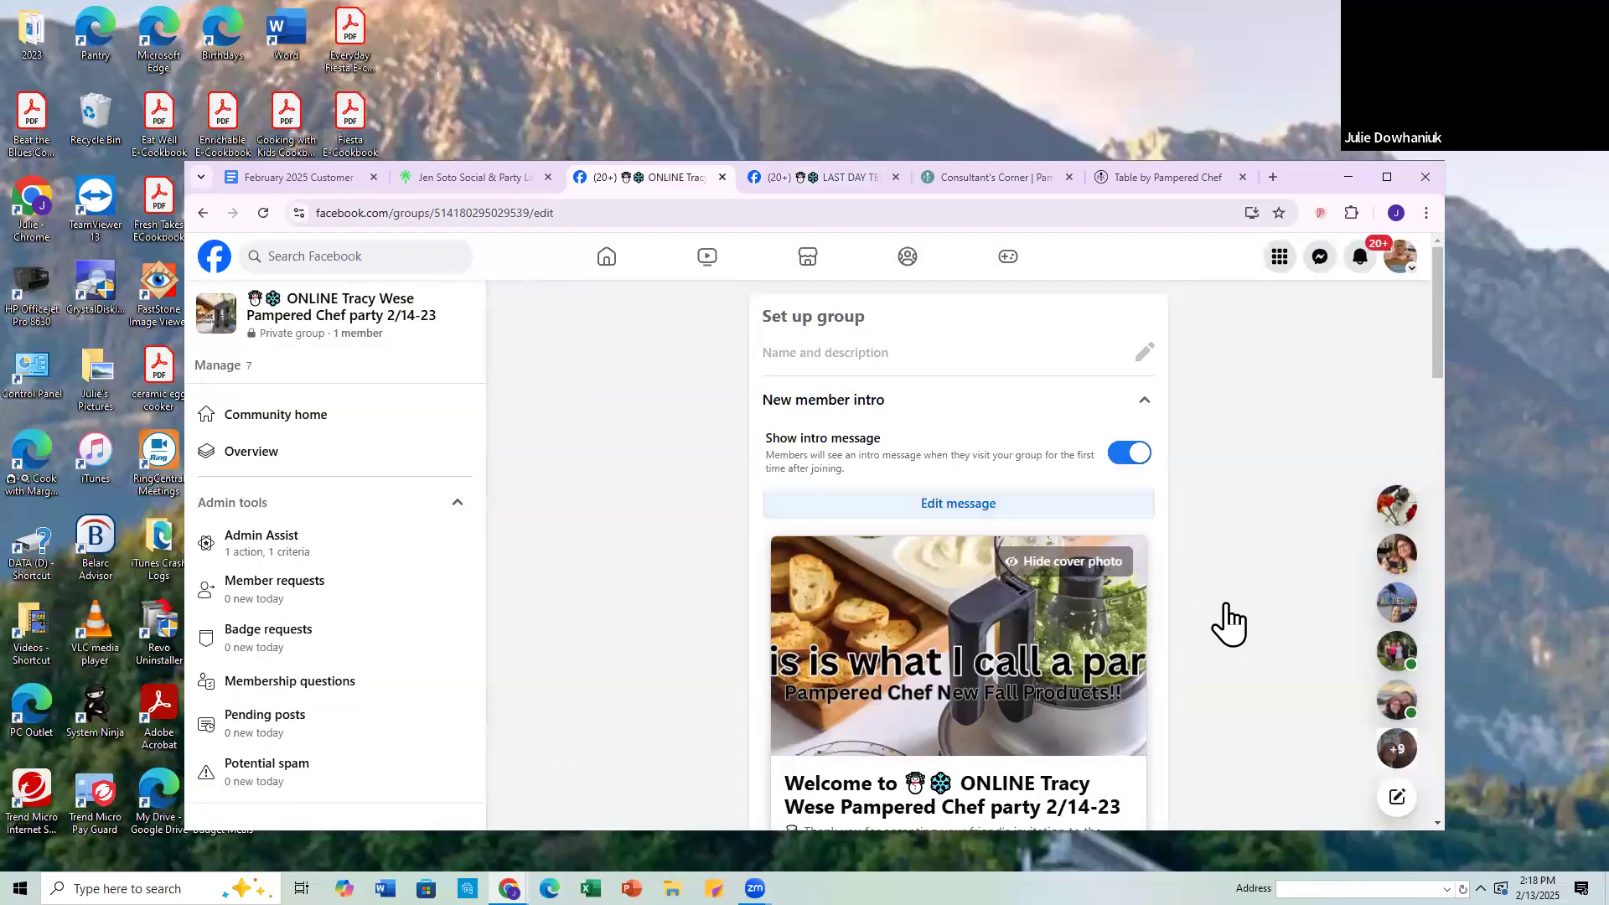
Step: Review the preview of the published intro message and collapse the new member intro section
{"action": "scroll", "coordinate": [1225, 605], "scroll_direction": "down", "scroll_amount": 2}
{"action": "scroll", "coordinate": [1223, 622], "scroll_direction": "down", "scroll_amount": 2}
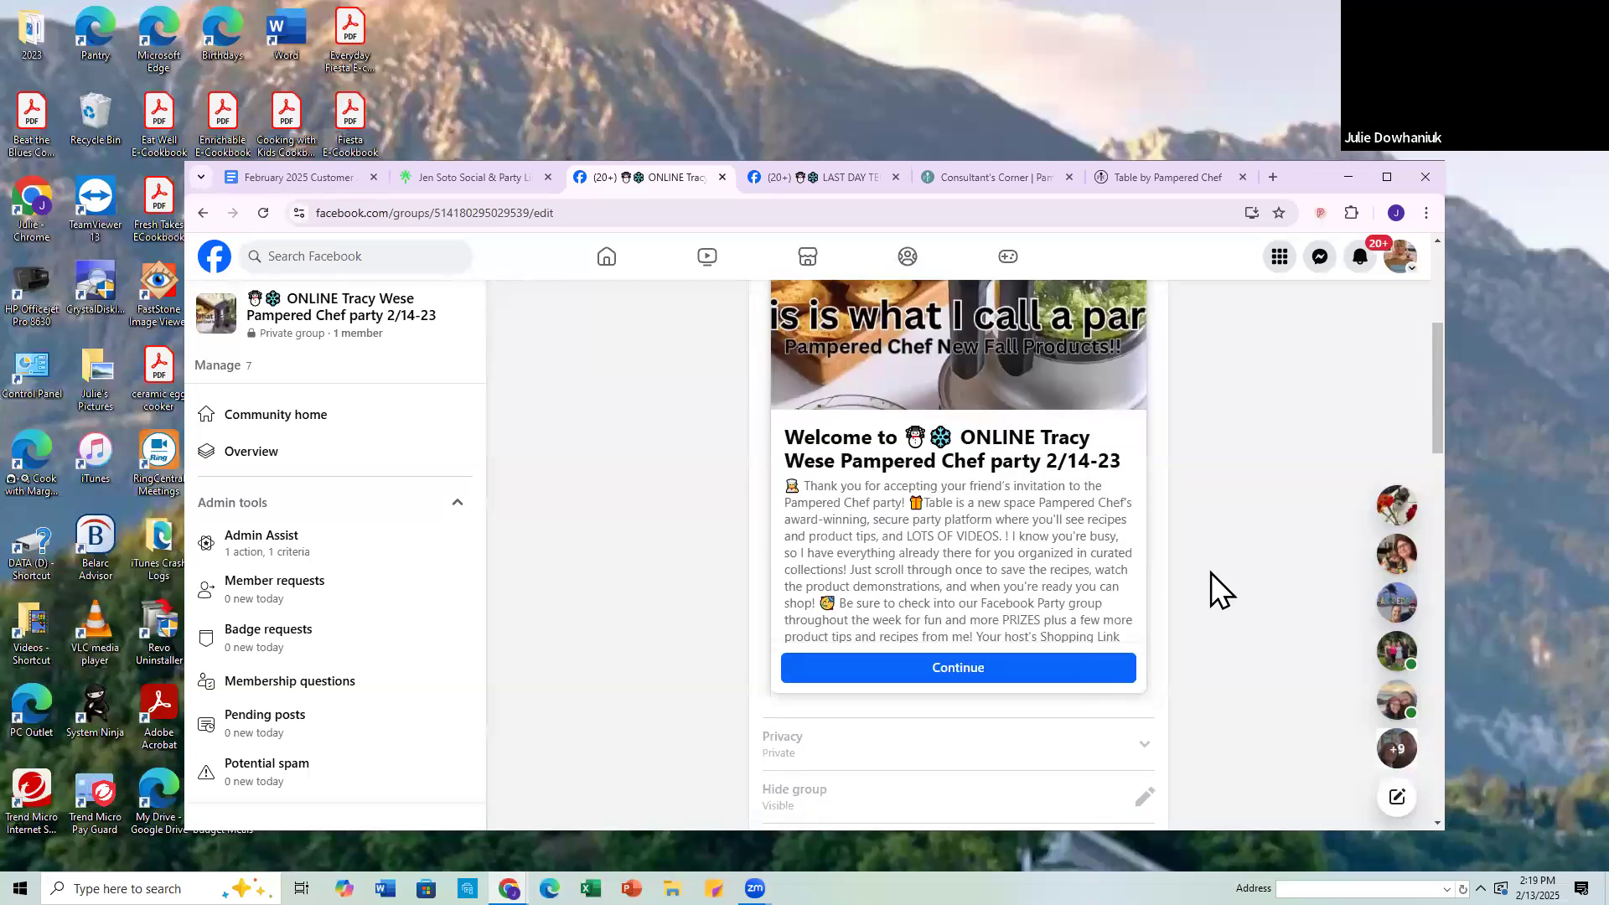
{"action": "scroll", "coordinate": [1210, 571], "scroll_direction": "up", "scroll_amount": 4}
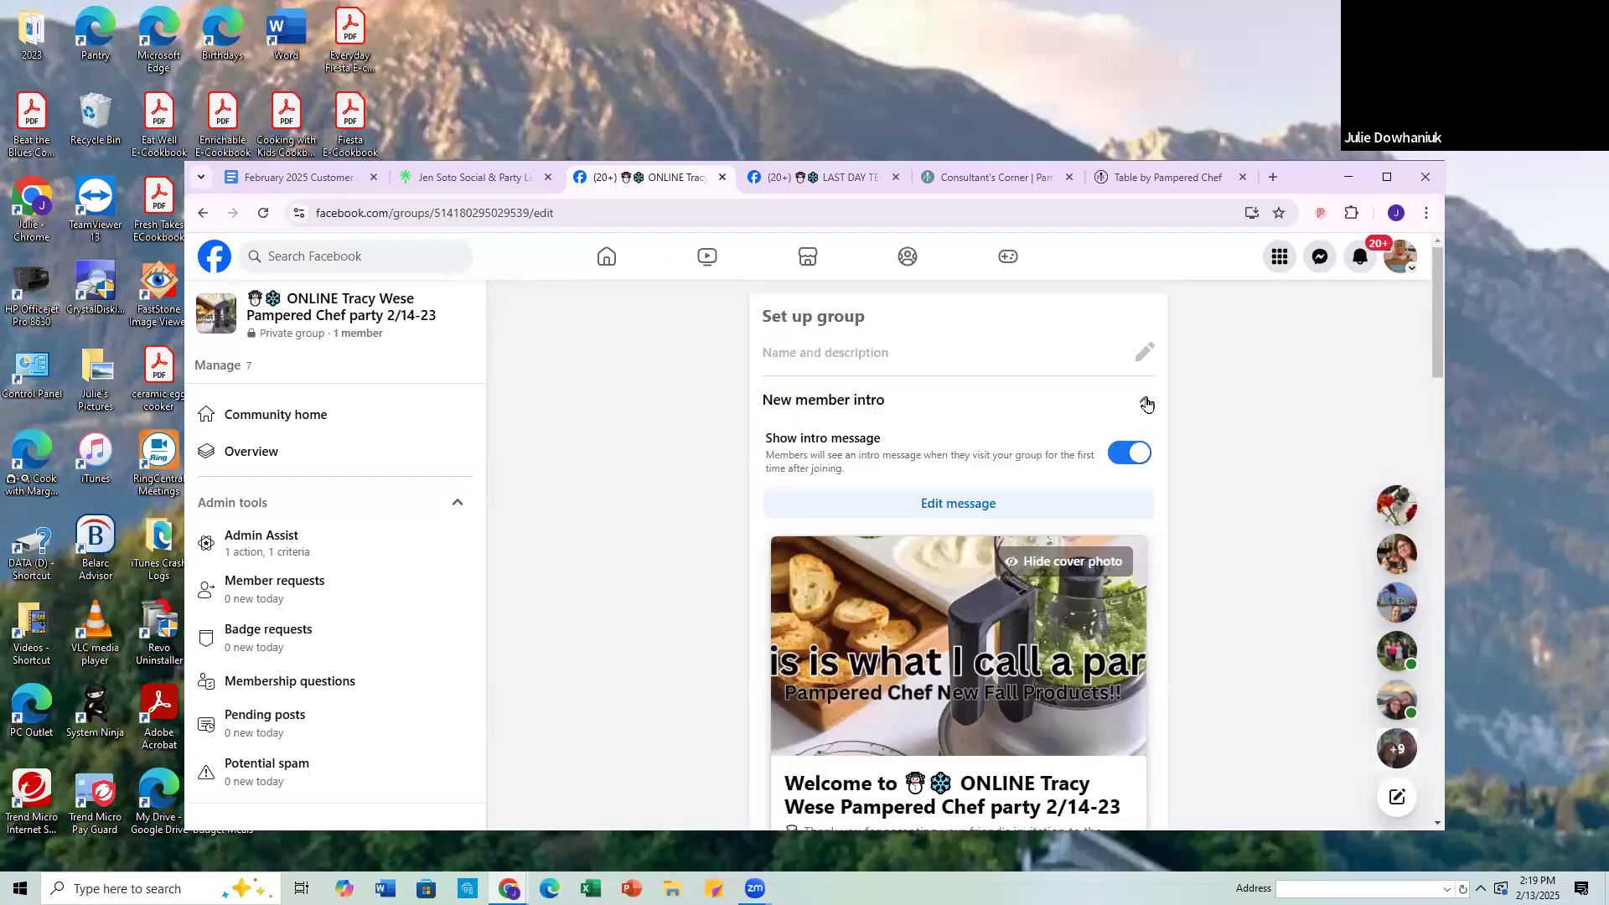
{"action": "left_click", "coordinate": [1146, 404]}
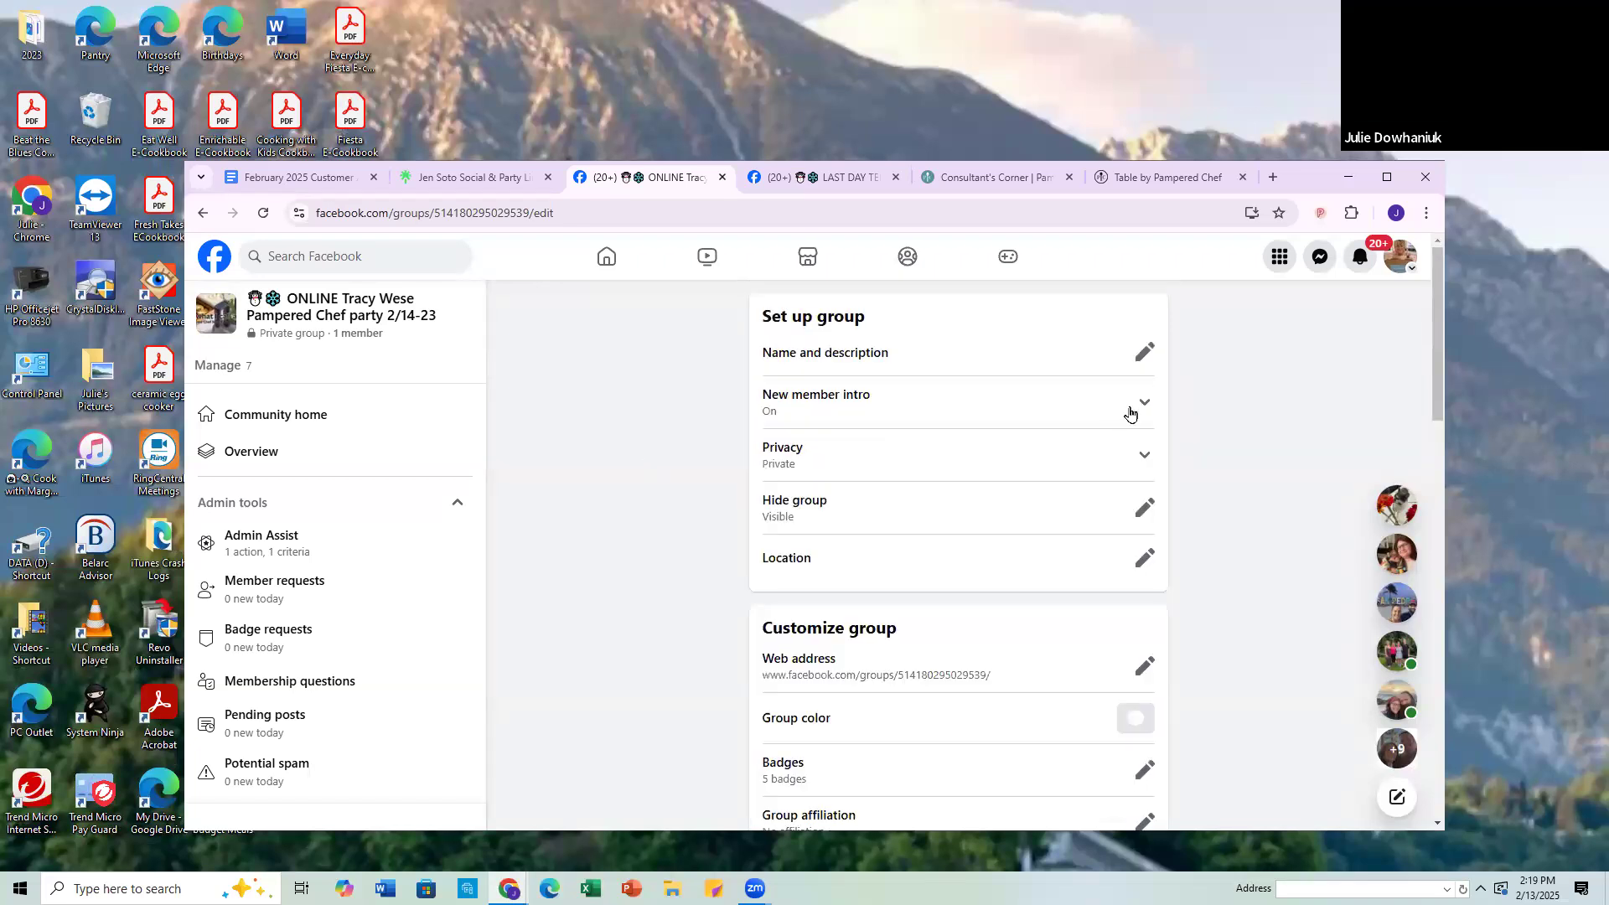
Step: Set the group's primary color to the custom olive green with its cream accent color and save it
{"action": "scroll", "coordinate": [850, 660], "scroll_direction": "down", "scroll_amount": 2}
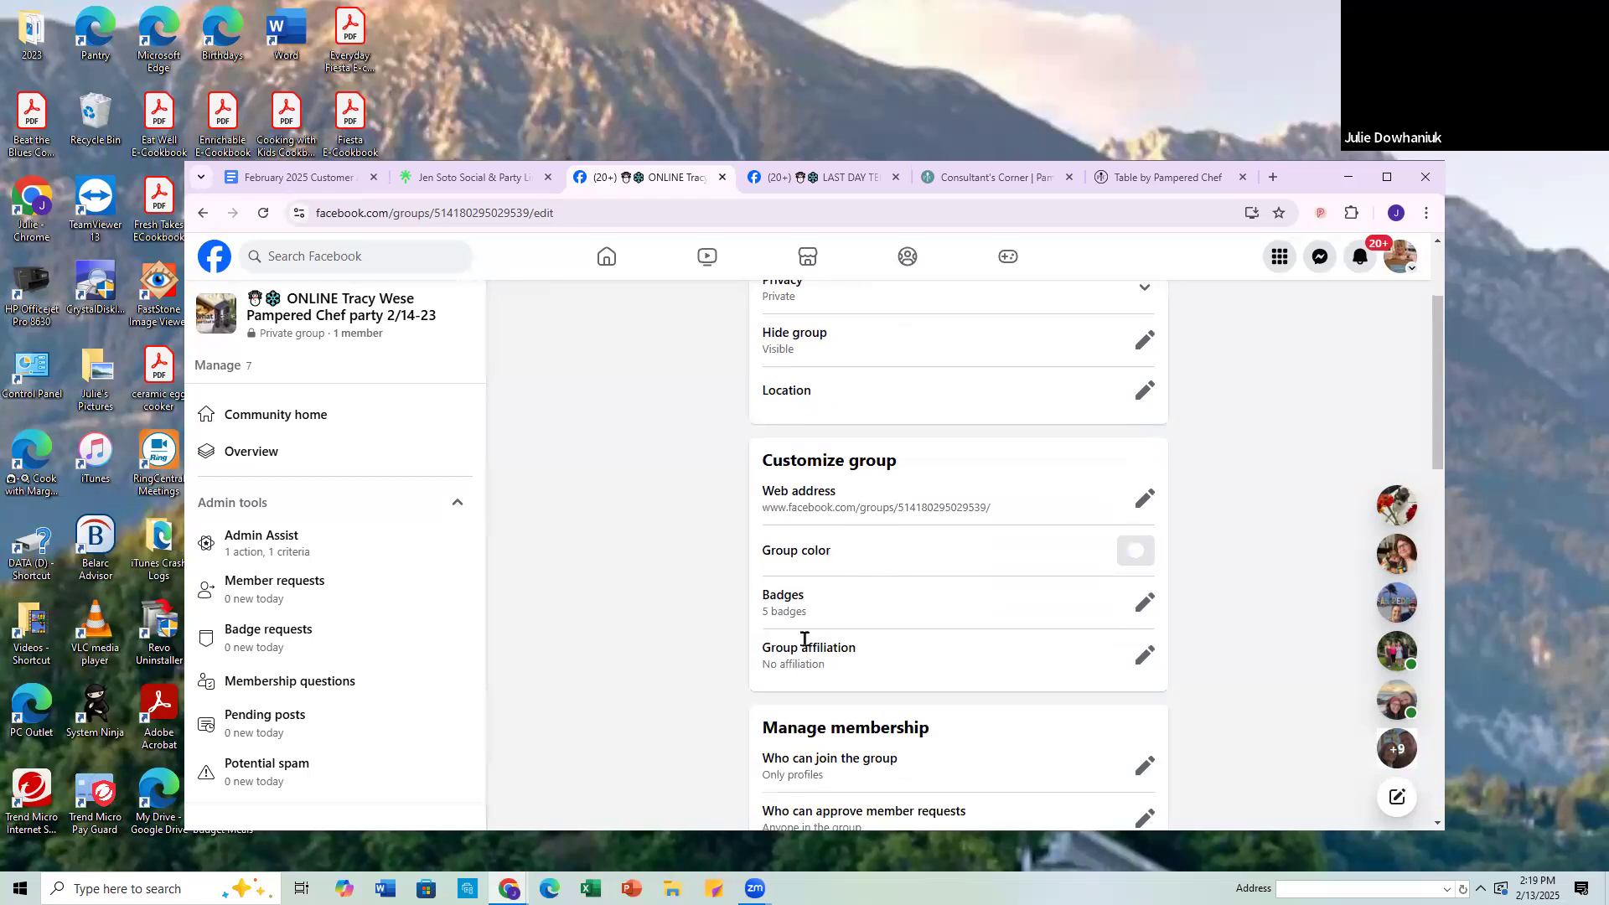
{"action": "left_click", "coordinate": [1135, 551]}
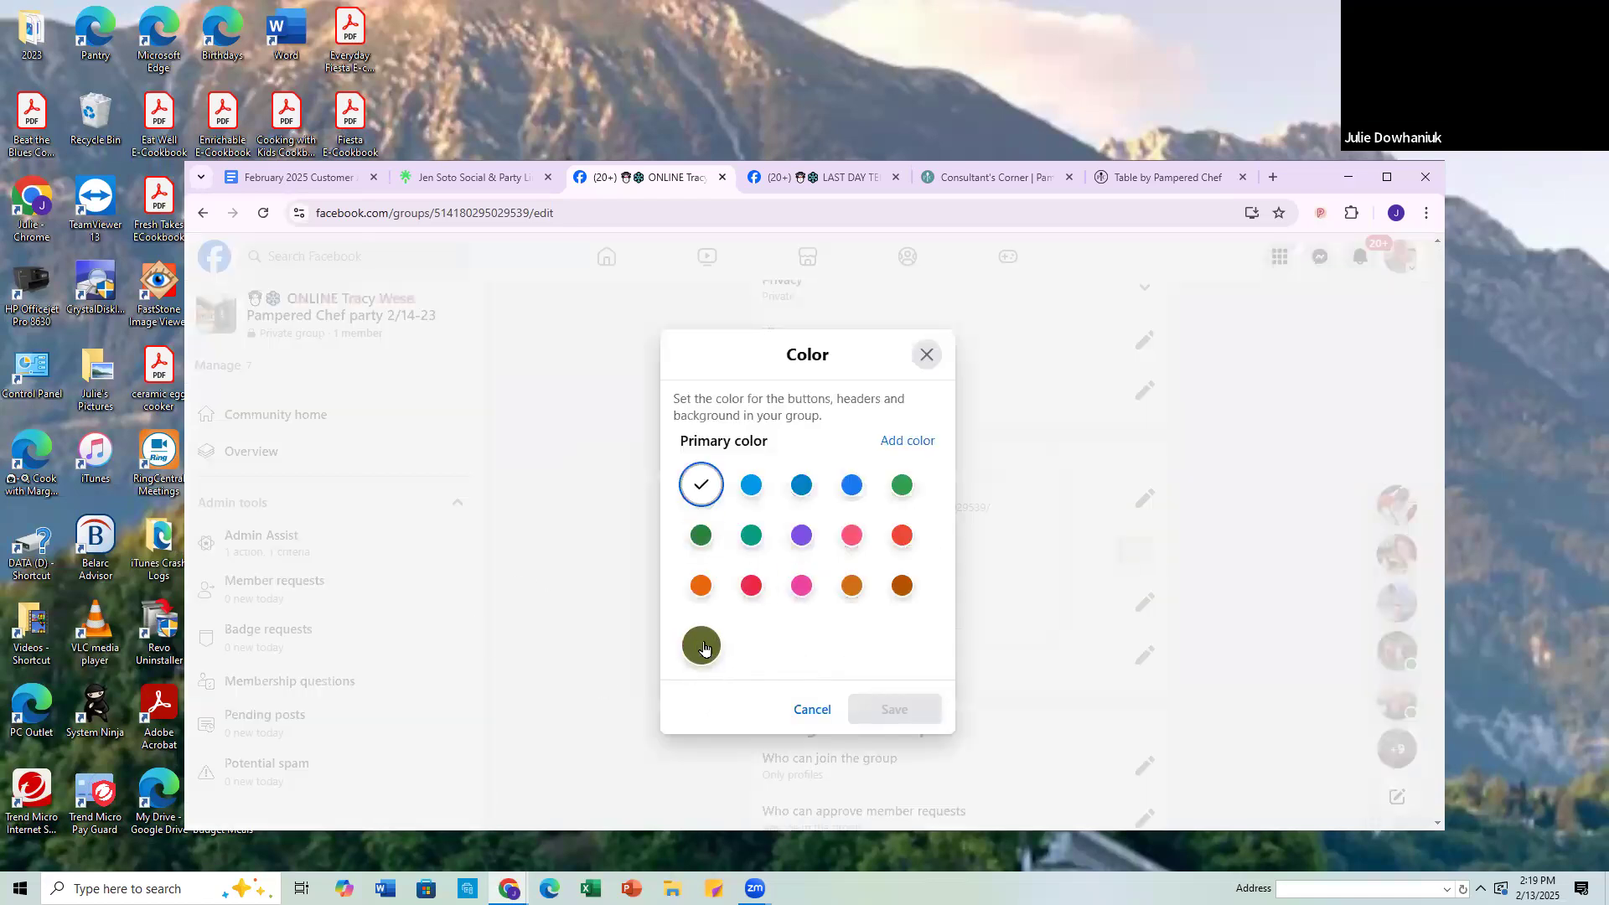
{"action": "left_click", "coordinate": [702, 645]}
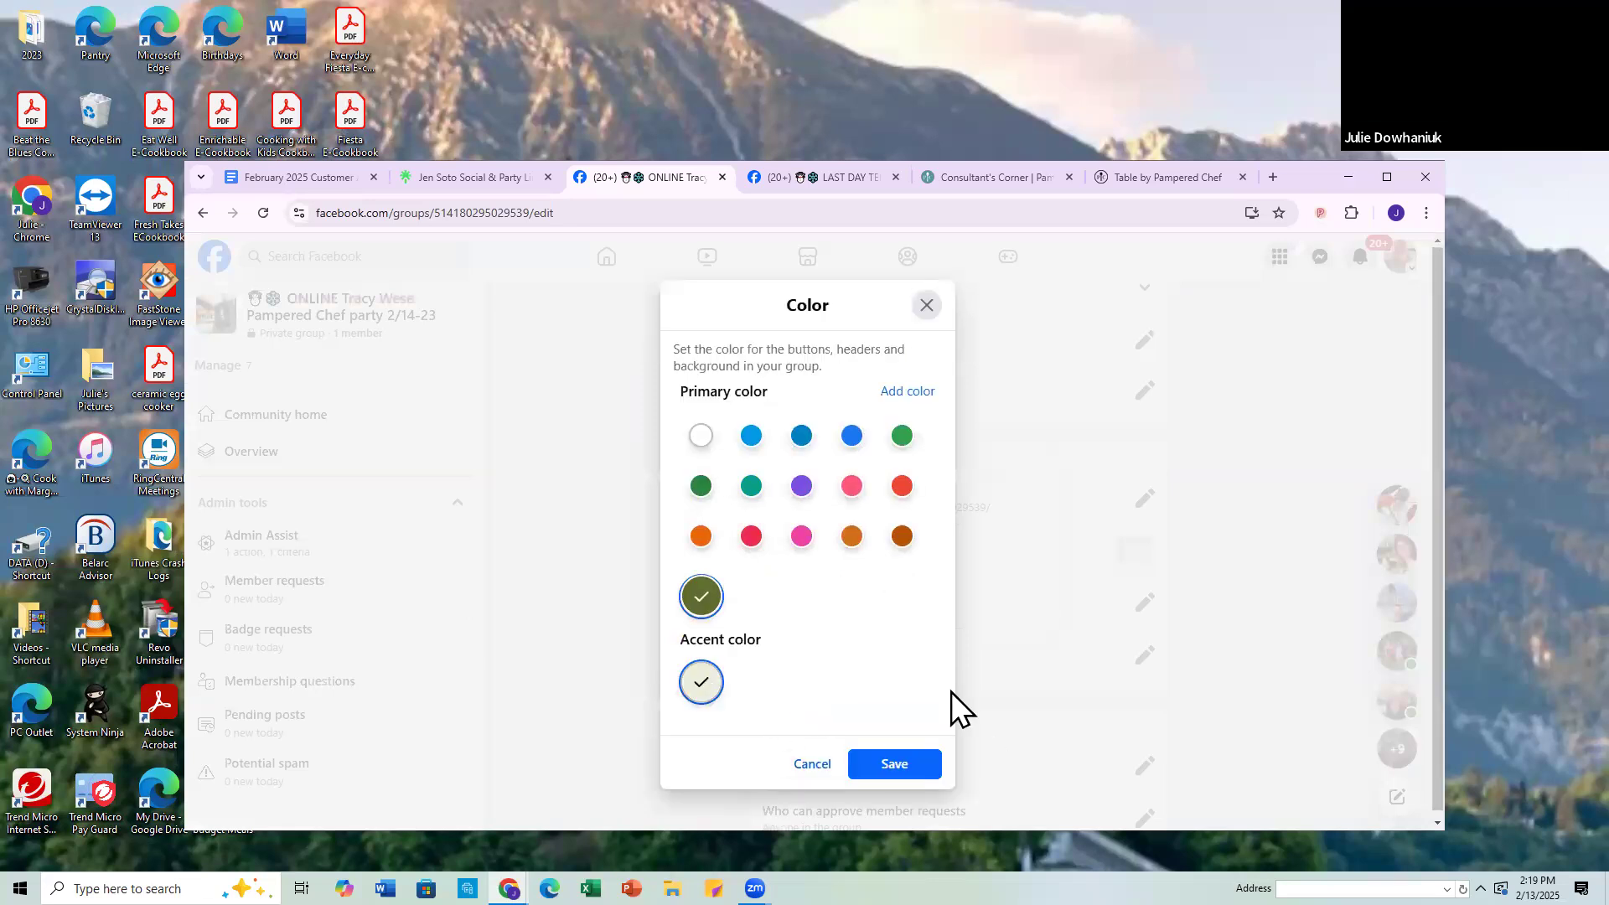
{"action": "left_click", "coordinate": [891, 769]}
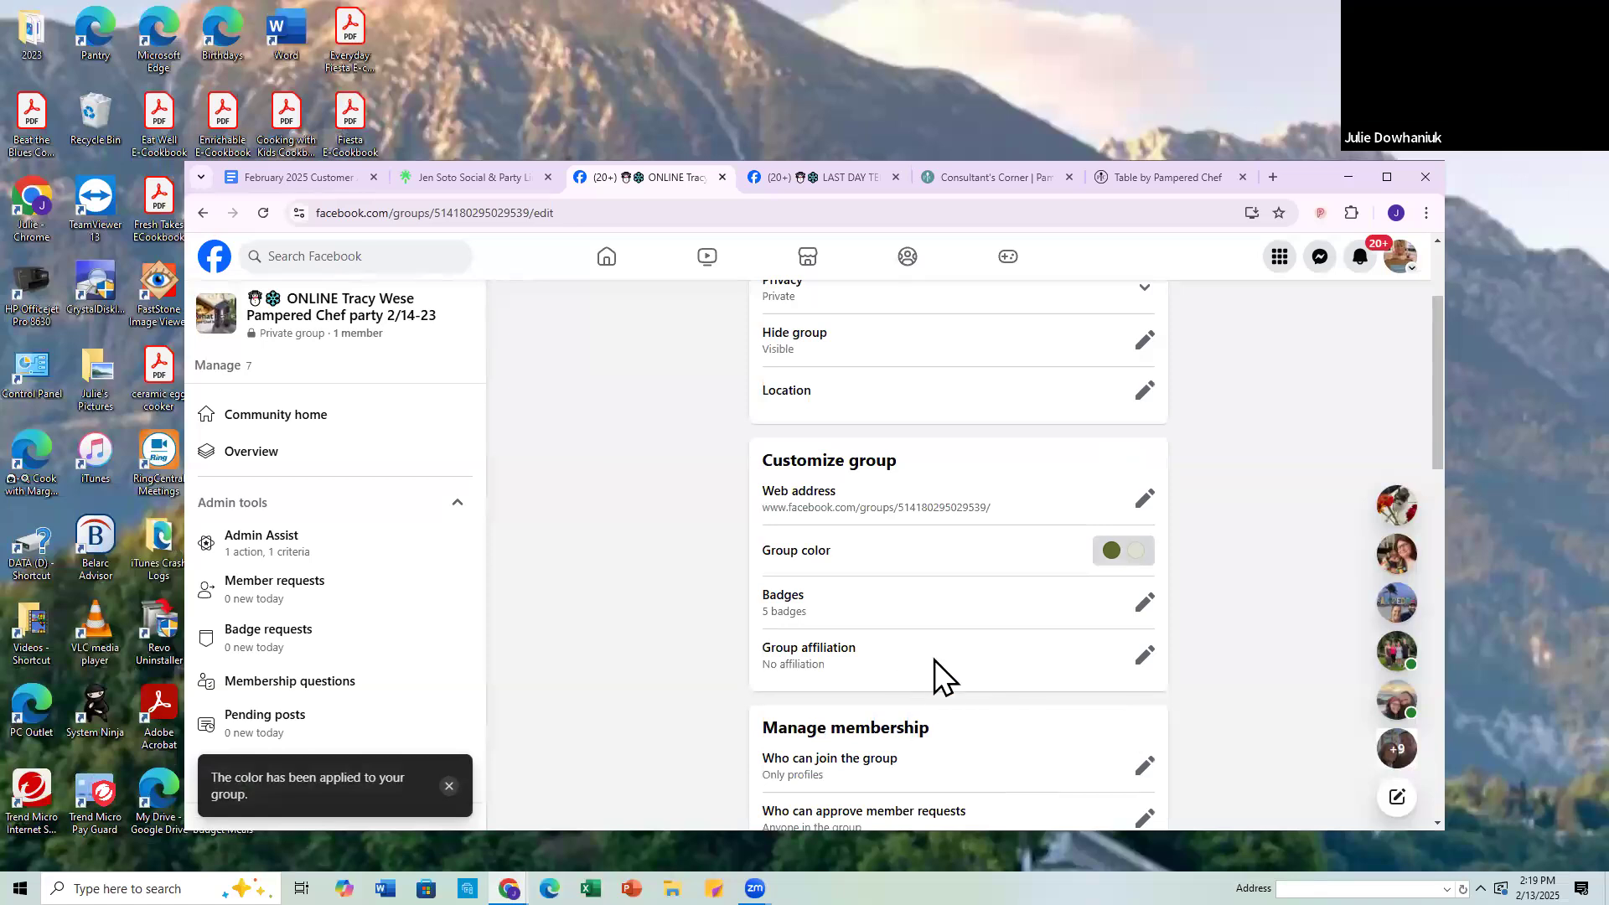
Step: Set who can join the group to Profiles and Pages and save the setting
{"action": "scroll", "coordinate": [835, 602], "scroll_direction": "down", "scroll_amount": 2}
{"action": "scroll", "coordinate": [837, 602], "scroll_direction": "down", "scroll_amount": 1}
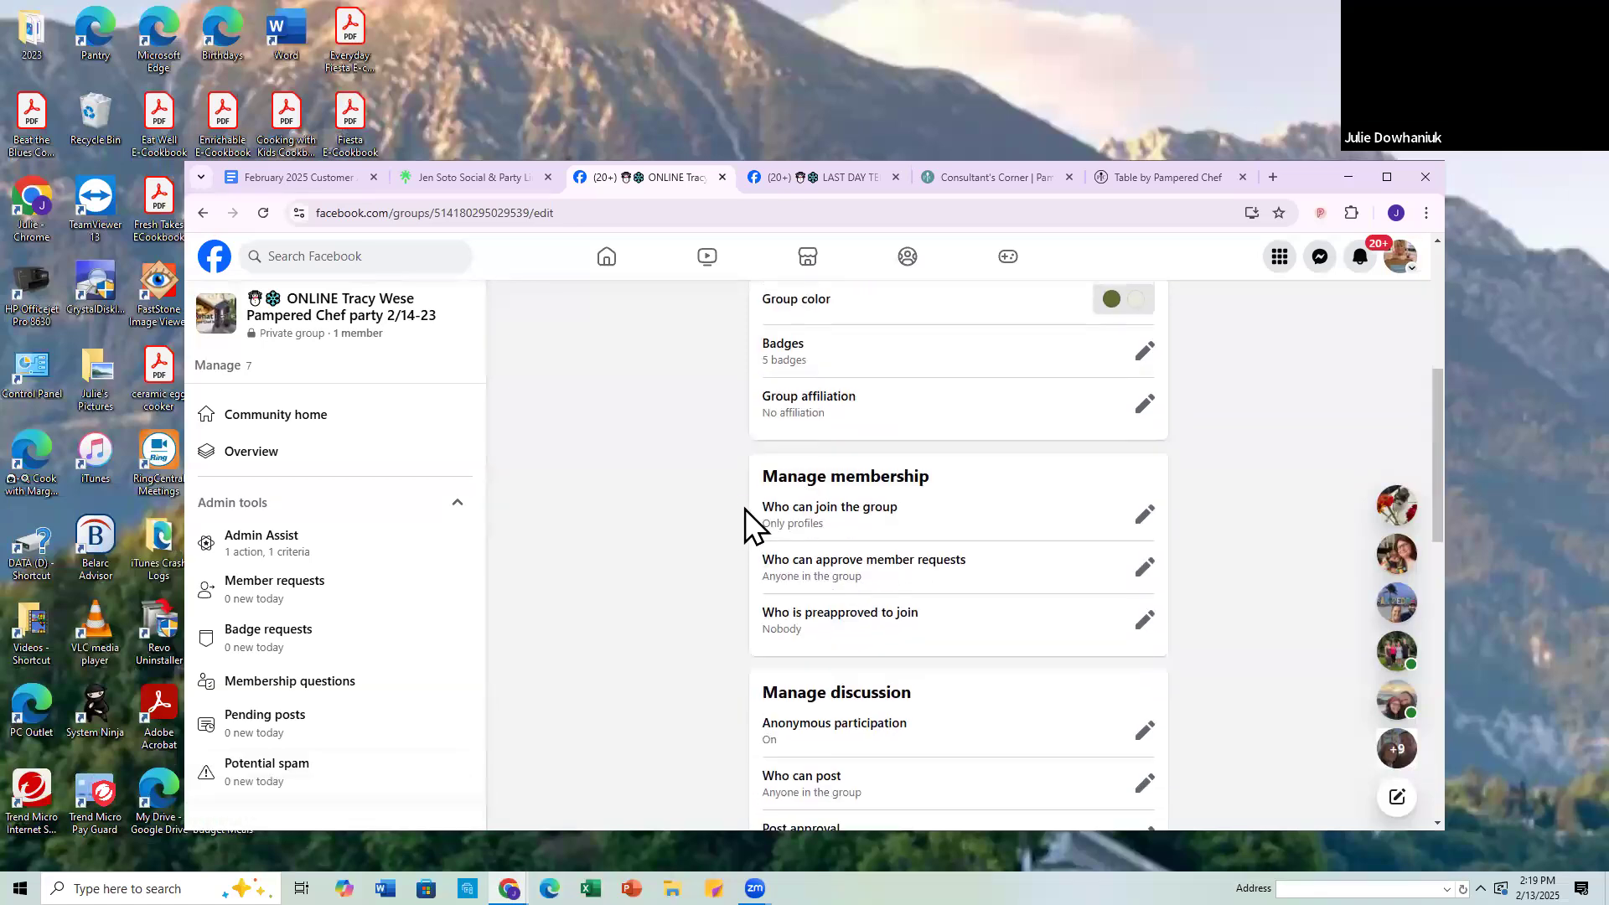
{"action": "left_click", "coordinate": [1143, 514]}
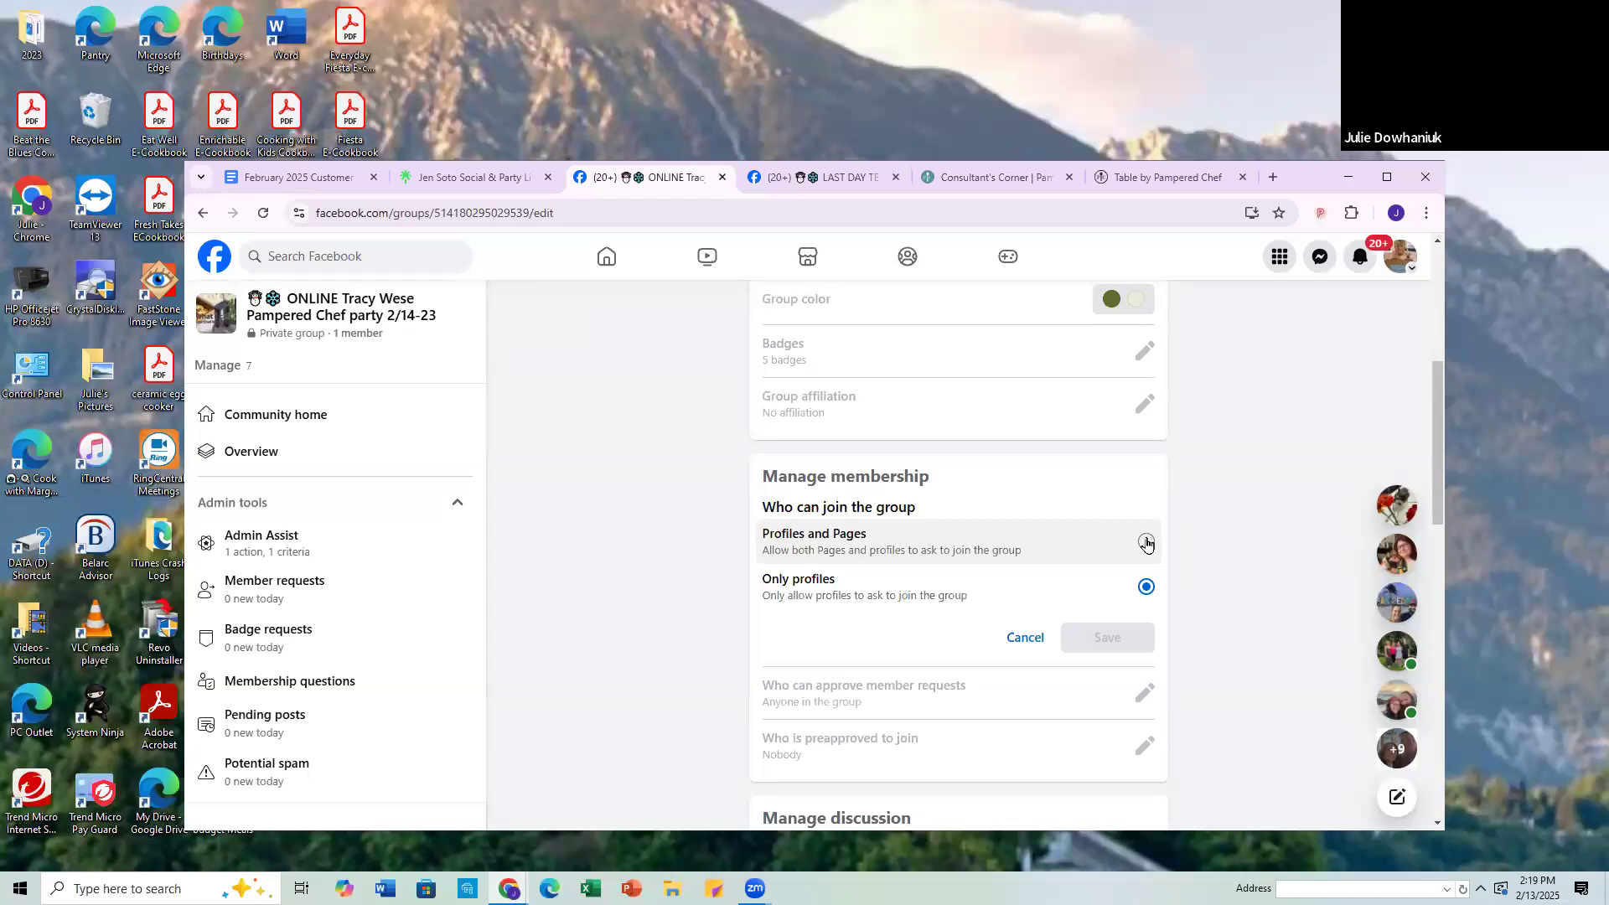
{"action": "left_click", "coordinate": [1147, 543]}
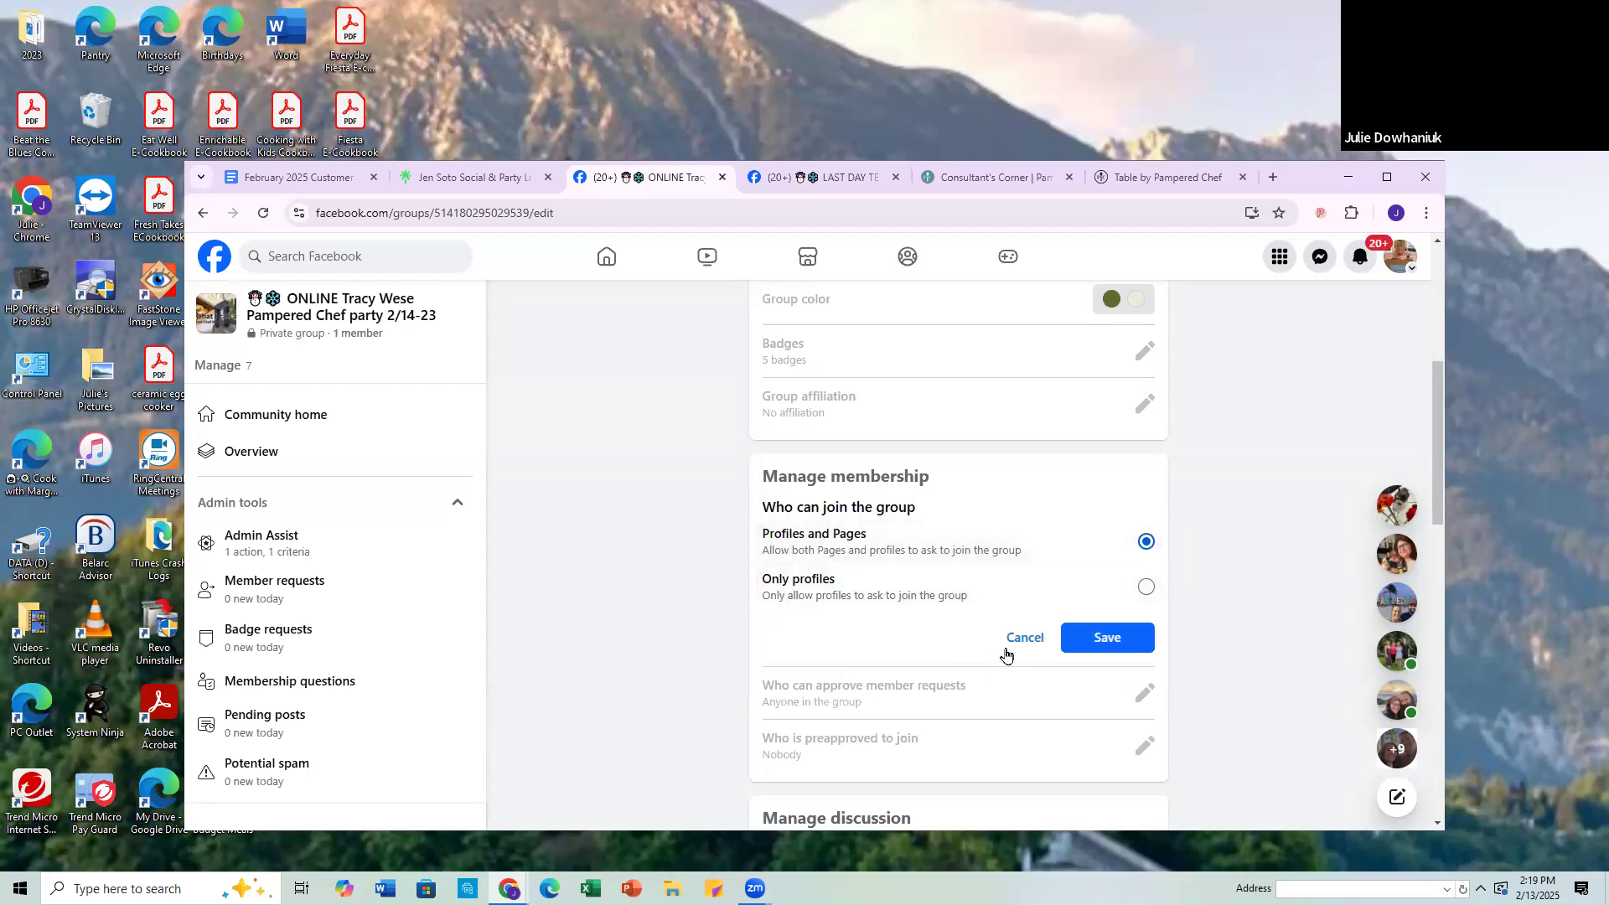
{"action": "left_click", "coordinate": [1108, 639]}
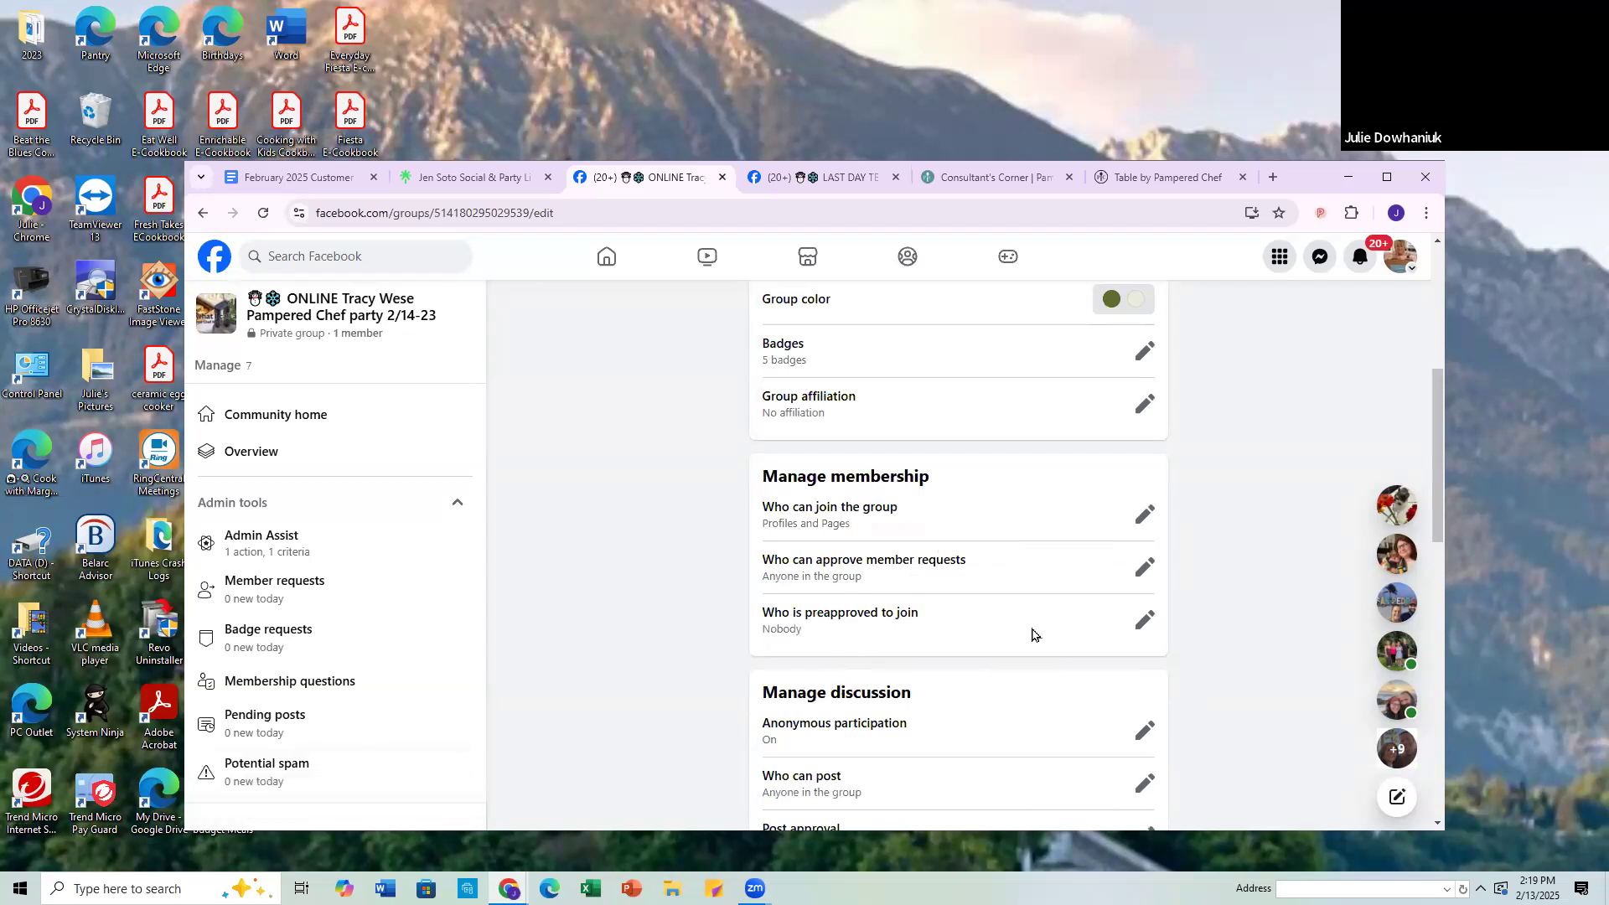
Step: Look at the membership preapproval options without choosing any and review the group's discussion settings
{"action": "left_click", "coordinate": [1147, 620]}
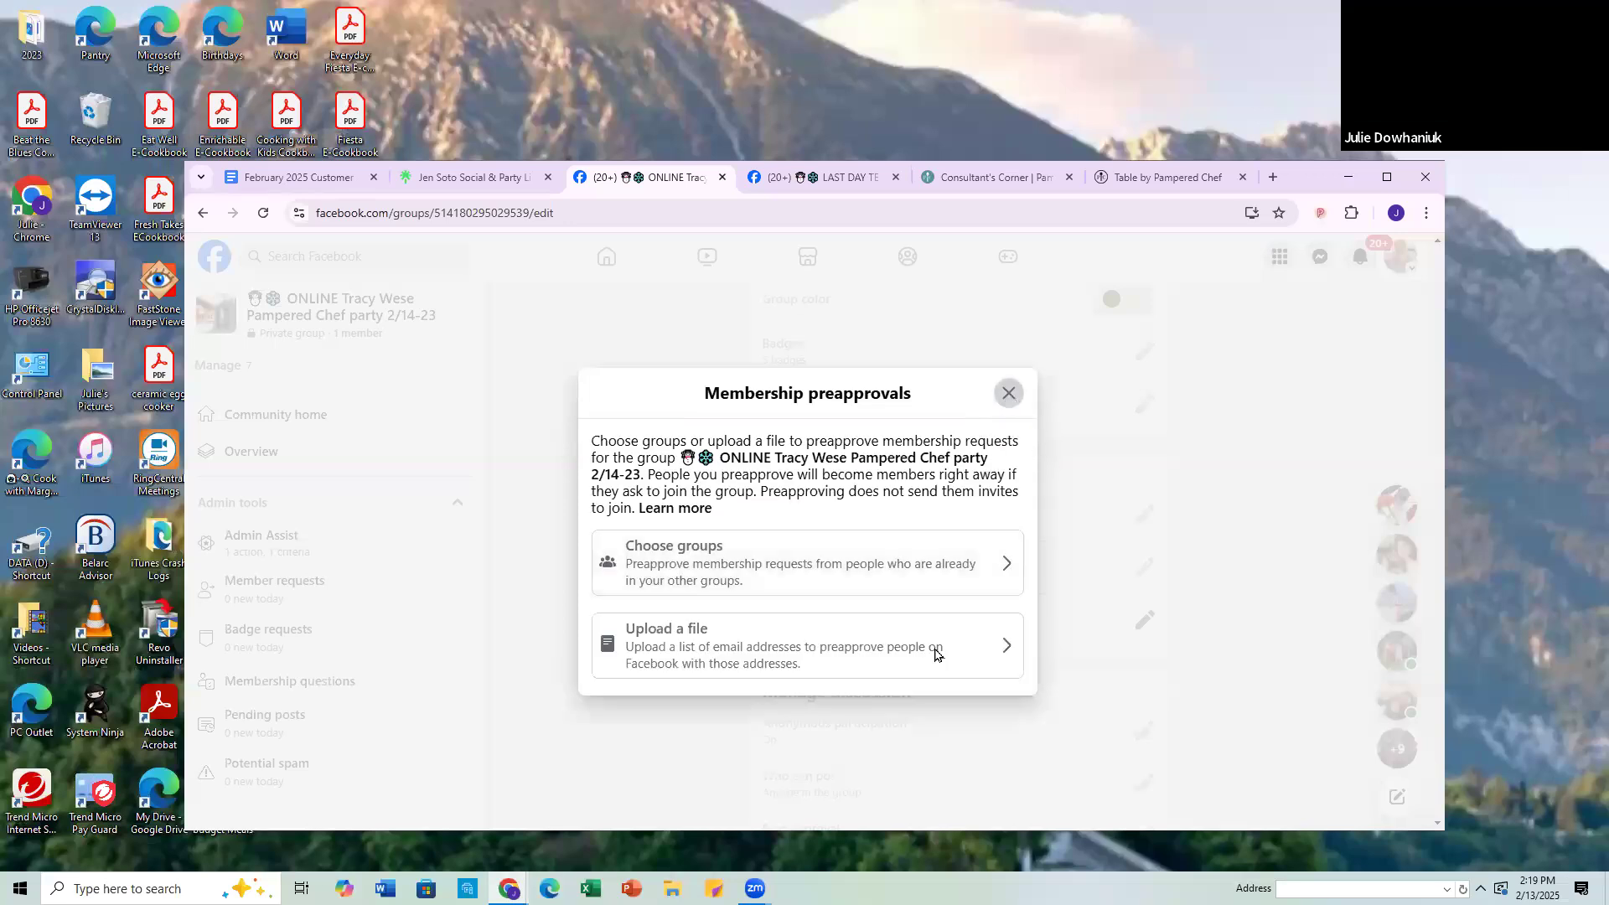
{"action": "key", "text": "Escape"}
{"action": "scroll", "coordinate": [871, 736], "scroll_direction": "down", "scroll_amount": 10}
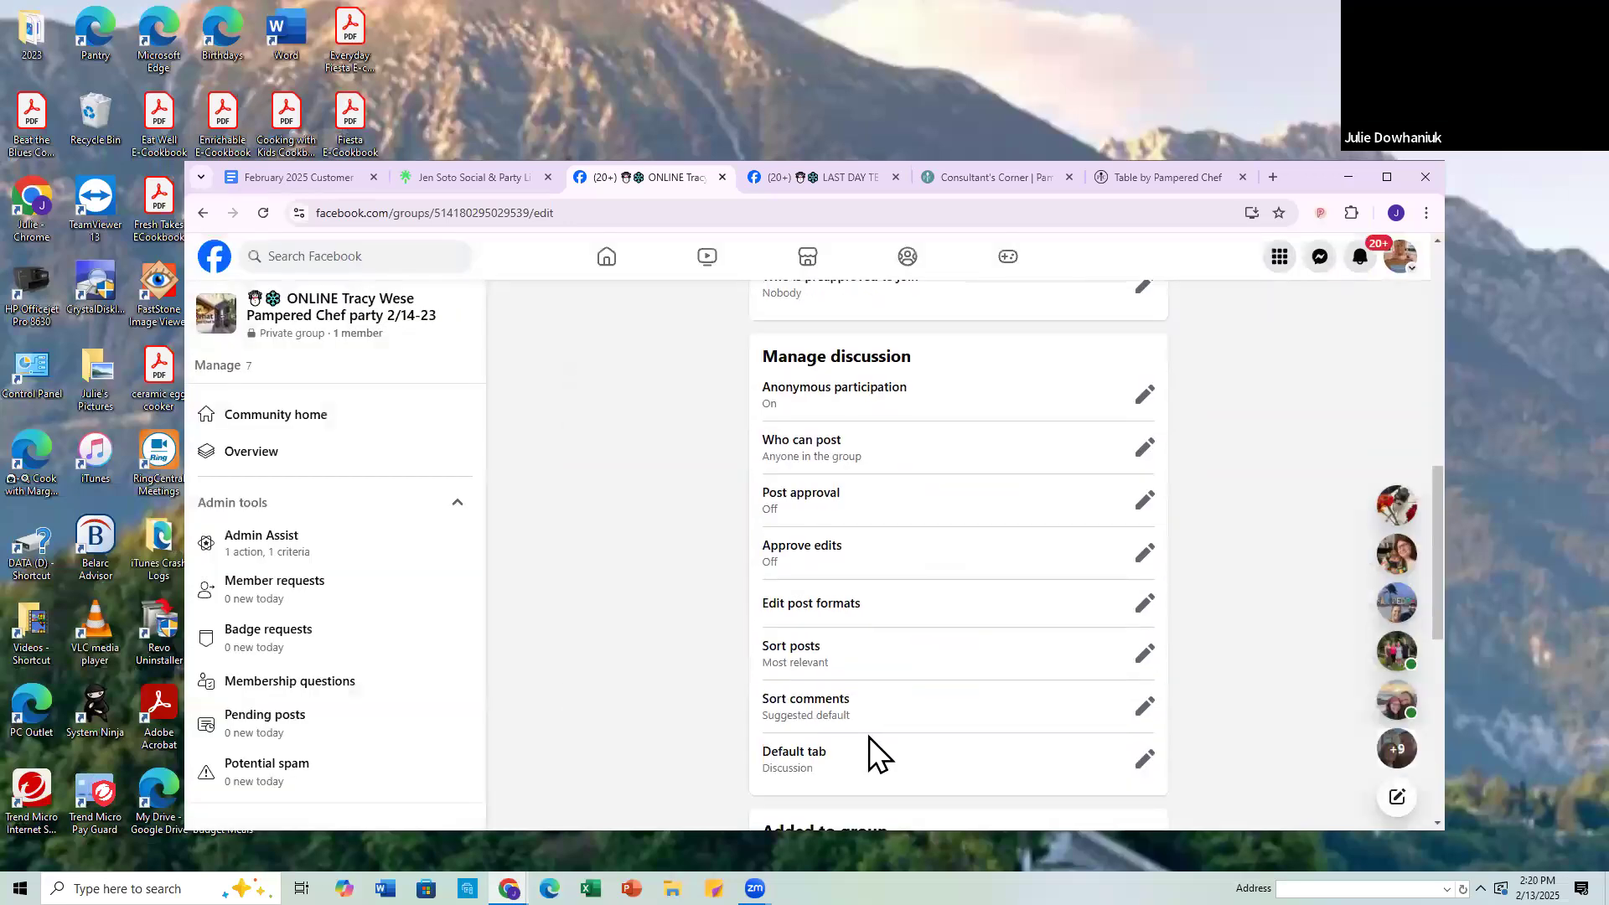
{"action": "scroll", "coordinate": [825, 683], "scroll_direction": "up", "scroll_amount": 10}
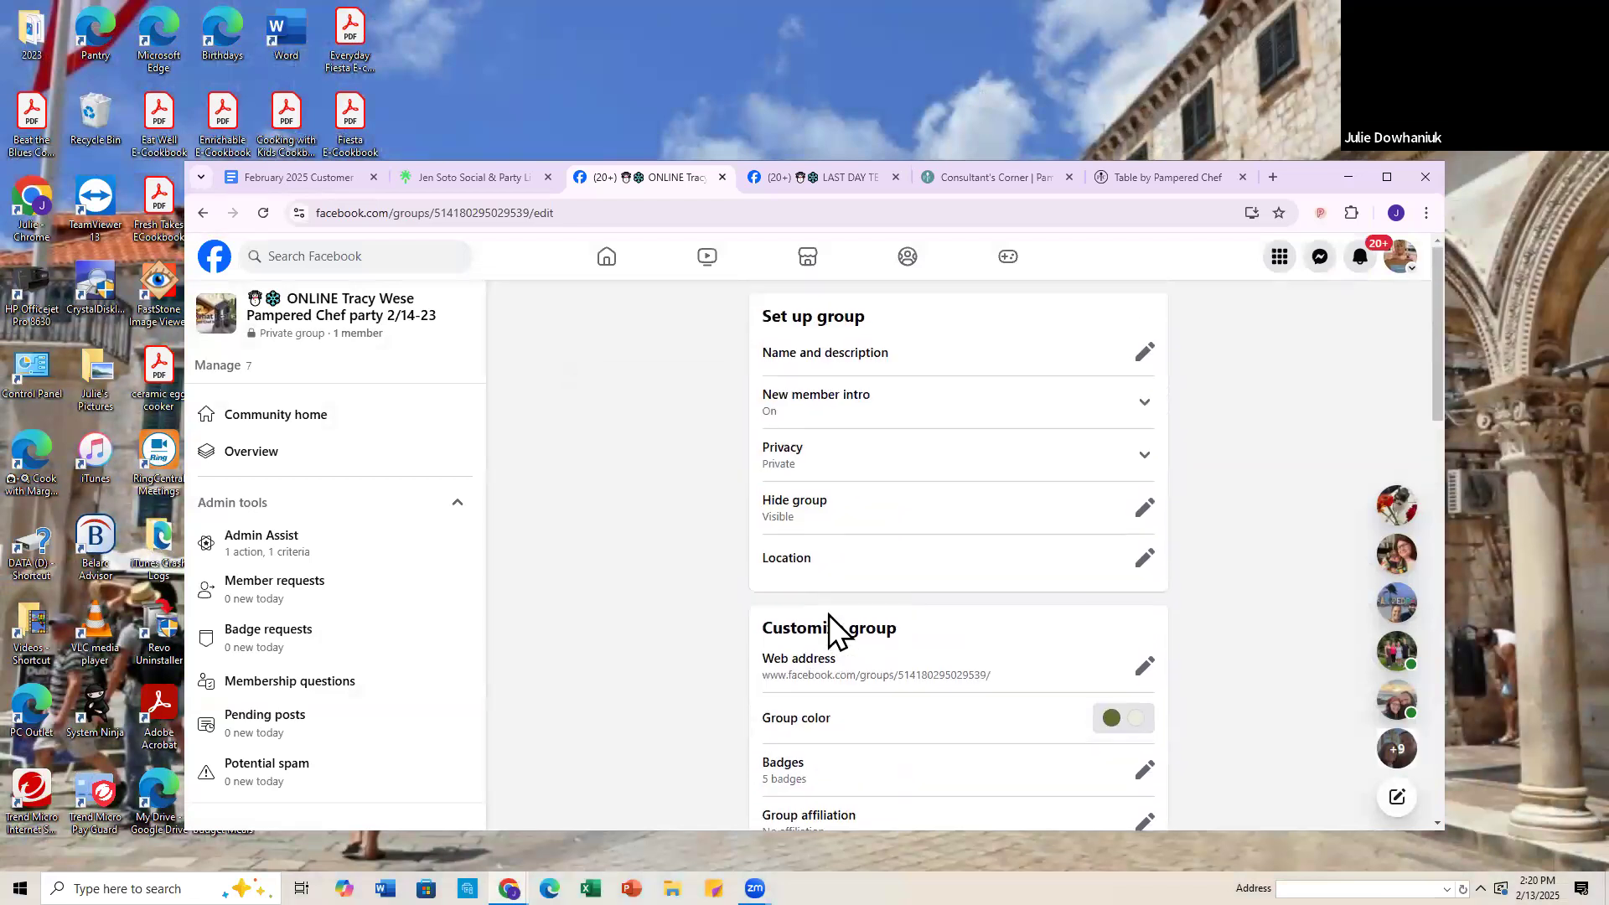
Step: From the group's community home, switch to the Pampered Chef consultant Page profile and request to join the group
{"action": "left_click", "coordinate": [278, 423]}
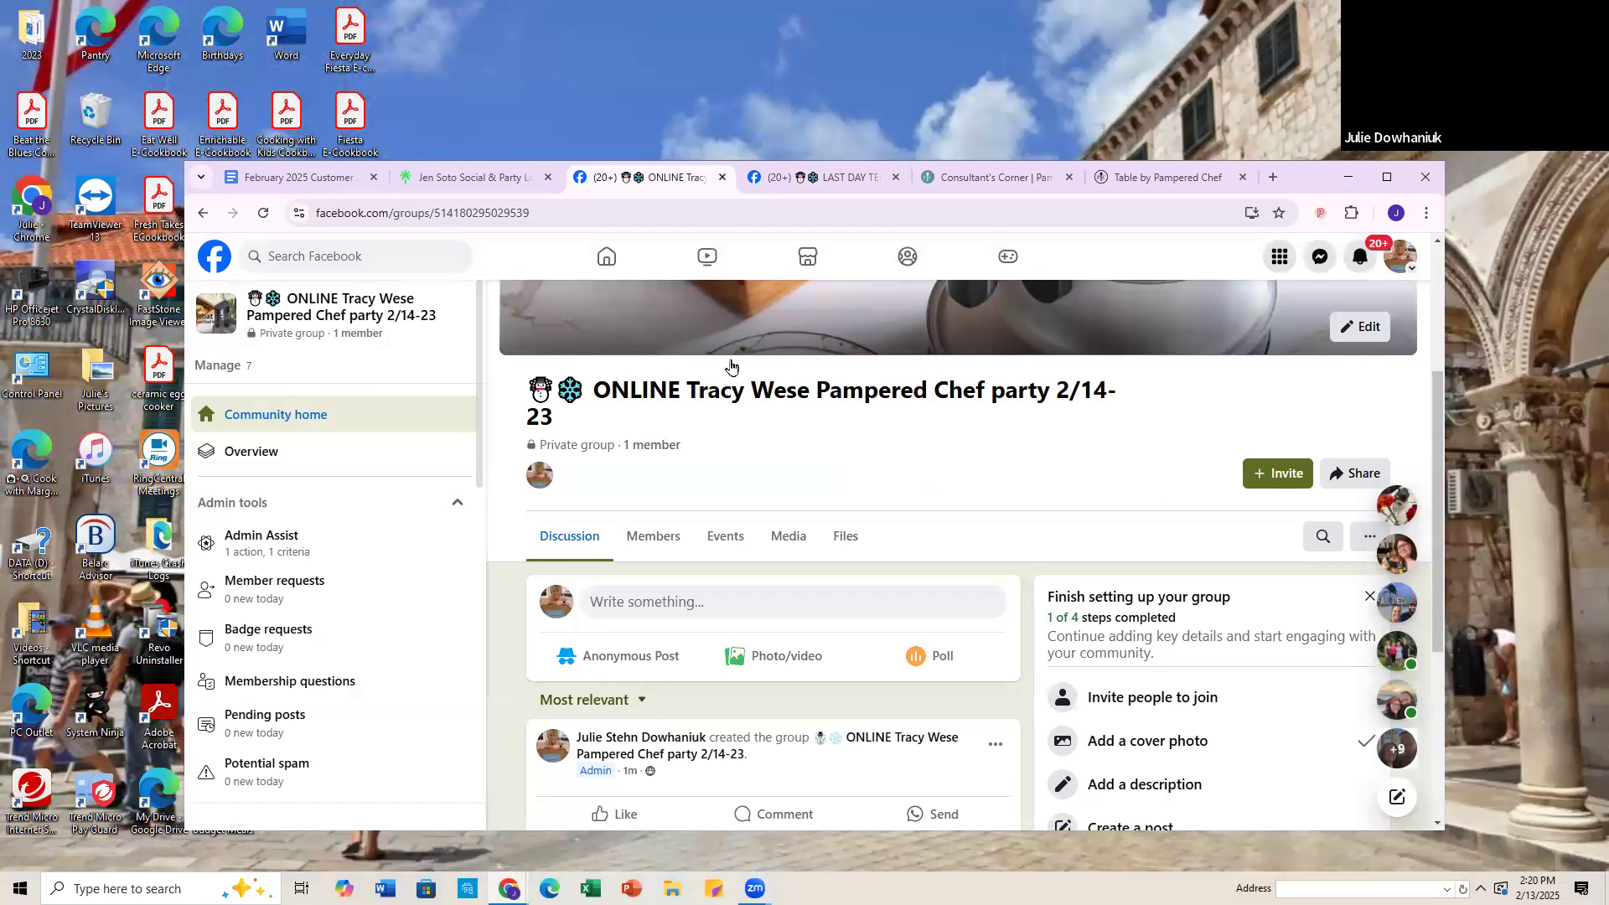
{"action": "scroll", "coordinate": [1354, 381], "scroll_direction": "up", "scroll_amount": 1}
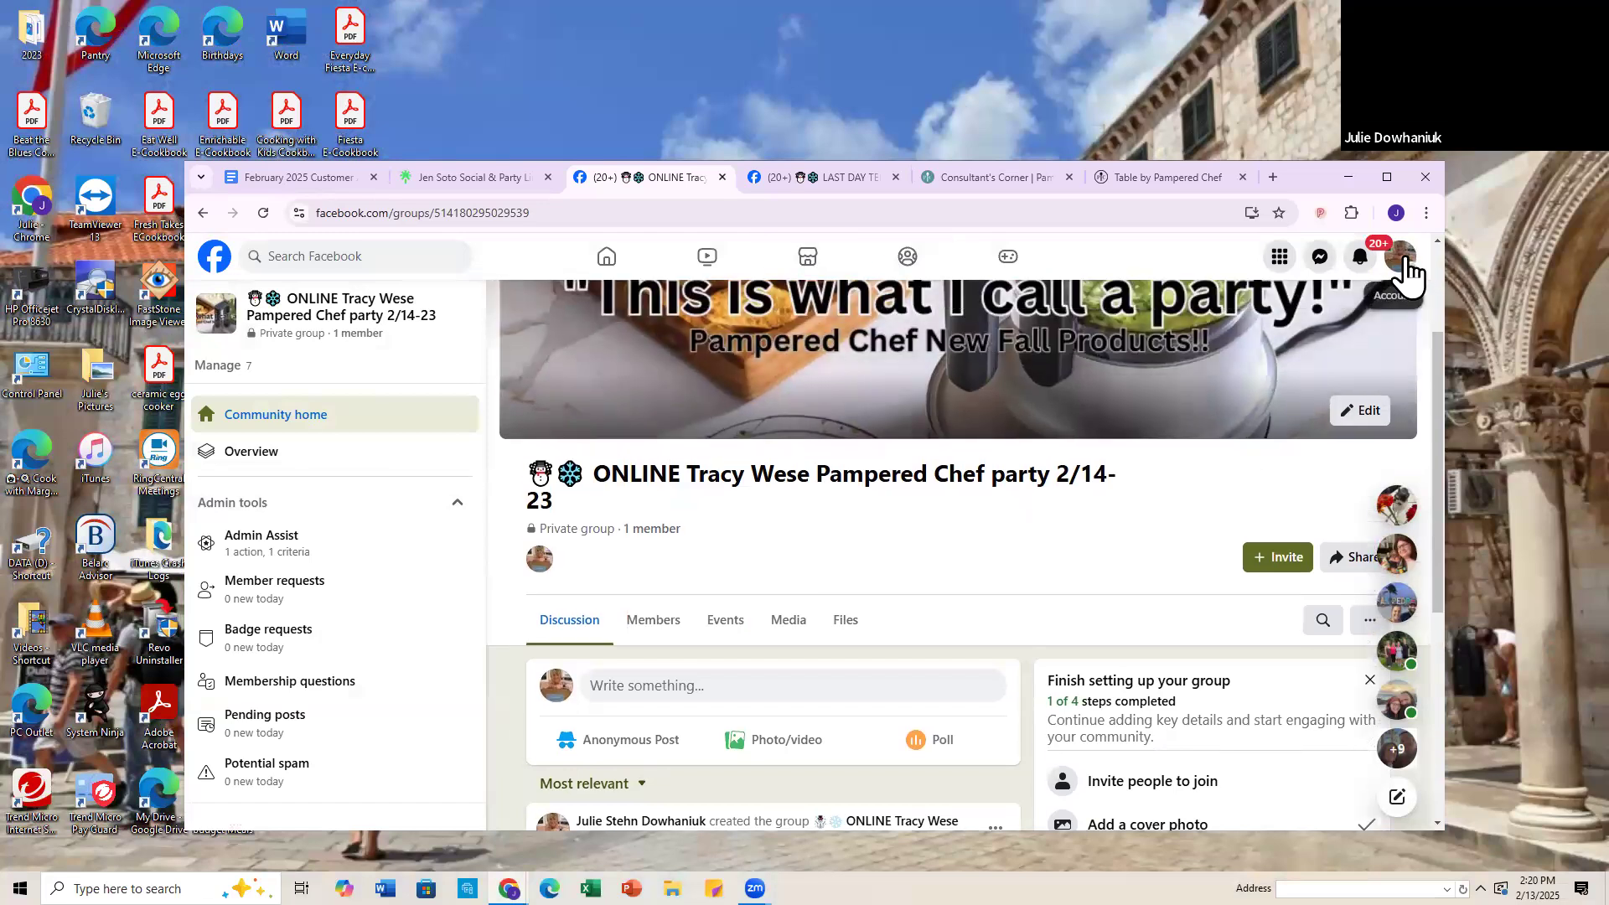
{"action": "left_click", "coordinate": [1408, 272]}
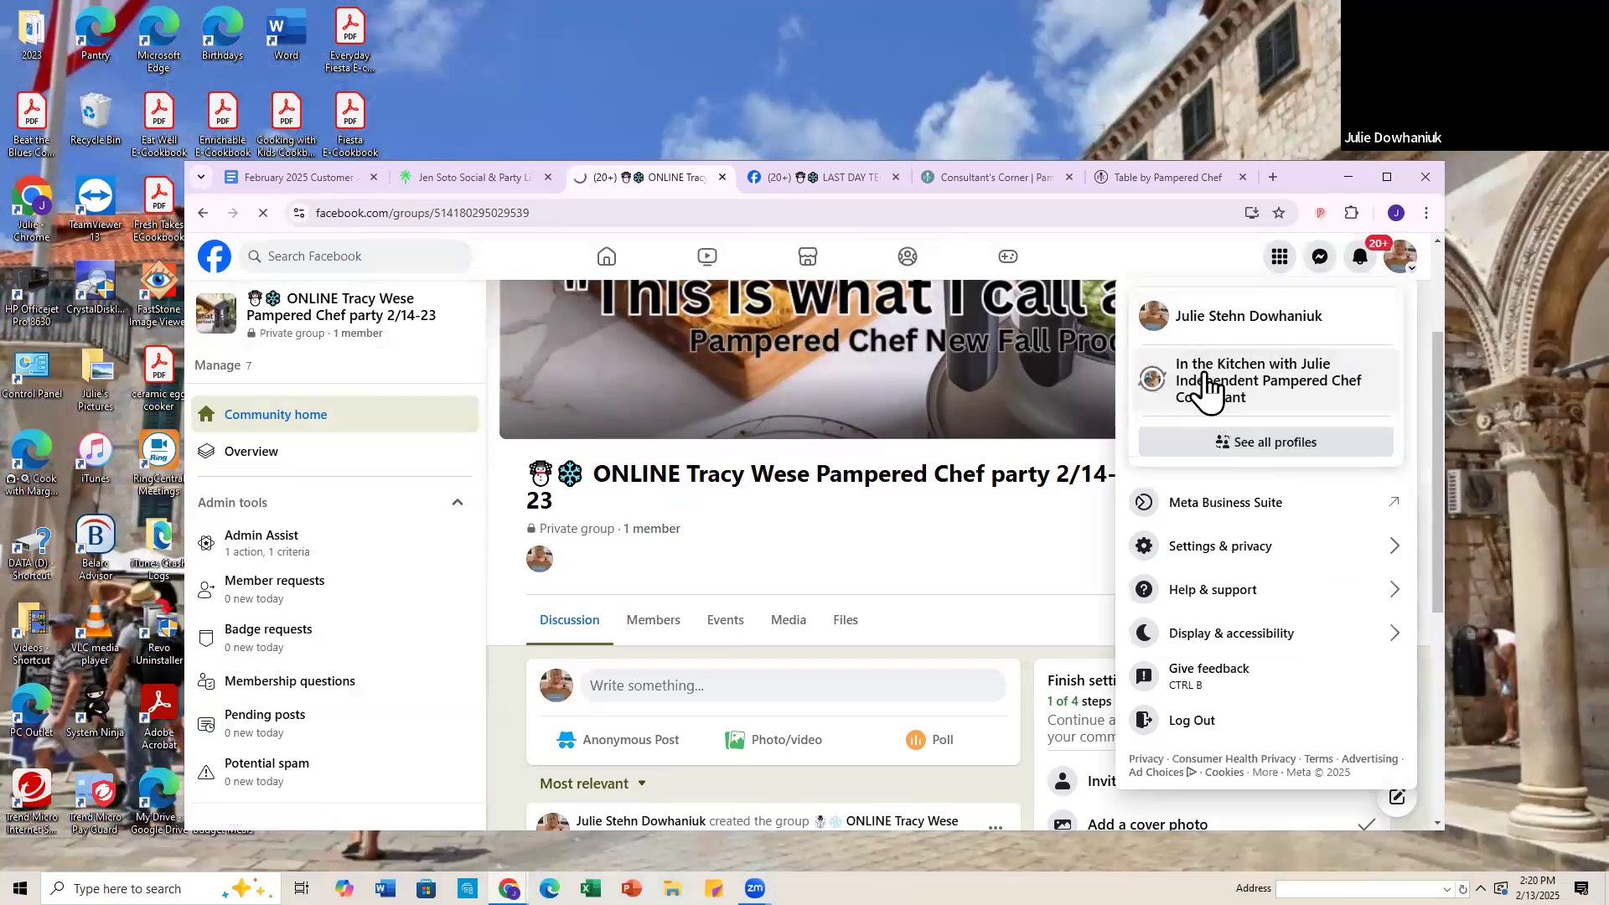
{"action": "left_click", "coordinate": [1209, 377]}
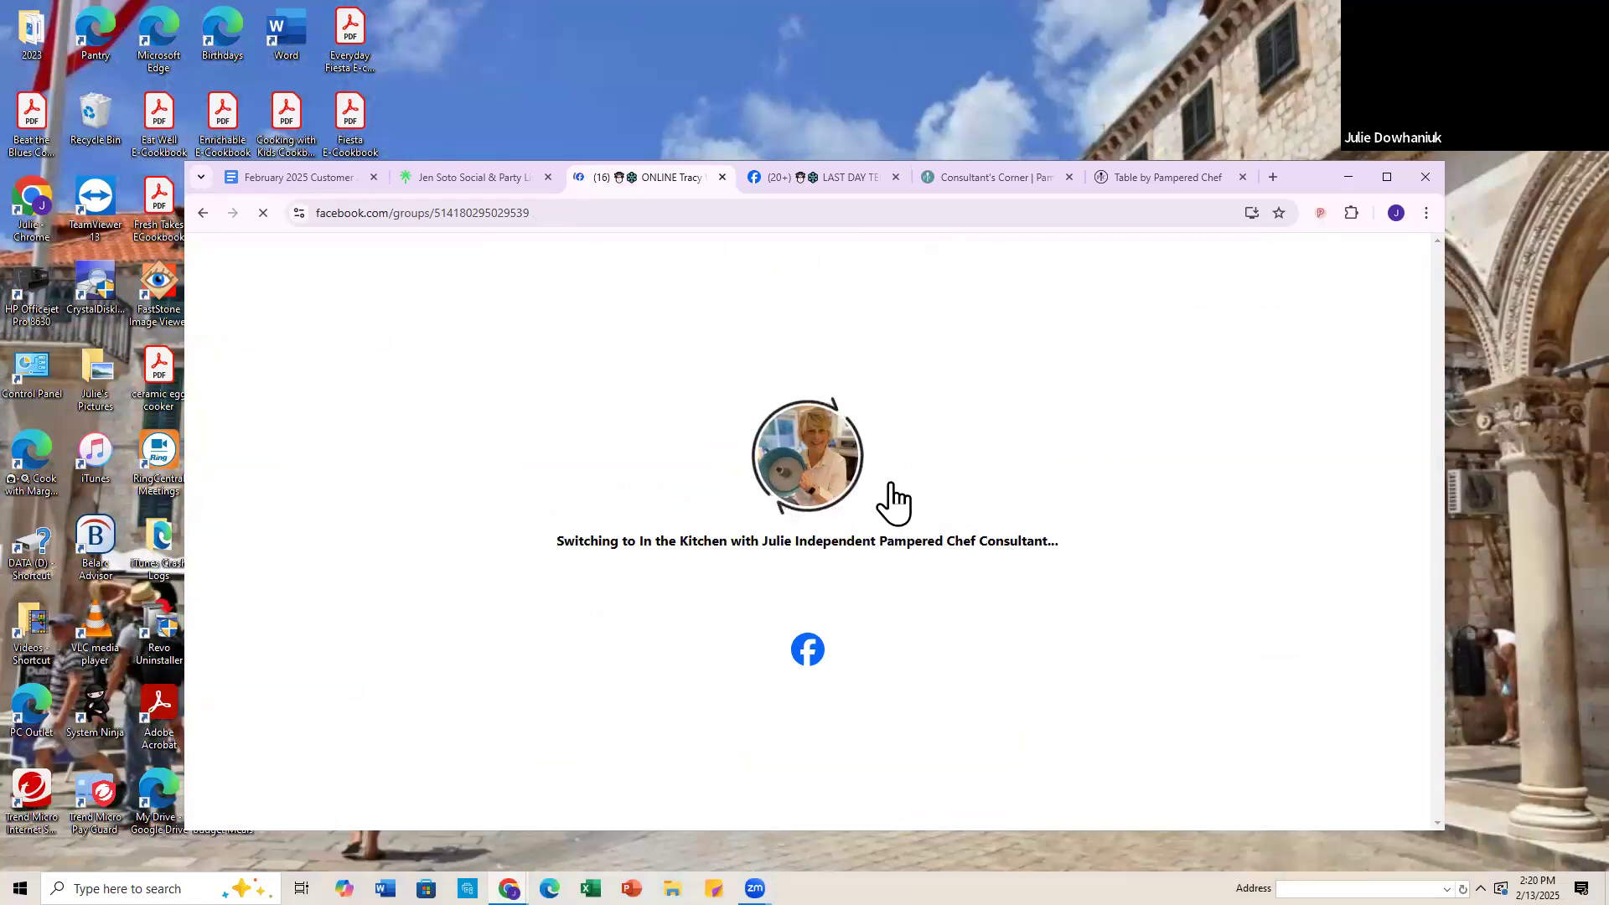
{"action": "scroll", "coordinate": [1083, 707], "scroll_direction": "down", "scroll_amount": 3}
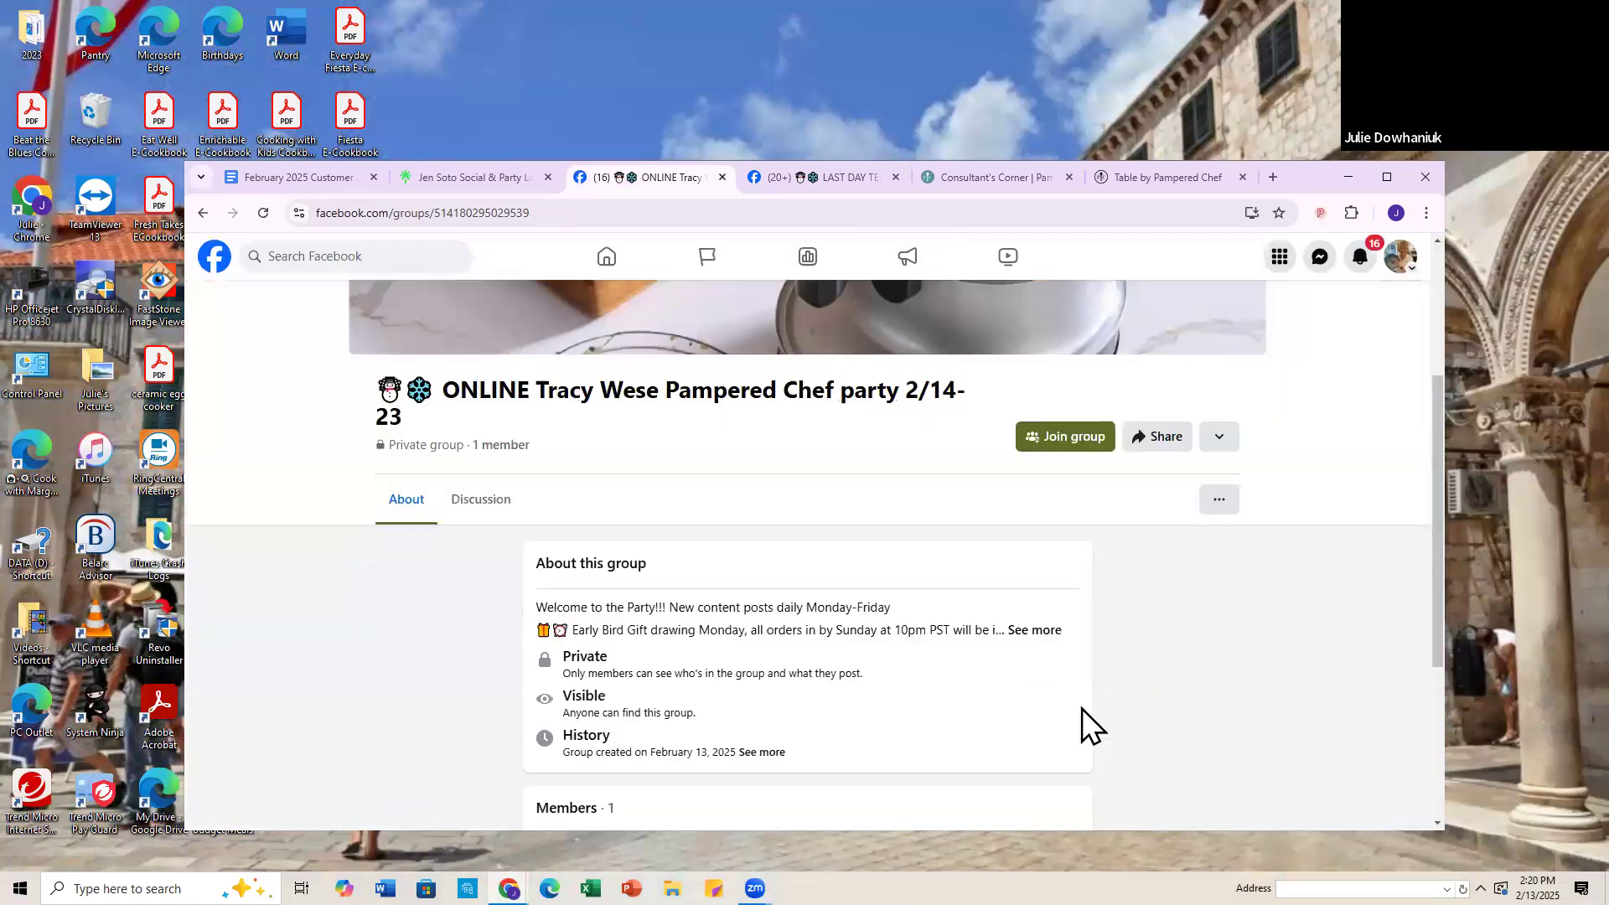
{"action": "left_click", "coordinate": [1075, 458]}
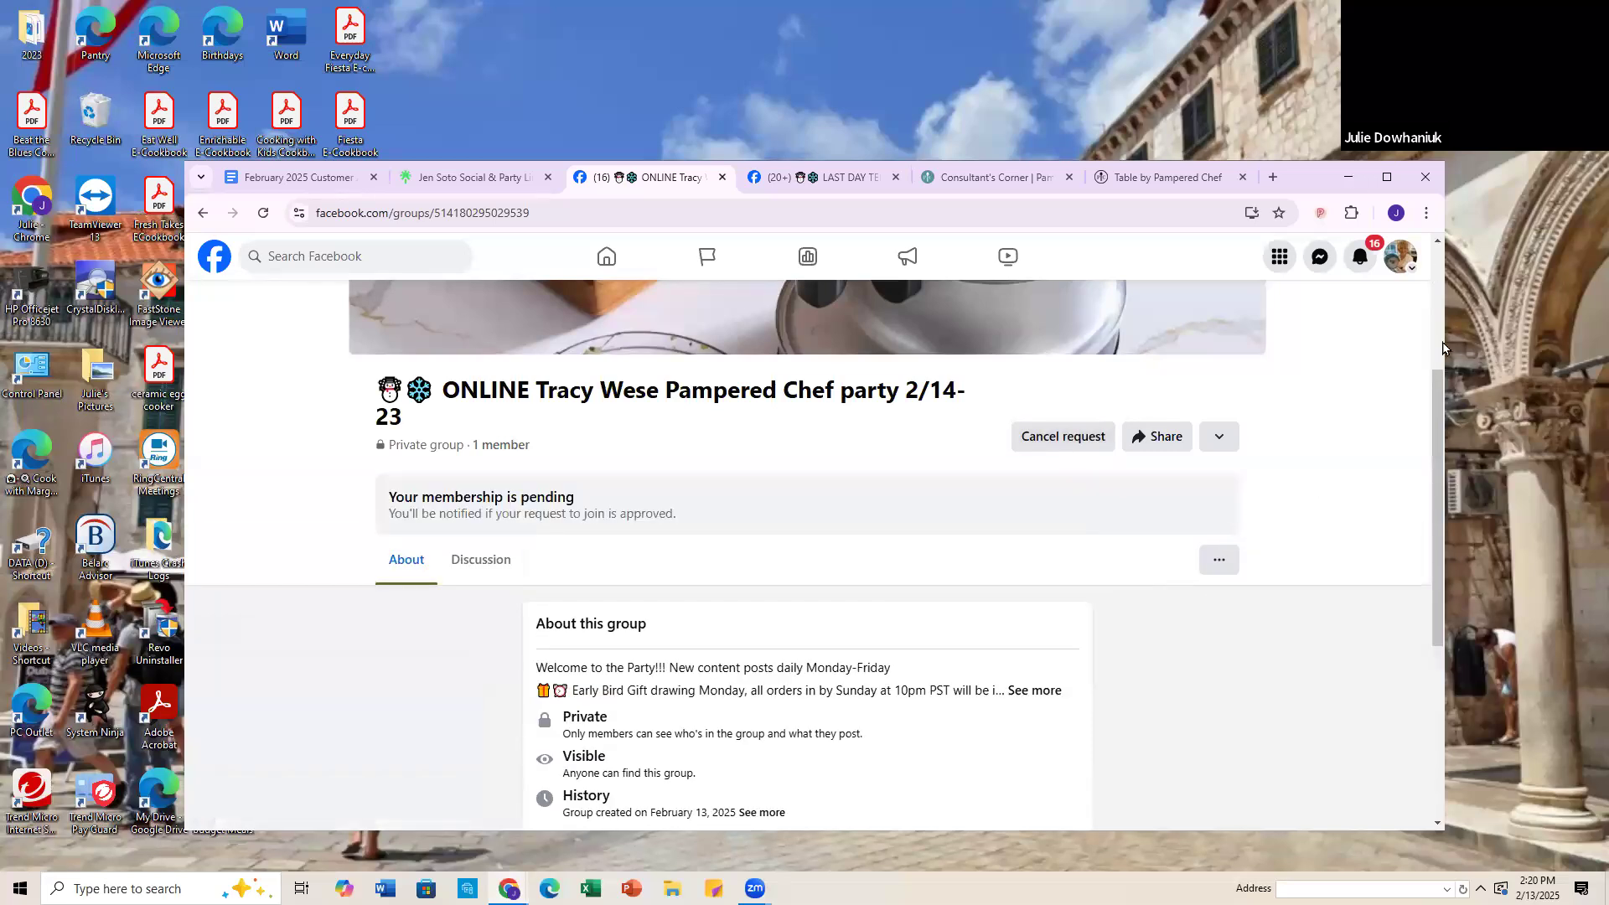
Step: Switch back from the consultant Page to the personal profile
{"action": "left_click", "coordinate": [1402, 263]}
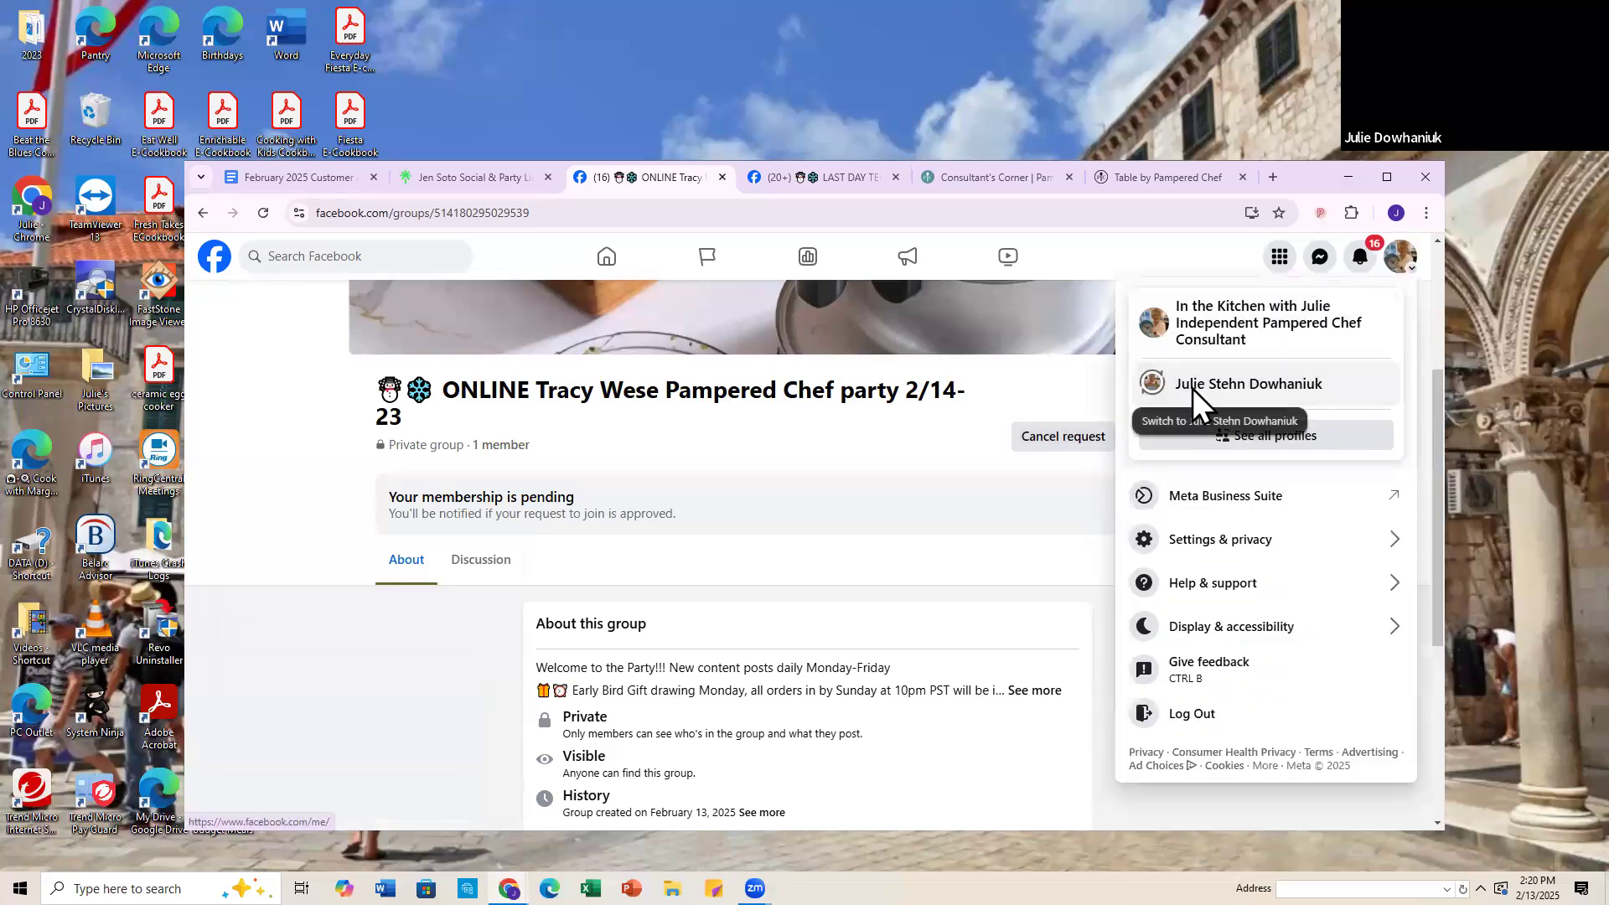
{"action": "left_click", "coordinate": [1192, 389]}
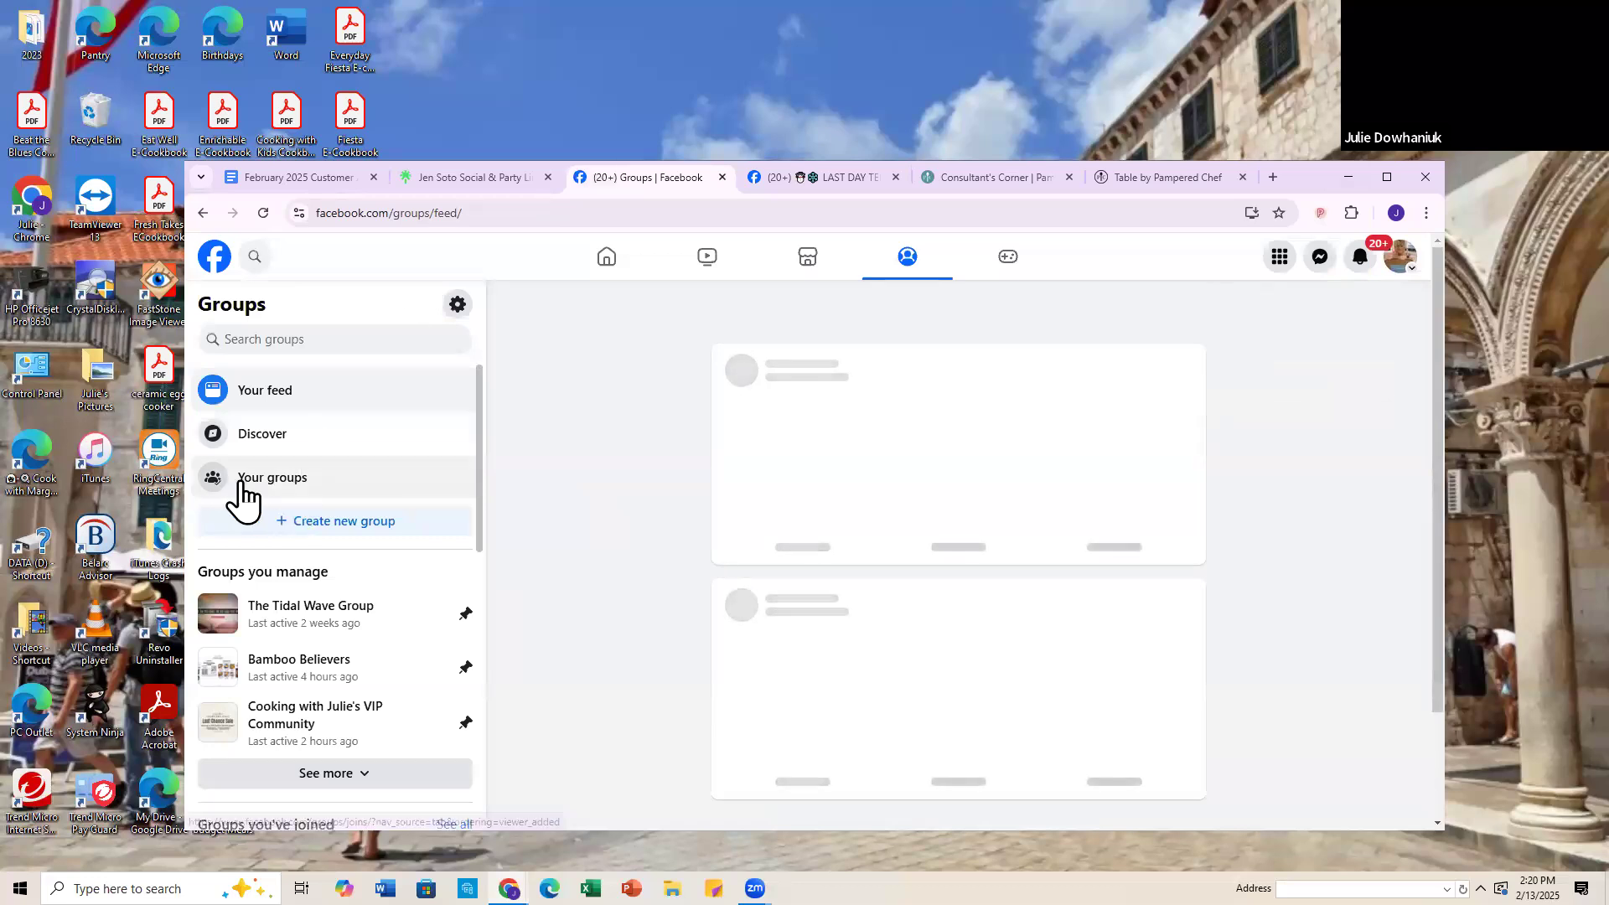
Step: Open the new online Pampered Chef party 2/14-23 group from the list of joined groups and refresh its page
{"action": "left_click", "coordinate": [283, 488]}
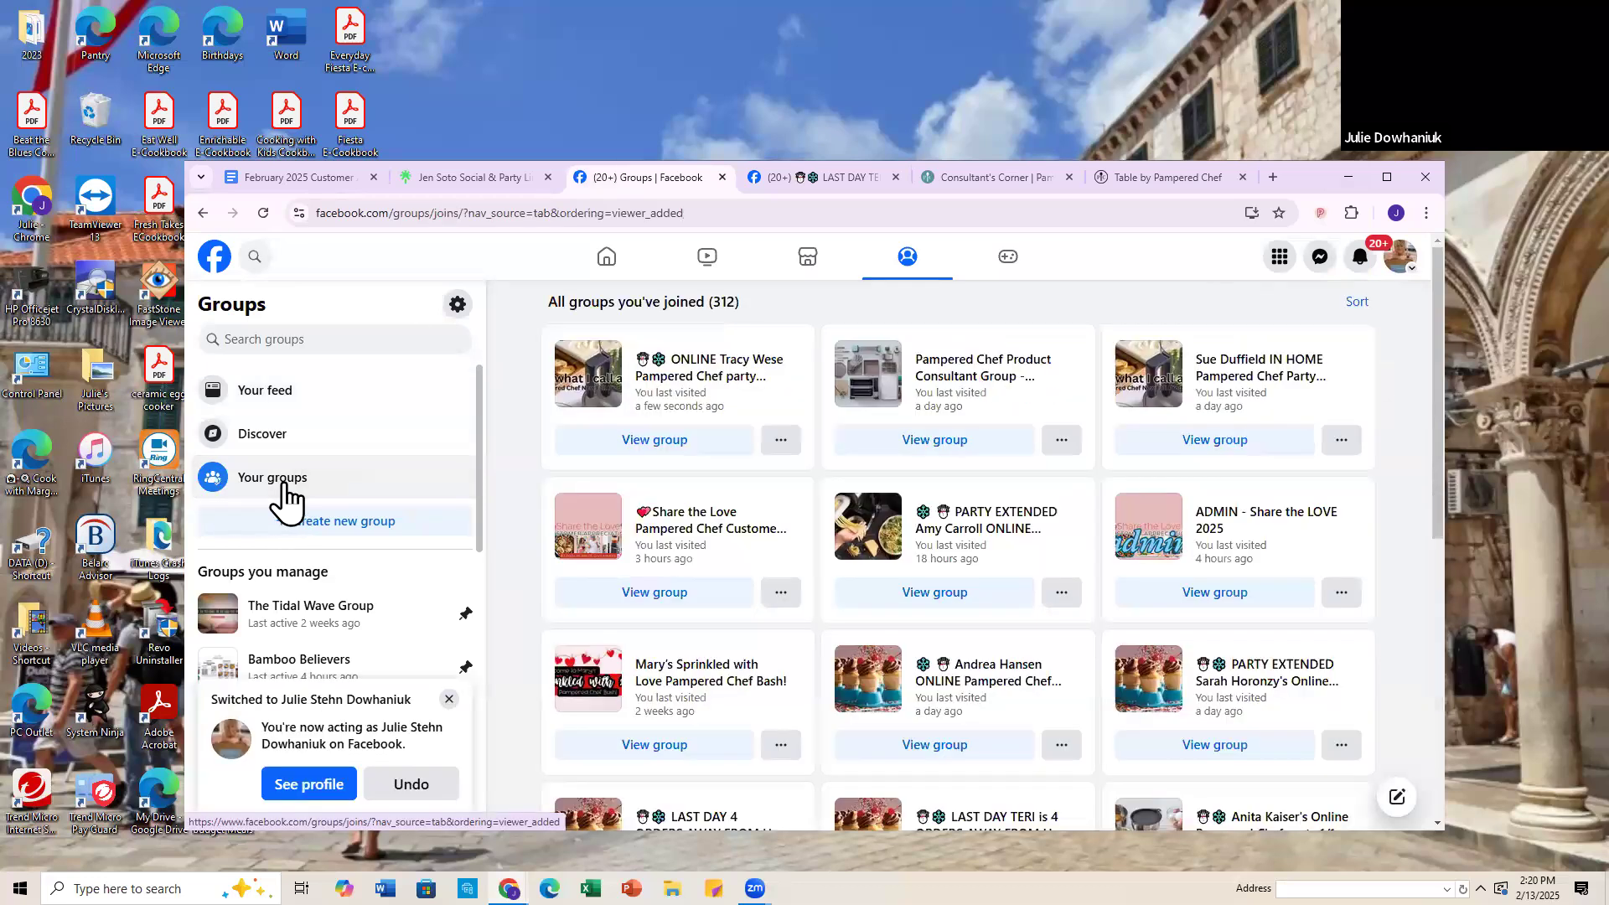
{"action": "mouse_move", "coordinate": [715, 379]}
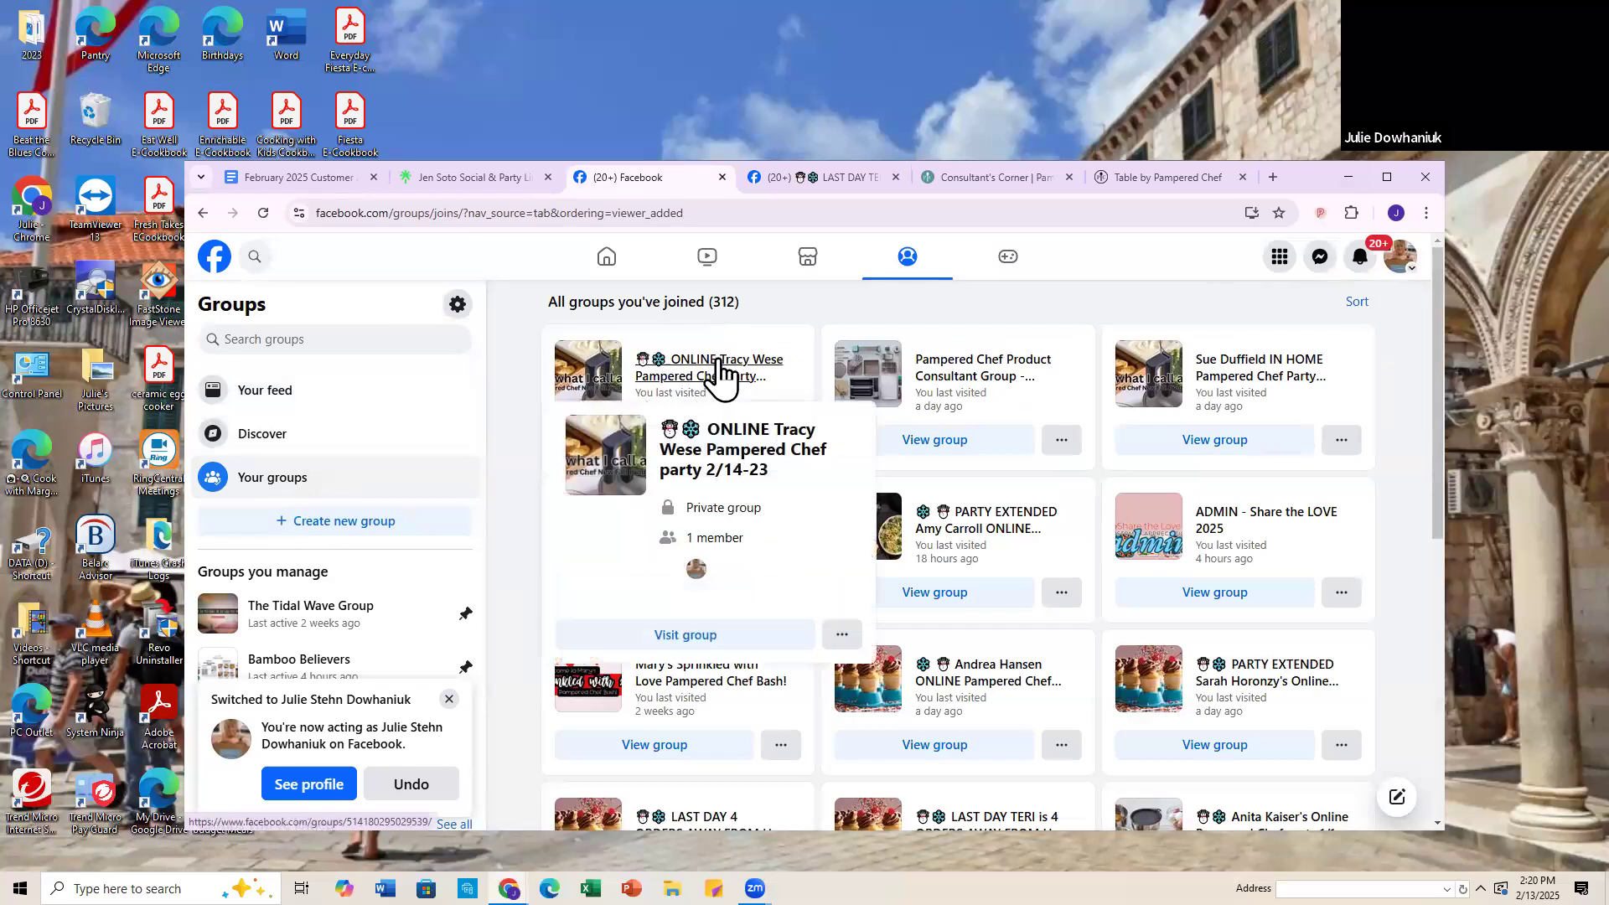
{"action": "left_click", "coordinate": [715, 364]}
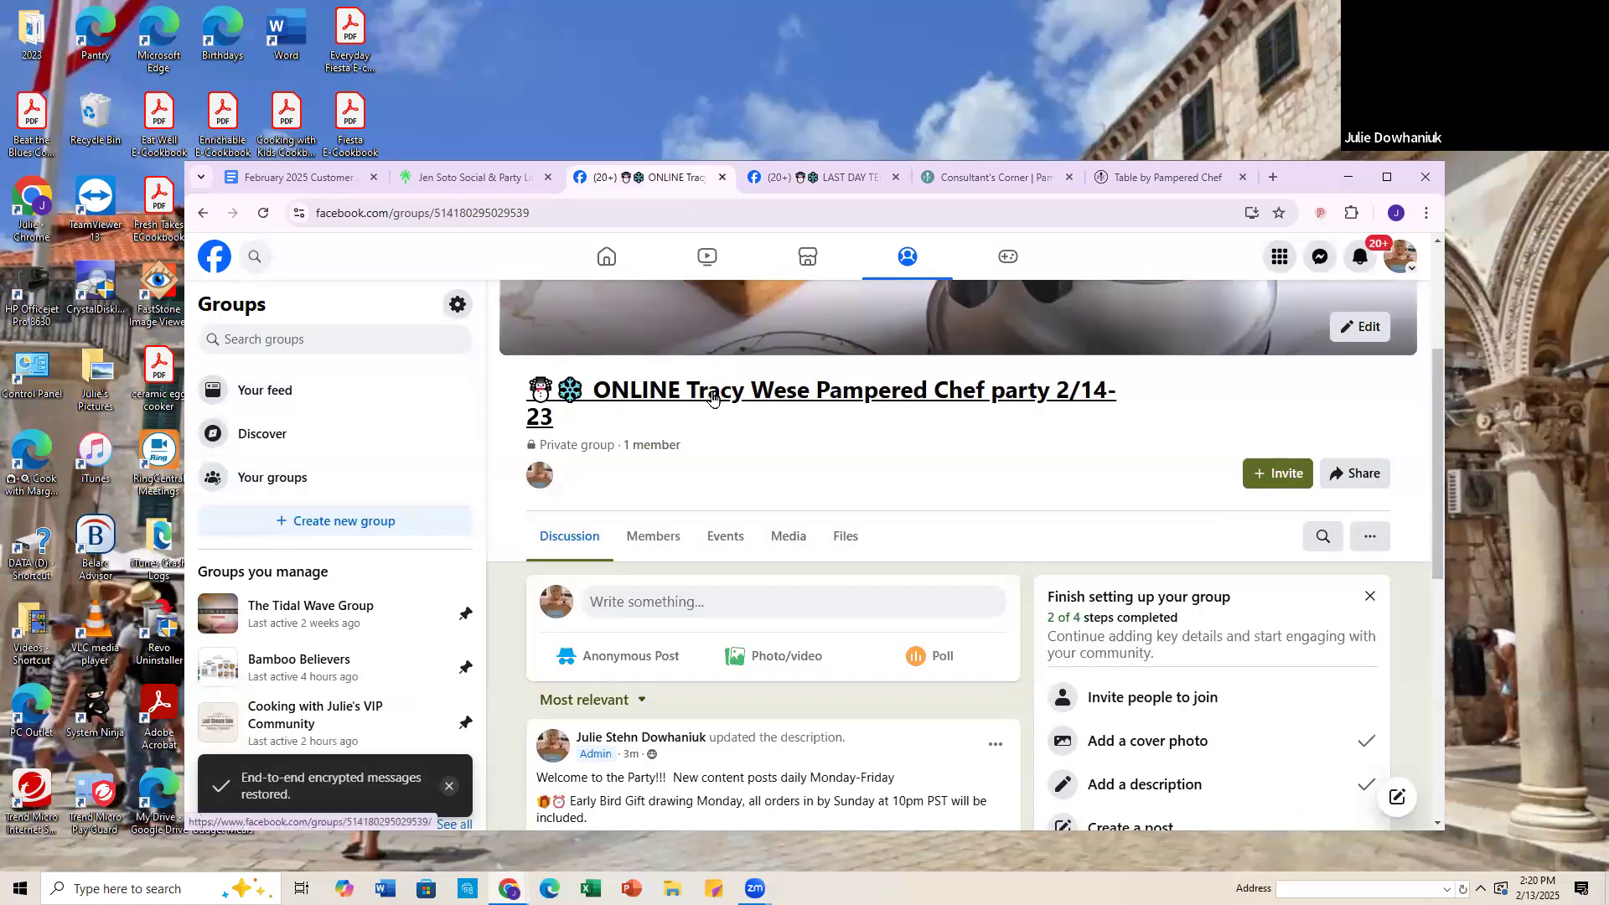
{"action": "left_click", "coordinate": [264, 214]}
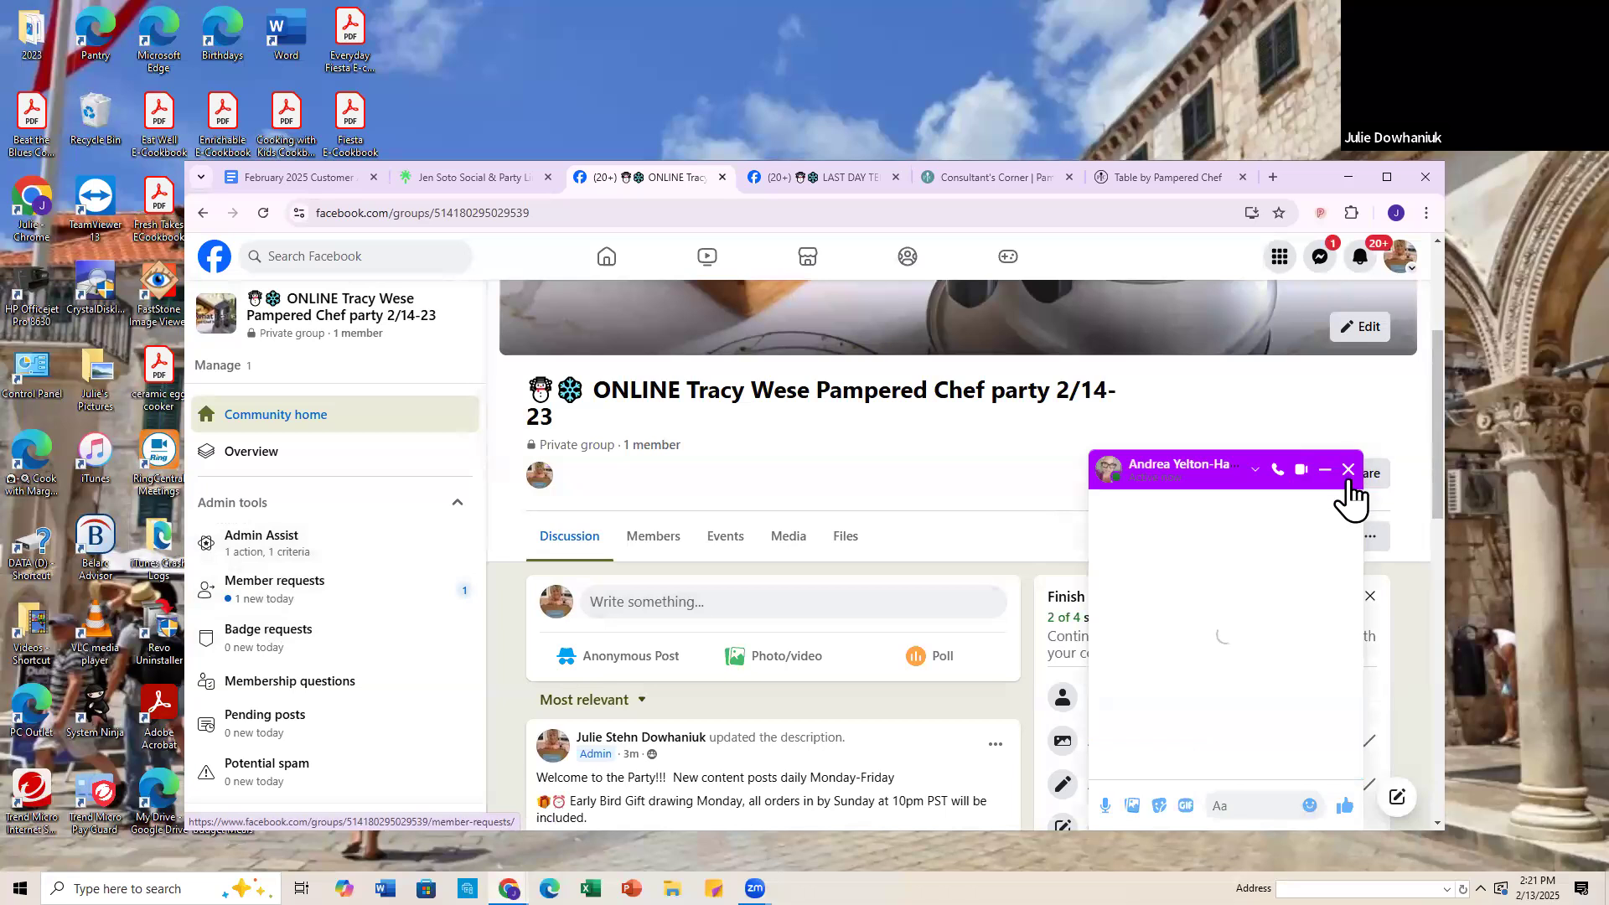
Step: Close the chat pop-up and approve the consultant Page's pending request to join the group
{"action": "left_click", "coordinate": [1349, 471]}
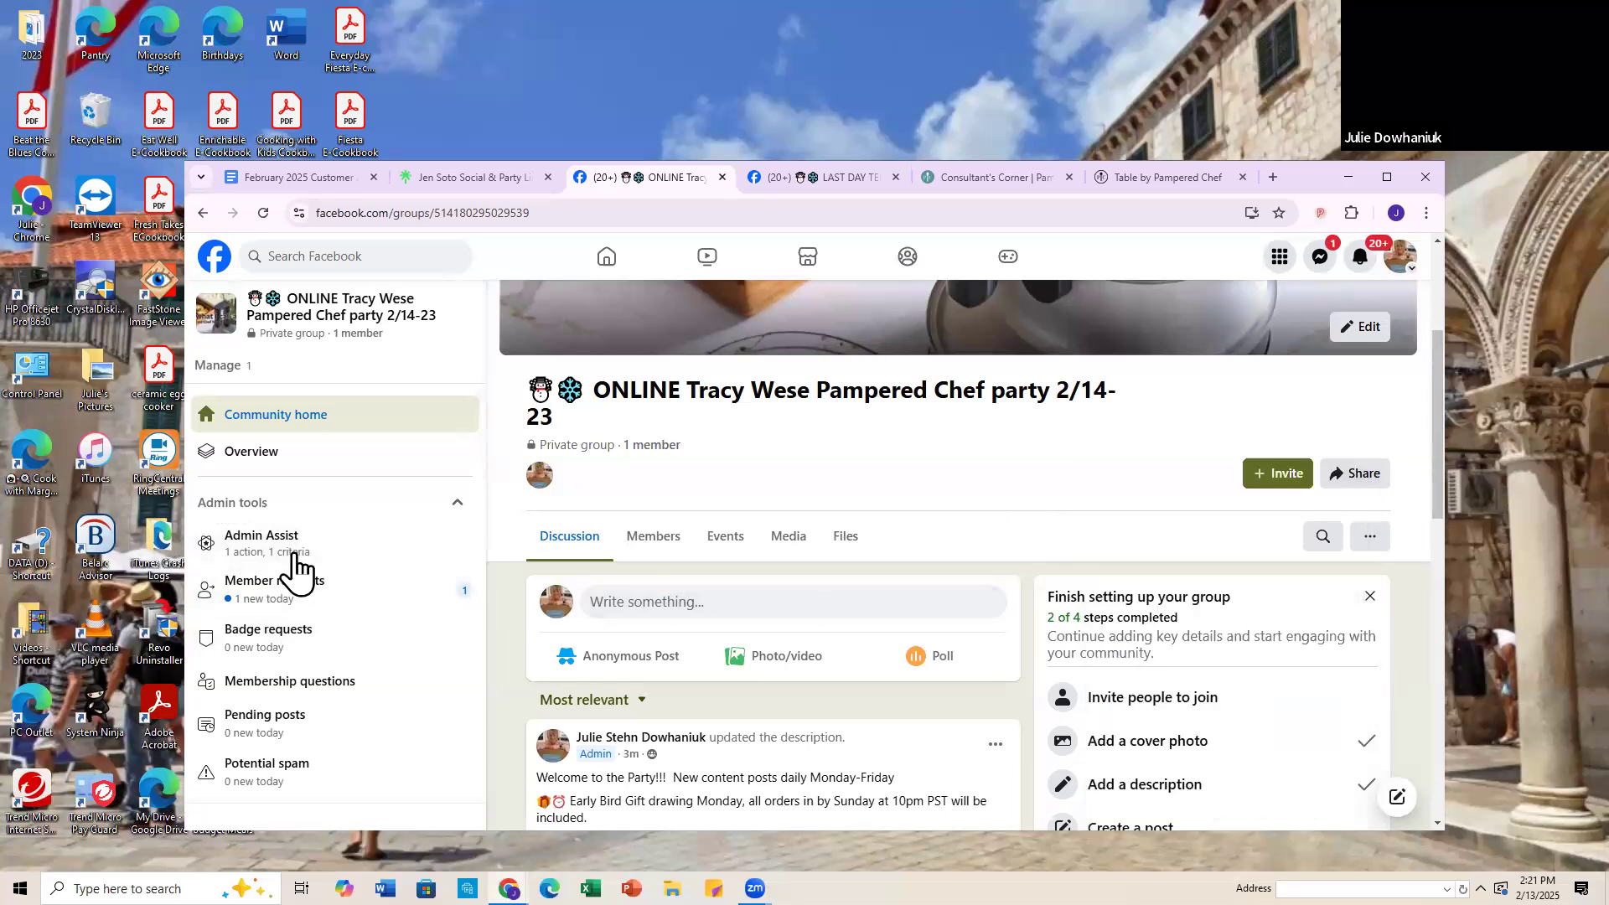
{"action": "left_click", "coordinate": [256, 605]}
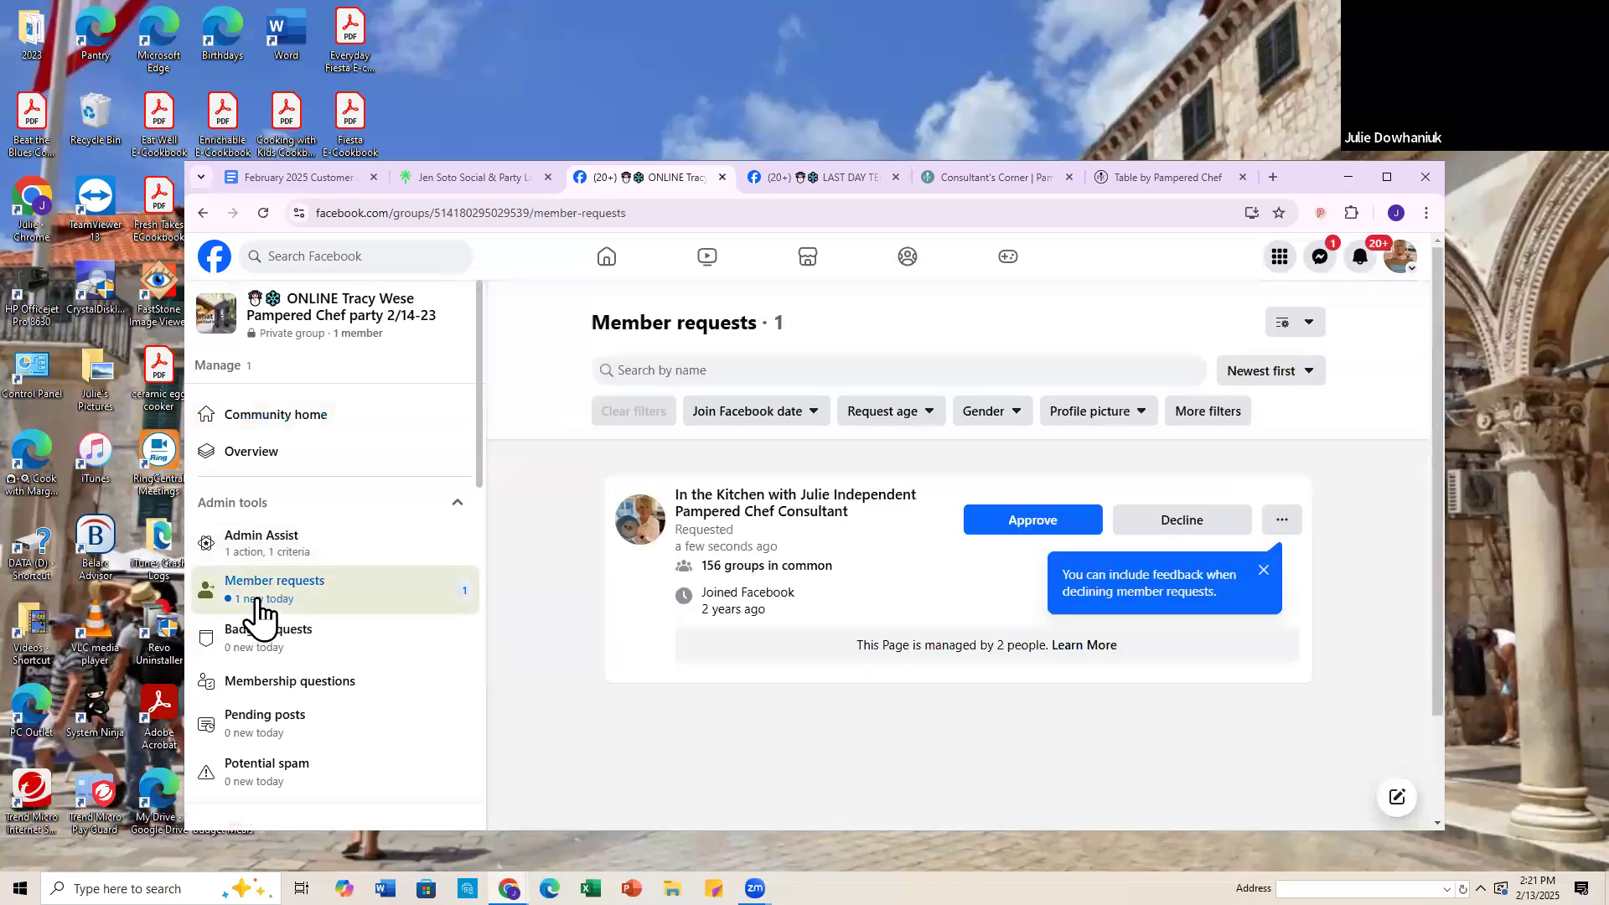
{"action": "left_click", "coordinate": [1029, 523]}
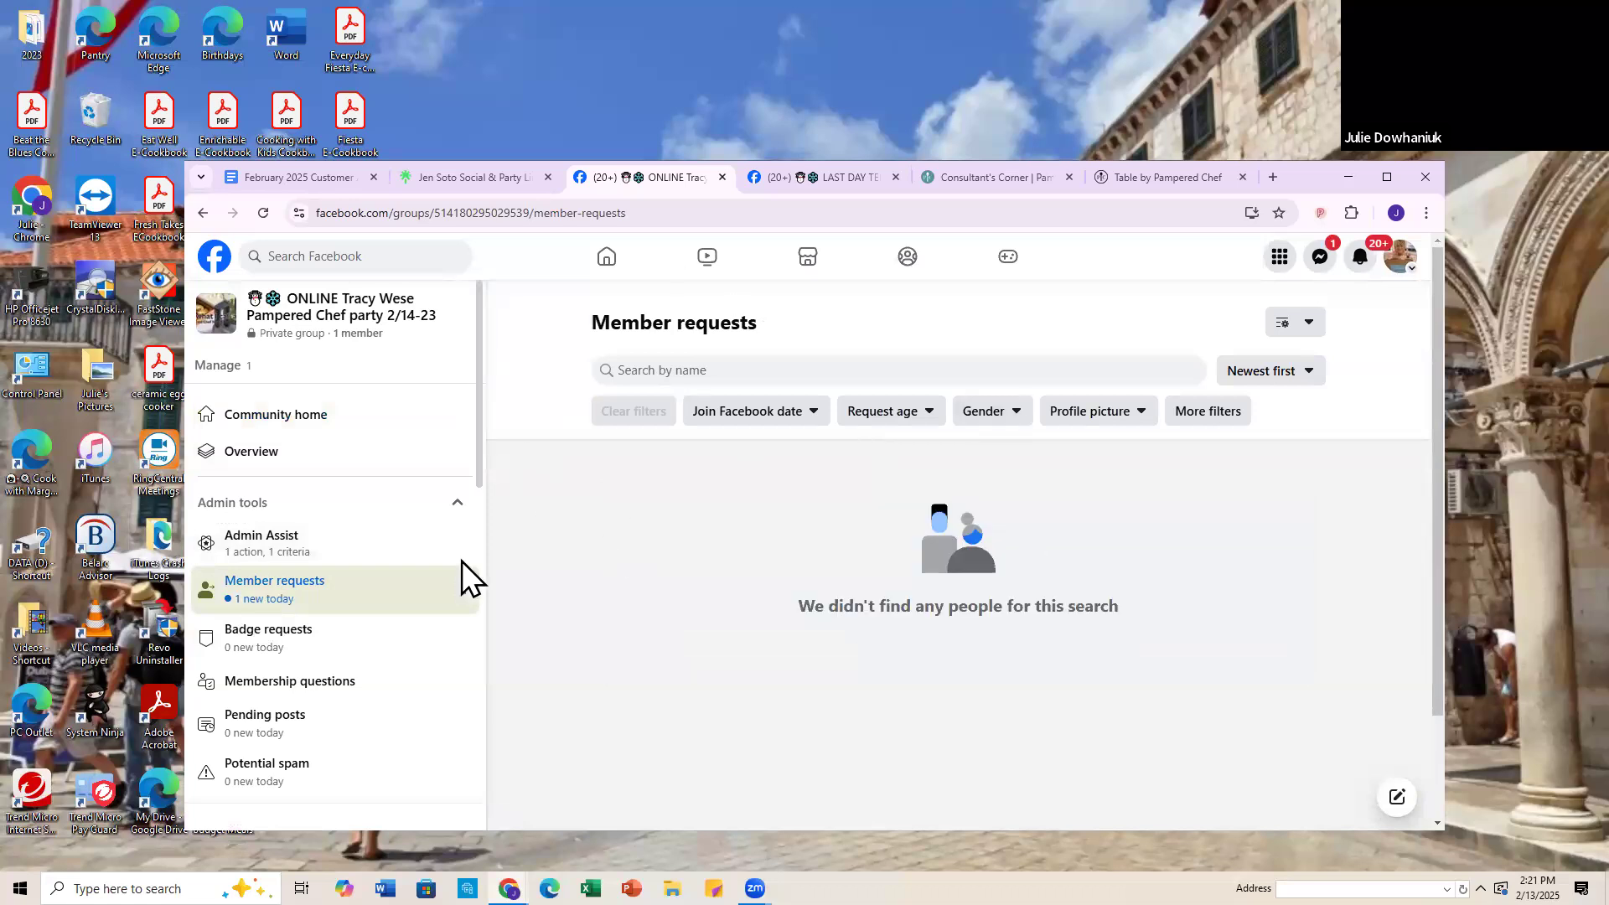
Step: Find the consultant Page among the group's new members and send it an invitation to become an admin
{"action": "left_click", "coordinate": [248, 414]}
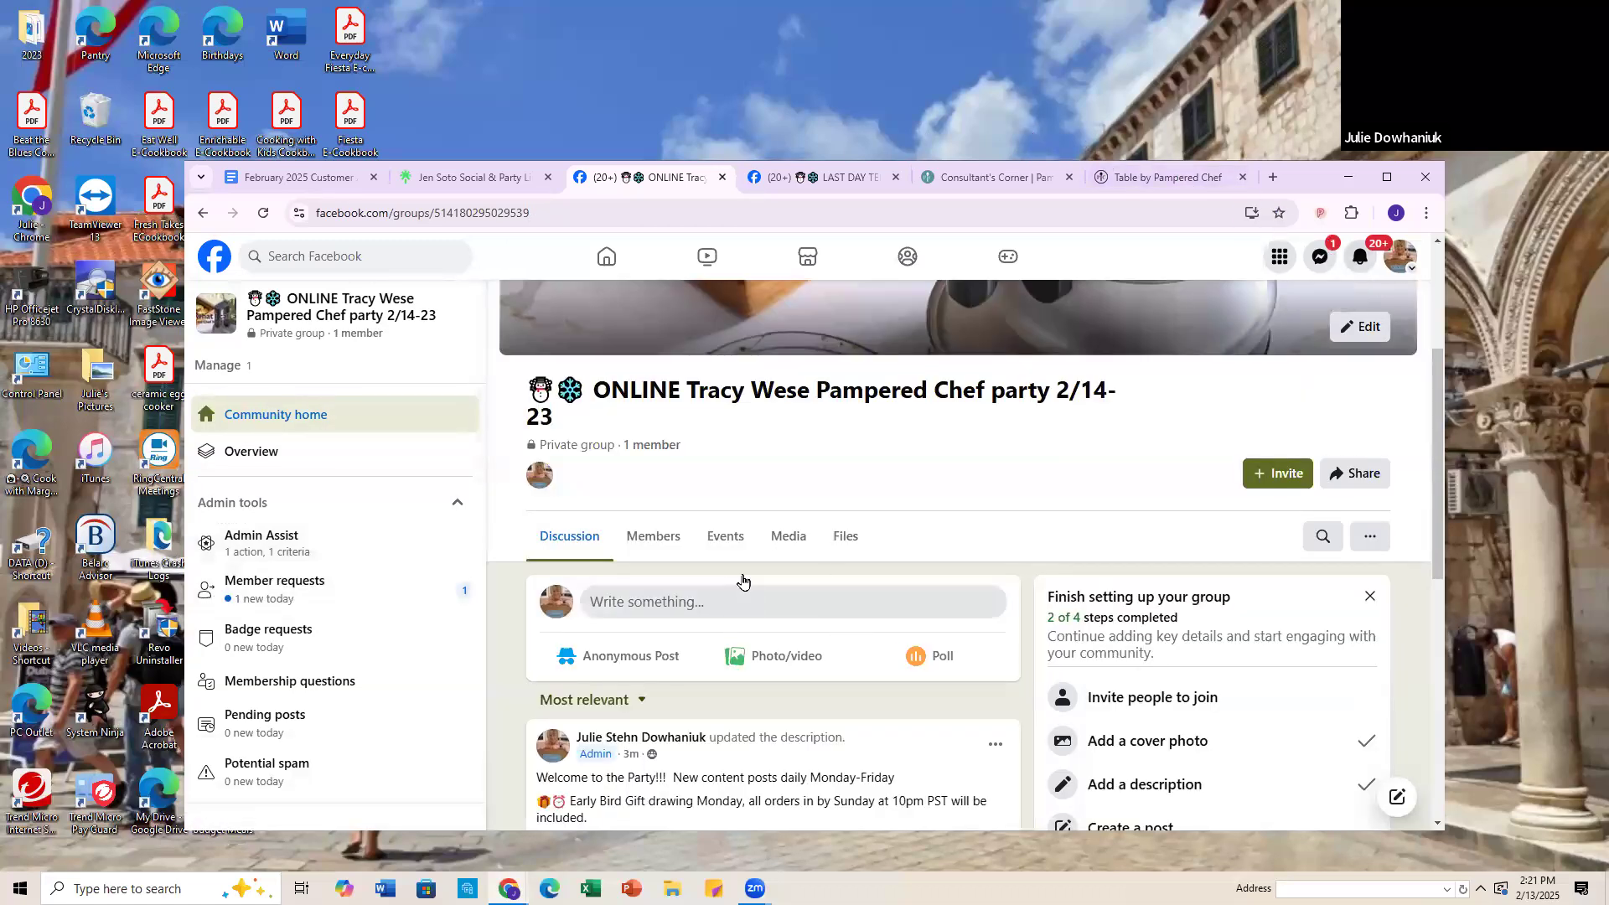
{"action": "left_click", "coordinate": [647, 543]}
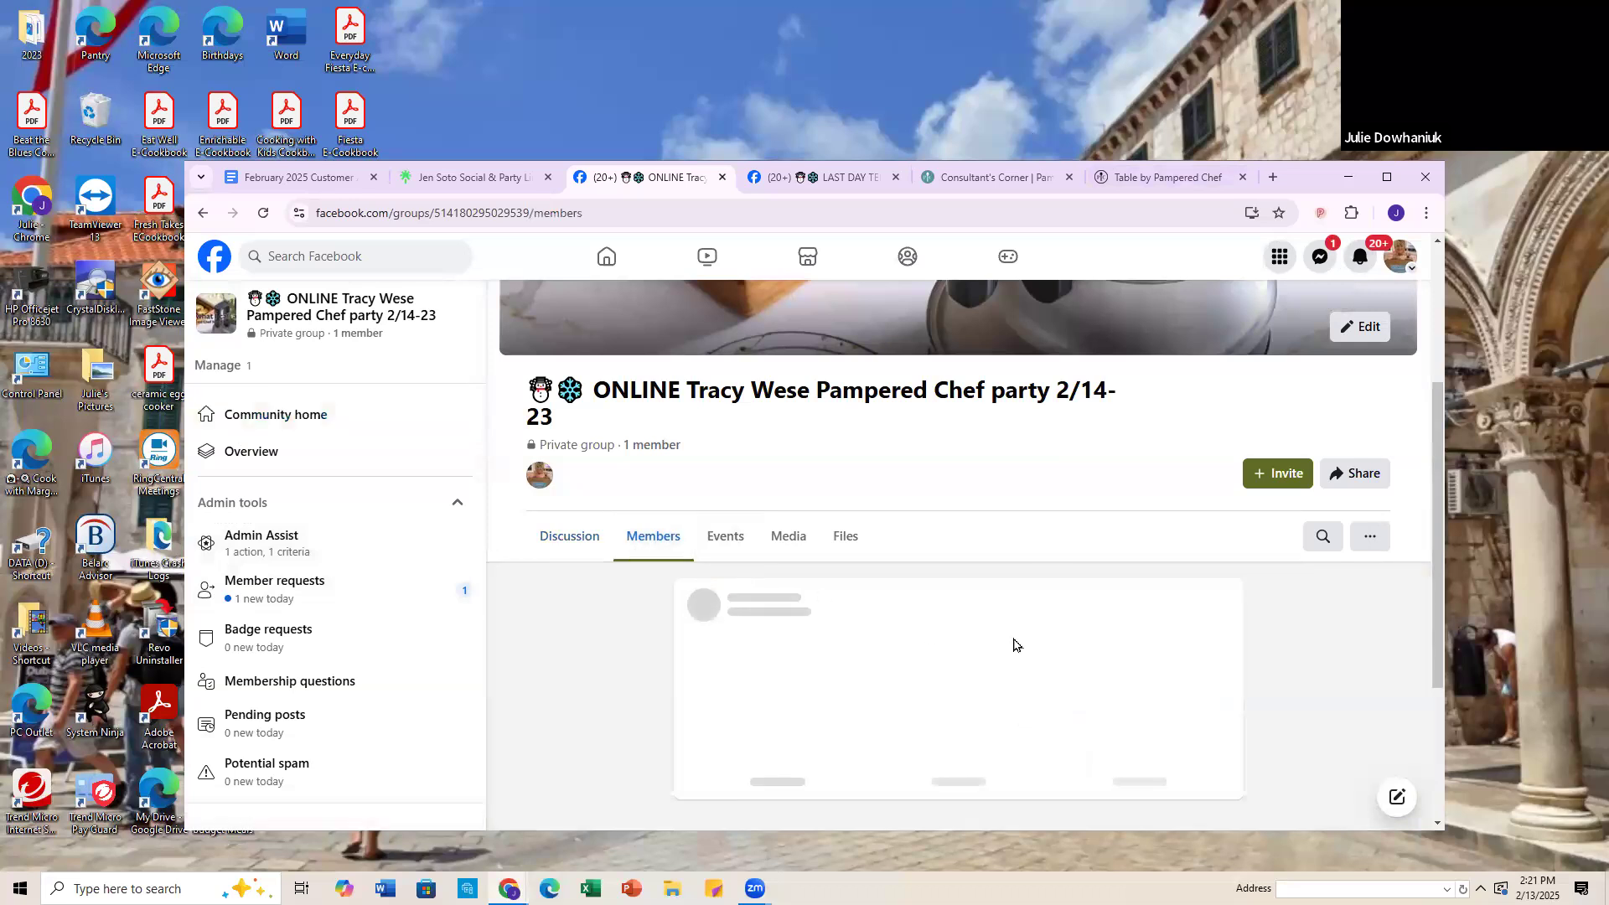
{"action": "scroll", "coordinate": [790, 575], "scroll_direction": "down", "scroll_amount": 6}
{"action": "scroll", "coordinate": [788, 573], "scroll_direction": "down", "scroll_amount": 3}
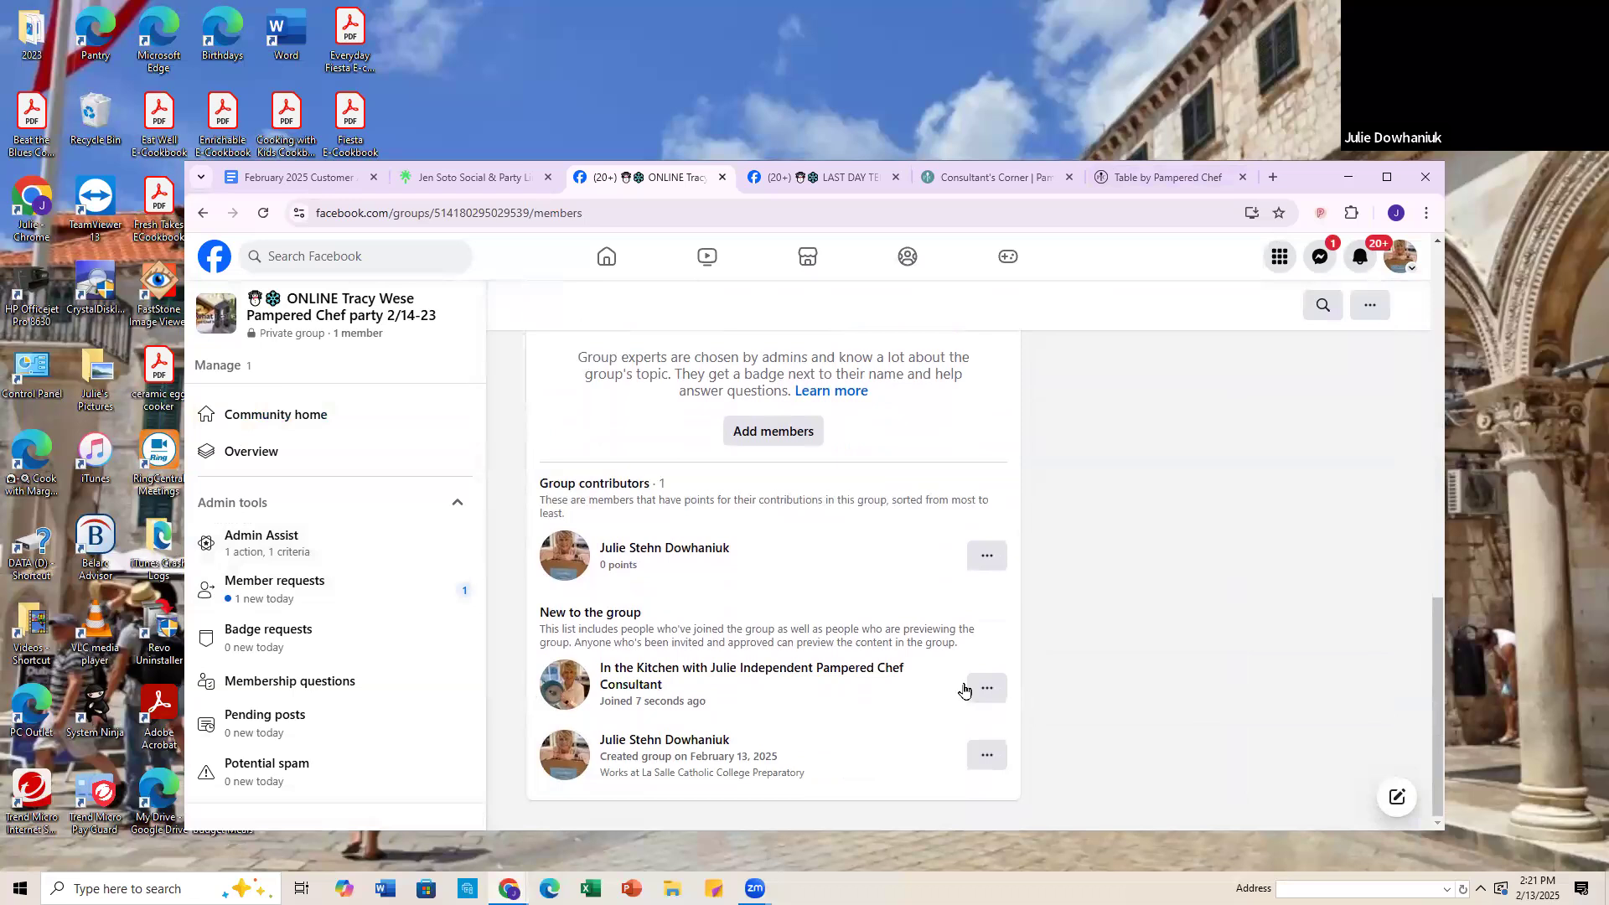
{"action": "left_click", "coordinate": [990, 698]}
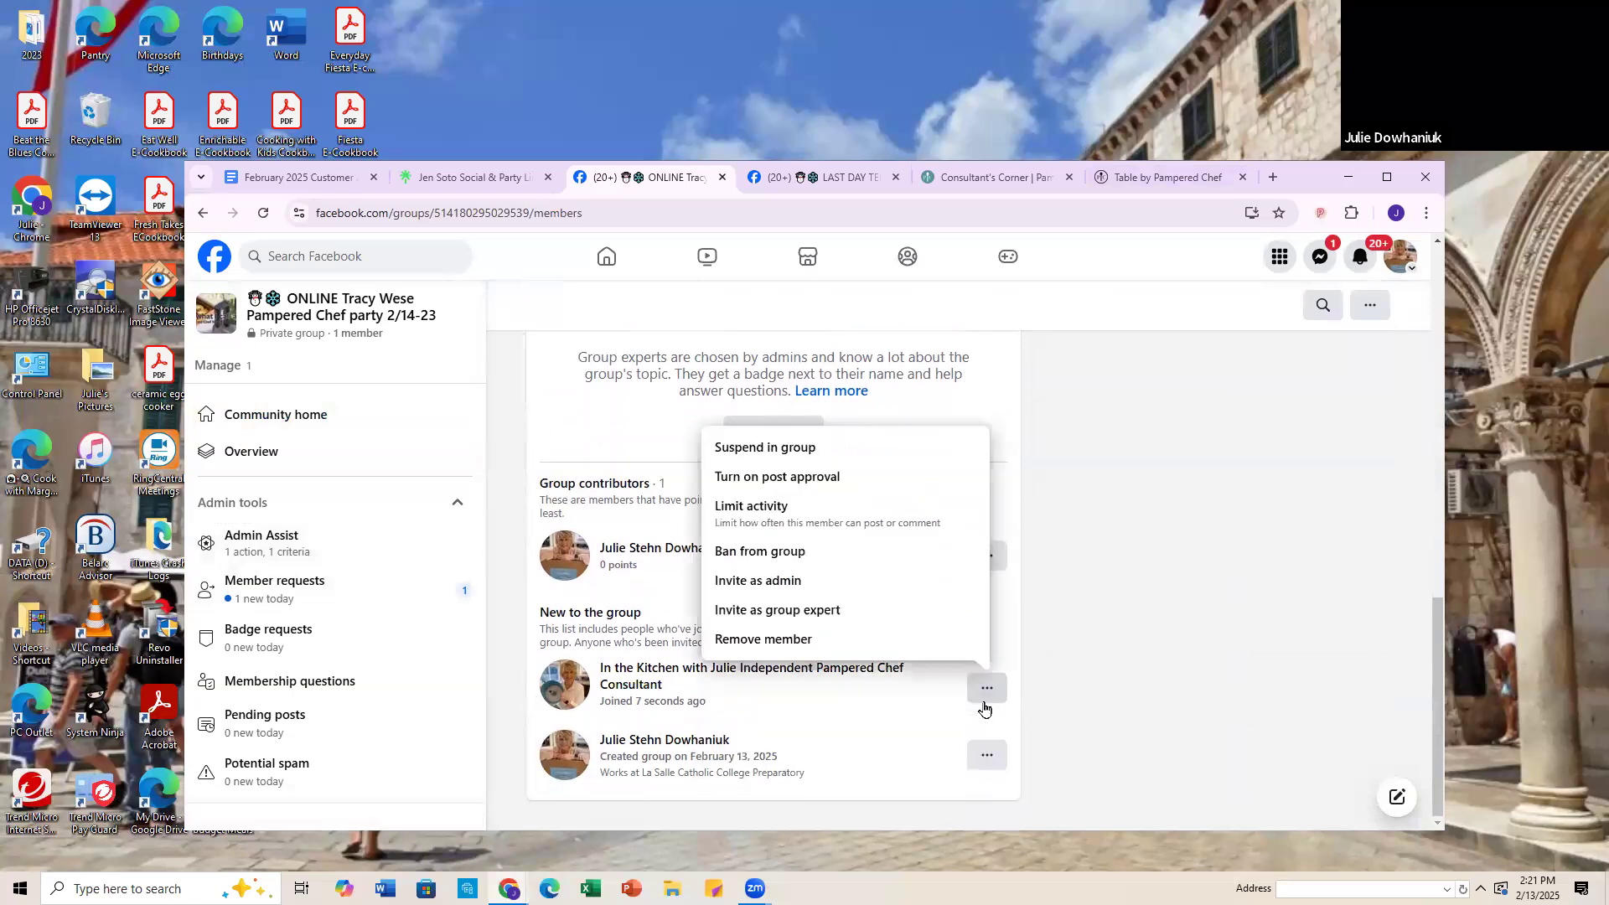
{"action": "left_click", "coordinate": [729, 589]}
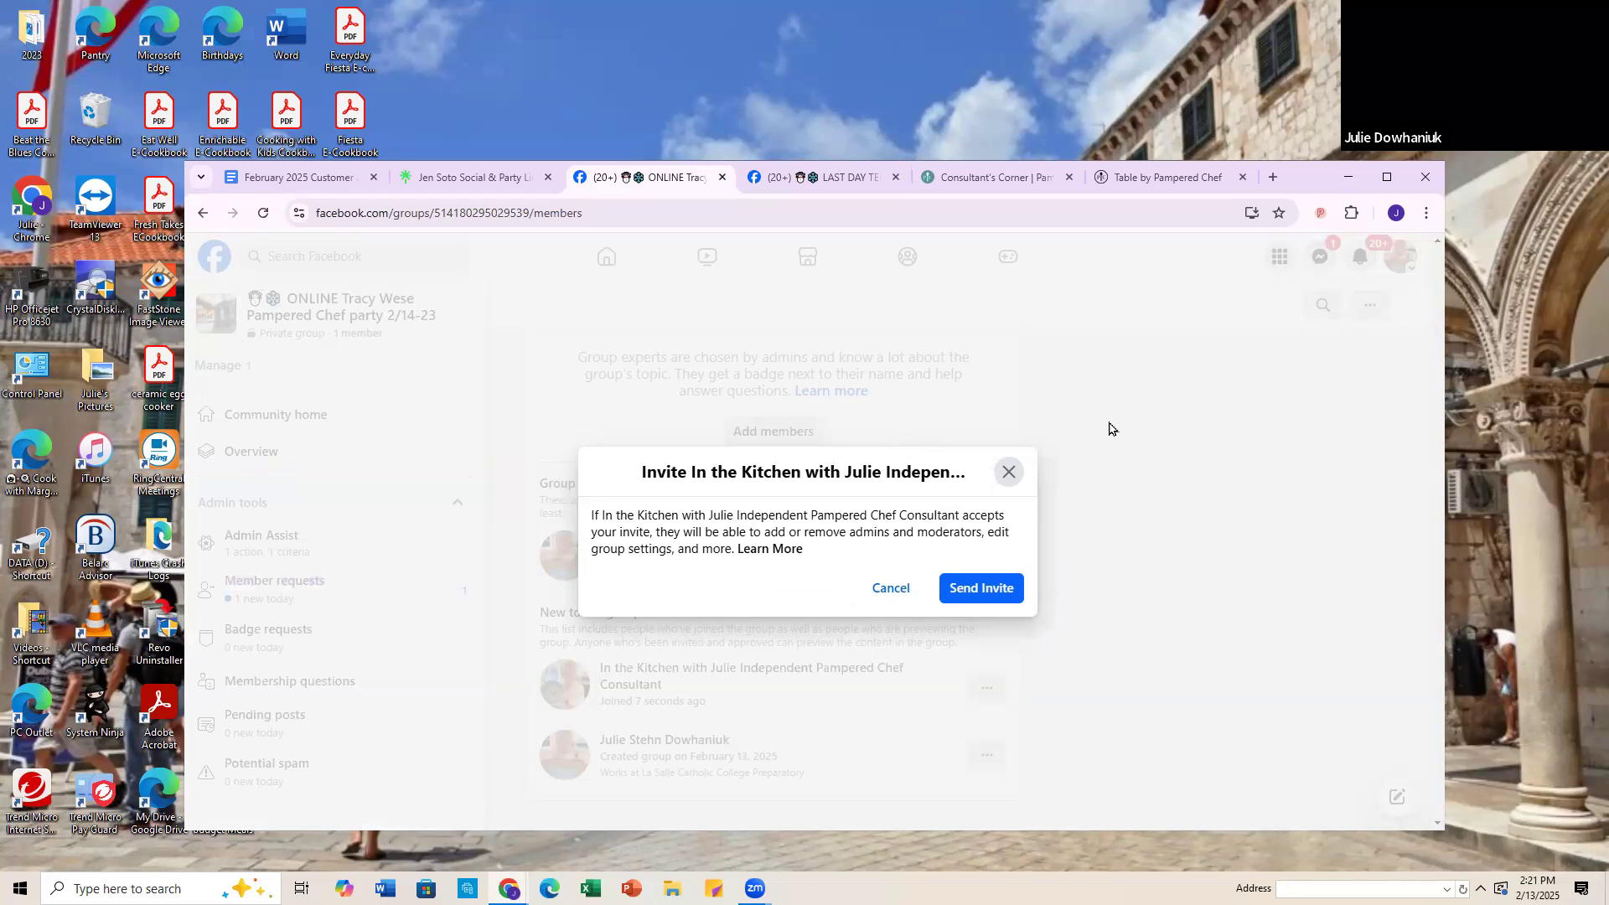
{"action": "left_click", "coordinate": [960, 592]}
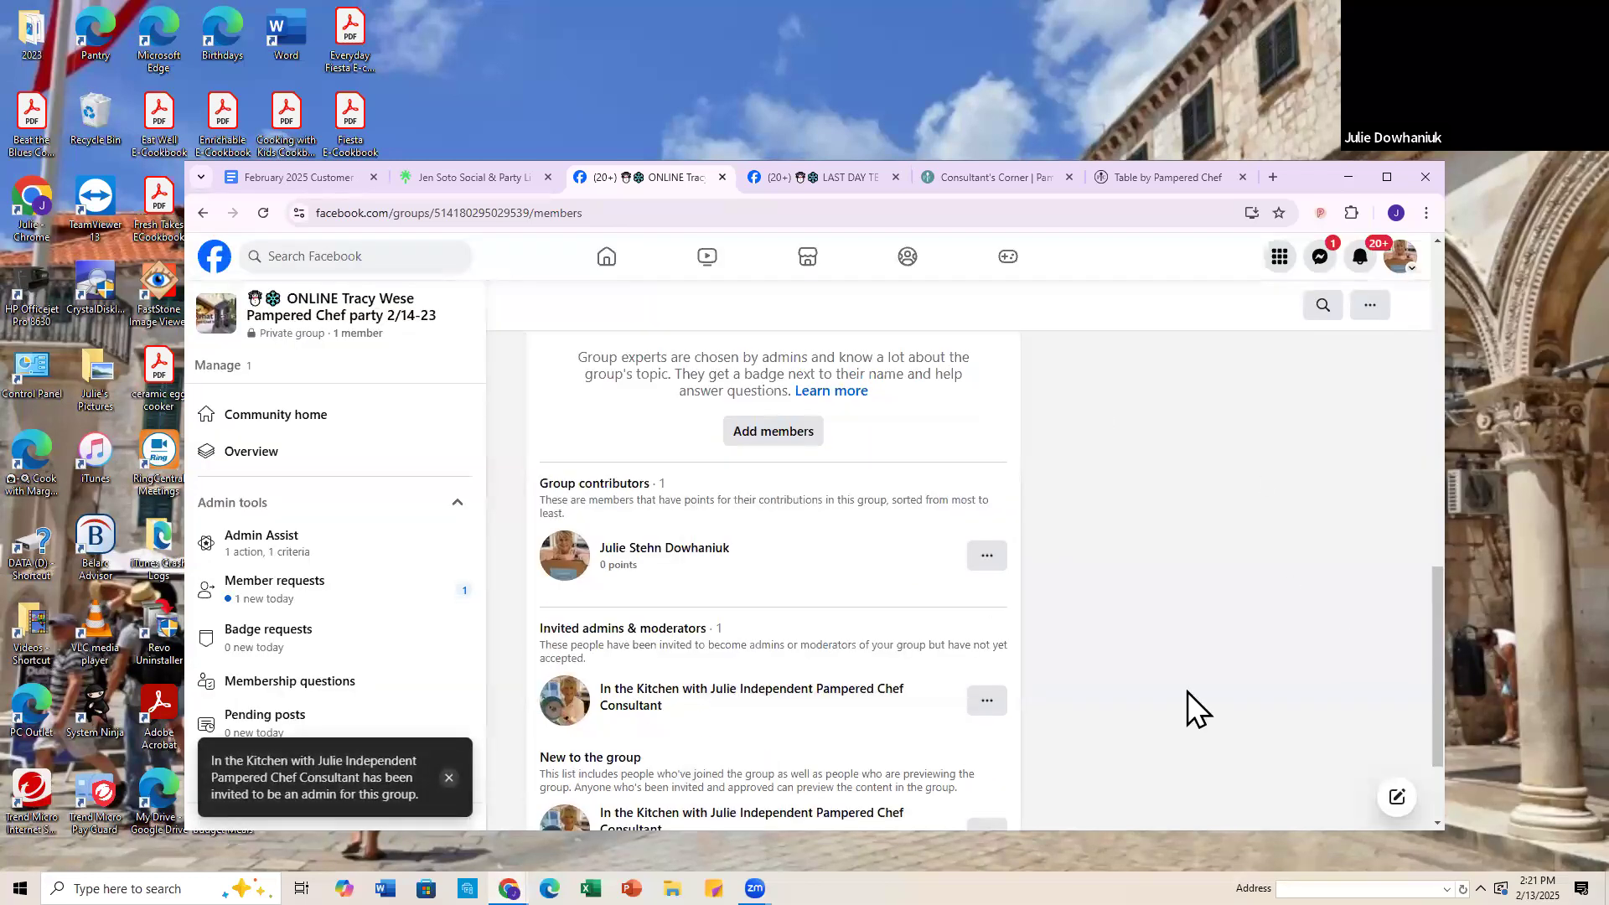
Step: Switch to the Pampered Chef consultant Page profile and accept the invitation to become a group admin
{"action": "scroll", "coordinate": [1167, 629], "scroll_direction": "up", "scroll_amount": 10}
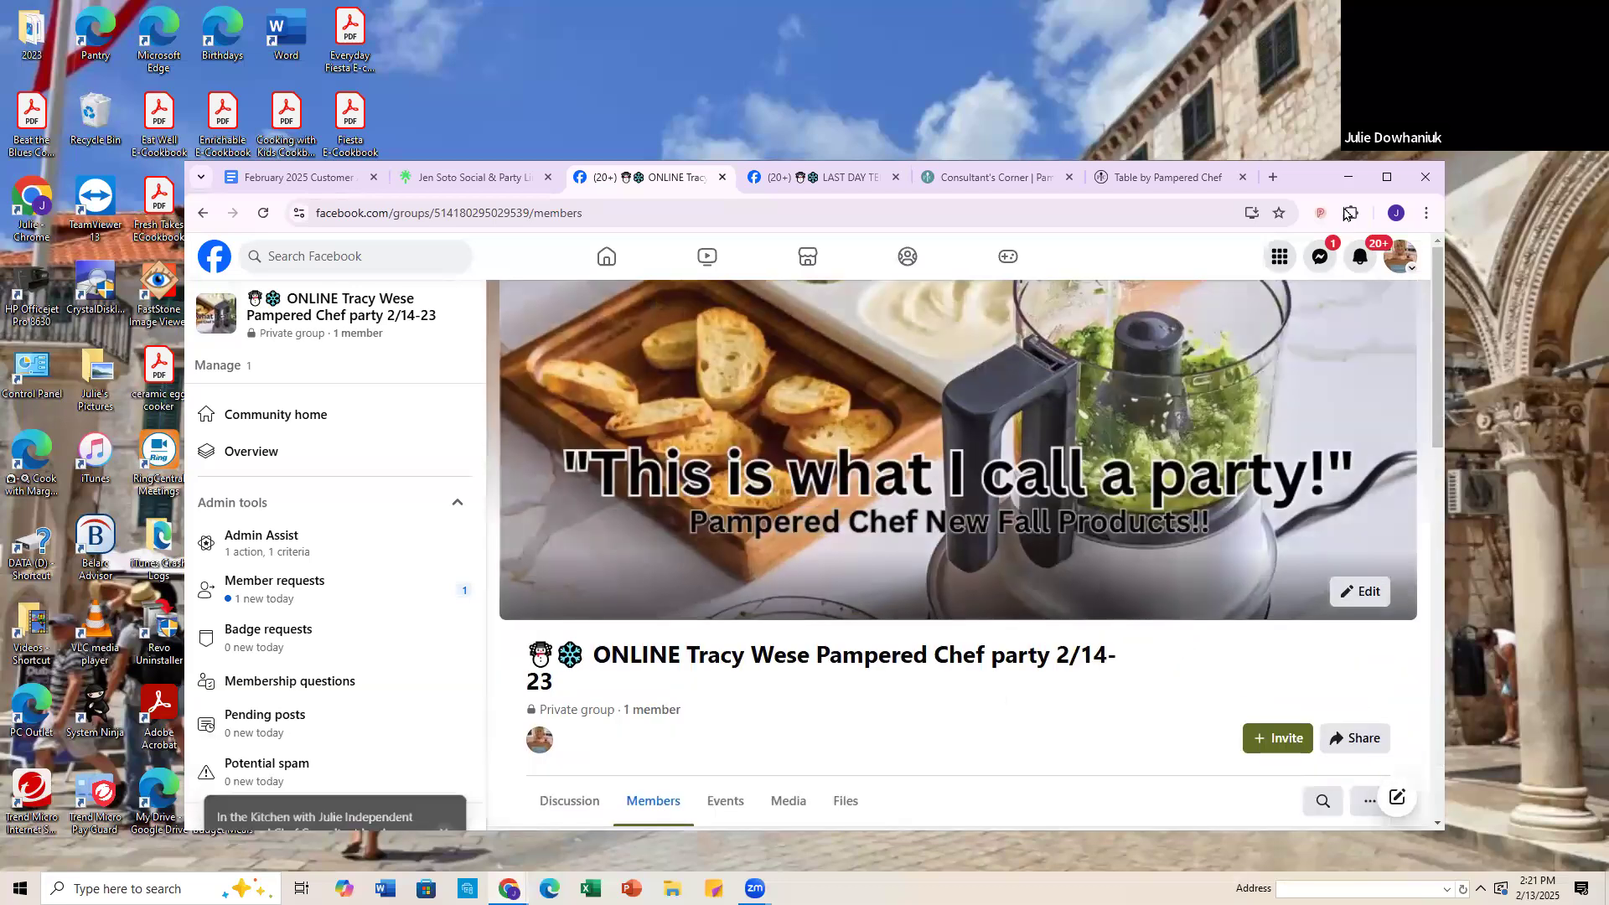
{"action": "left_click", "coordinate": [1401, 261]}
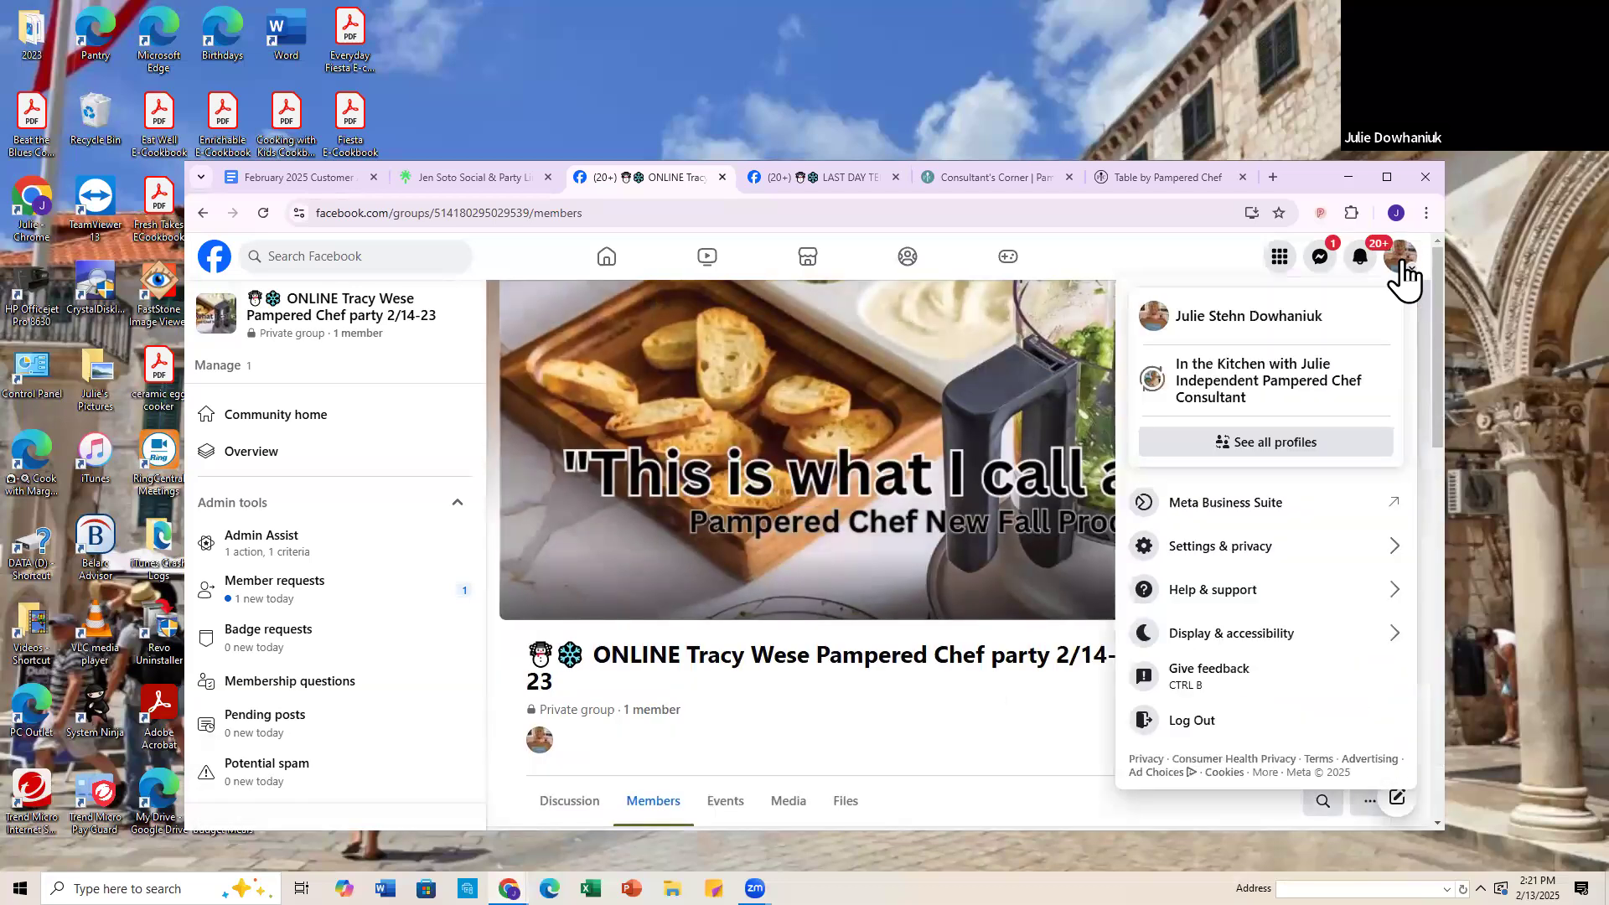
{"action": "left_click", "coordinate": [1277, 394]}
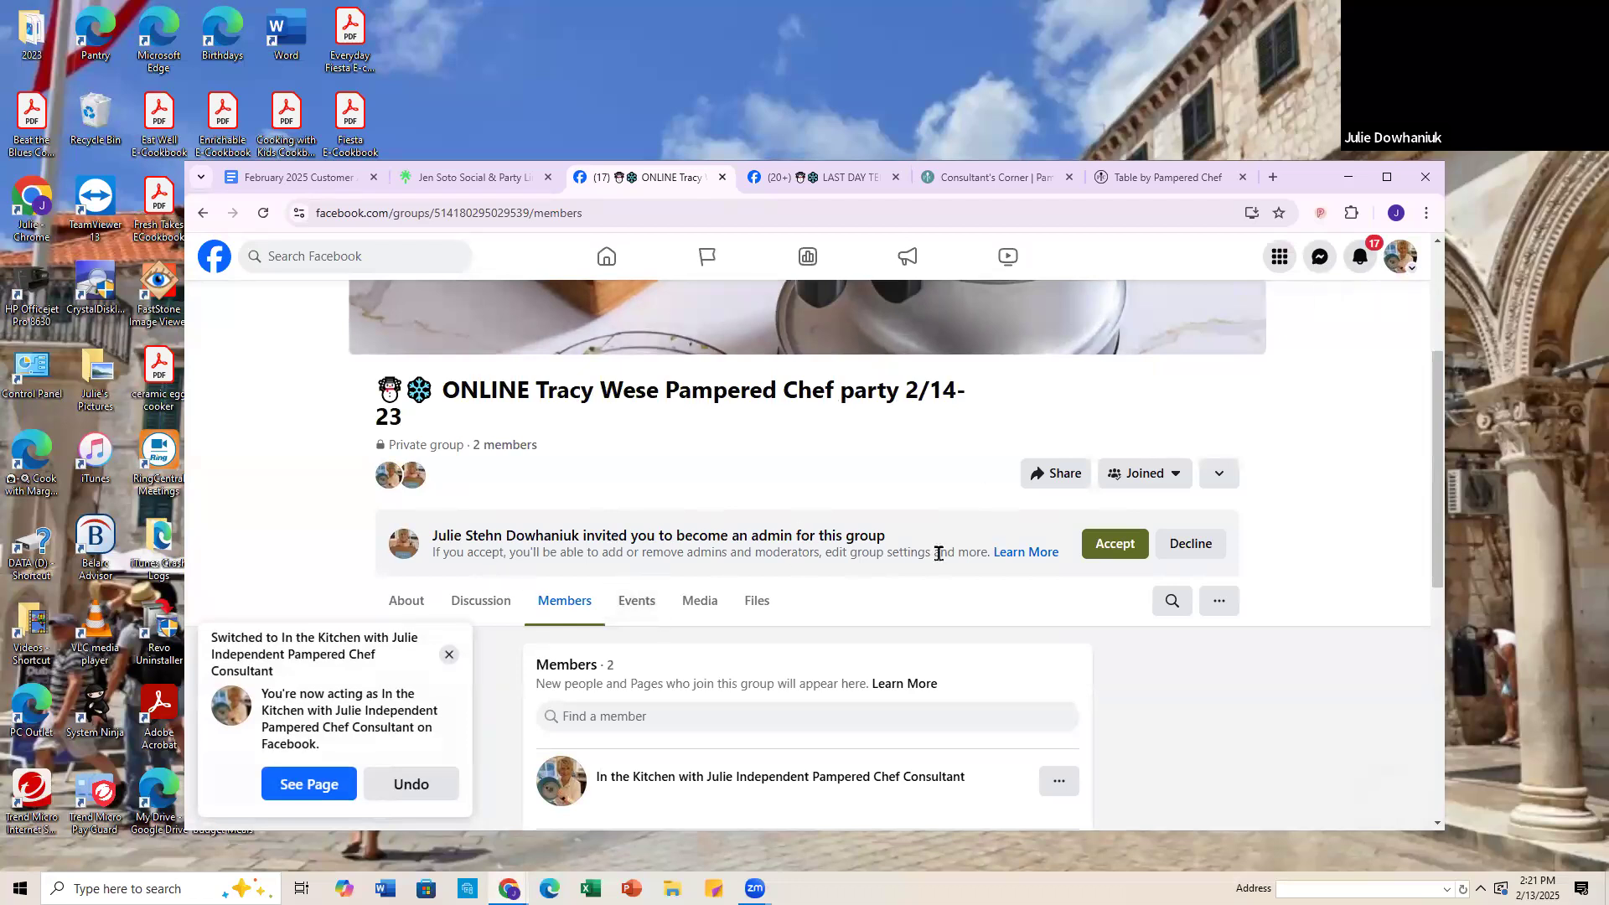
{"action": "left_click", "coordinate": [1116, 553]}
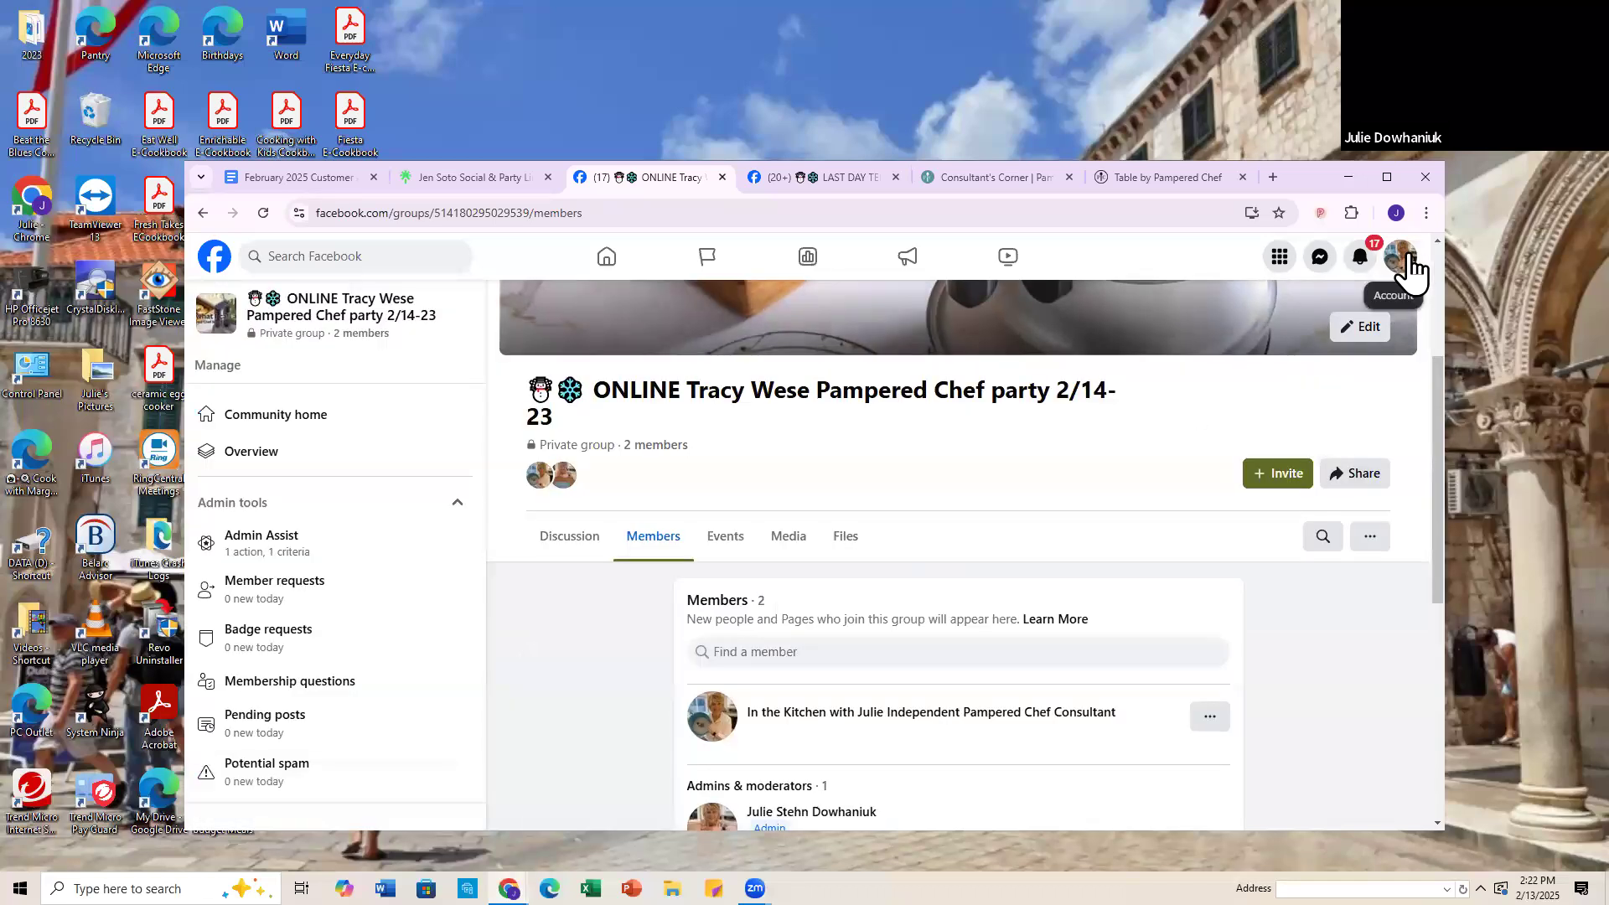
Step: Switch back to the personal profile and show the new group's discussion
{"action": "left_click", "coordinate": [1410, 266]}
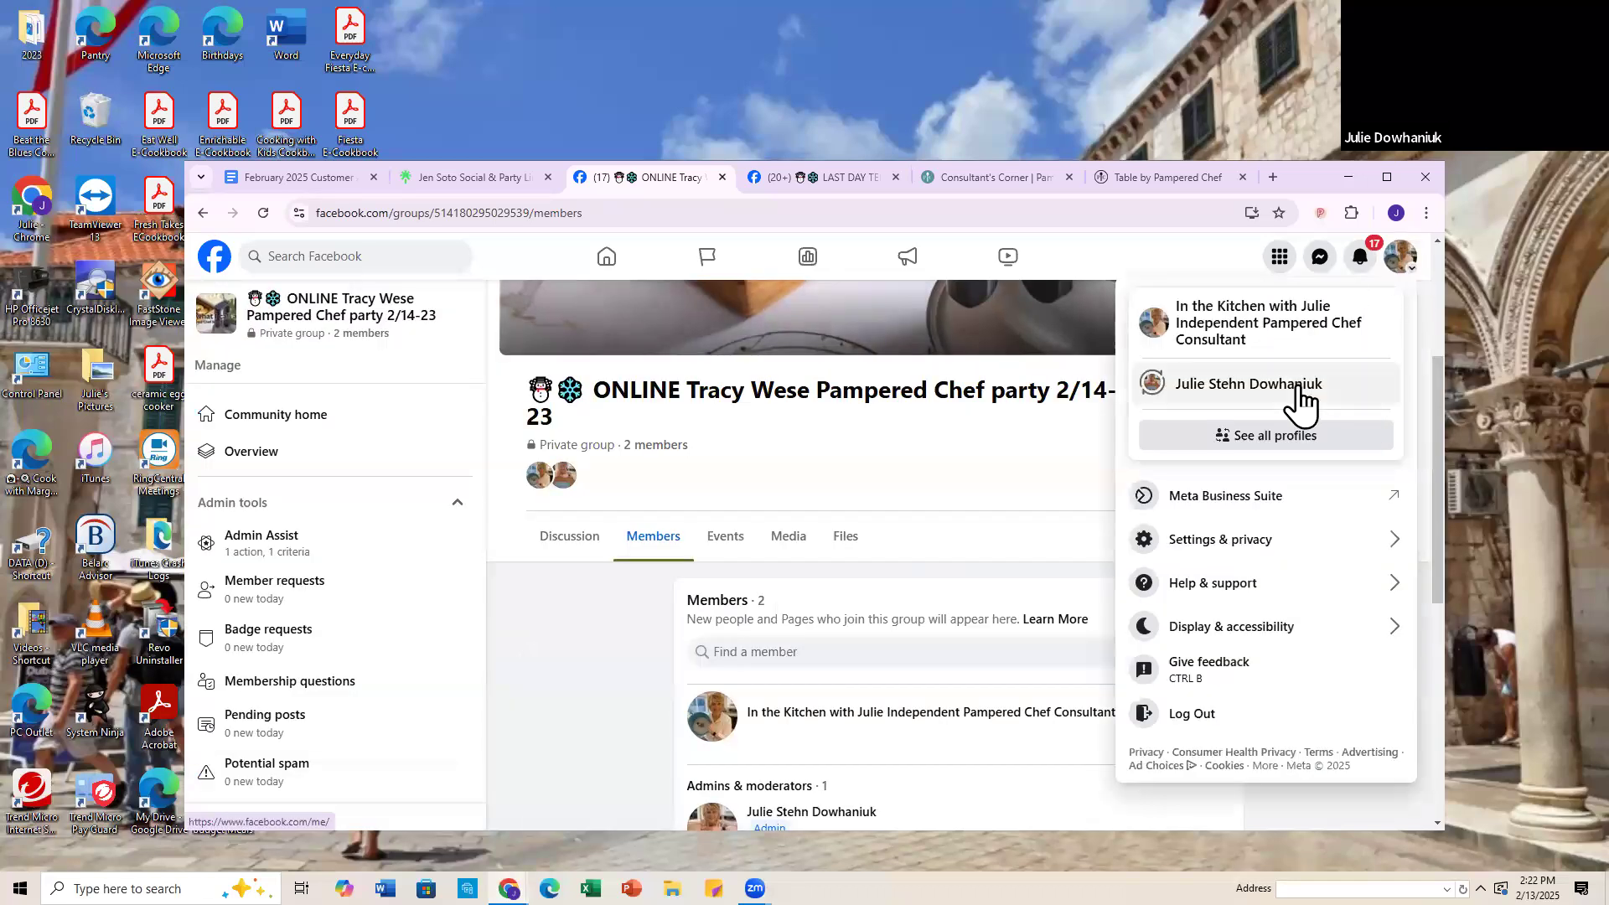
{"action": "left_click", "coordinate": [1304, 394]}
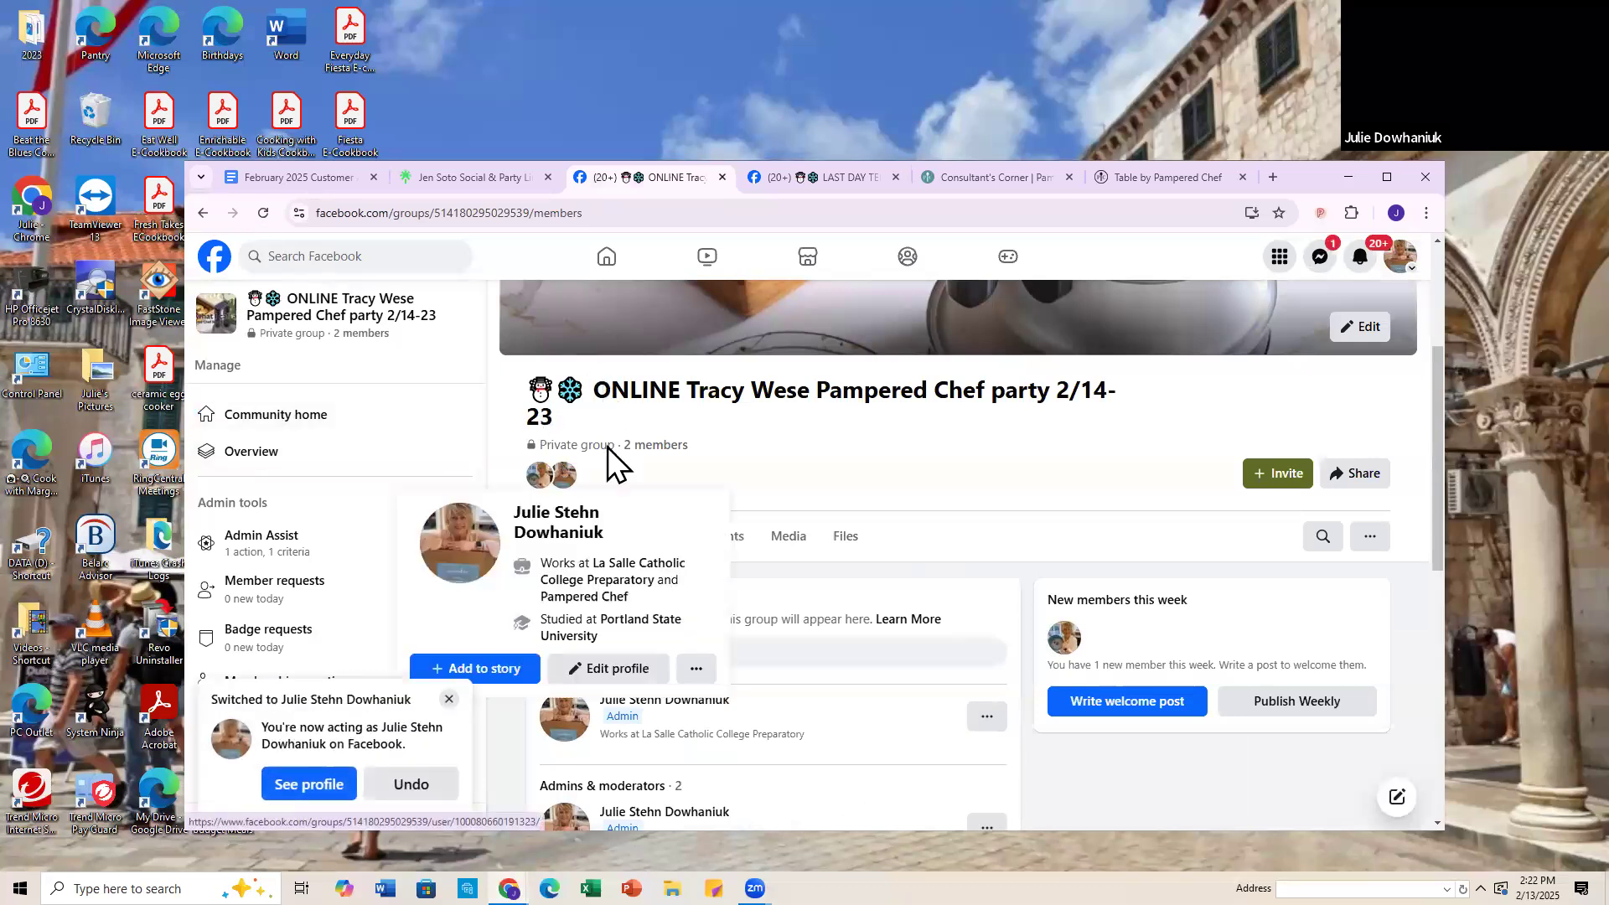
{"action": "left_click", "coordinate": [572, 540]}
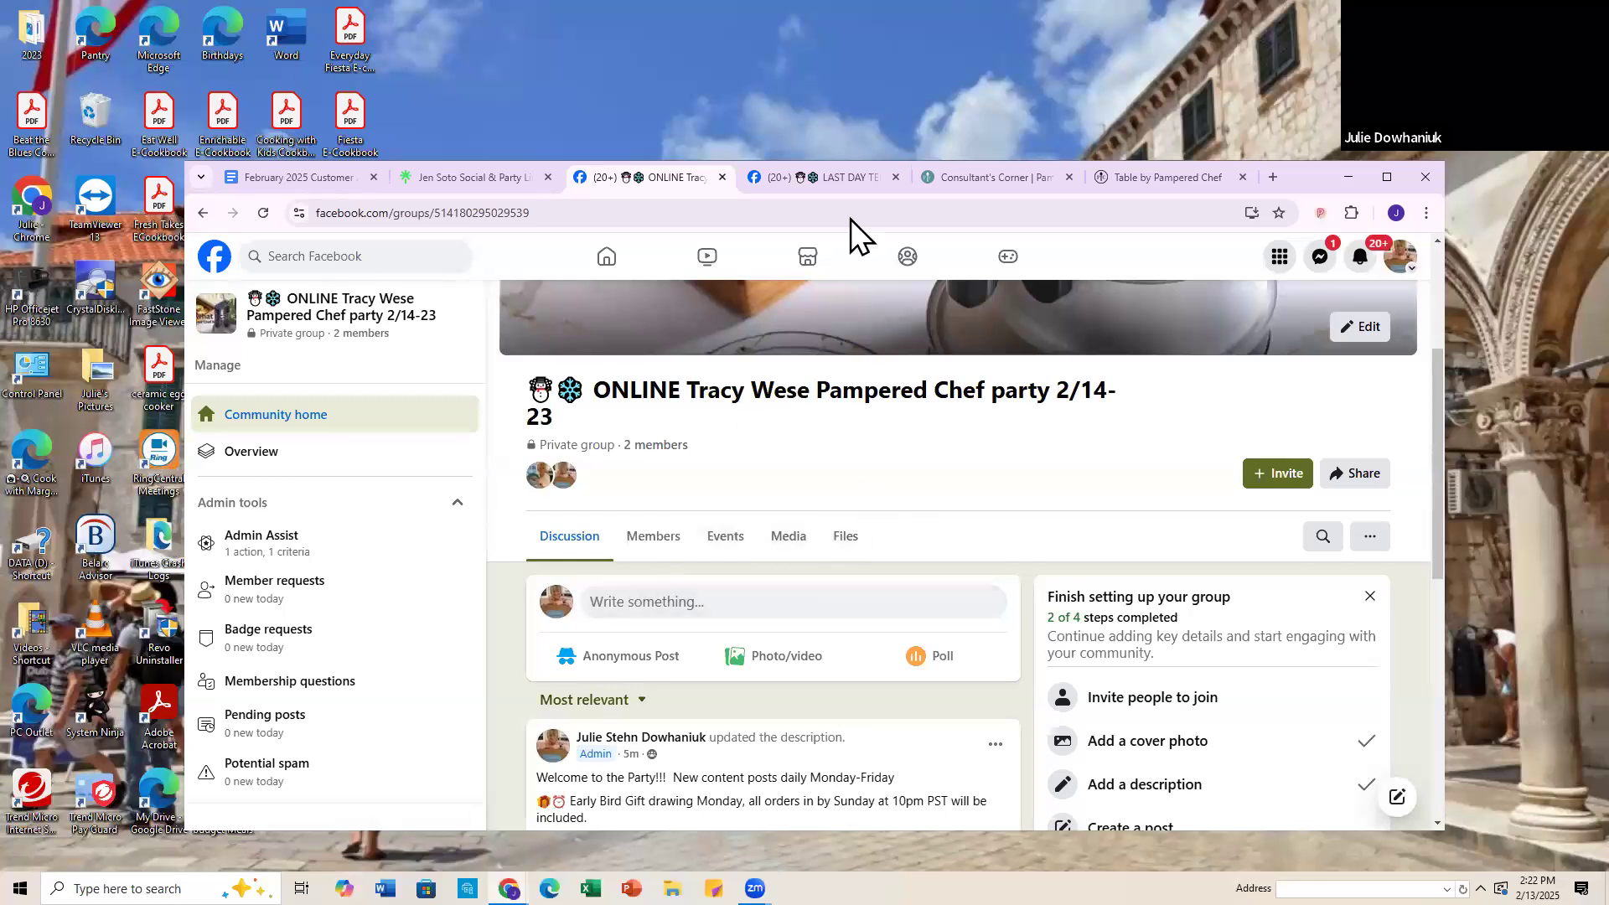
Step: Go to the earlier host's party group and locate the welcome post among its featured posts
{"action": "left_click", "coordinate": [828, 174]}
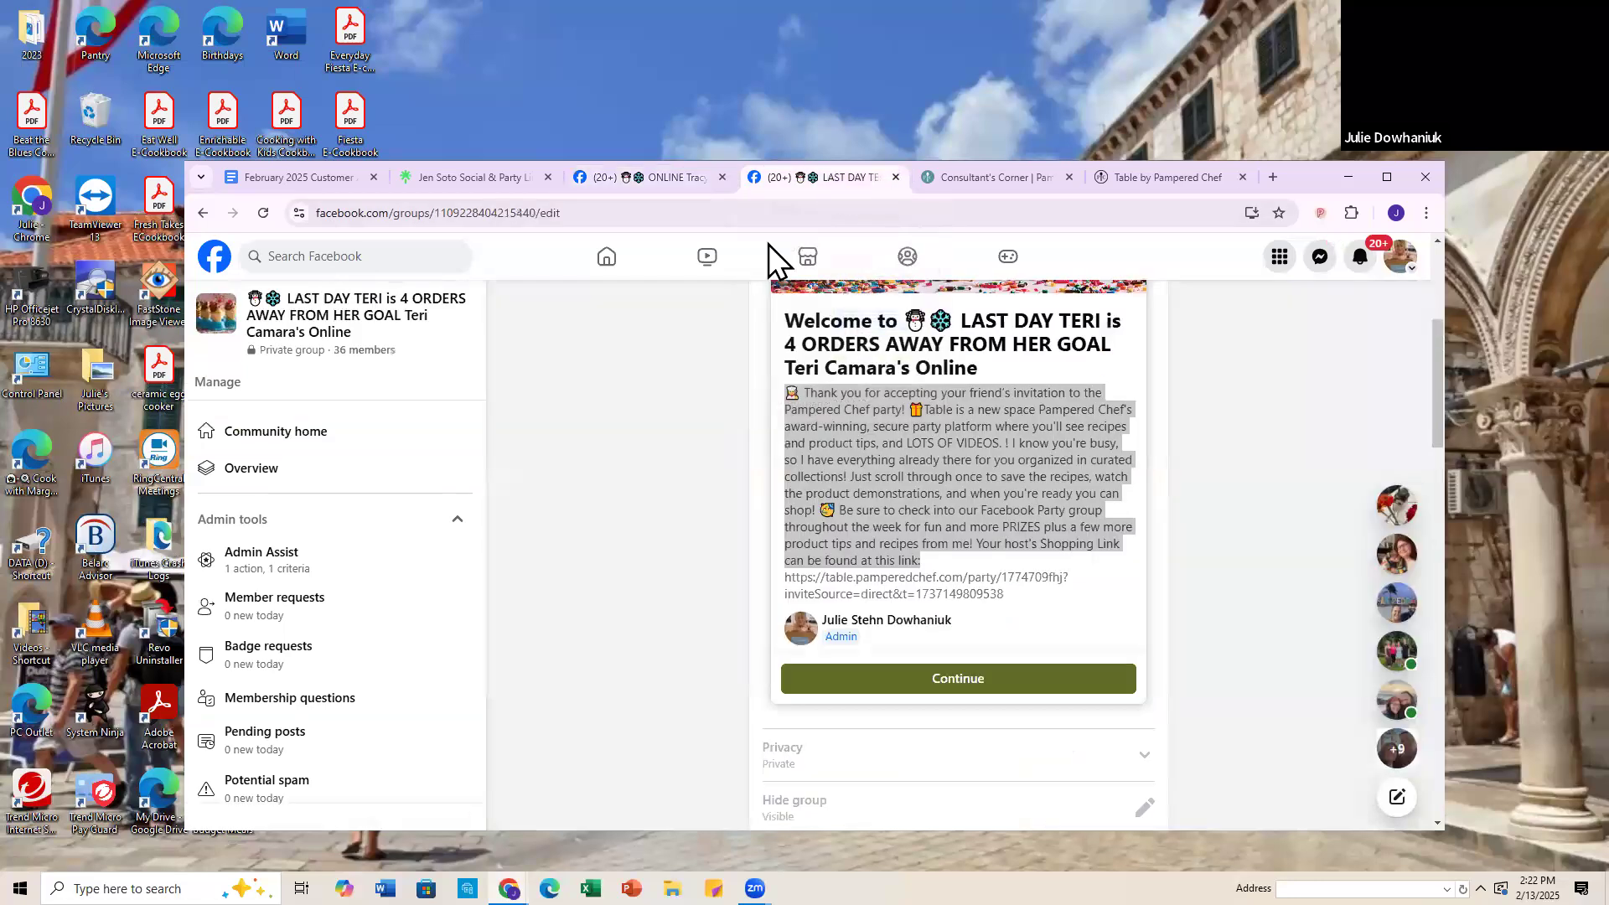
{"action": "left_click", "coordinate": [312, 442]}
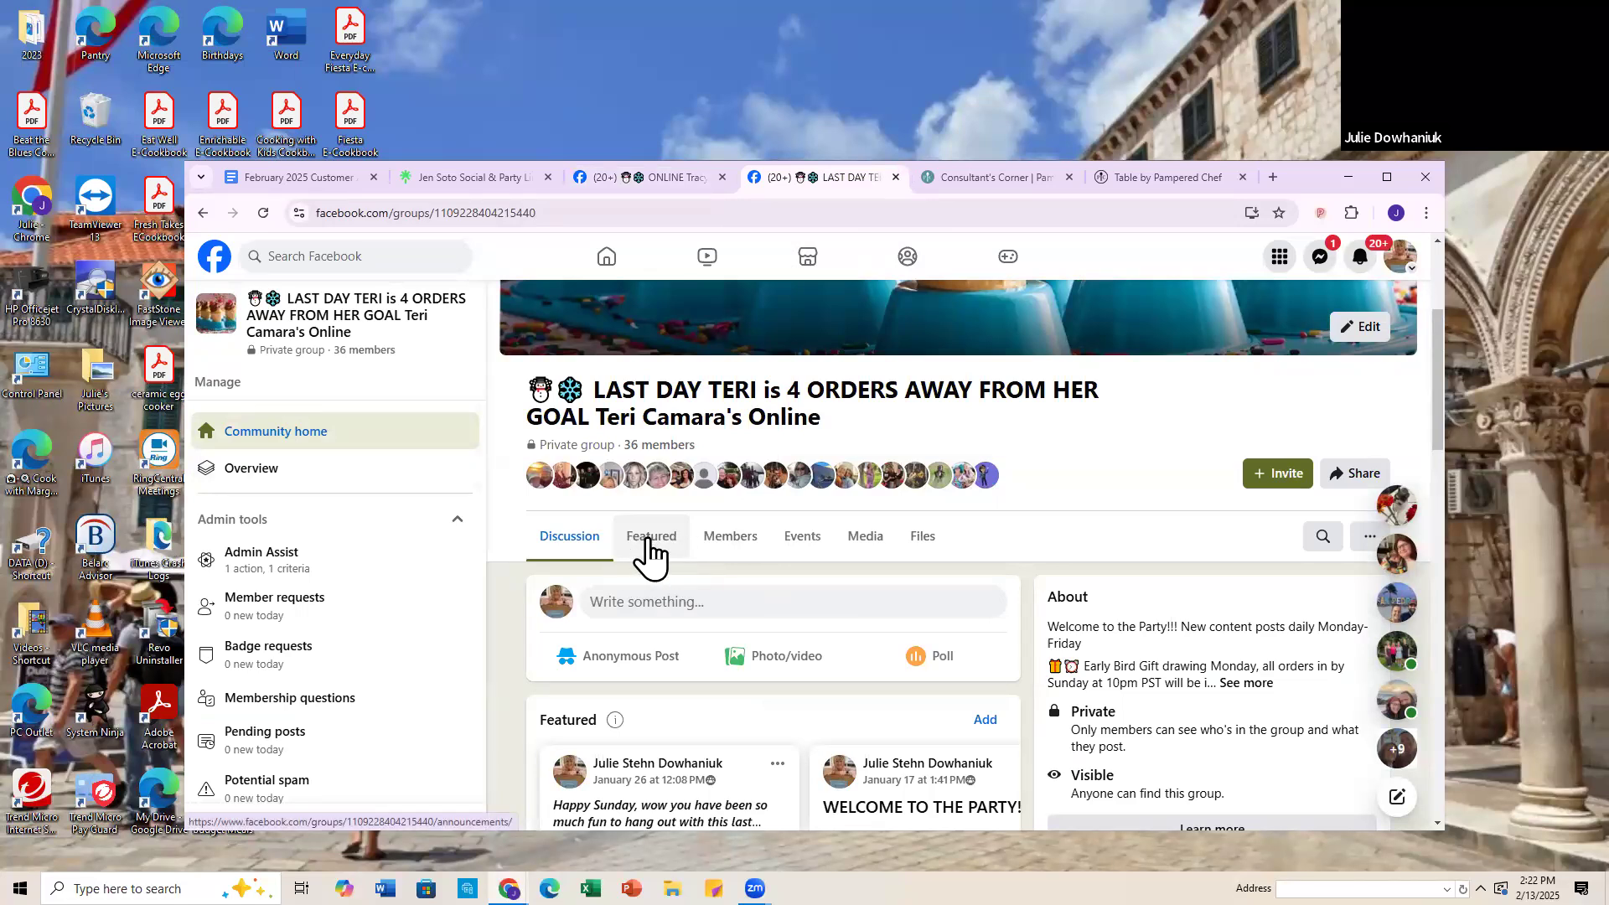
{"action": "left_click", "coordinate": [647, 543]}
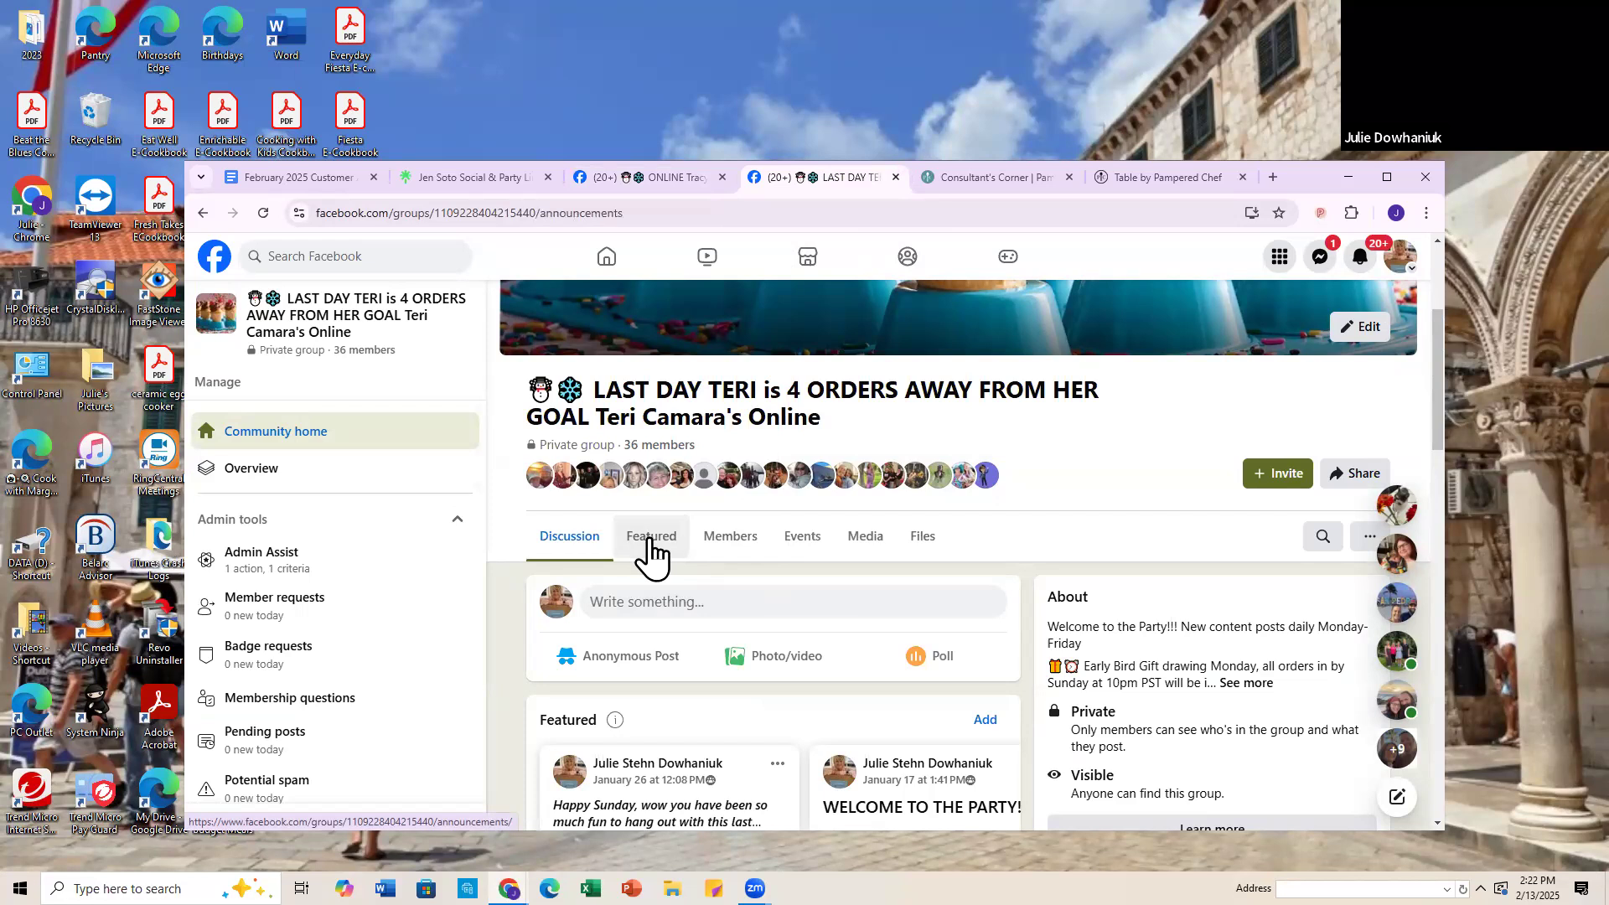
{"action": "scroll", "coordinate": [746, 628], "scroll_direction": "down", "scroll_amount": 10}
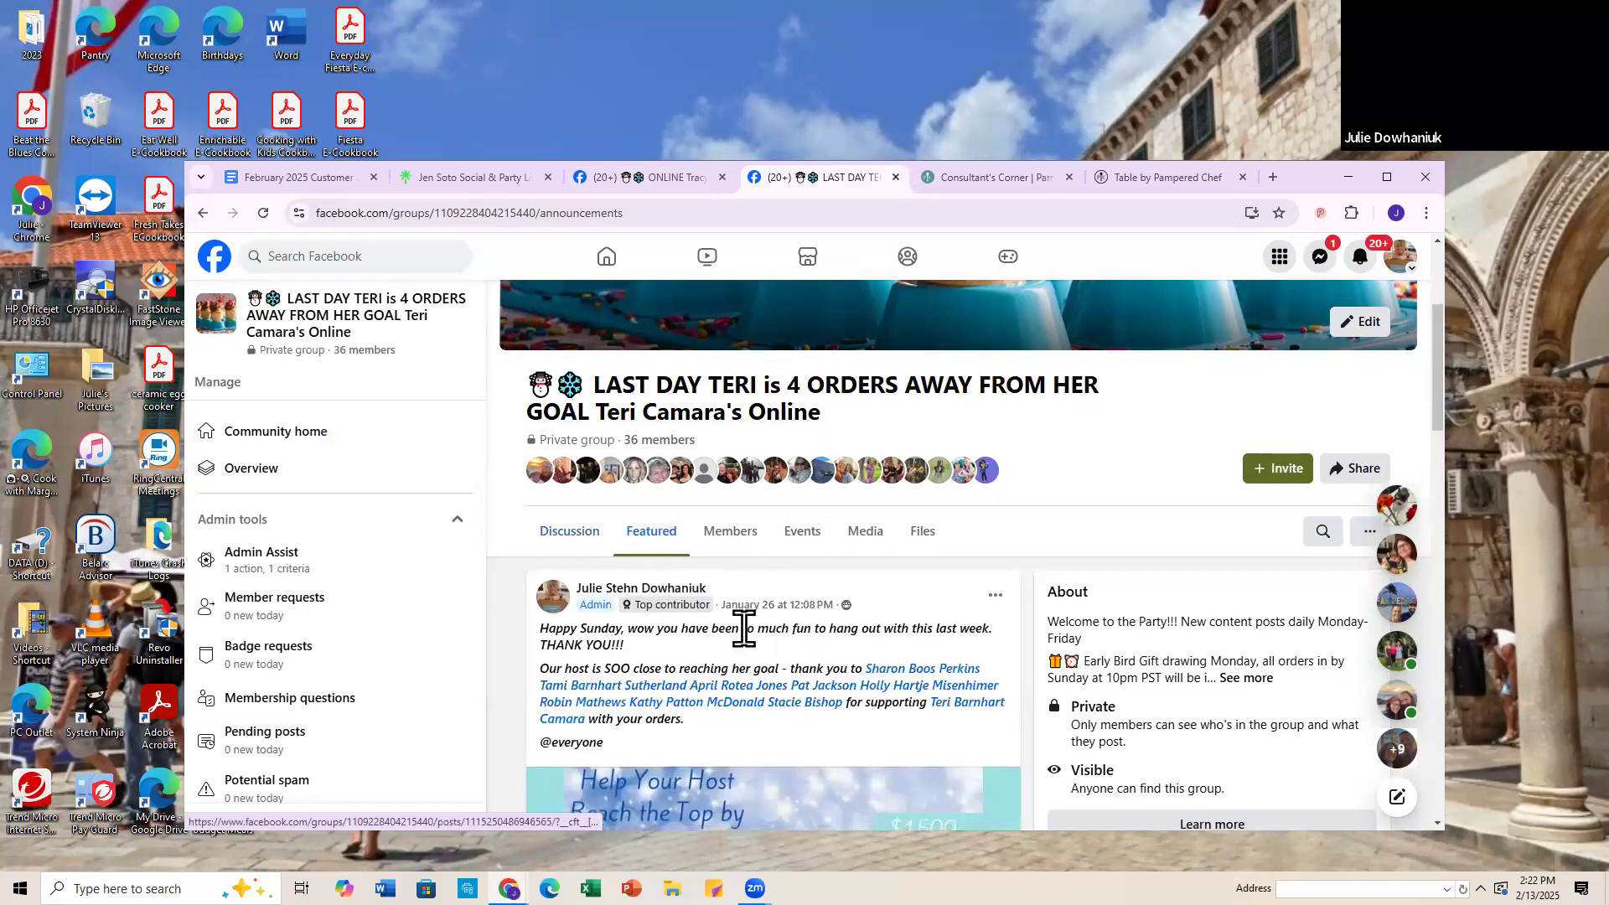
{"action": "scroll", "coordinate": [748, 646], "scroll_direction": "down", "scroll_amount": 8}
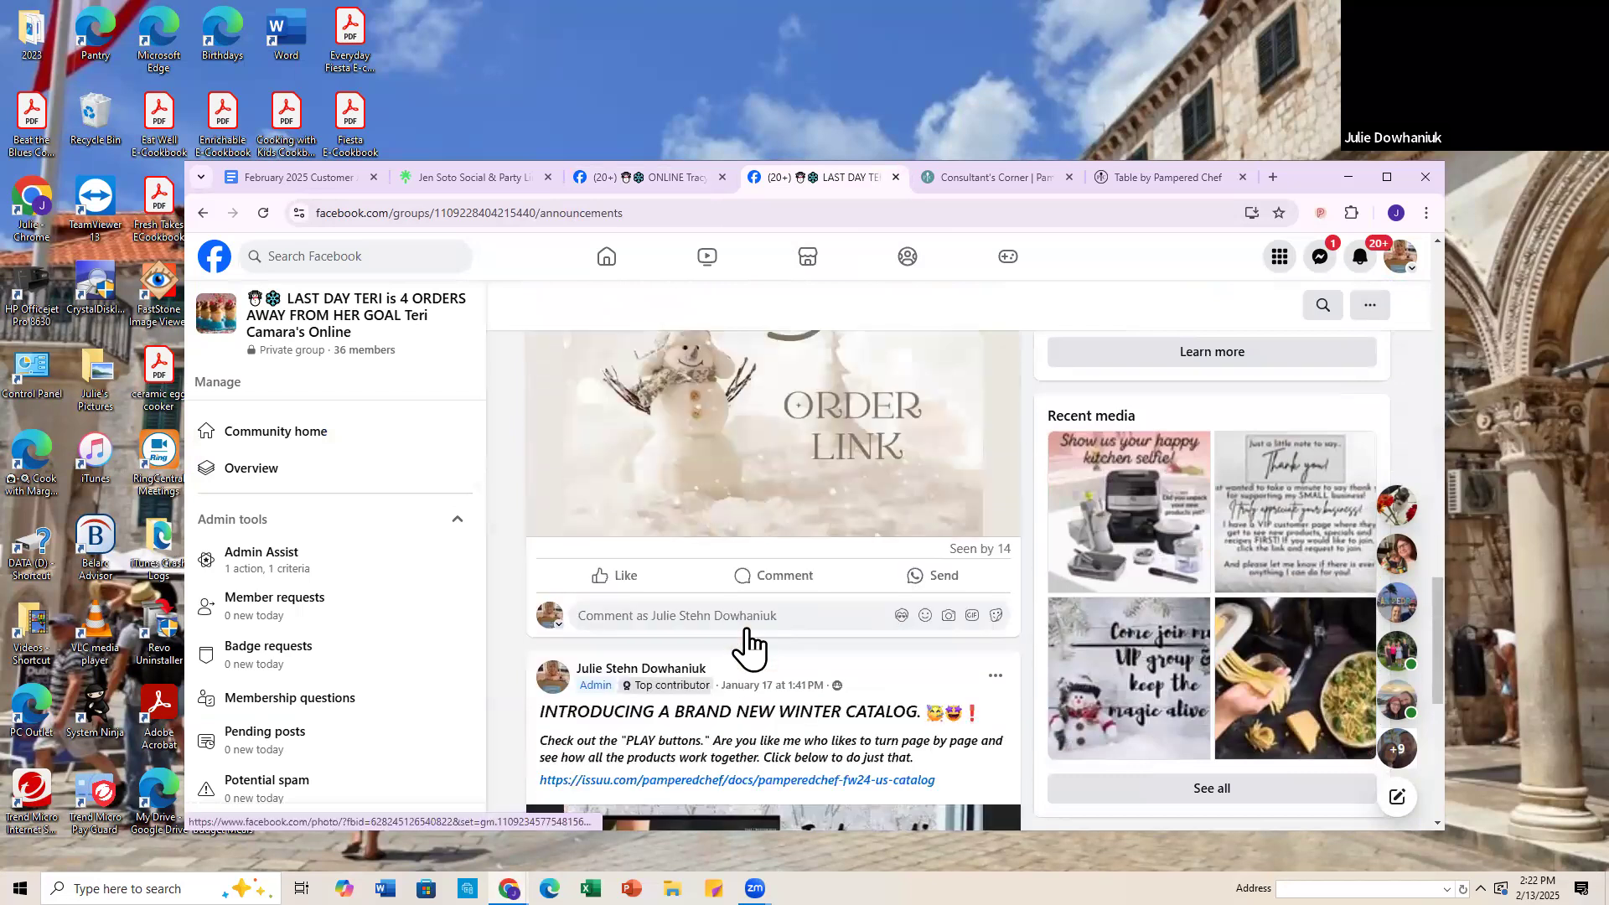
{"action": "scroll", "coordinate": [750, 644], "scroll_direction": "up", "scroll_amount": 7}
{"action": "scroll", "coordinate": [750, 641], "scroll_direction": "up", "scroll_amount": 4}
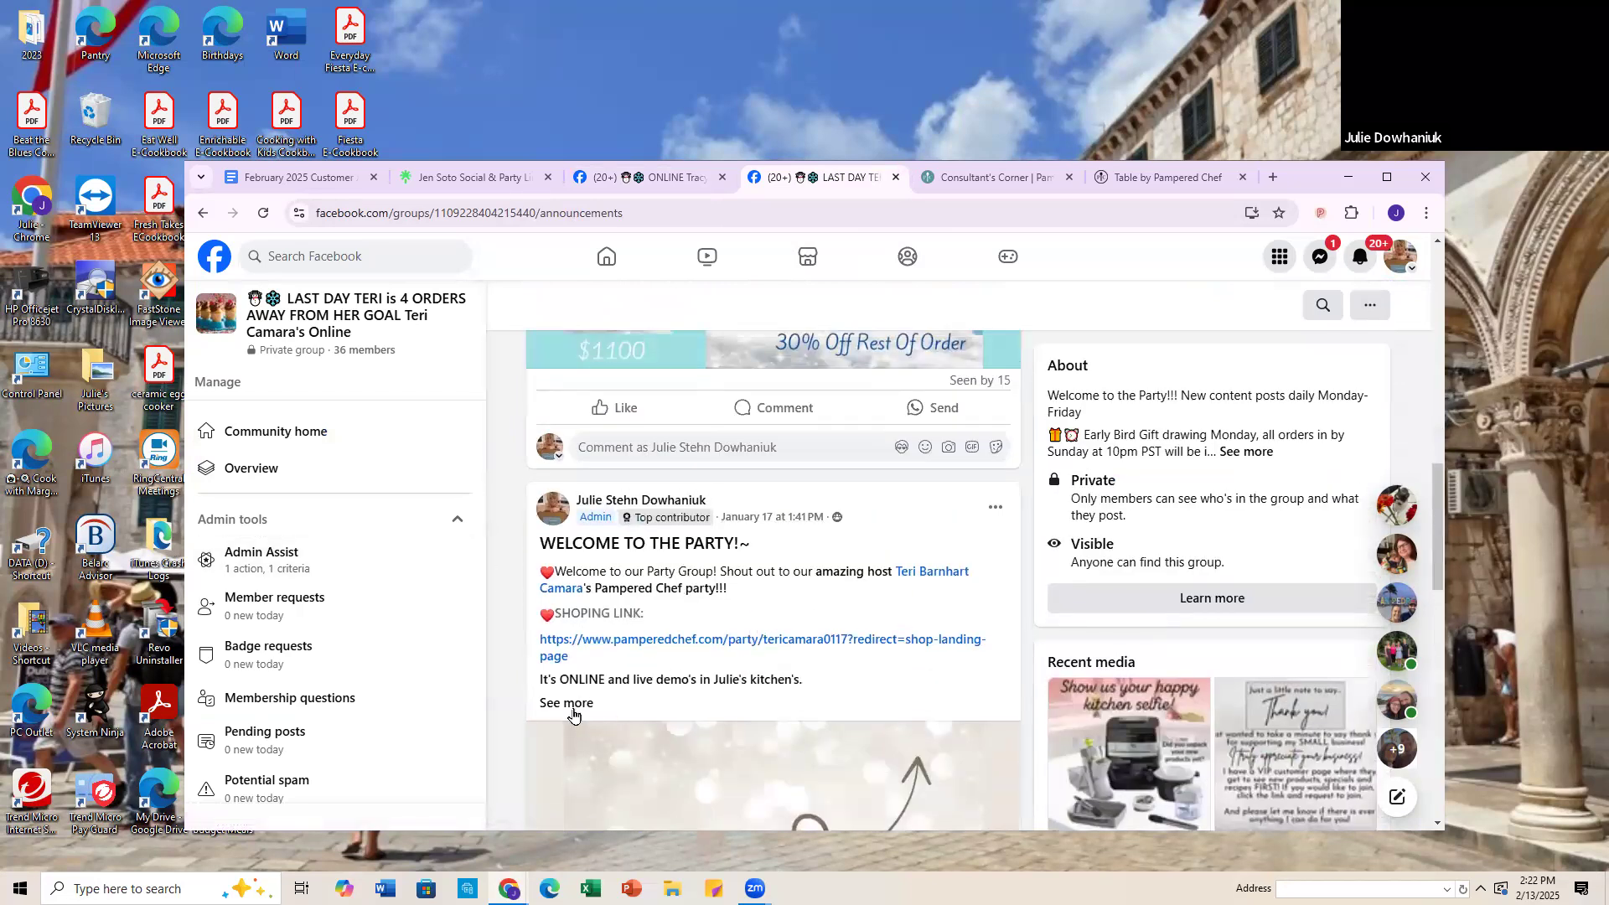
Step: Expand the "WELCOME TO THE PARTY!" post and copy its full text
{"action": "left_click", "coordinate": [573, 711]}
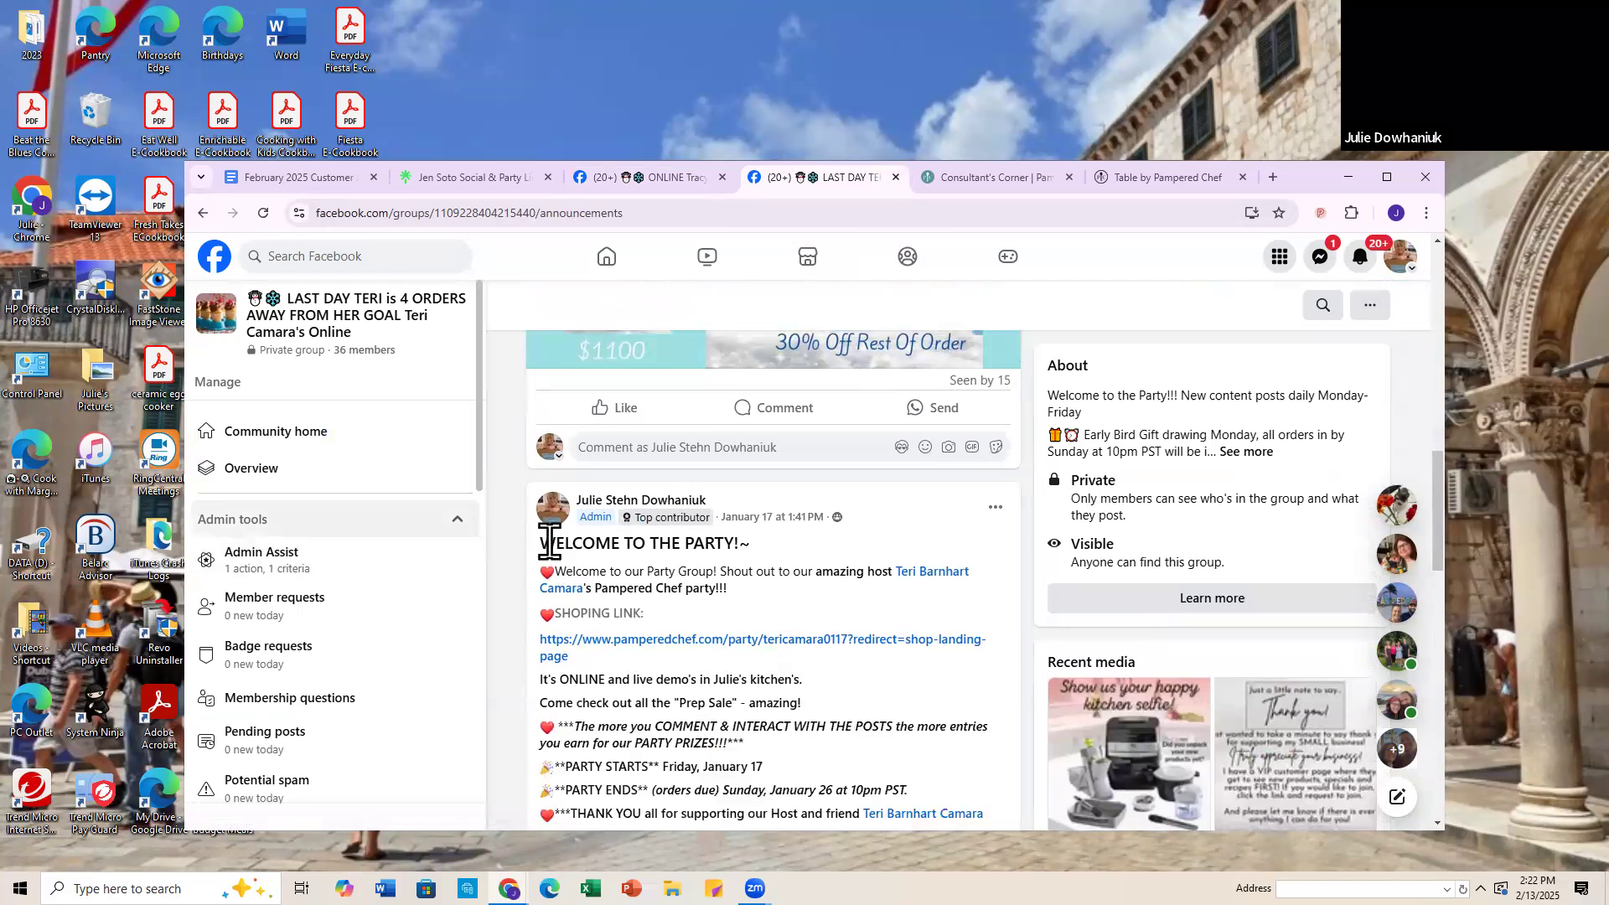
{"action": "left_click_drag", "start_coordinate": [542, 540], "coordinate": [848, 578]}
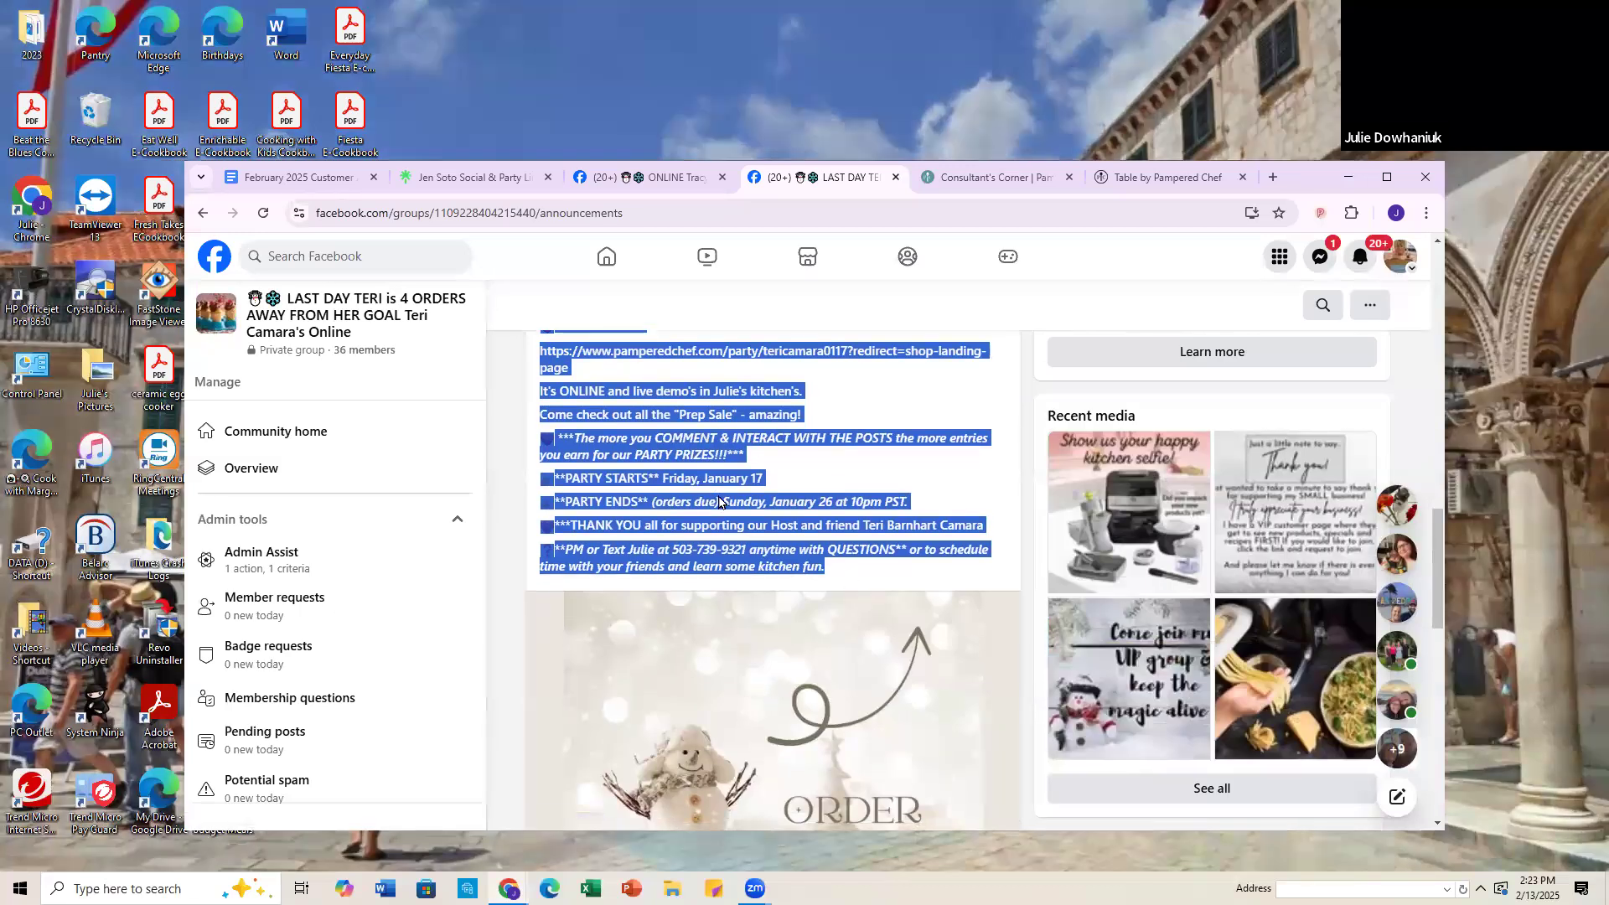
{"action": "right_click", "coordinate": [708, 501]}
{"action": "left_click", "coordinate": [735, 513]}
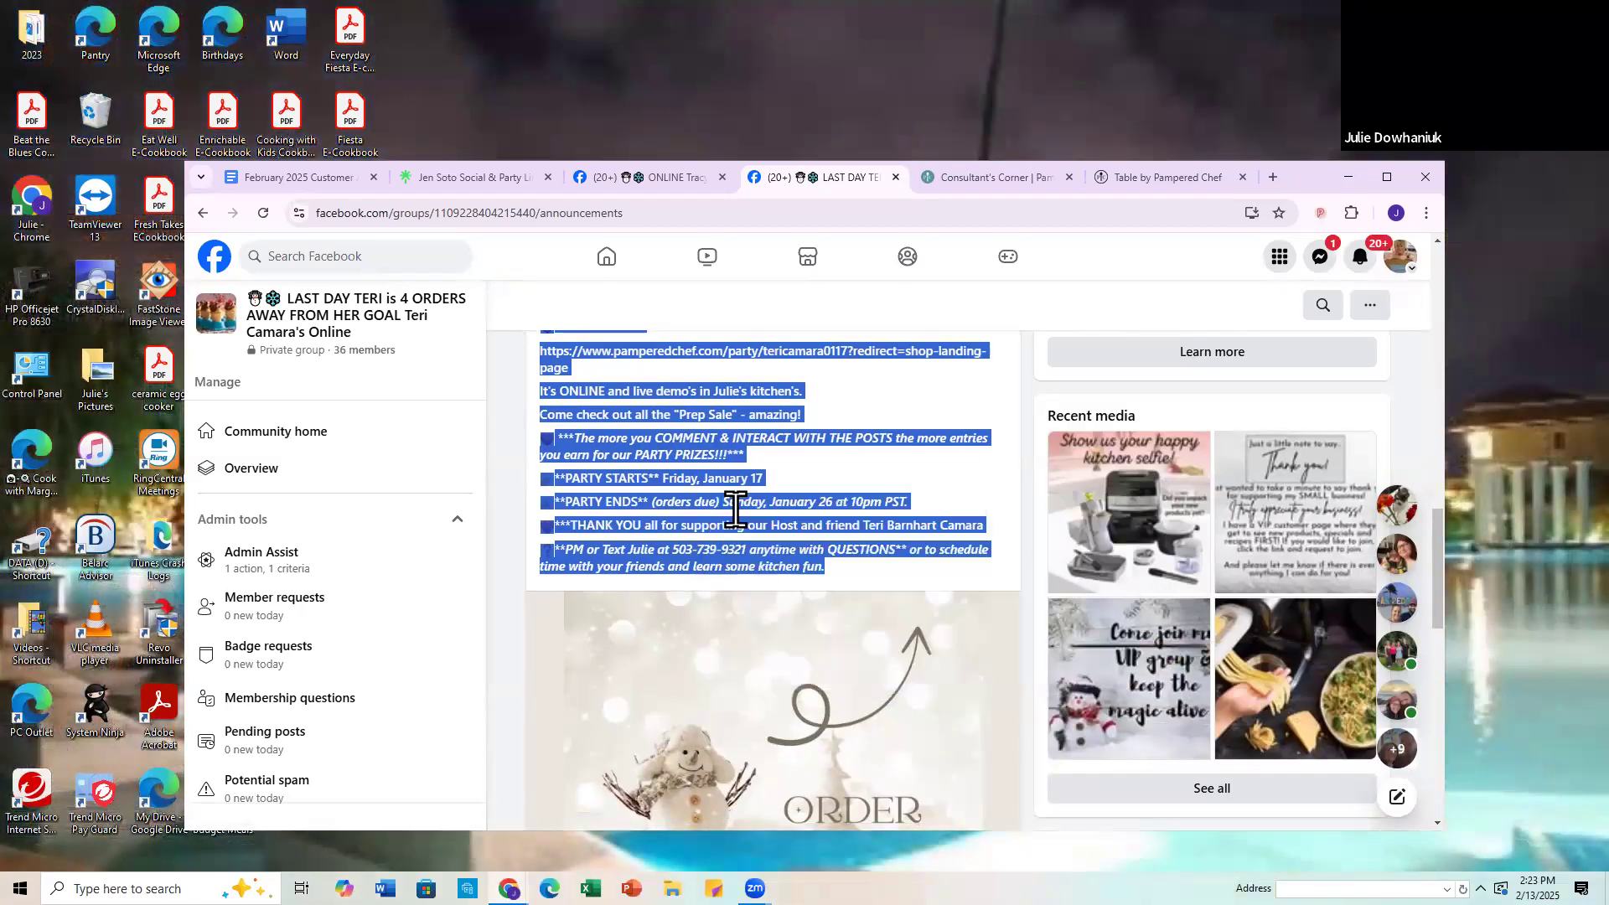
Step: Start a new post in the 2/14-23 party group and paste the copied welcome text into it
{"action": "left_click", "coordinate": [649, 177]}
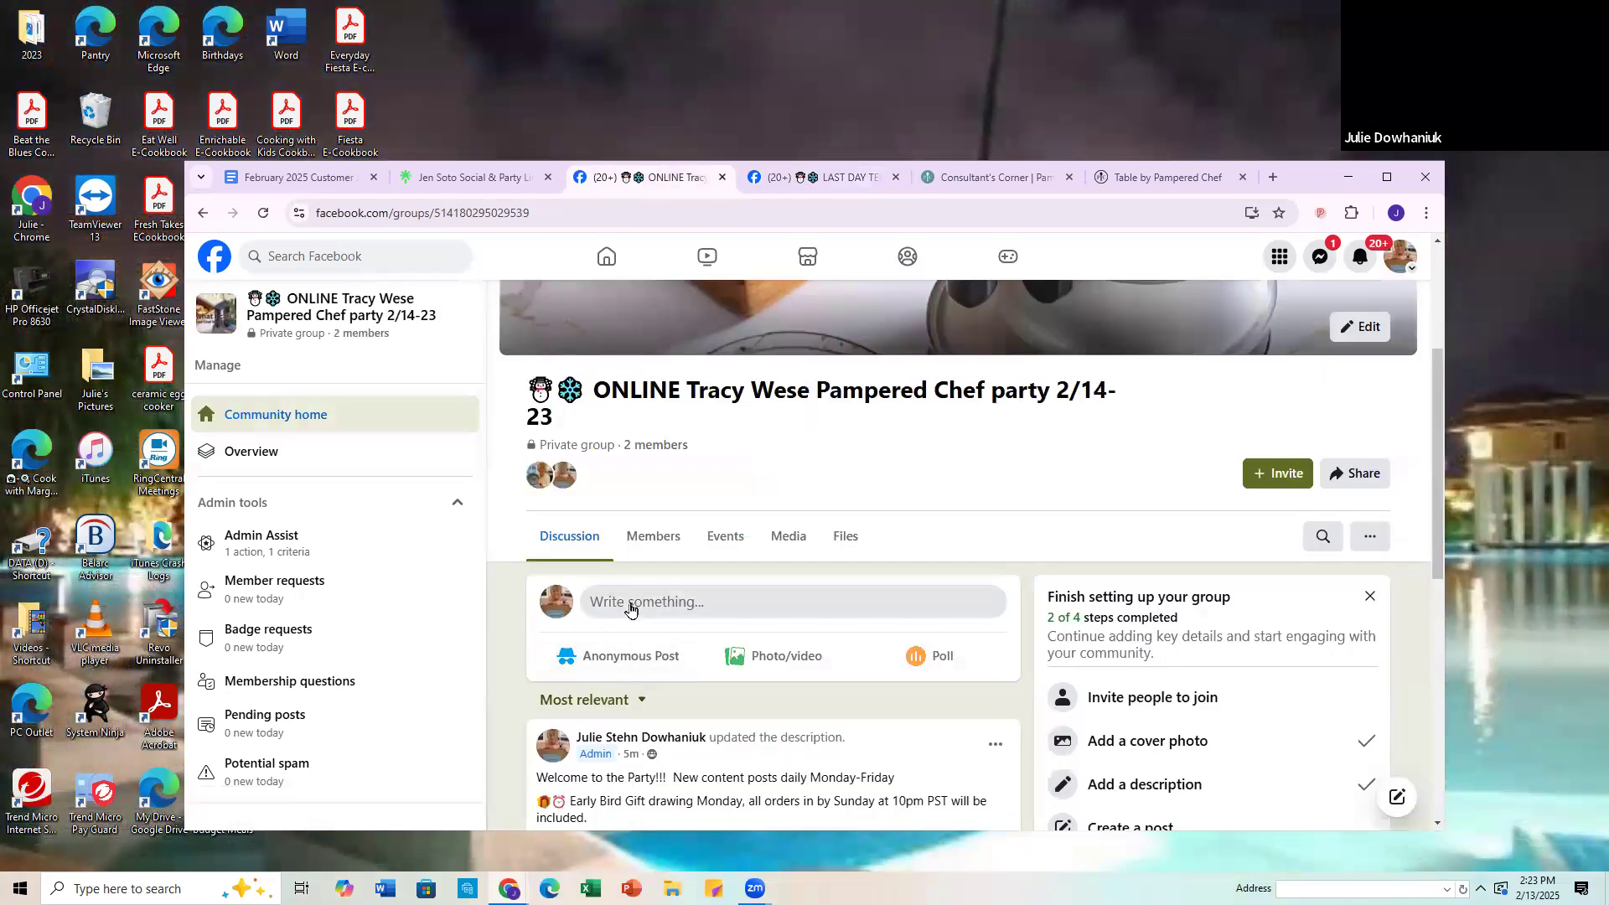
{"action": "left_click", "coordinate": [621, 612]}
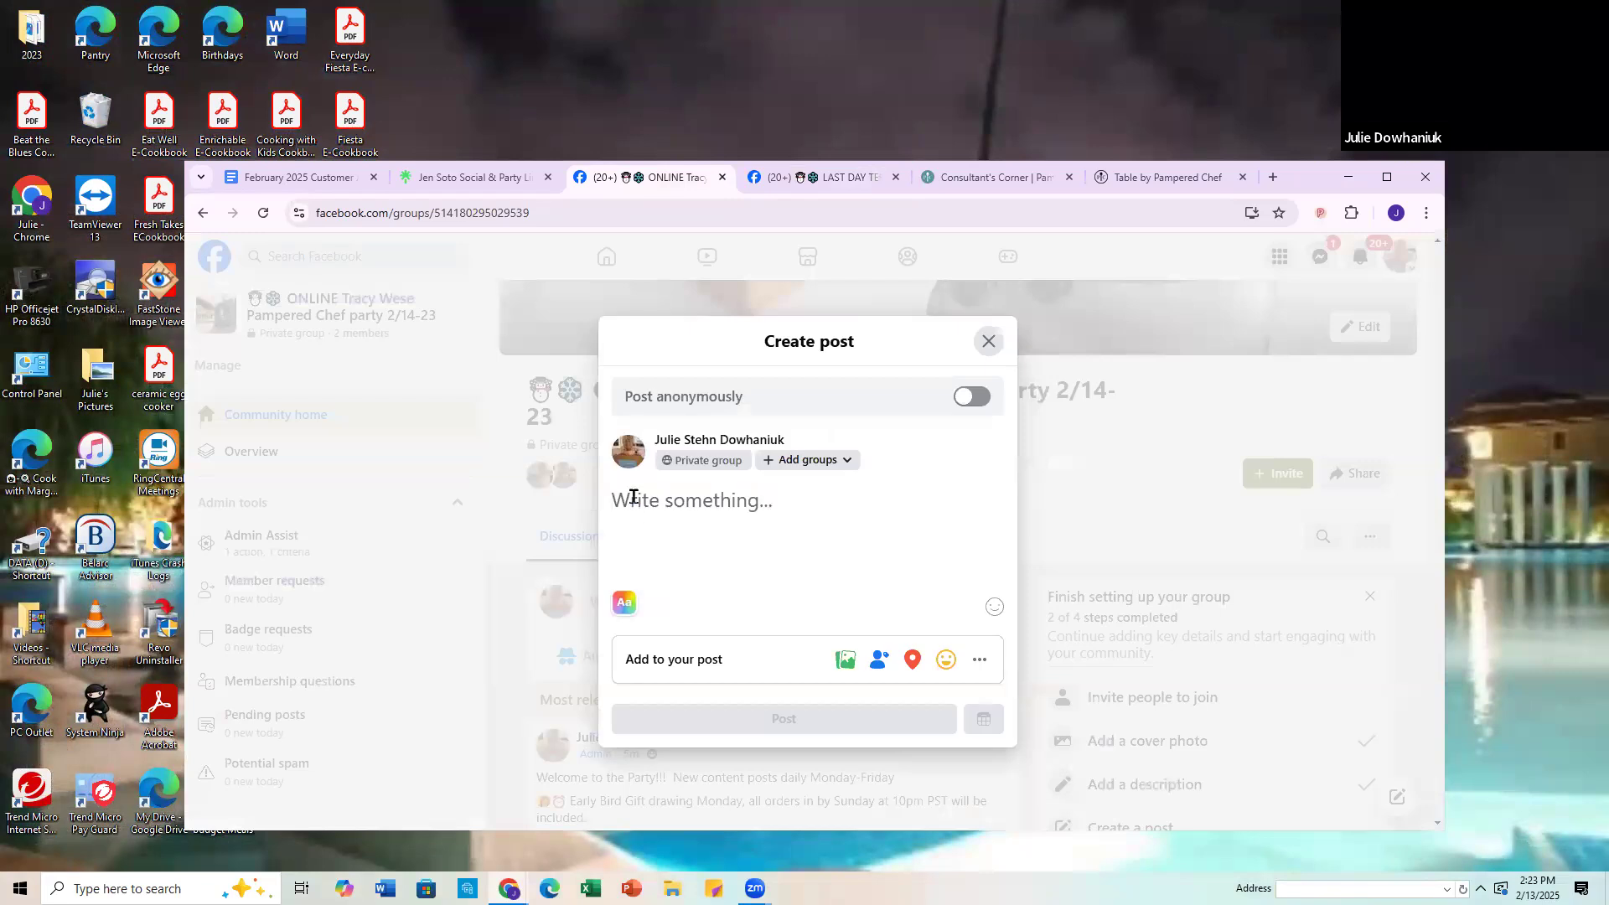
{"action": "right_click", "coordinate": [636, 509]}
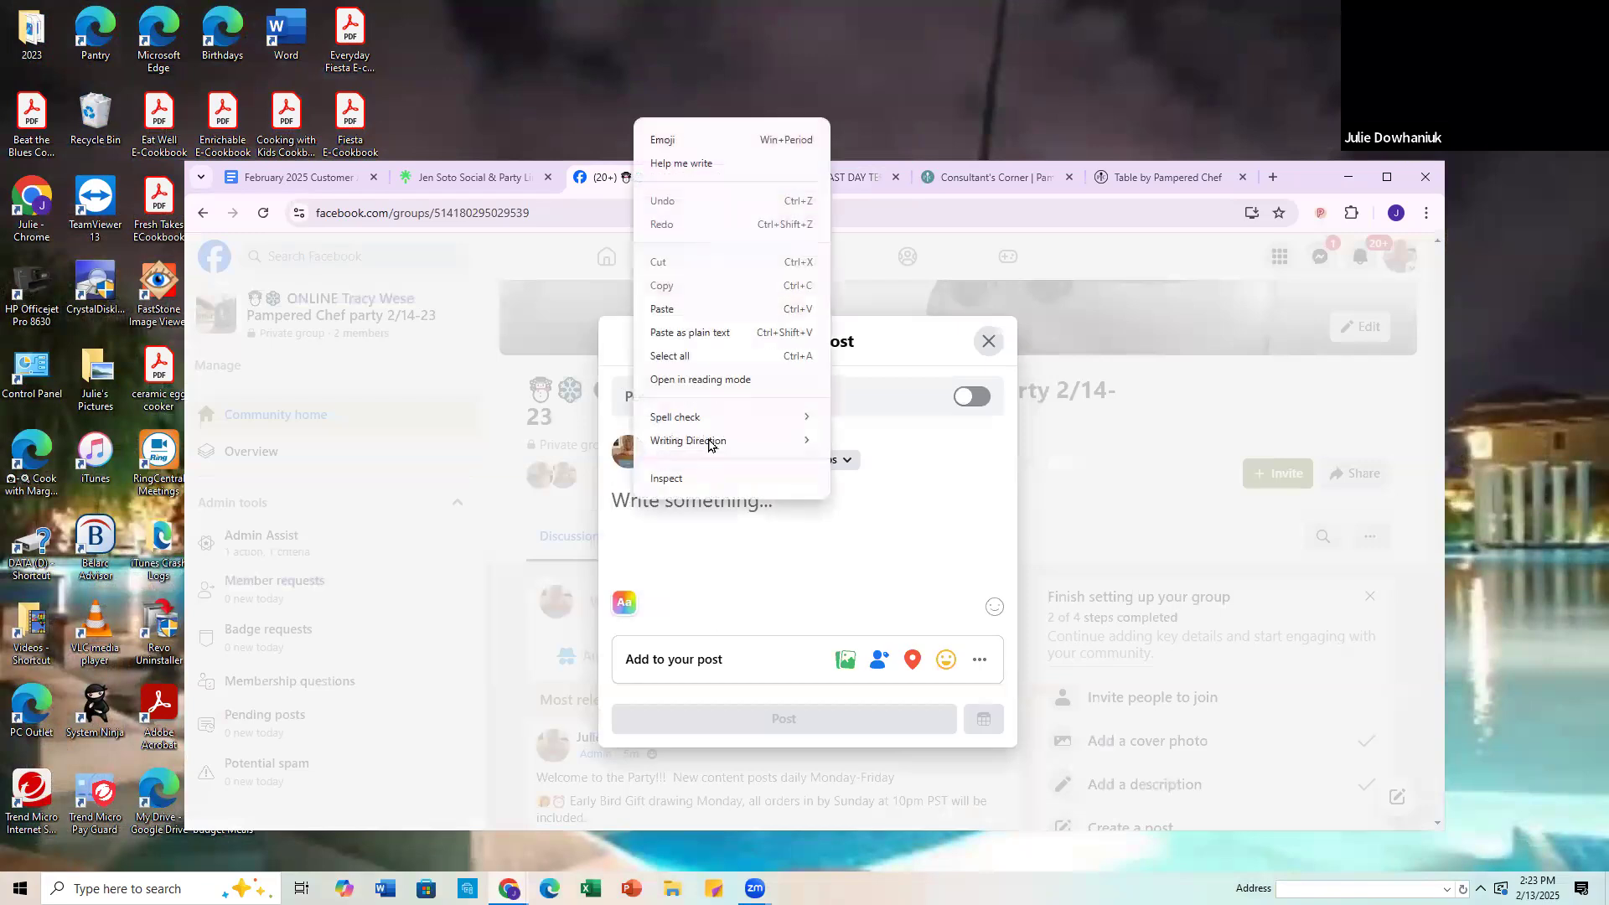
{"action": "left_click", "coordinate": [661, 309]}
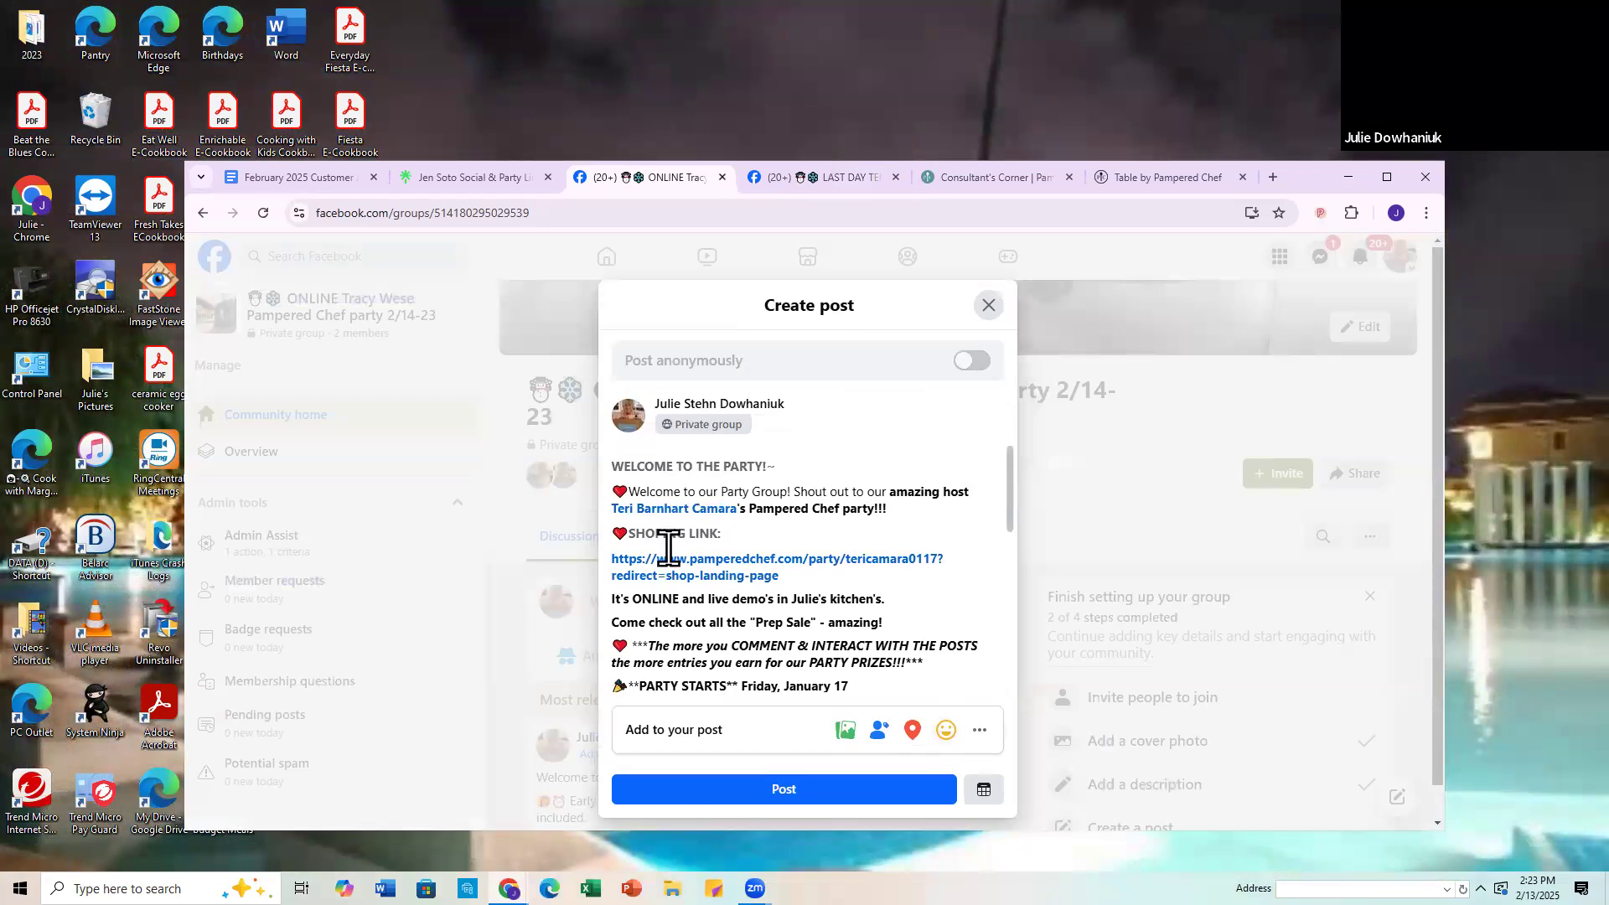
Step: Replace the previous host's name in the welcome line of the post with a tag of the new host
{"action": "left_click", "coordinate": [671, 513]}
{"action": "key", "text": "Delete"}
{"action": "key", "text": "Delete"}
{"action": "key", "text": "Delete"}
{"action": "key", "text": "Delete"}
{"action": "key", "text": "Delete"}
{"action": "key", "text": "Delete"}
{"action": "key", "text": "Delete"}
{"action": "key", "text": "Delete"}
{"action": "key", "text": "Delete"}
{"action": "key", "text": "Delete"}
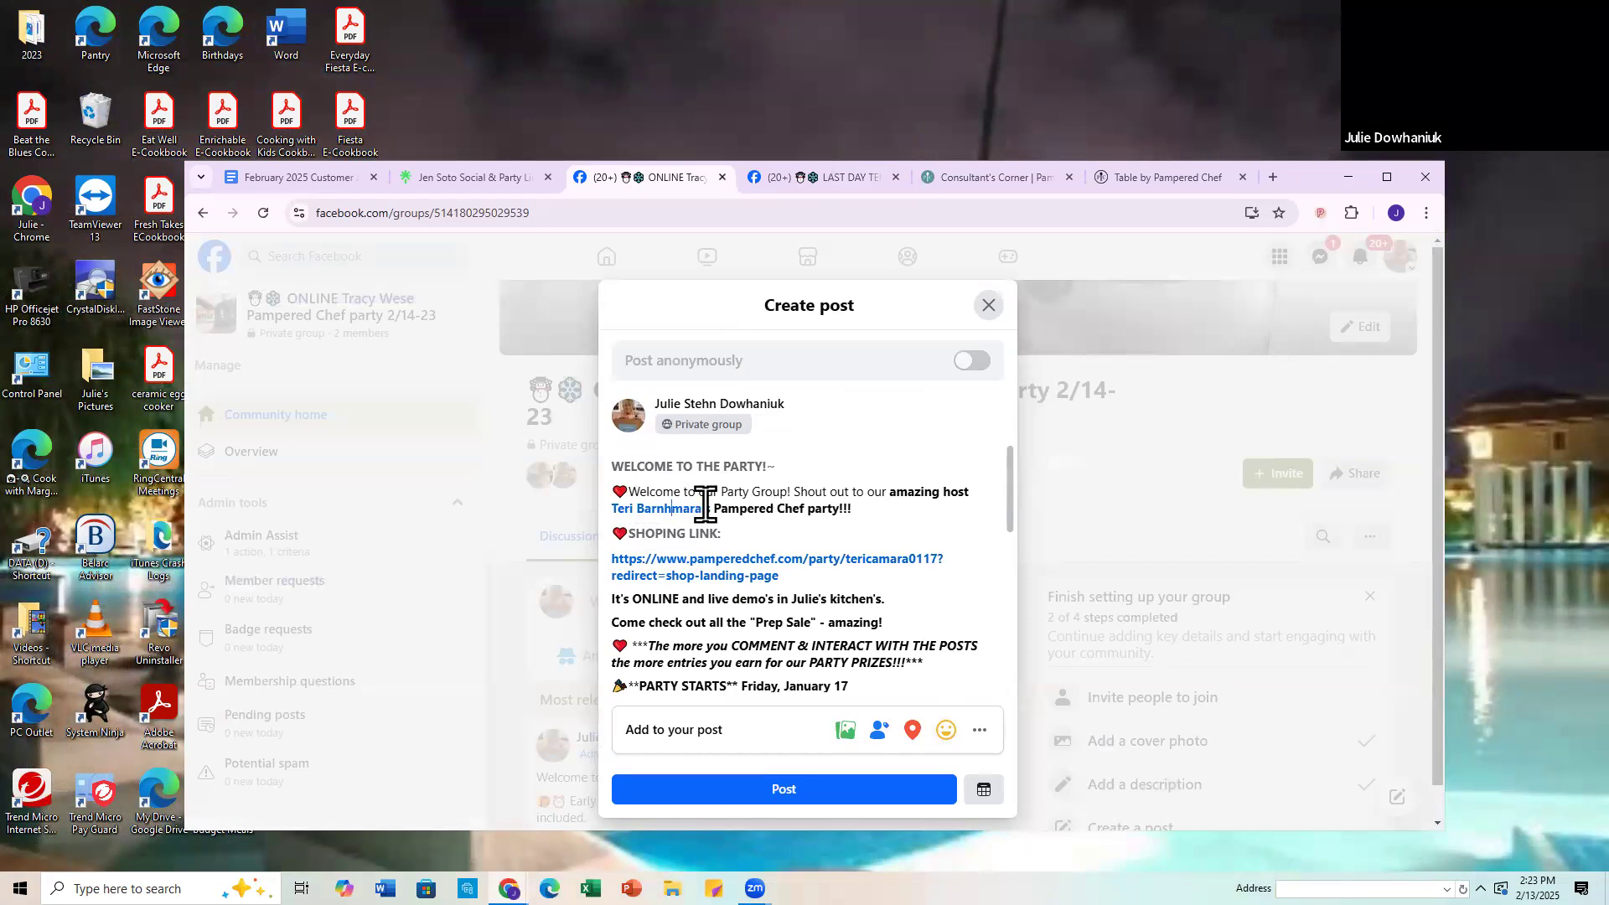
{"action": "key", "text": "BackSpace"}
{"action": "key", "text": "BackSpace"}
{"action": "key", "text": "BackSpace"}
{"action": "key", "text": "BackSpace"}
{"action": "key", "text": "BackSpace"}
{"action": "key", "text": "BackSpace"}
{"action": "key", "text": "BackSpace"}
{"action": "key", "text": "BackSpace"}
{"action": "key", "text": "BackSpace"}
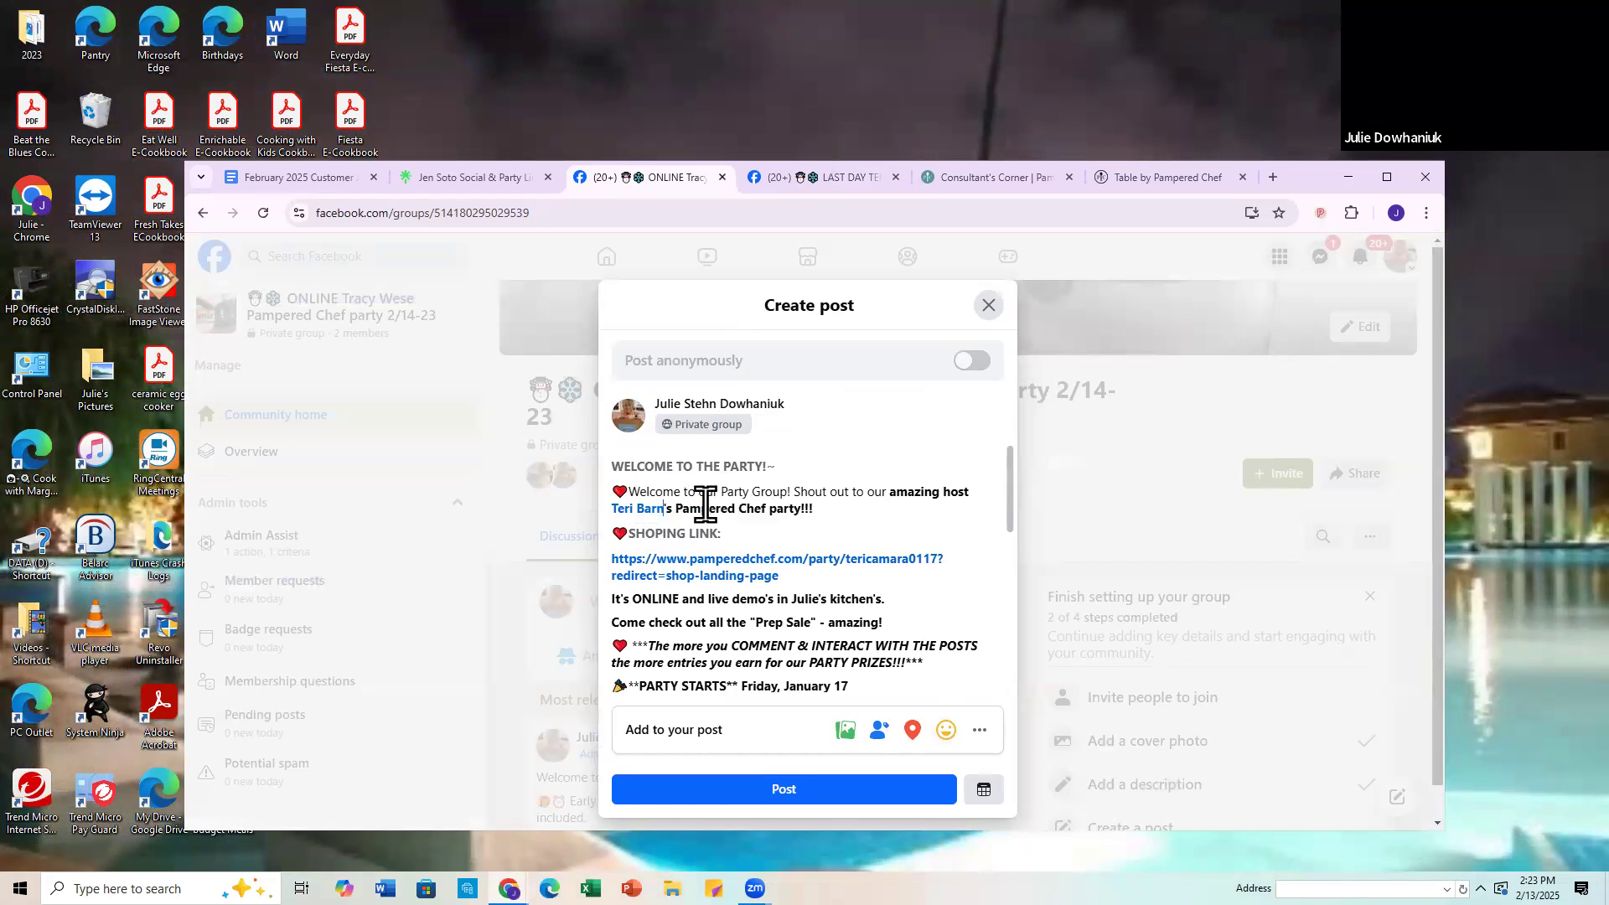
{"action": "key", "text": "BackSpace"}
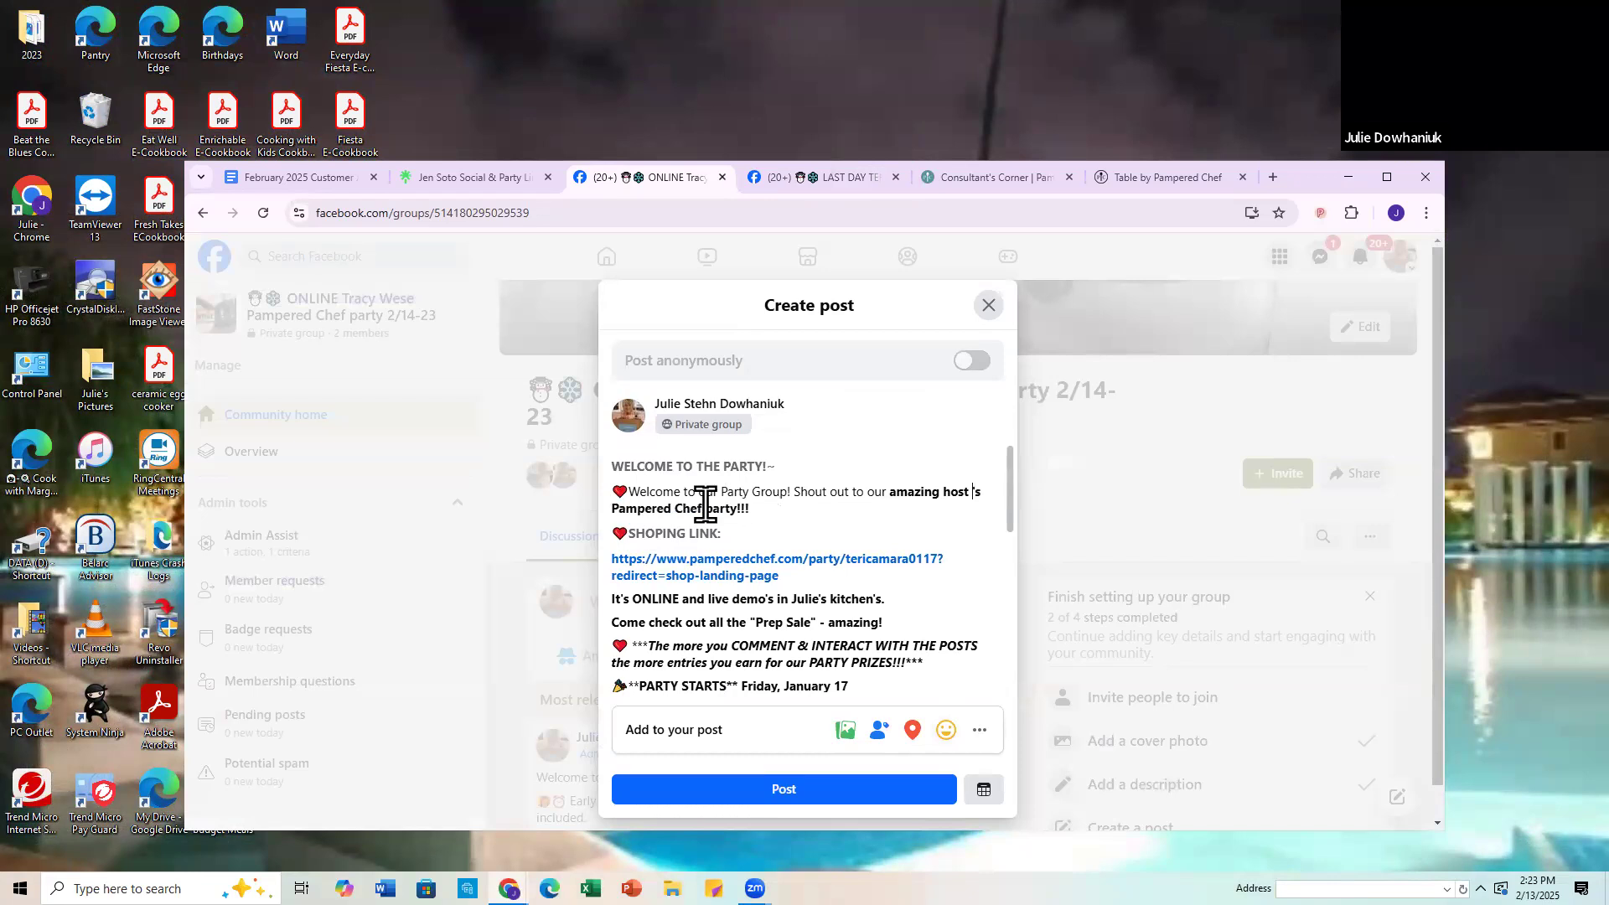
{"action": "type", "text": "@Tracy"}
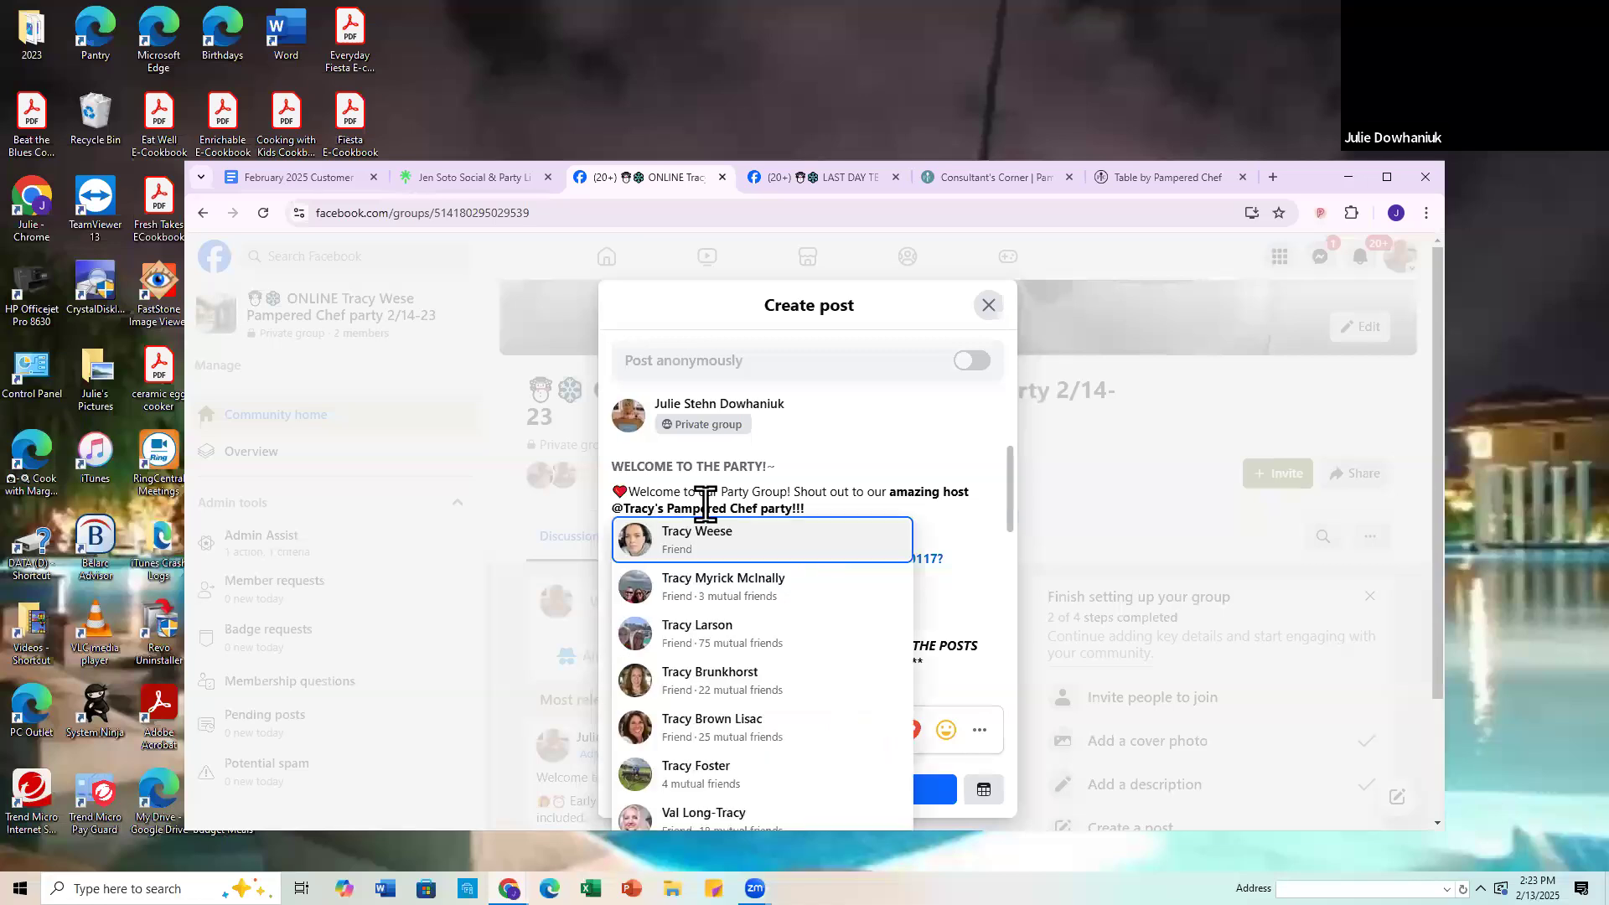
{"action": "left_click", "coordinate": [706, 553]}
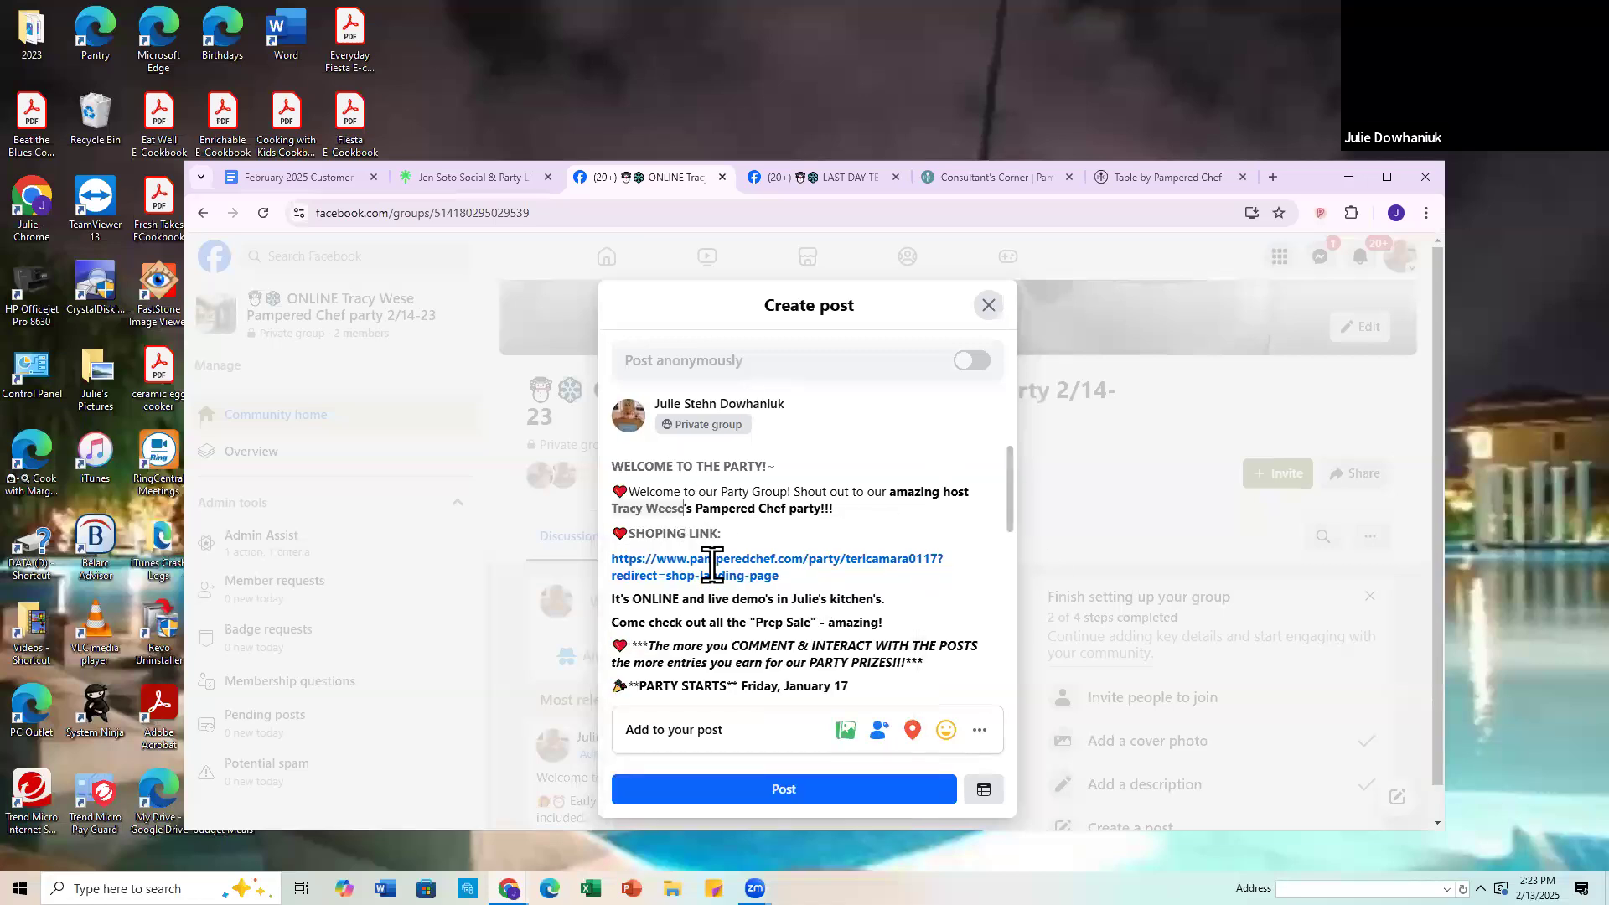
Step: Replace the old shopping link in the post with the invite link copied from the new host's Table by Pampered Chef party page
{"action": "left_click_drag", "start_coordinate": [794, 576], "coordinate": [575, 555]}
{"action": "key", "text": "BackSpace"}
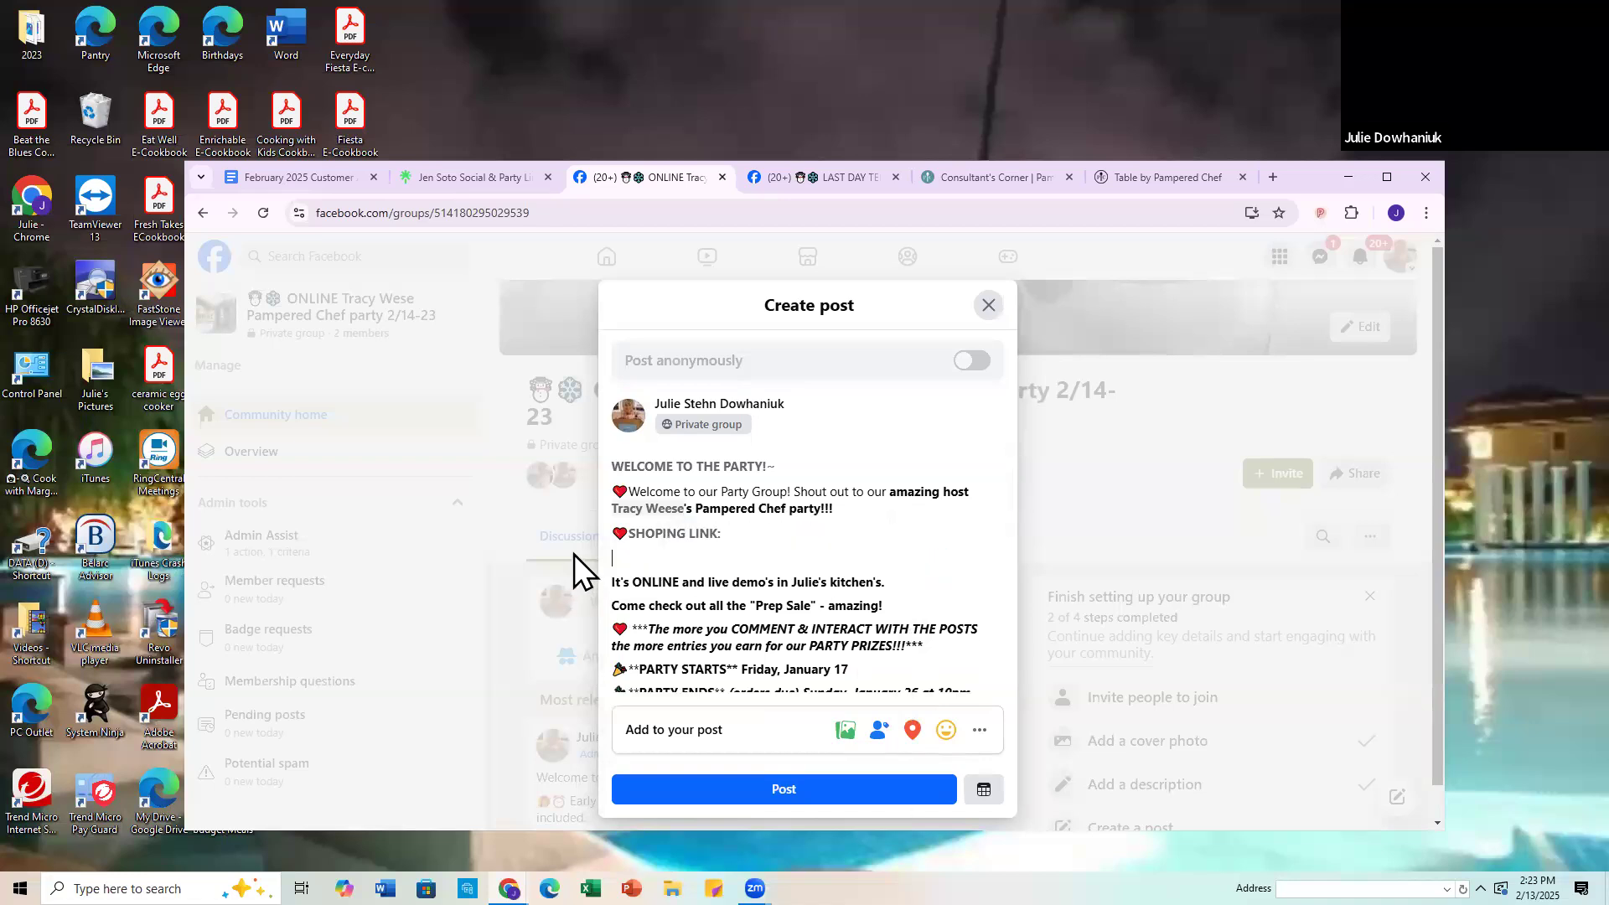
{"action": "left_click", "coordinate": [1169, 173]}
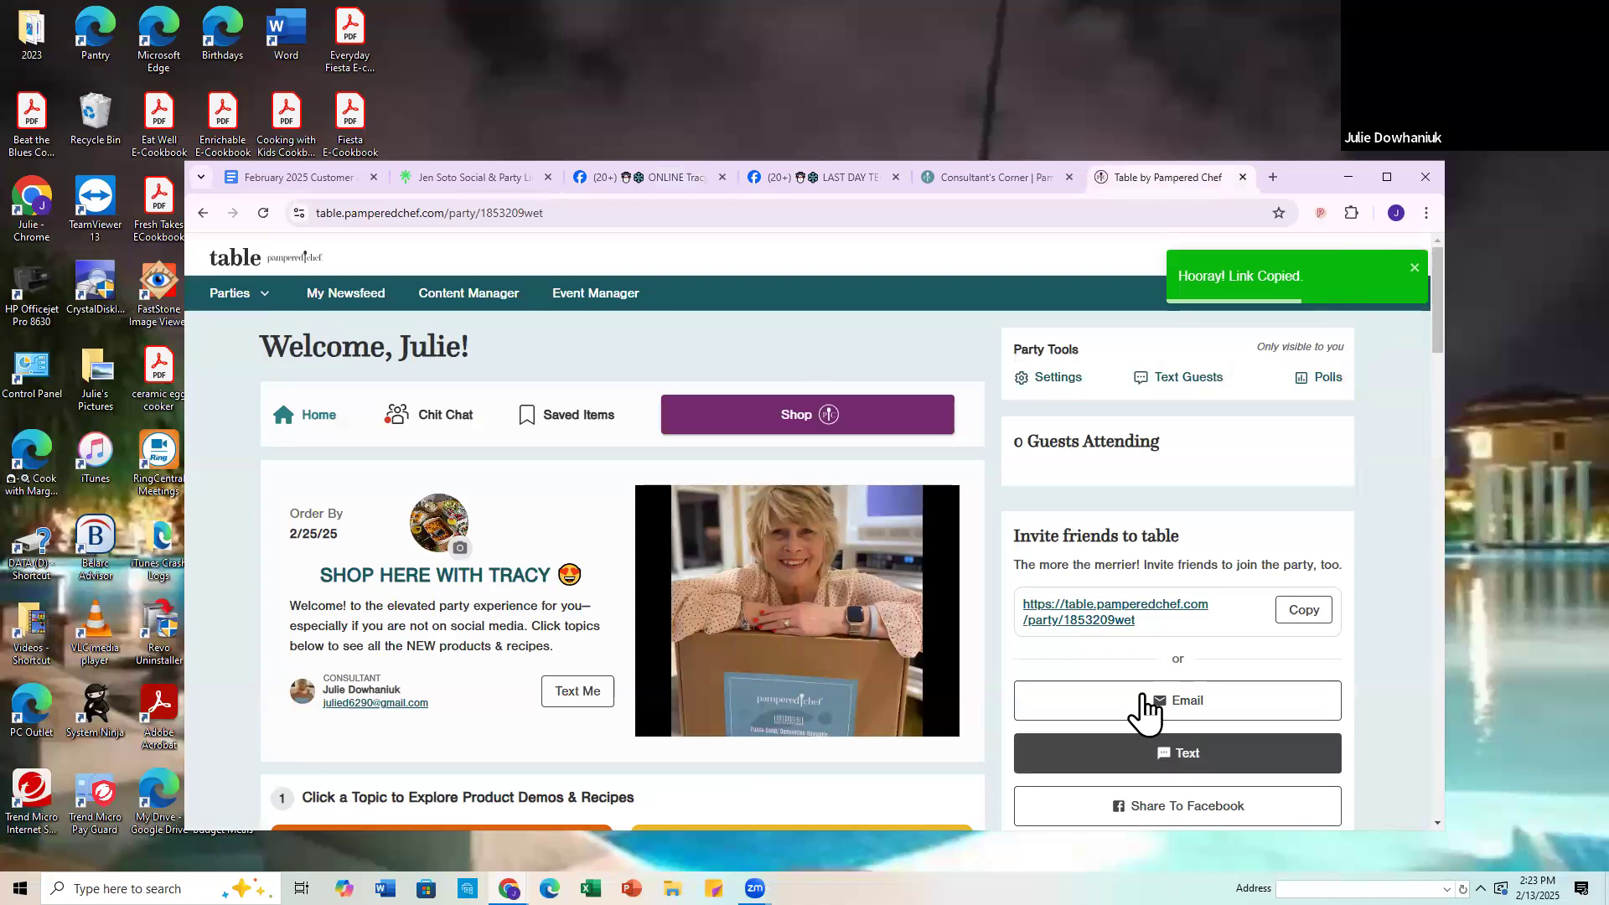
{"action": "left_click", "coordinate": [1308, 622]}
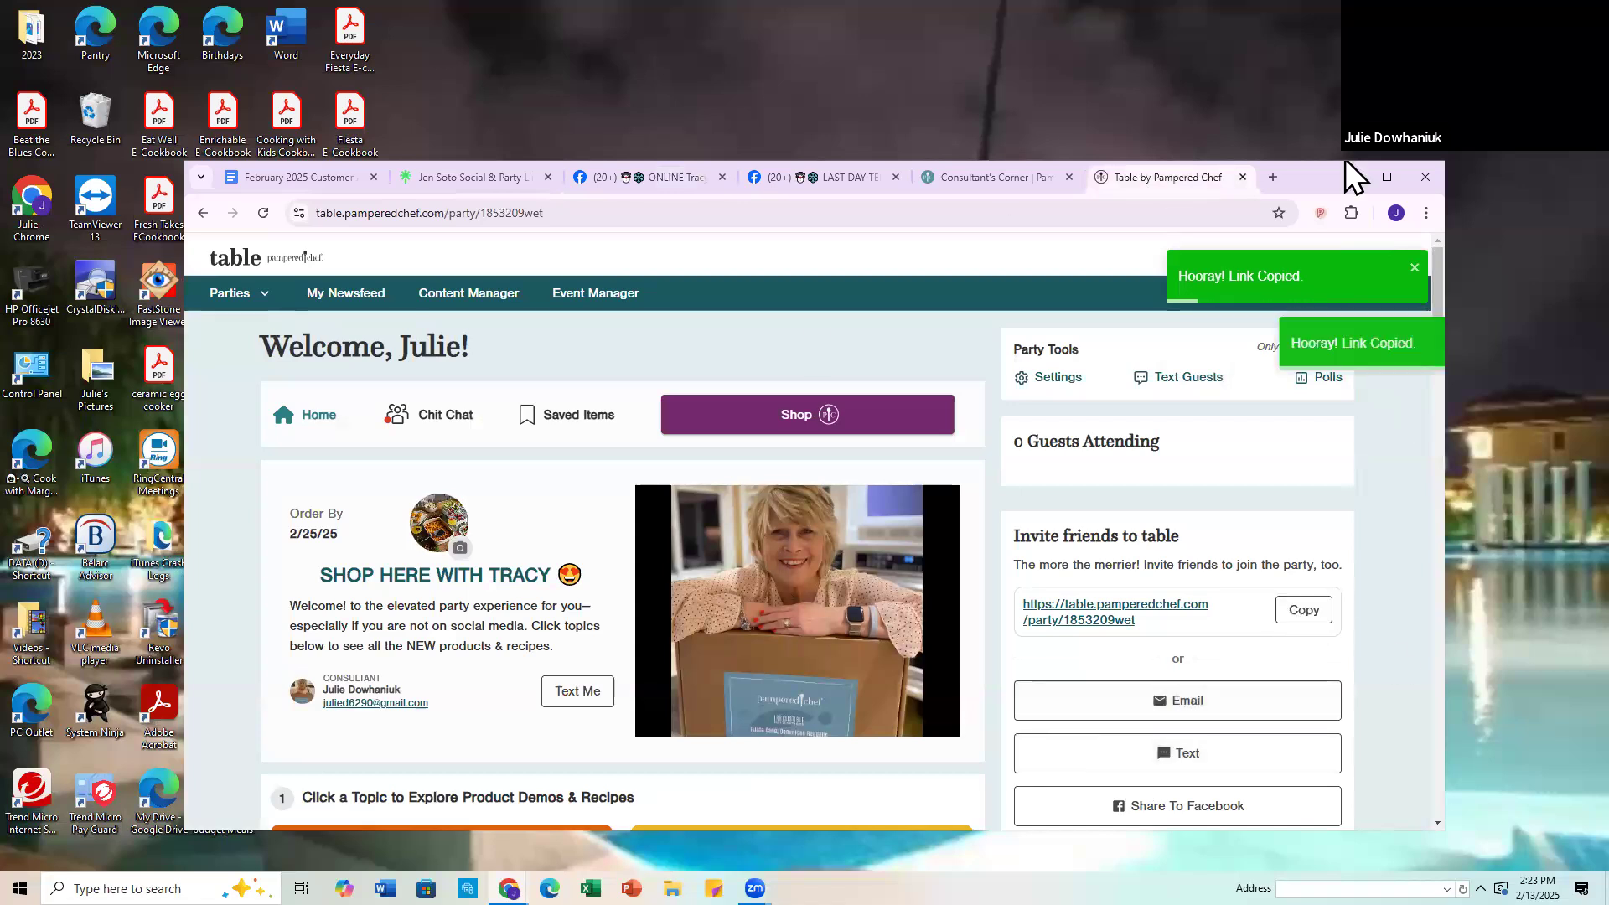
{"action": "left_click", "coordinate": [680, 179]}
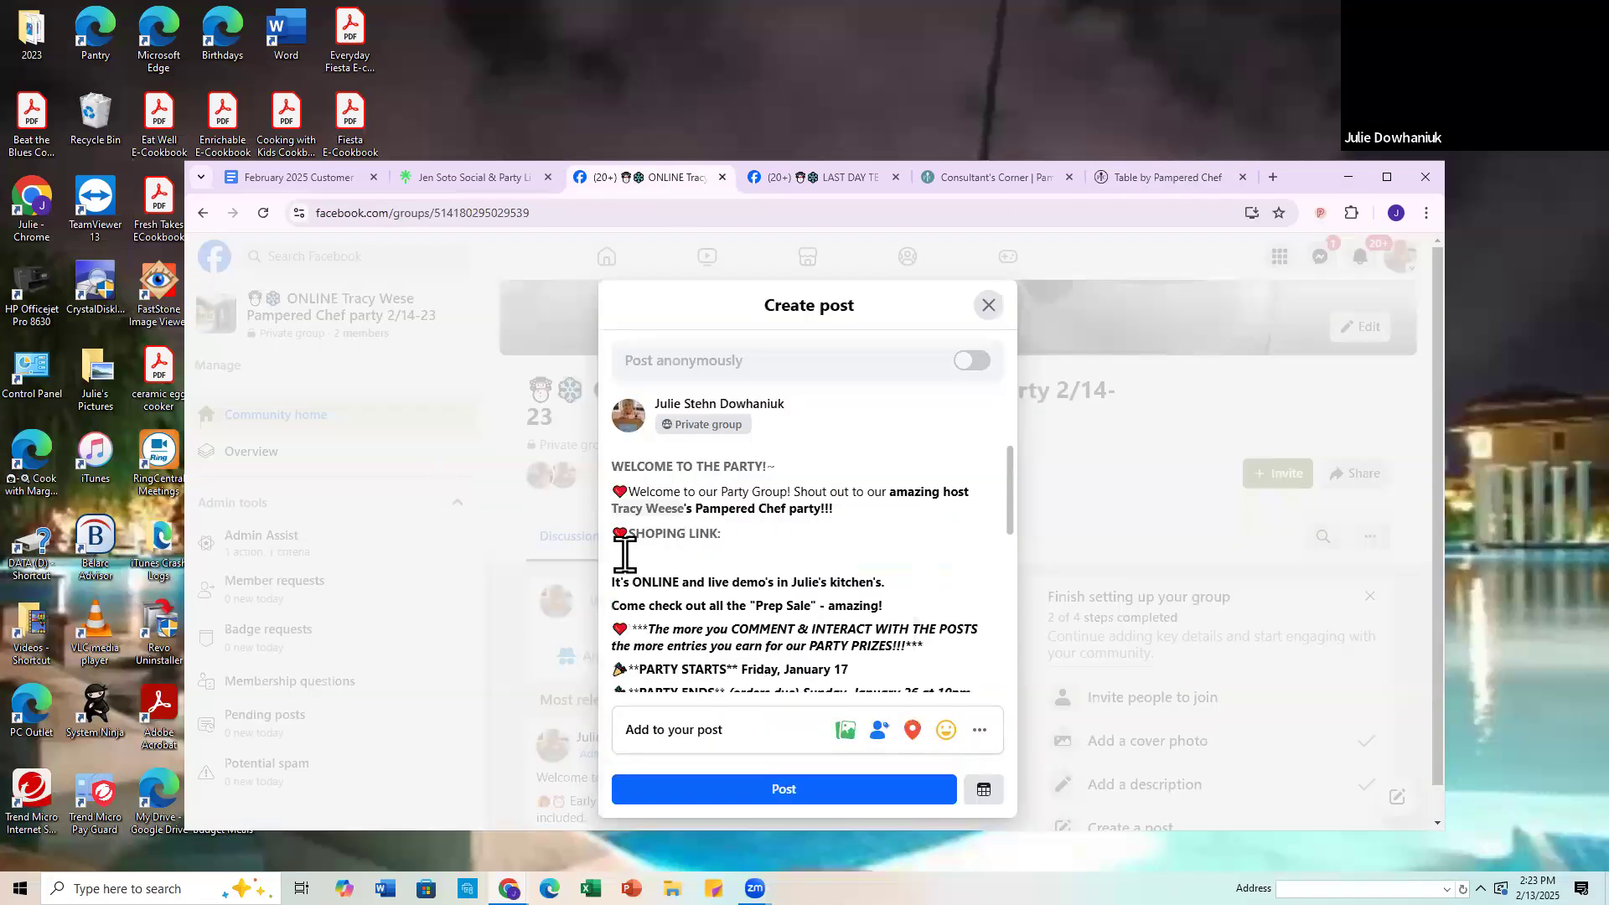
{"action": "right_click", "coordinate": [645, 575]}
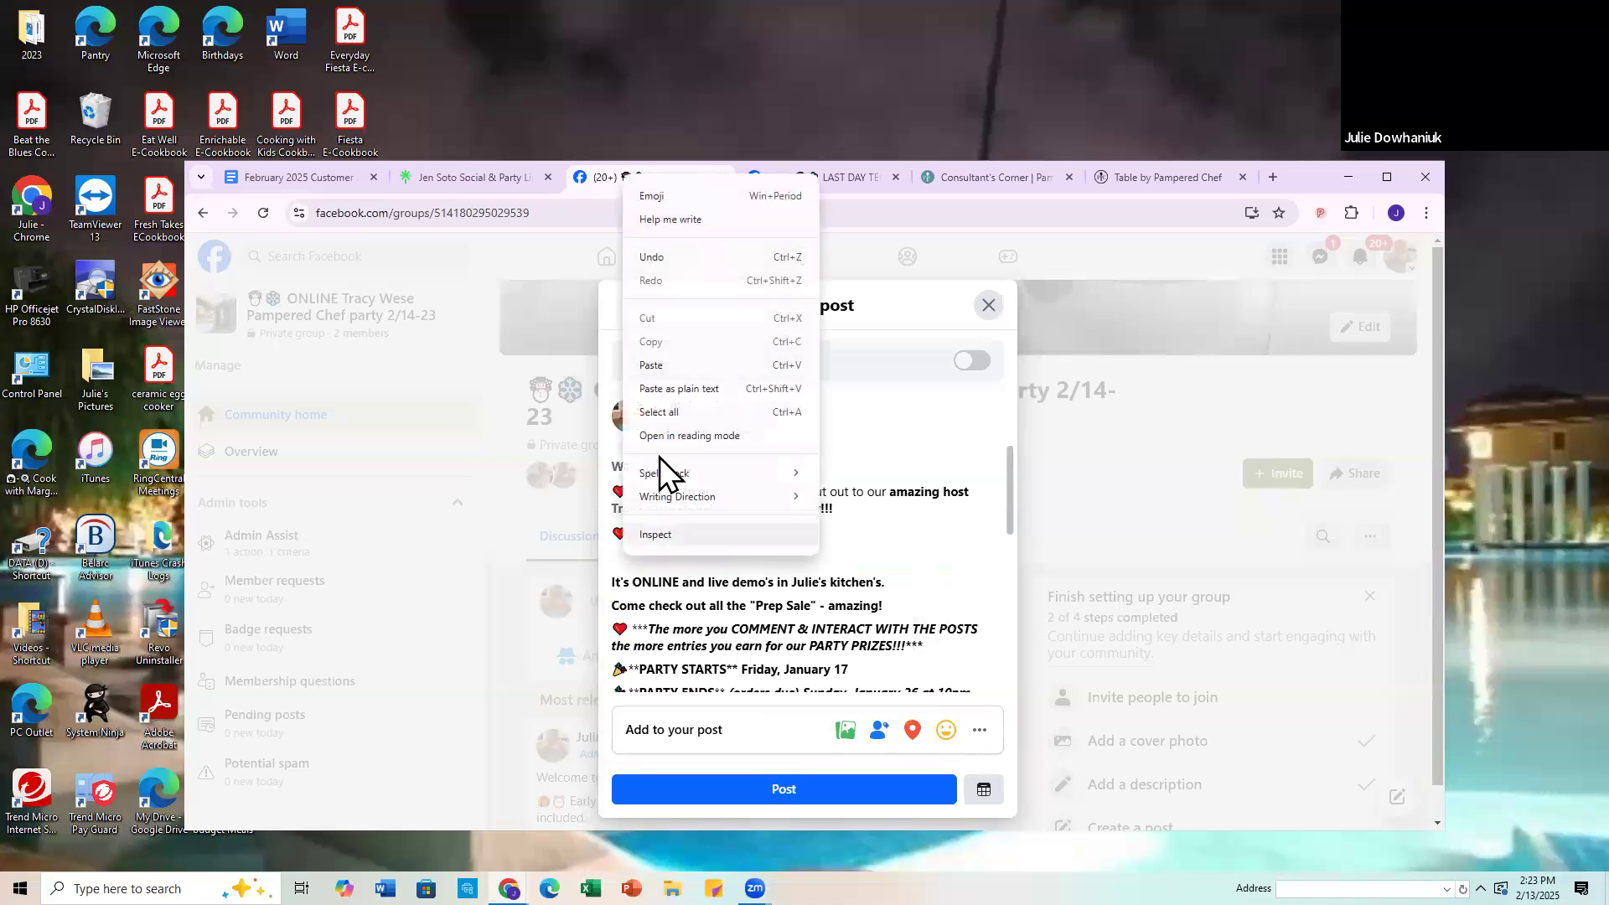
{"action": "left_click", "coordinate": [652, 364]}
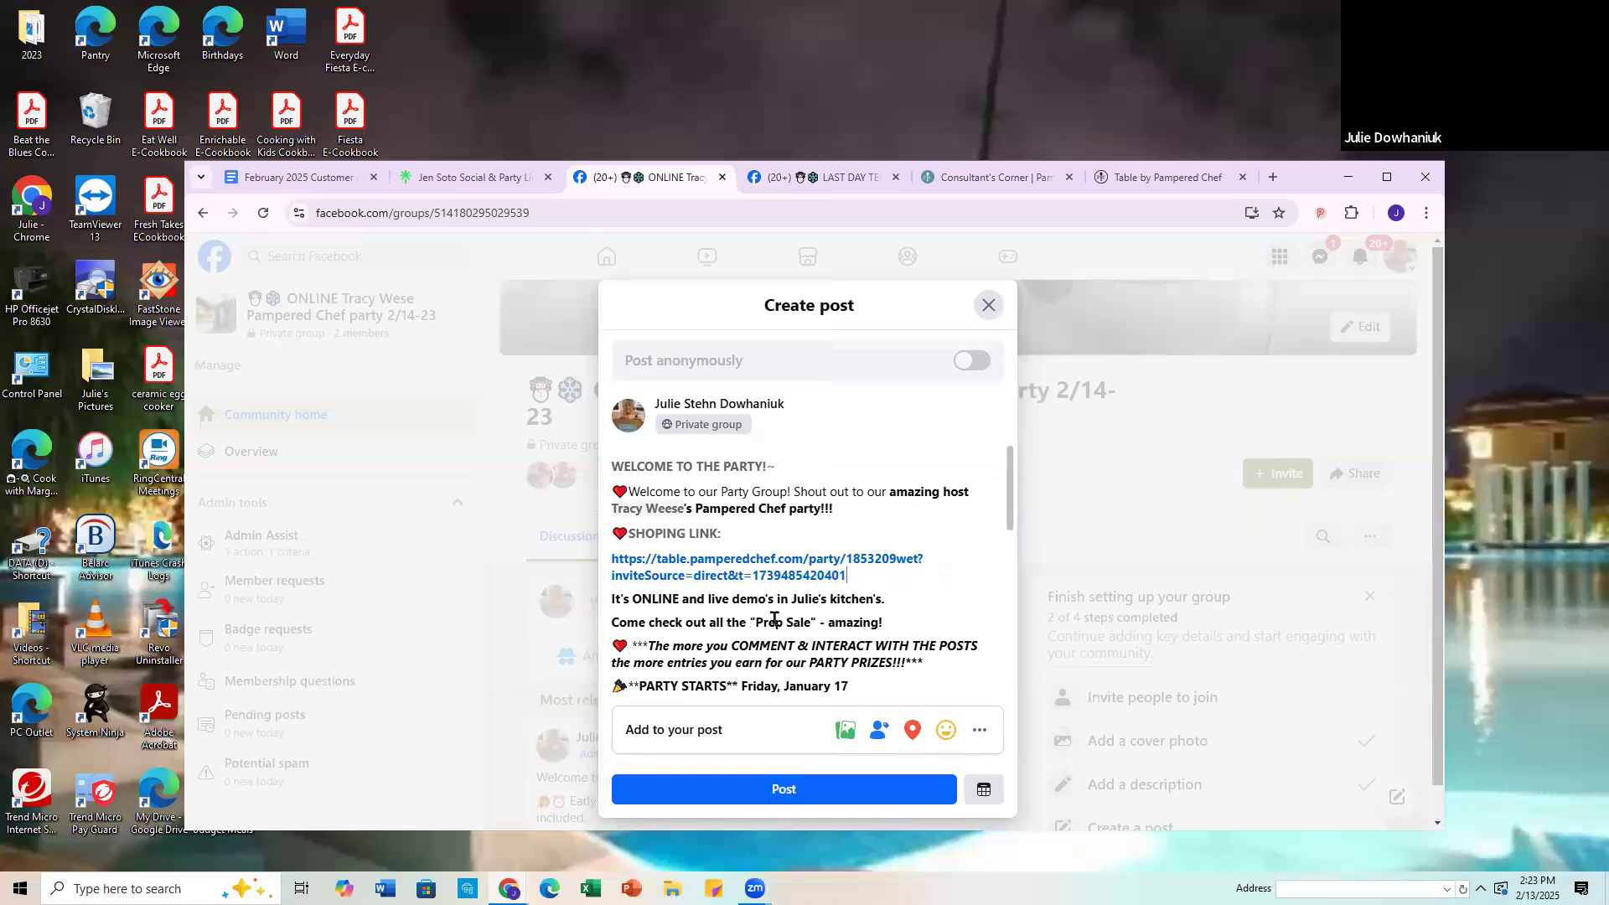
Step: Change the quoted sale name in the "Come check out all the" line to "Last Chance"
{"action": "left_click_drag", "start_coordinate": [763, 622], "coordinate": [756, 622]}
{"action": "key", "text": "Delete"}
{"action": "key", "text": "Delete"}
{"action": "key", "text": "Delete"}
{"action": "key", "text": "Delete"}
{"action": "key", "text": "Delete"}
{"action": "key", "text": "Delete"}
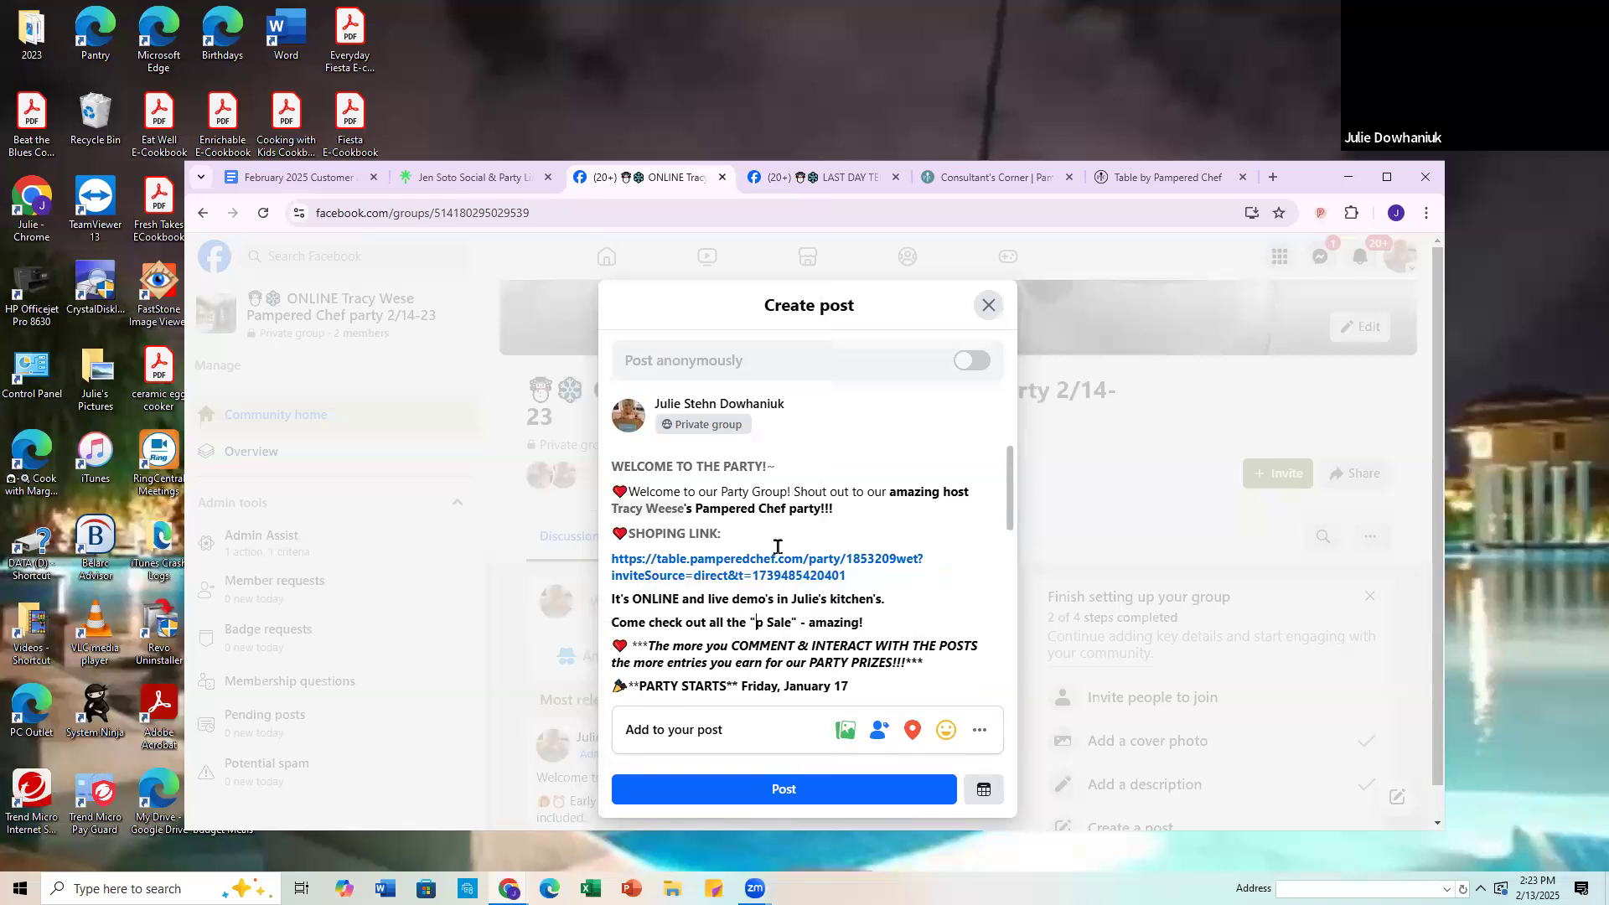
{"action": "key", "text": "Delete"}
{"action": "type", "text": "Last Chanc"}
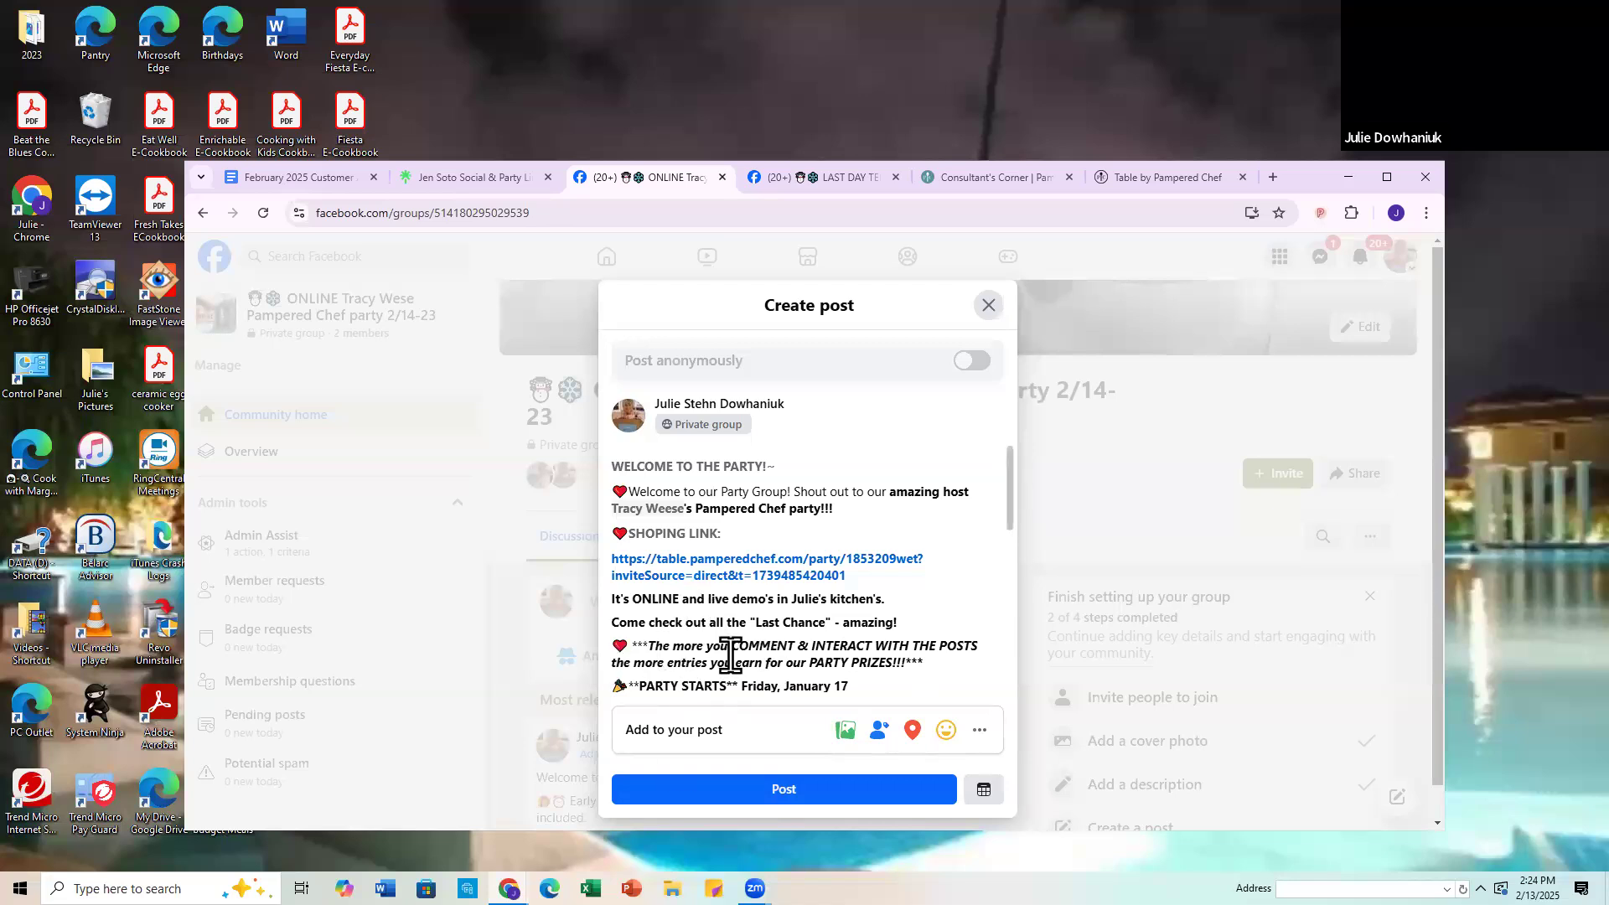
Step: Set the party start to Friday, February 14 and the party end to Sunday, February 23 in the post
{"action": "scroll", "coordinate": [773, 620], "scroll_direction": "down", "scroll_amount": 1}
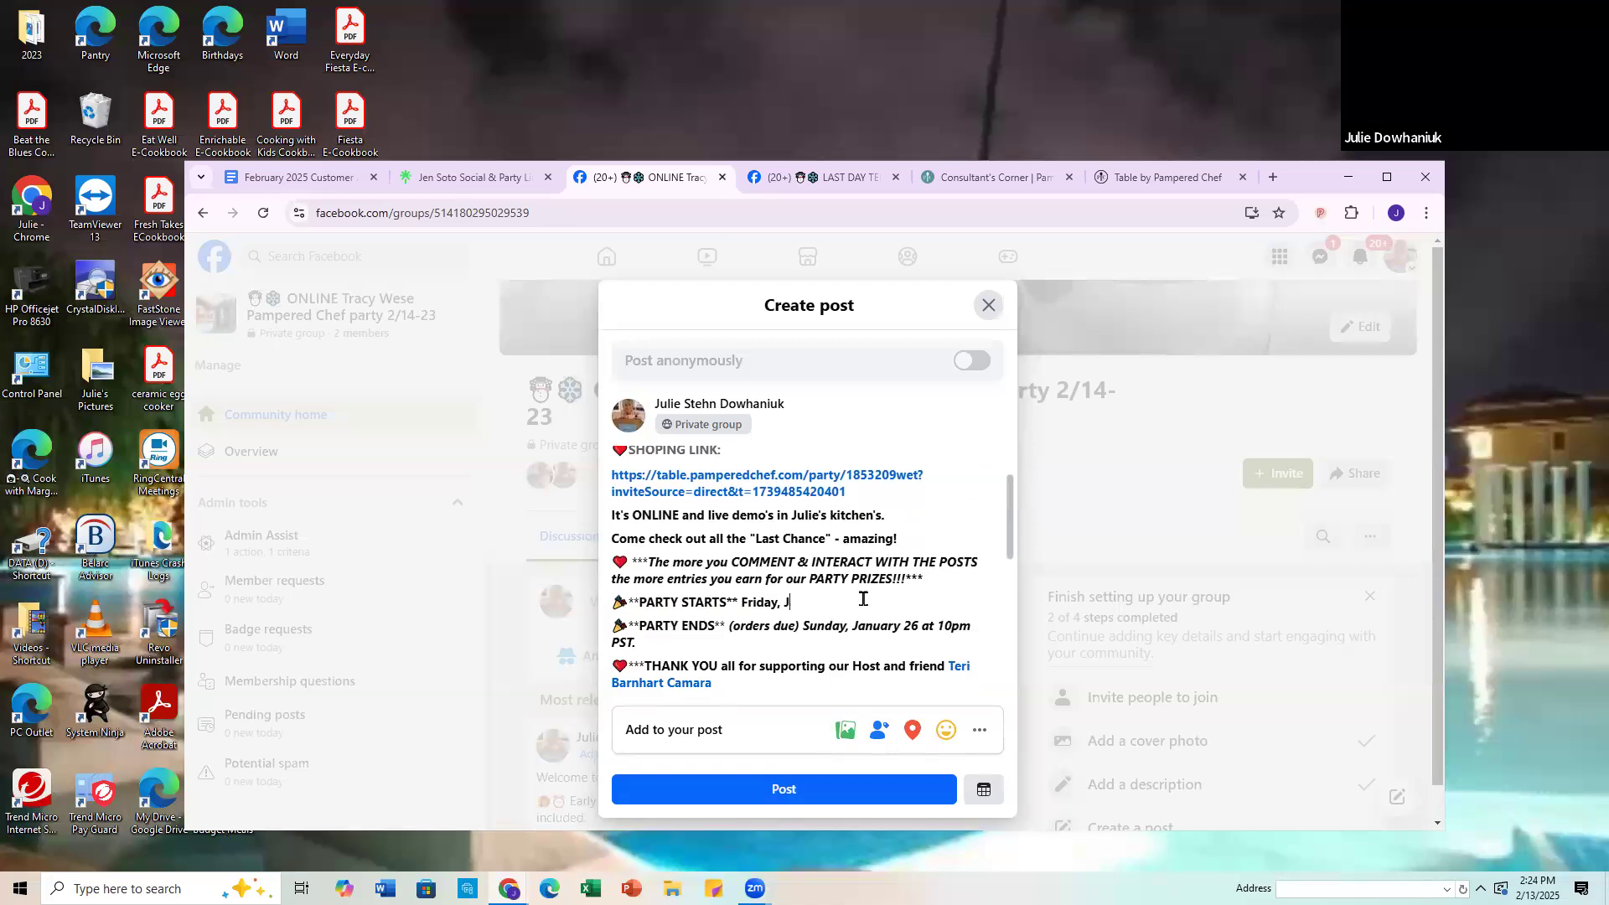
{"action": "type", "text": "ruary 14"}
{"action": "left_click_drag", "start_coordinate": [858, 627], "coordinate": [920, 616]}
{"action": "key", "text": "BackSpace"}
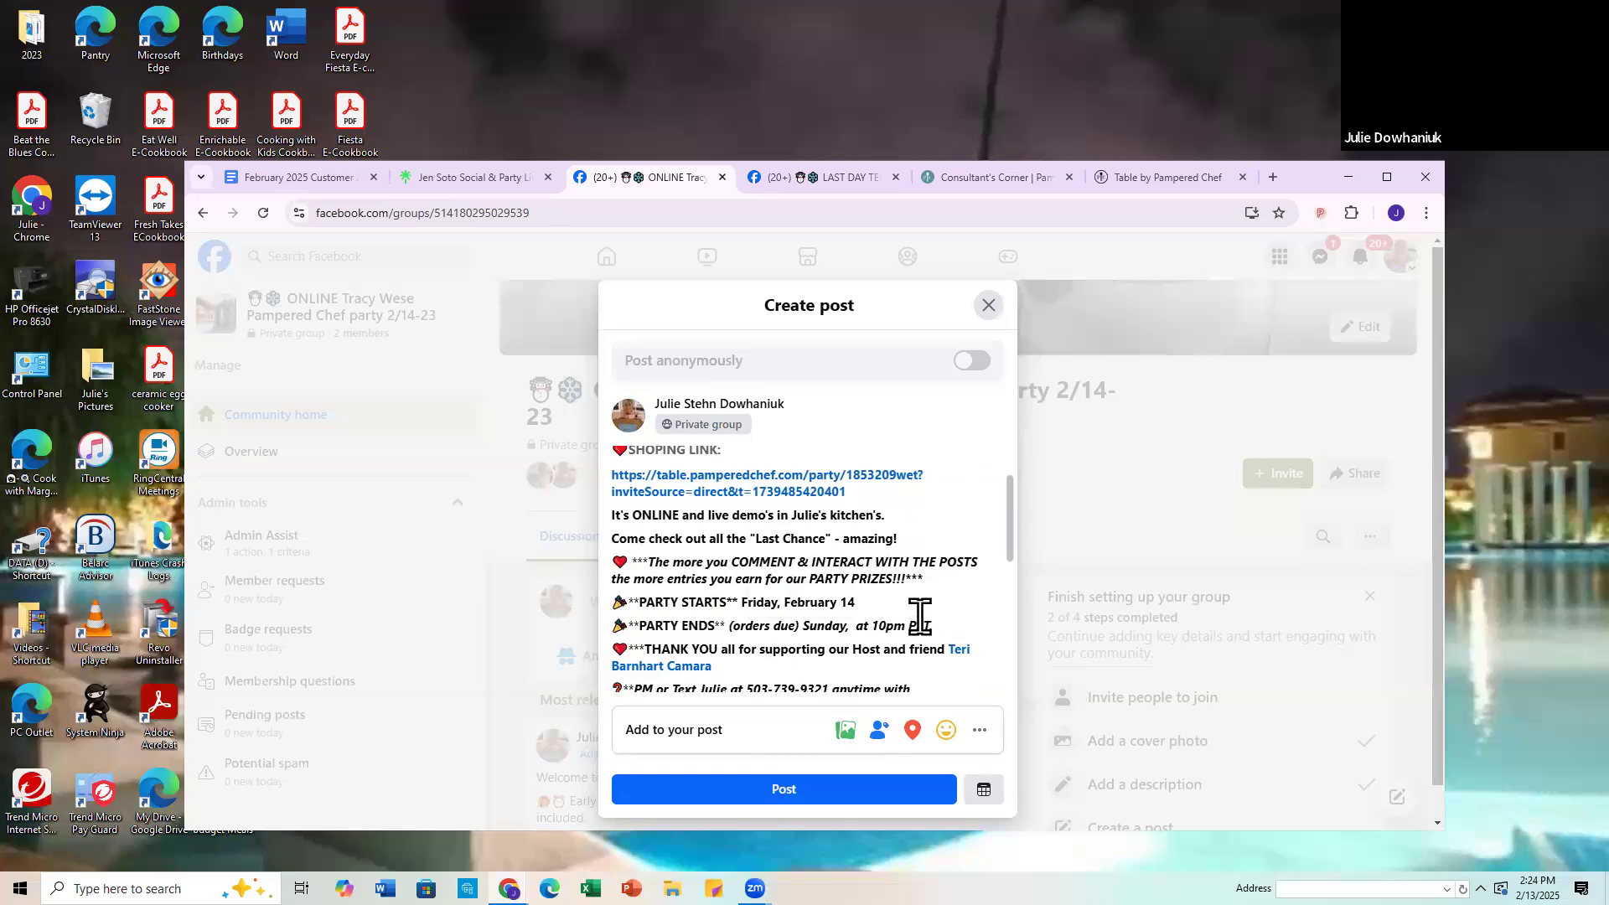
{"action": "type", "text": "February 23"}
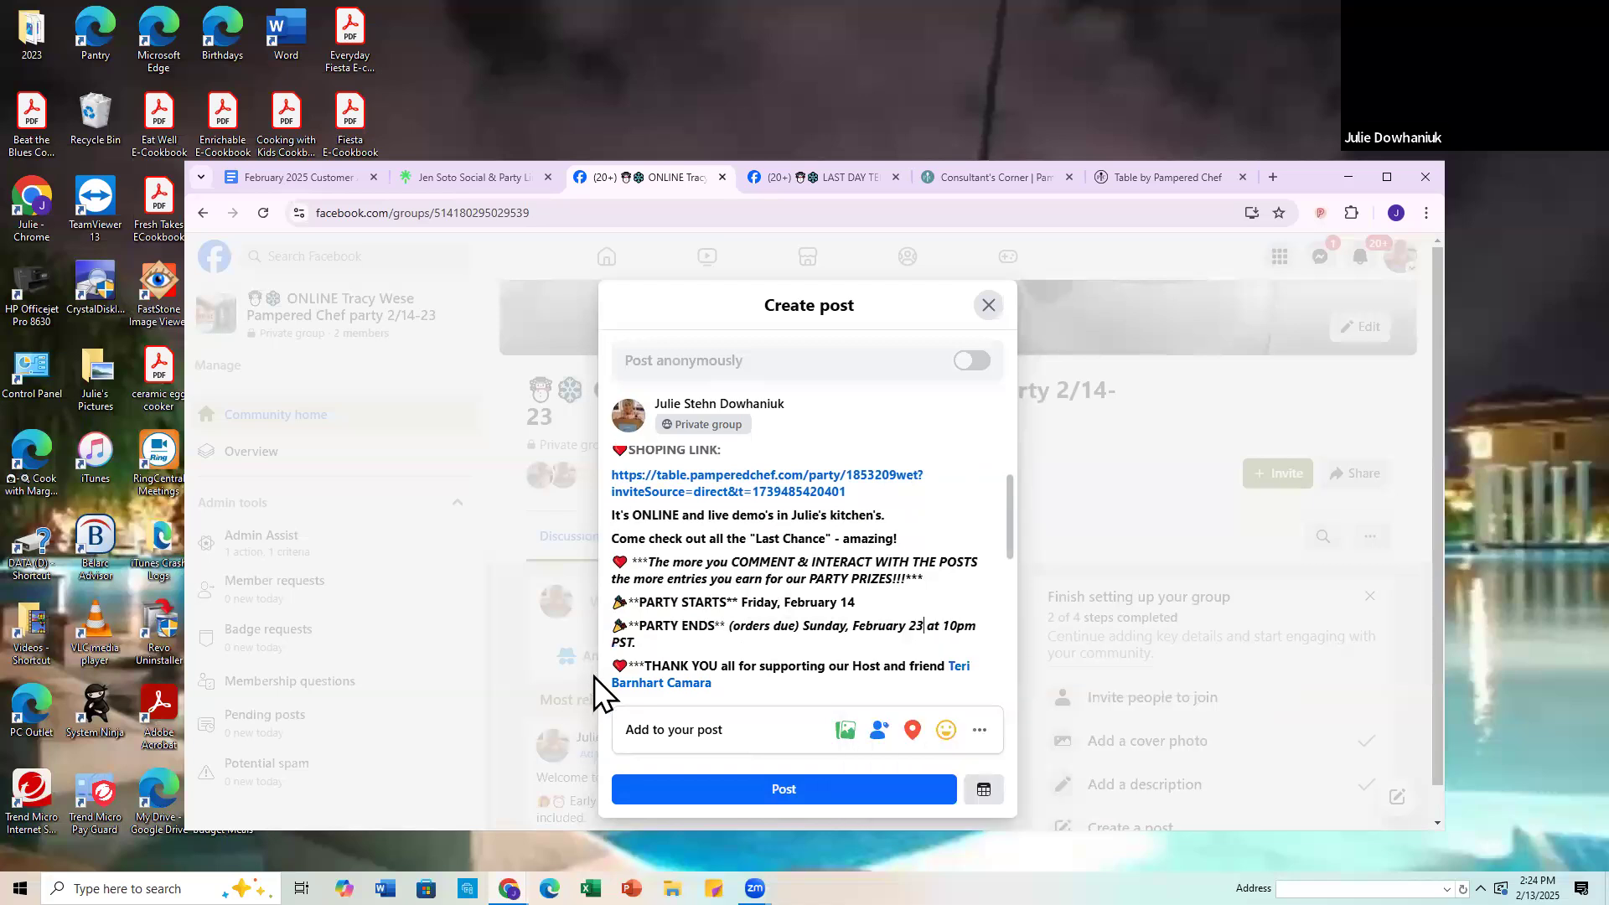
Step: Replace the previous host's first and middle names in the thank-you line with a tag of the new host
{"action": "scroll", "coordinate": [833, 617], "scroll_direction": "down", "scroll_amount": 1}
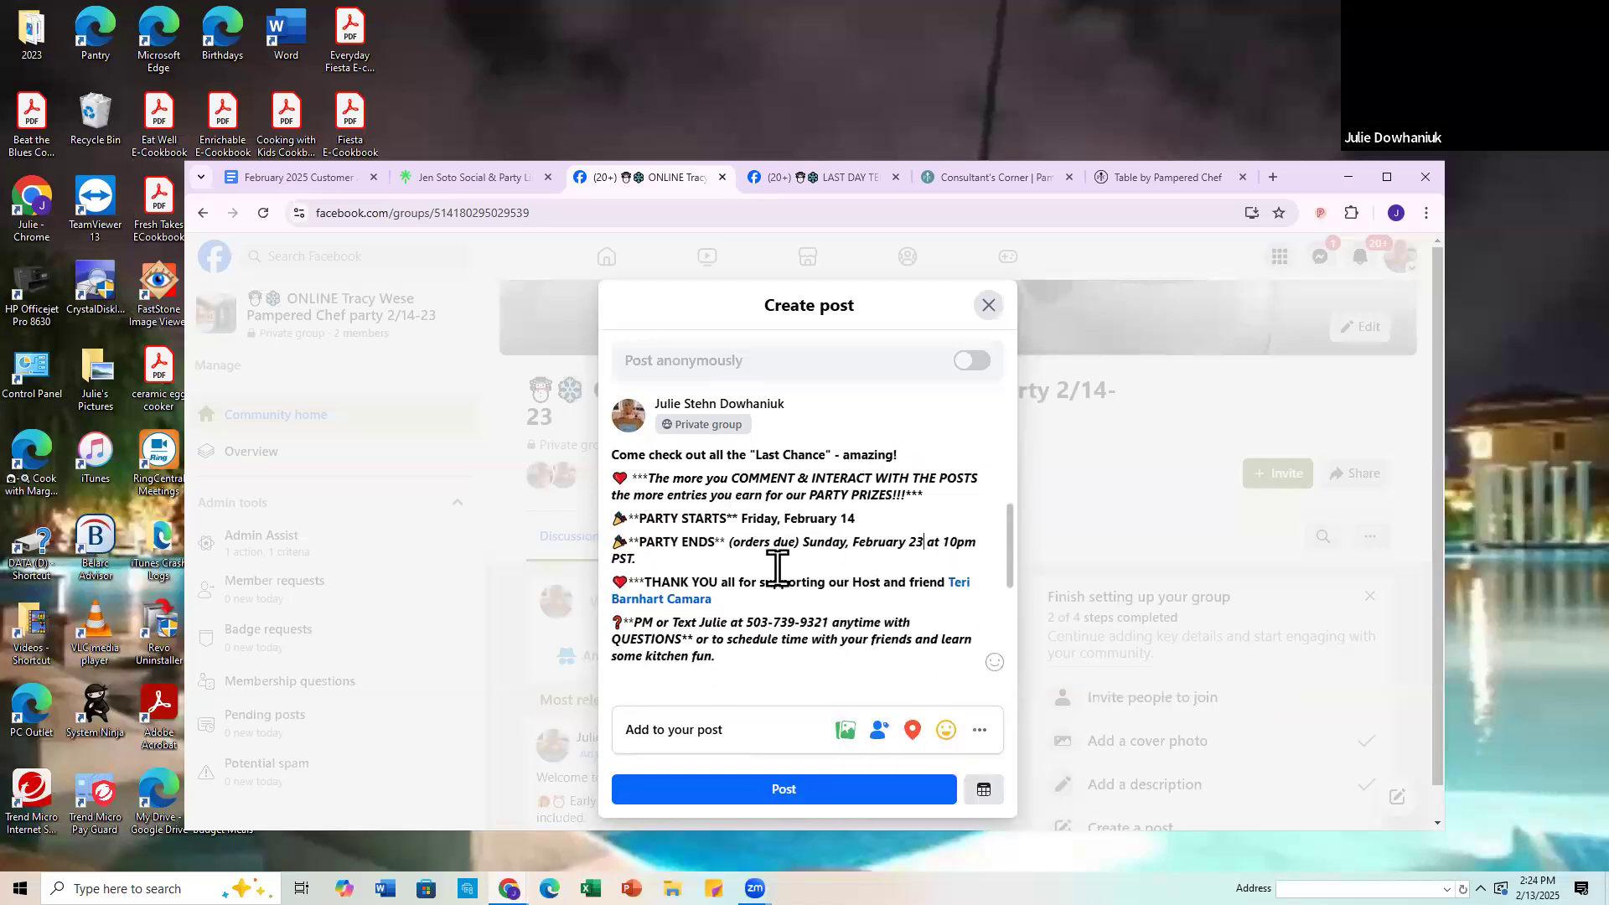
{"action": "left_click", "coordinate": [955, 582]}
{"action": "key", "text": "Delete"}
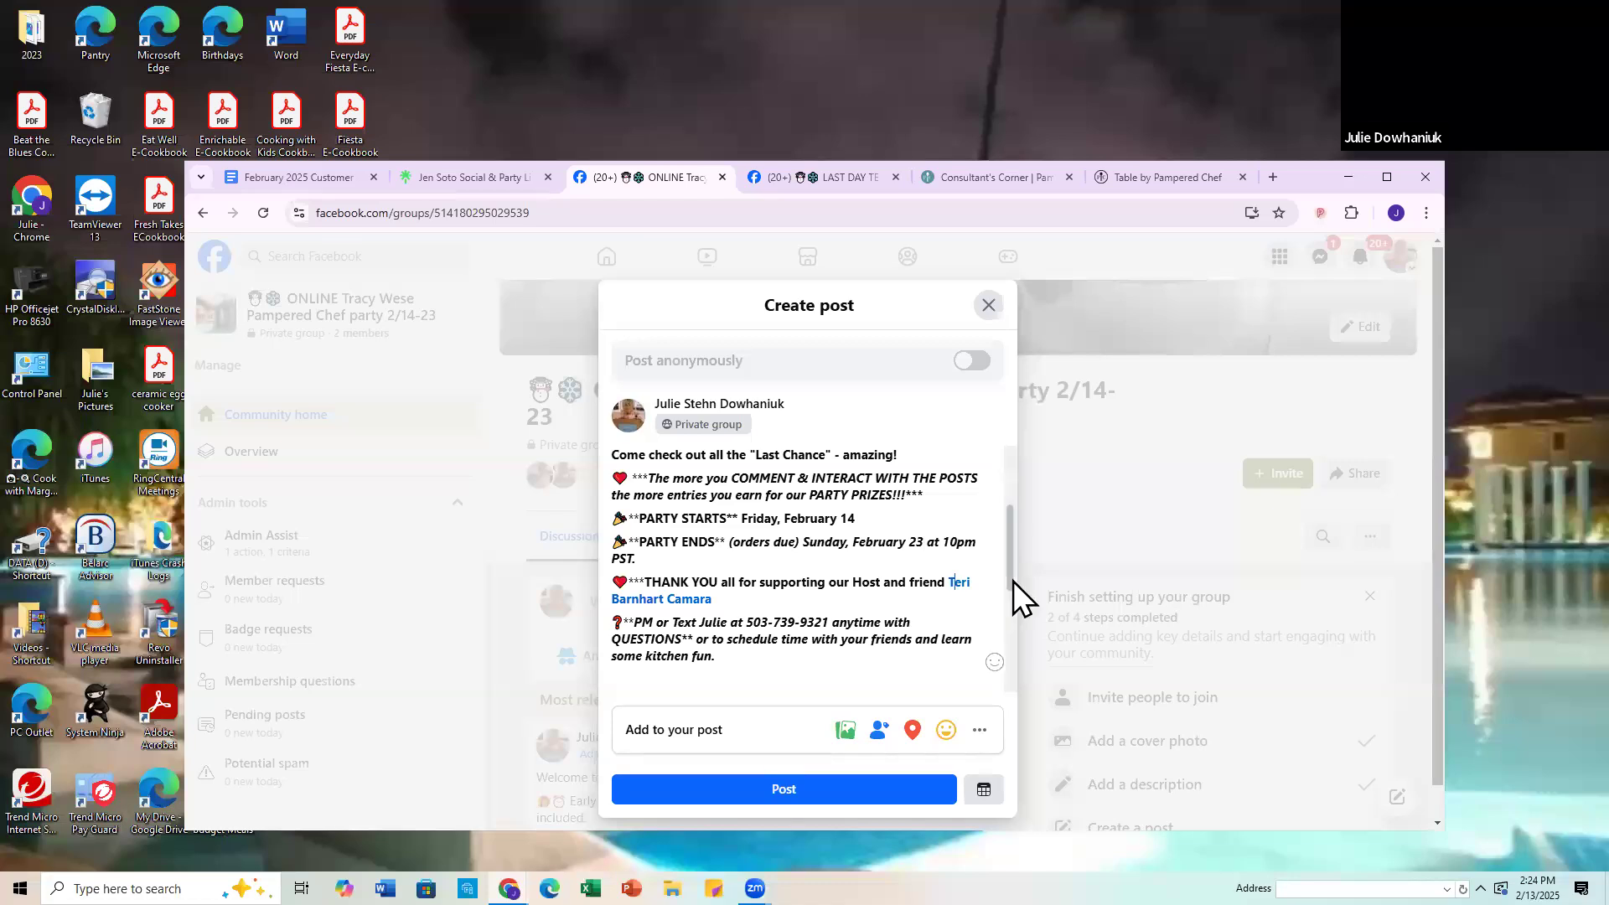
{"action": "key", "text": "Delete"}
{"action": "key", "text": "Delete"}
{"action": "key", "text": "BackSpace"}
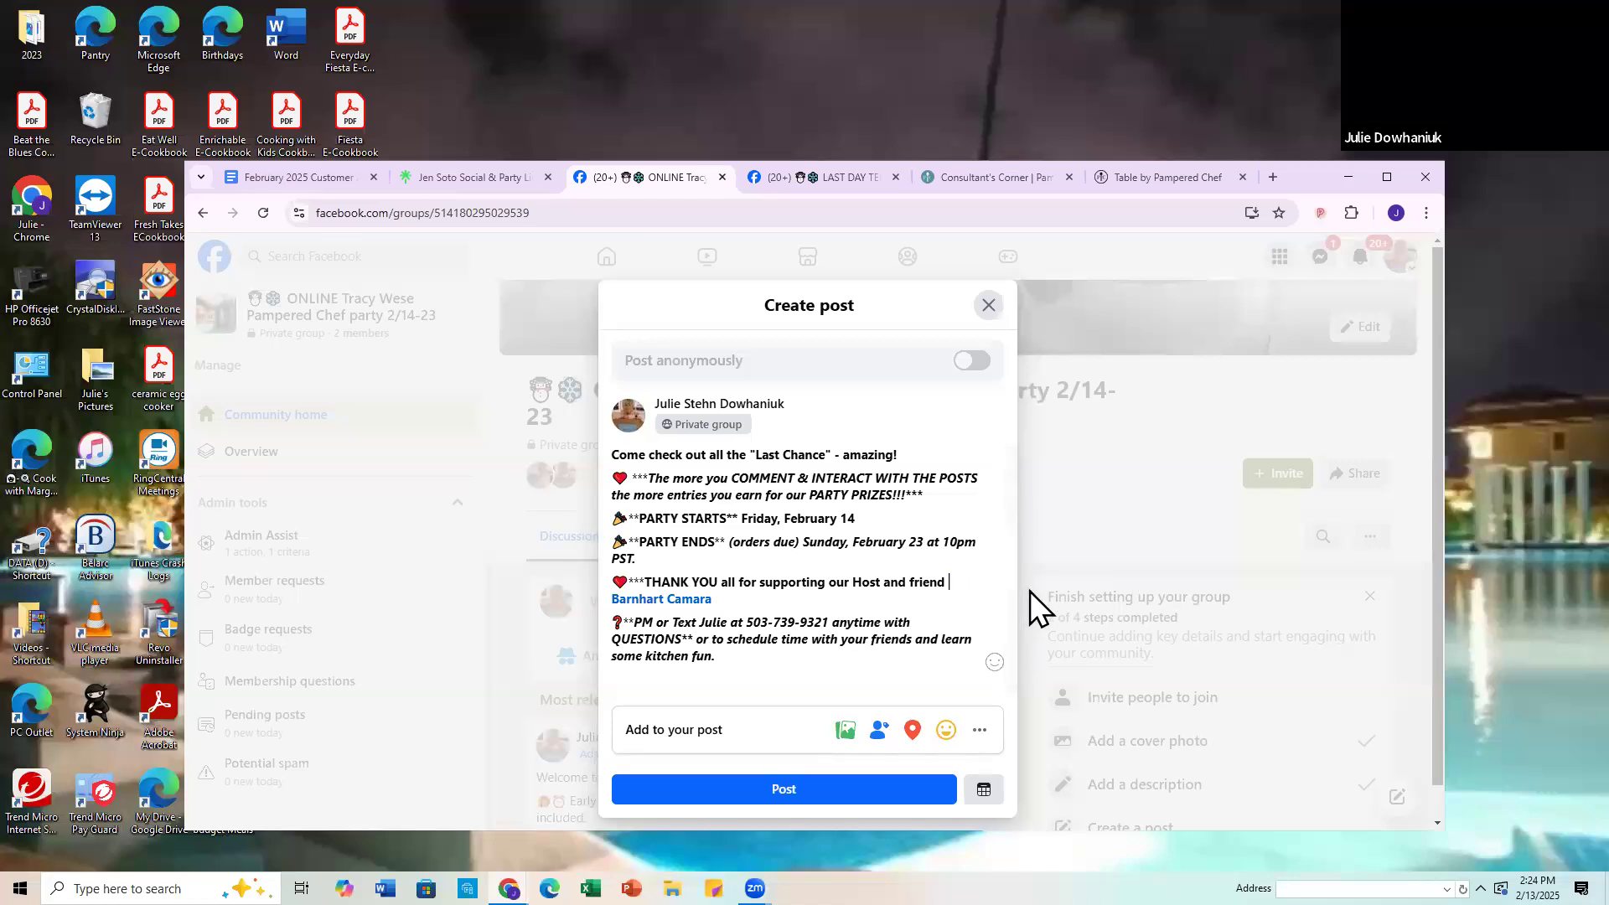
{"action": "key", "text": "Delete"}
{"action": "key", "text": "Delete"}
{"action": "key", "text": "Delete"}
{"action": "key", "text": "Delete"}
{"action": "key", "text": "Delete"}
{"action": "key", "text": "Delete"}
{"action": "key", "text": "Delete"}
{"action": "type", "text": "@Tracy"}
{"action": "left_click", "coordinate": [743, 643]}
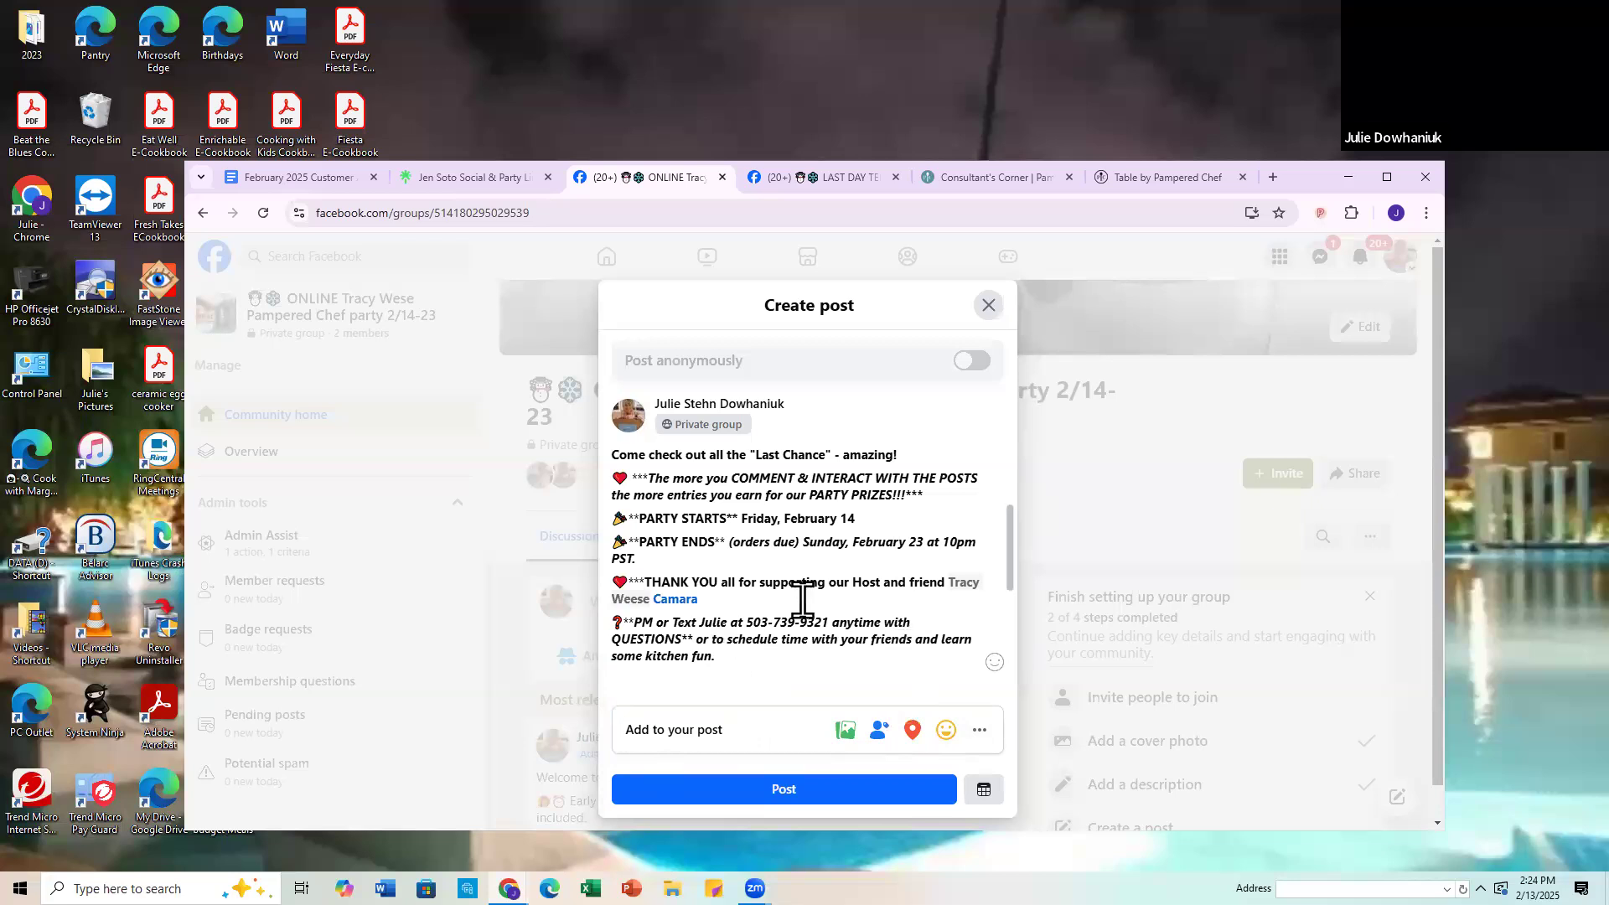
Step: Remove all link previews attached below the post text, including the old group, Table party and pamperedchef.com previews
{"action": "scroll", "coordinate": [783, 546], "scroll_direction": "down", "scroll_amount": 3}
{"action": "scroll", "coordinate": [780, 578], "scroll_direction": "up", "scroll_amount": 3}
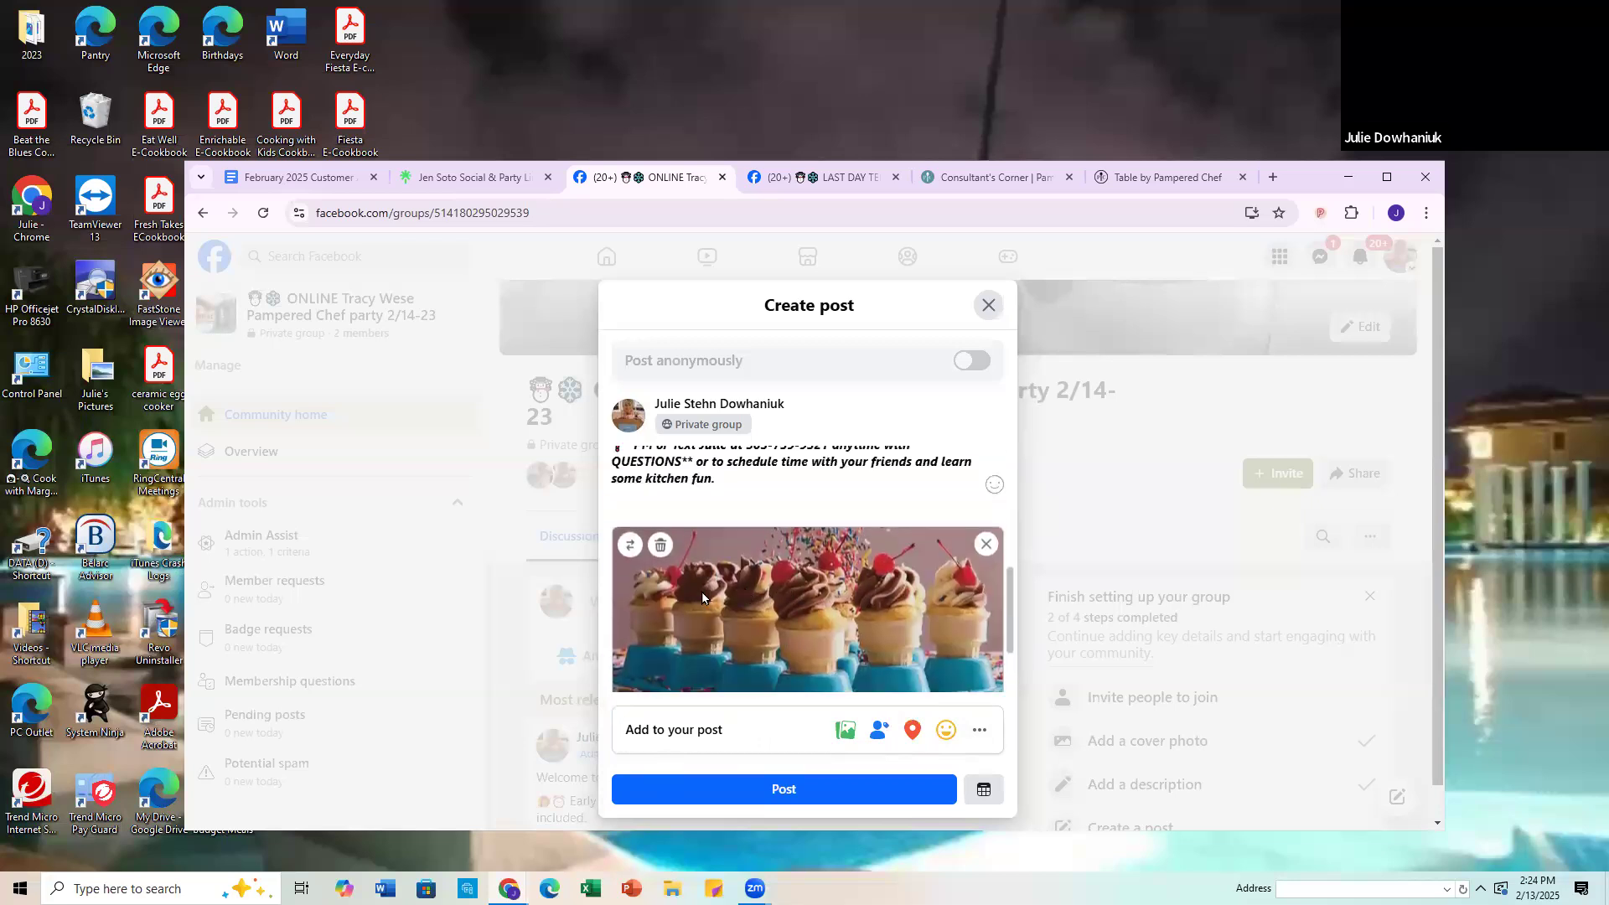
{"action": "scroll", "coordinate": [721, 560], "scroll_direction": "down", "scroll_amount": 4}
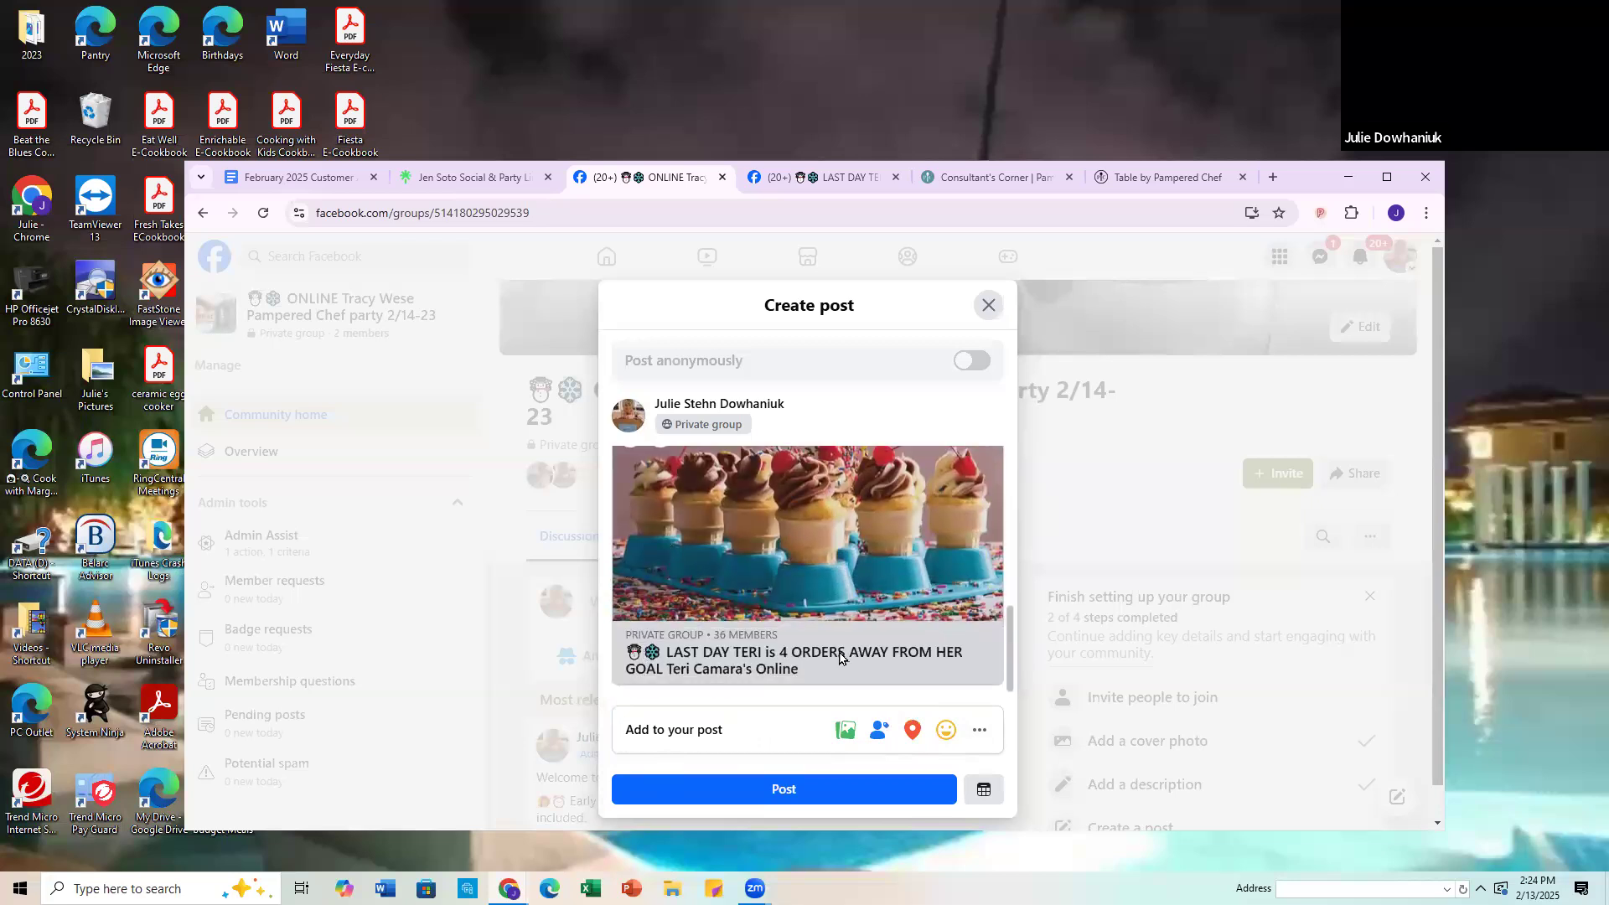
{"action": "scroll", "coordinate": [921, 545], "scroll_direction": "up", "scroll_amount": 1}
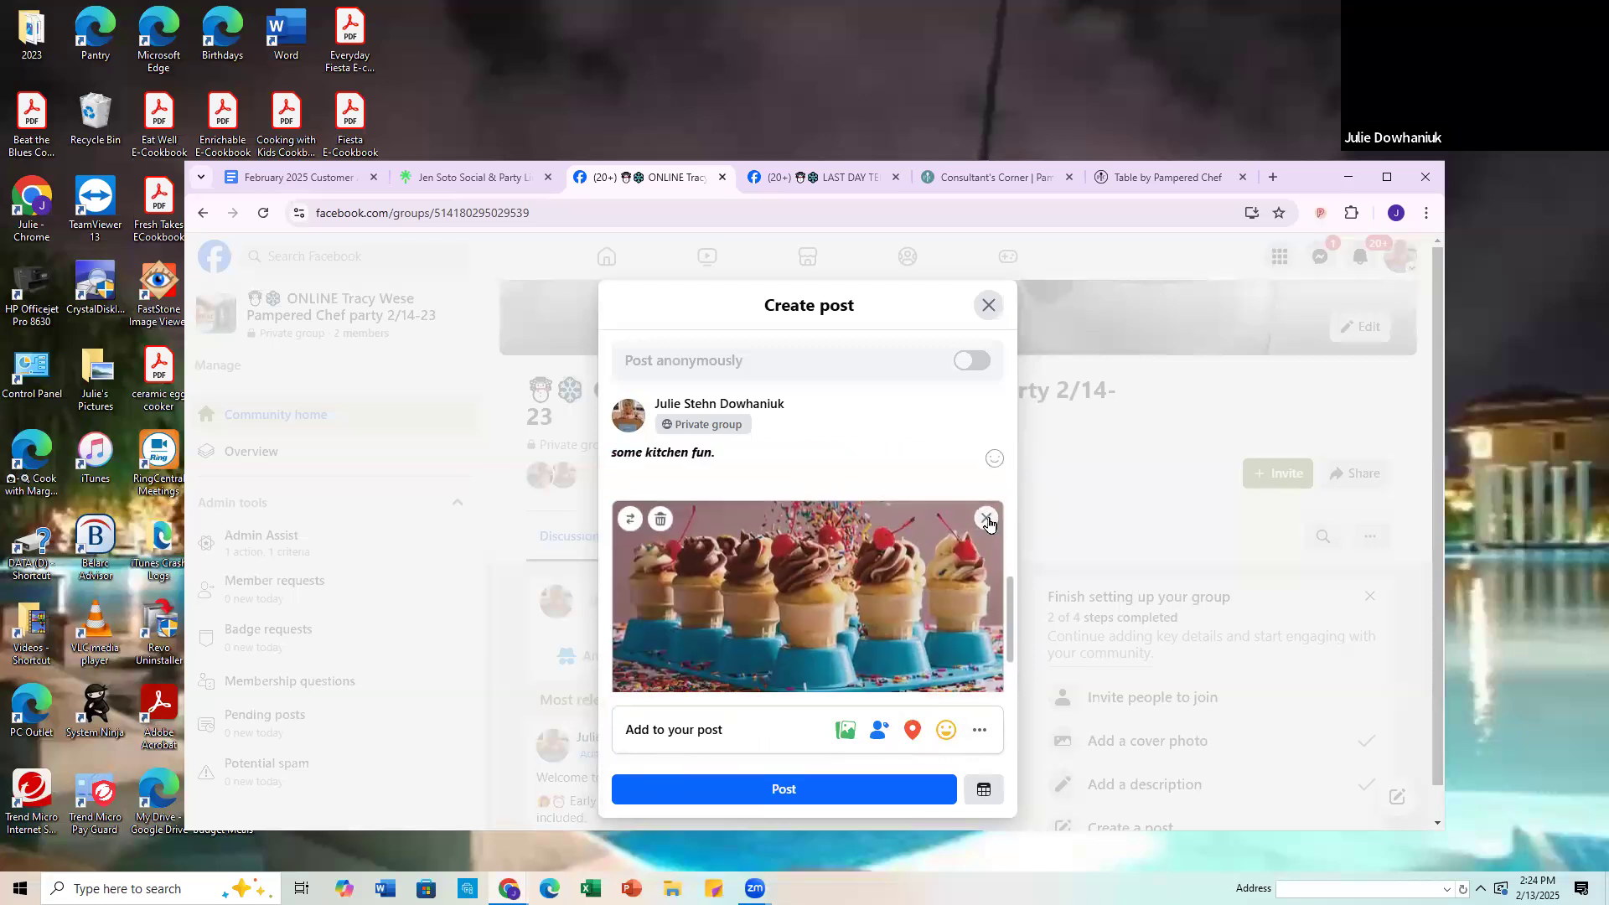
{"action": "left_click", "coordinate": [986, 519]}
{"action": "scroll", "coordinate": [748, 573], "scroll_direction": "down", "scroll_amount": 2}
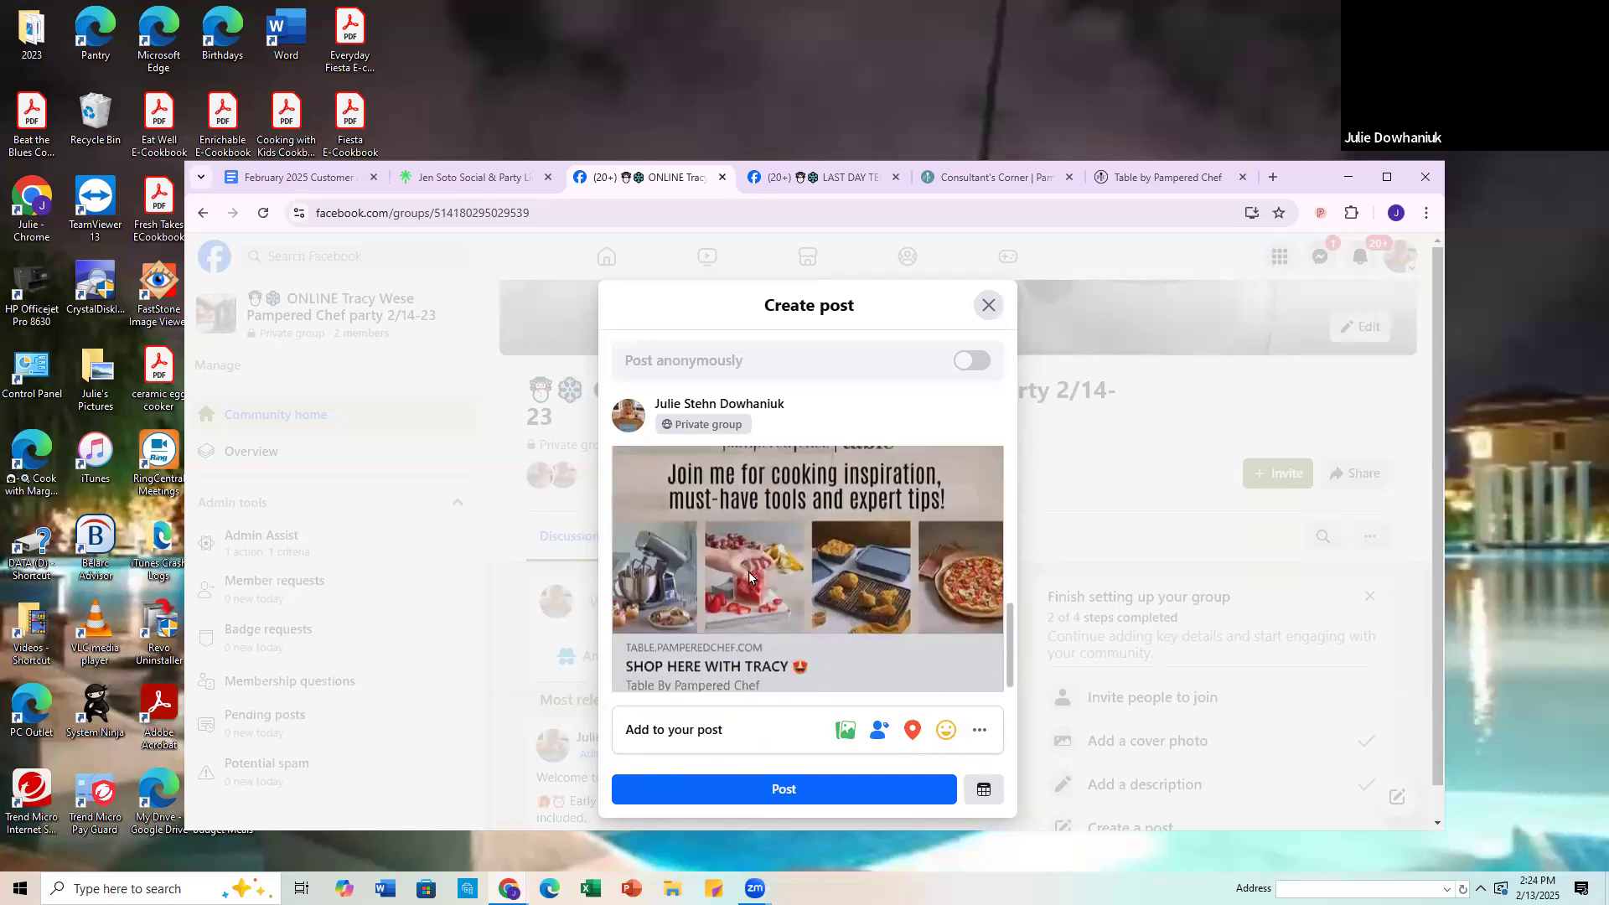
{"action": "scroll", "coordinate": [835, 609], "scroll_direction": "up", "scroll_amount": 1}
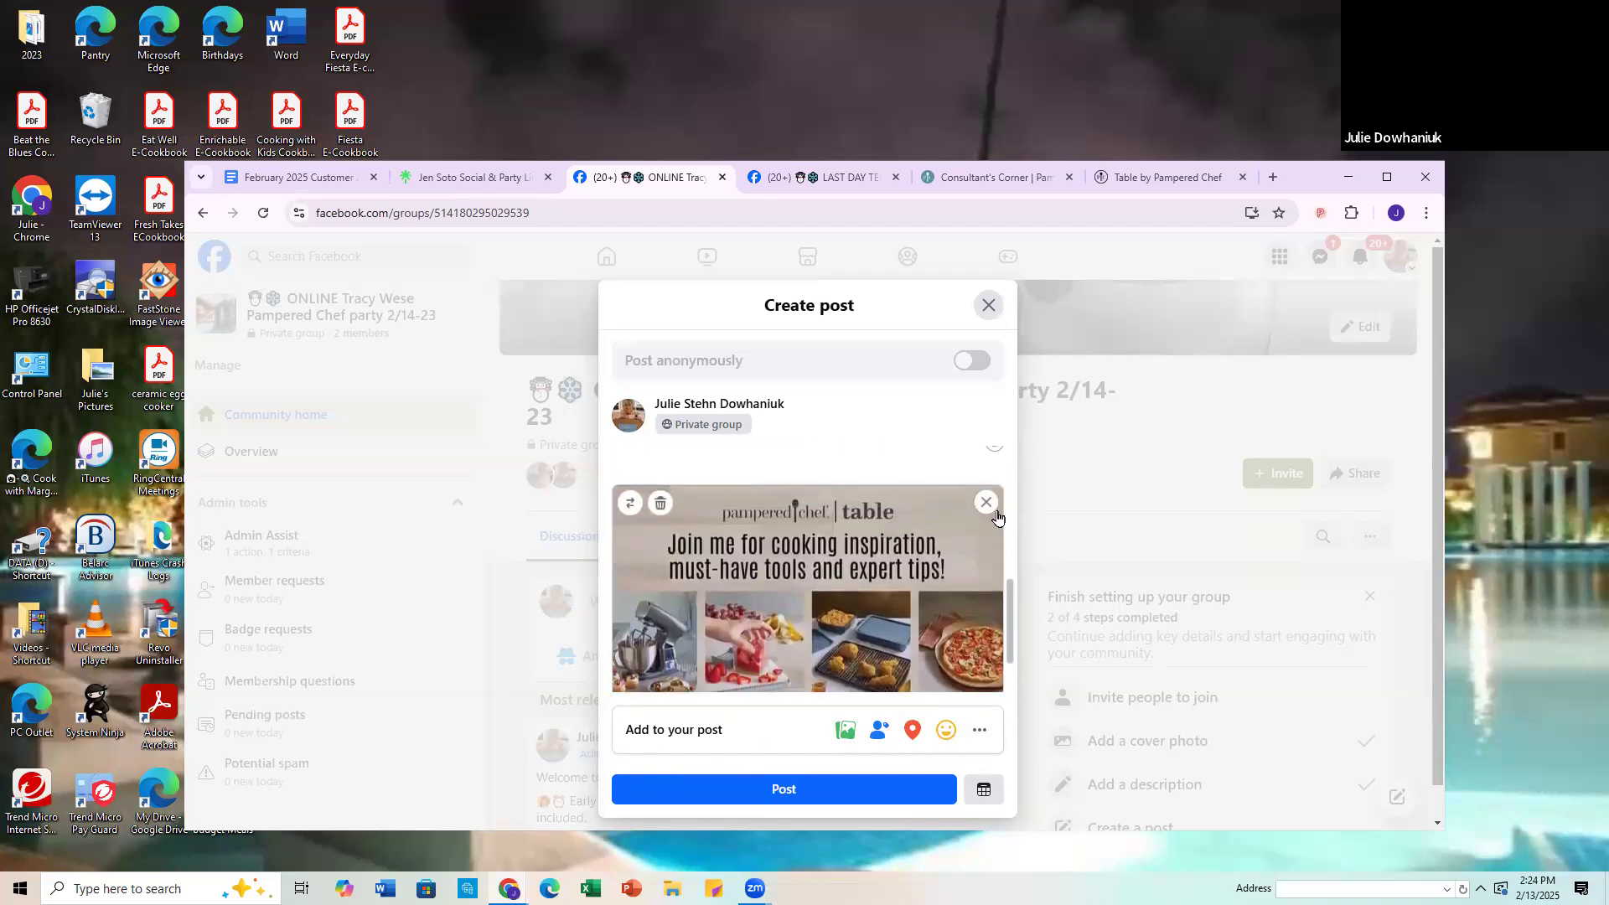
{"action": "left_click", "coordinate": [995, 513]}
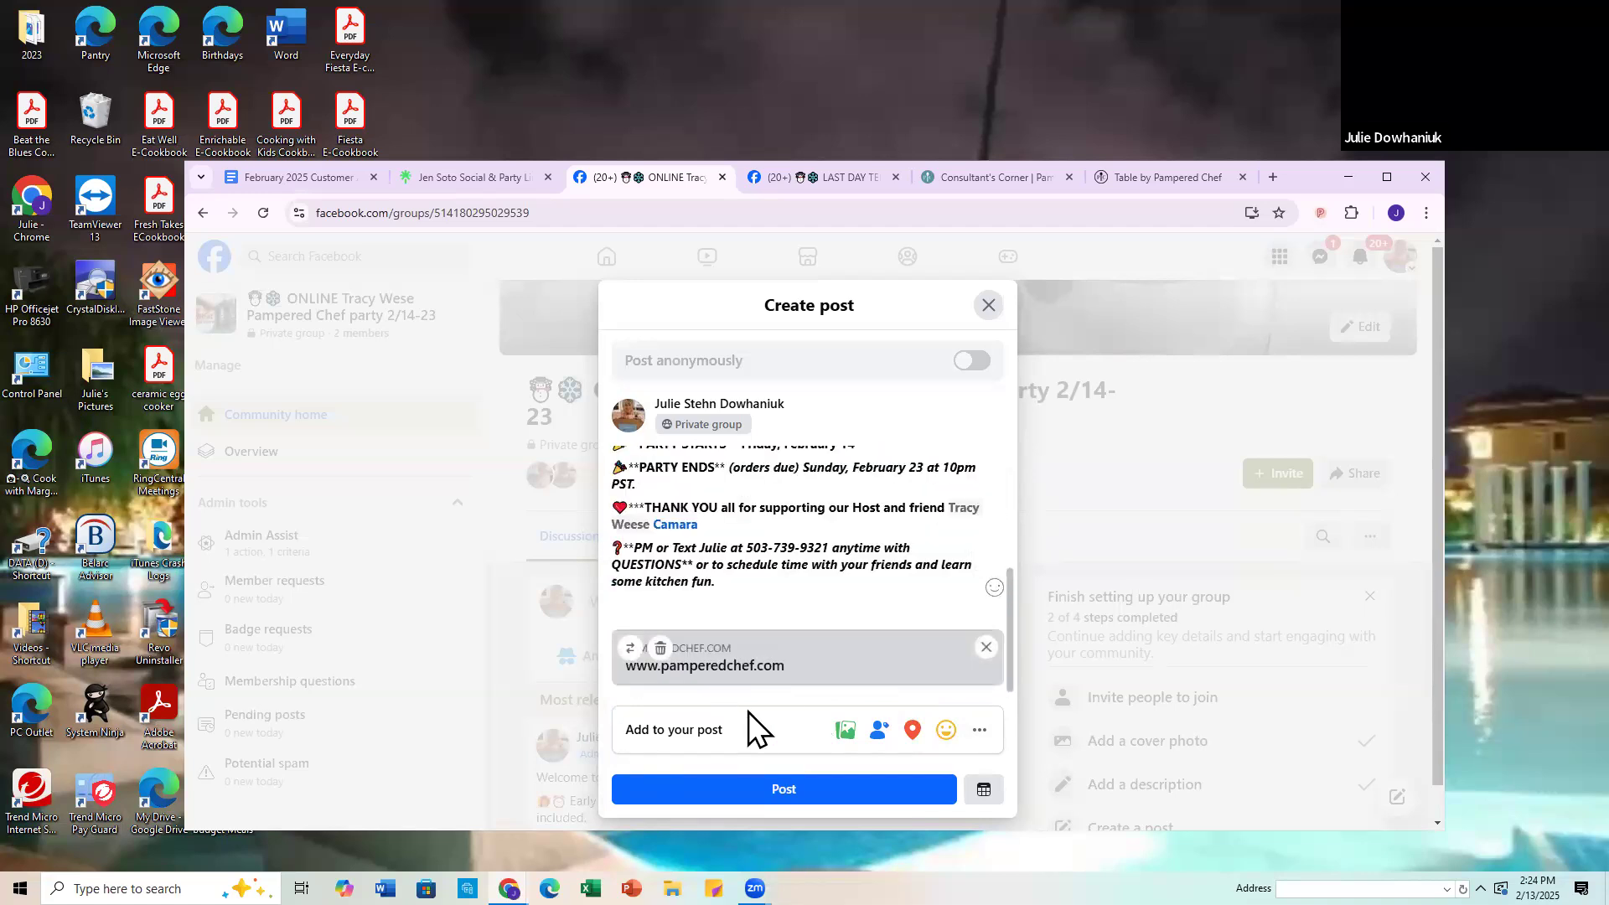
{"action": "left_click", "coordinate": [985, 647]}
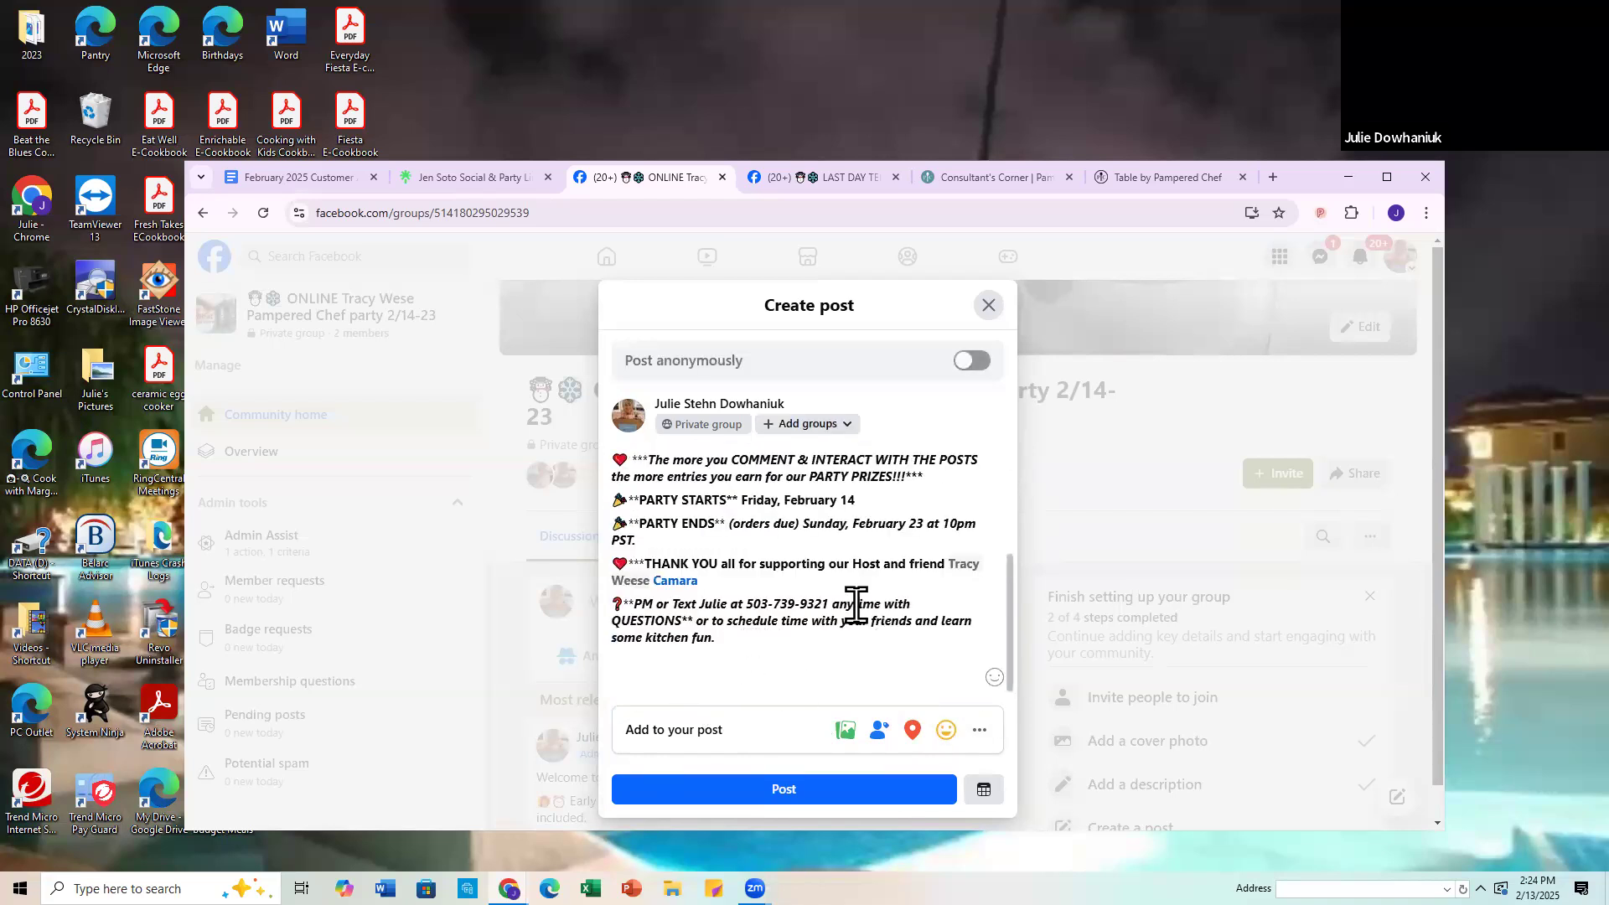
Step: Copy the snowman "ORDER LINK" image from the welcome post in the earlier host's group
{"action": "left_click", "coordinate": [831, 172]}
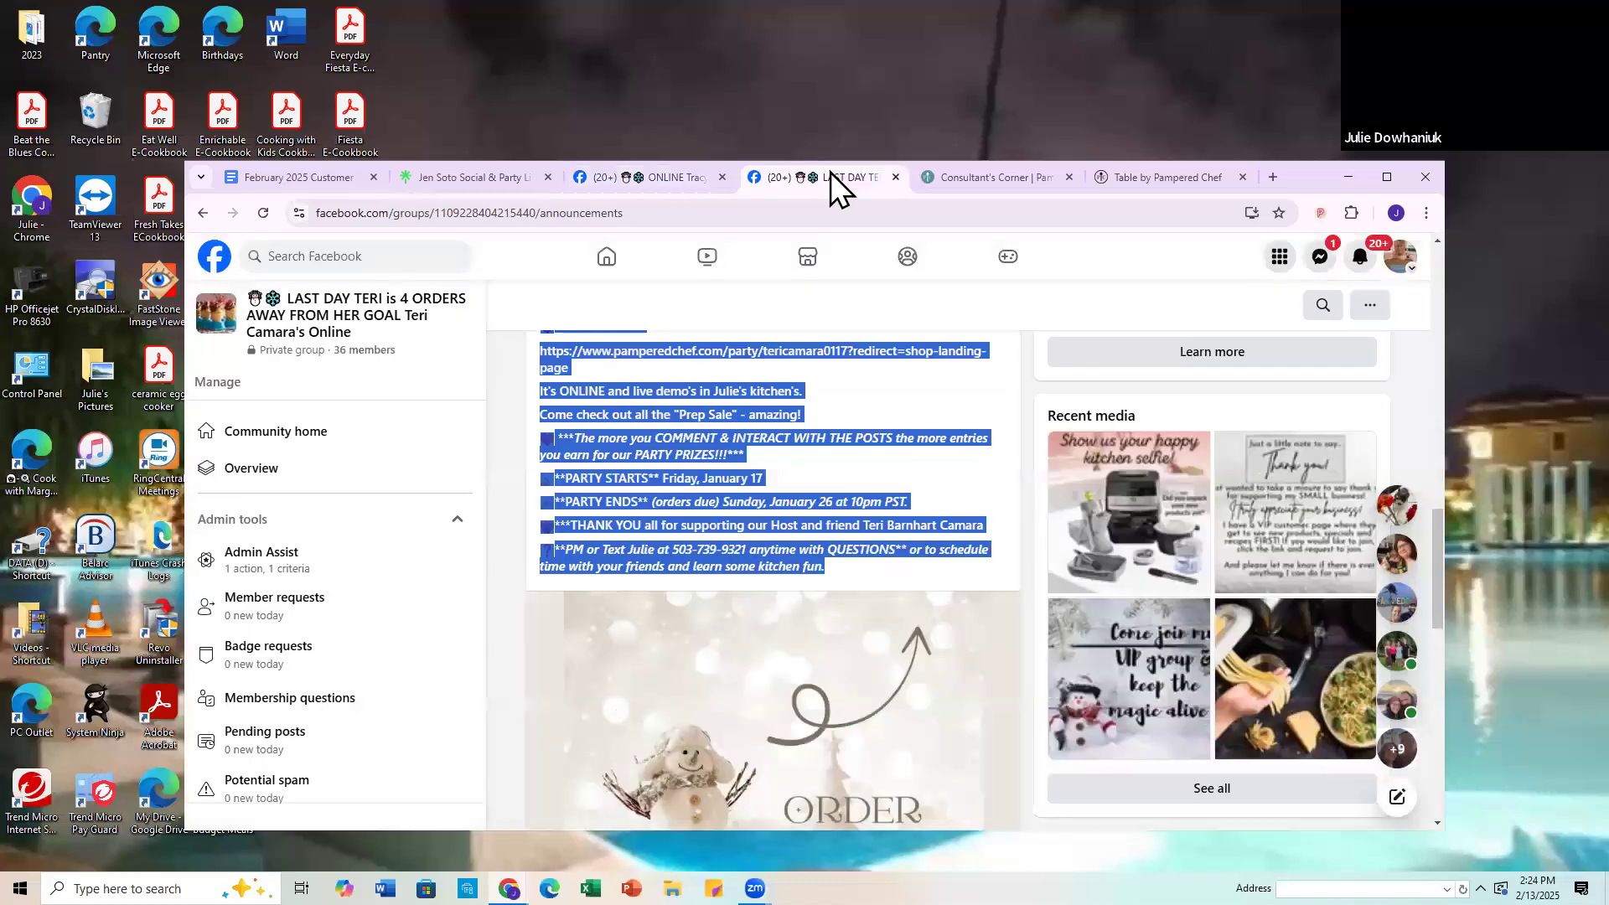
{"action": "left_click", "coordinate": [540, 641]}
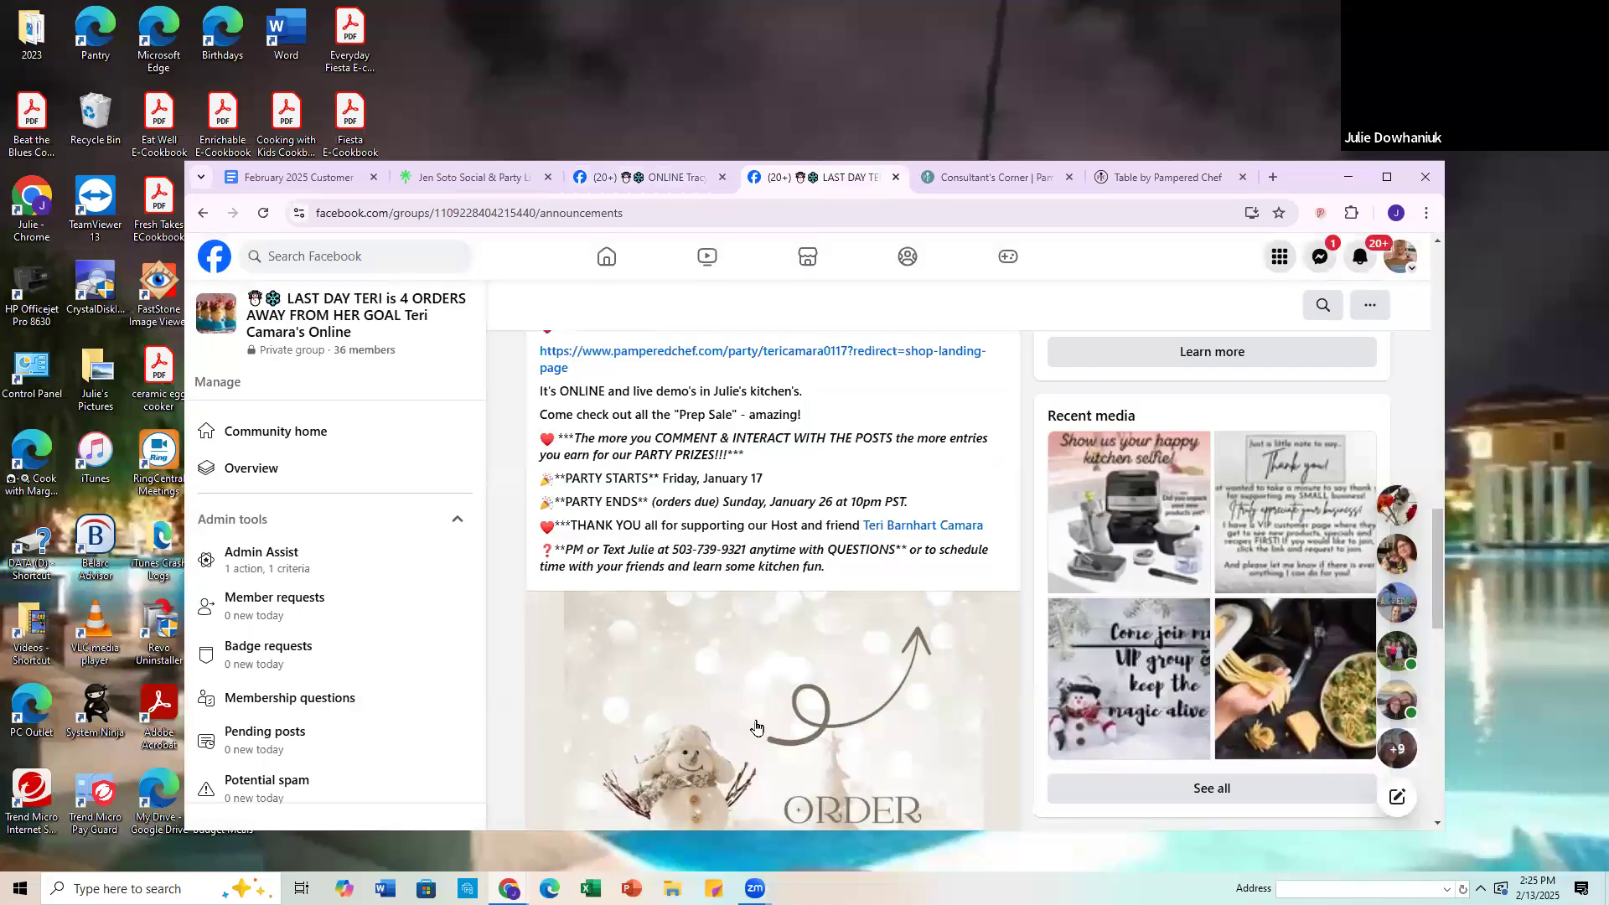
{"action": "scroll", "coordinate": [655, 714], "scroll_direction": "down", "scroll_amount": 1}
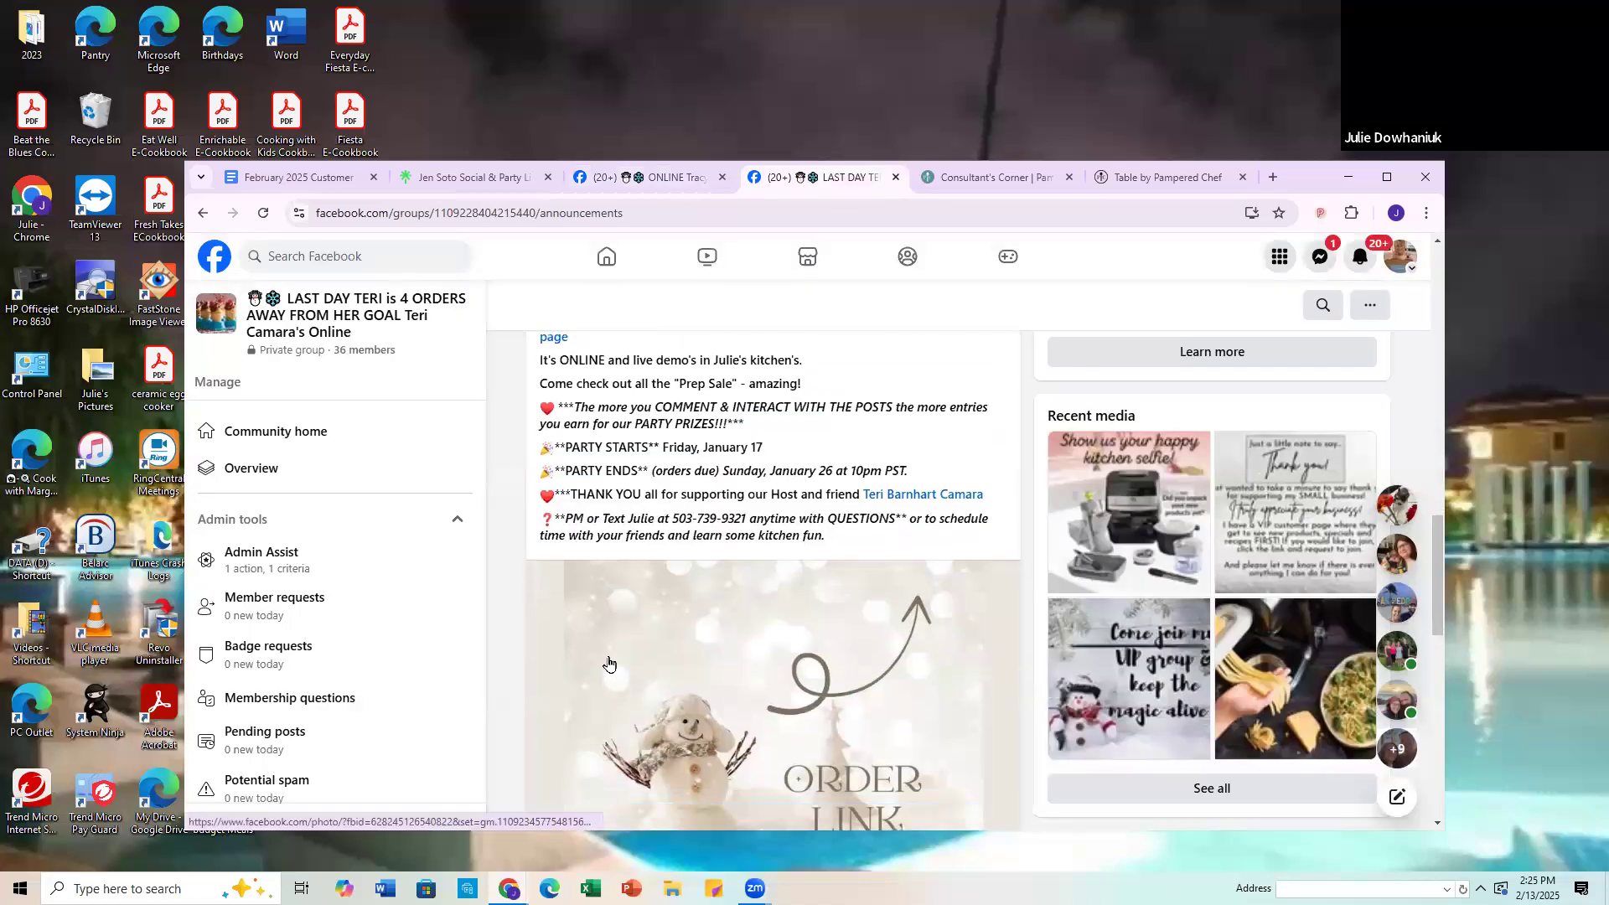
{"action": "right_click", "coordinate": [714, 648]}
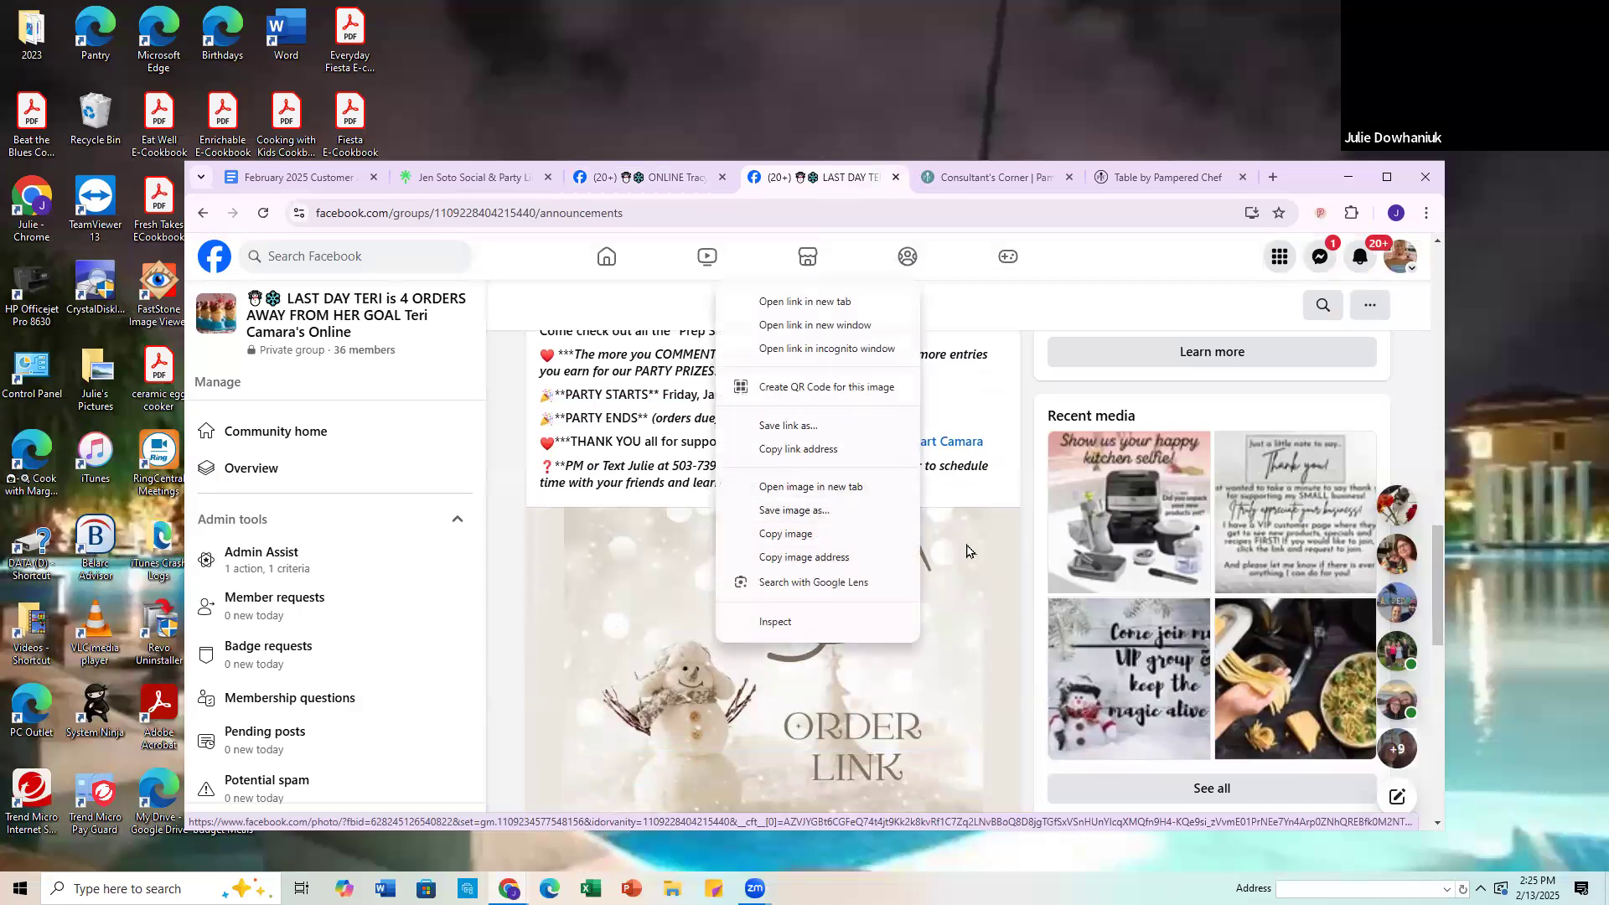
{"action": "left_click", "coordinate": [788, 541]}
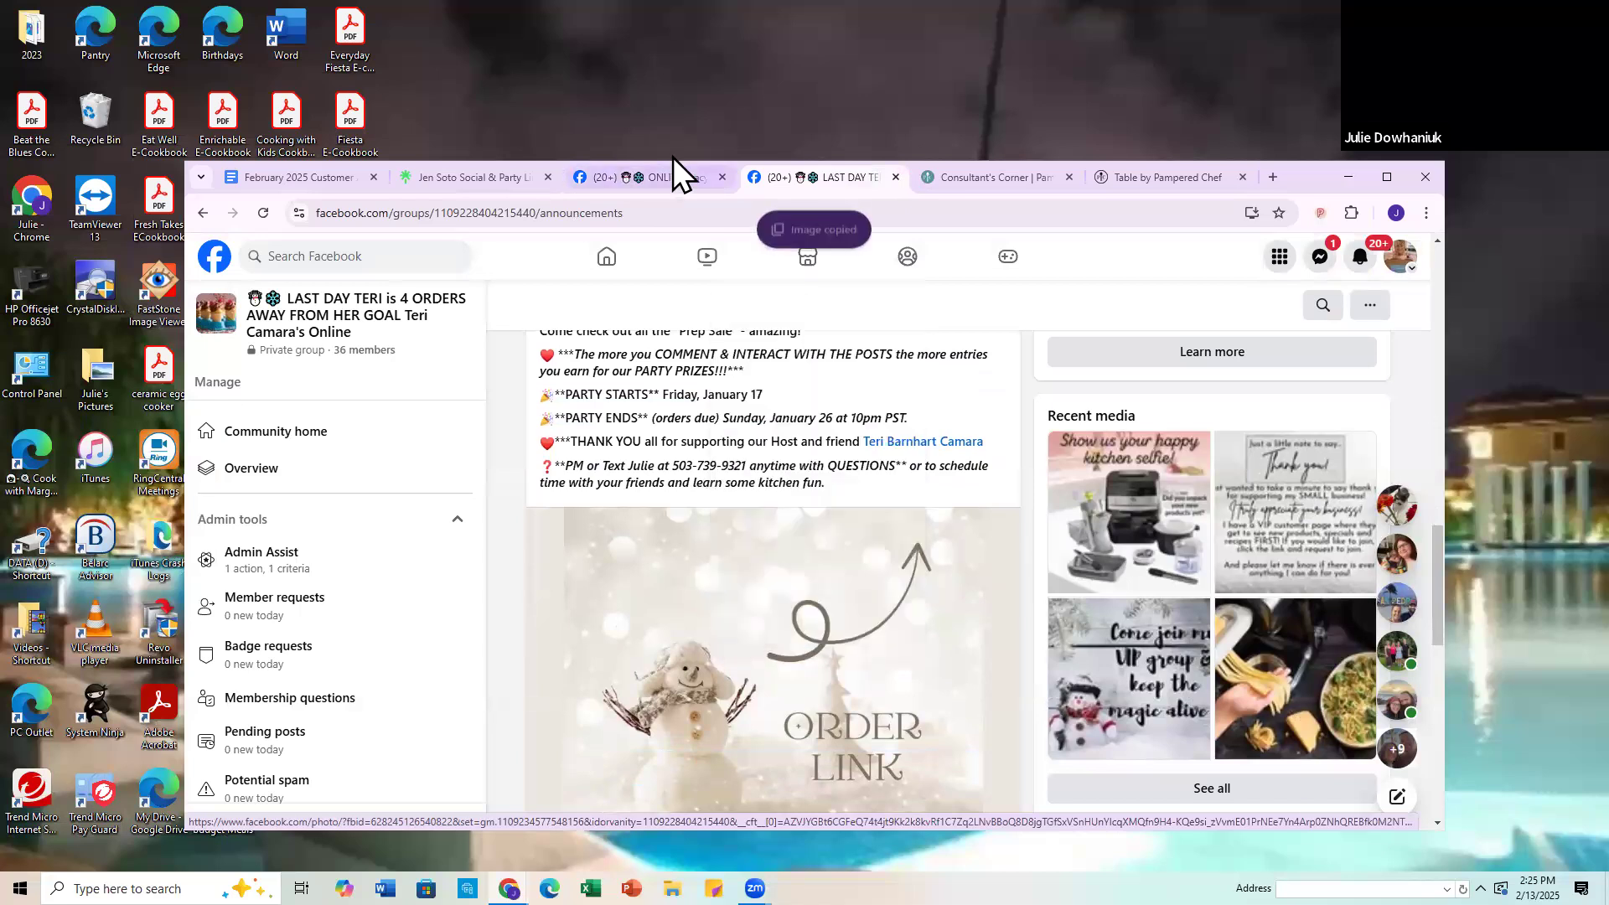
Step: Paste the copied "ORDER LINK" image into the draft welcome post of the 2/14-23 party group
{"action": "left_click", "coordinate": [671, 183]}
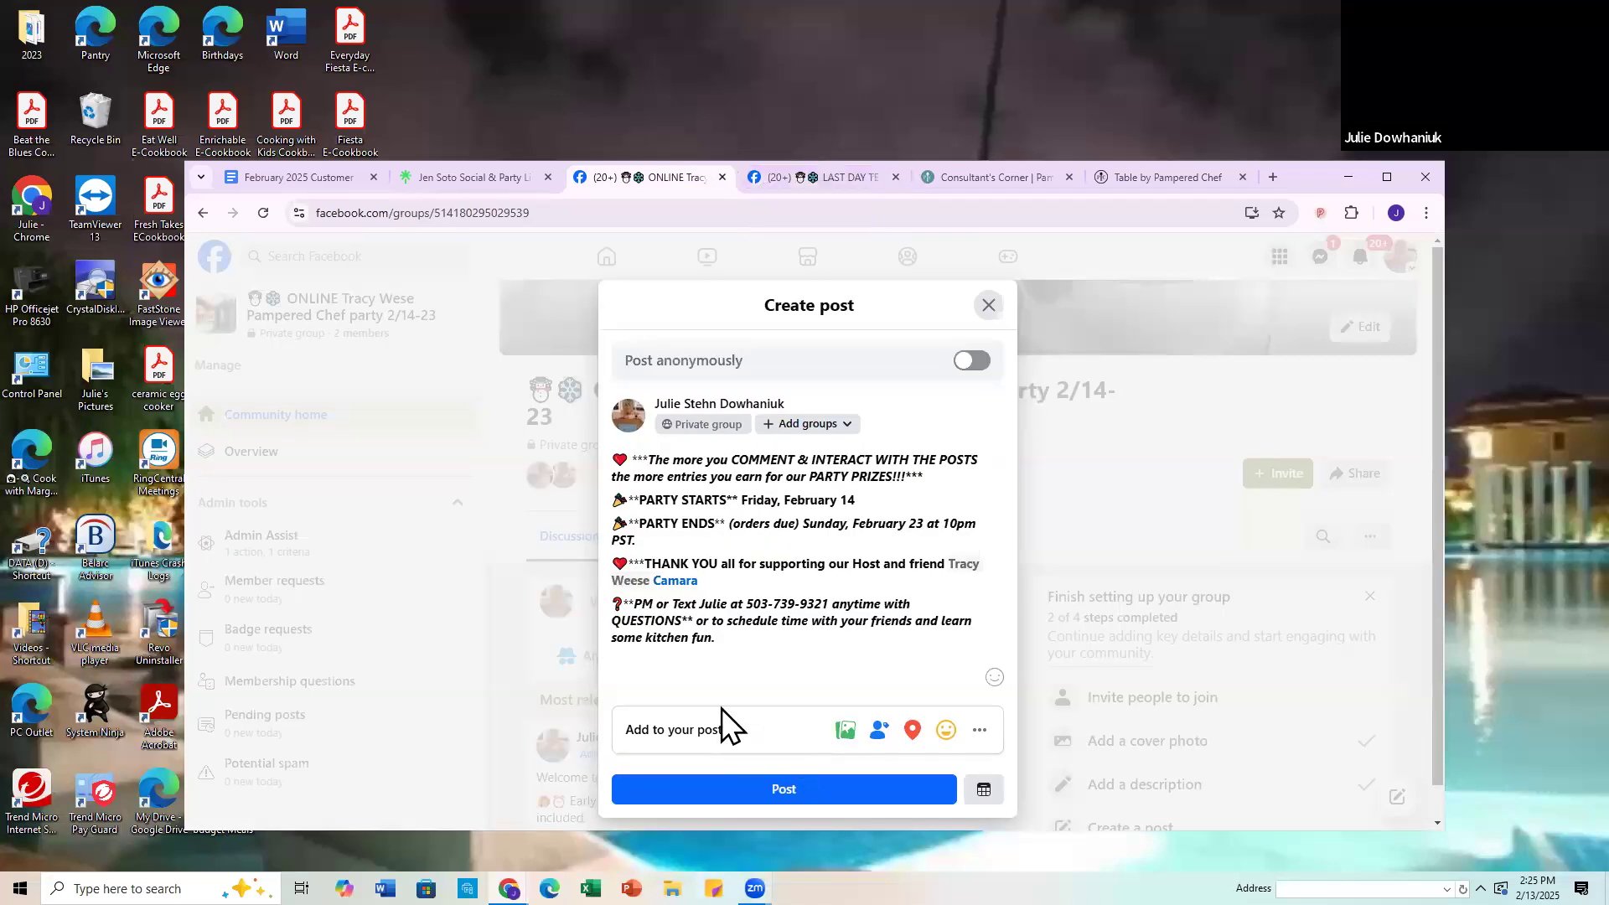
{"action": "right_click", "coordinate": [741, 640]}
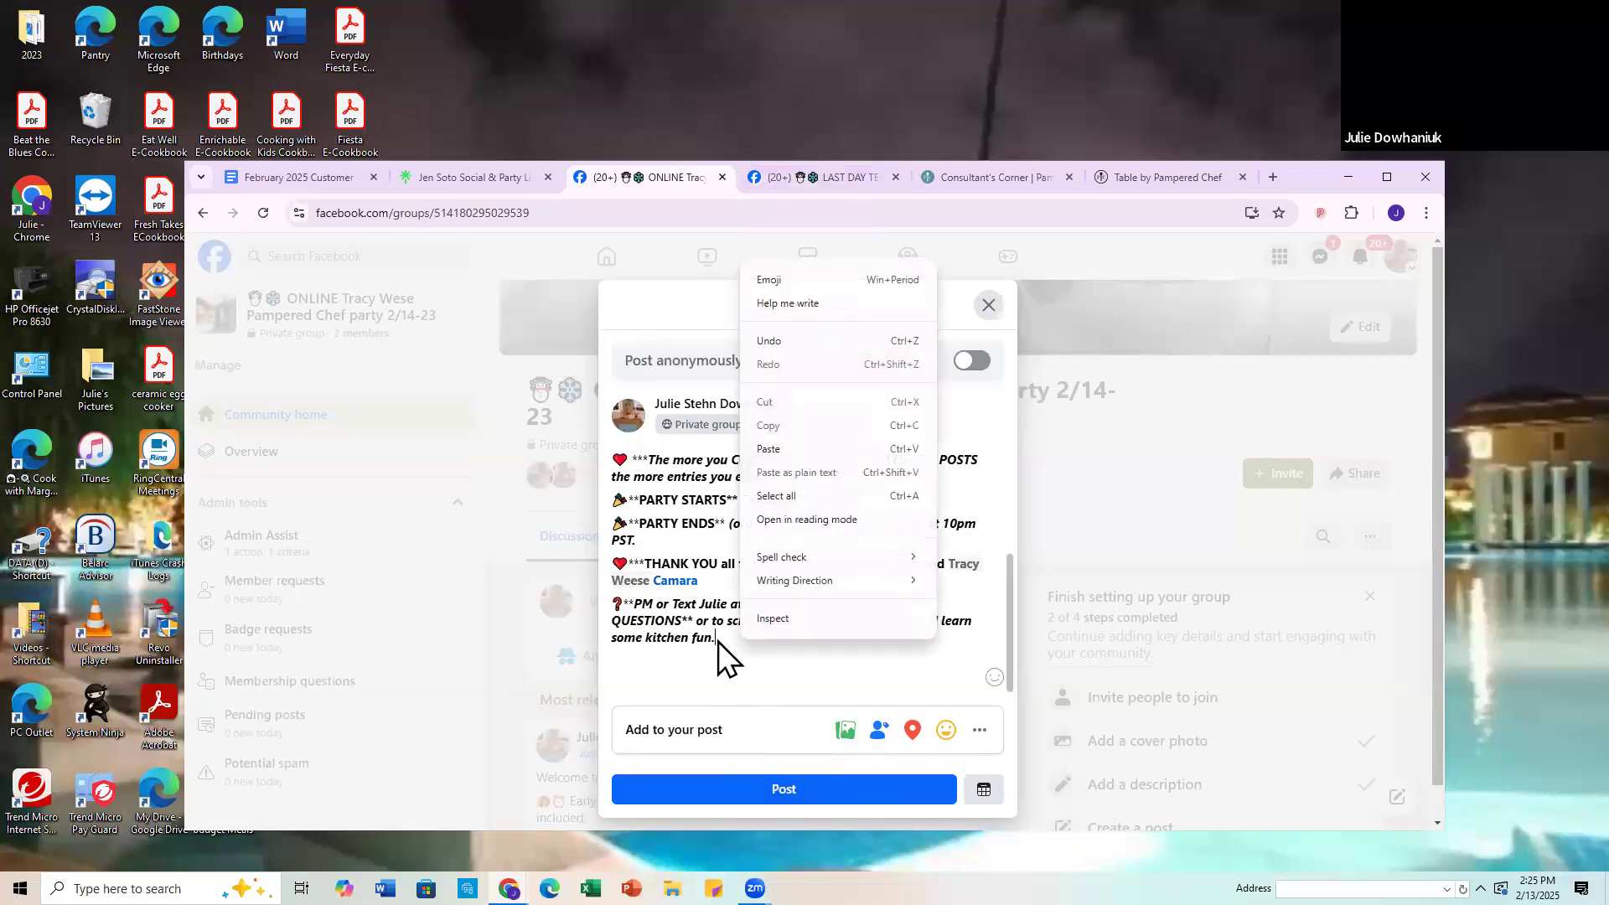
{"action": "left_click", "coordinate": [768, 449]}
{"action": "scroll", "coordinate": [780, 569], "scroll_direction": "down", "scroll_amount": 3}
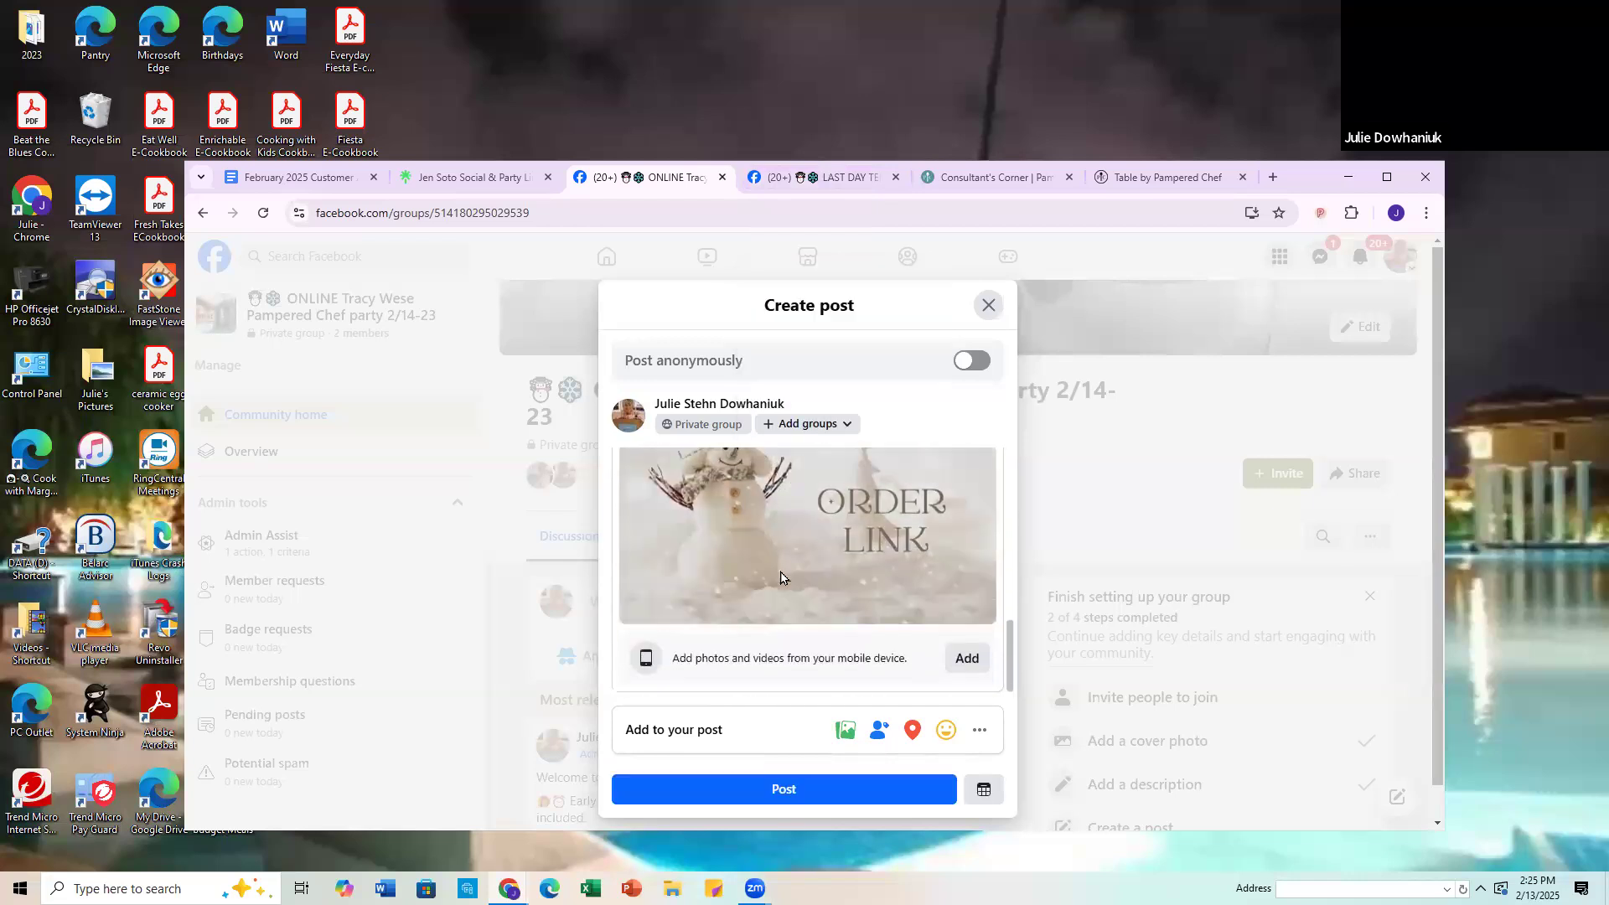
Step: Review the draft welcome post's party dates, thank-you line and image, and publish it to the 2/14-23 party group
{"action": "scroll", "coordinate": [777, 587], "scroll_direction": "up", "scroll_amount": 2}
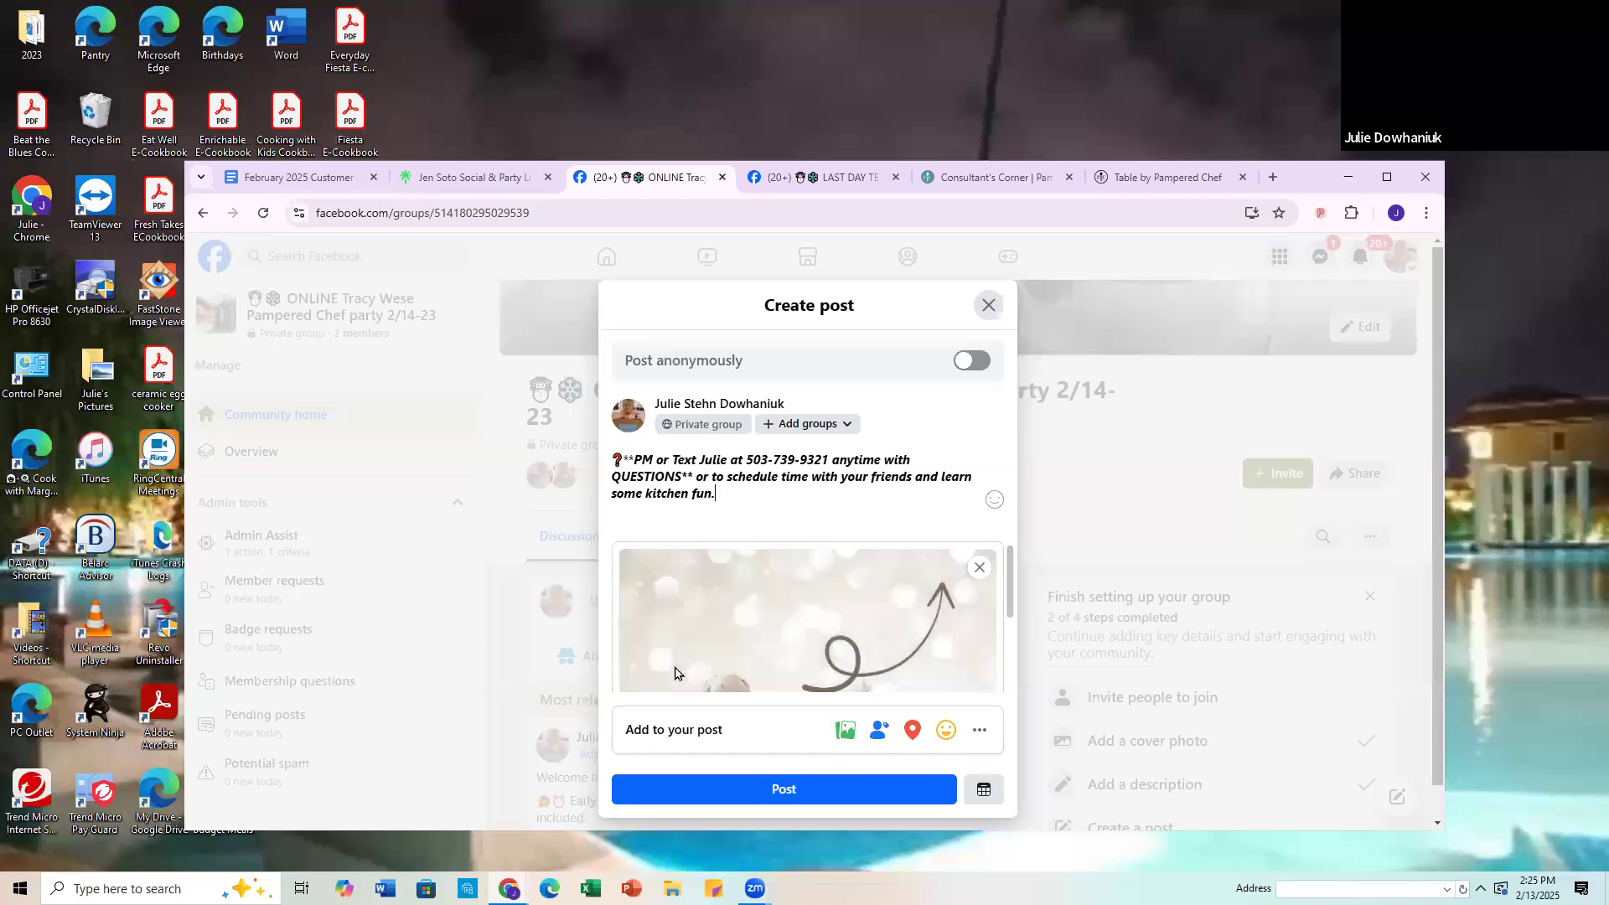
{"action": "scroll", "coordinate": [733, 490], "scroll_direction": "up", "scroll_amount": 4}
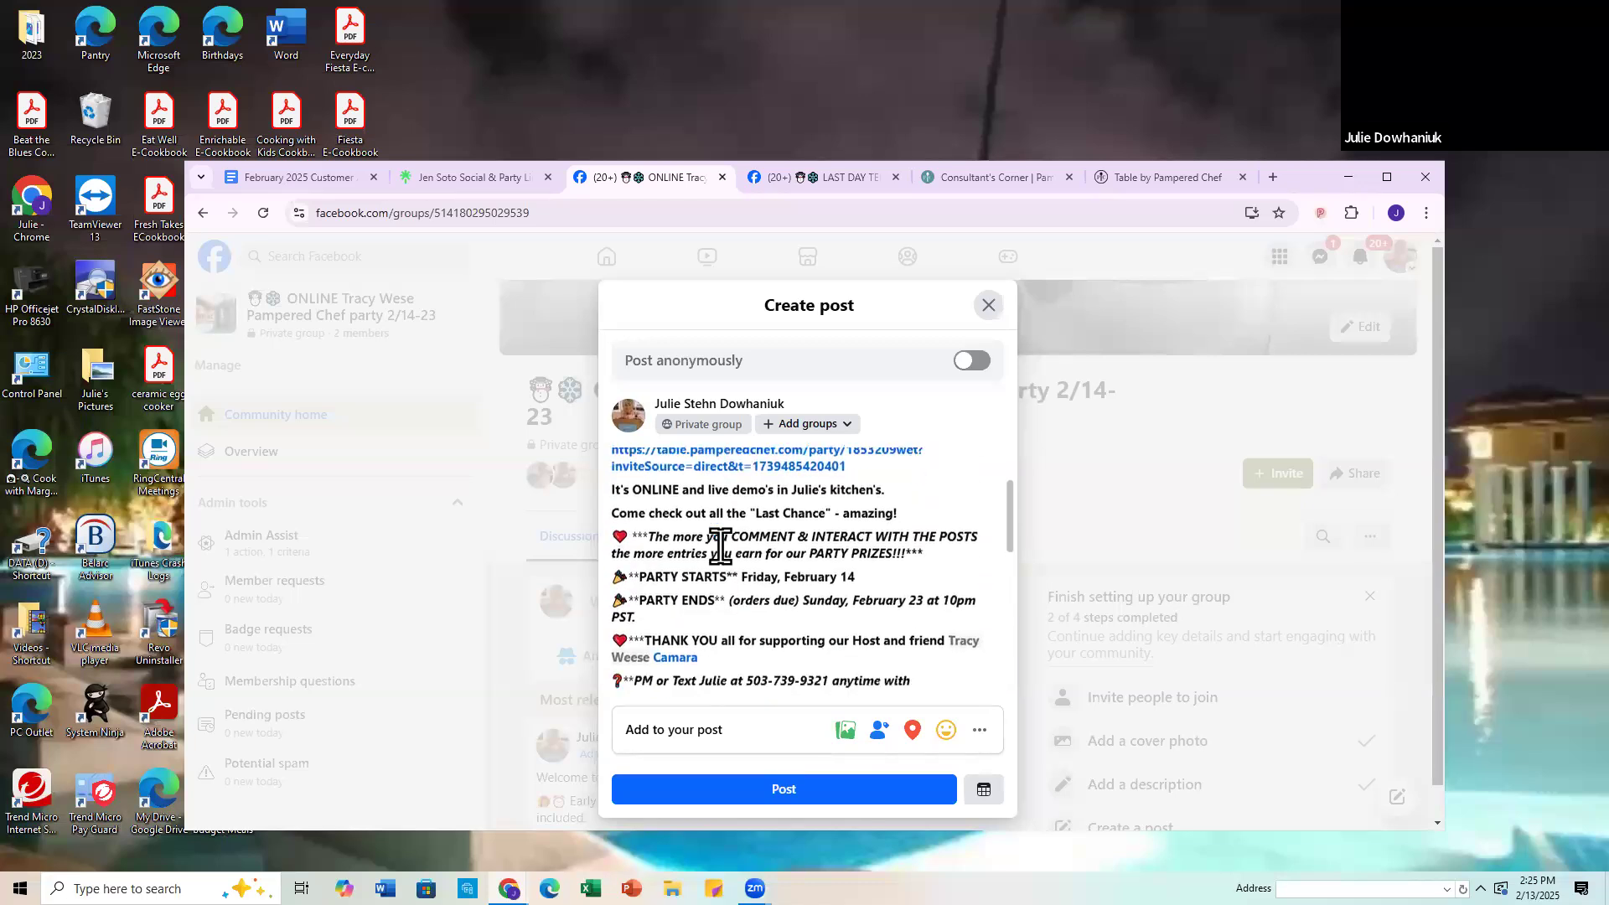
{"action": "scroll", "coordinate": [736, 469], "scroll_direction": "down", "scroll_amount": 2}
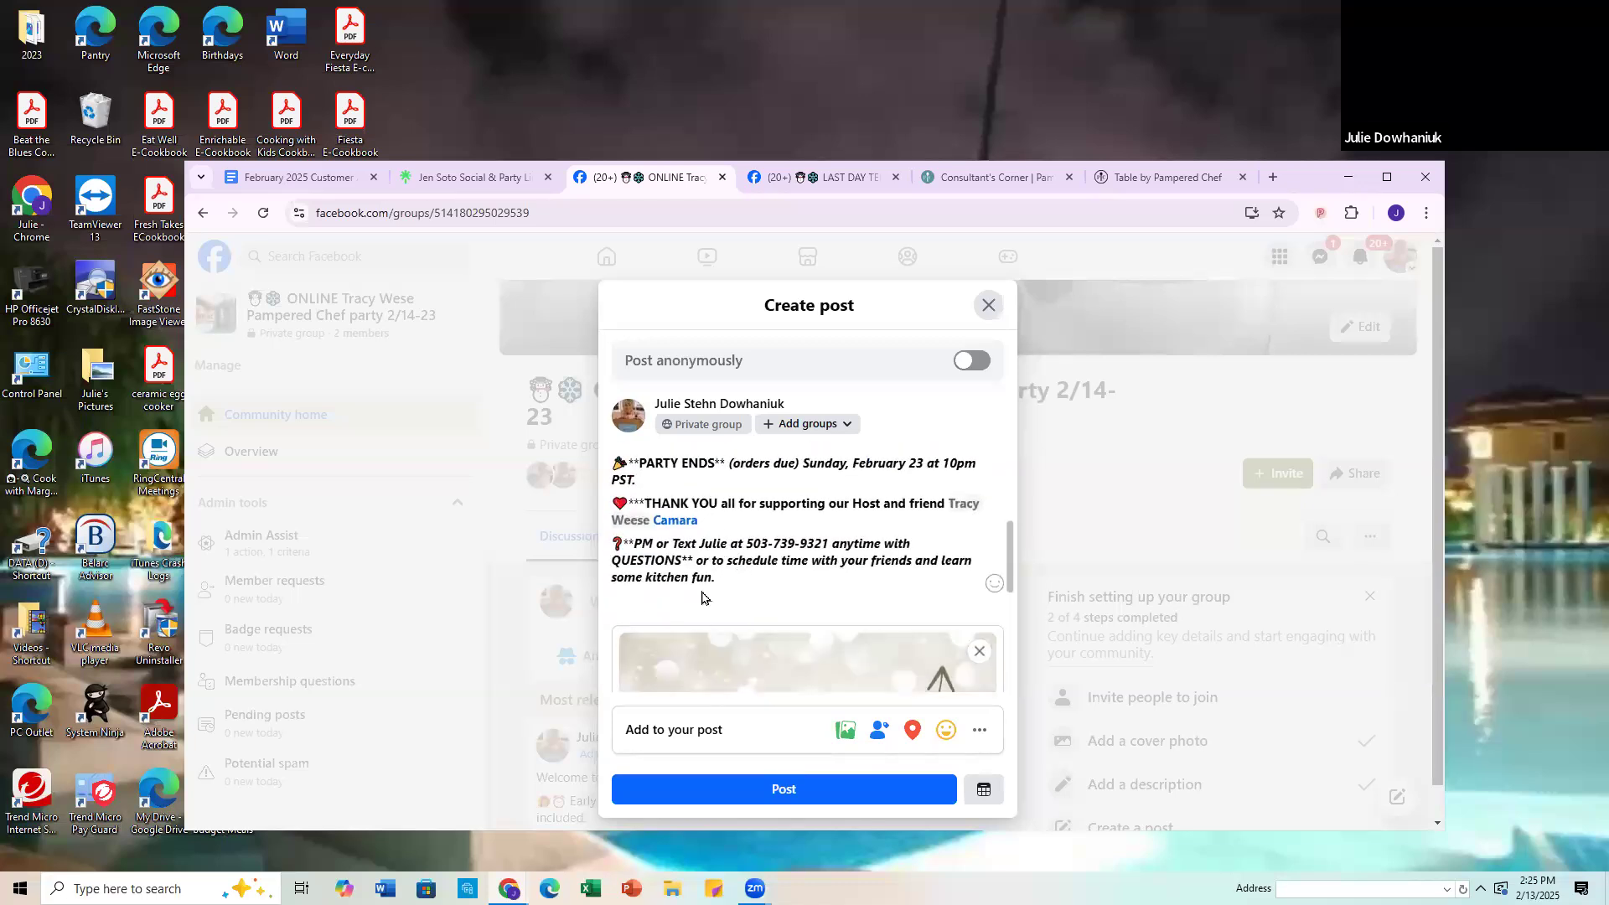
{"action": "left_click", "coordinate": [788, 794]}
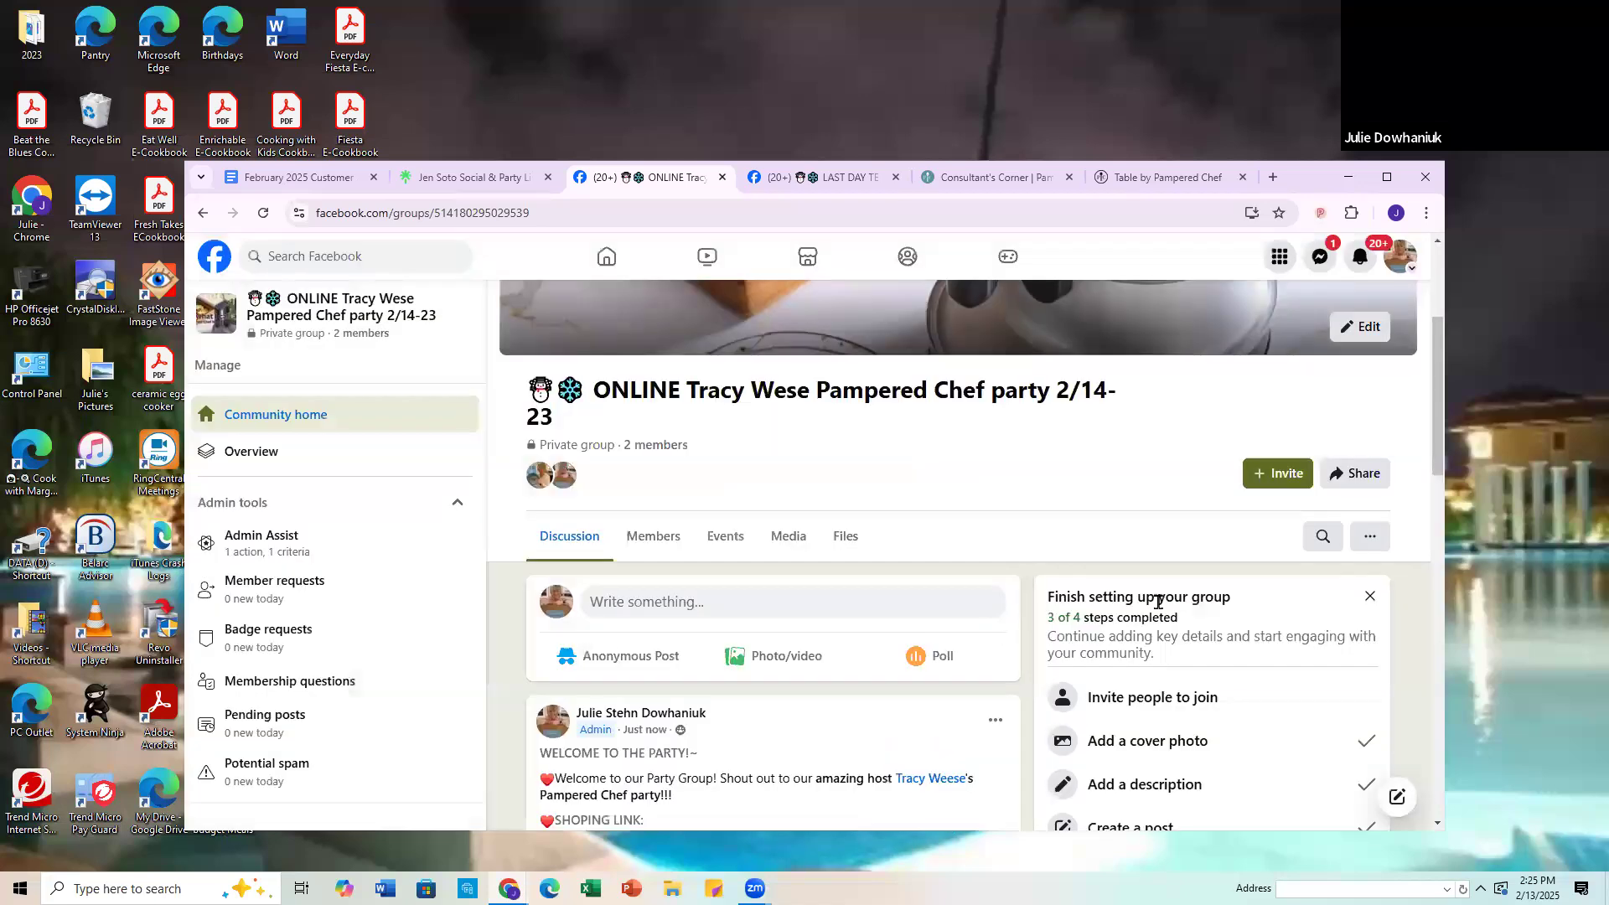
Step: Copy the full text of the "INTRODUCING A BRAND NEW WINTER CATALOG" post from the earlier host's group, leaving that post unedited
{"action": "left_click", "coordinate": [837, 171]}
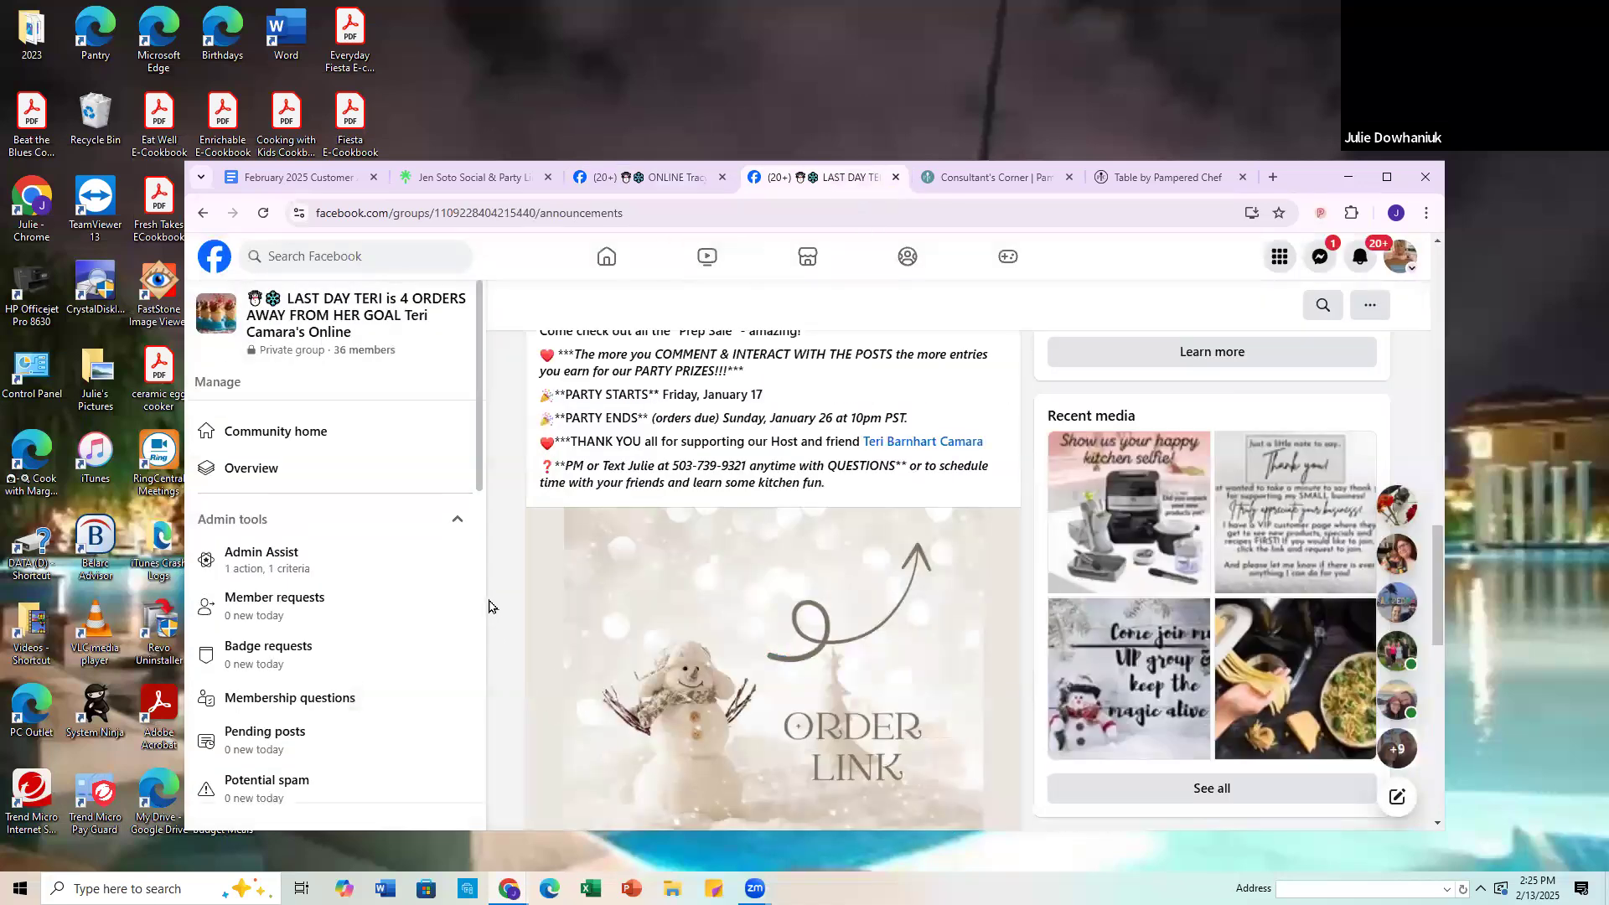
{"action": "scroll", "coordinate": [493, 608], "scroll_direction": "down", "scroll_amount": 9}
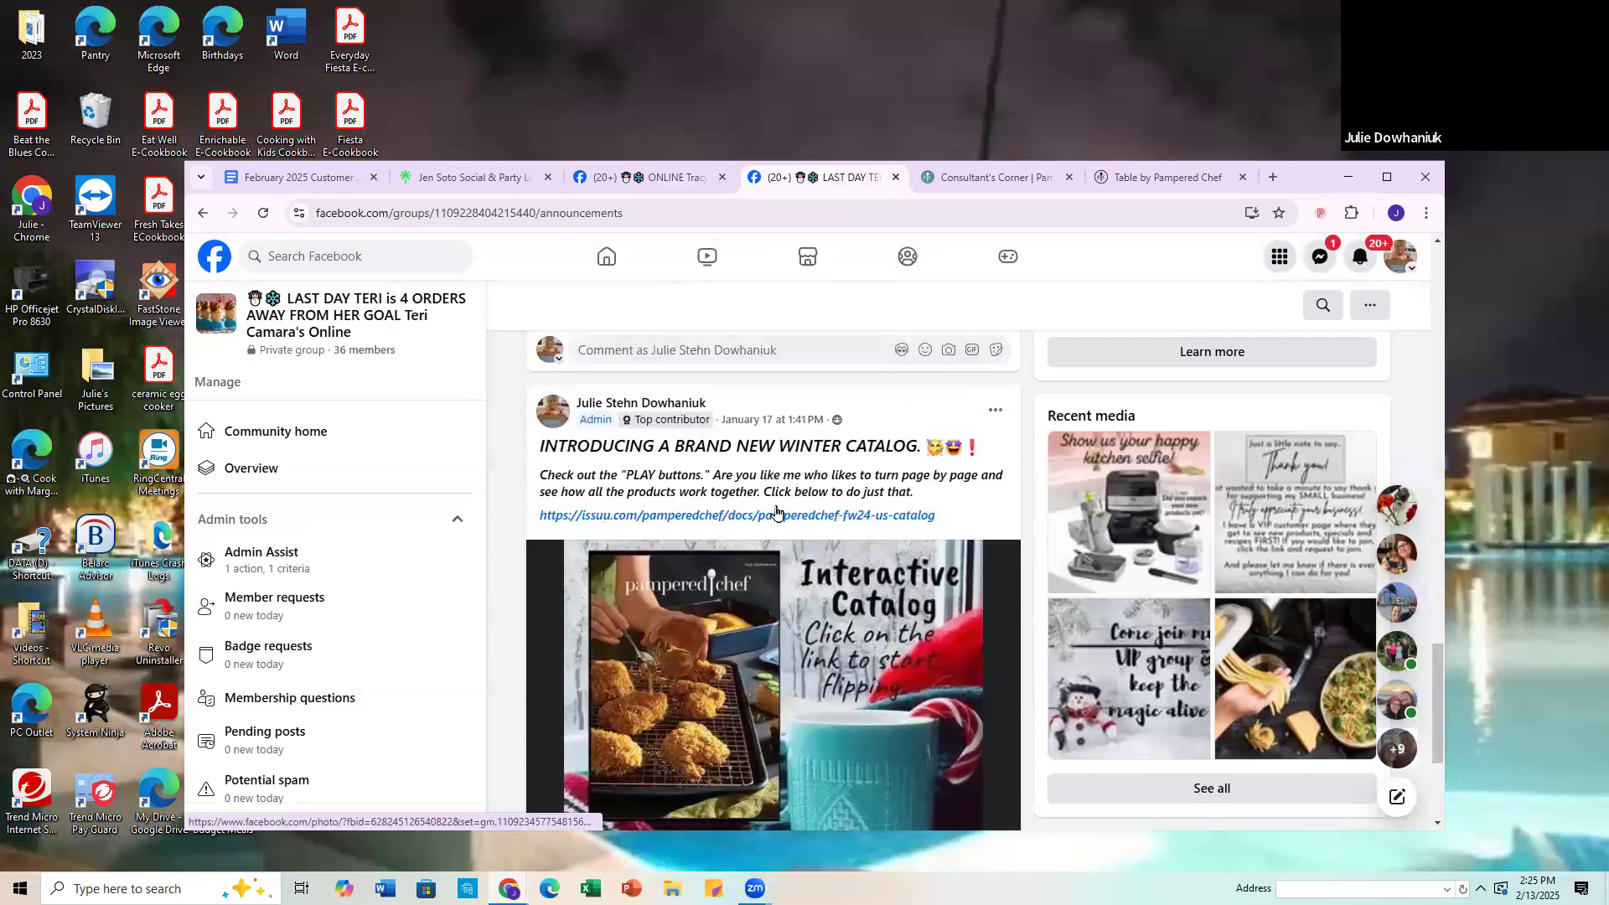
{"action": "left_click", "coordinate": [998, 414]}
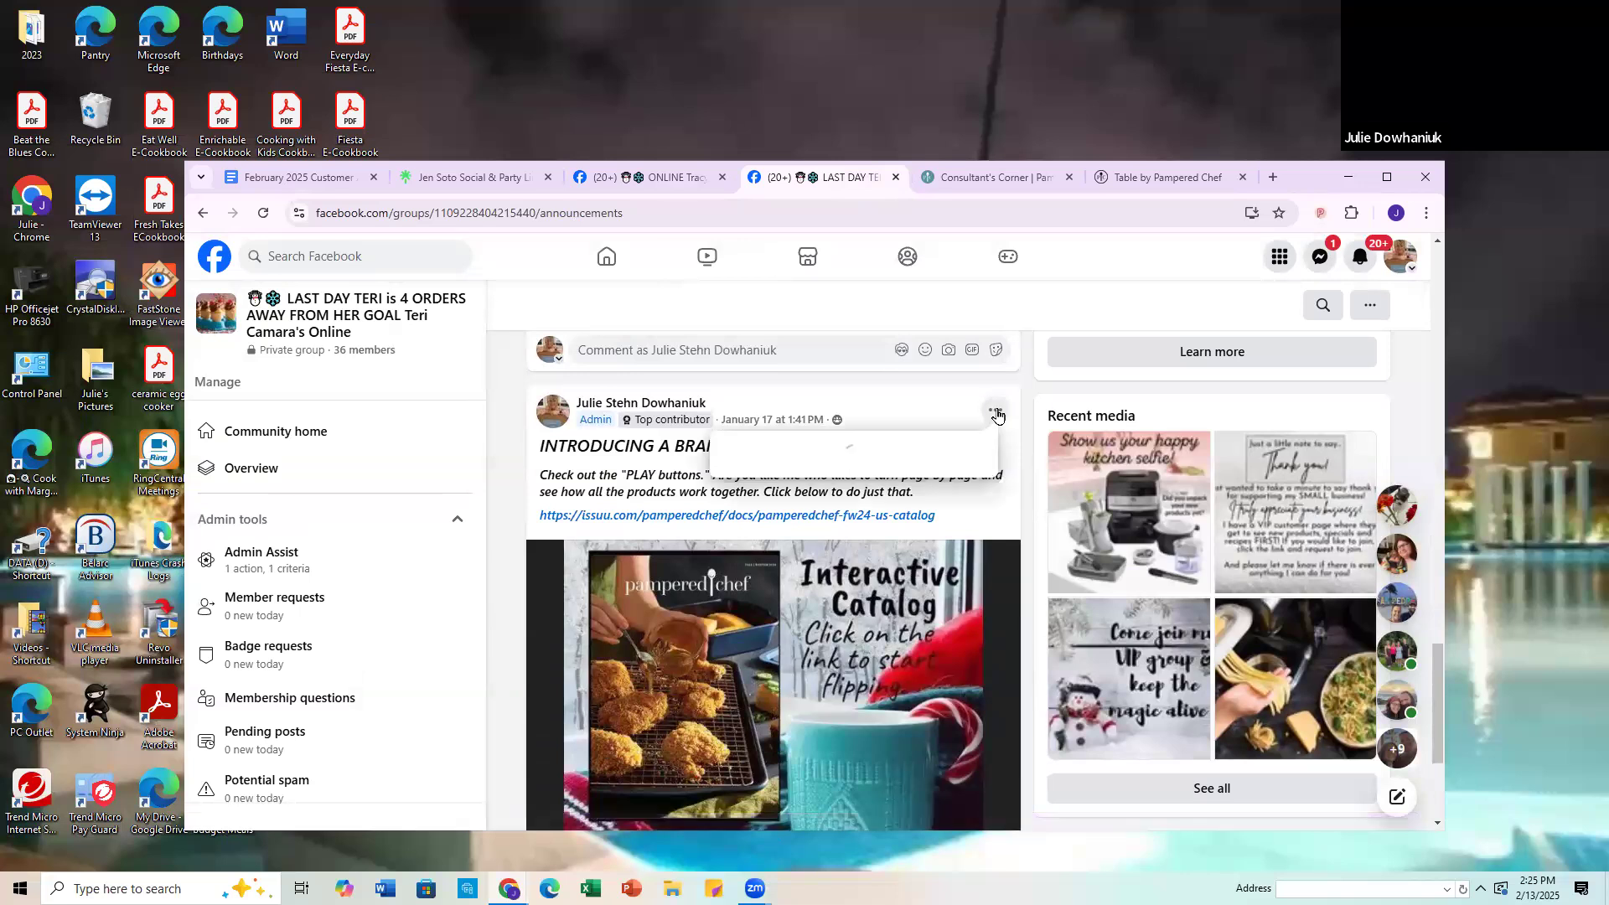
{"action": "left_click", "coordinate": [767, 597]}
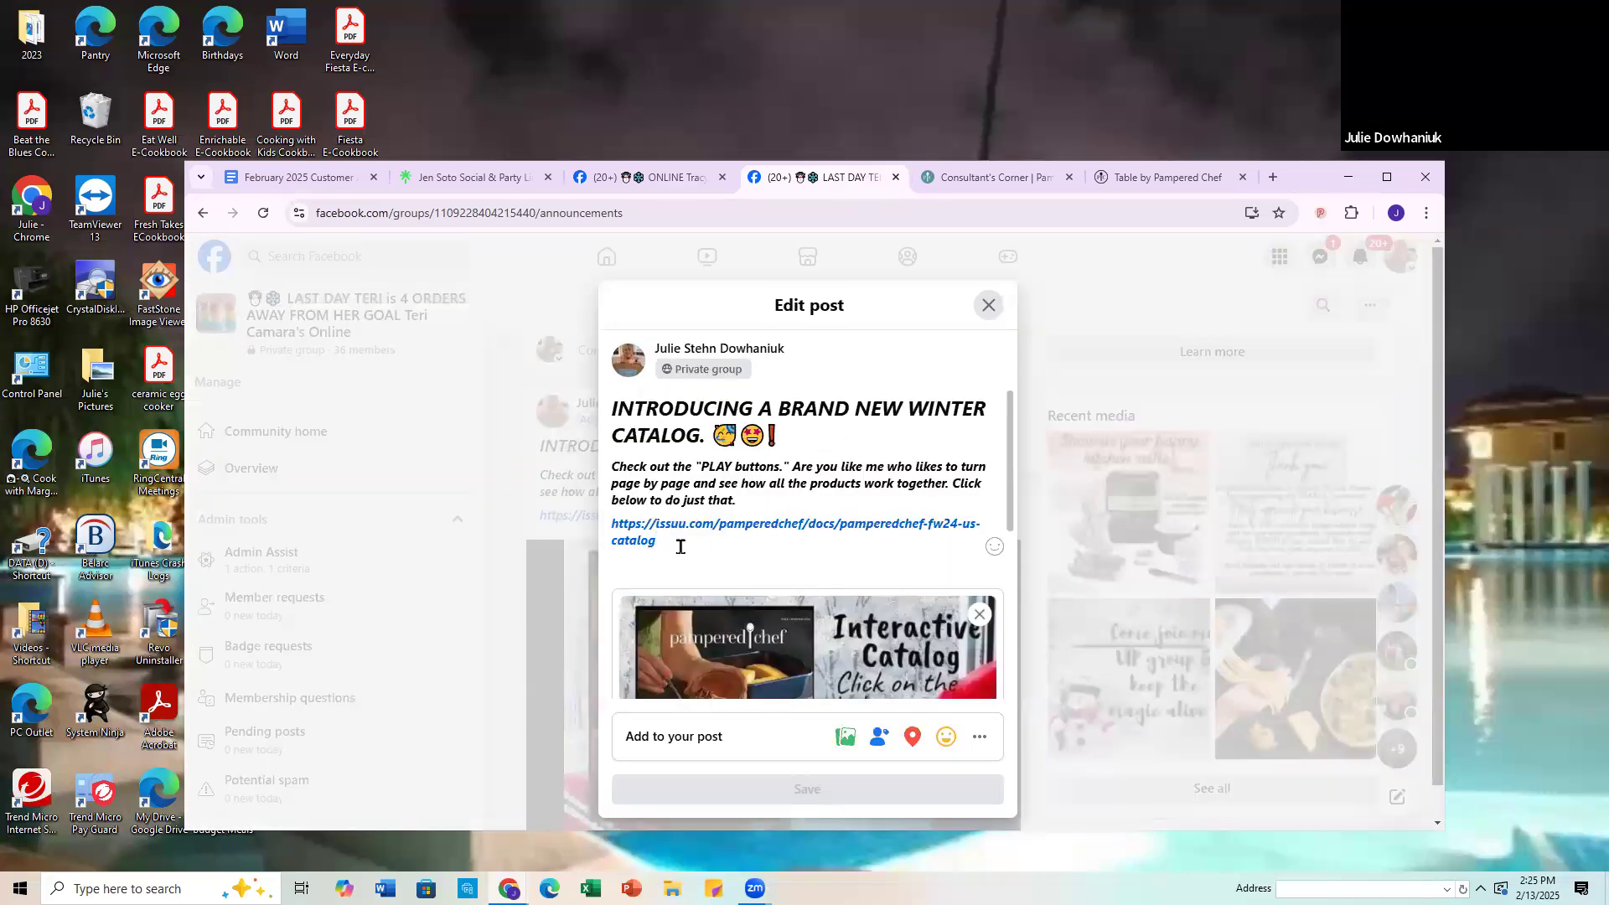
{"action": "left_click_drag", "start_coordinate": [610, 513], "coordinate": [616, 371]}
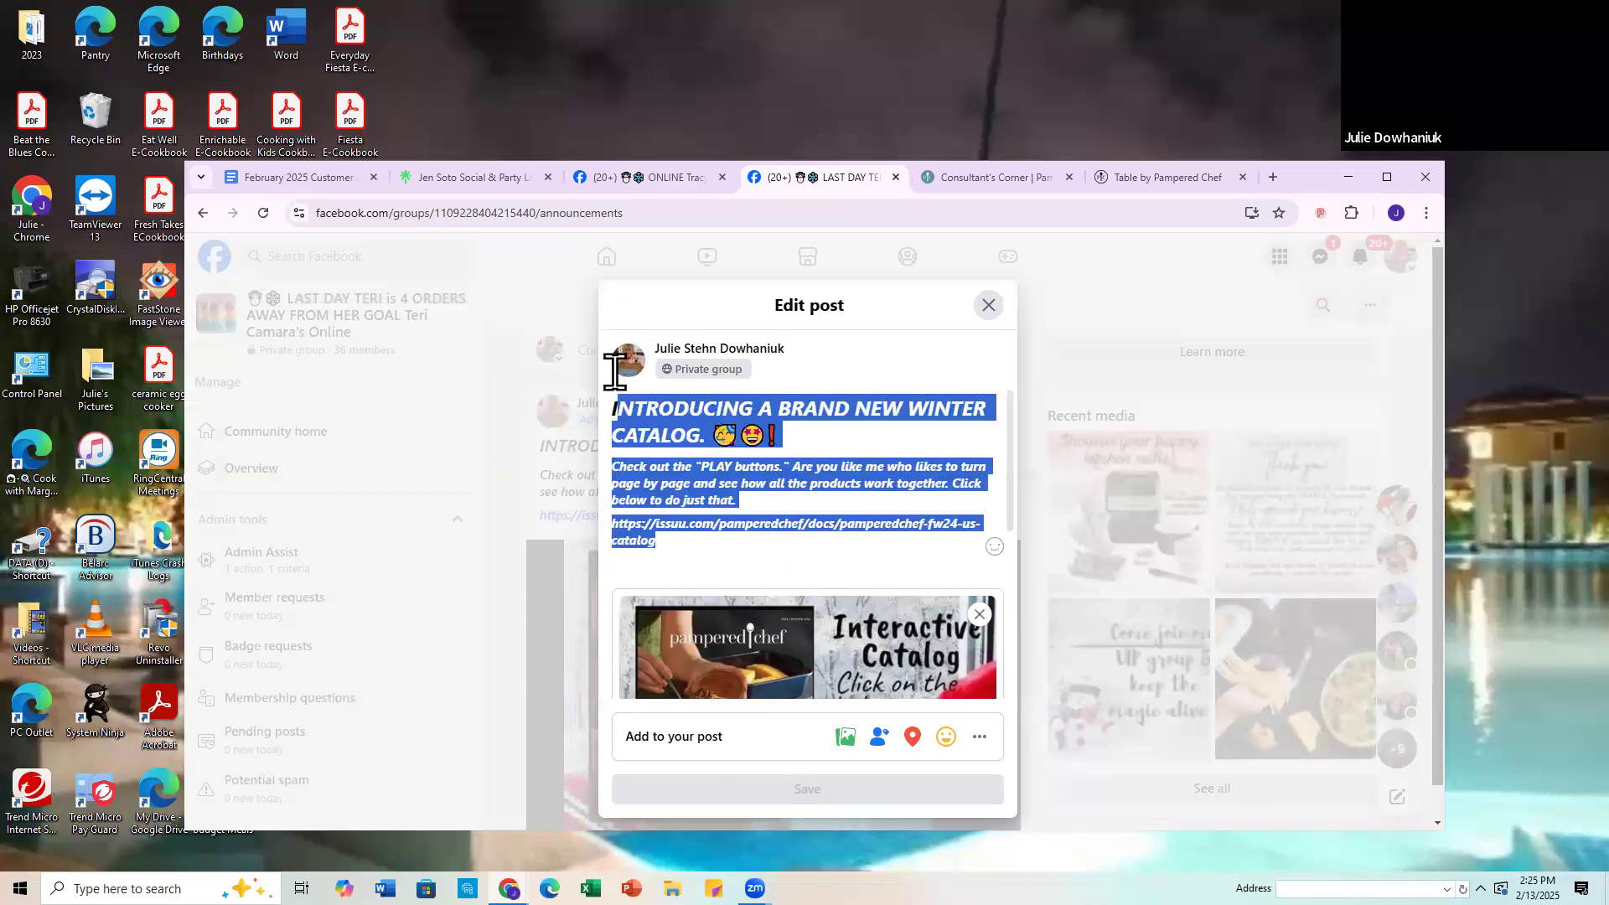
{"action": "left_click", "coordinate": [653, 408]}
{"action": "left_click_drag", "start_coordinate": [663, 546], "coordinate": [581, 406]}
{"action": "right_click", "coordinate": [659, 549]}
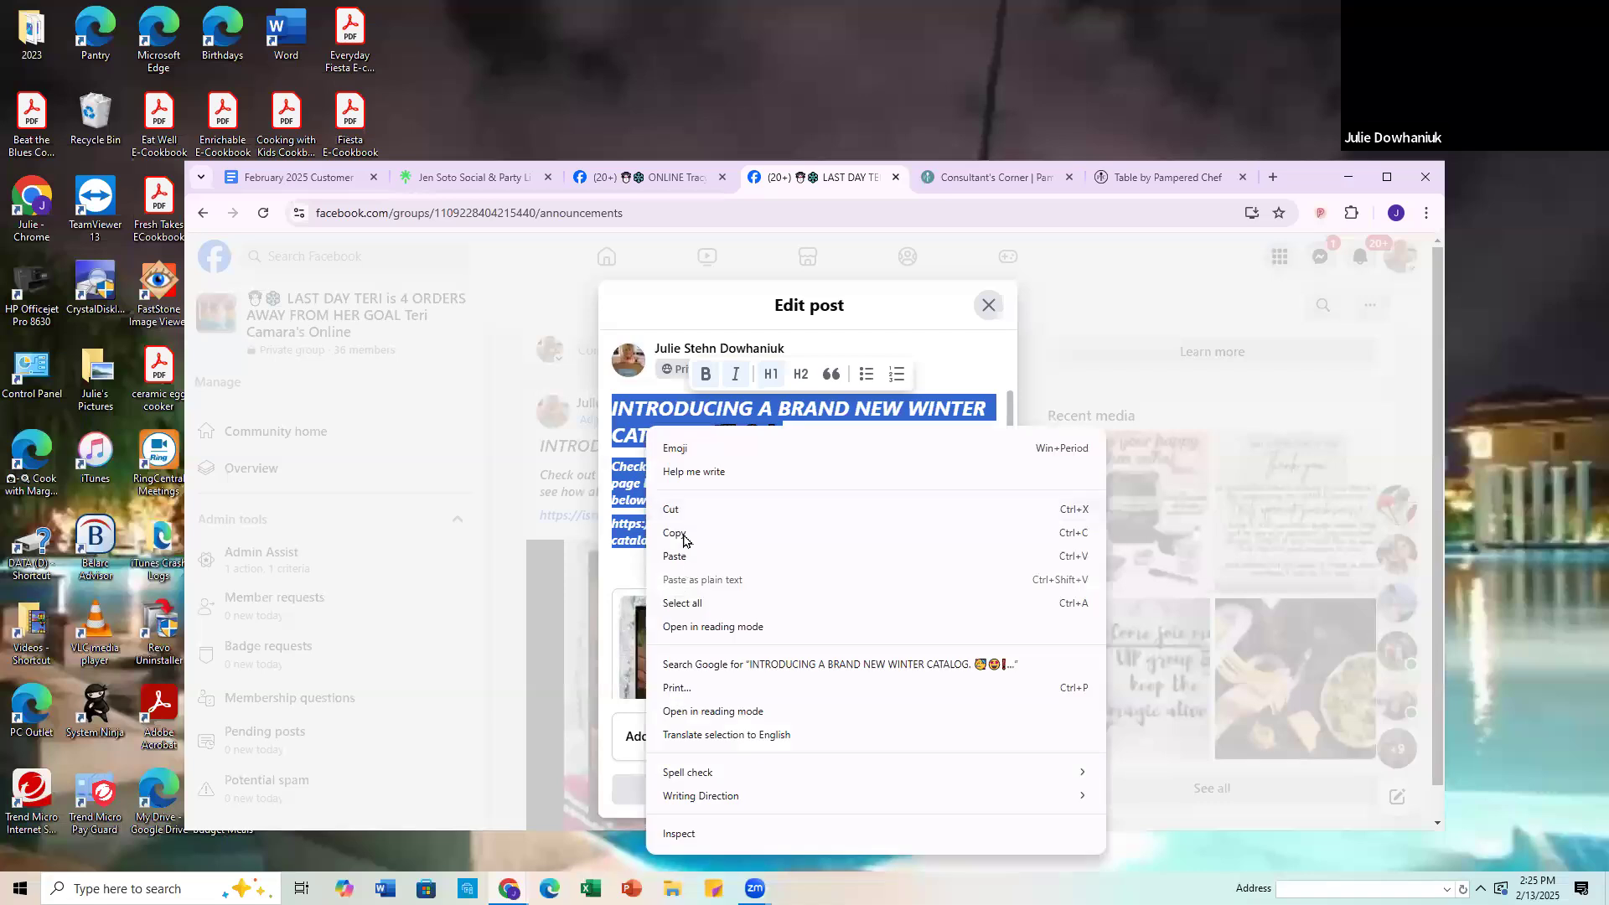
{"action": "left_click", "coordinate": [683, 534]}
{"action": "left_click", "coordinate": [744, 558]}
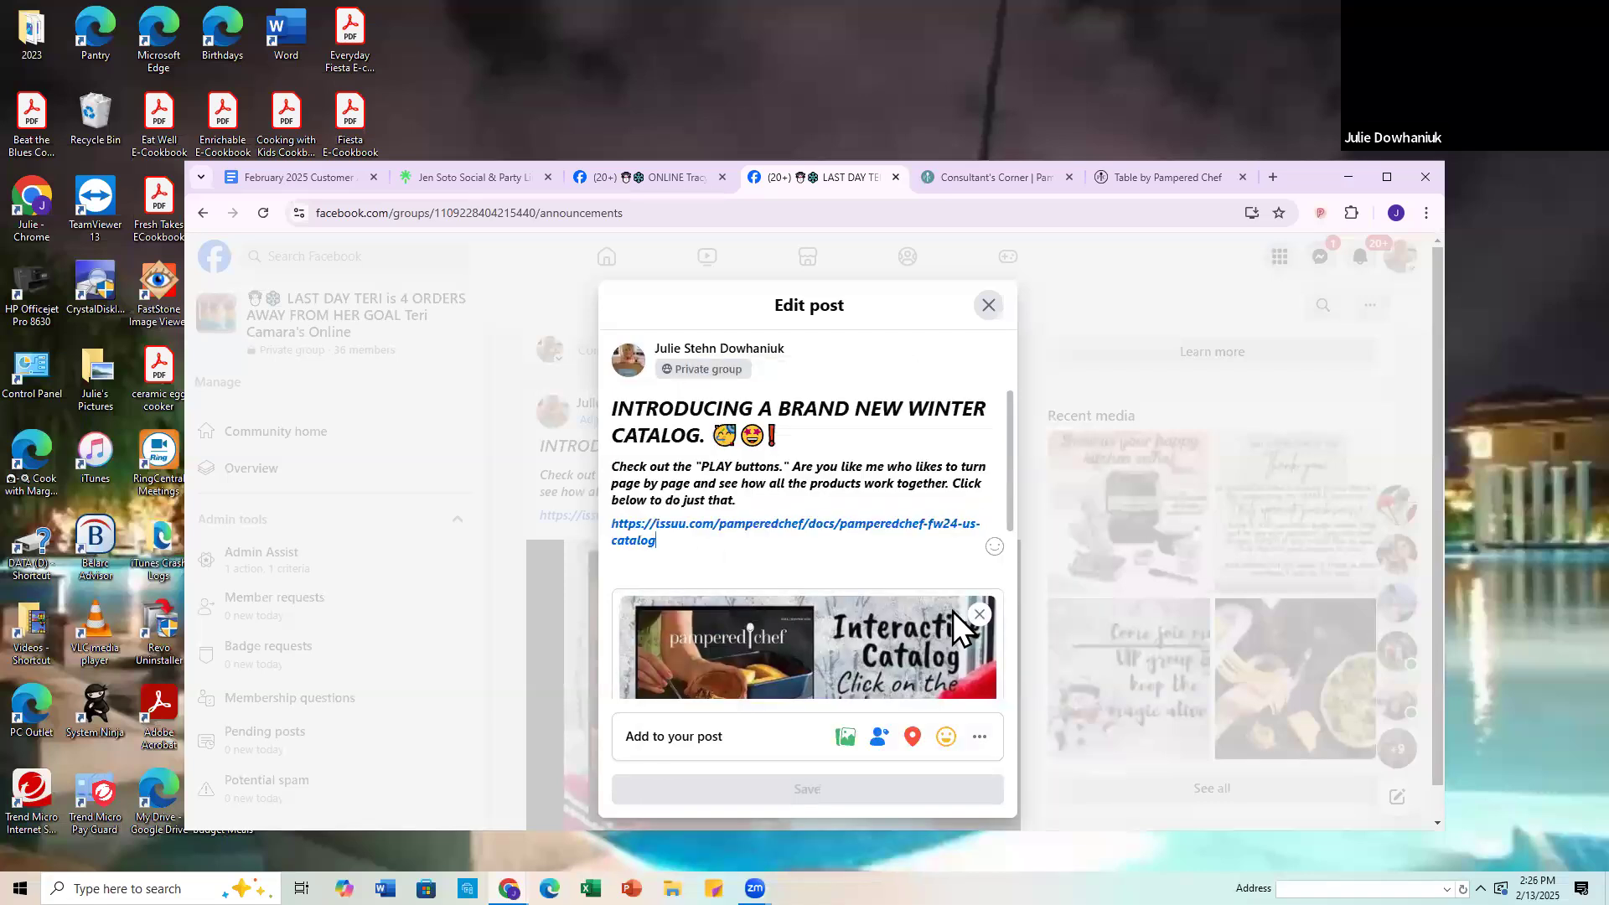
{"action": "left_click", "coordinate": [989, 306]}
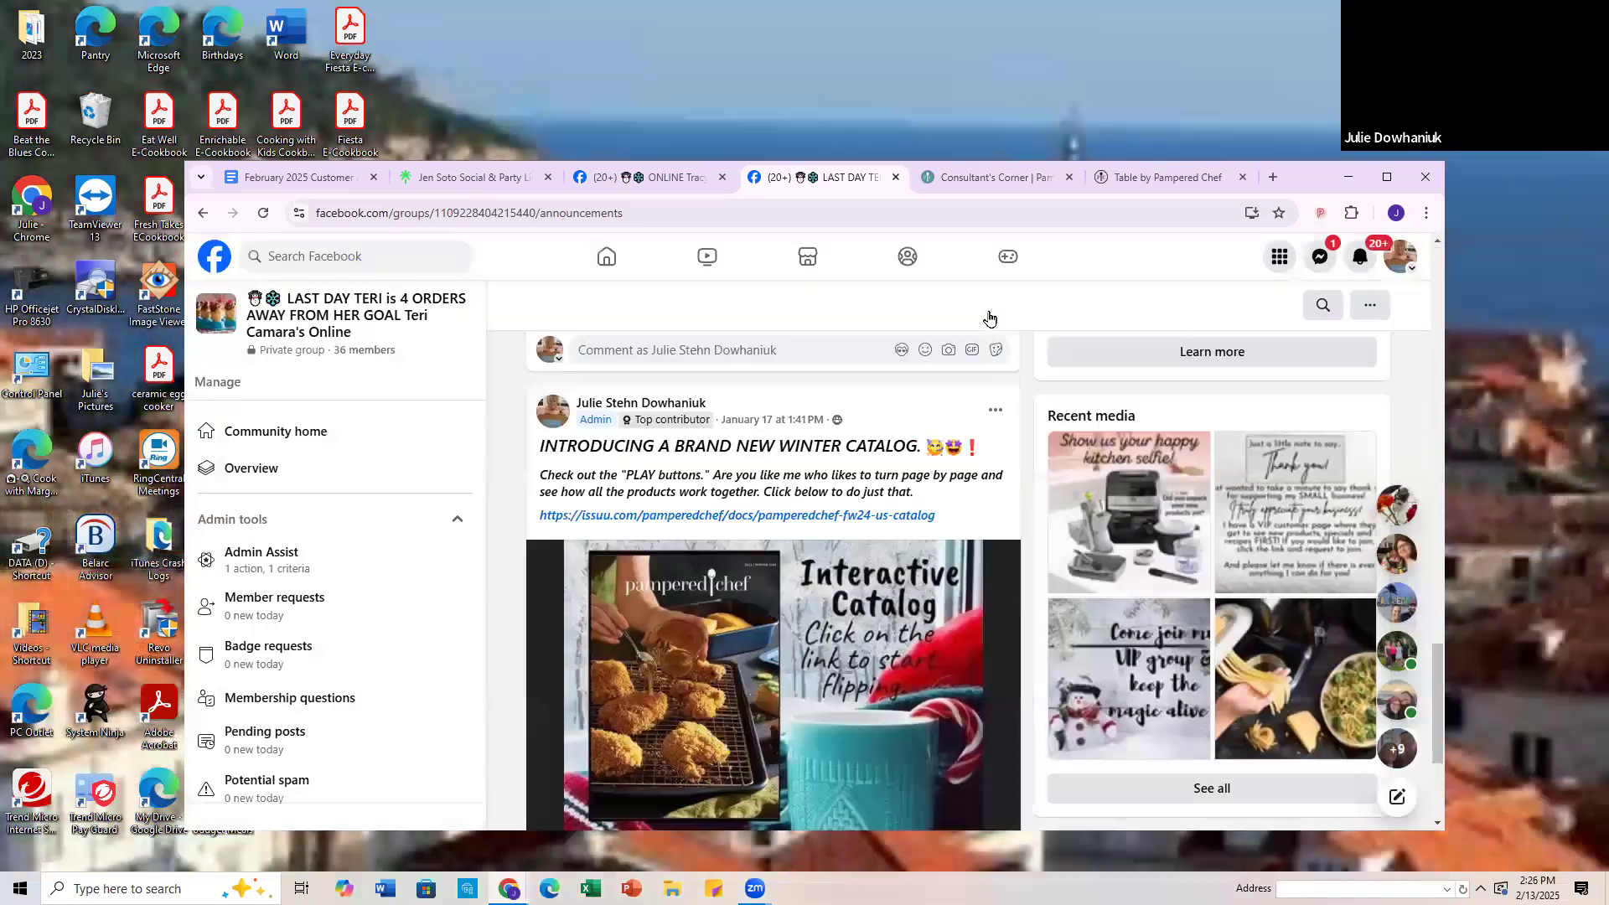
Step: Paste the winter catalog text into a new post in the 2/14-23 party group and remove the issuu.com link preview
{"action": "left_click", "coordinate": [651, 179]}
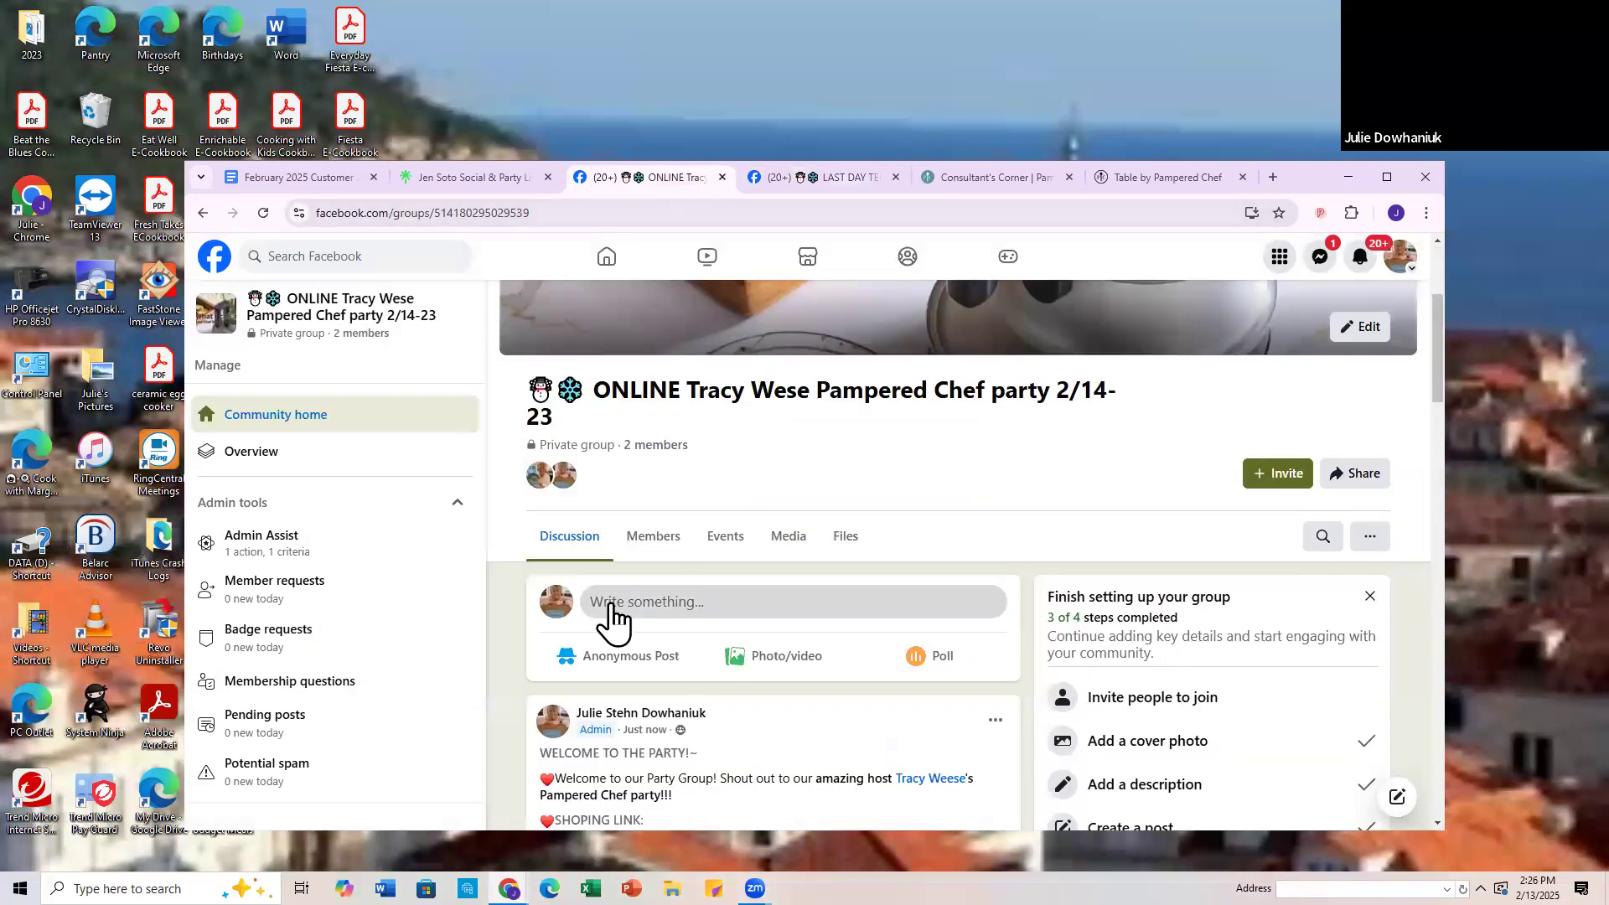
{"action": "left_click", "coordinate": [614, 610]}
{"action": "right_click", "coordinate": [634, 511]}
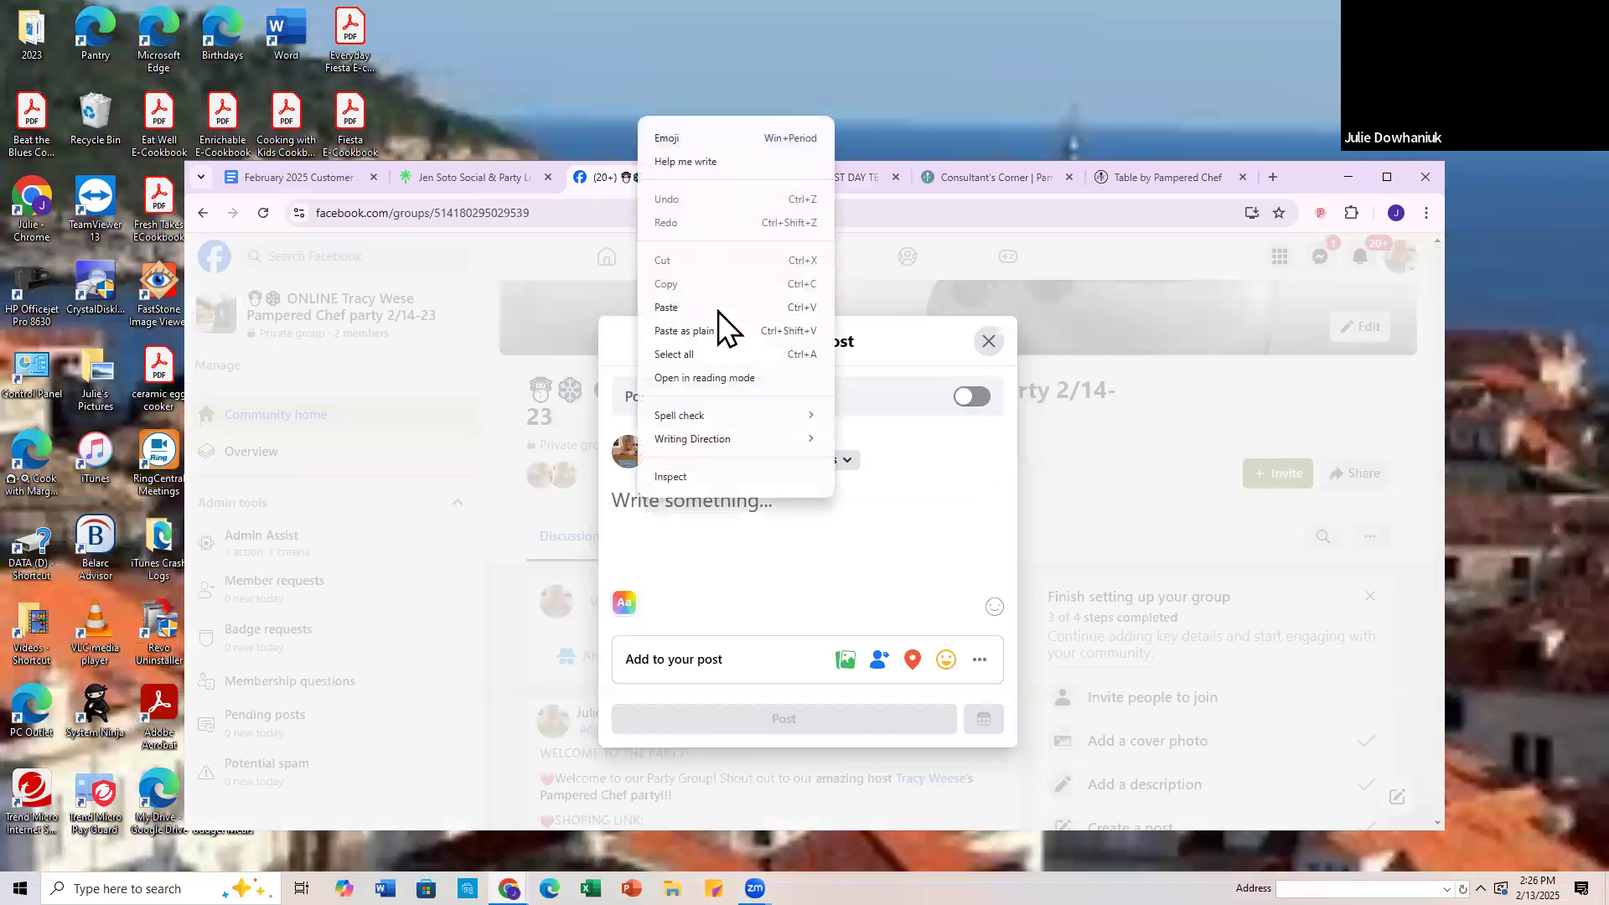
{"action": "left_click", "coordinate": [671, 309]}
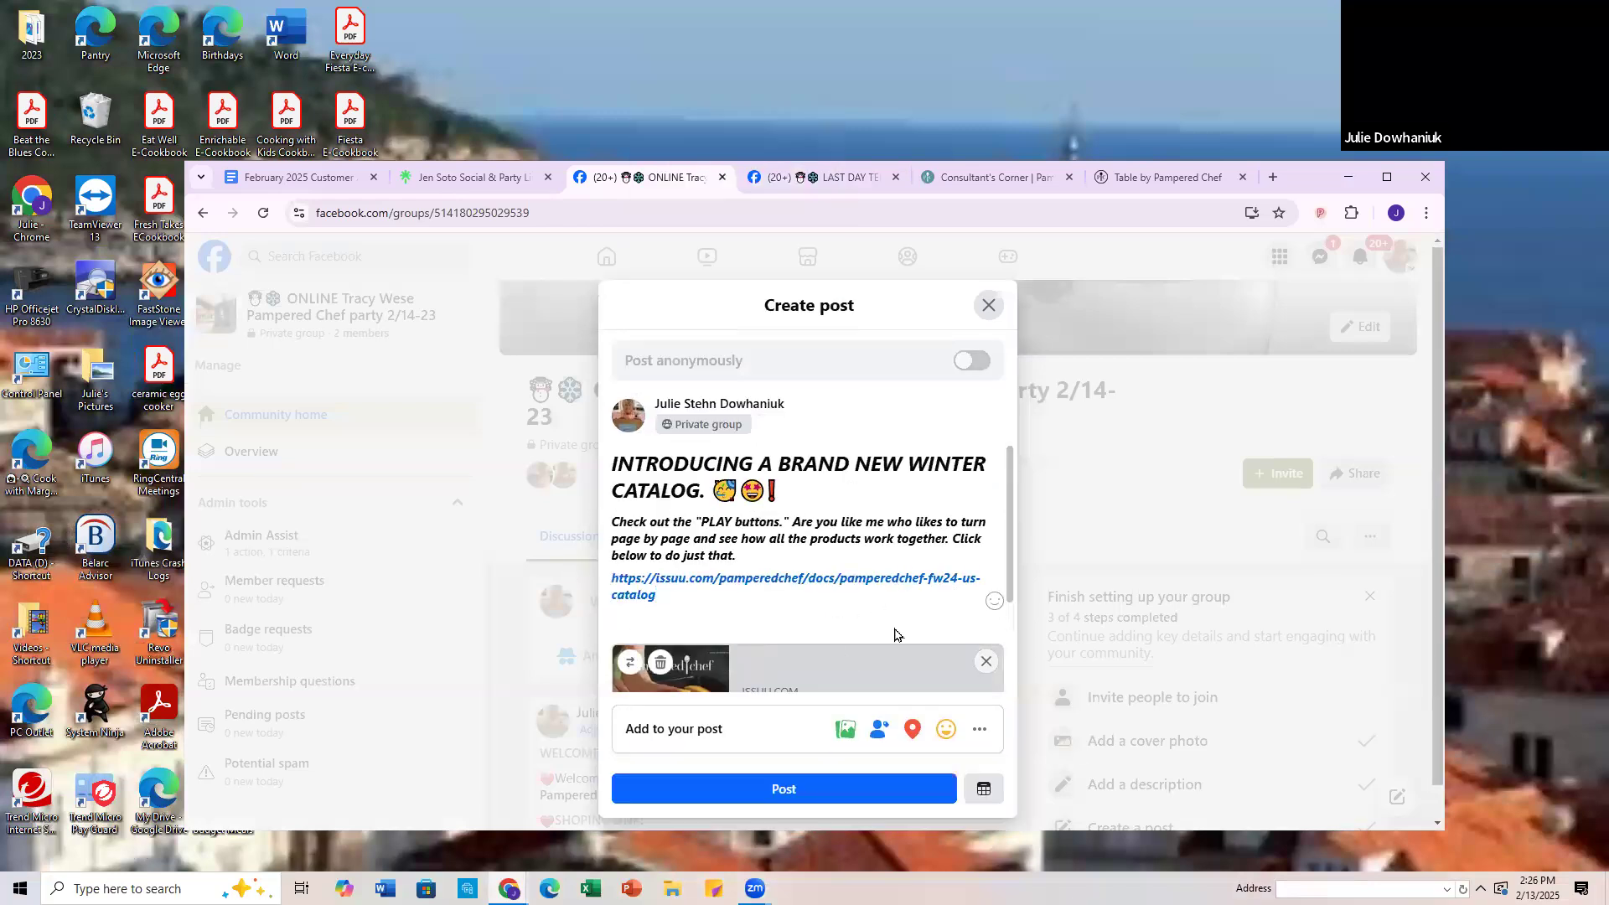
{"action": "scroll", "coordinate": [681, 680], "scroll_direction": "down", "scroll_amount": 1}
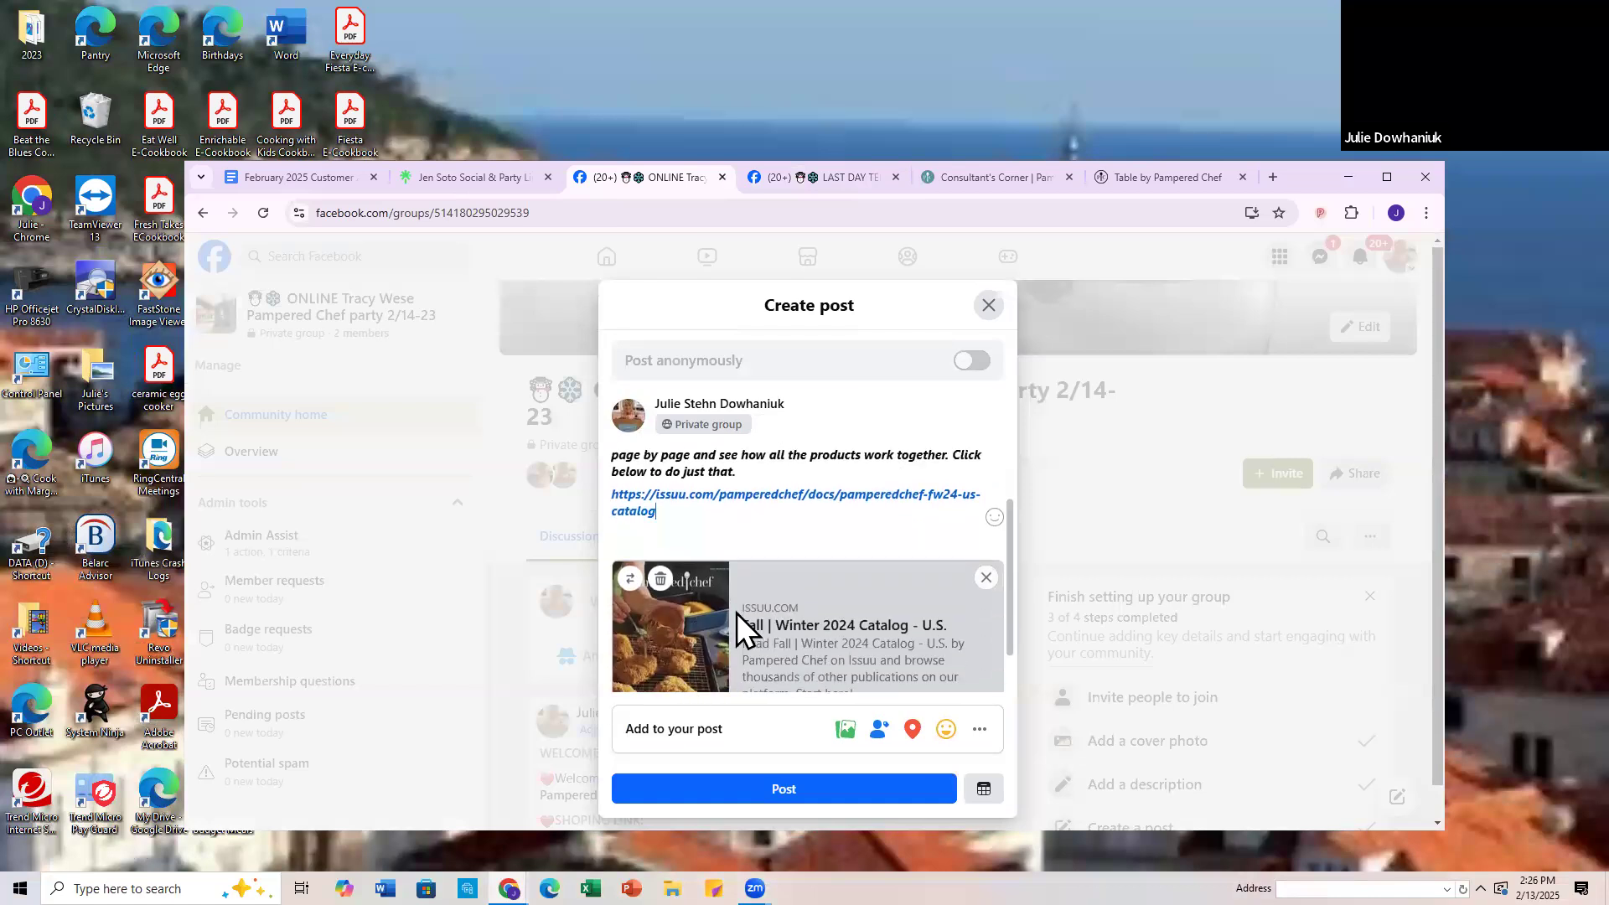
{"action": "left_click", "coordinate": [986, 579]}
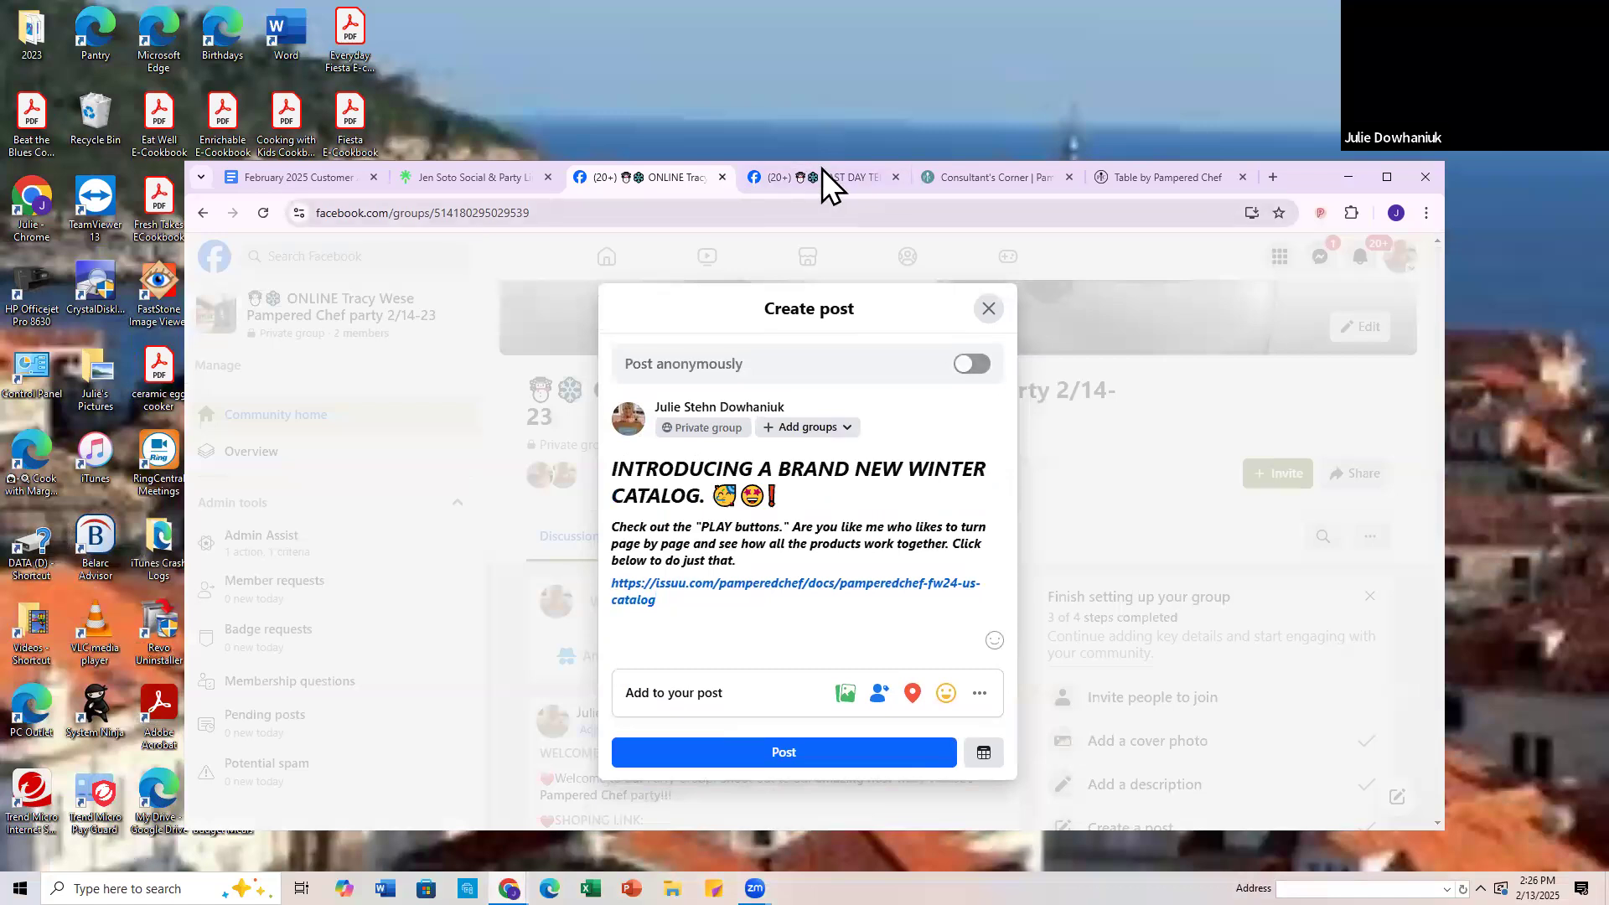
Step: Copy the "Interactive Catalog" image from the winter catalog post in the earlier host's group
{"action": "left_click", "coordinate": [853, 173]}
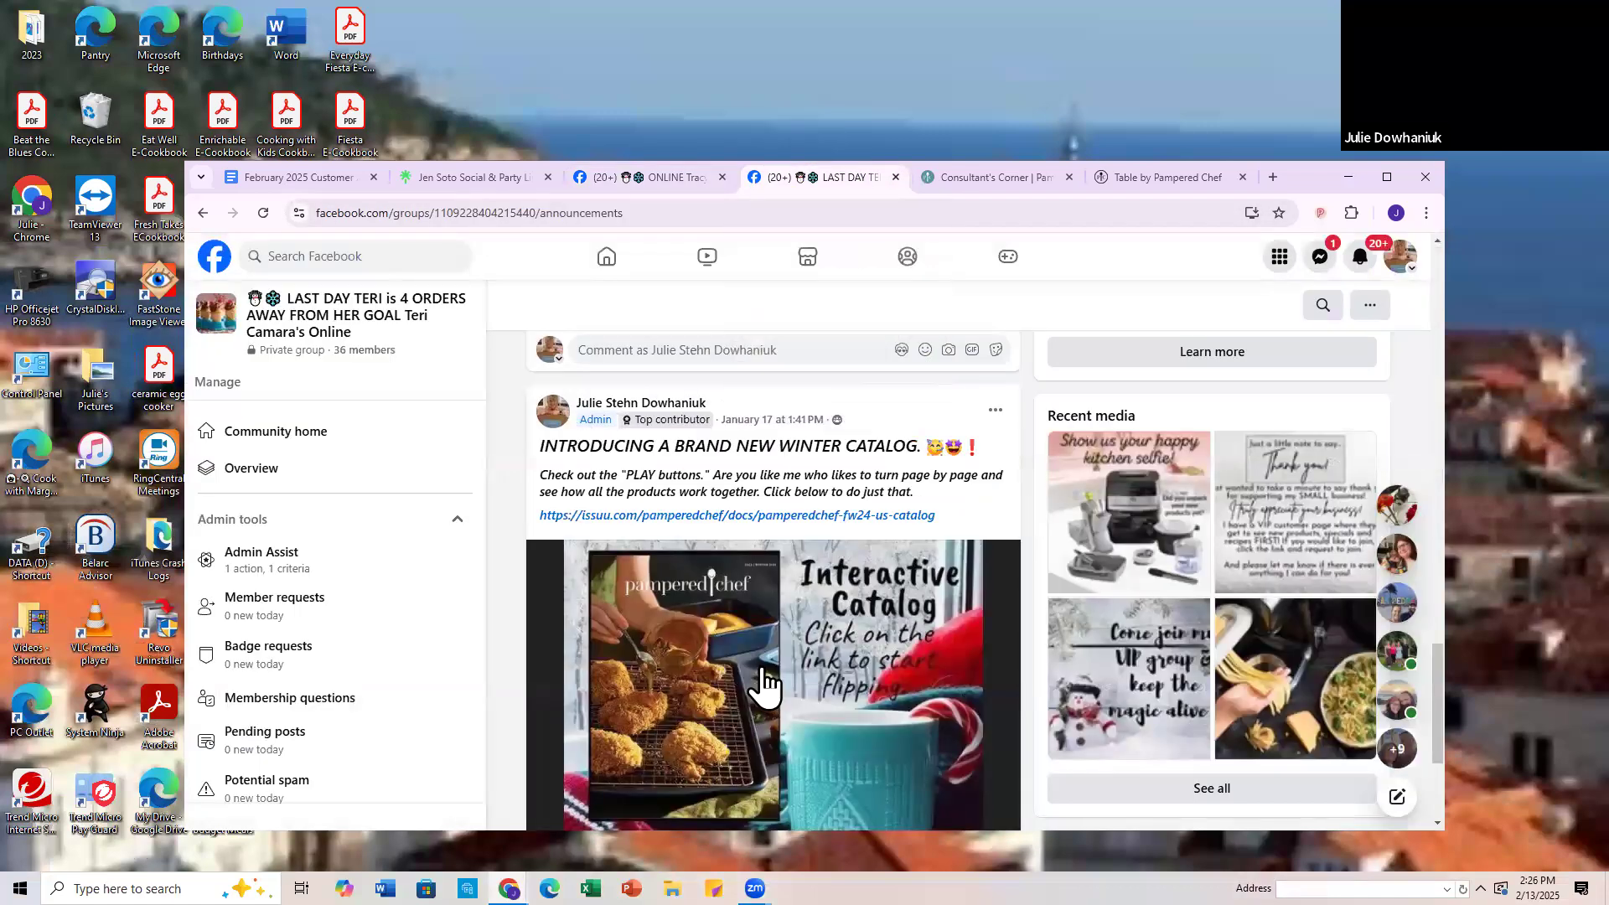
{"action": "scroll", "coordinate": [541, 616], "scroll_direction": "down", "scroll_amount": 2}
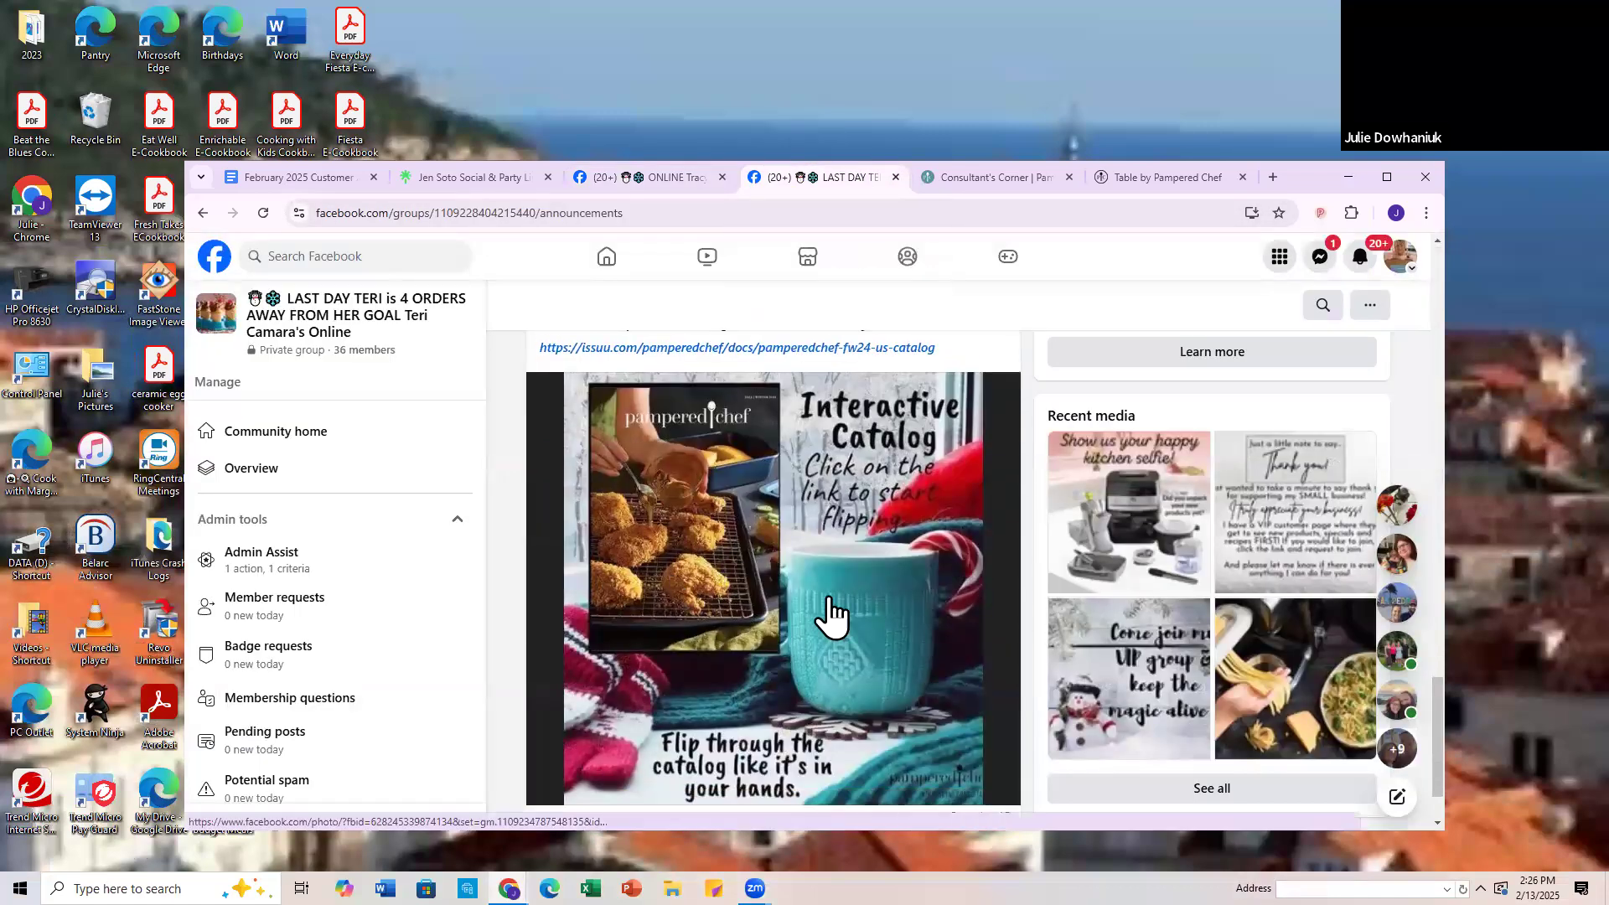
{"action": "right_click", "coordinate": [750, 680]}
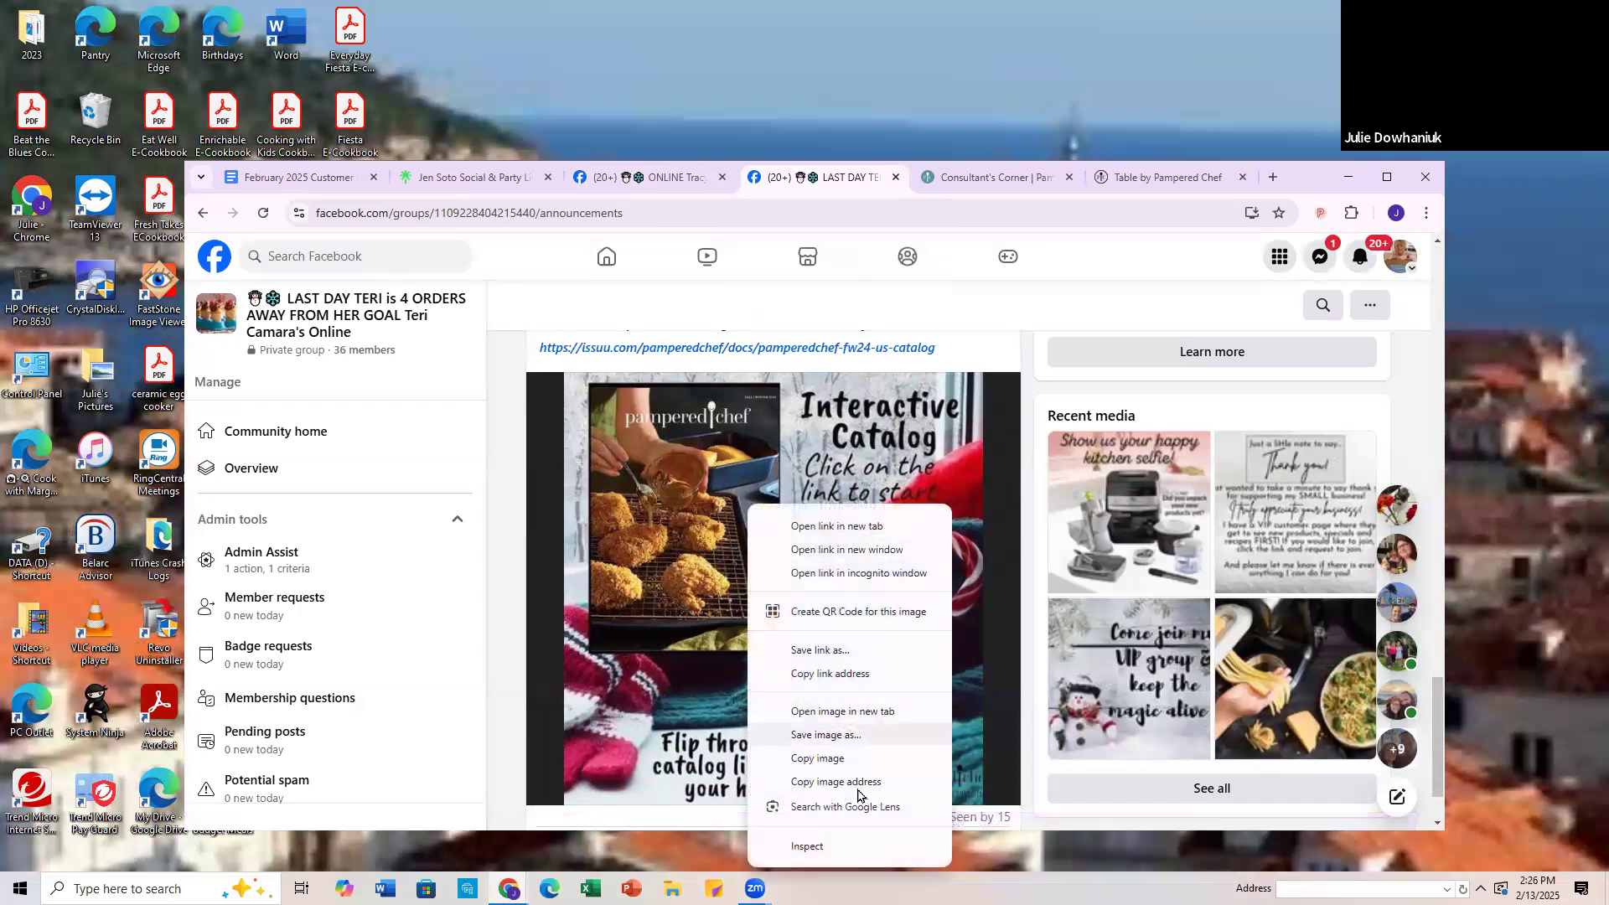
{"action": "left_click", "coordinate": [815, 759]}
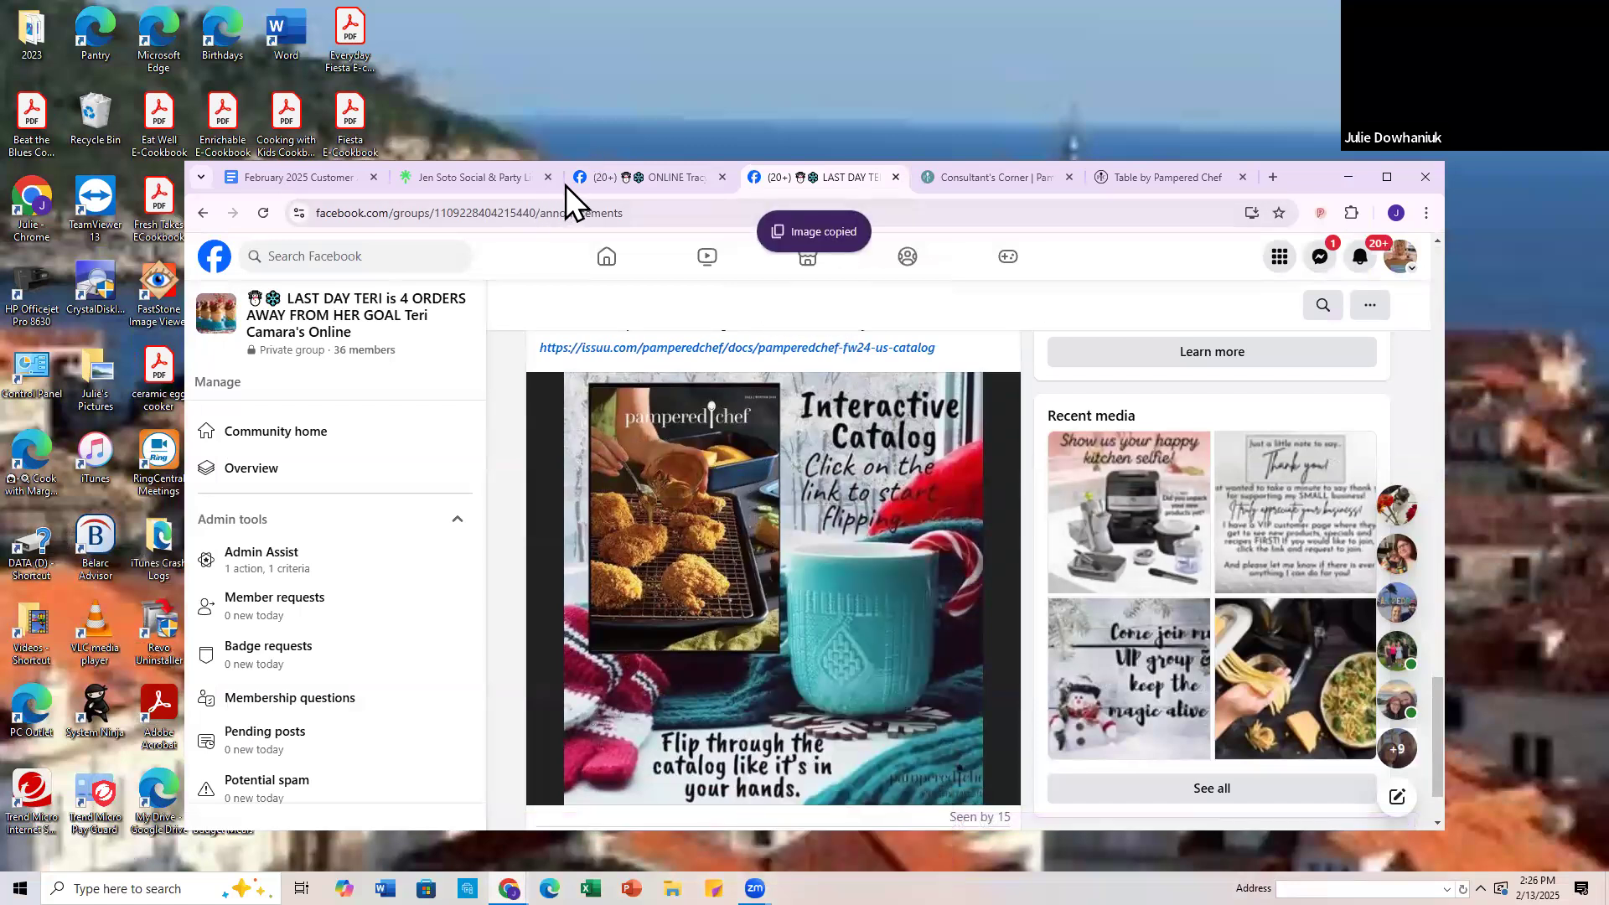
Step: Paste the "Interactive Catalog" image into the draft catalog post of the 2/14-23 party group and publish the post
{"action": "left_click", "coordinate": [661, 171]}
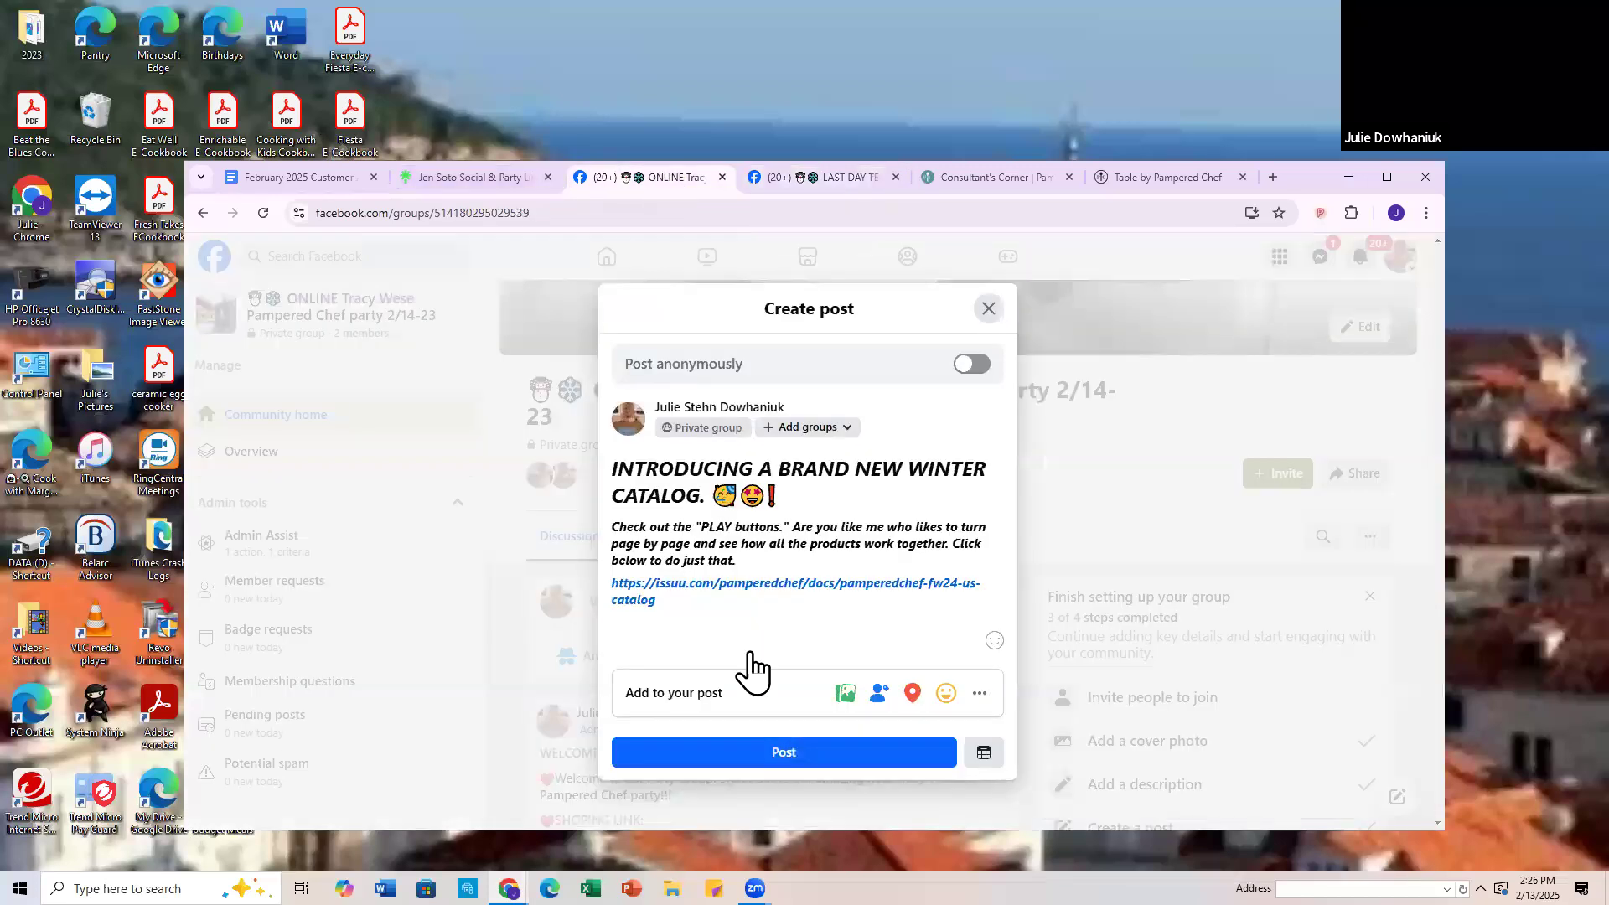
{"action": "right_click", "coordinate": [676, 611]}
{"action": "left_click", "coordinate": [715, 422]}
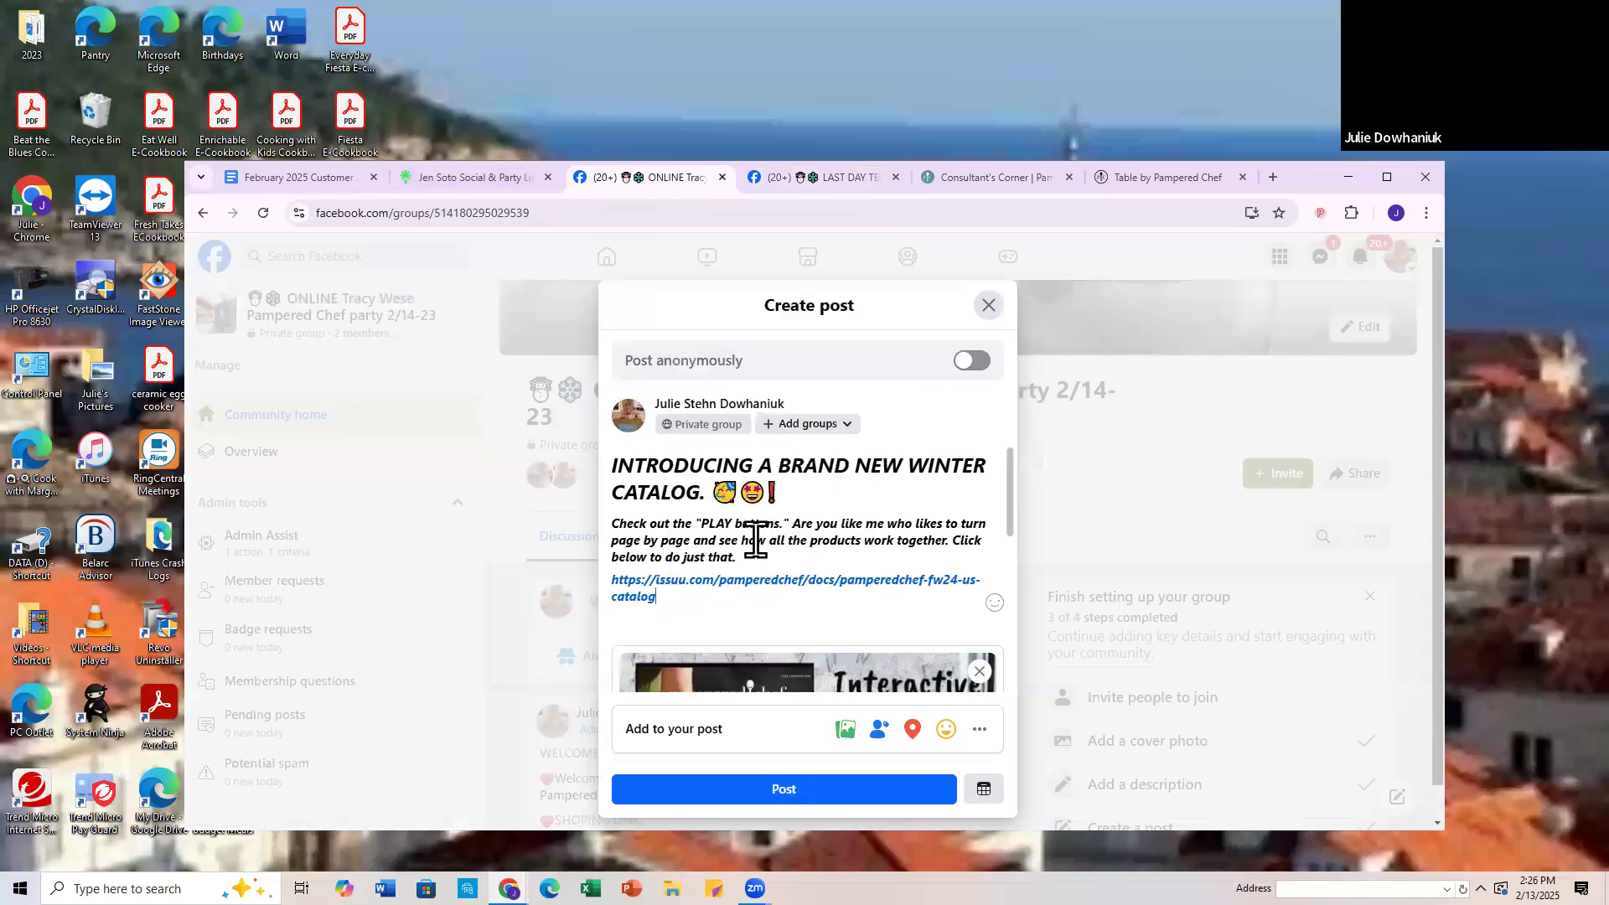
{"action": "scroll", "coordinate": [754, 536], "scroll_direction": "down", "scroll_amount": 4}
{"action": "left_click", "coordinate": [783, 800]}
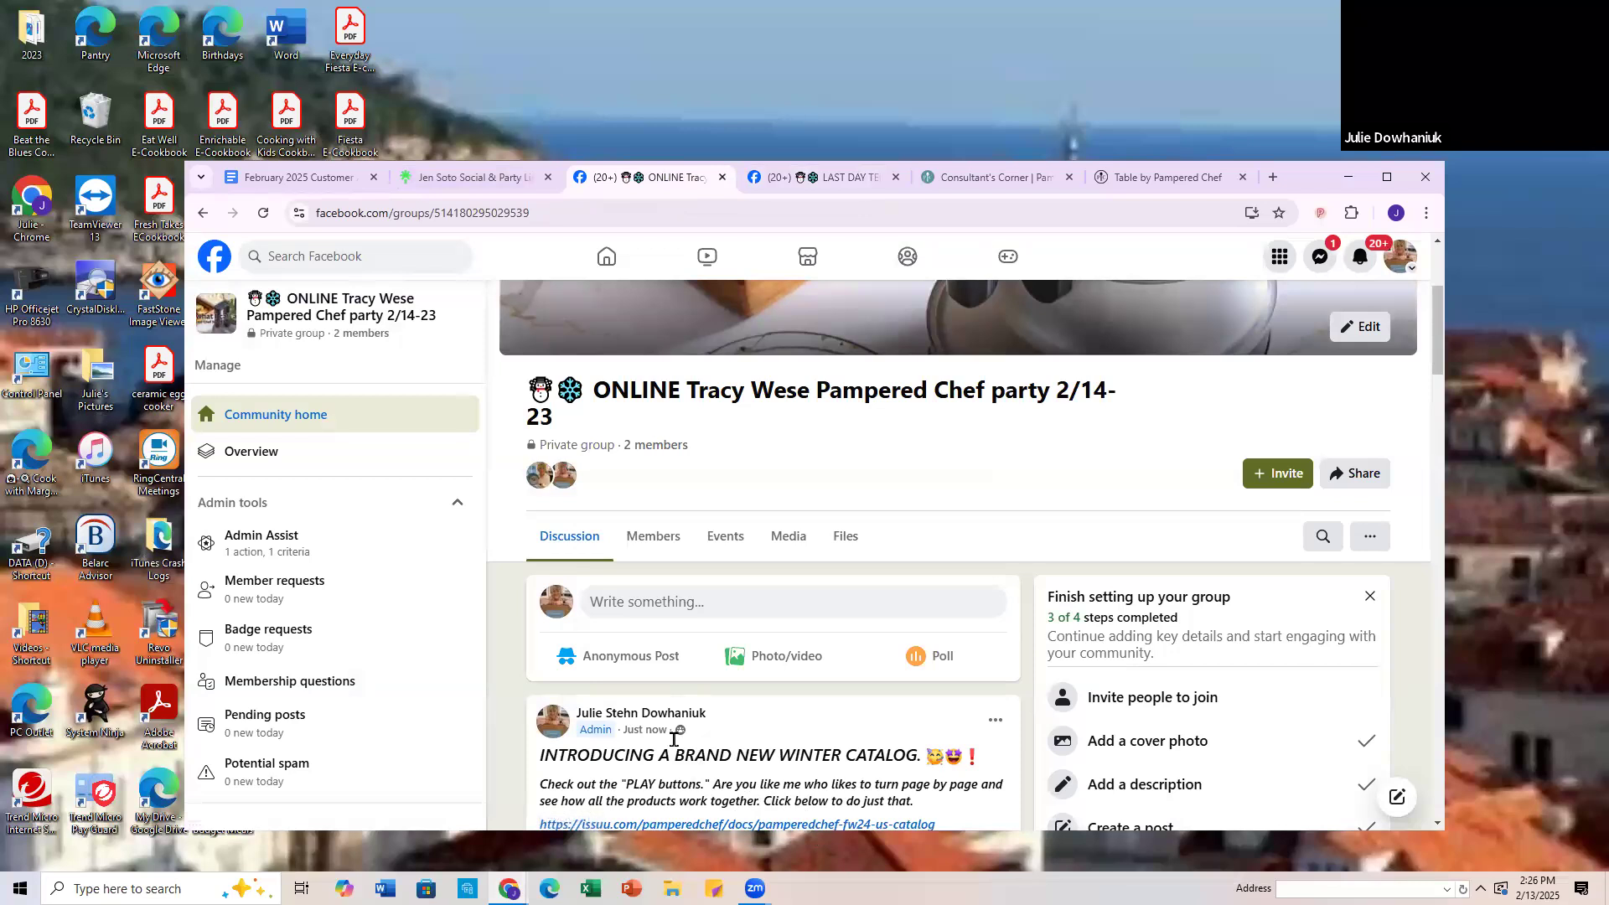
Step: Pin the new winter catalog post to Featured in the 2/14-23 party group
{"action": "scroll", "coordinate": [670, 750], "scroll_direction": "down", "scroll_amount": 12}
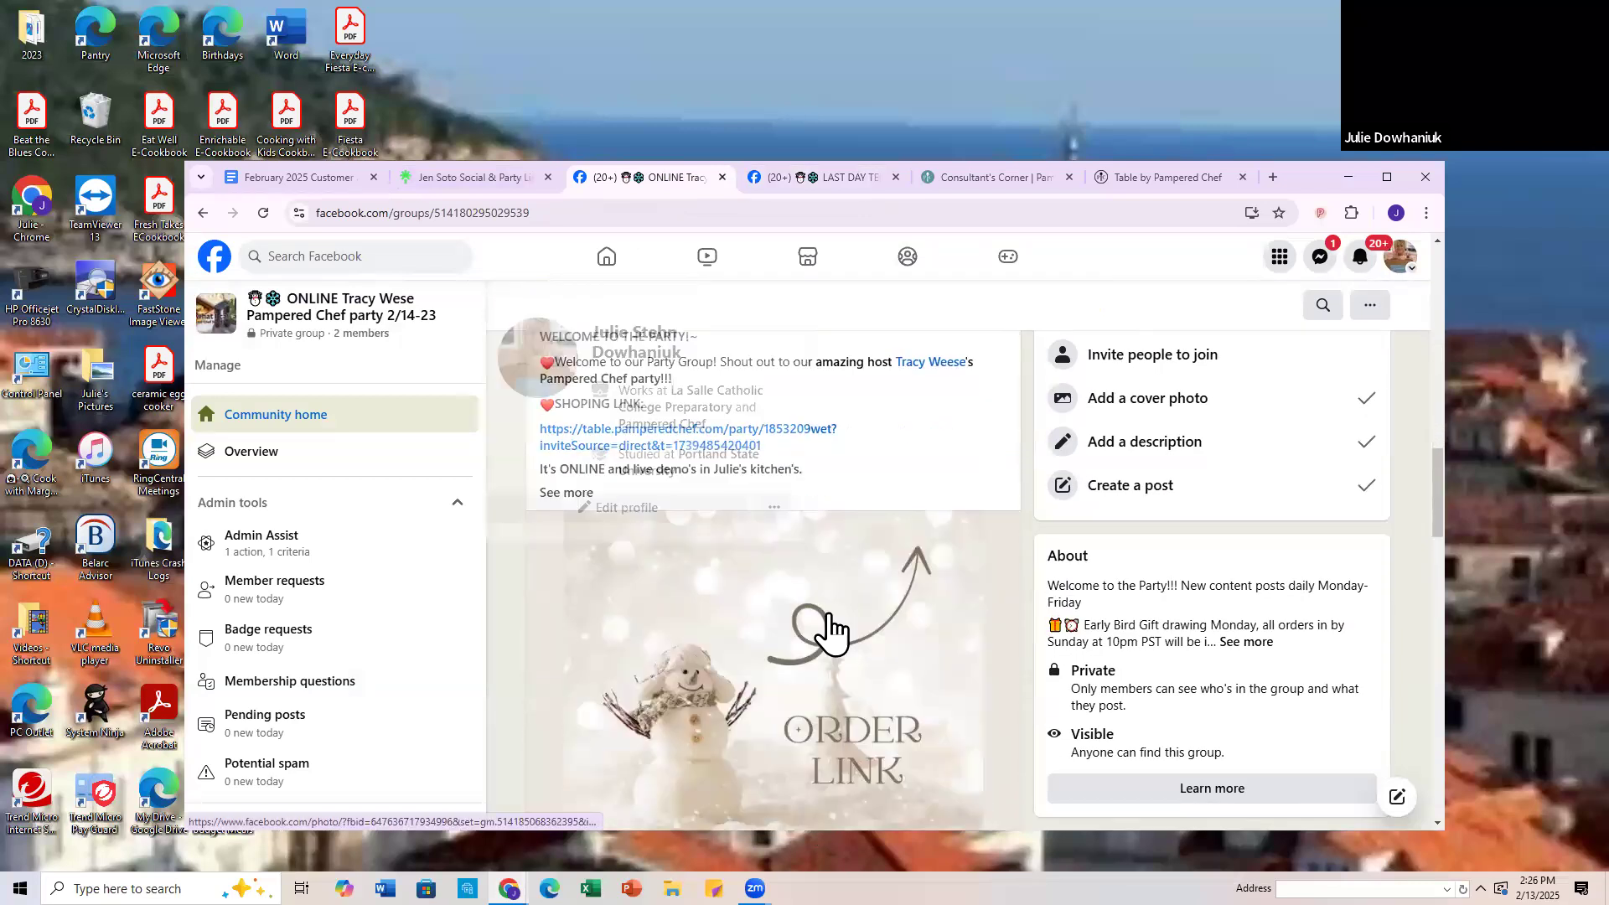
{"action": "scroll", "coordinate": [759, 671], "scroll_direction": "up", "scroll_amount": 2}
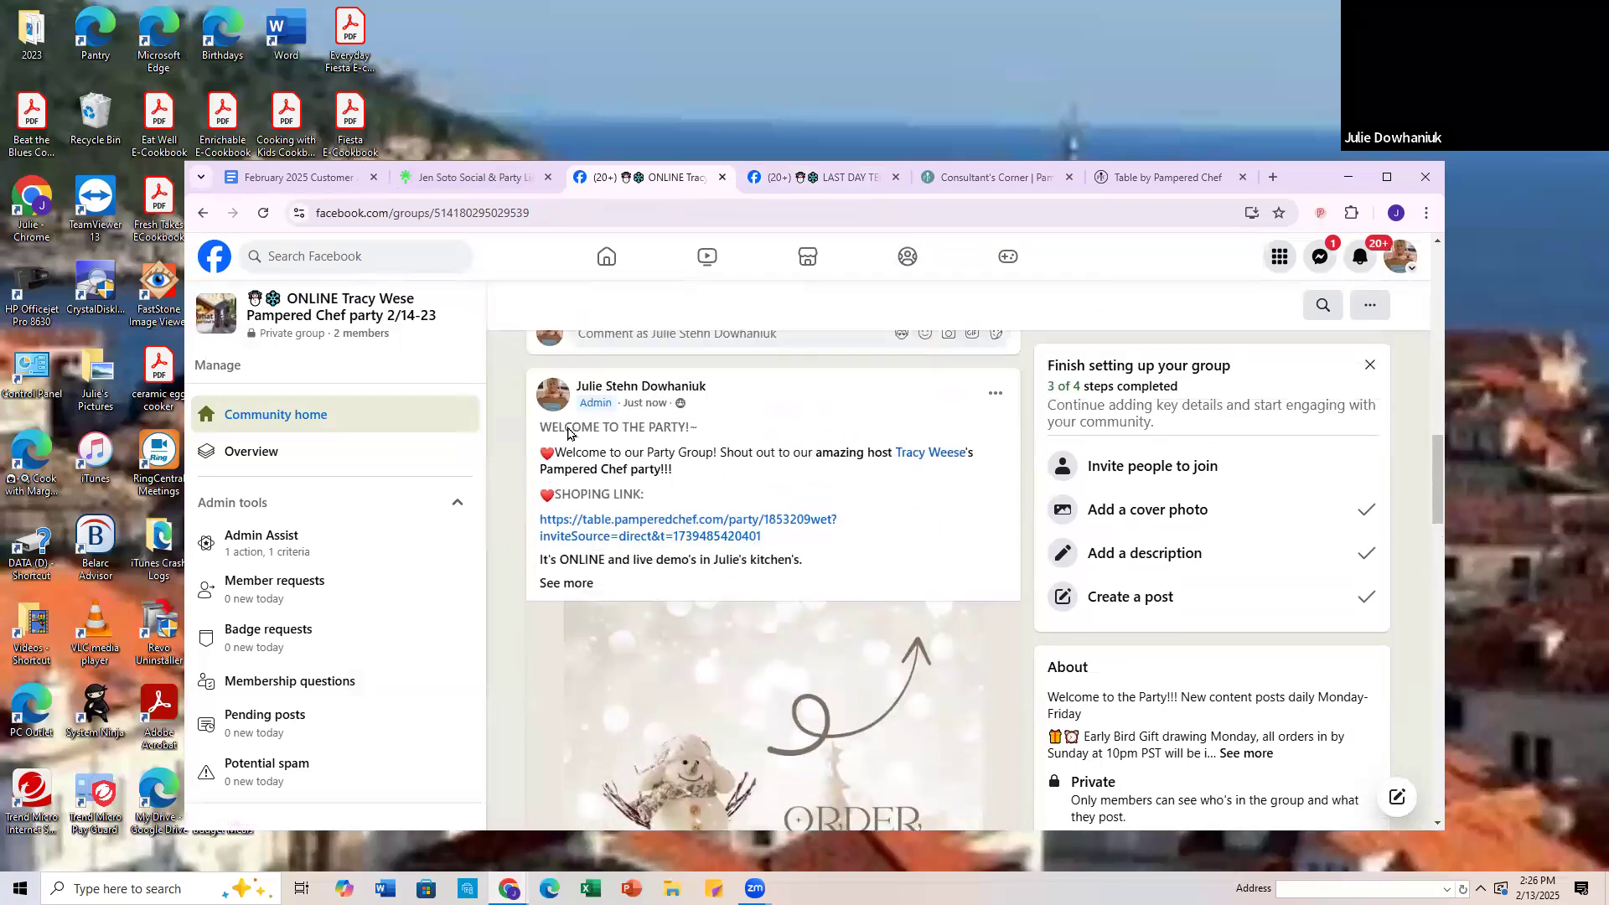
{"action": "scroll", "coordinate": [730, 738], "scroll_direction": "up", "scroll_amount": 8}
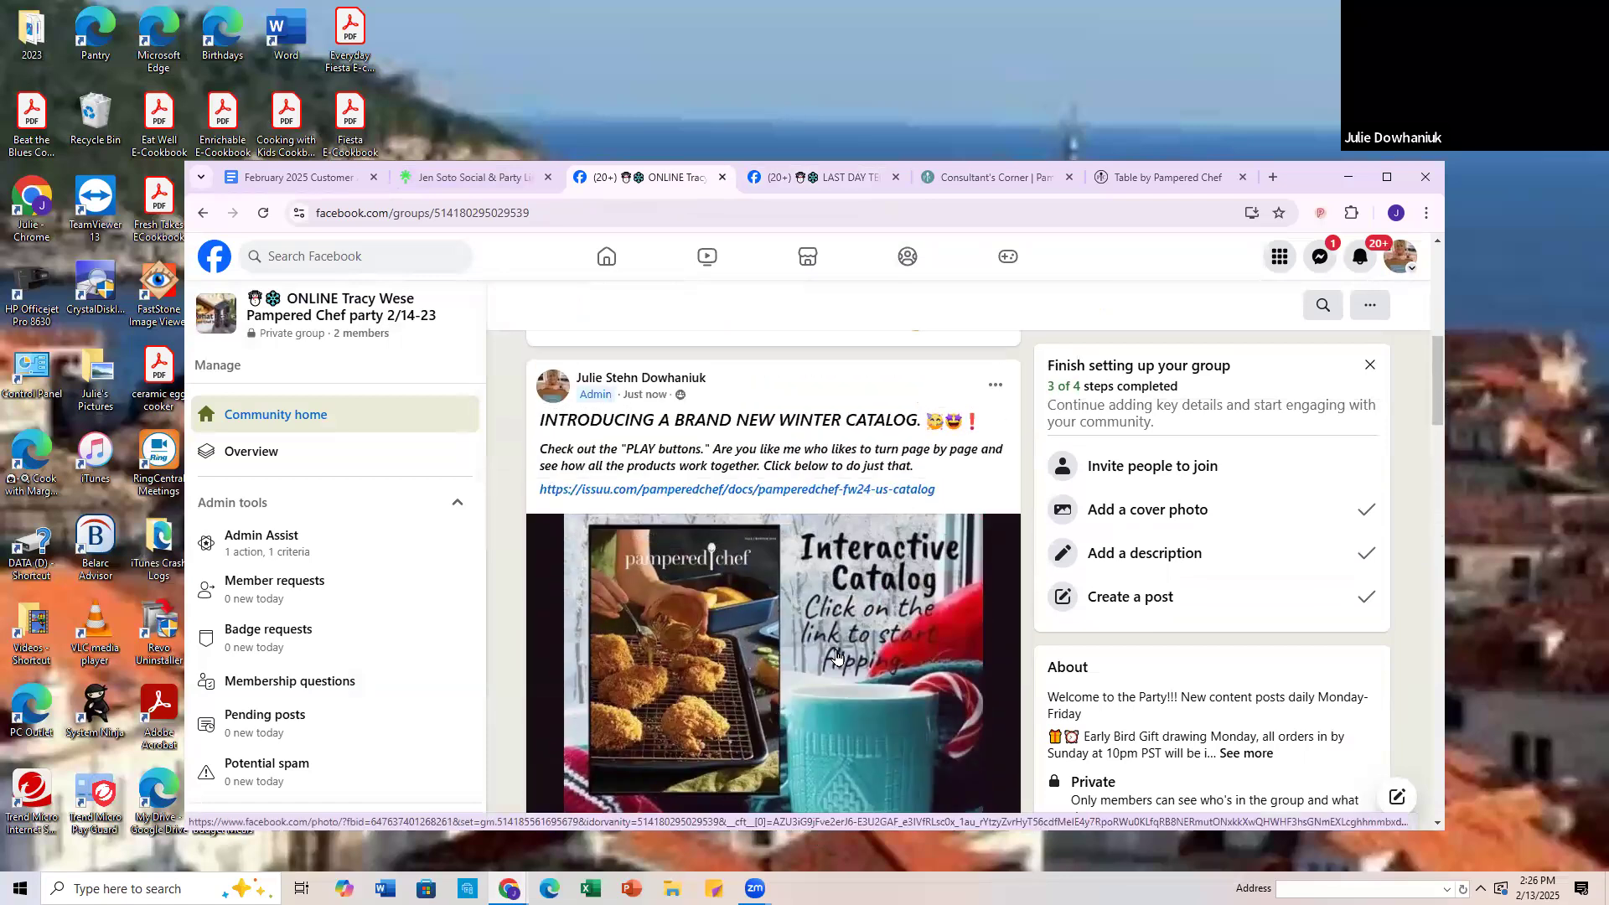
{"action": "scroll", "coordinate": [860, 657], "scroll_direction": "up", "scroll_amount": 2}
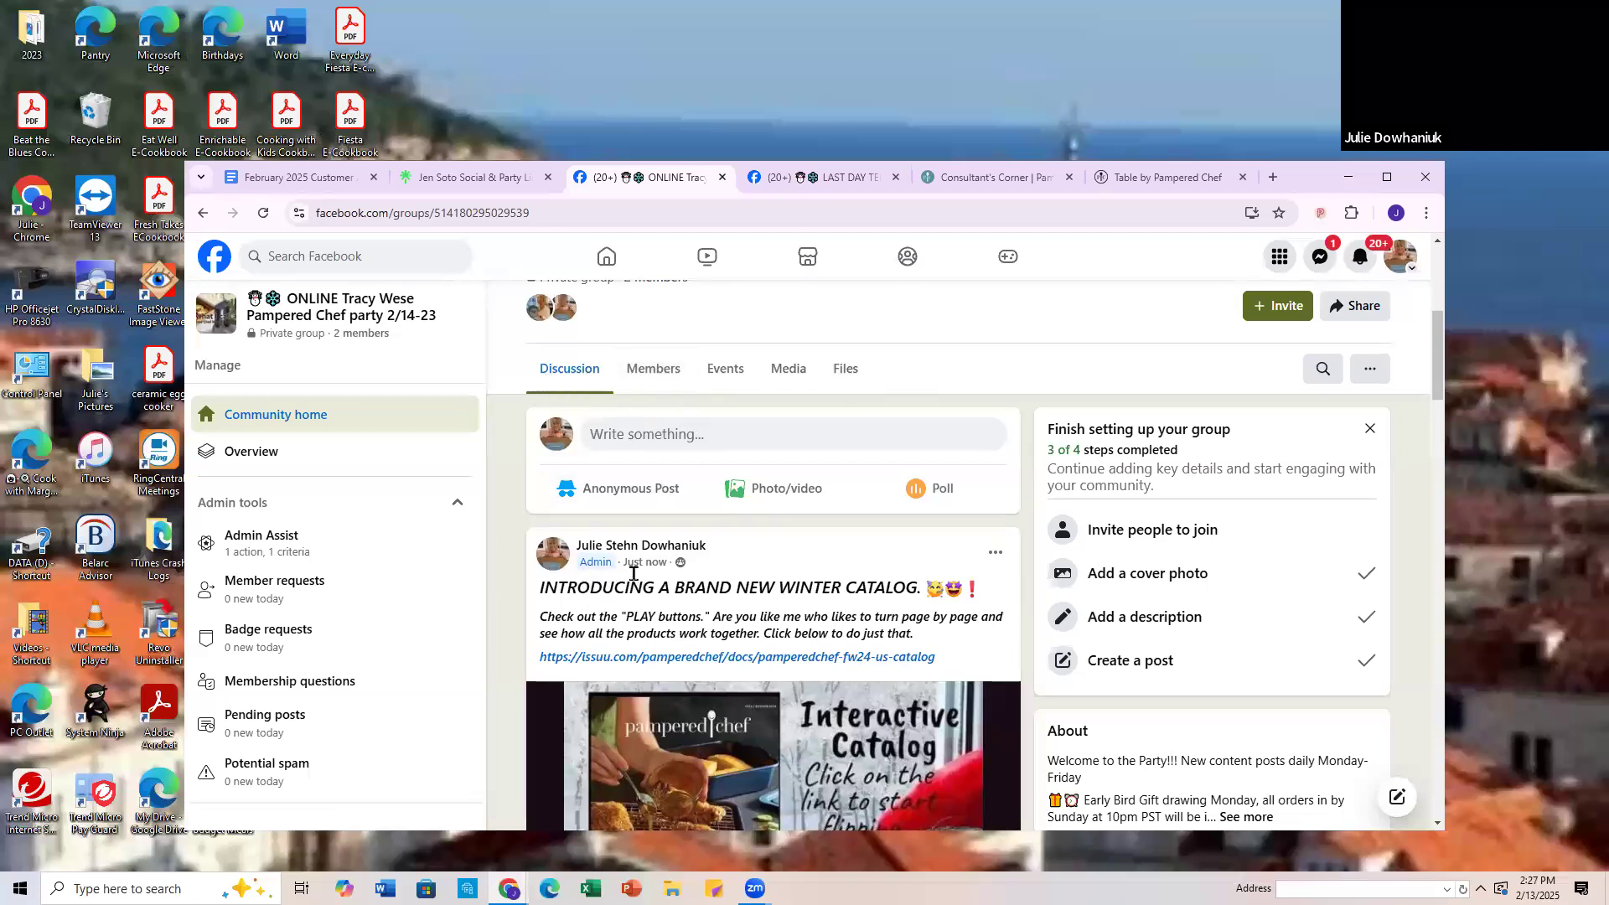
{"action": "left_click", "coordinate": [992, 555]}
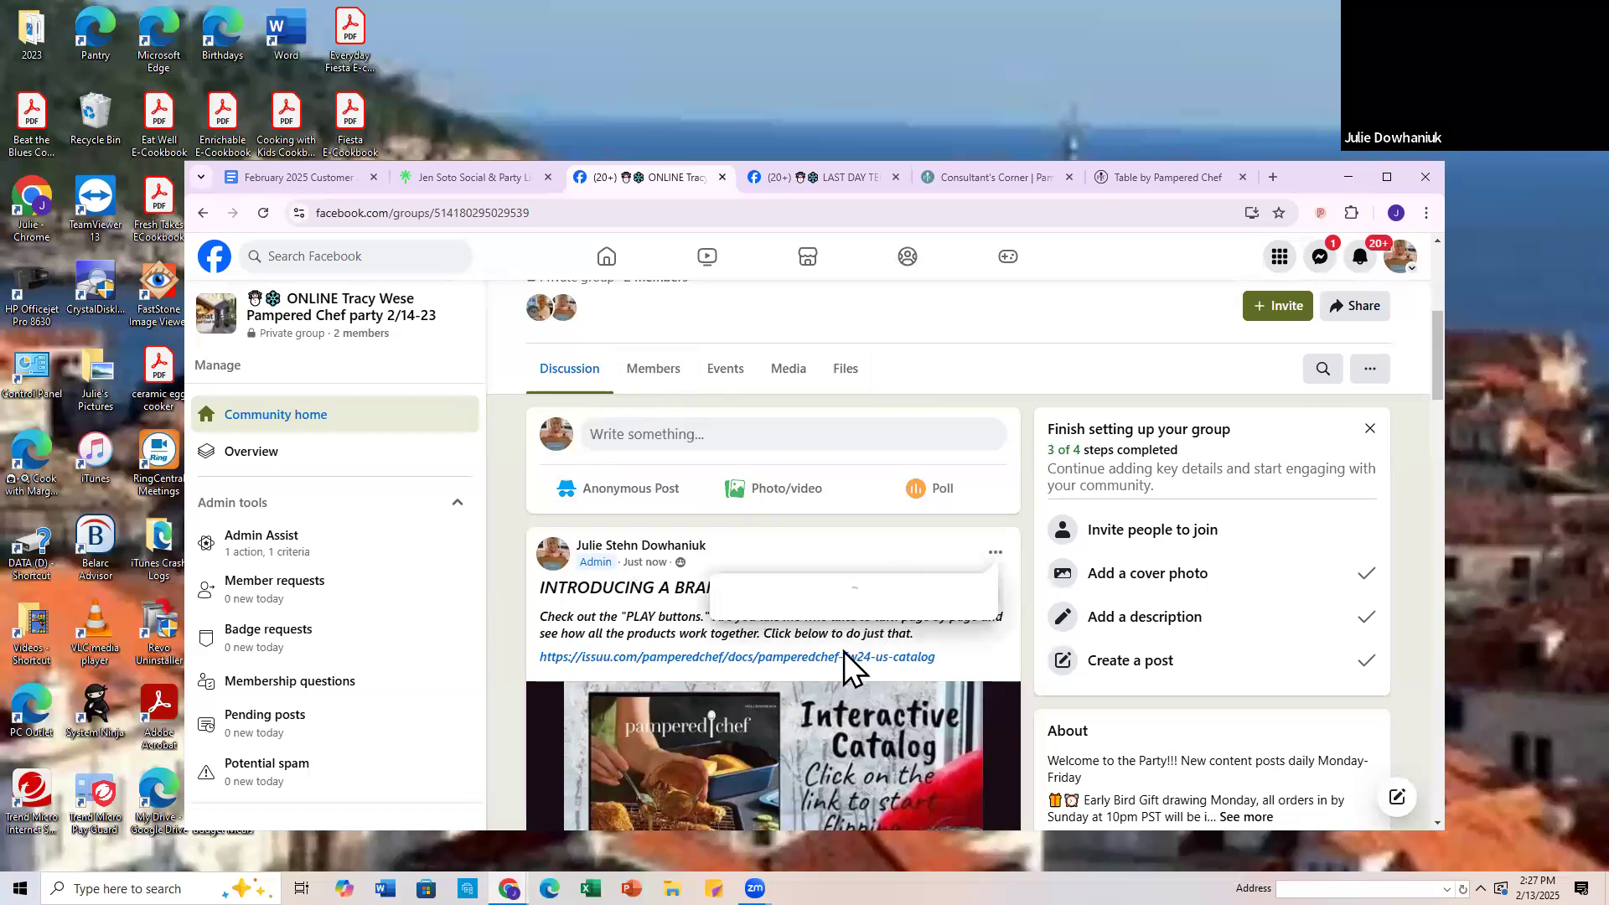
{"action": "left_click", "coordinate": [765, 593]}
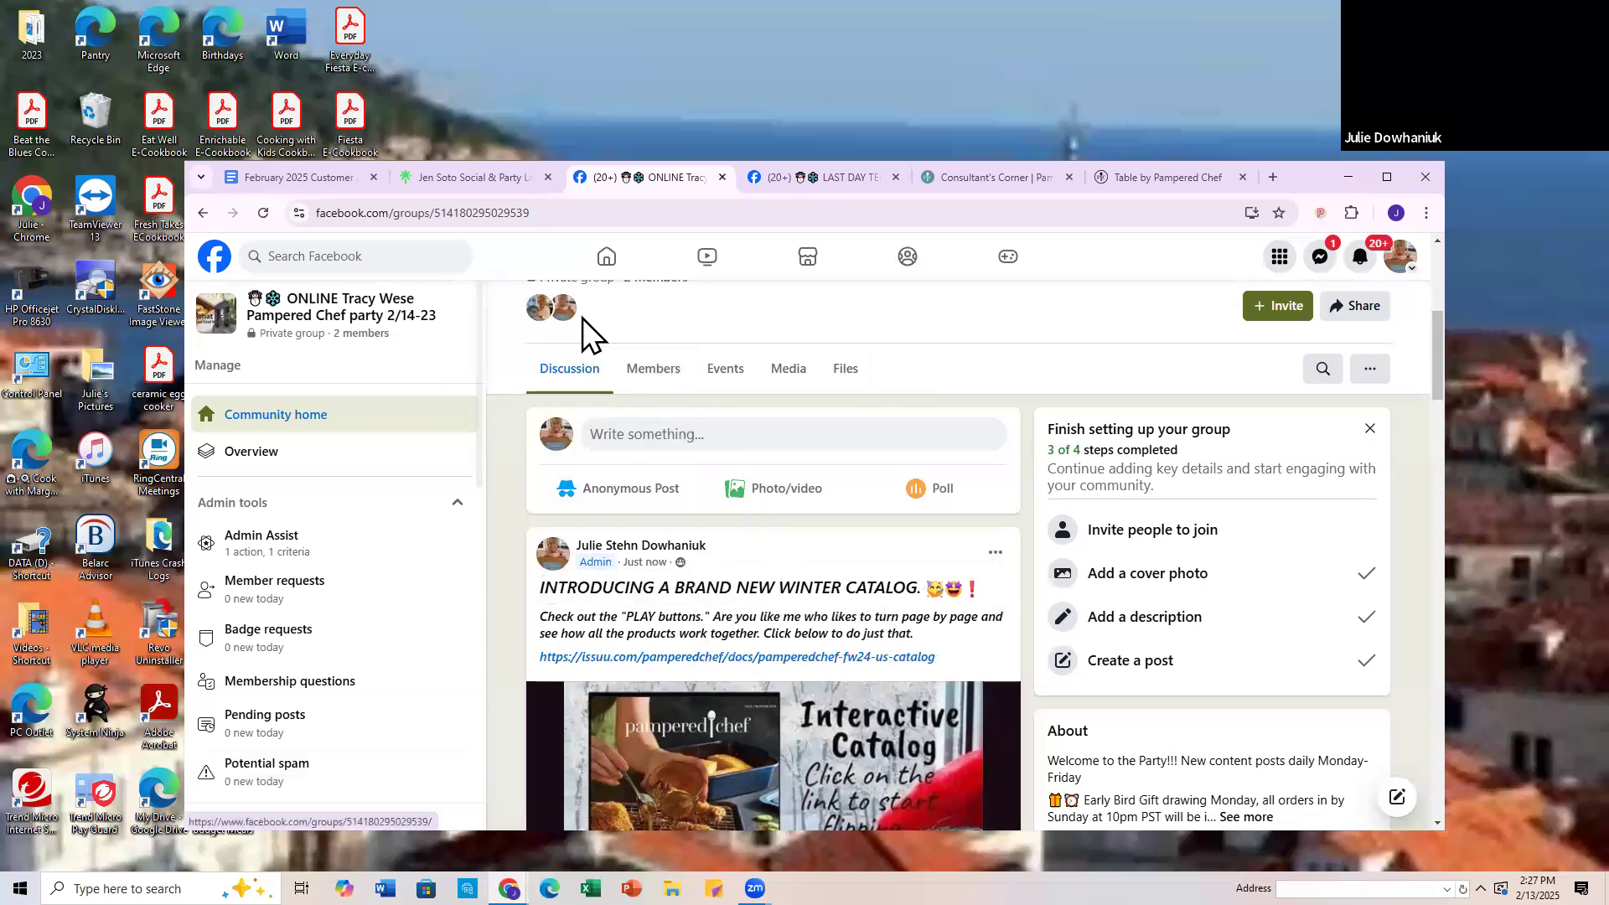
Step: Pin the "WELCOME TO THE PARTY!" post to Featured in the 2/14-23 party group
{"action": "scroll", "coordinate": [666, 536], "scroll_direction": "down", "scroll_amount": 10}
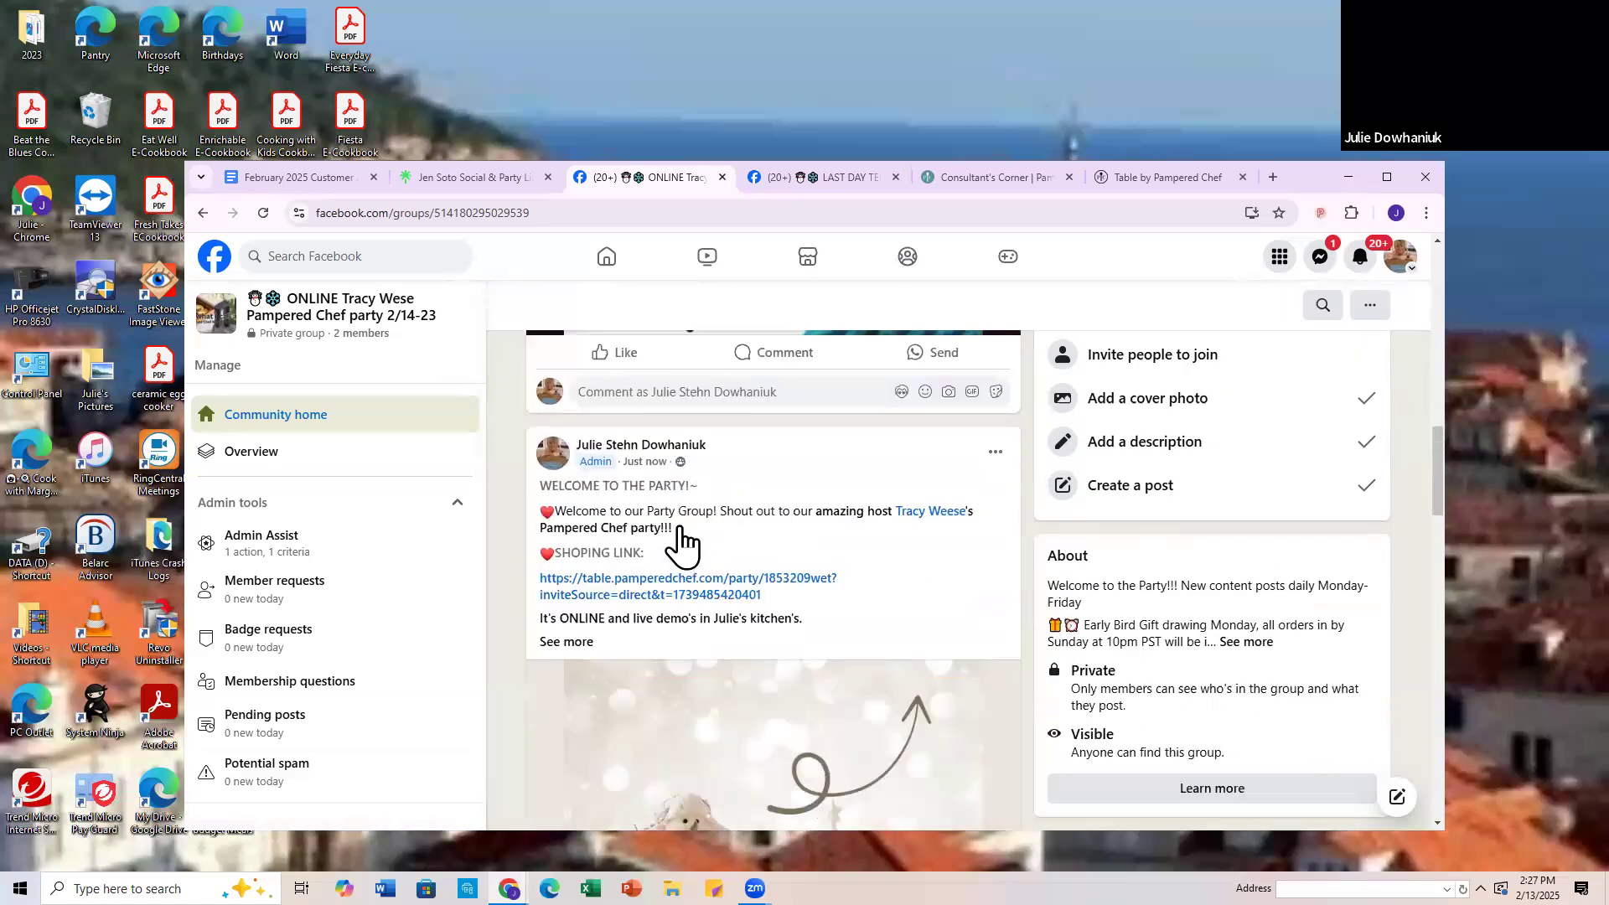
{"action": "scroll", "coordinate": [683, 544], "scroll_direction": "down", "scroll_amount": 1}
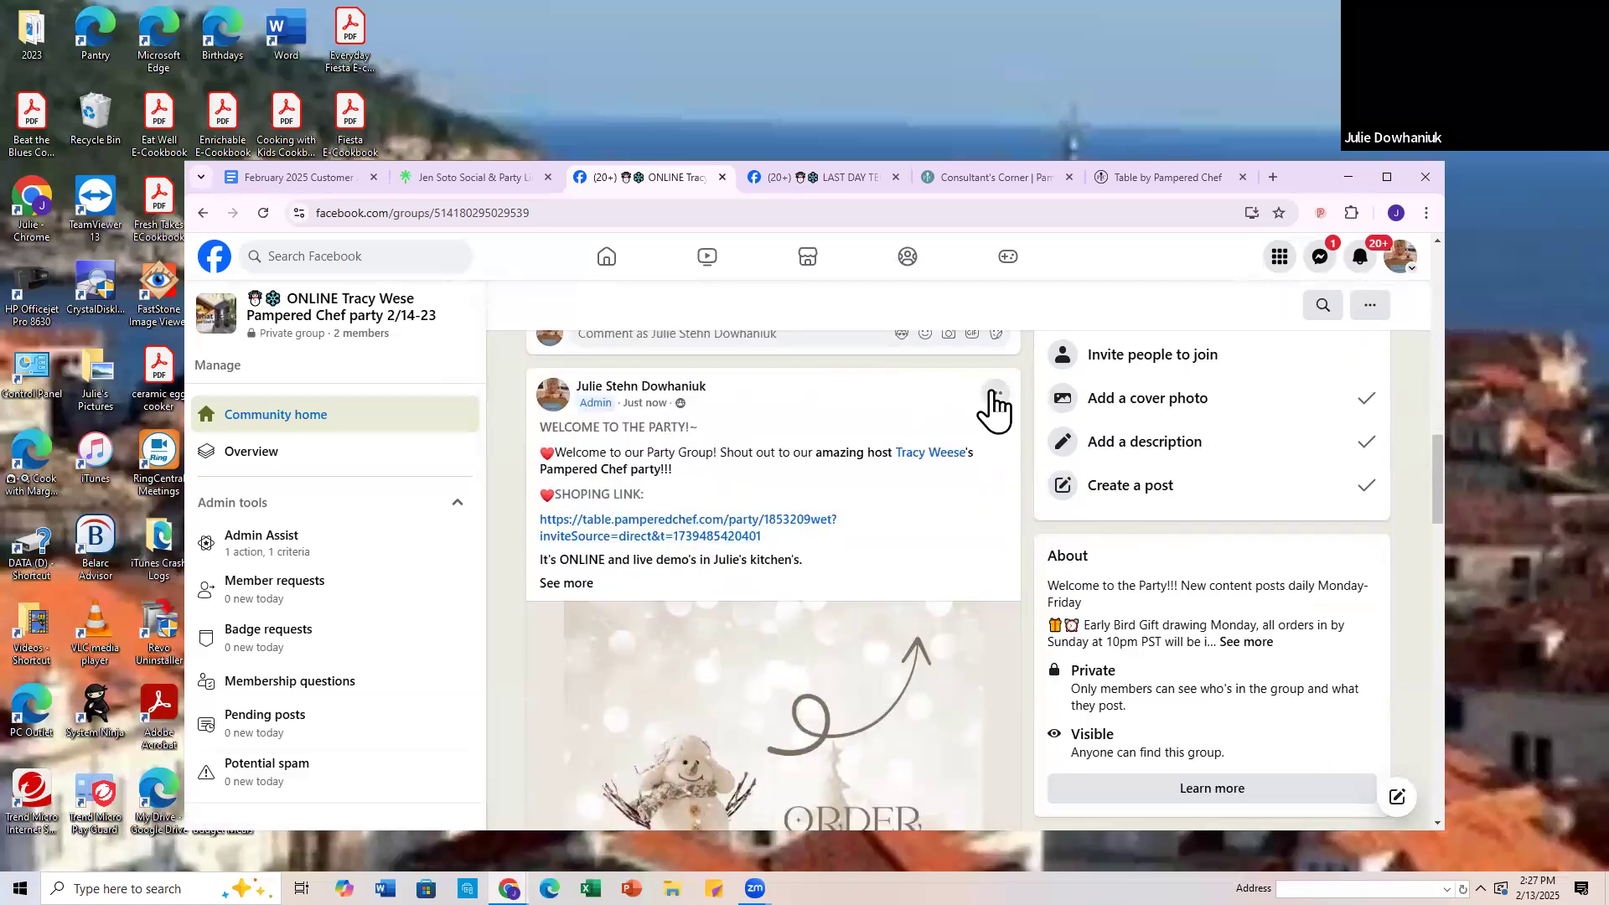
{"action": "left_click", "coordinate": [996, 394]}
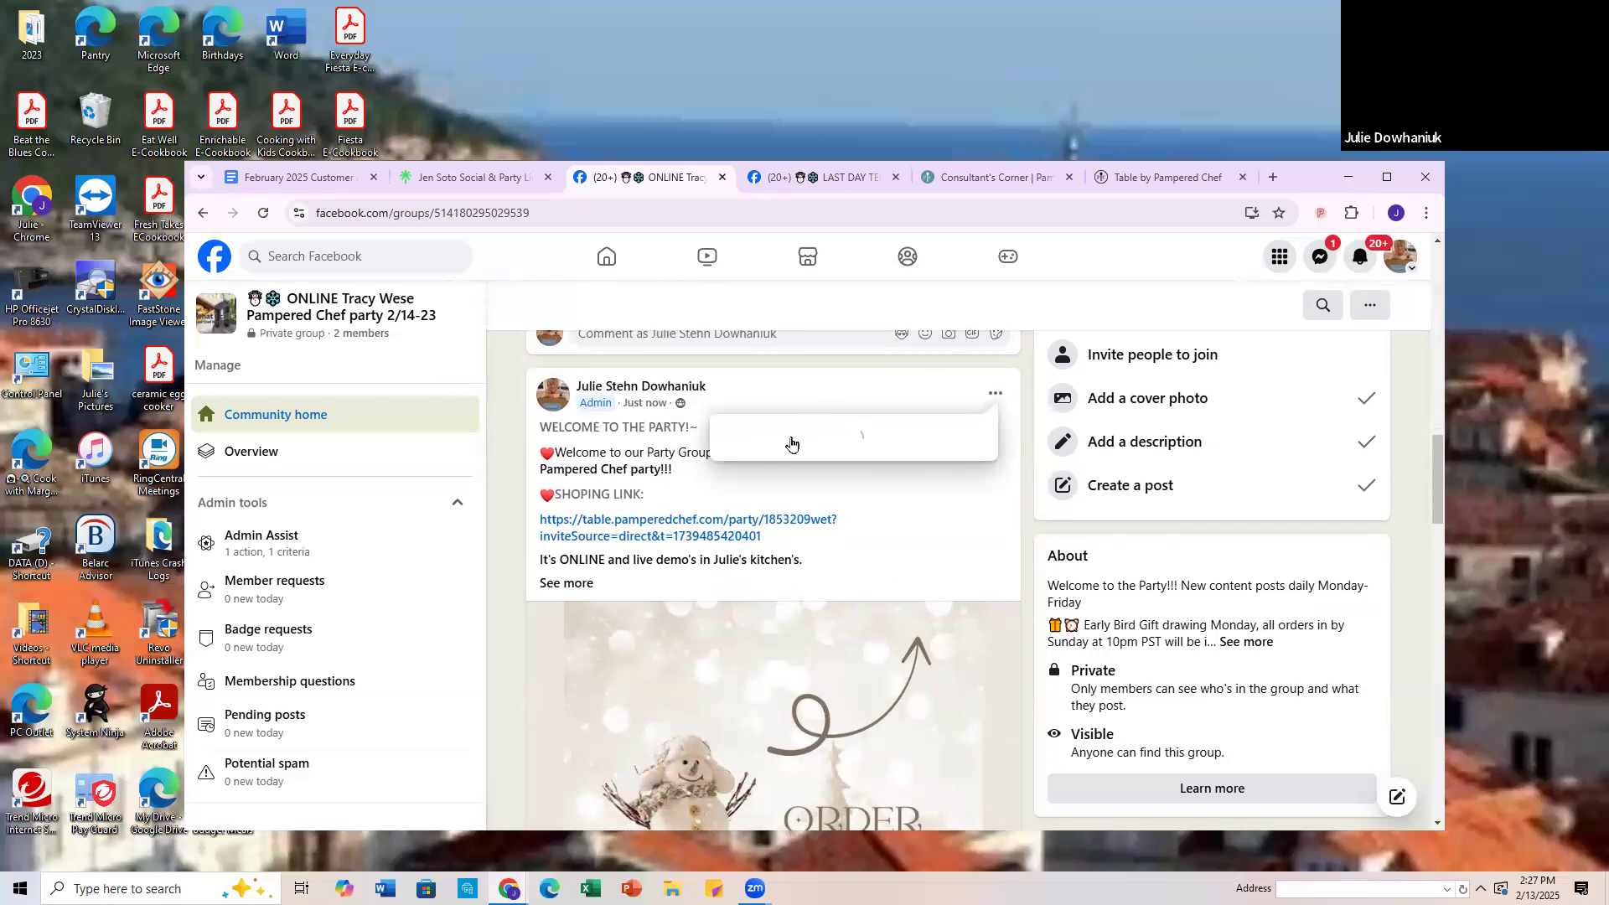
{"action": "left_click", "coordinate": [792, 438]}
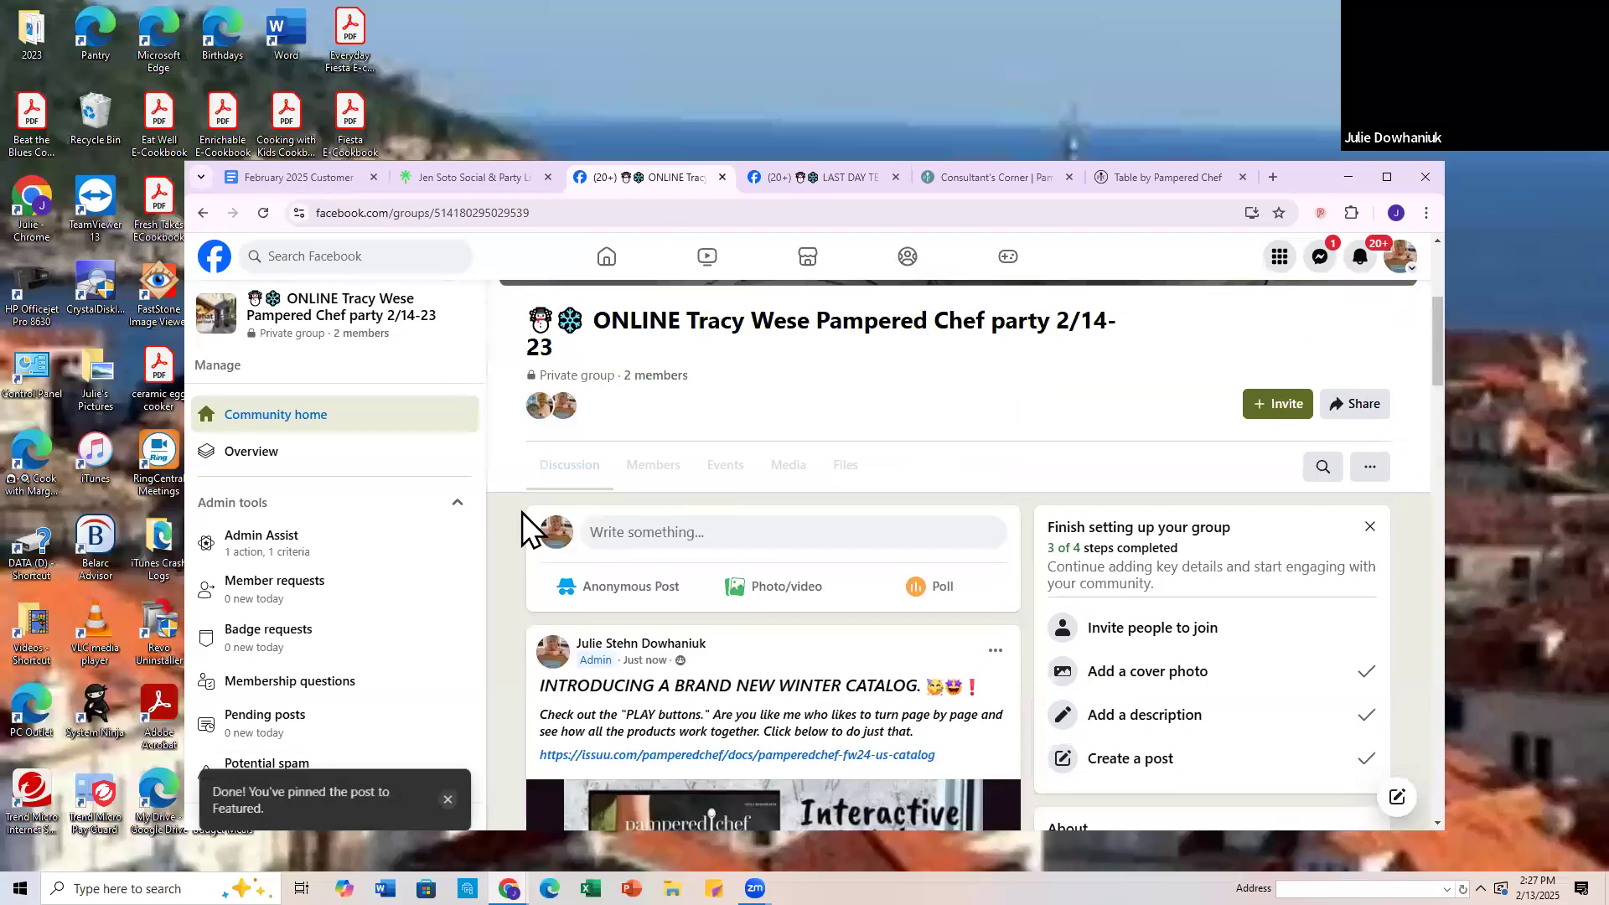
Step: Reload the 2/14-23 party group page and review the posts pinned to Featured
{"action": "left_click", "coordinate": [263, 212]}
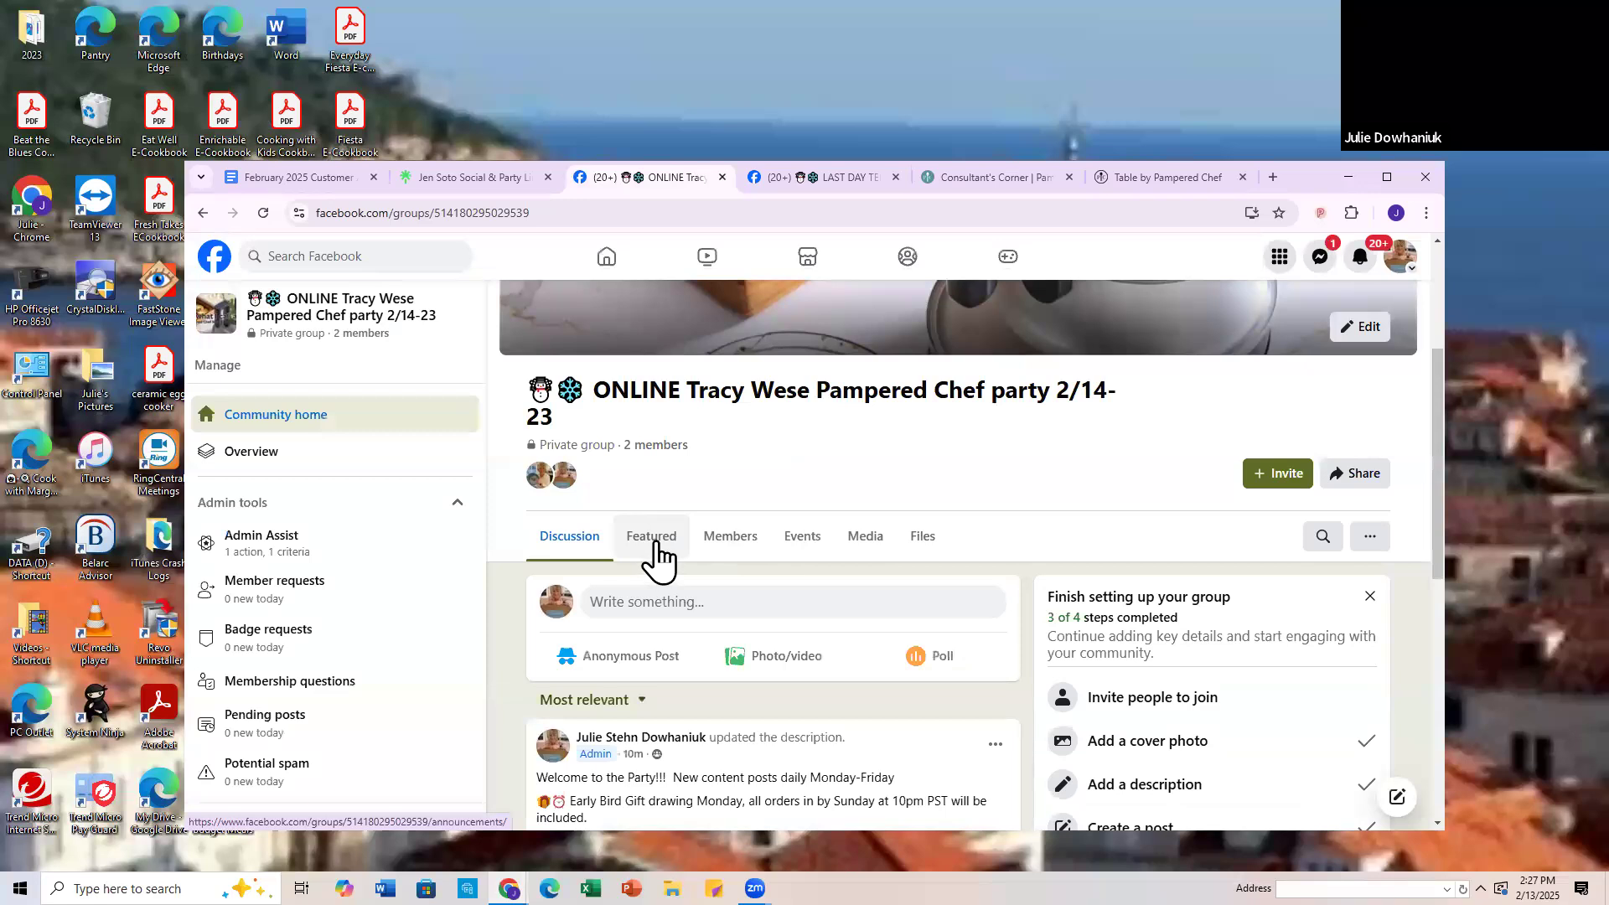
{"action": "scroll", "coordinate": [656, 545], "scroll_direction": "down", "scroll_amount": 2}
{"action": "left_click", "coordinate": [658, 369]}
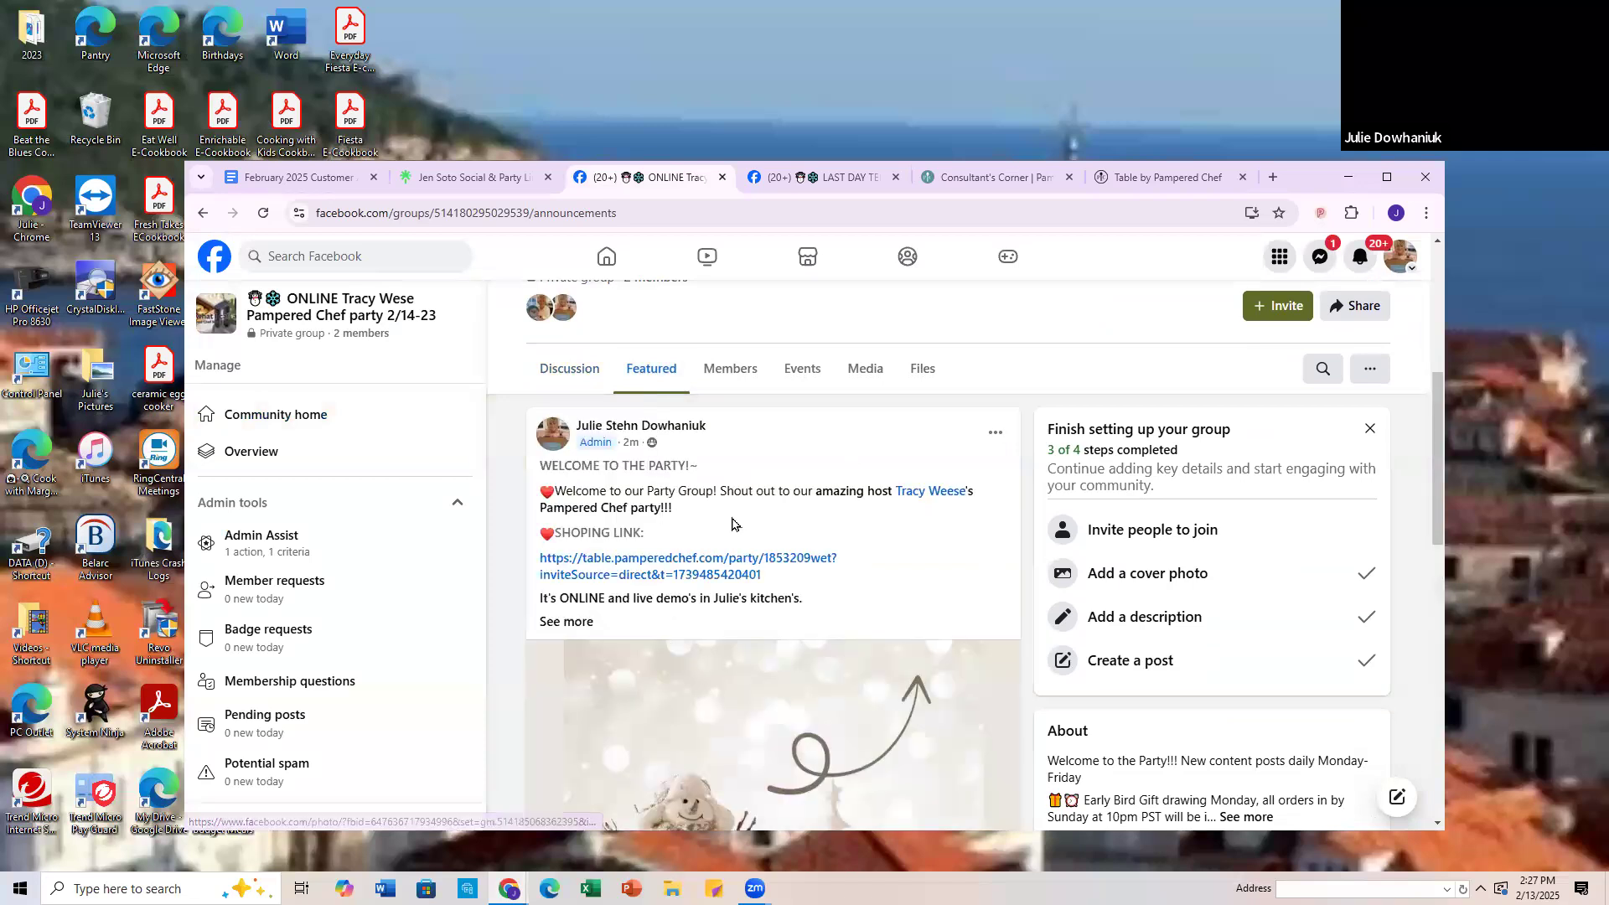
{"action": "scroll", "coordinate": [700, 558], "scroll_direction": "down", "scroll_amount": 10}
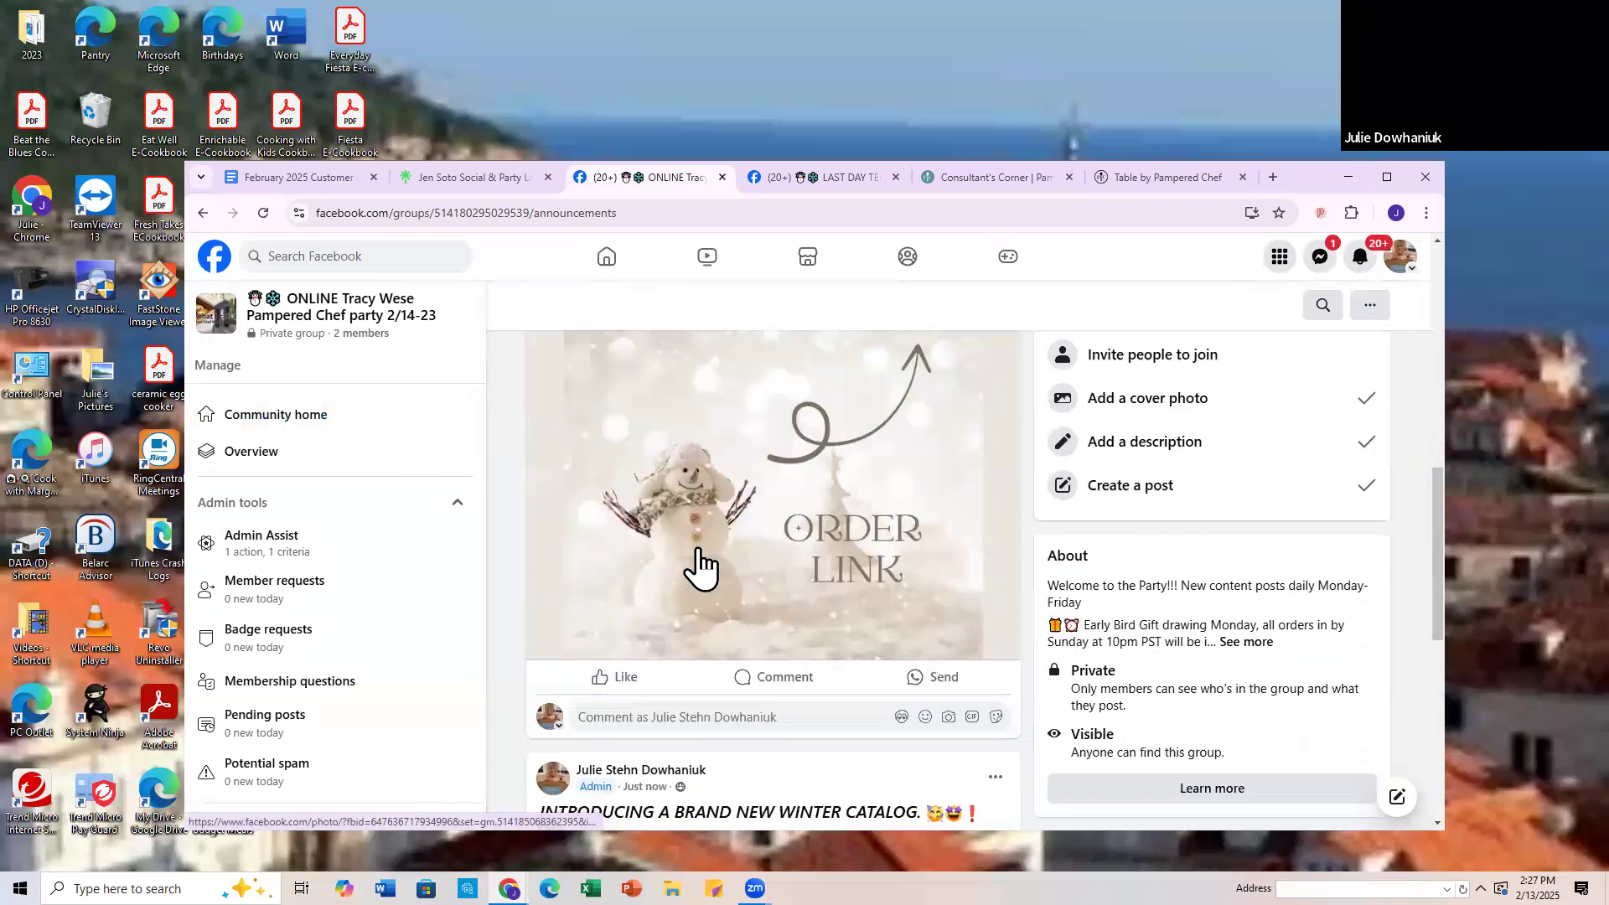
{"action": "scroll", "coordinate": [706, 545], "scroll_direction": "up", "scroll_amount": 10}
{"action": "scroll", "coordinate": [705, 545], "scroll_direction": "up", "scroll_amount": 5}
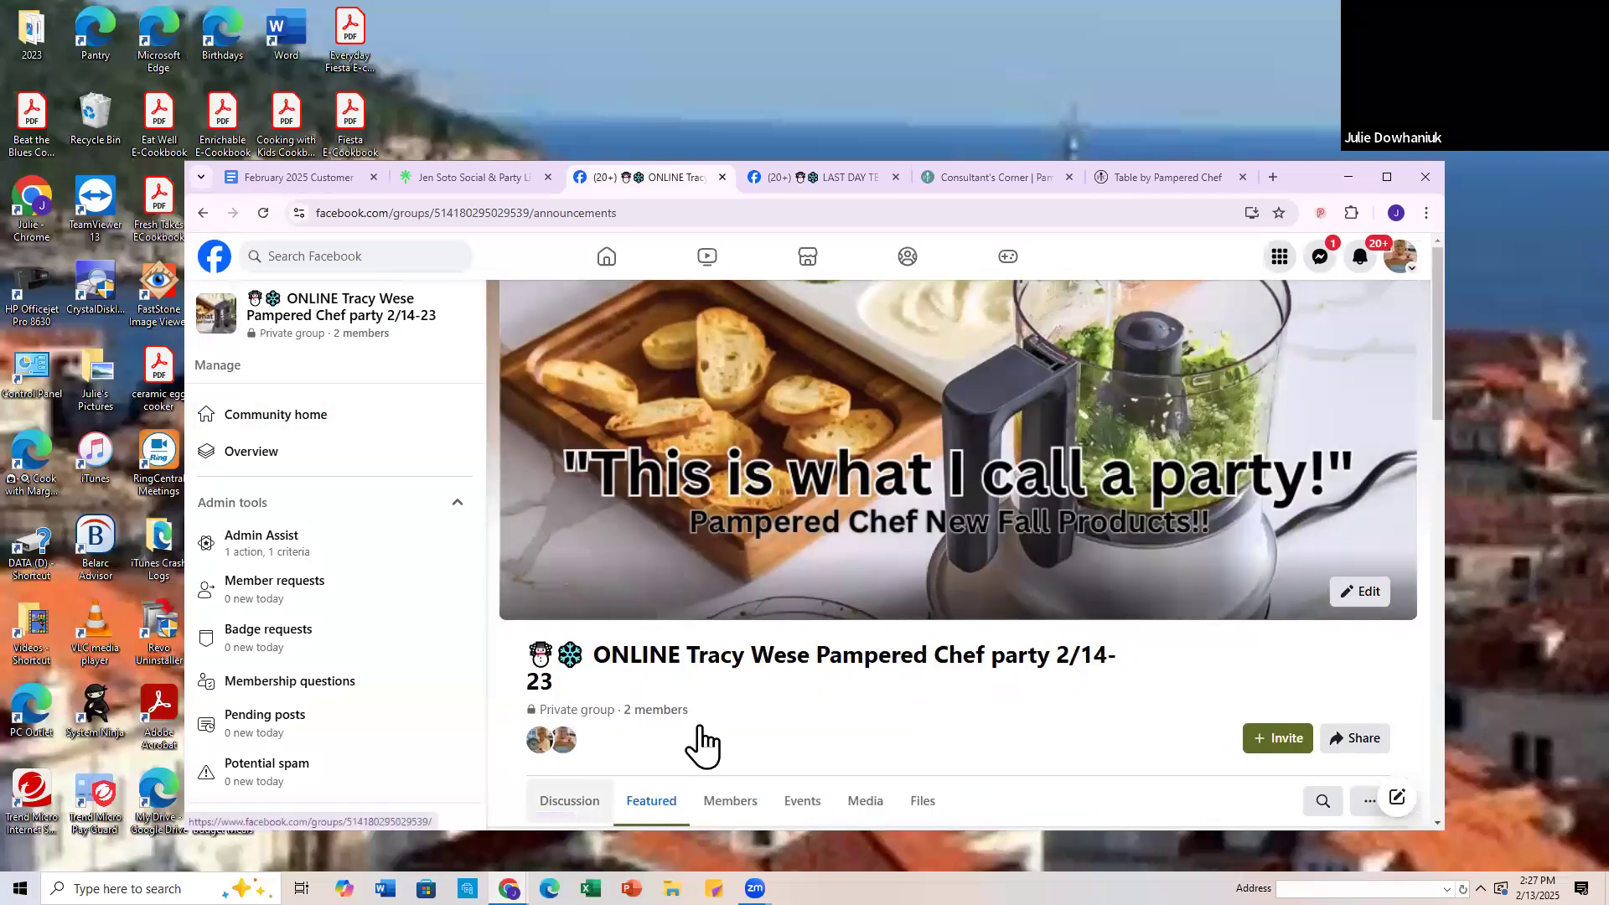
Step: Return to the party group's Discussion feed and sort its posts by New posts
{"action": "scroll", "coordinate": [567, 652], "scroll_direction": "down", "scroll_amount": 2}
{"action": "left_click", "coordinate": [567, 637]}
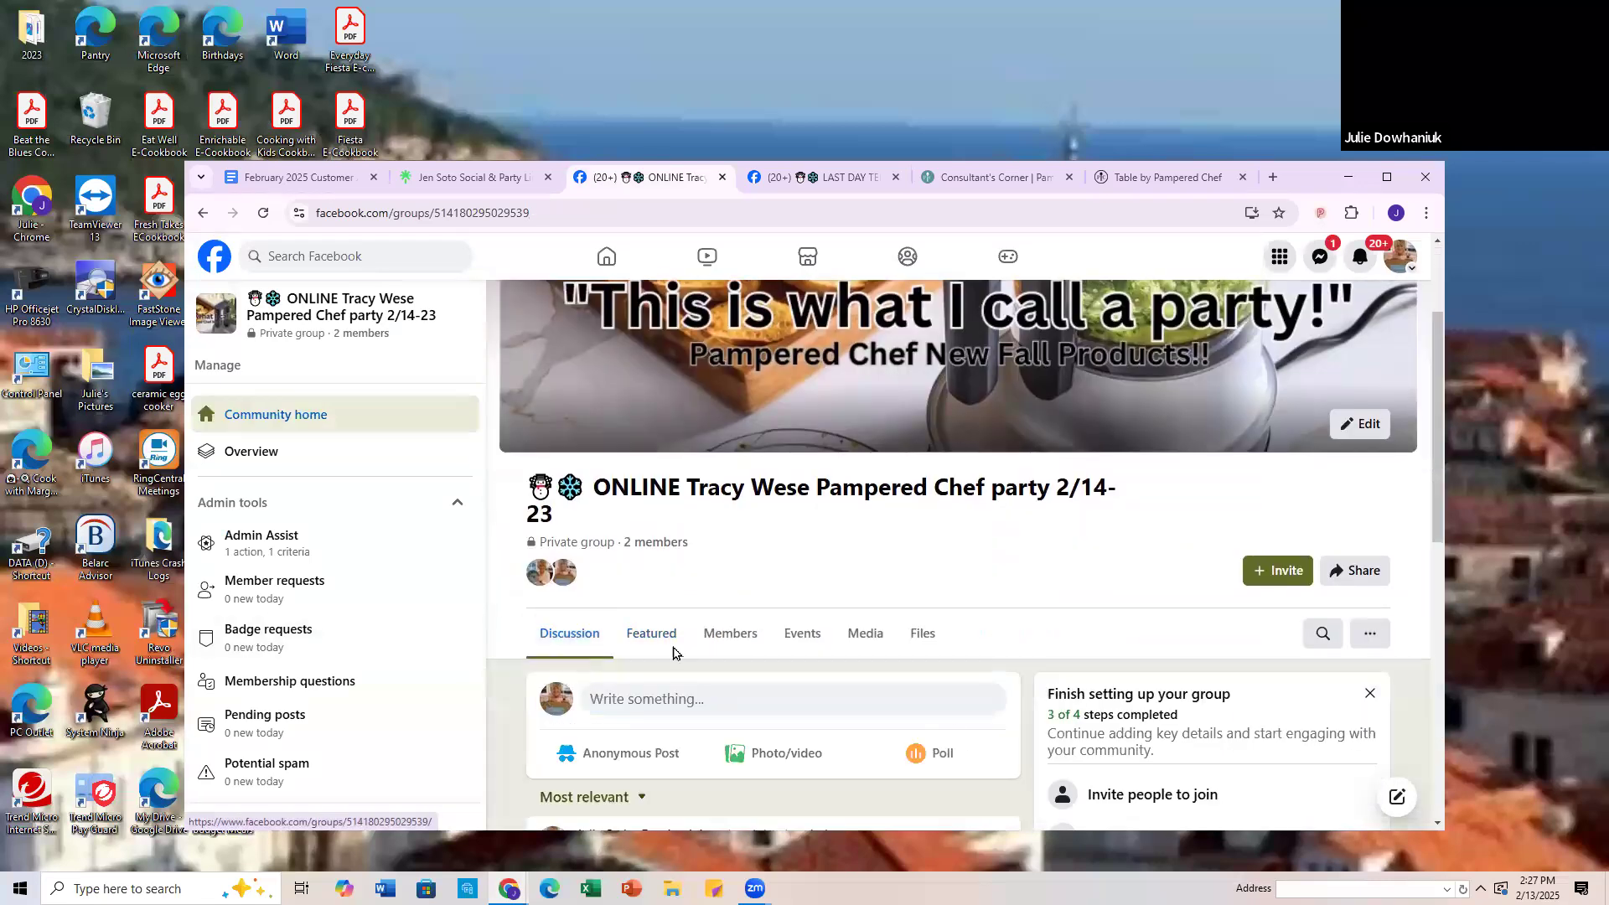
{"action": "scroll", "coordinate": [671, 647], "scroll_direction": "down", "scroll_amount": 5}
{"action": "scroll", "coordinate": [667, 635], "scroll_direction": "down", "scroll_amount": 1}
{"action": "scroll", "coordinate": [671, 654], "scroll_direction": "up", "scroll_amount": 5}
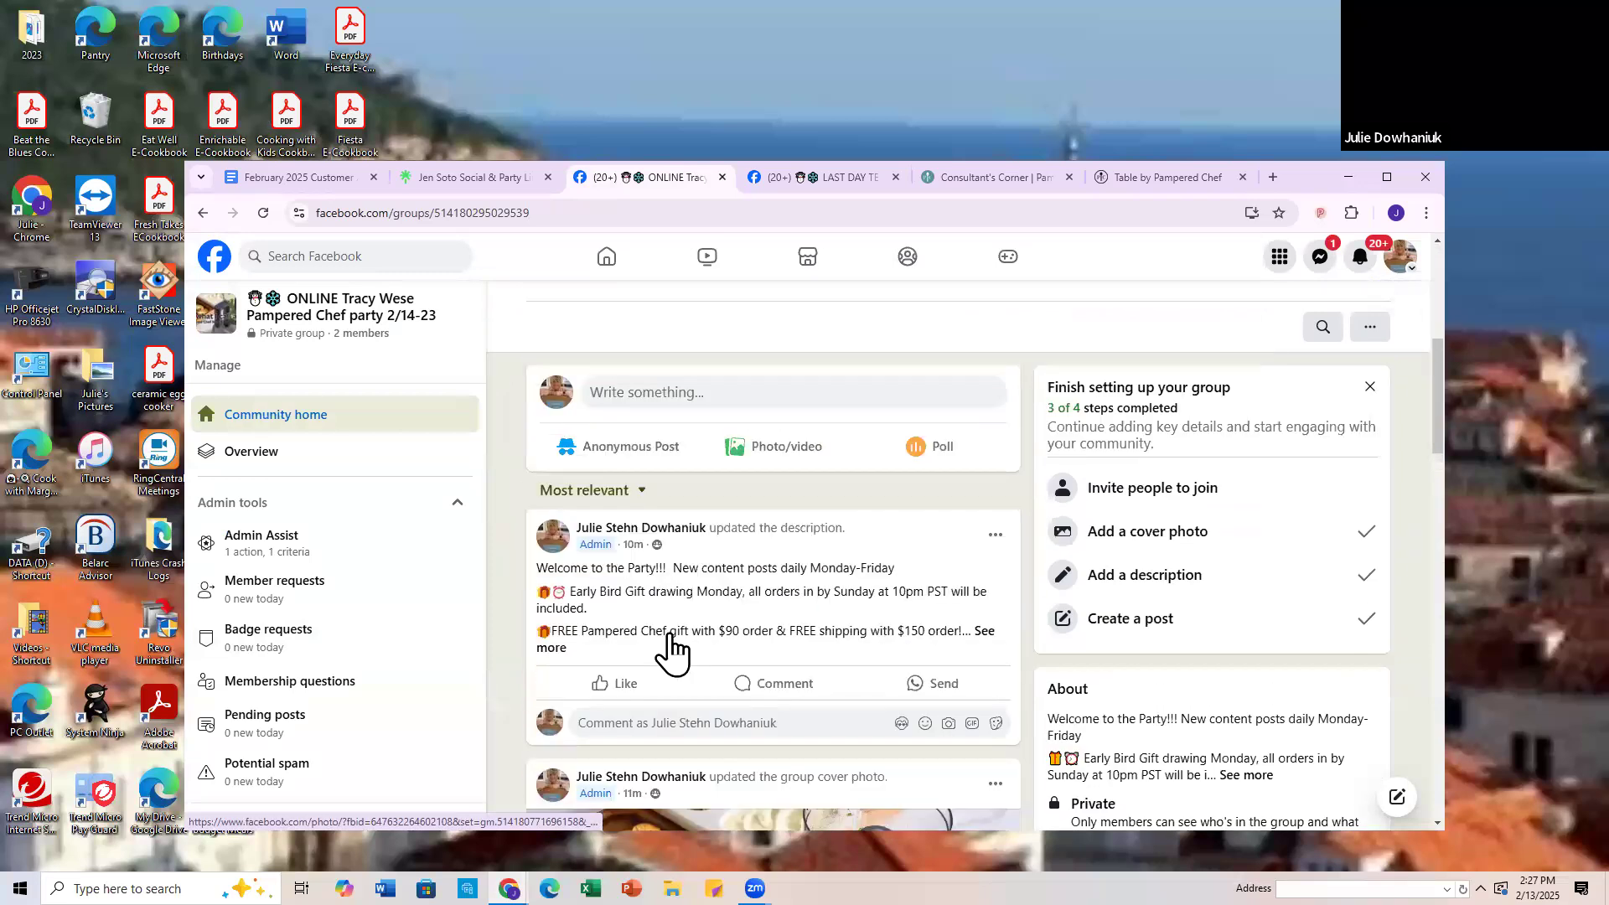
{"action": "left_click", "coordinate": [587, 629]}
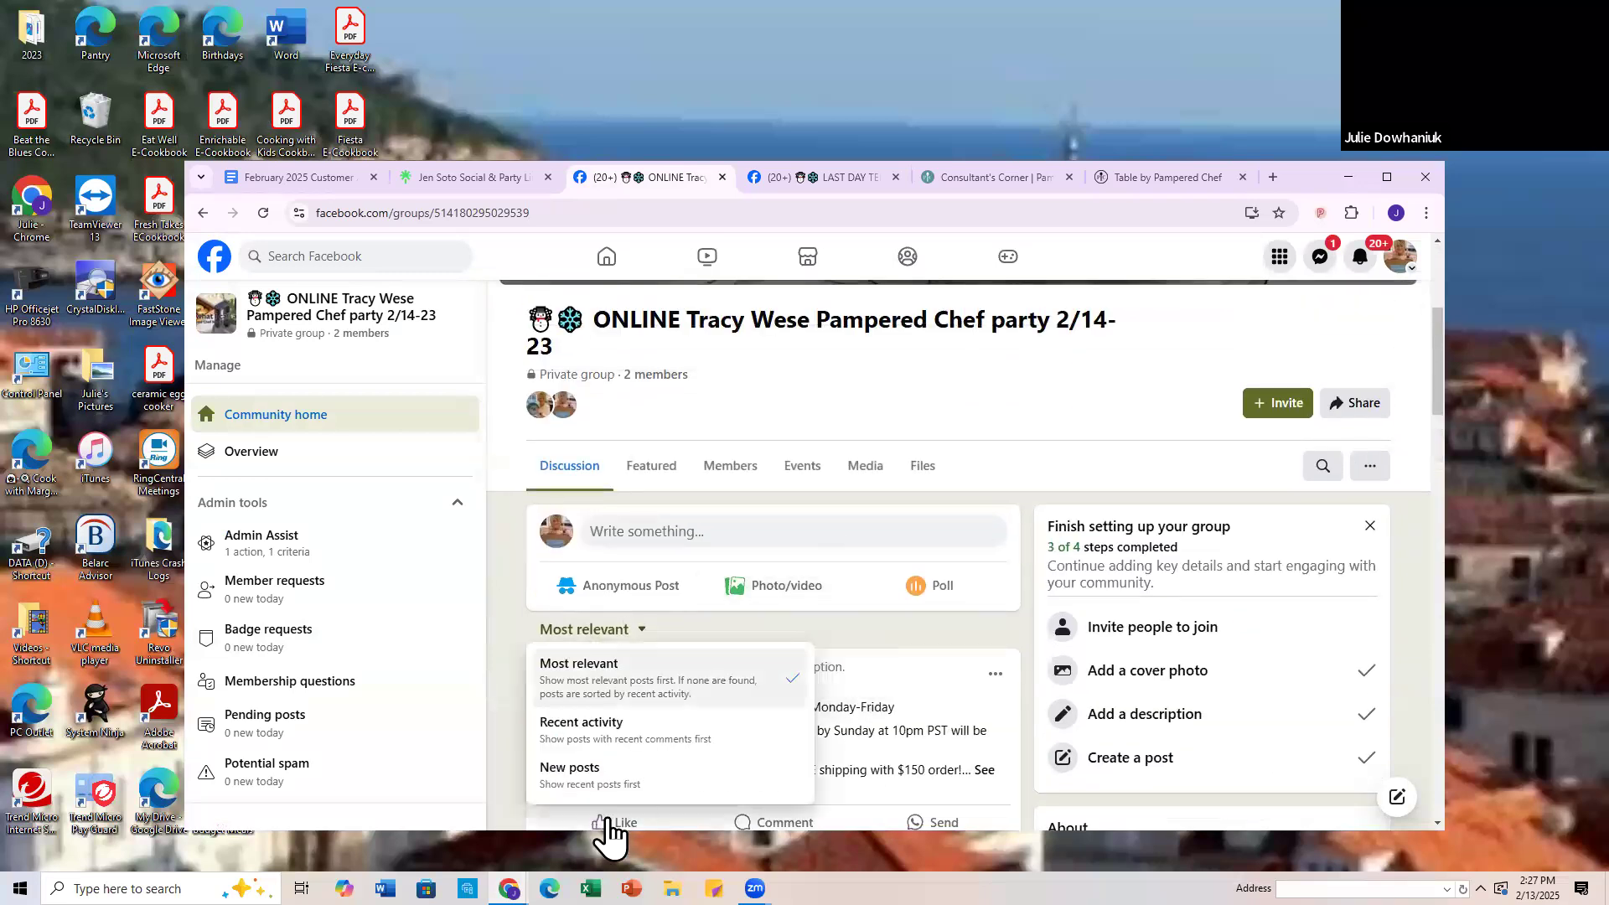
{"action": "left_click", "coordinate": [570, 763]}
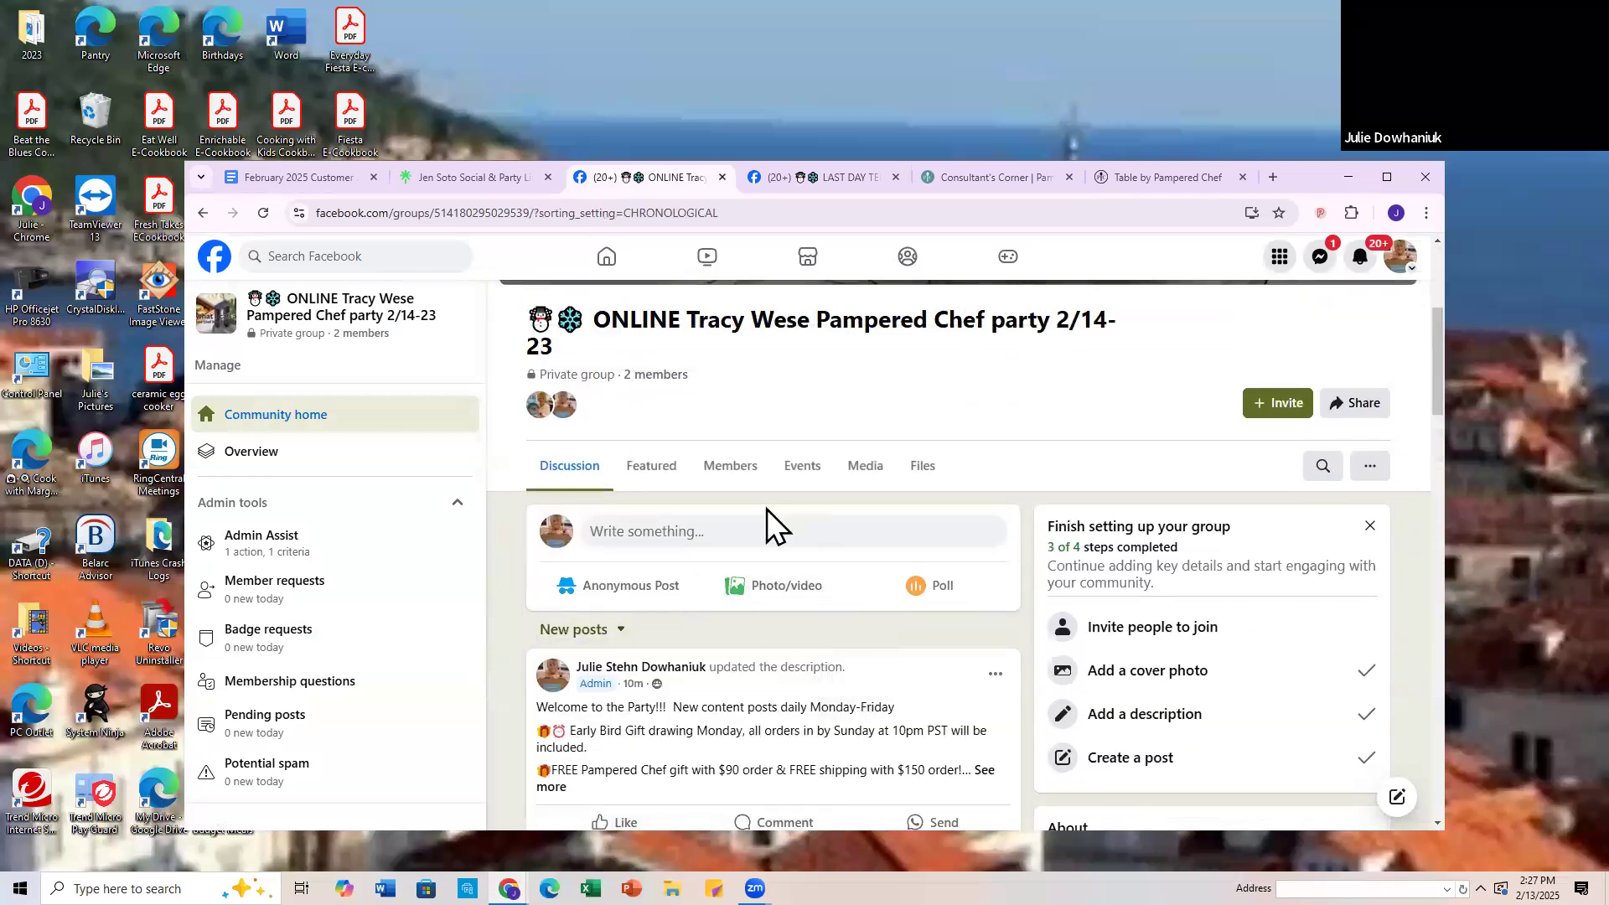
Step: Check the featured welcome and winter catalog posts once more, then go back to the group's Discussion feed
{"action": "left_click", "coordinate": [656, 477]}
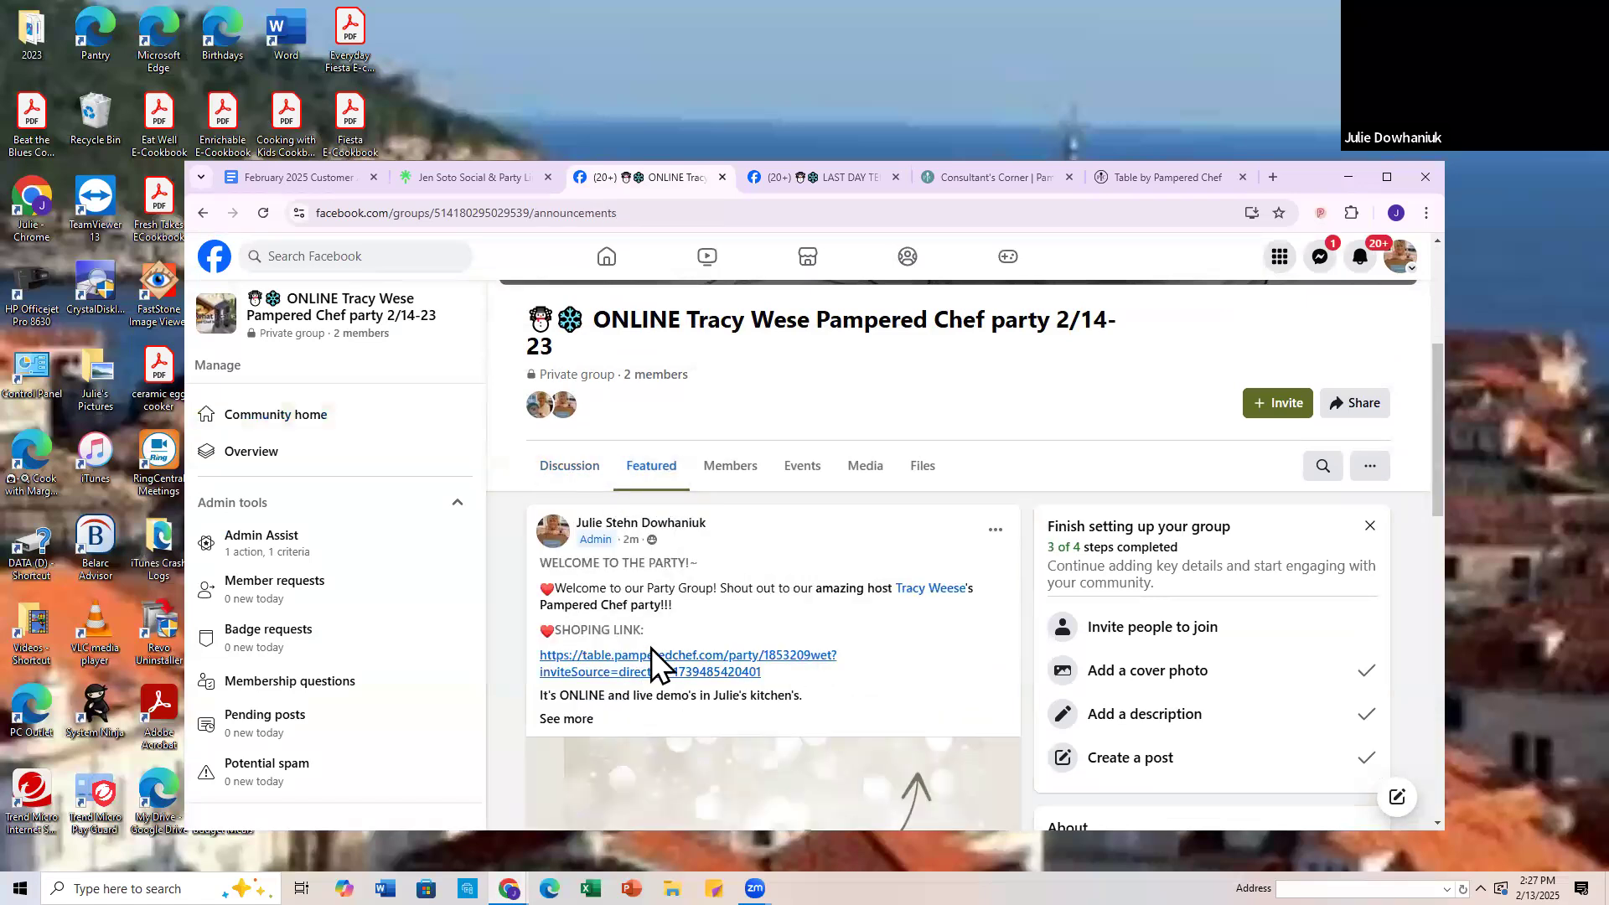
{"action": "scroll", "coordinate": [652, 654], "scroll_direction": "down", "scroll_amount": 8}
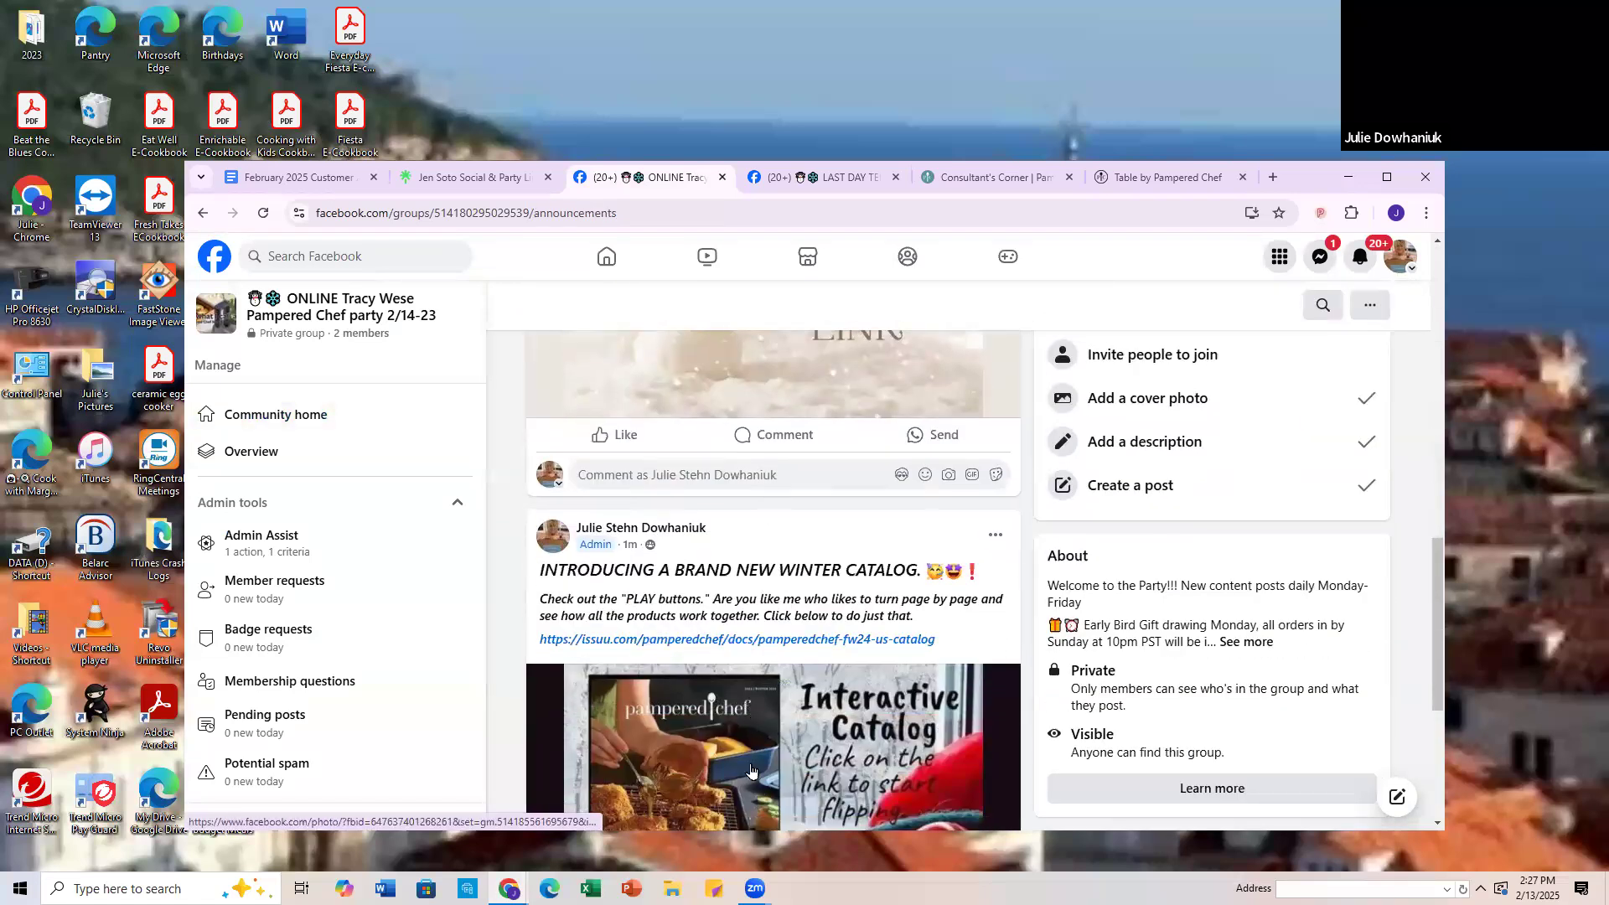
{"action": "scroll", "coordinate": [751, 771], "scroll_direction": "up", "scroll_amount": 8}
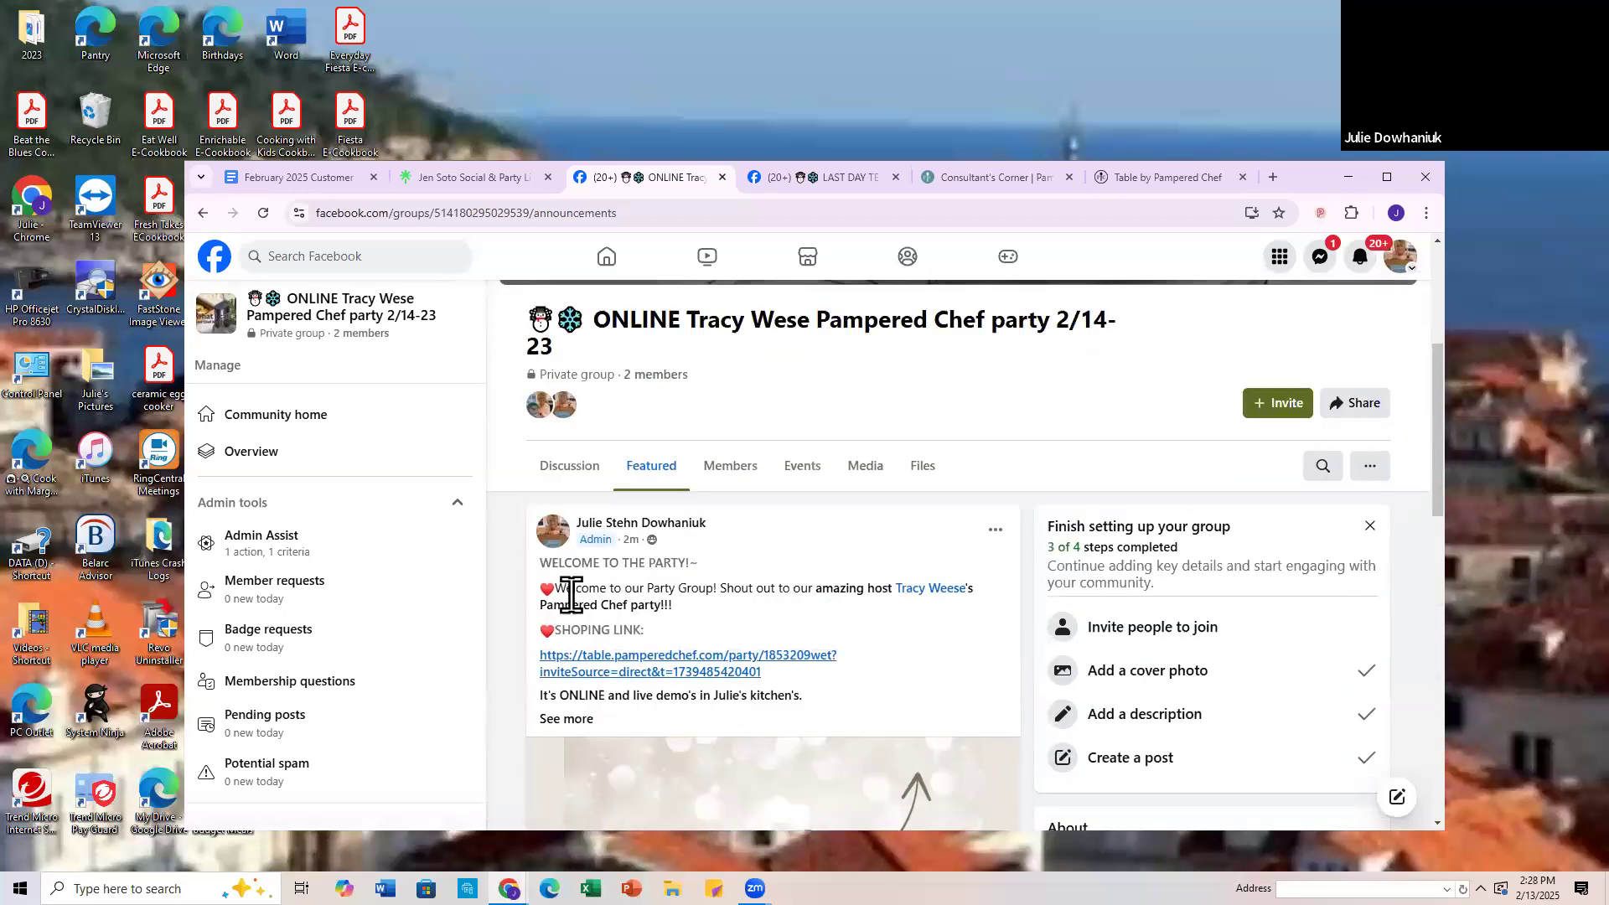
{"action": "left_click", "coordinate": [564, 471]}
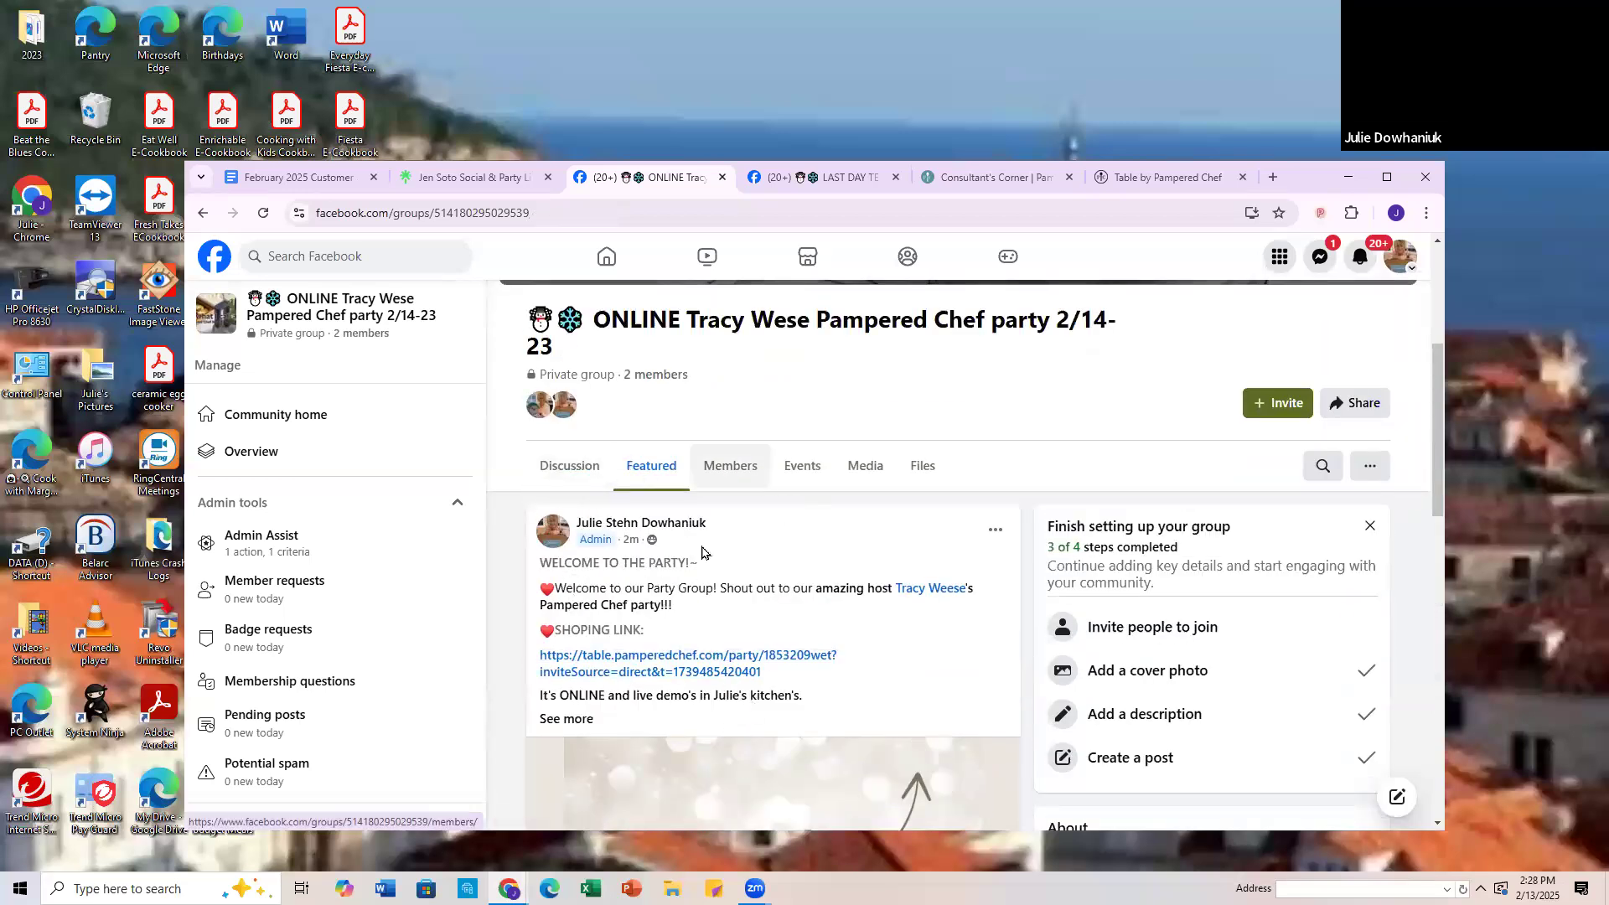
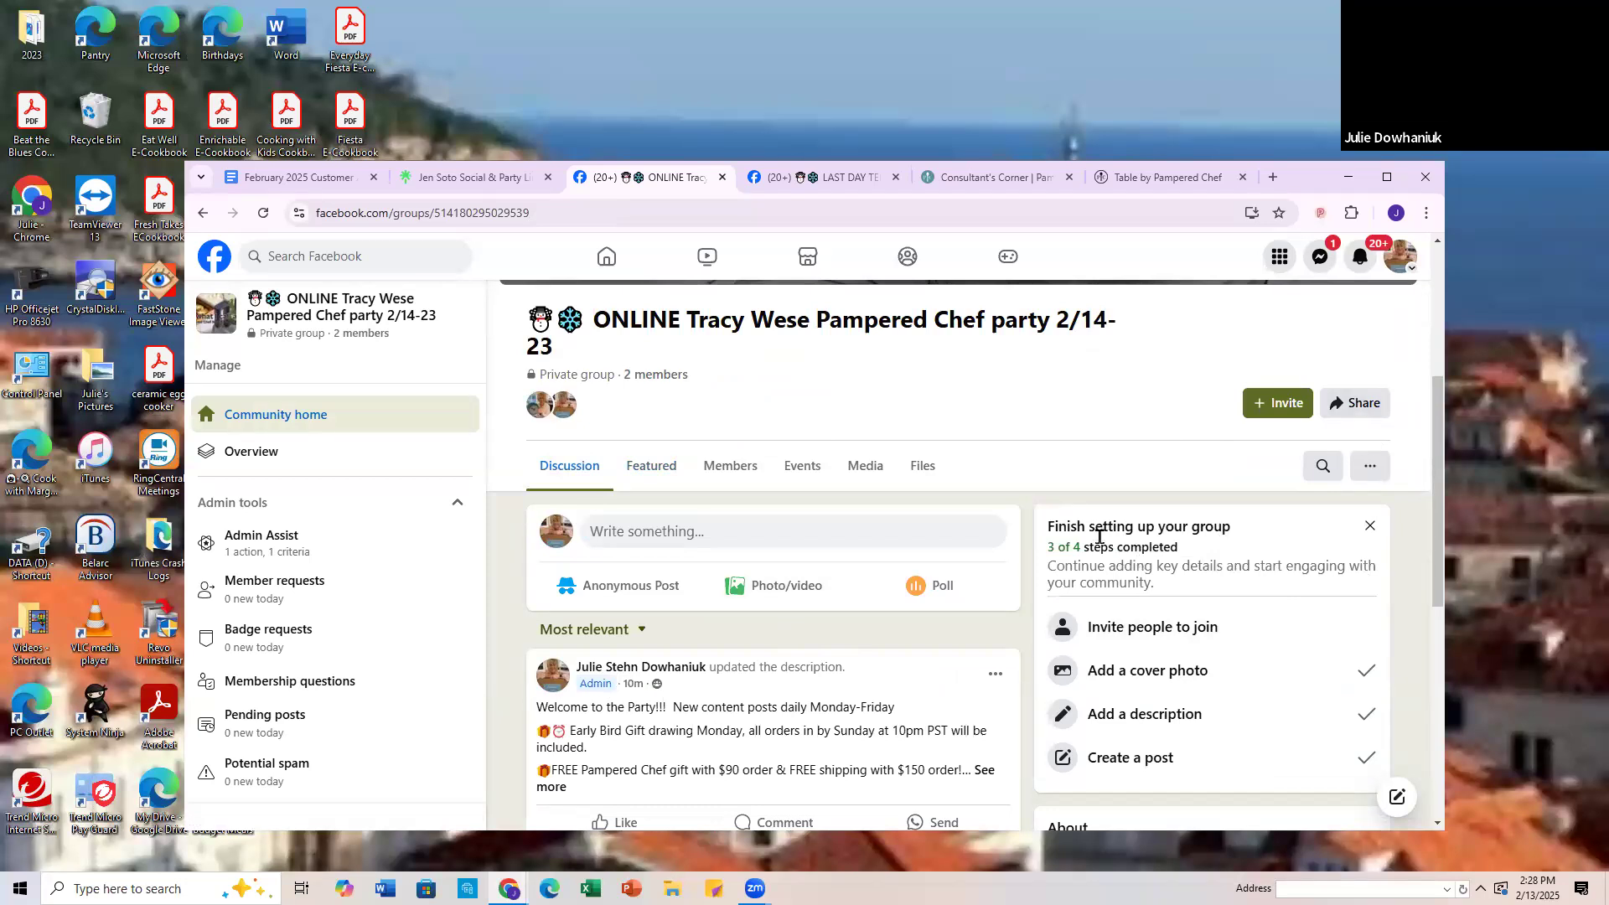
Step: Set the party group's in-app notifications to All posts and save the notification settings
{"action": "left_click", "coordinate": [1372, 476]}
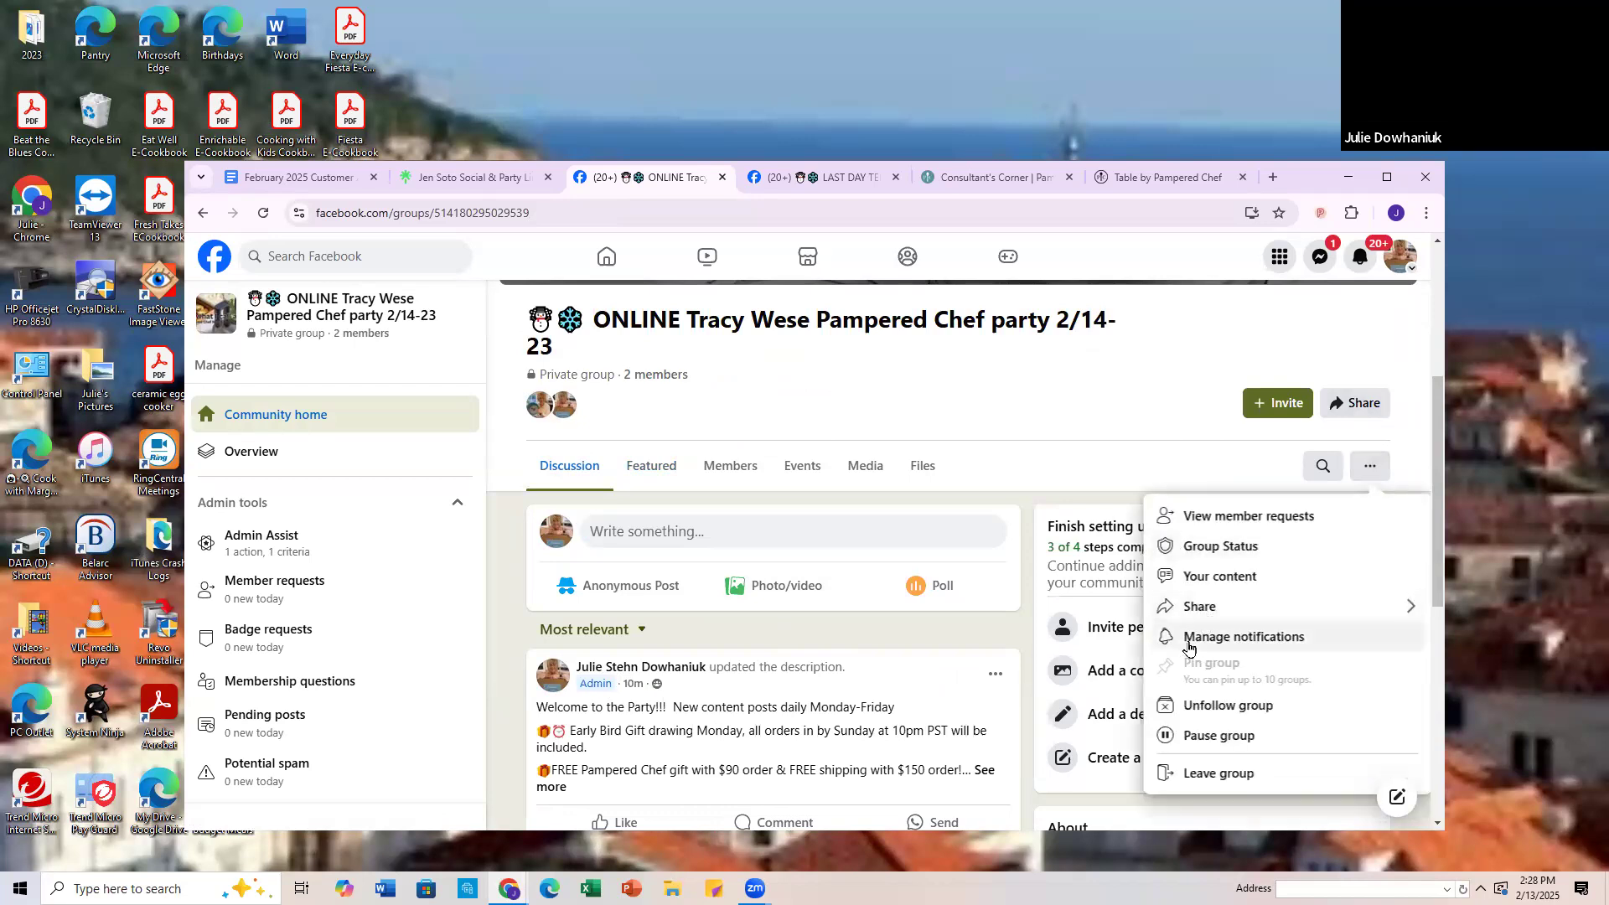
{"action": "left_click", "coordinate": [1205, 641]}
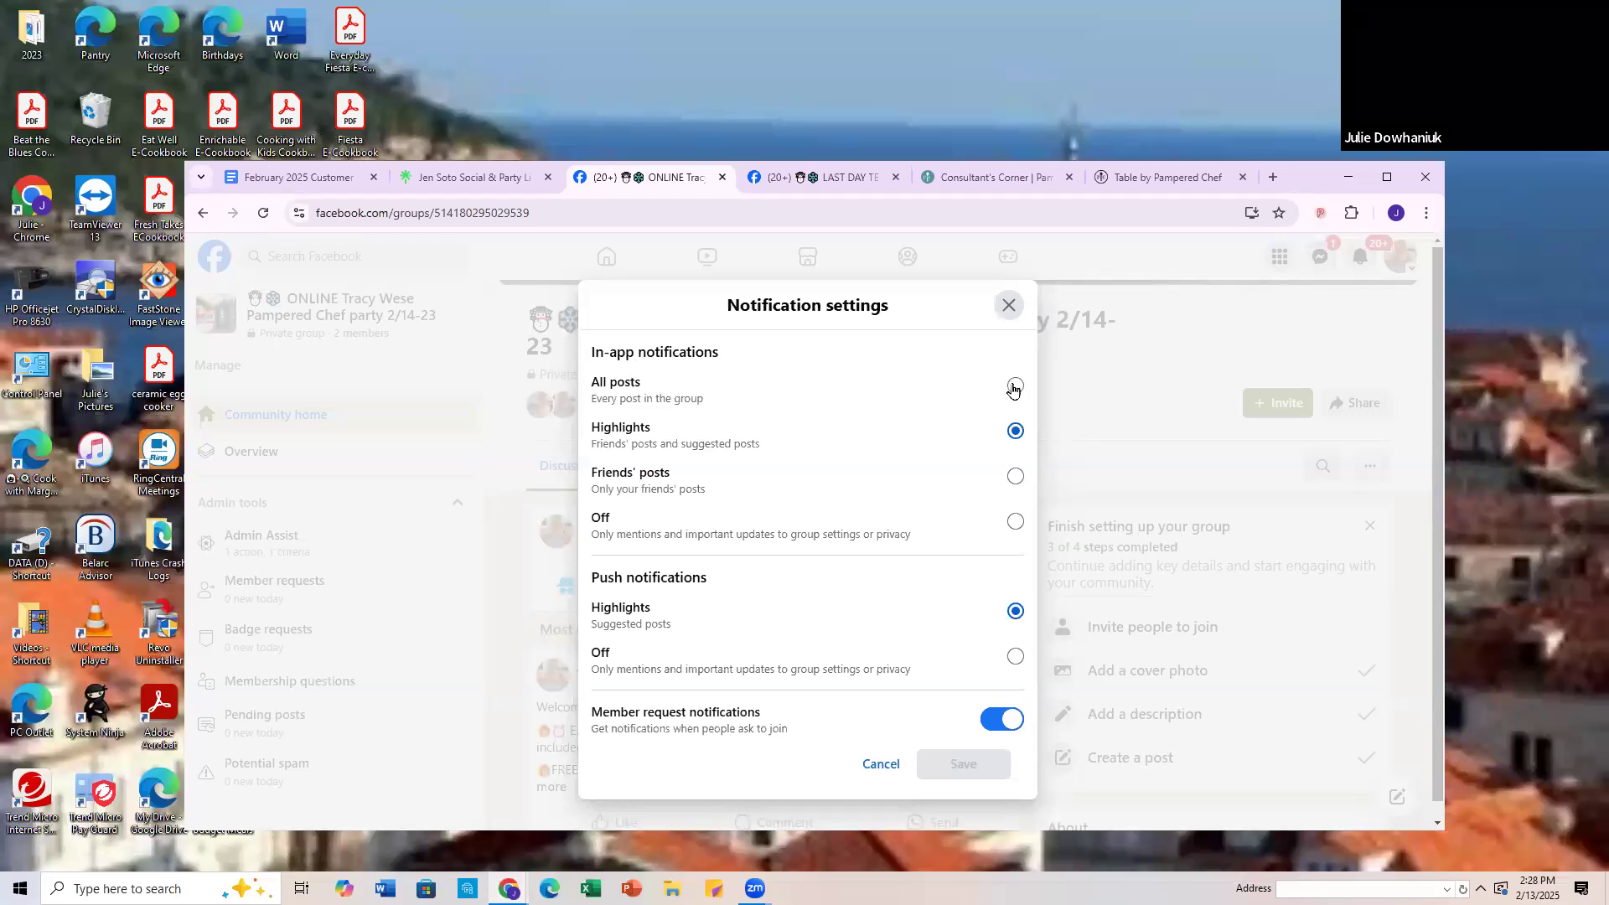
{"action": "left_click", "coordinate": [1014, 386]}
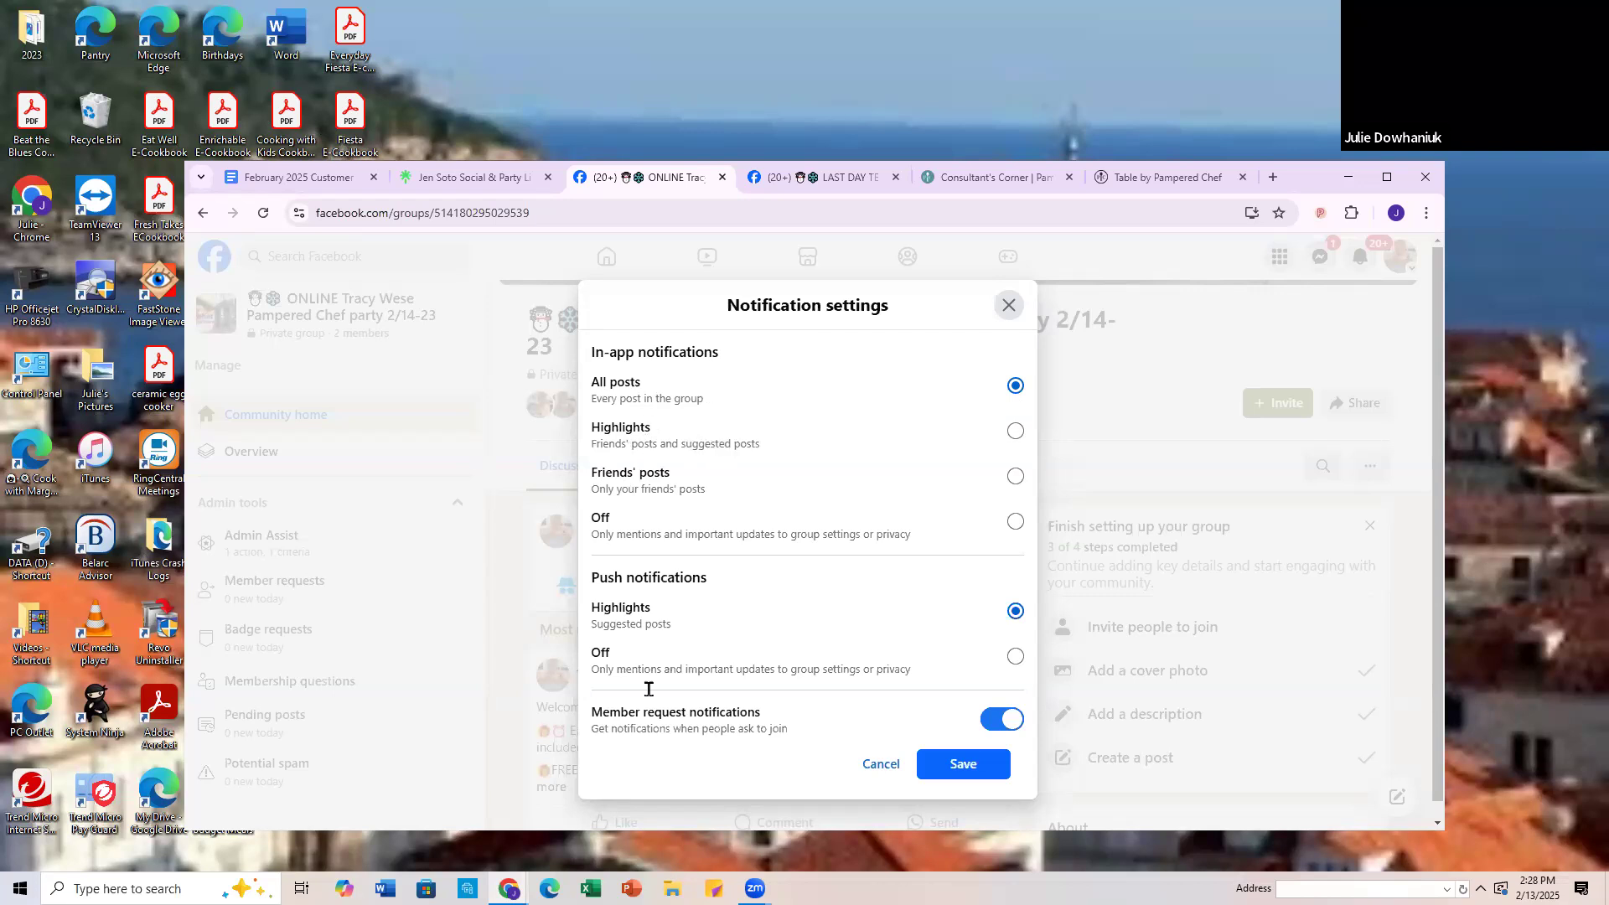
{"action": "left_click", "coordinate": [963, 764]}
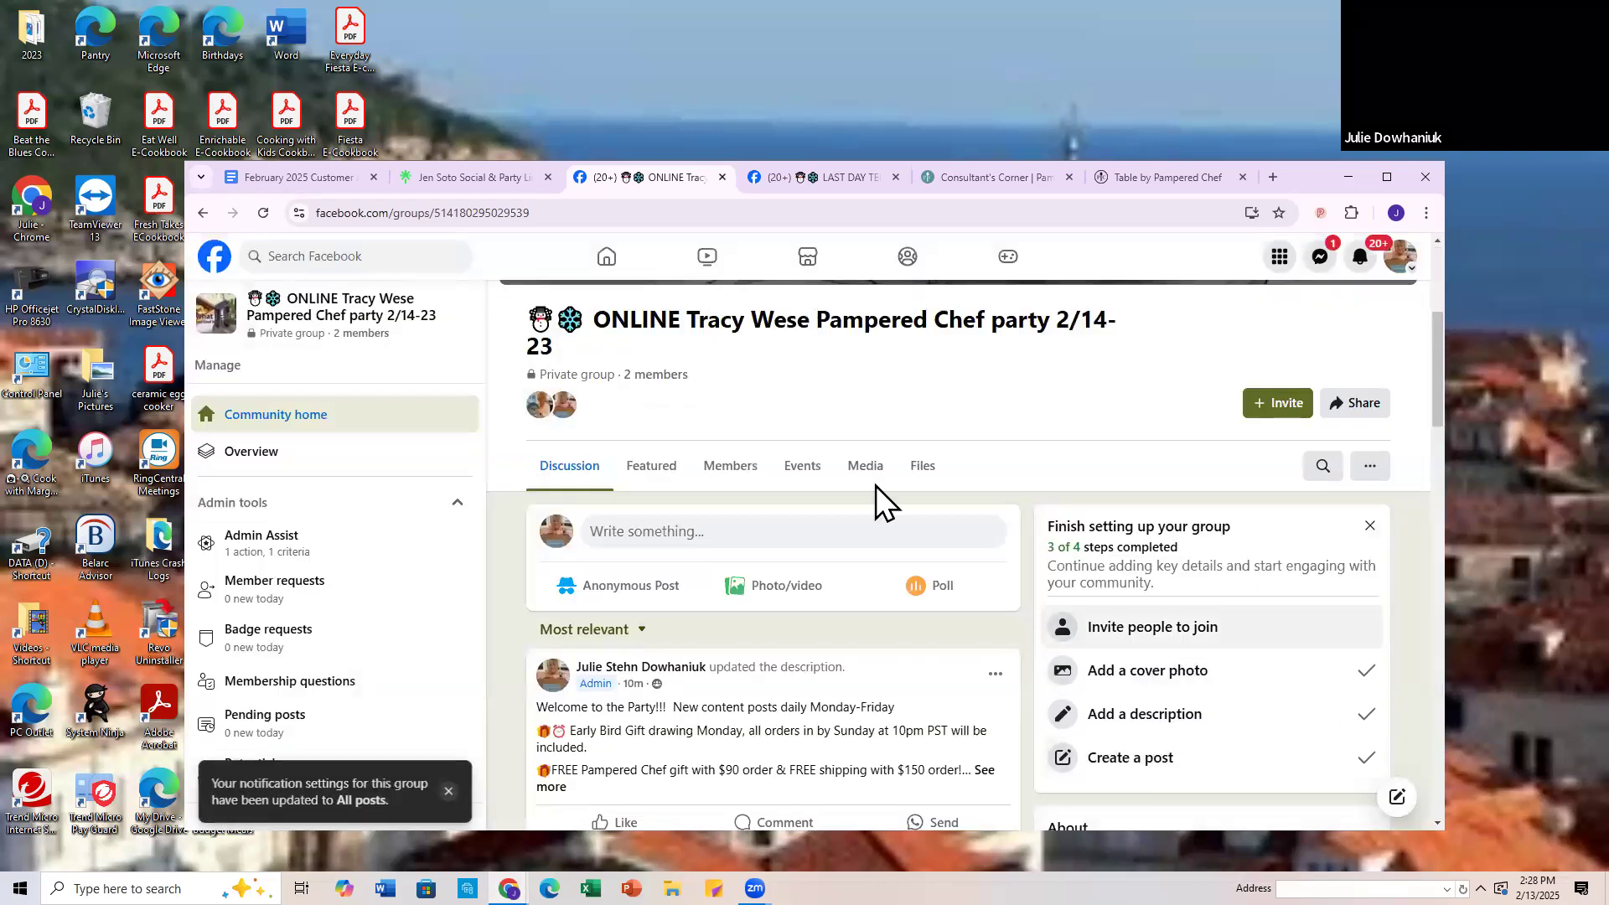
Step: Share the 2/14-23 party group through Messenger and select the party host as the recipient
{"action": "scroll", "coordinate": [797, 671], "scroll_direction": "down", "scroll_amount": 10}
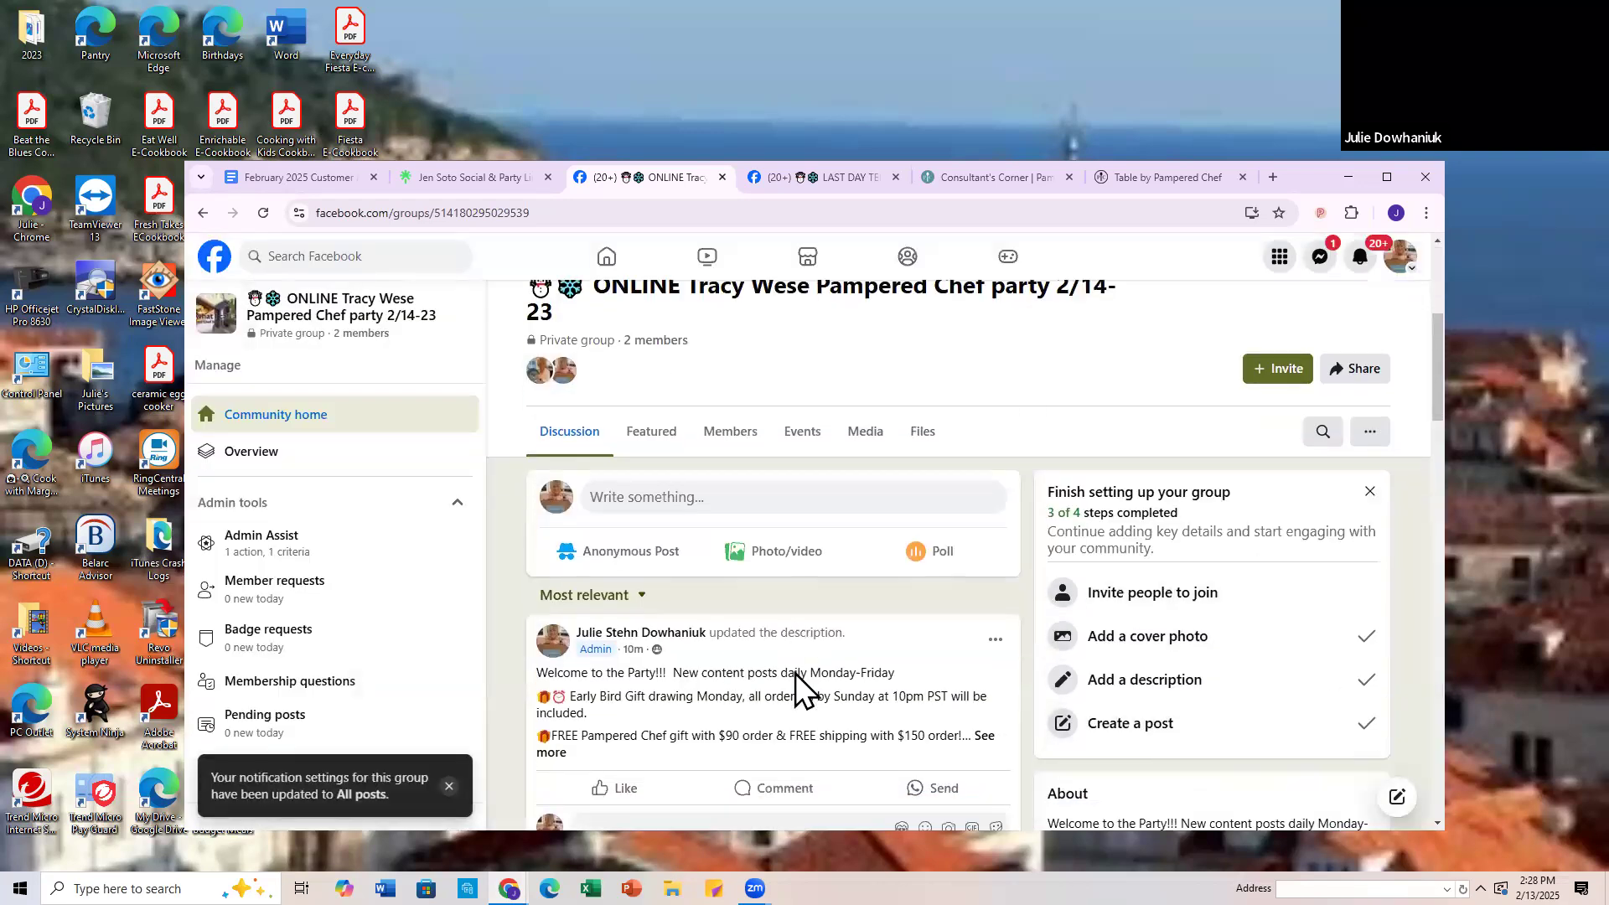
{"action": "scroll", "coordinate": [803, 683], "scroll_direction": "down", "scroll_amount": 6}
{"action": "scroll", "coordinate": [805, 683], "scroll_direction": "down", "scroll_amount": 10}
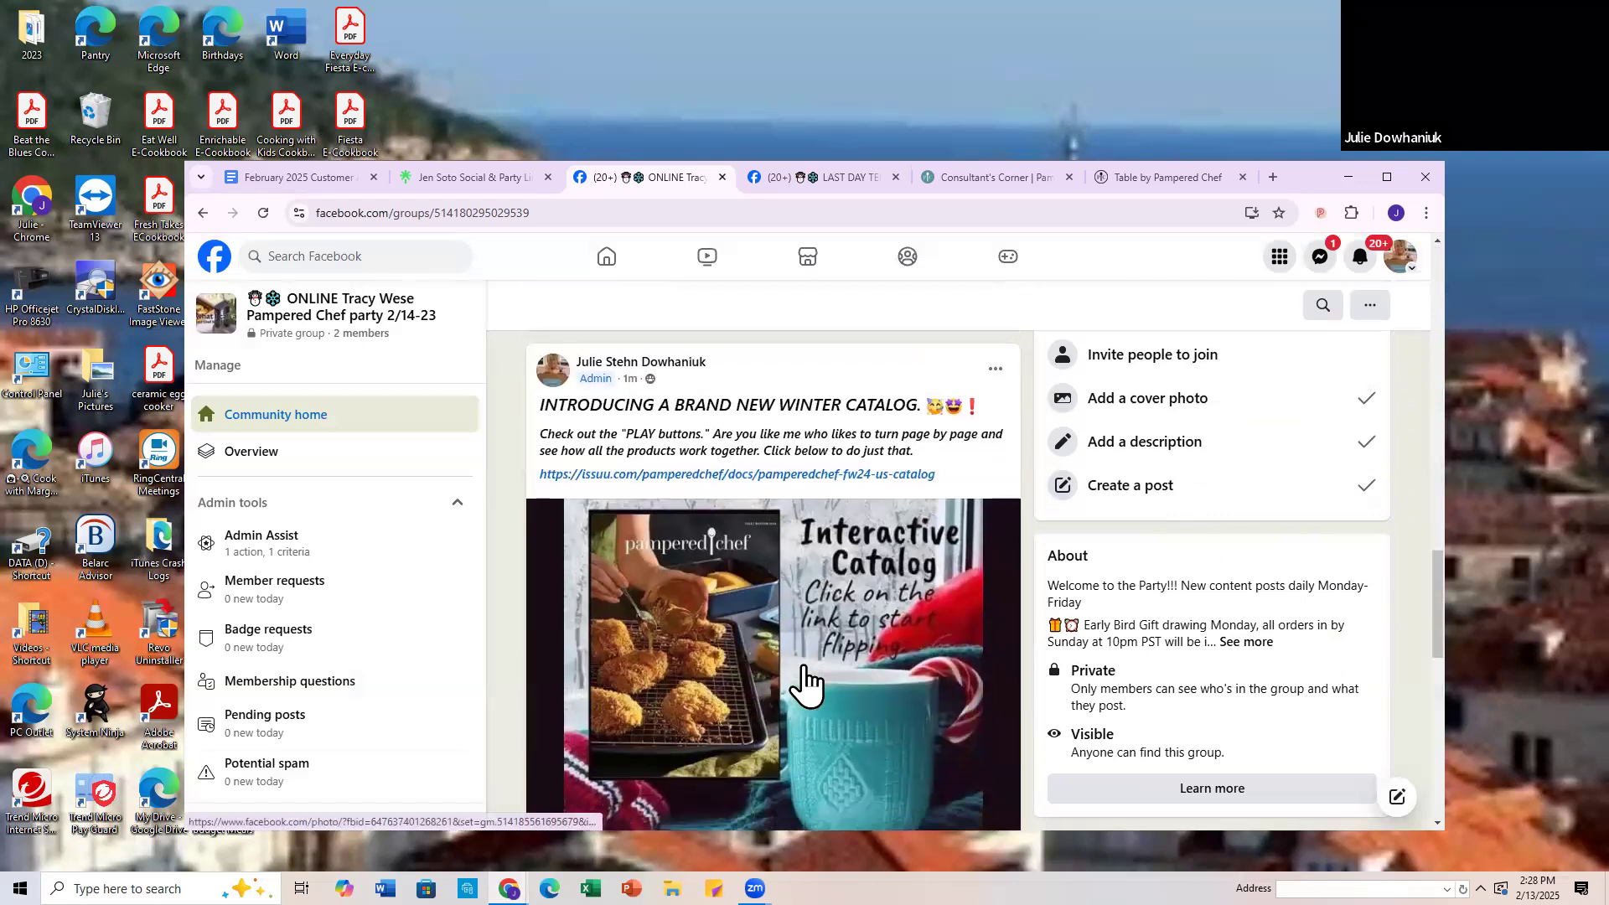
{"action": "scroll", "coordinate": [804, 670], "scroll_direction": "up", "scroll_amount": 20}
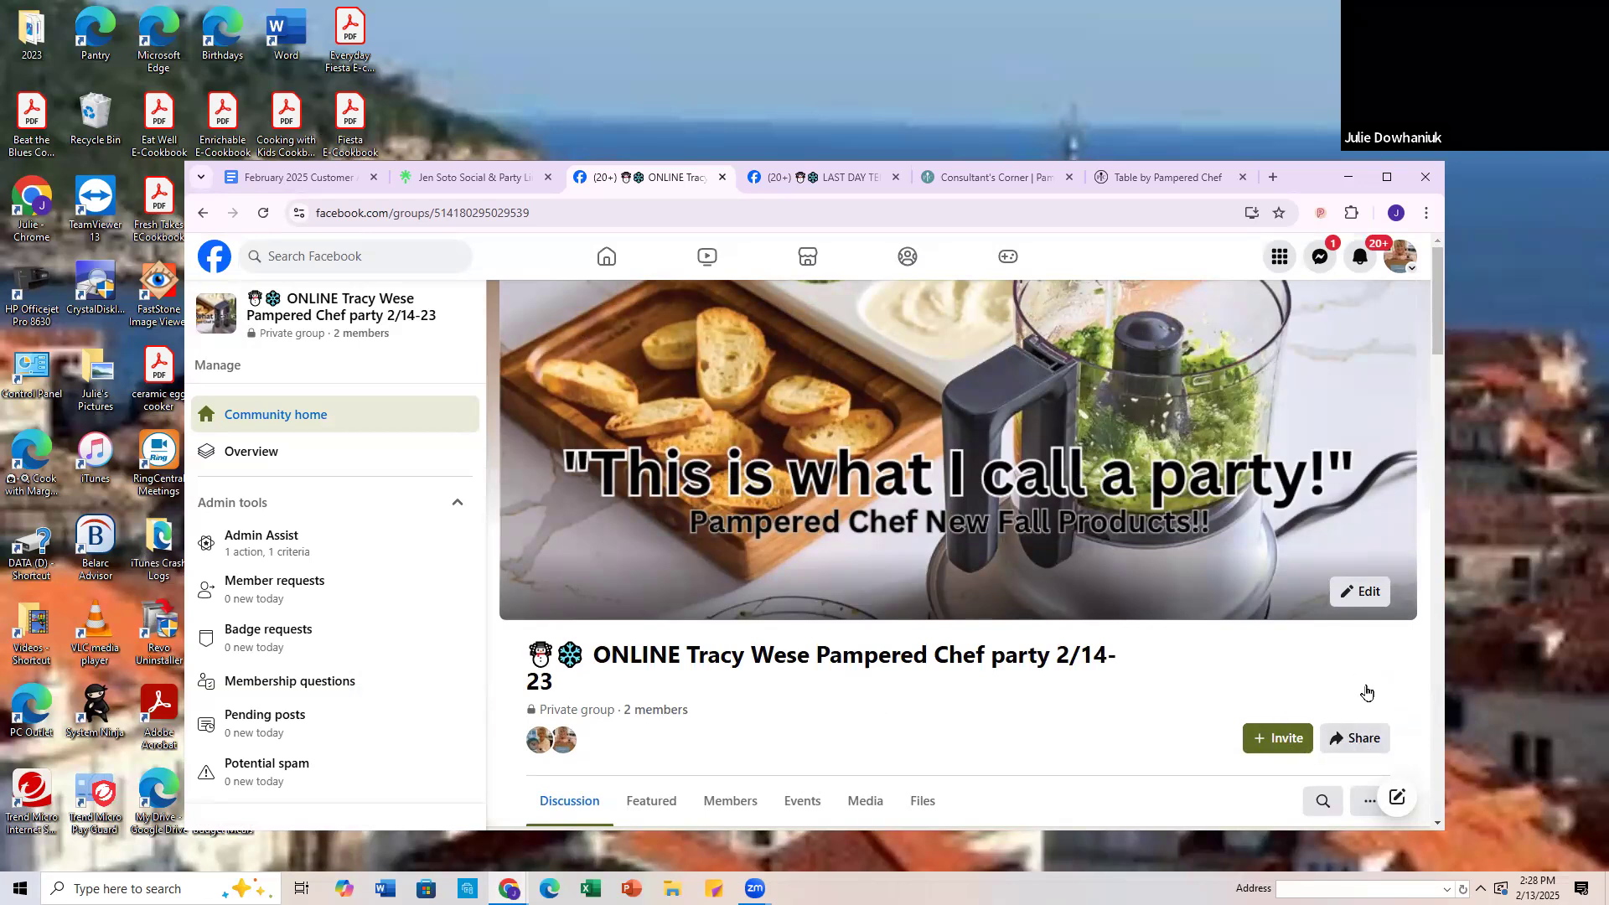
{"action": "scroll", "coordinate": [1359, 686], "scroll_direction": "down", "scroll_amount": 1}
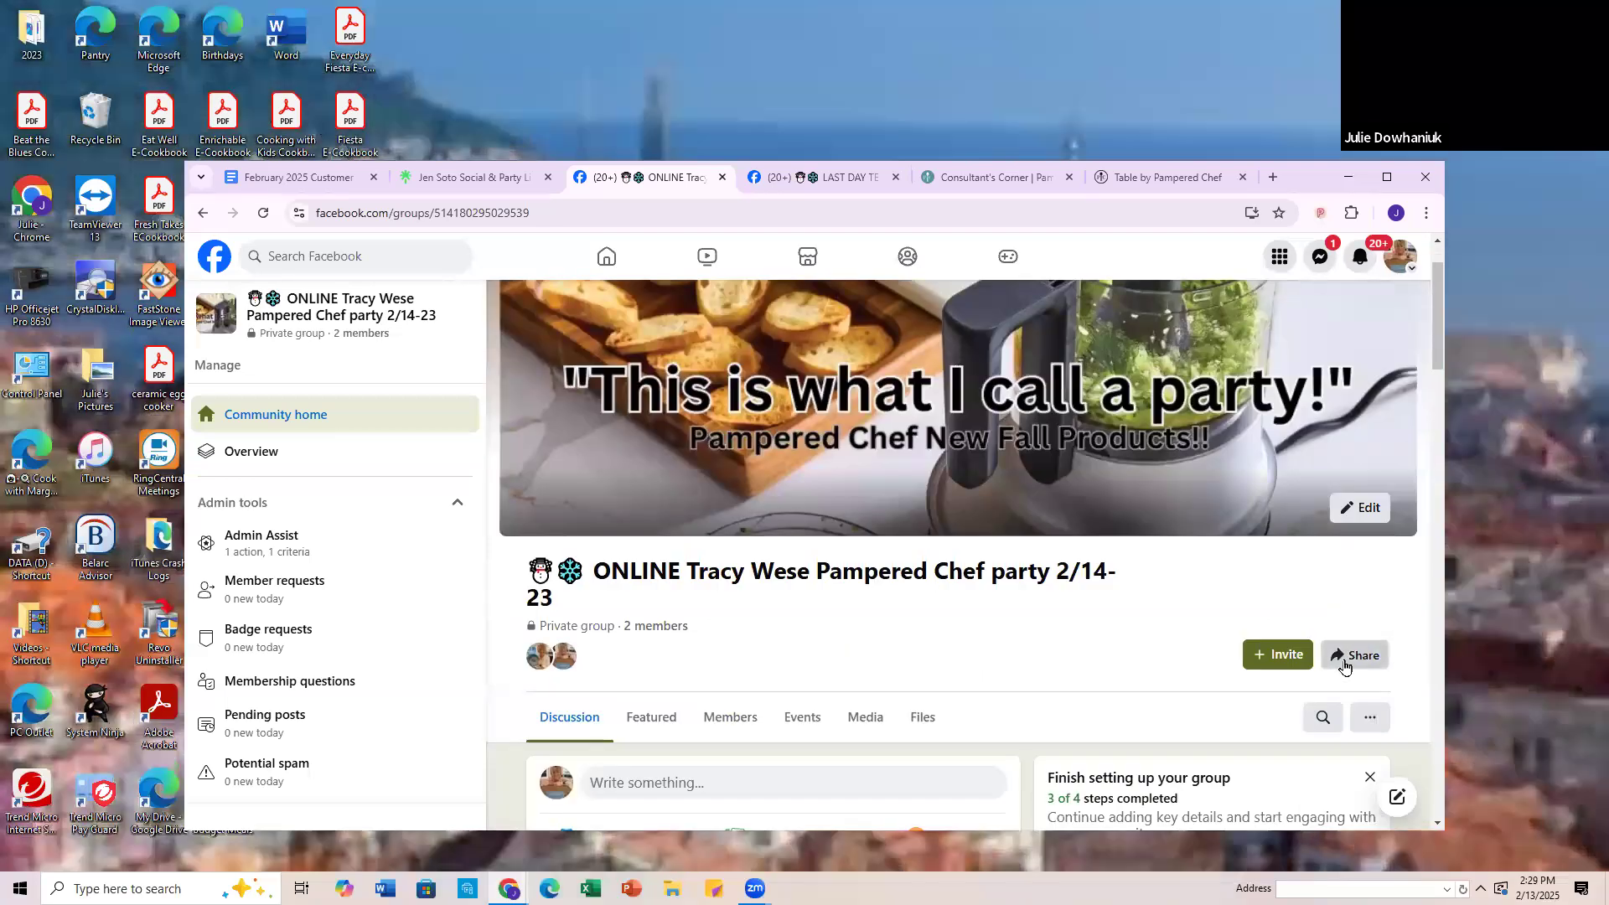
{"action": "left_click", "coordinate": [1350, 655]}
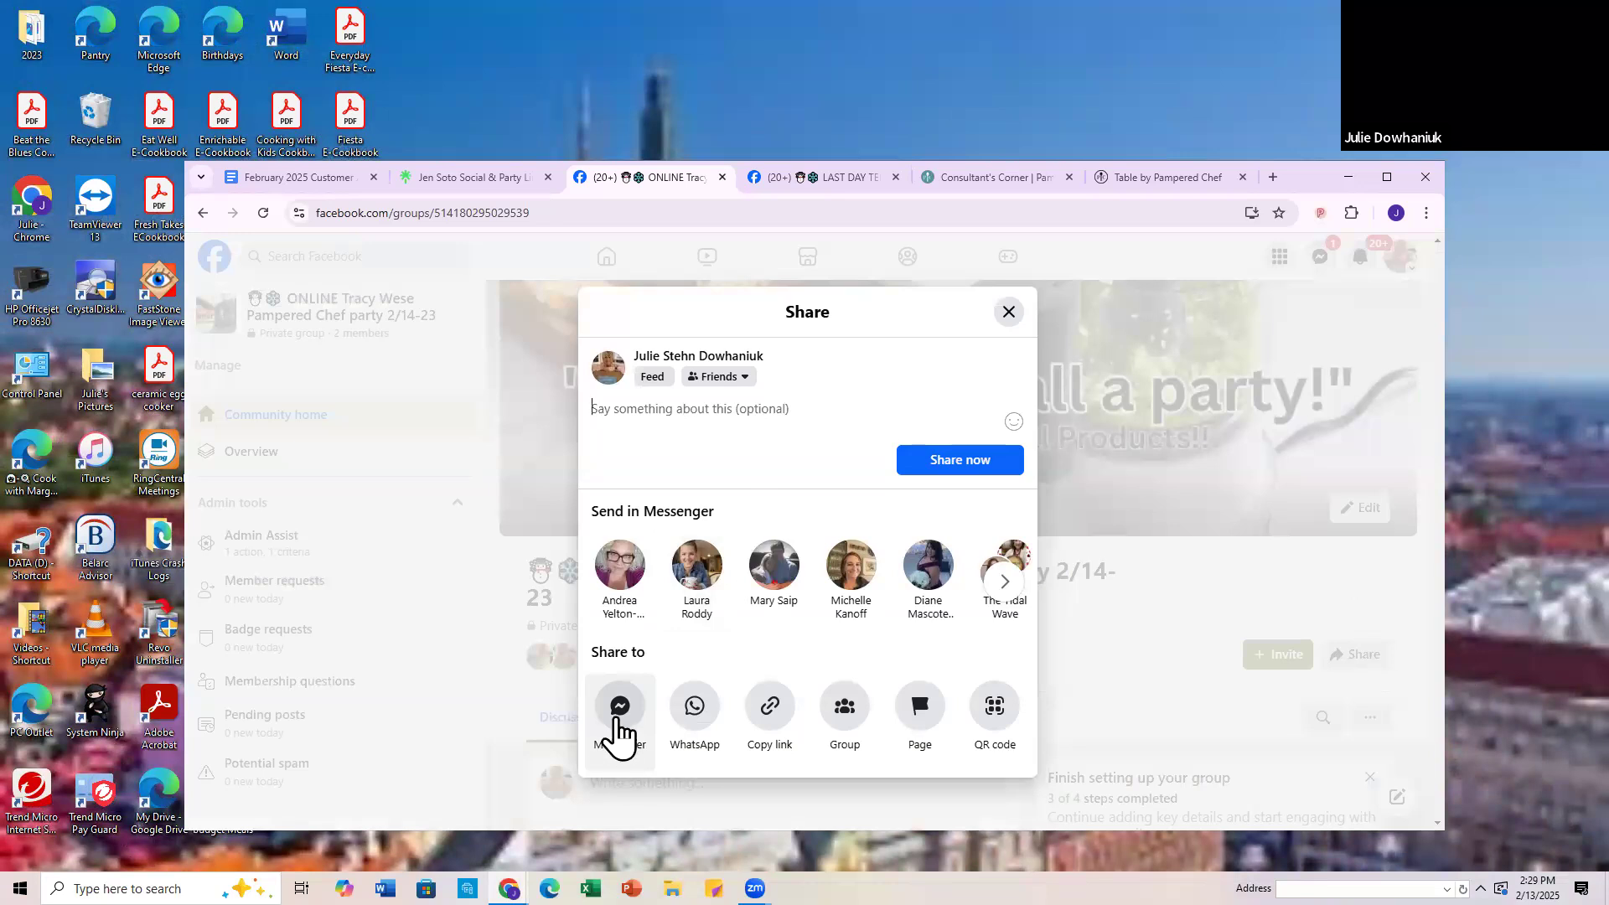
{"action": "left_click", "coordinate": [622, 715]}
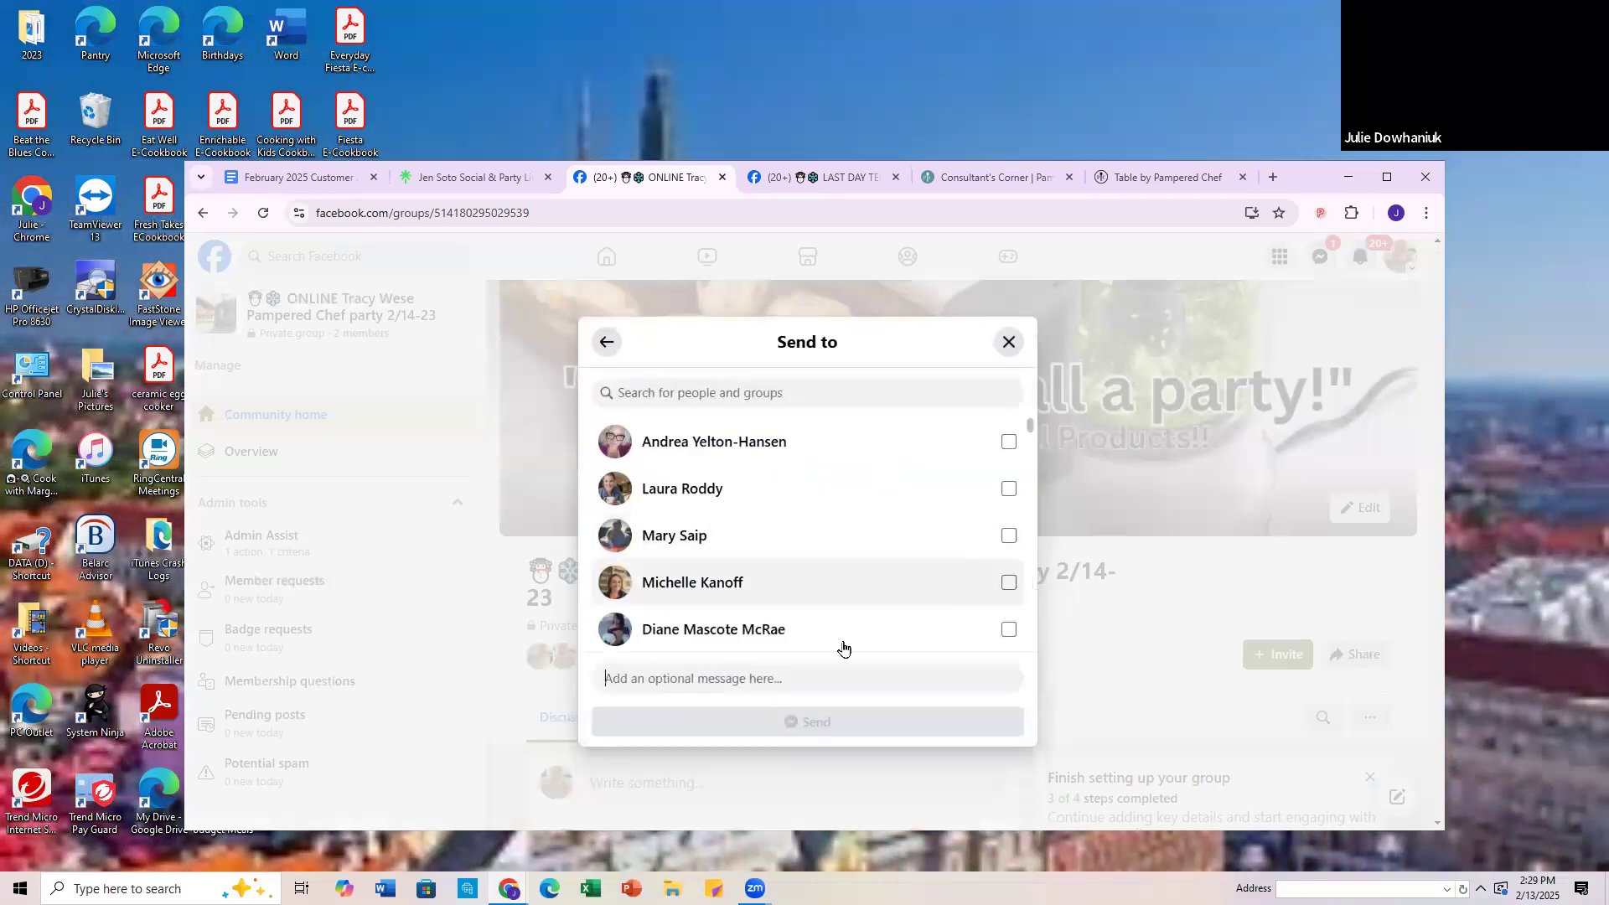
{"action": "left_click", "coordinate": [639, 400]}
{"action": "type", "text": "tracy"}
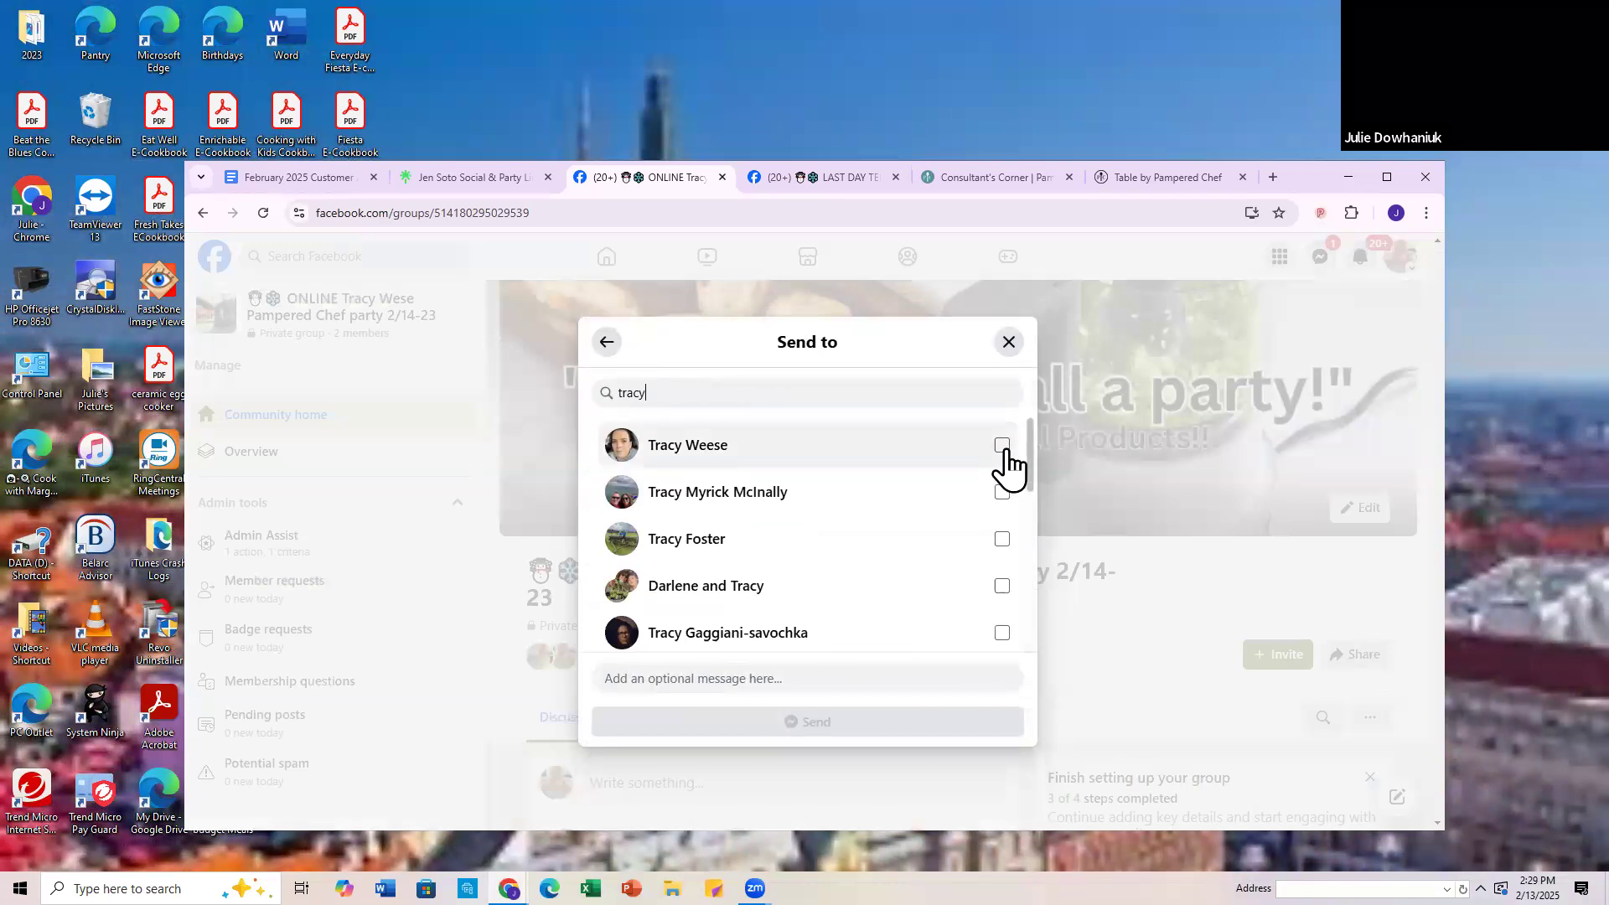
{"action": "left_click", "coordinate": [1003, 447]}
Step: Write the host an excited message about starting her party, asking her to VISIT and JOIN it and give a thumbs up when done
{"action": "left_click", "coordinate": [663, 677]}
{"action": "type", "text": "Tr"}
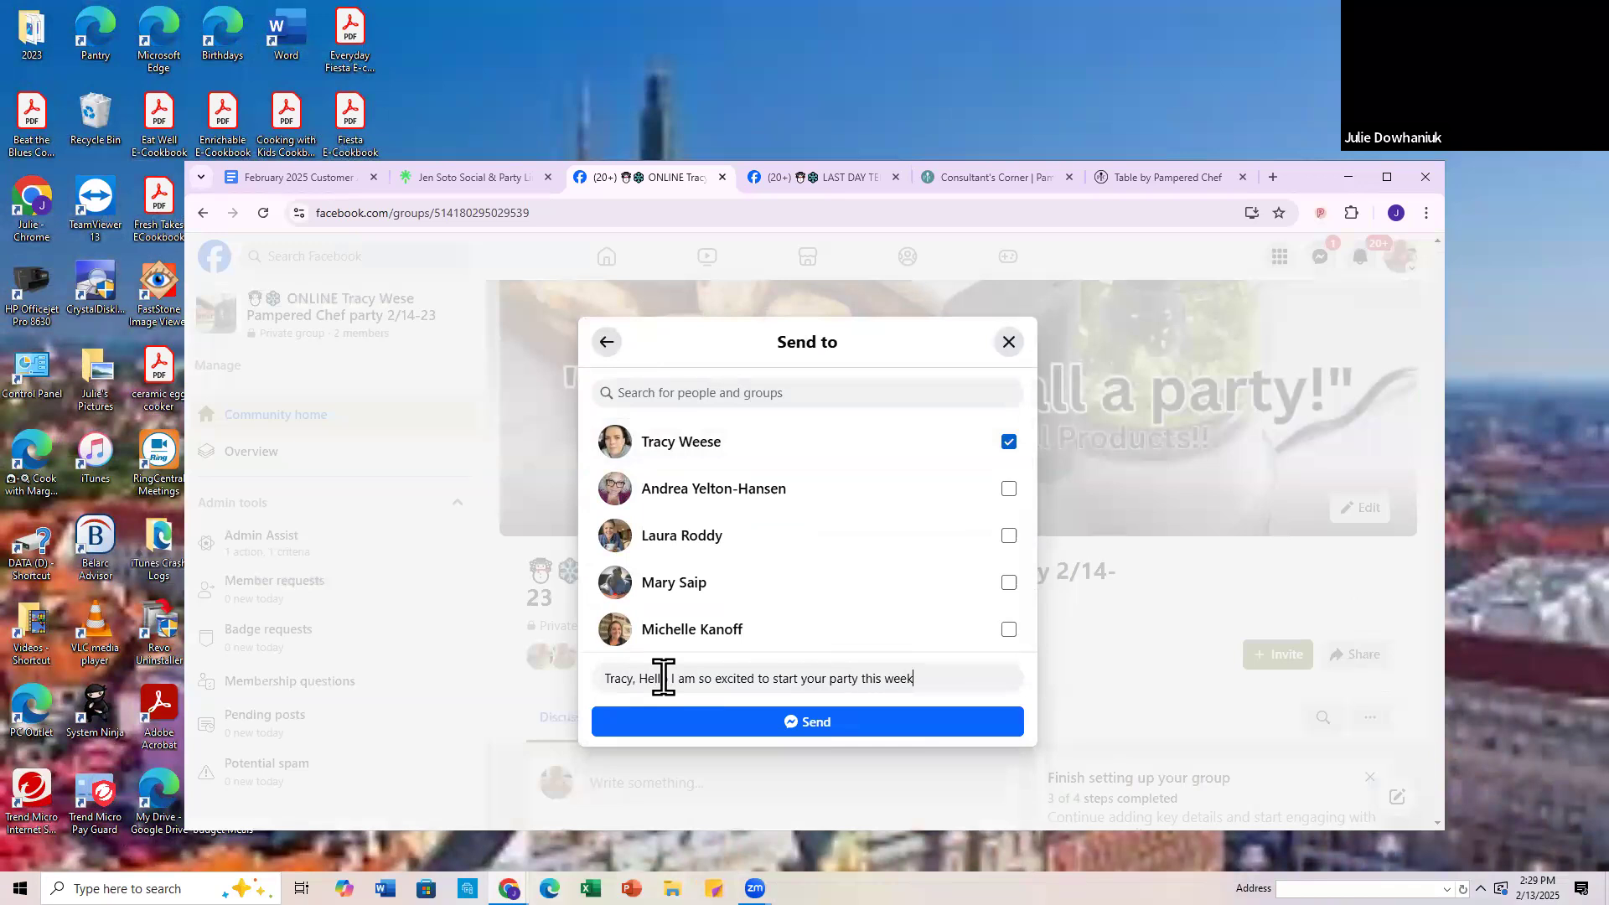
{"action": "type", "text": "going to have so much fun and stock yourkitchen at the same time."}
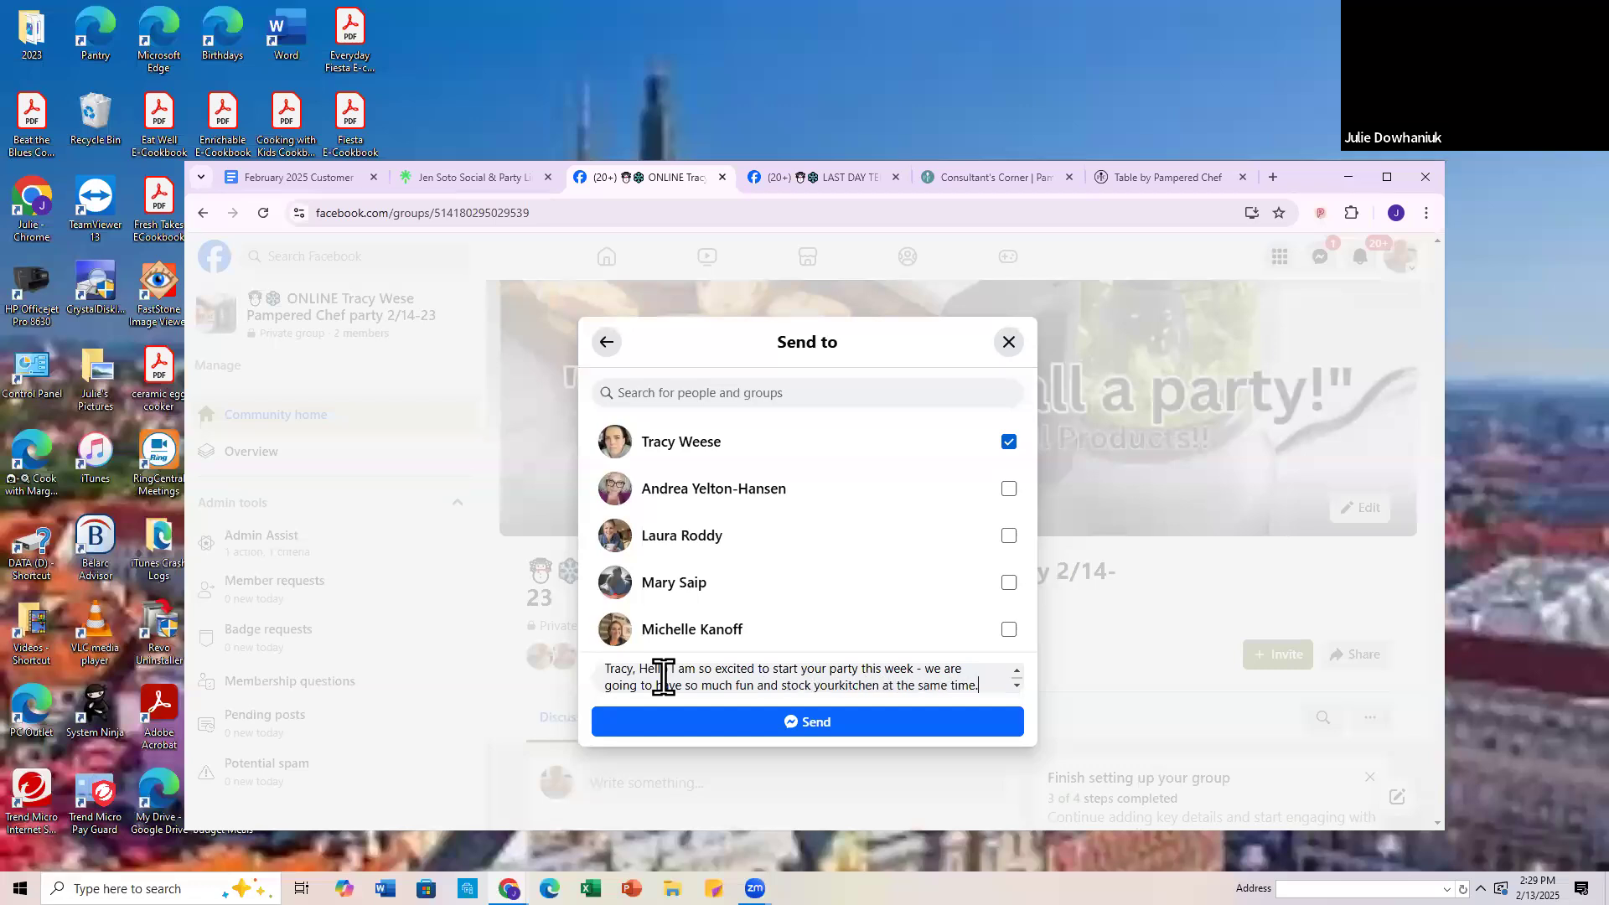
{"action": "type", "text": " Wouldyou please VISIT and"}
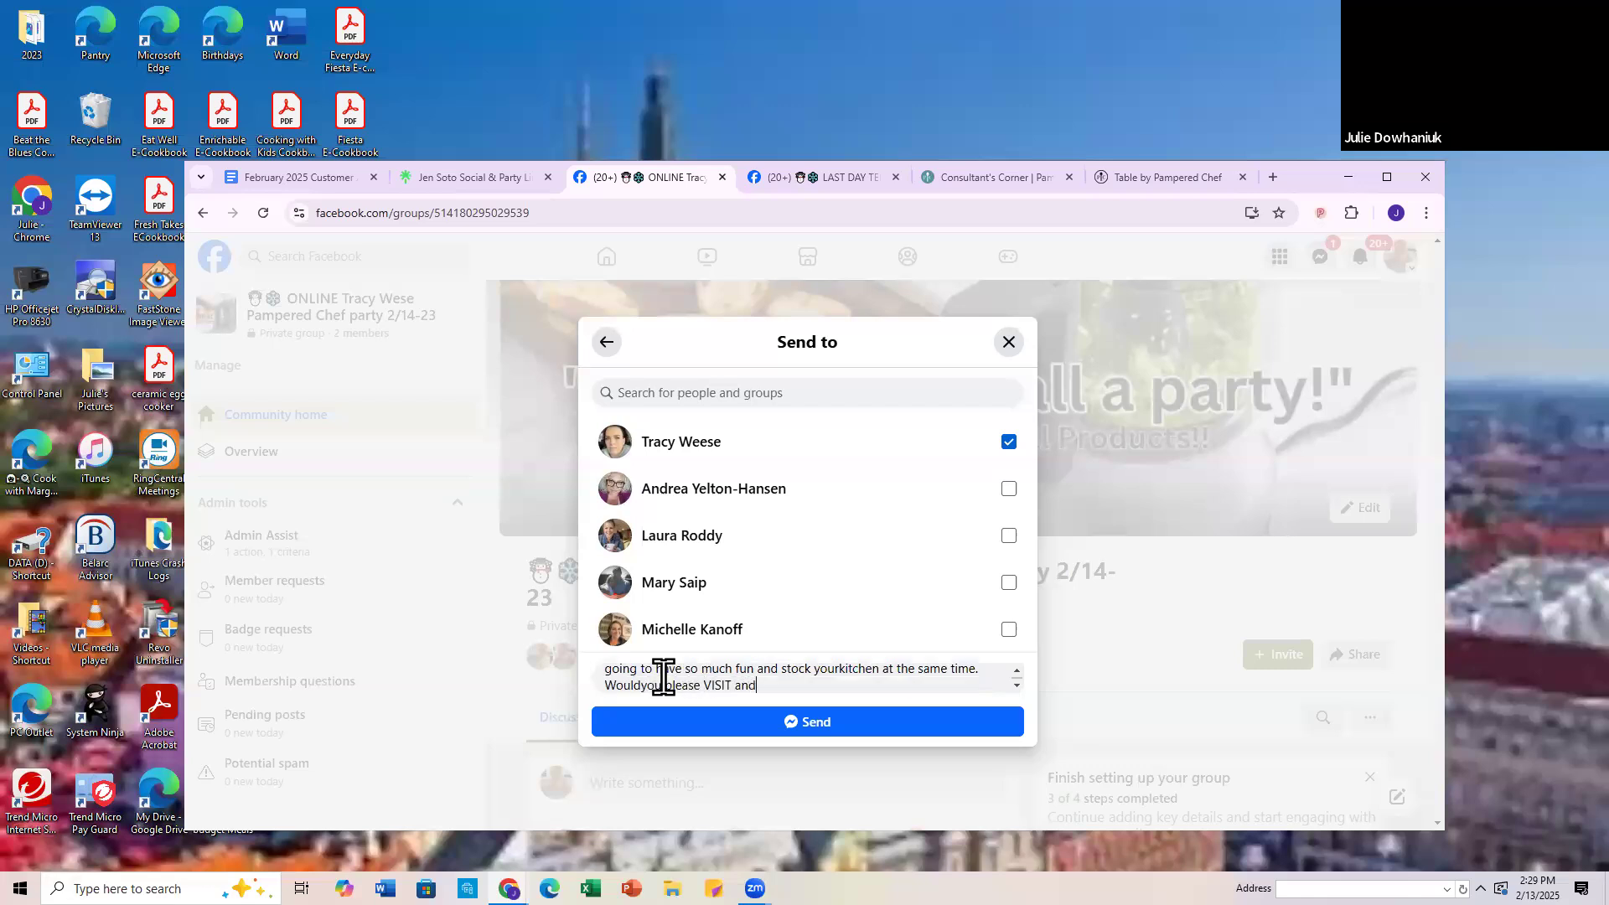
{"action": "type", "text": "the party.  Give me a thumb su"}
{"action": "type", "text": "p when you"}
{"action": "type", "text": " have done this"}
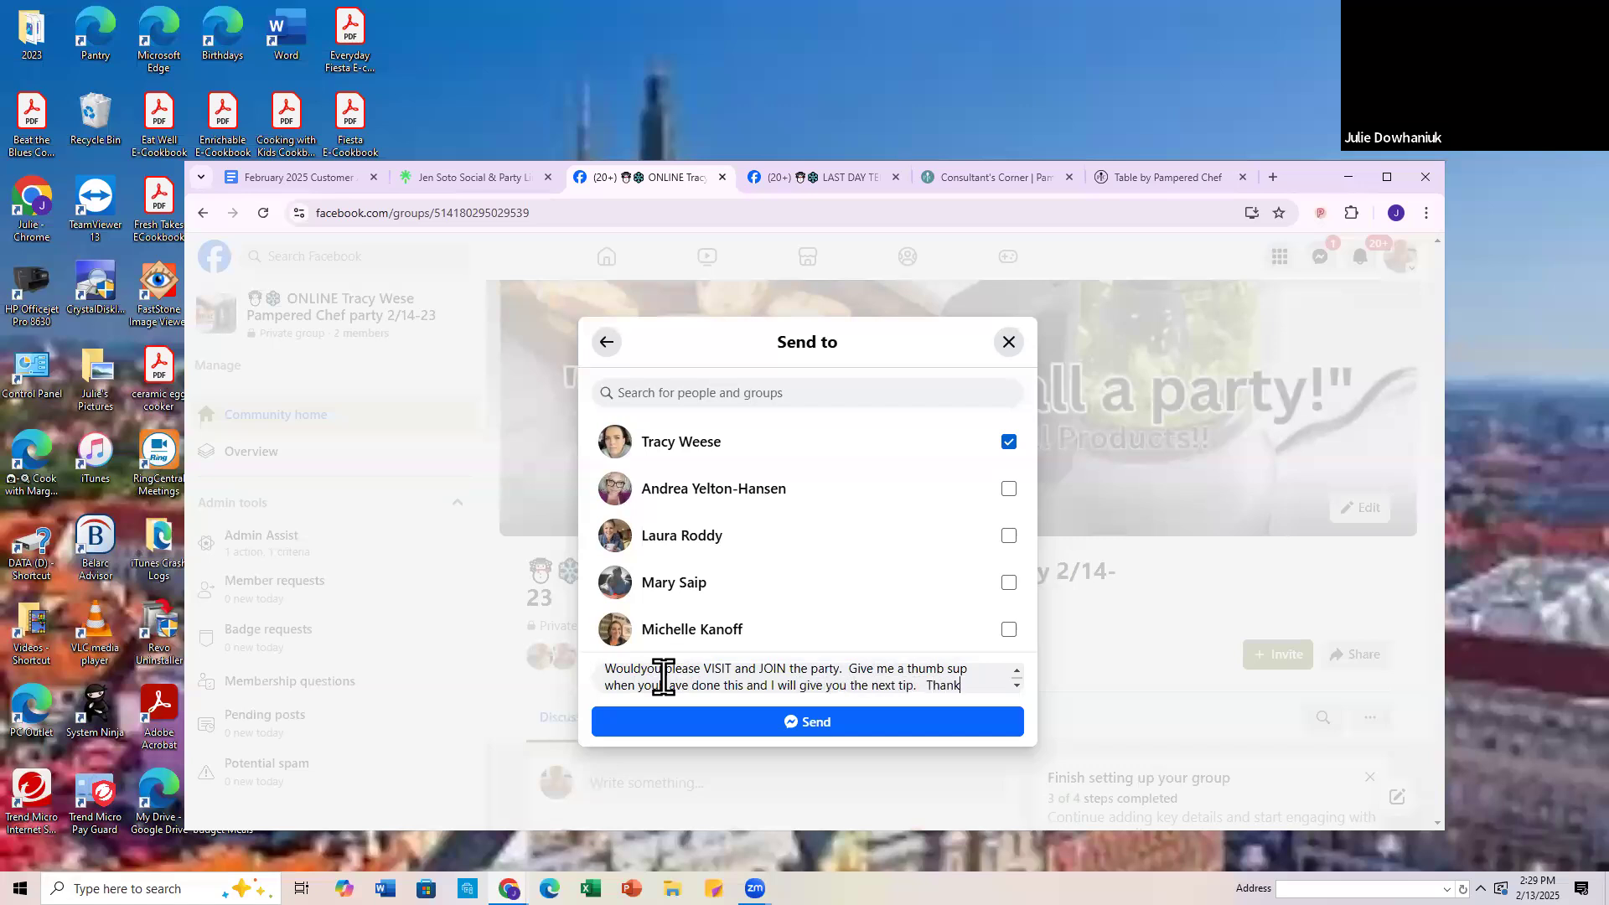
{"action": "type", "text": " you somuch exci"}
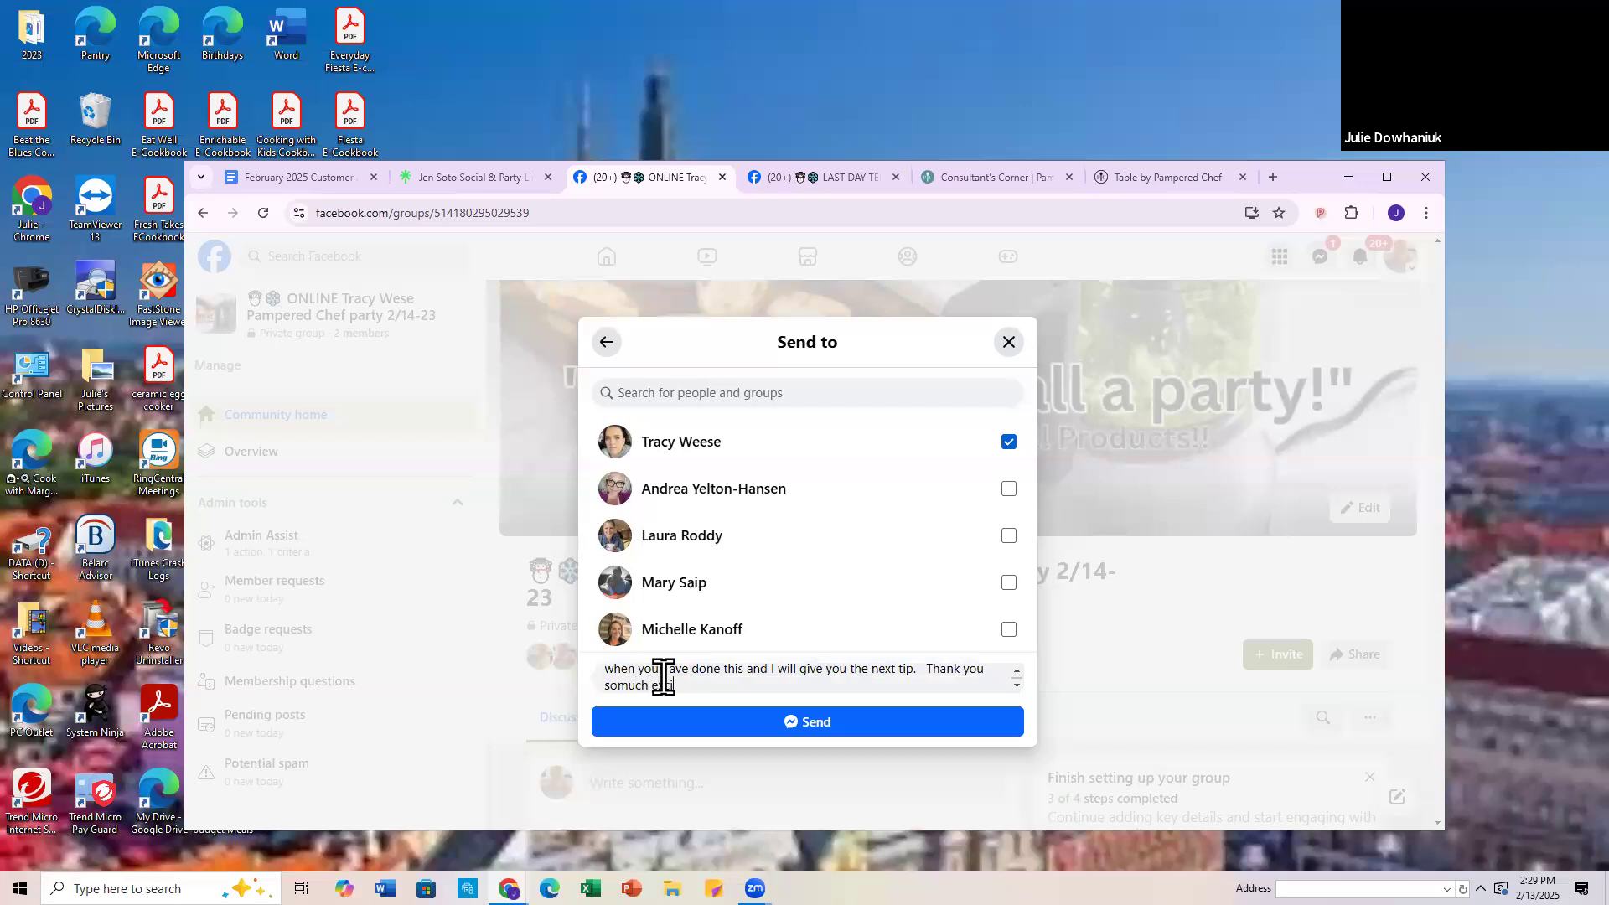
{"action": "type", "text": "rk with you."}
Step: Proofread the message, correcting "Would you", "thumbs up", "you have" and "so much", and send it to the host
{"action": "scroll", "coordinate": [685, 676], "scroll_direction": "up", "scroll_amount": 1}
{"action": "scroll", "coordinate": [685, 676], "scroll_direction": "up", "scroll_amount": 5}
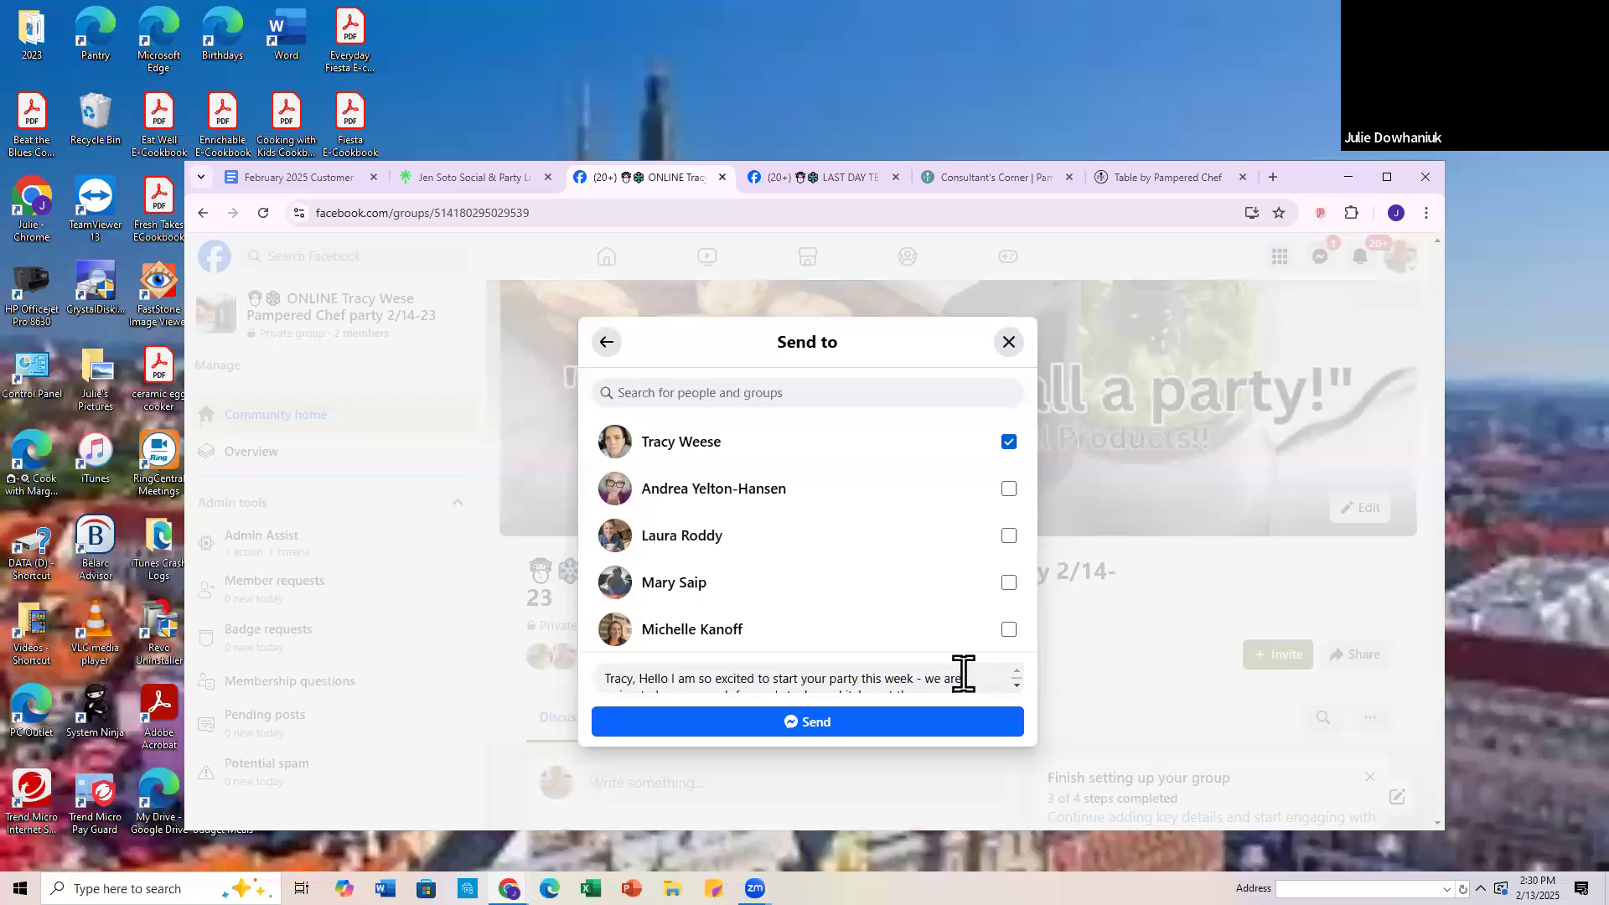
{"action": "left_click", "coordinate": [1018, 686]}
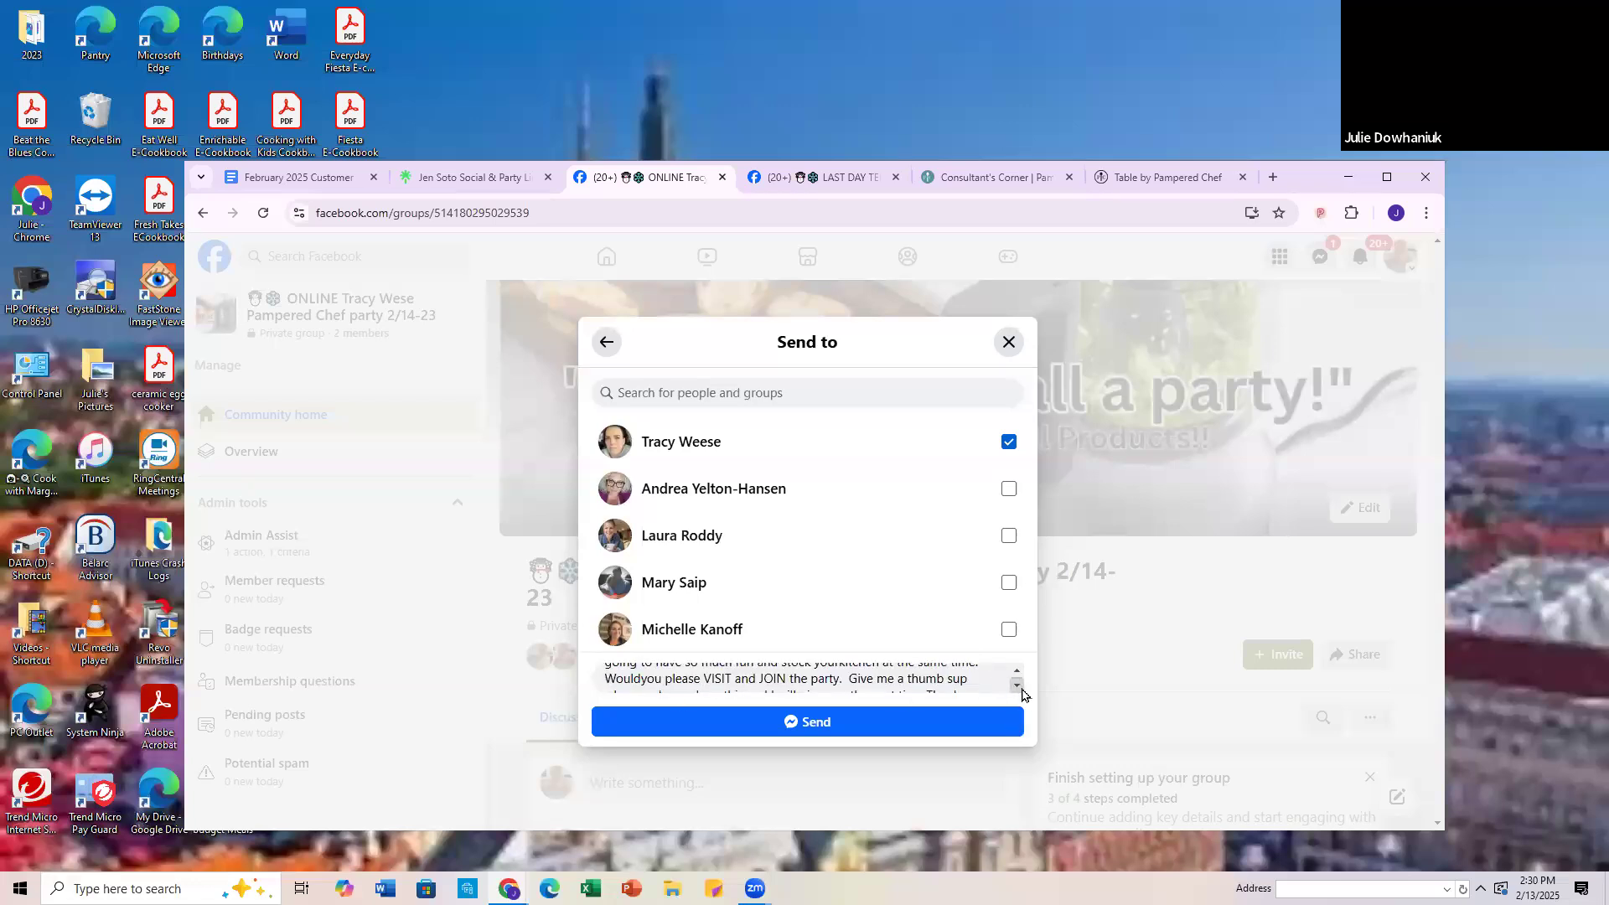
{"action": "mouse_move", "coordinate": [641, 679]}
{"action": "left_mouse_down"}
{"action": "mouse_move", "coordinate": [652, 694]}
{"action": "mouse_move", "coordinate": [646, 673]}
{"action": "left_mouse_up"}
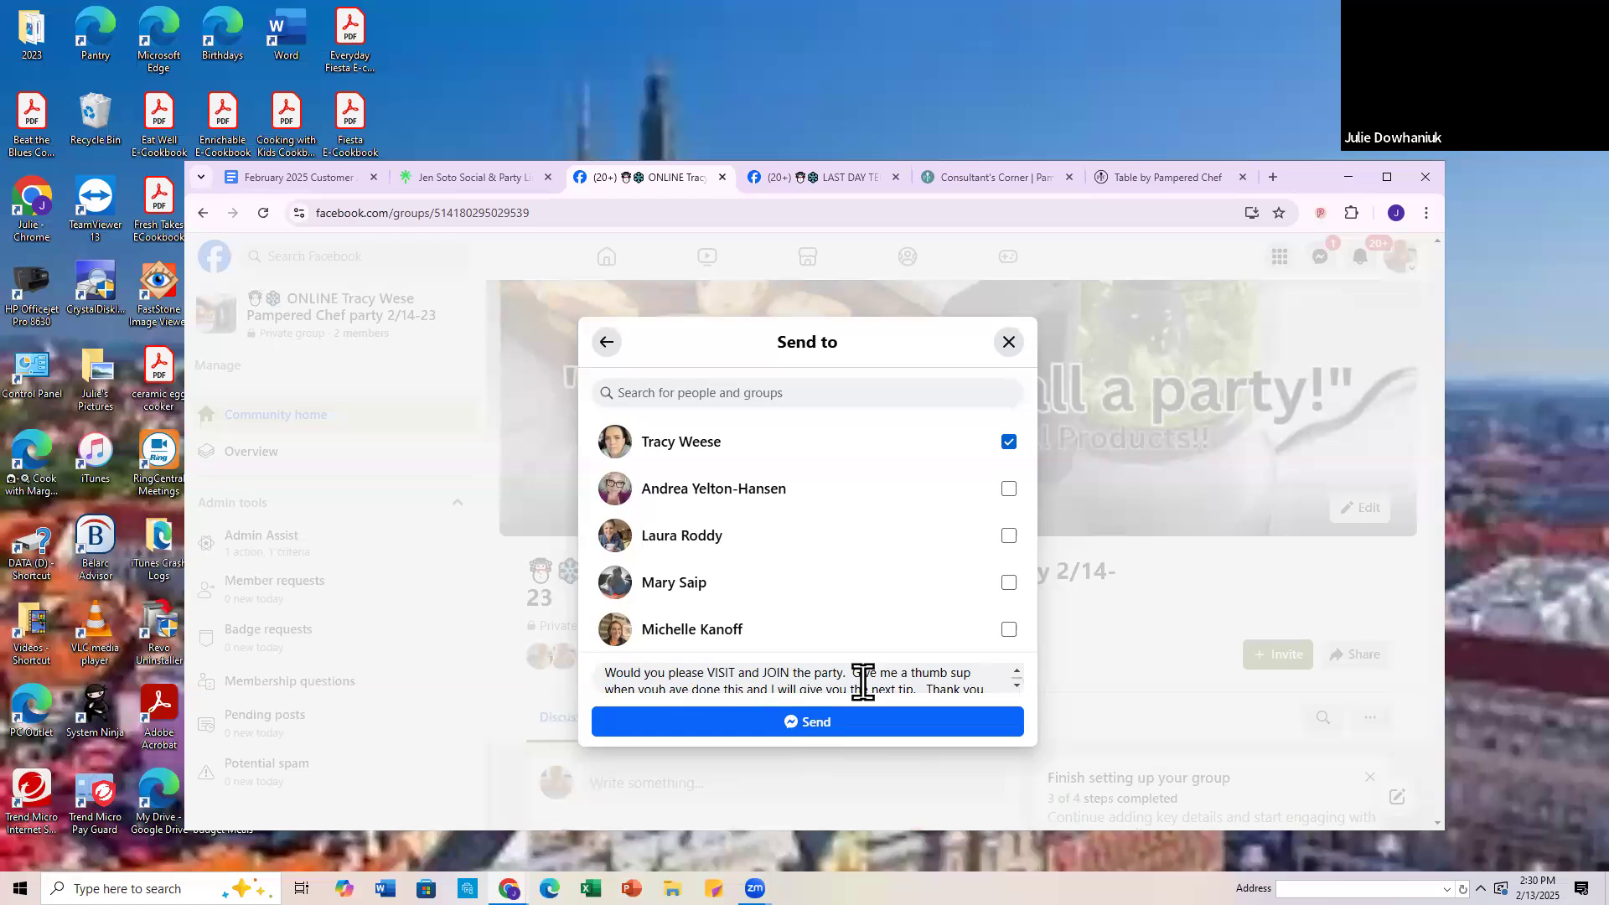
{"action": "left_click", "coordinate": [947, 676]}
{"action": "left_click_drag", "start_coordinate": [659, 688], "coordinate": [666, 688]}
{"action": "type", "text": "h"}
{"action": "key", "text": "Delete"}
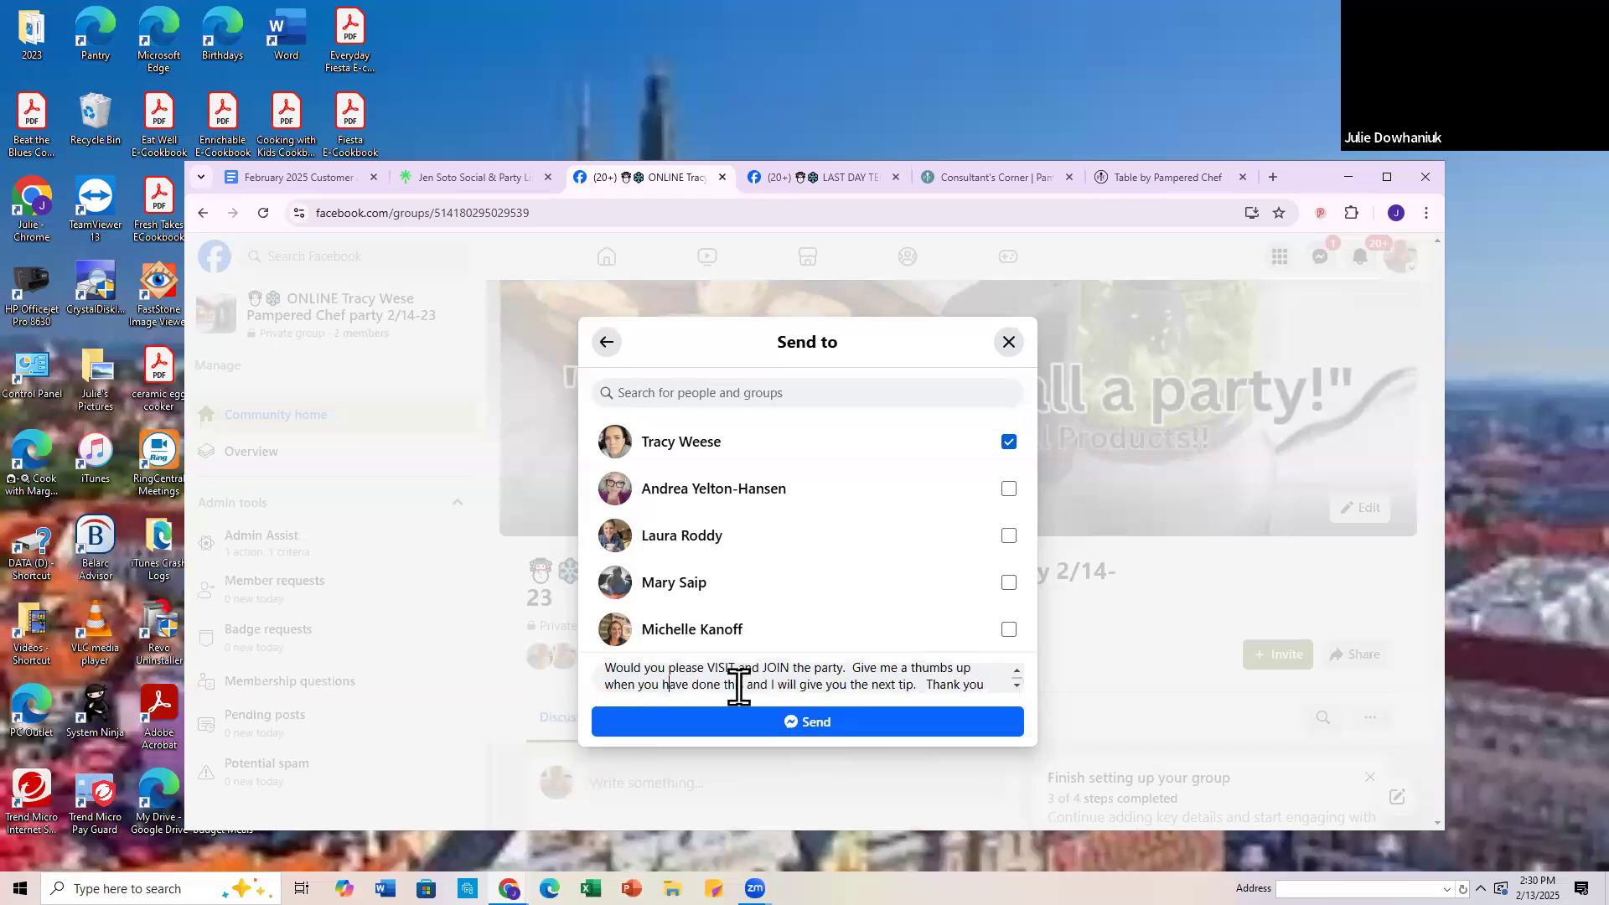
{"action": "left_click", "coordinate": [1016, 685]}
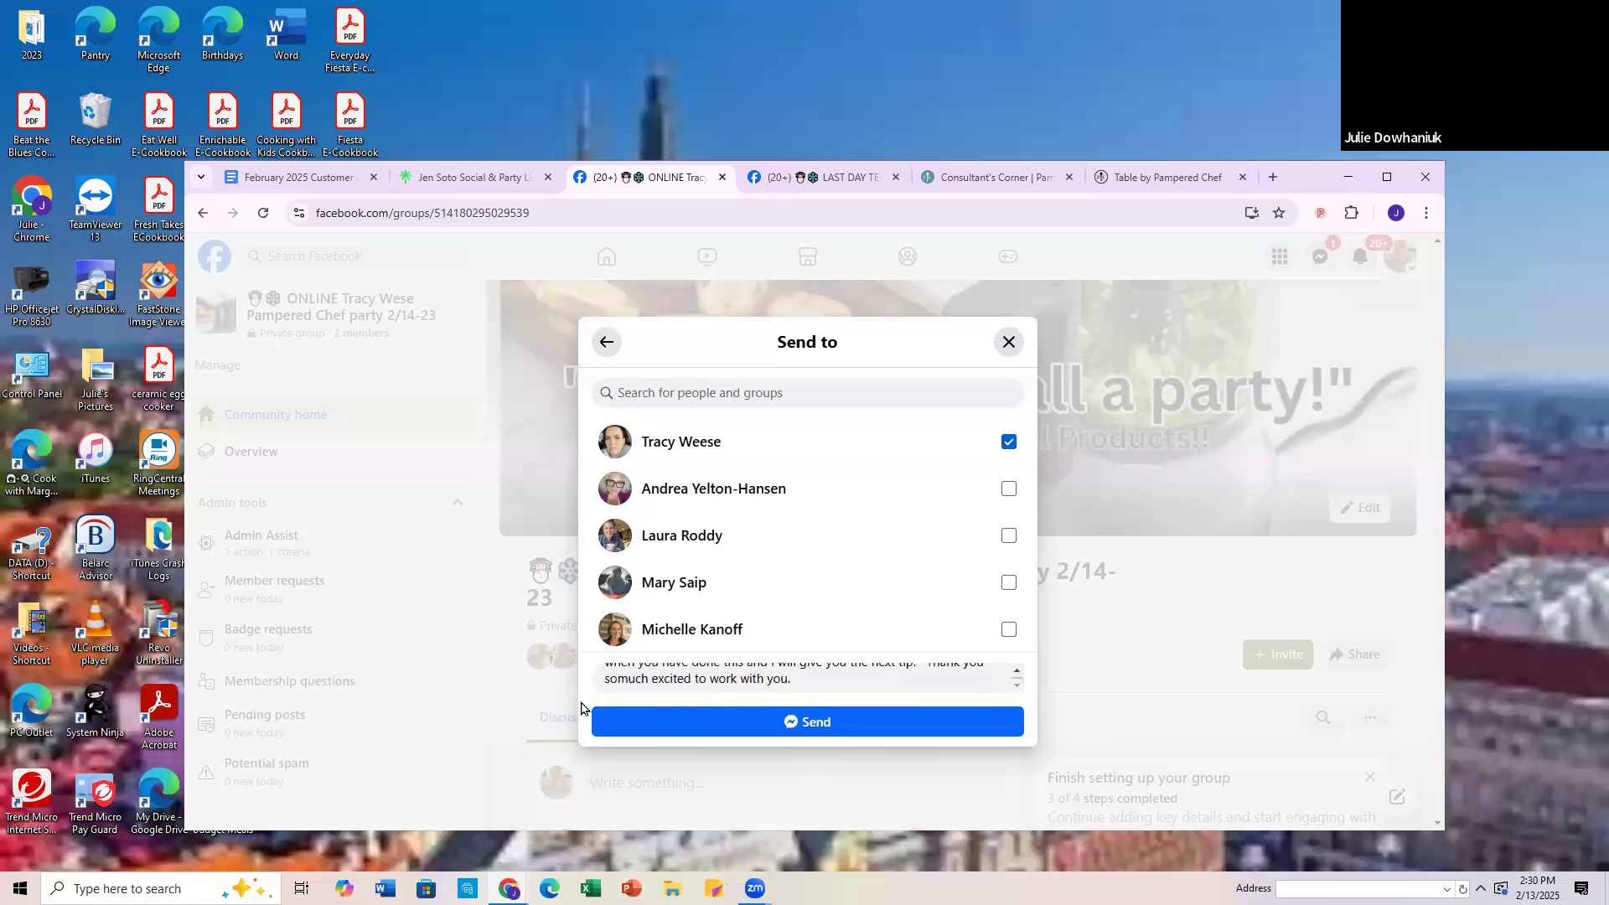
{"action": "left_click", "coordinate": [618, 680]}
{"action": "left_click", "coordinate": [792, 722]}
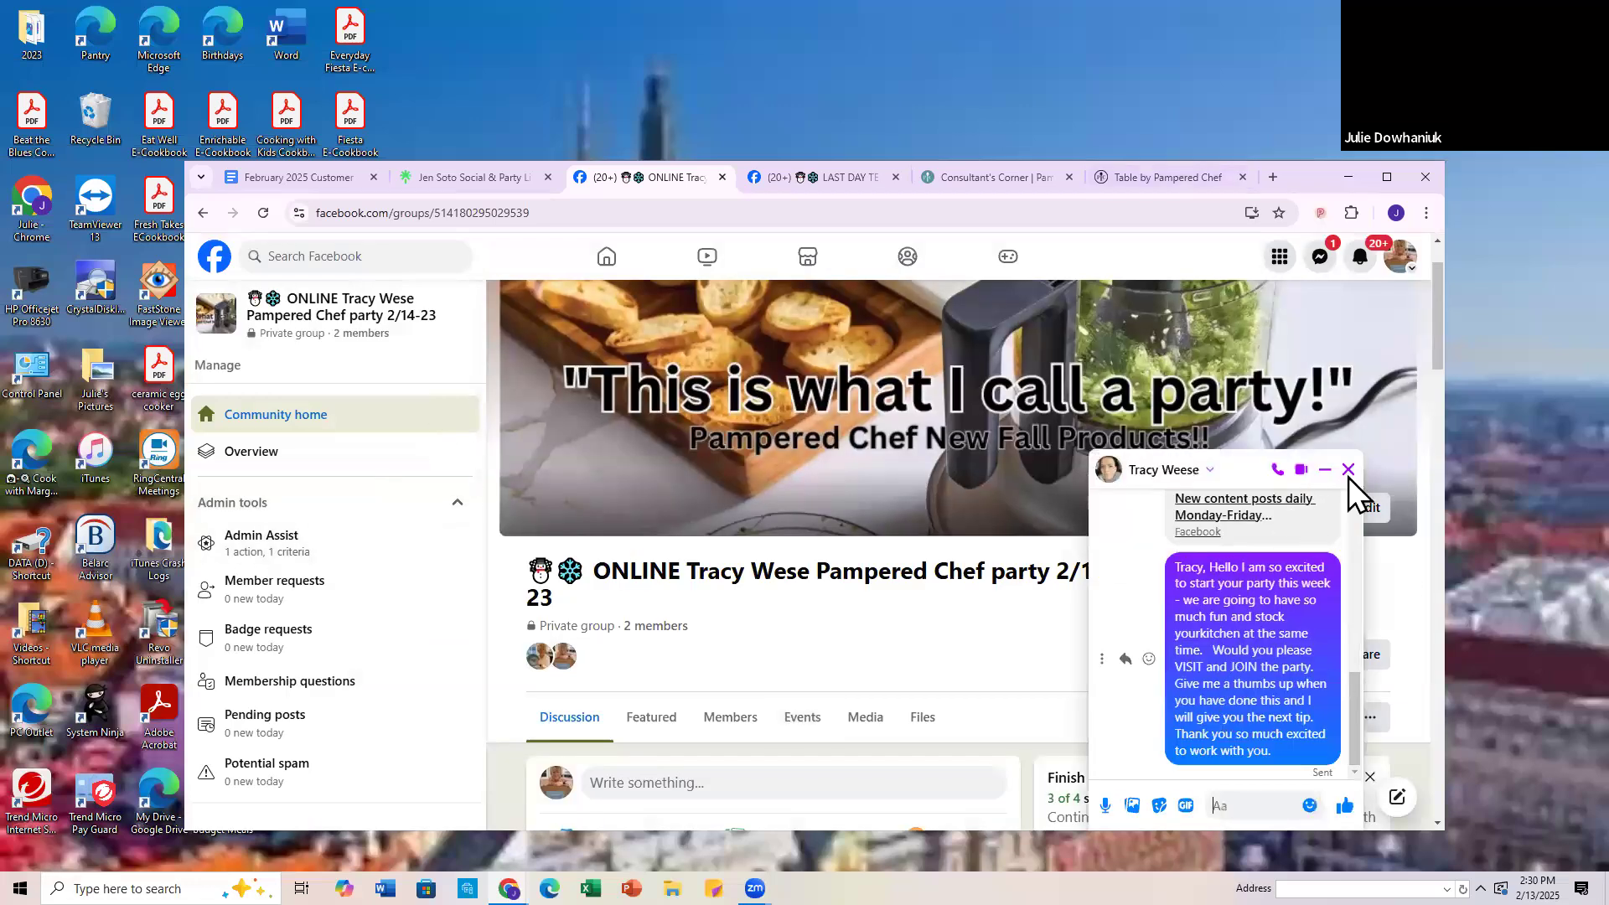
Step: Review the group link and message sent in the host's chat, then close the chat
{"action": "scroll", "coordinate": [1269, 669], "scroll_direction": "up", "scroll_amount": 5}
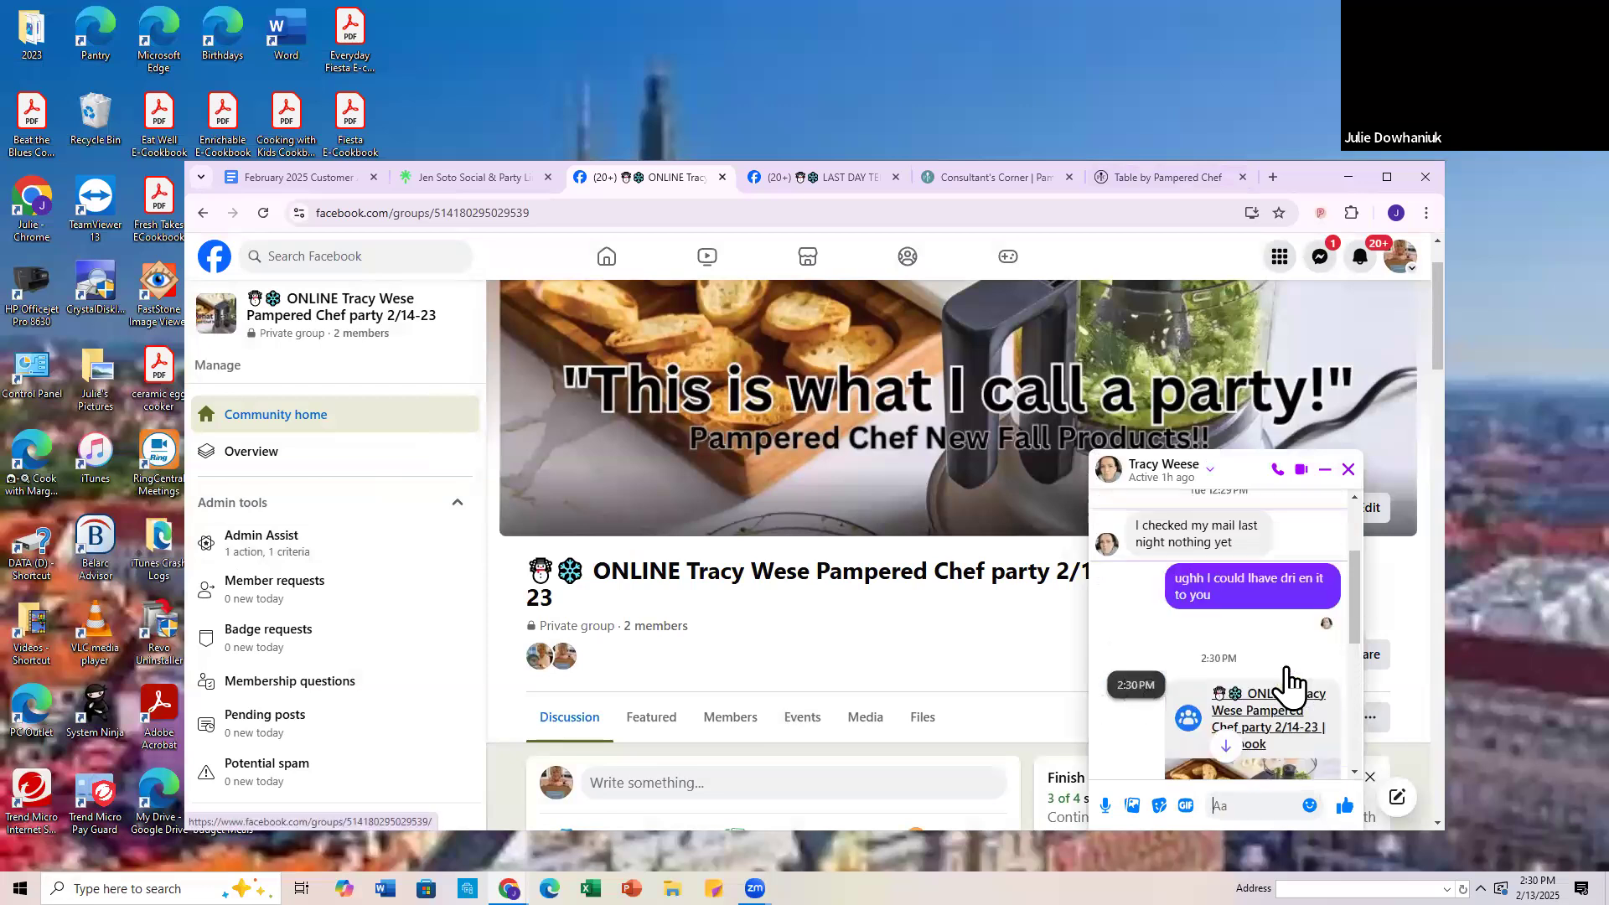
{"action": "scroll", "coordinate": [1287, 673], "scroll_direction": "down", "scroll_amount": 3}
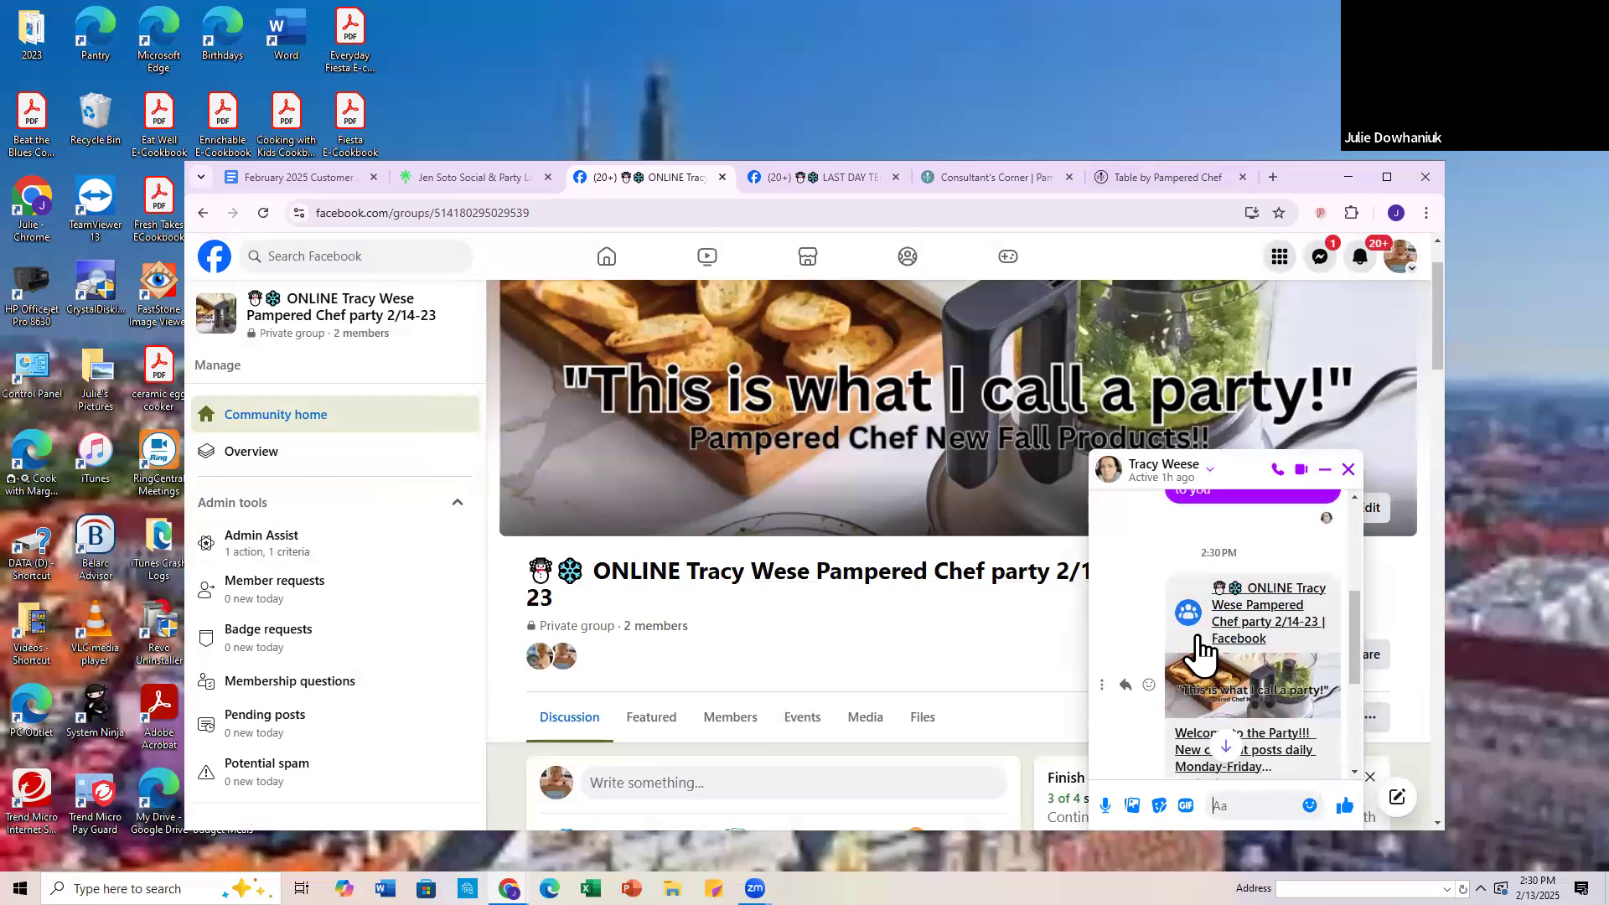
{"action": "scroll", "coordinate": [1274, 621], "scroll_direction": "down", "scroll_amount": 3}
{"action": "scroll", "coordinate": [1272, 619], "scroll_direction": "up", "scroll_amount": 1}
{"action": "scroll", "coordinate": [1270, 617], "scroll_direction": "down", "scroll_amount": 1}
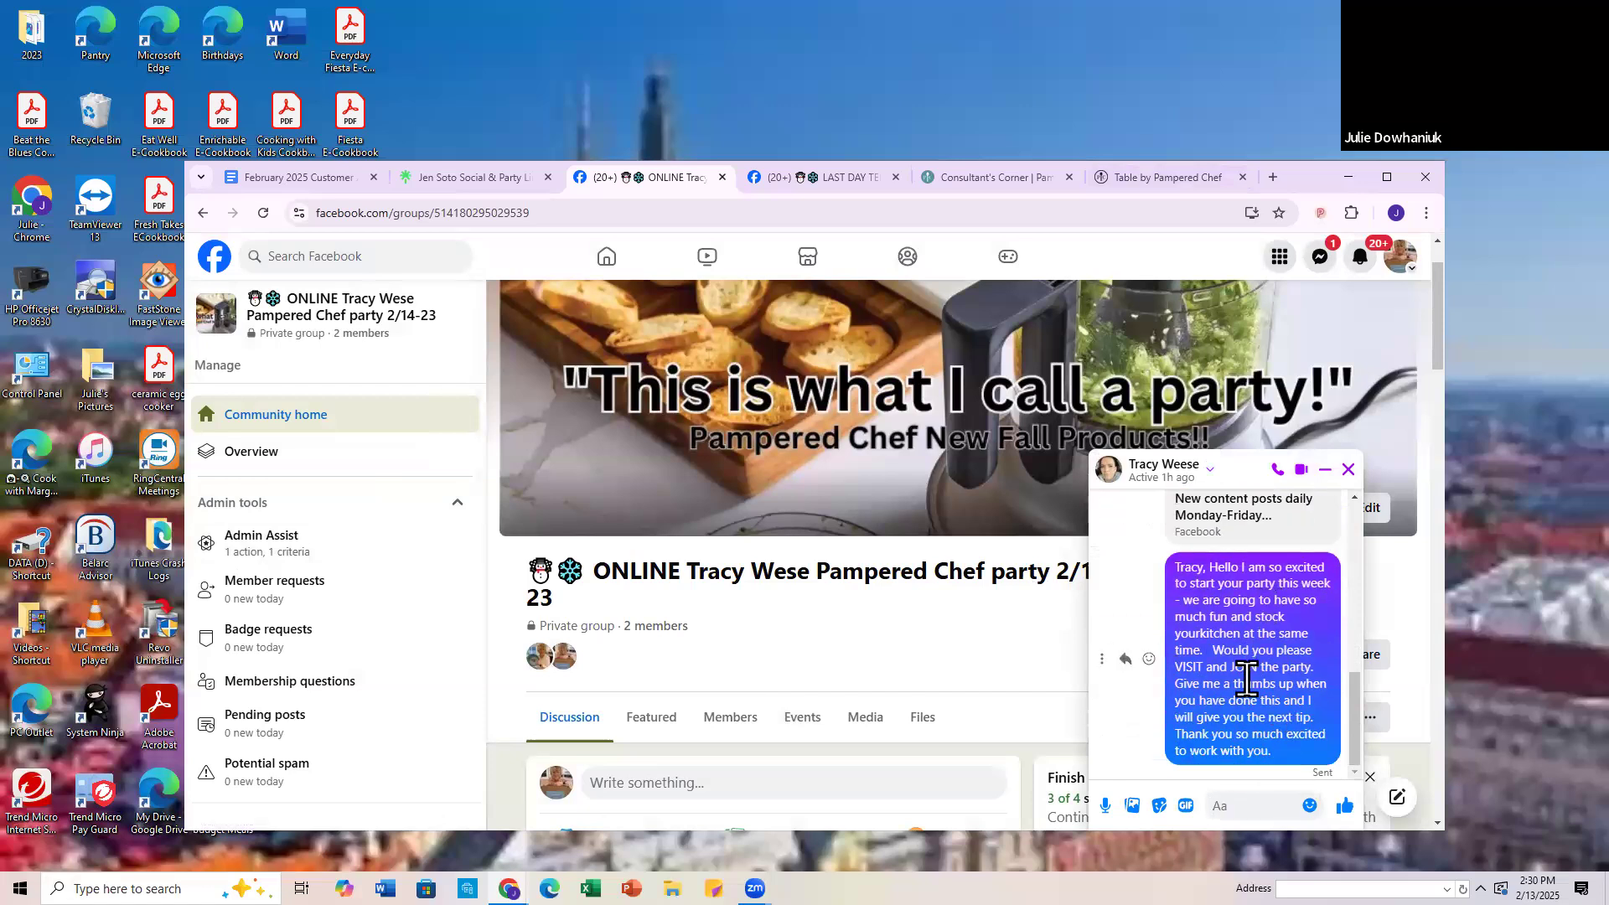
{"action": "scroll", "coordinate": [1244, 682], "scroll_direction": "up", "scroll_amount": 3}
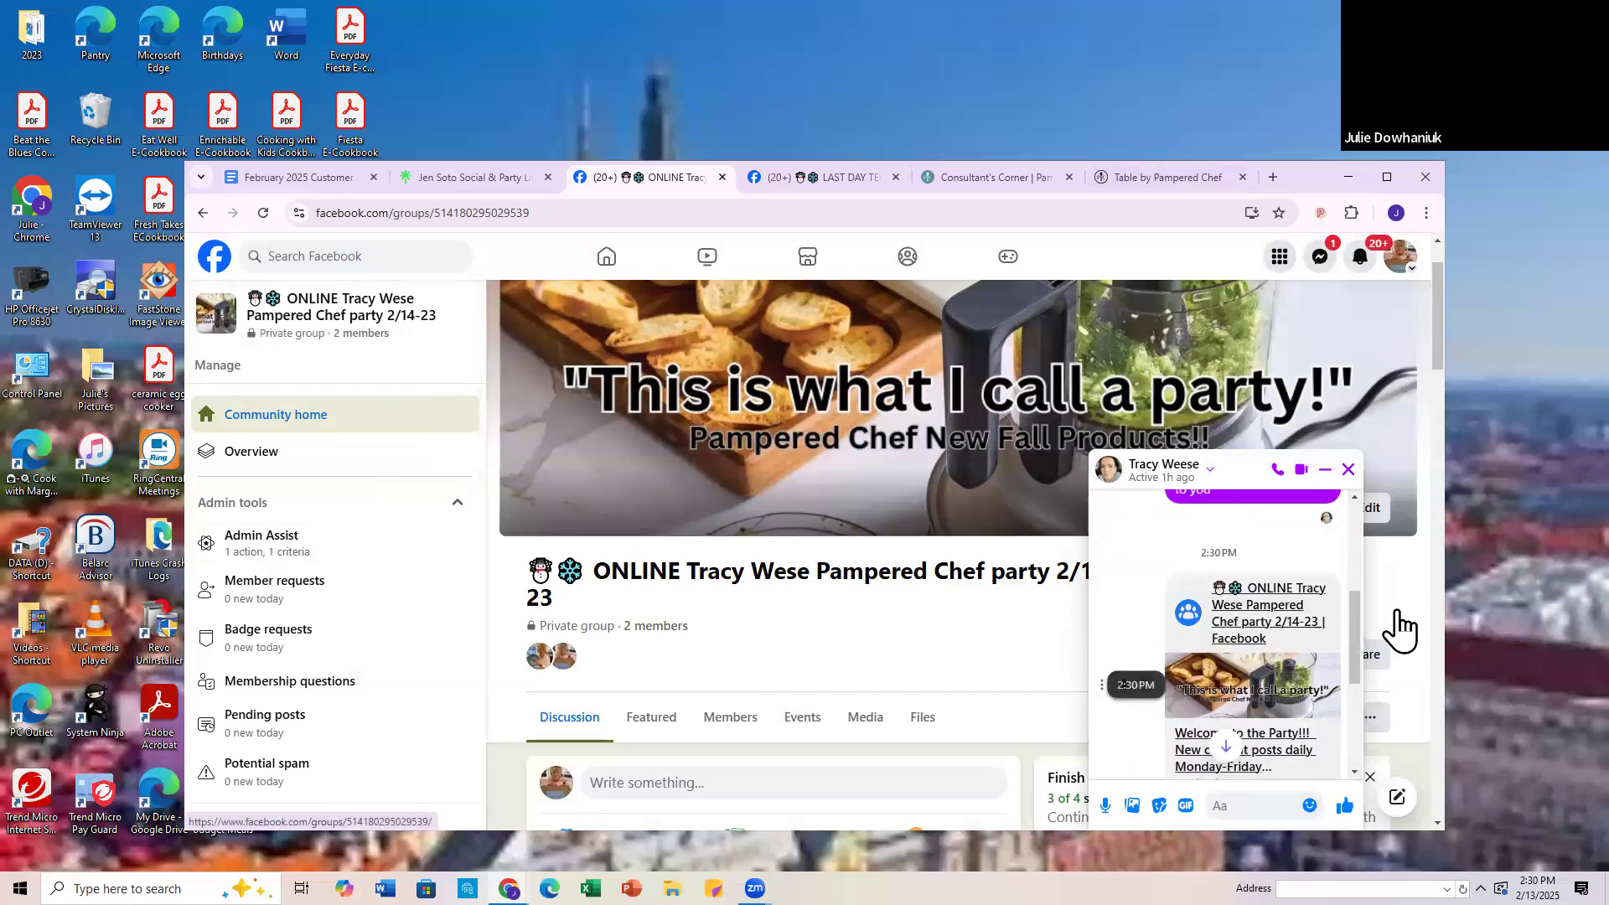
{"action": "left_click", "coordinate": [1347, 470]}
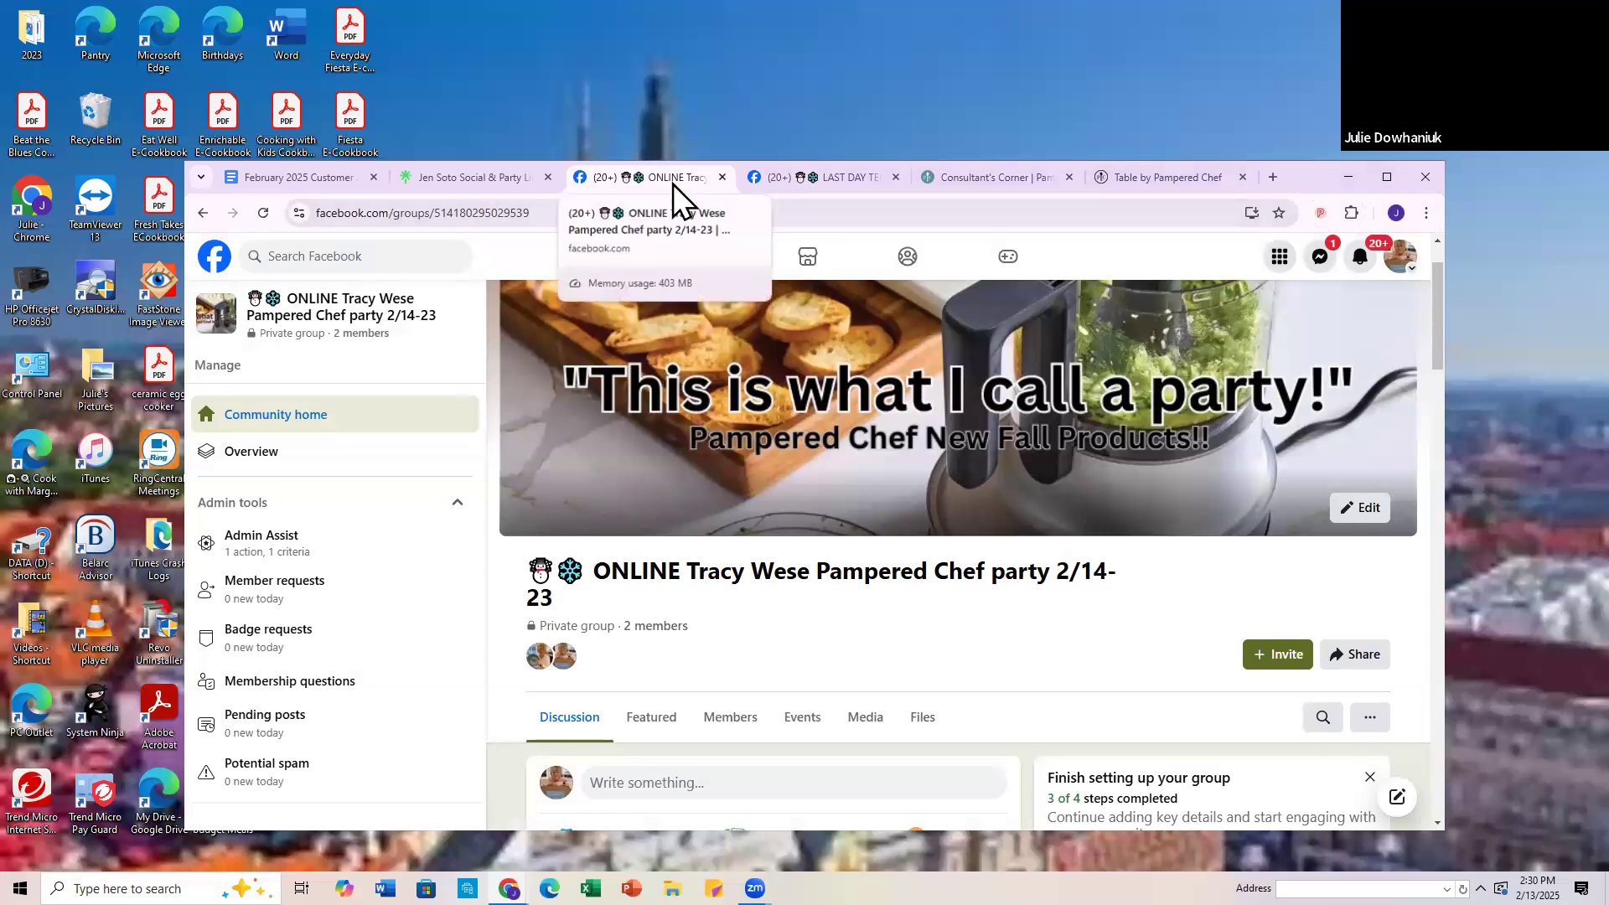
Step: Switch to the host's Table by Pampered Chef party page and copy its invitation link
{"action": "left_click", "coordinate": [831, 182]}
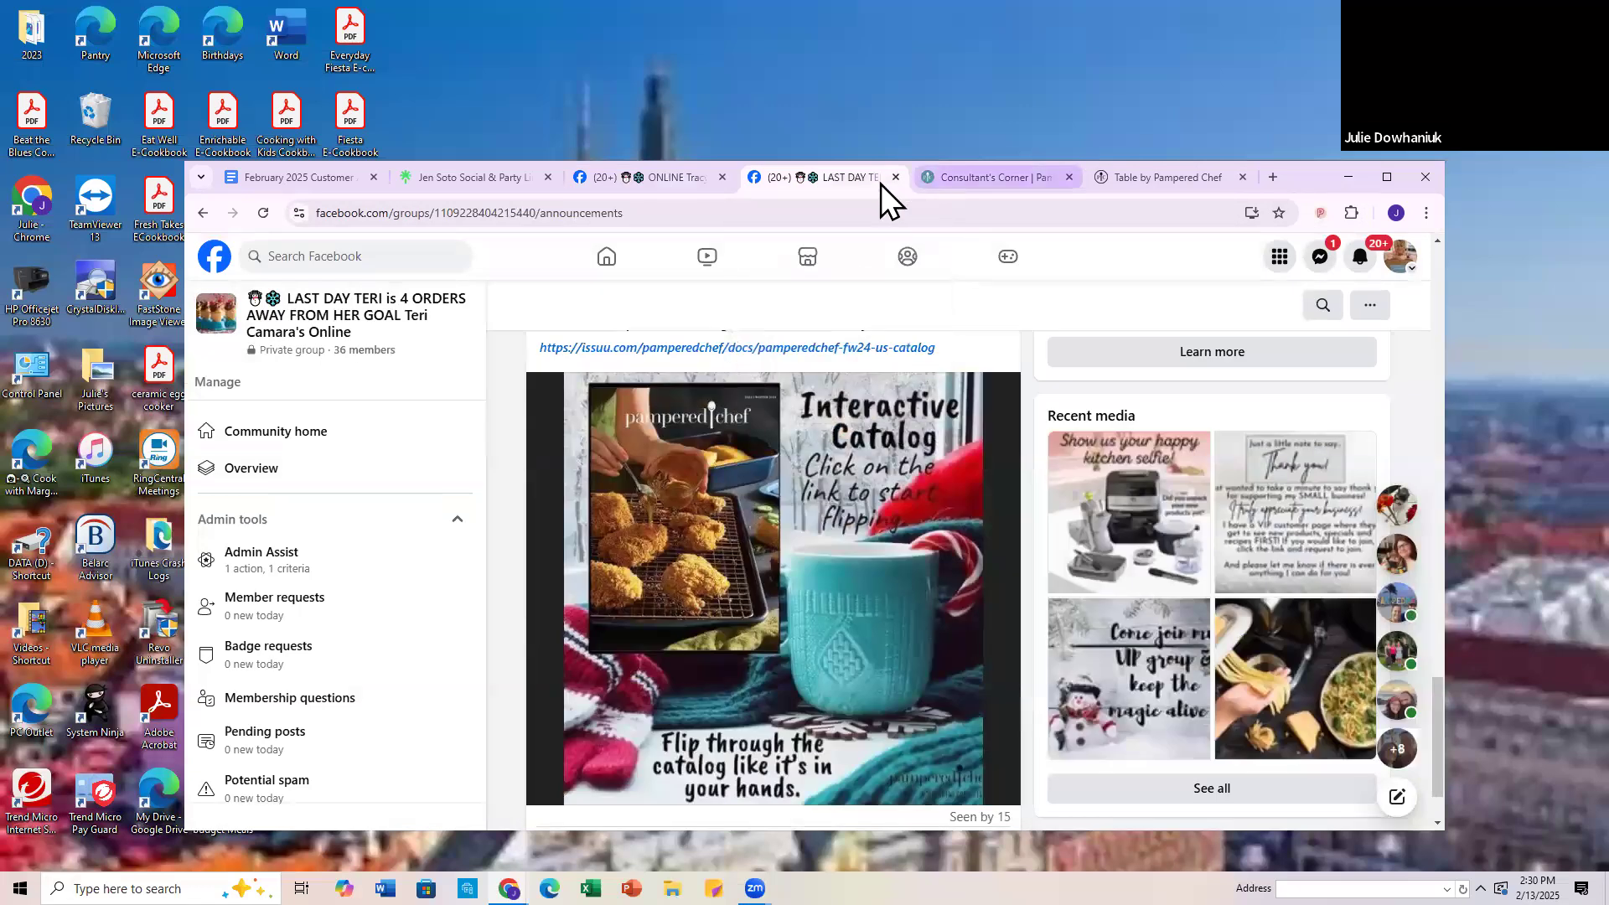
{"action": "left_click", "coordinate": [990, 180]}
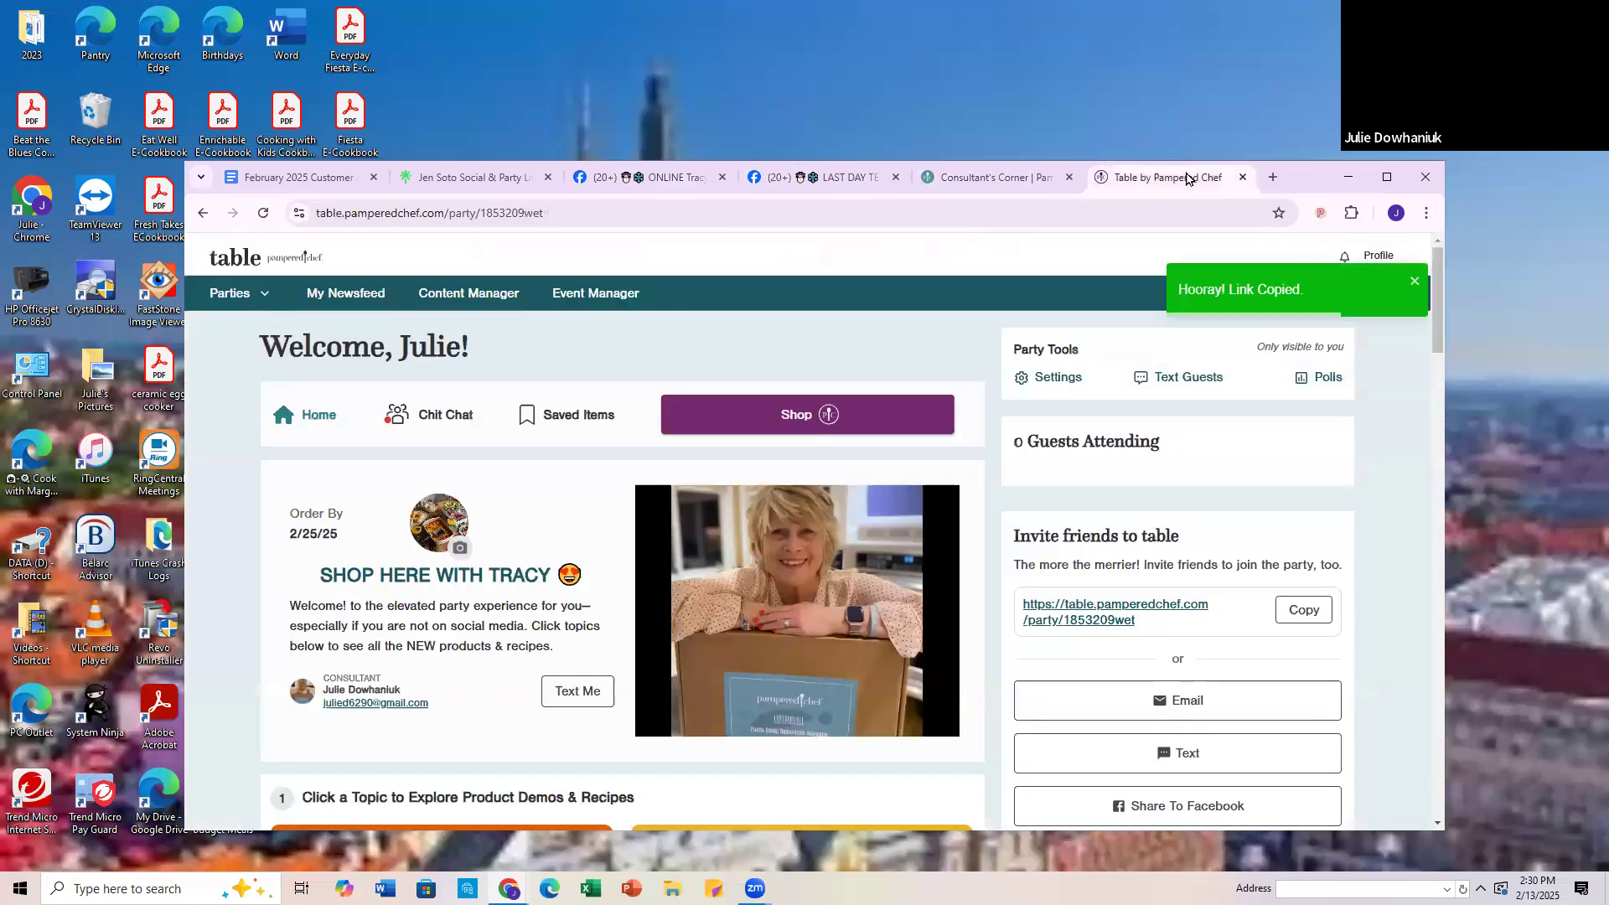
{"action": "left_click", "coordinate": [1188, 178]}
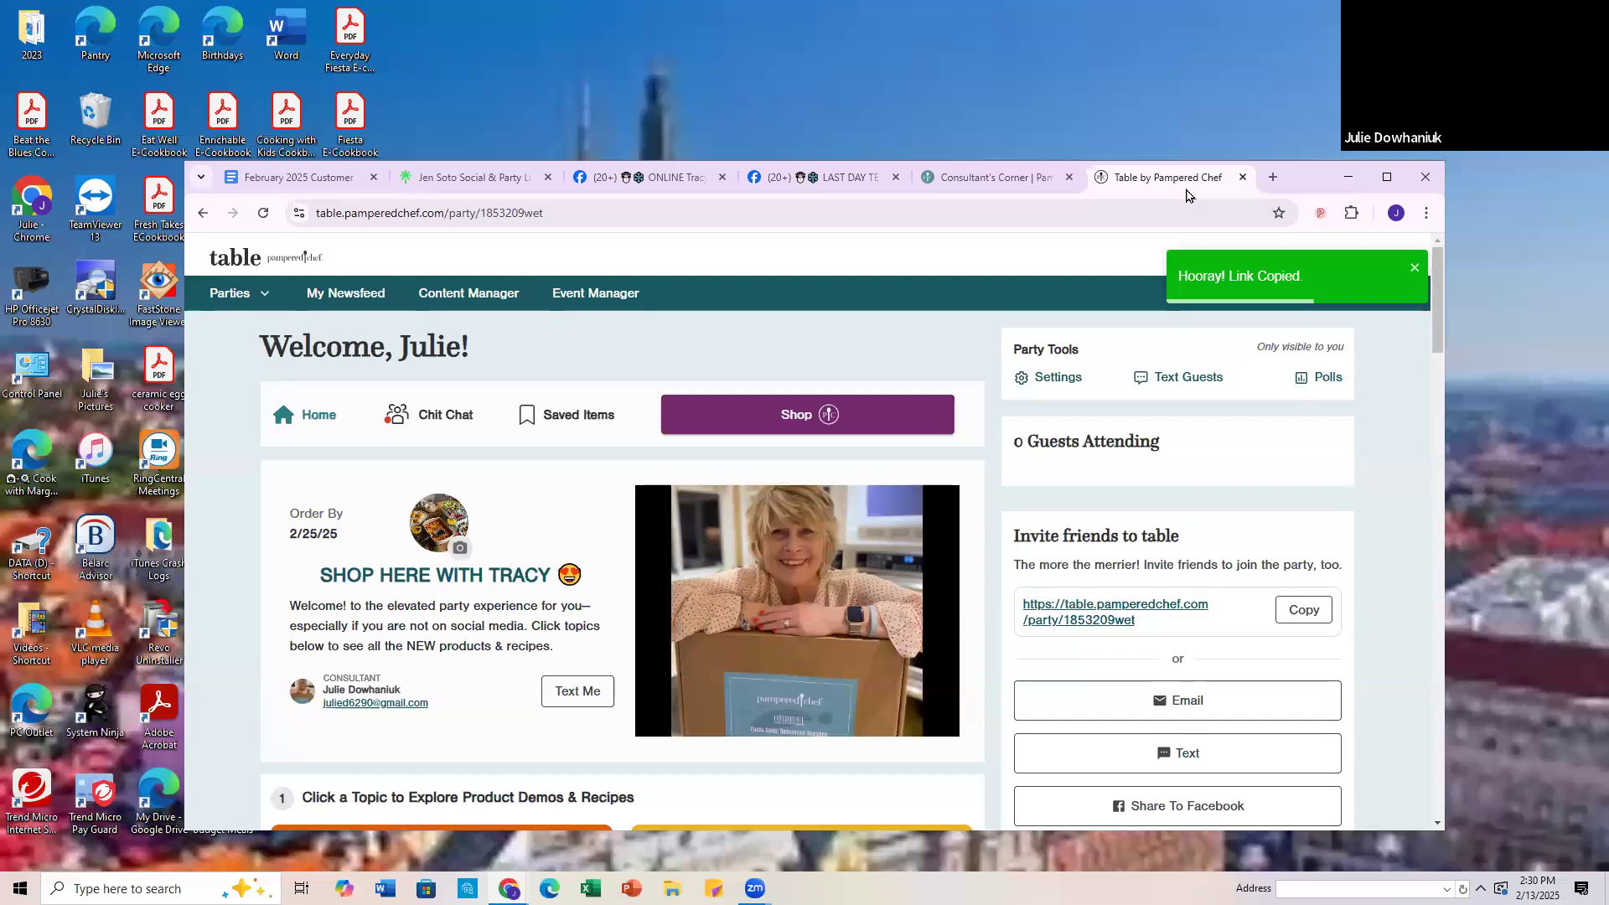
{"action": "left_click", "coordinate": [994, 176]}
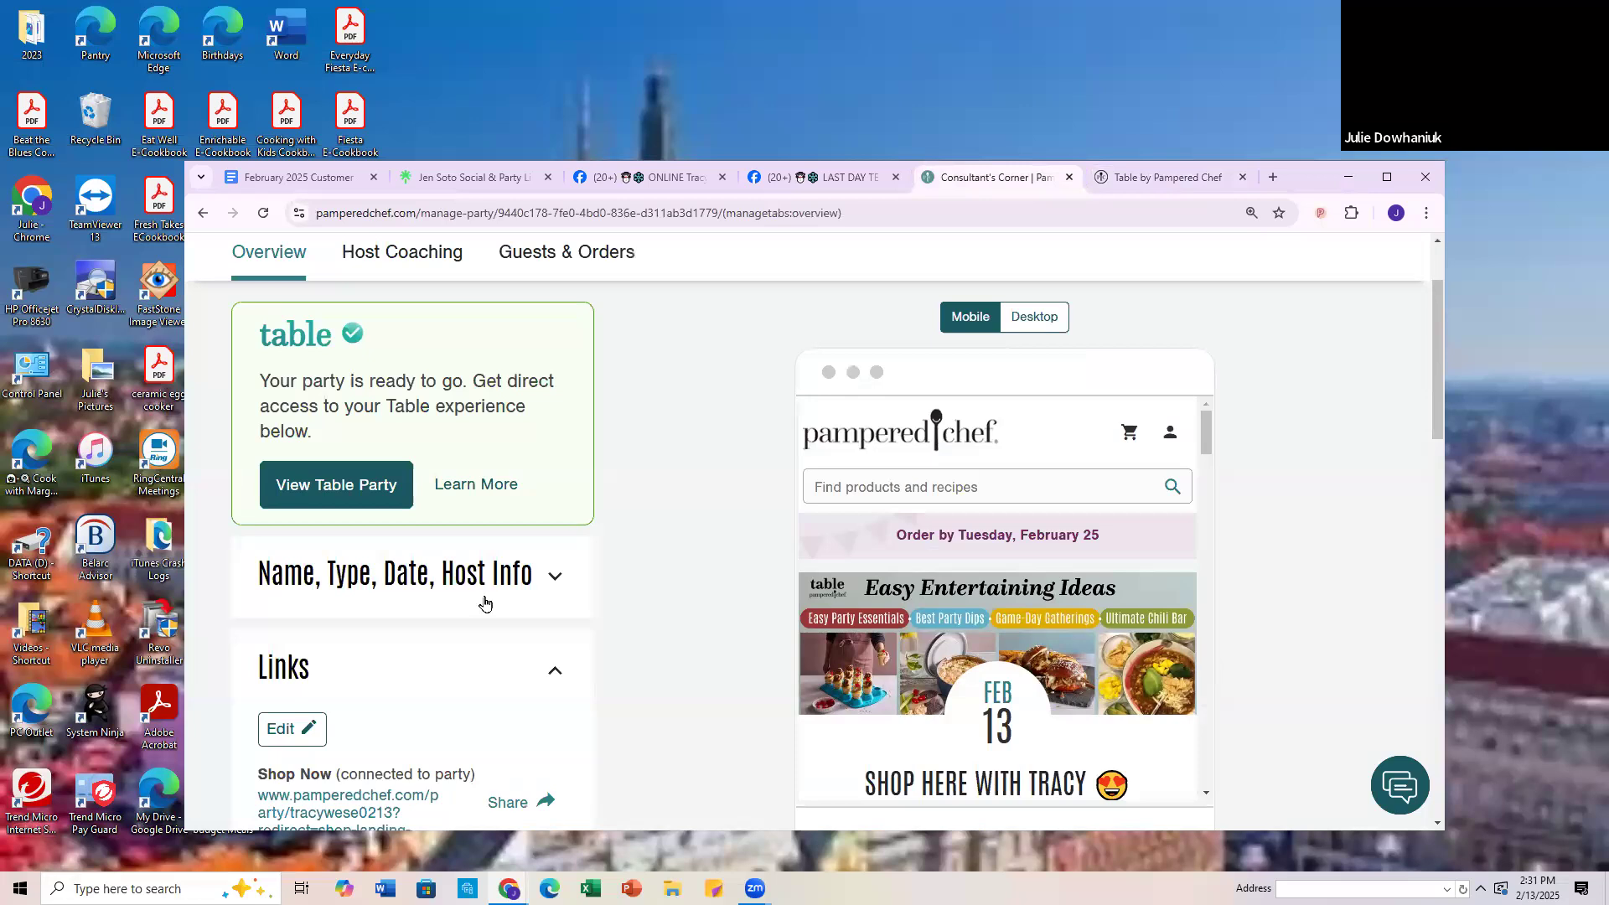
{"action": "left_click", "coordinate": [1159, 173]}
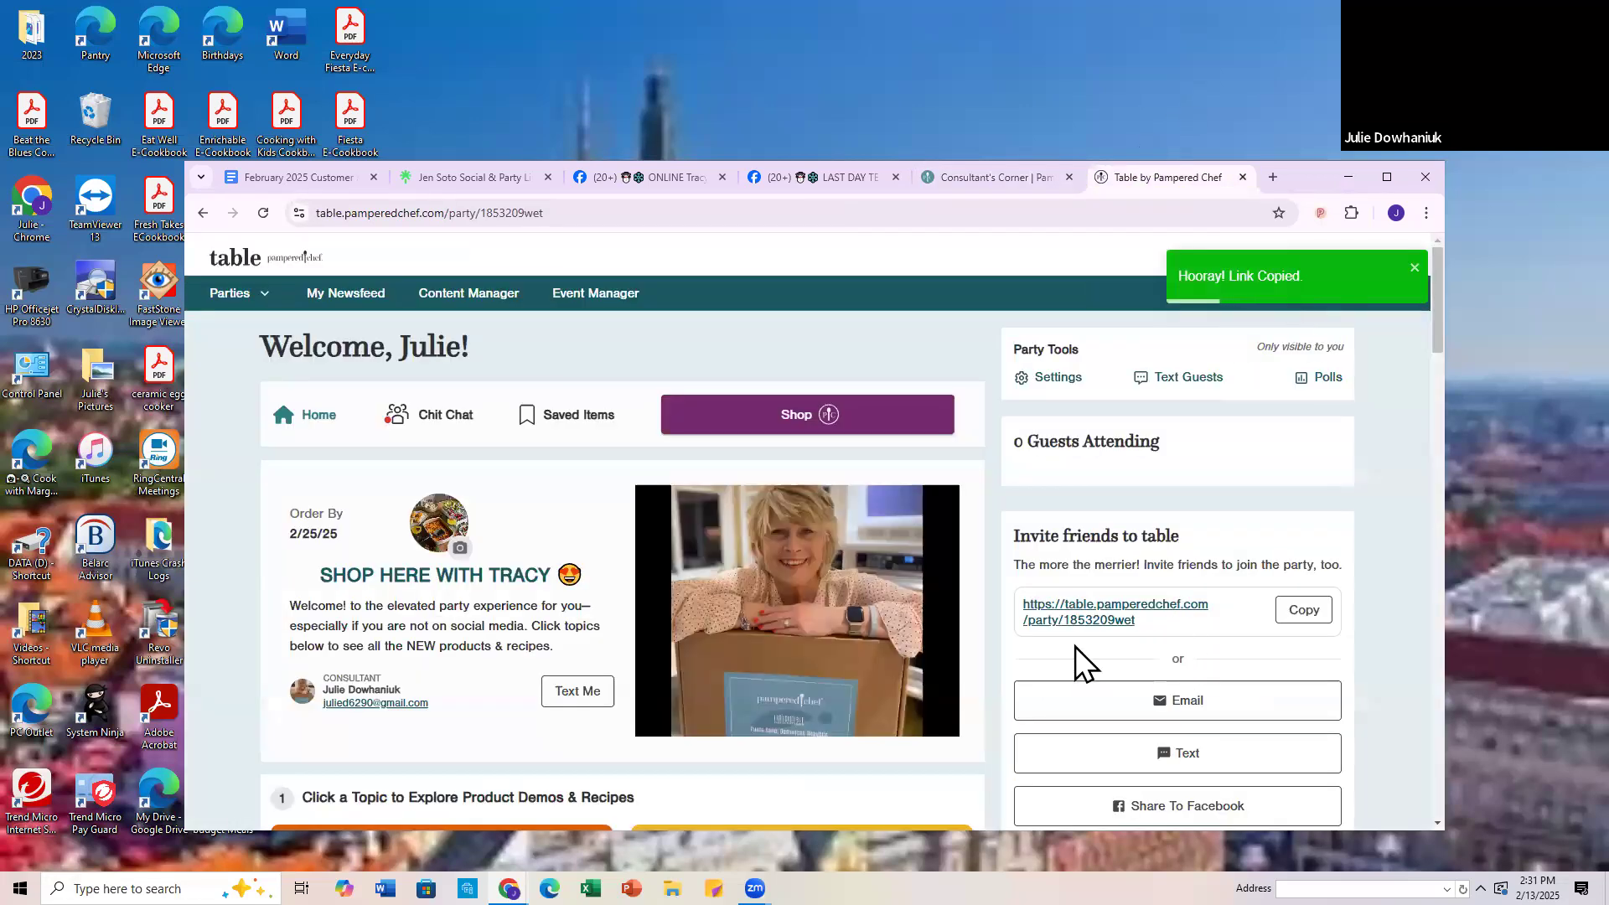
{"action": "left_click", "coordinate": [1304, 612]}
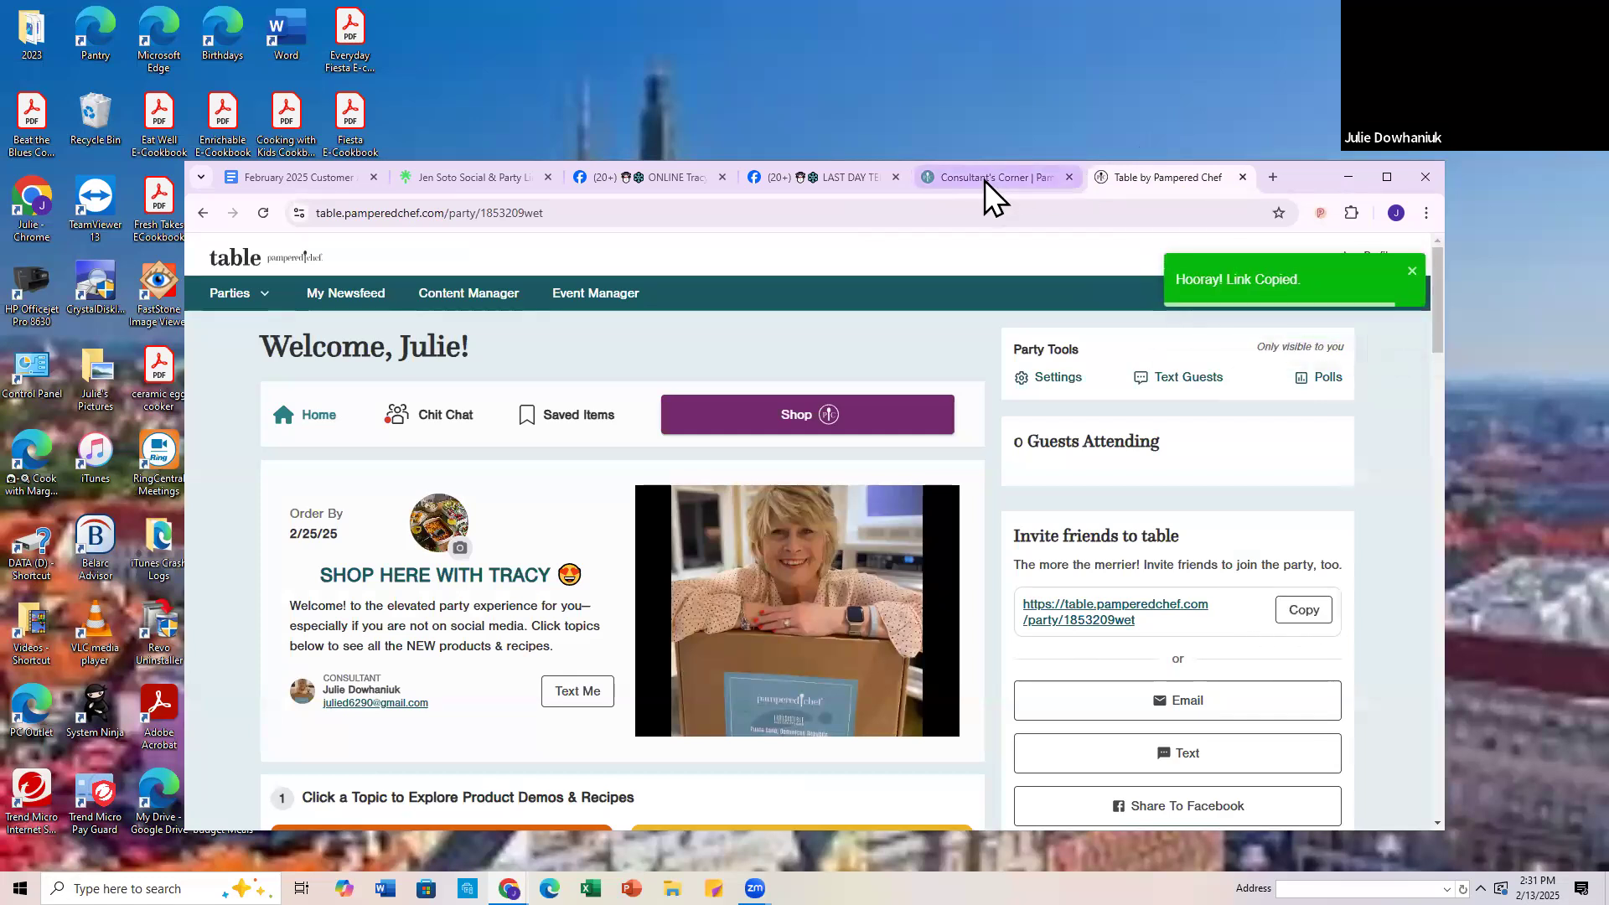
Step: Paste the copied Table party link as the Event Link in the party's links in Consultant's Corner and save
{"action": "left_click", "coordinate": [984, 178]}
{"action": "scroll", "coordinate": [637, 670], "scroll_direction": "down", "scroll_amount": 3}
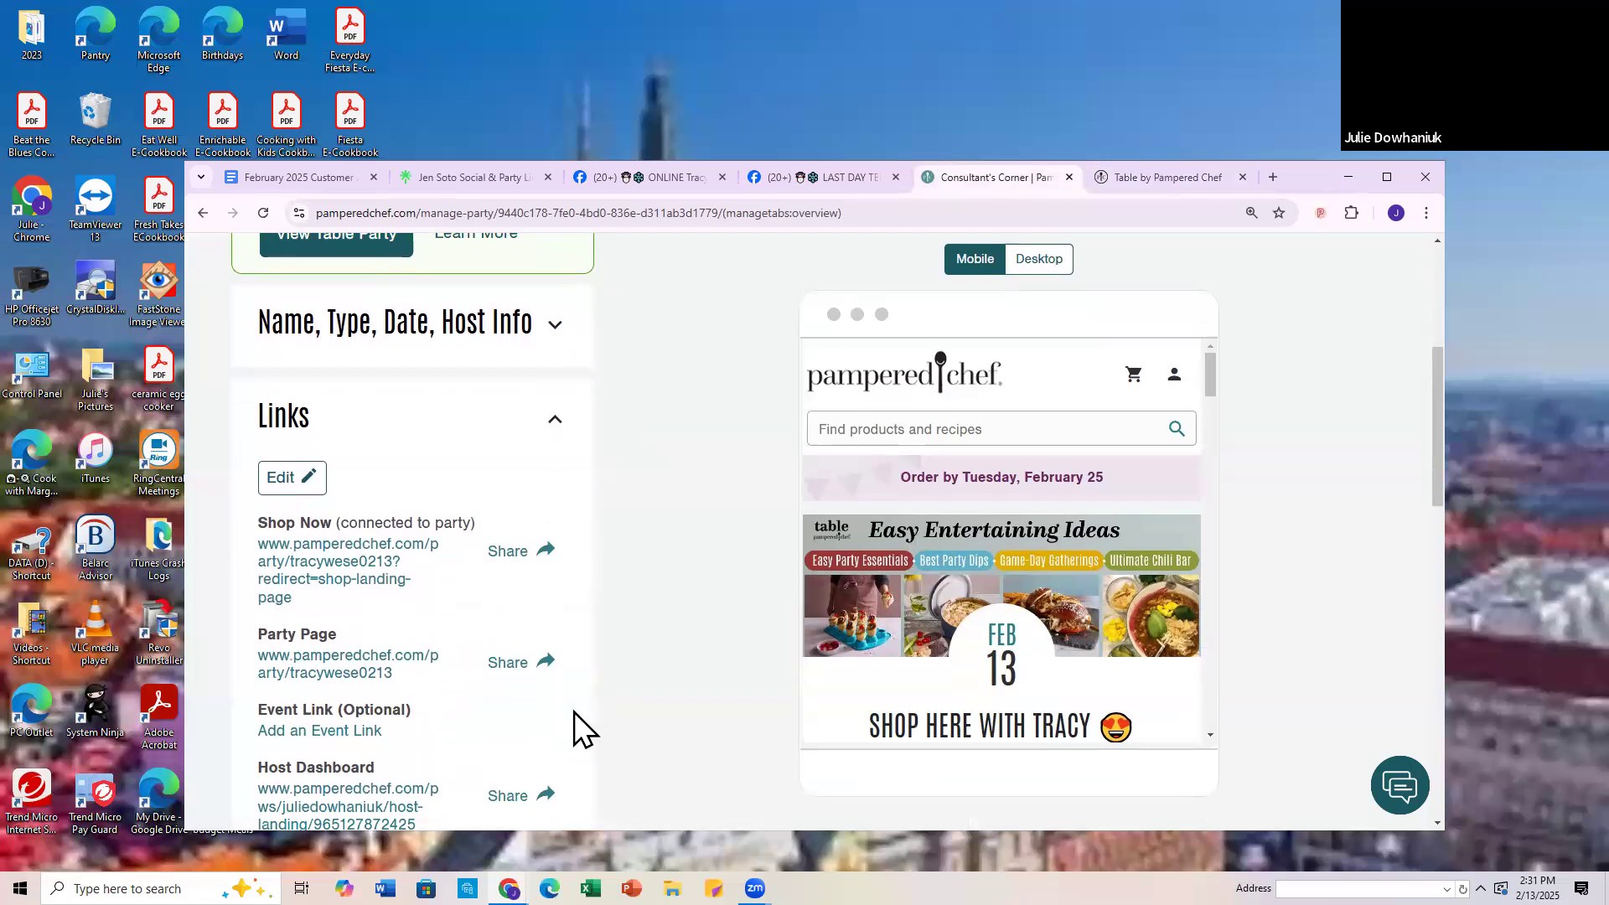
{"action": "scroll", "coordinate": [502, 628], "scroll_direction": "down", "scroll_amount": 2}
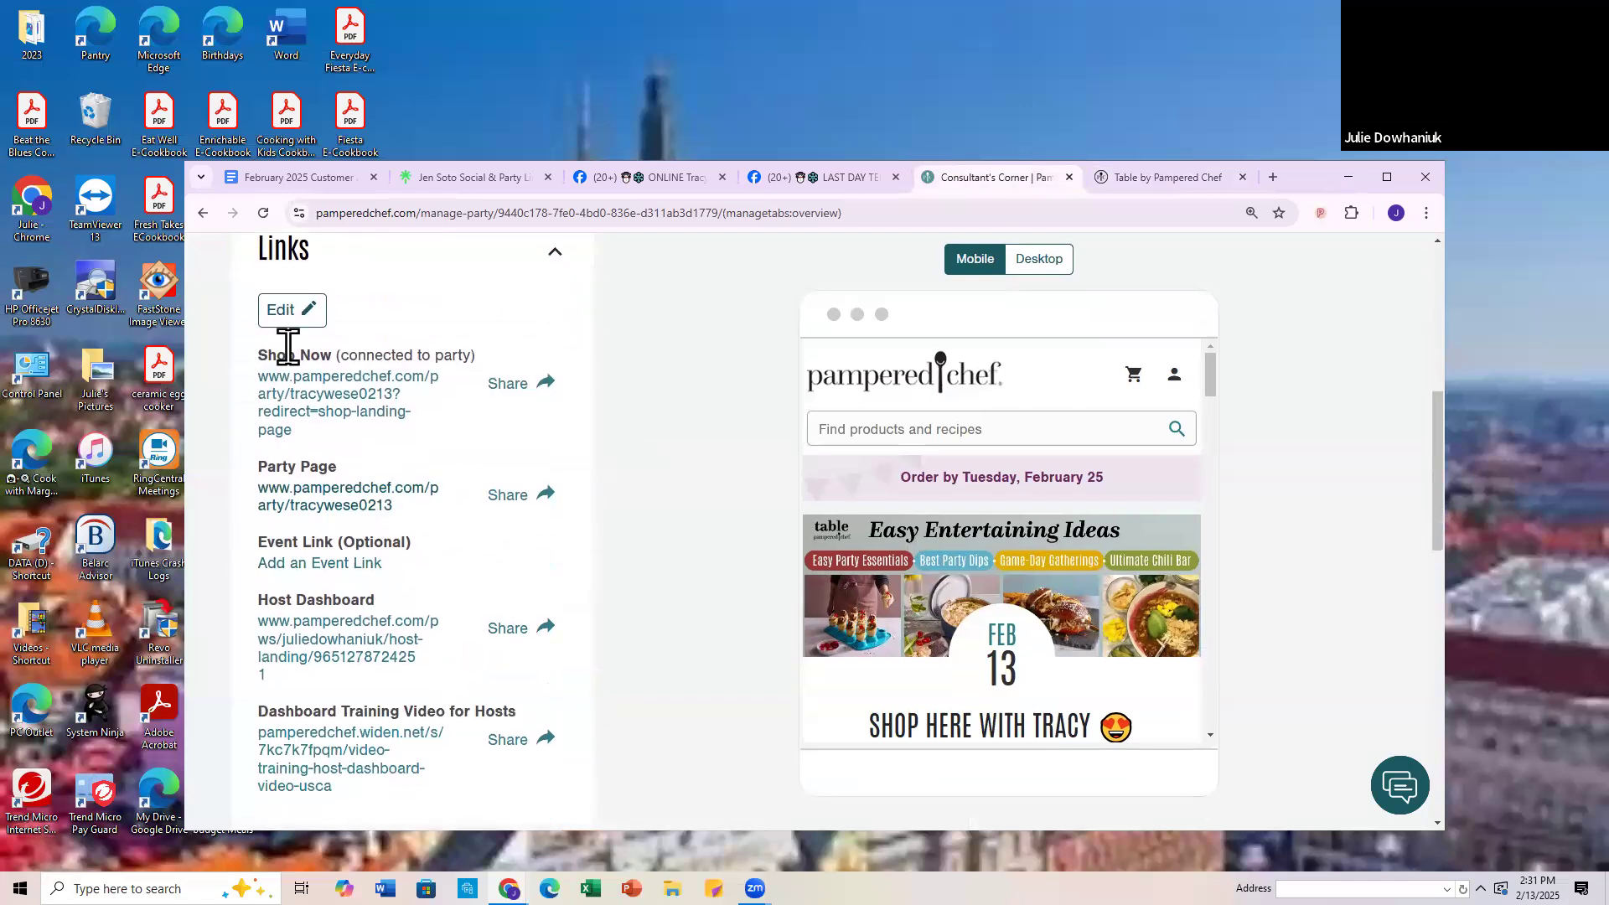
{"action": "left_click", "coordinate": [280, 312]}
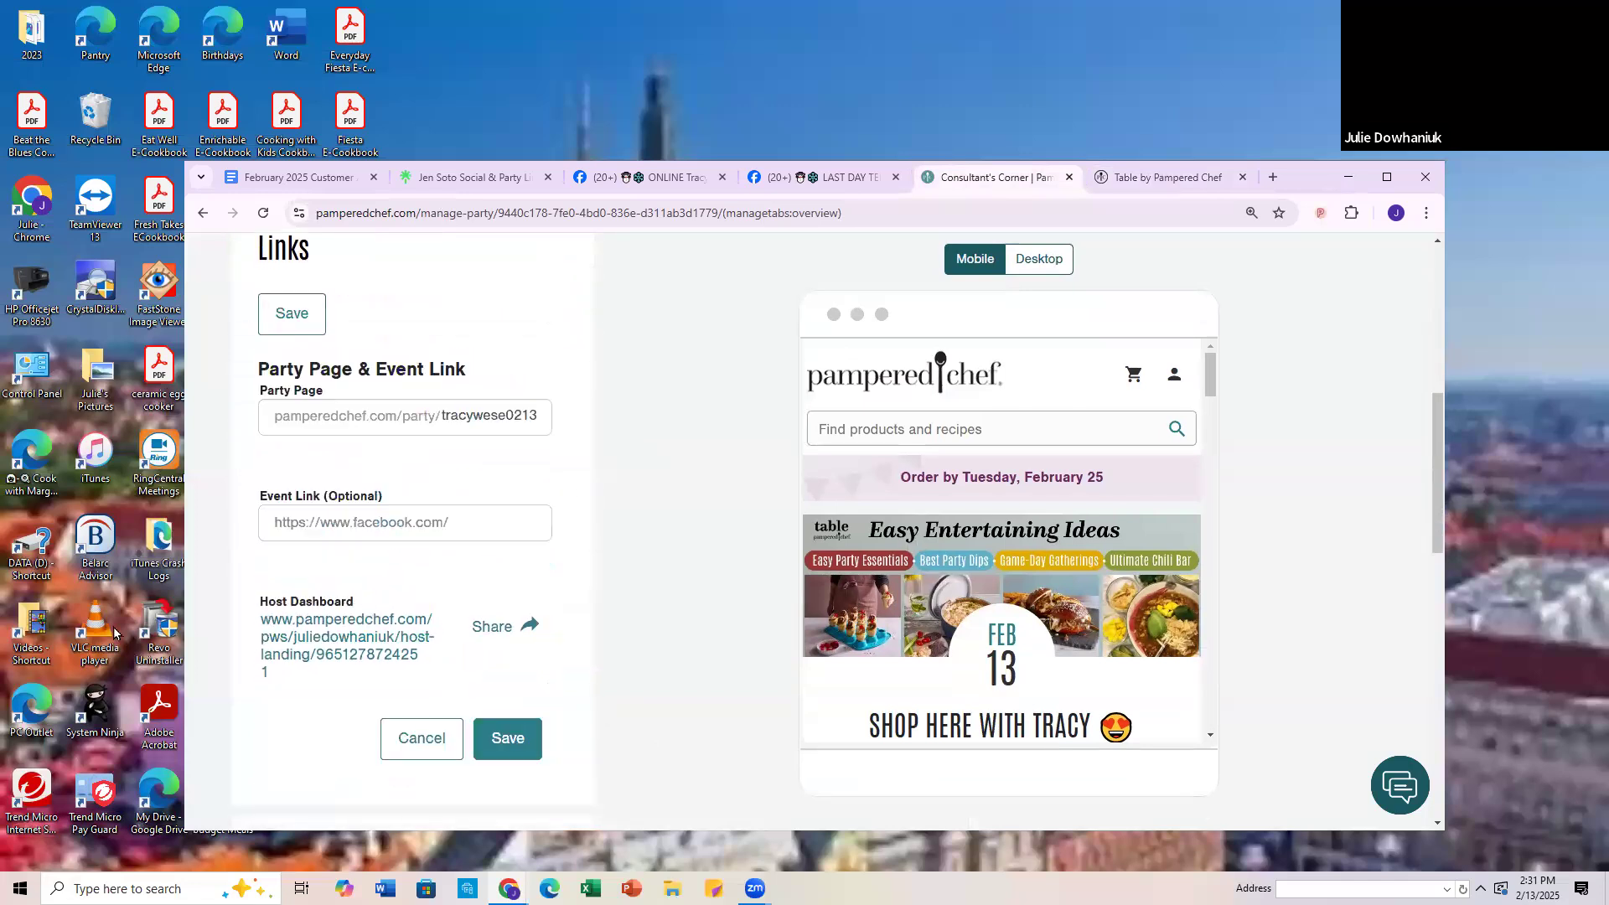
{"action": "left_click", "coordinate": [275, 520]}
{"action": "right_click", "coordinate": [278, 520]}
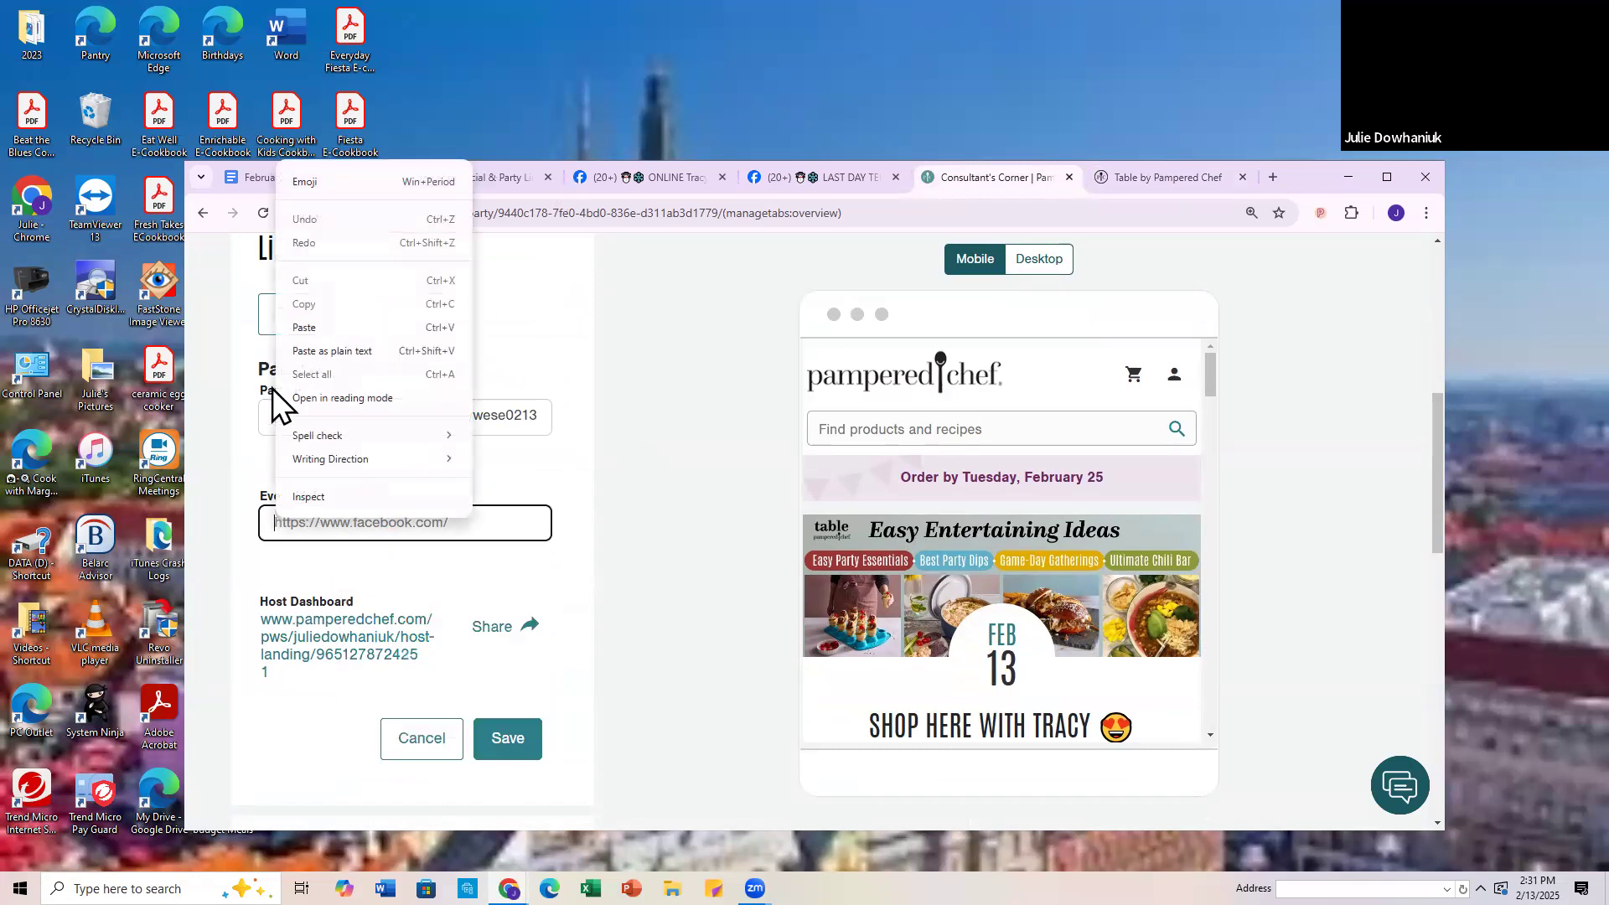
{"action": "left_click", "coordinate": [406, 351]}
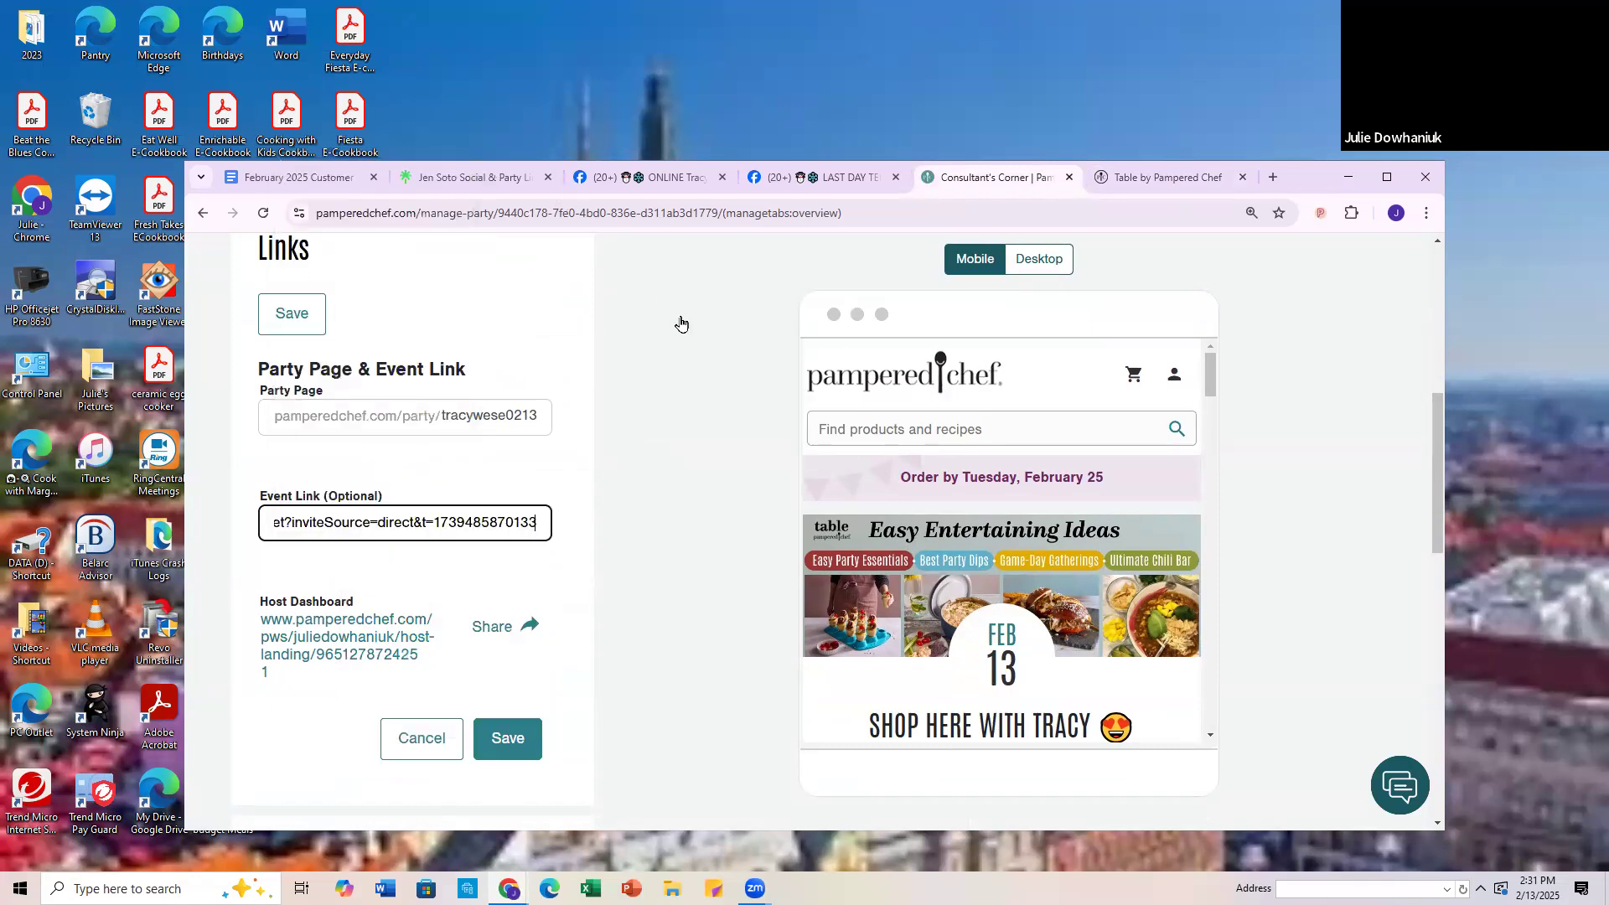
{"action": "left_click", "coordinate": [514, 750]}
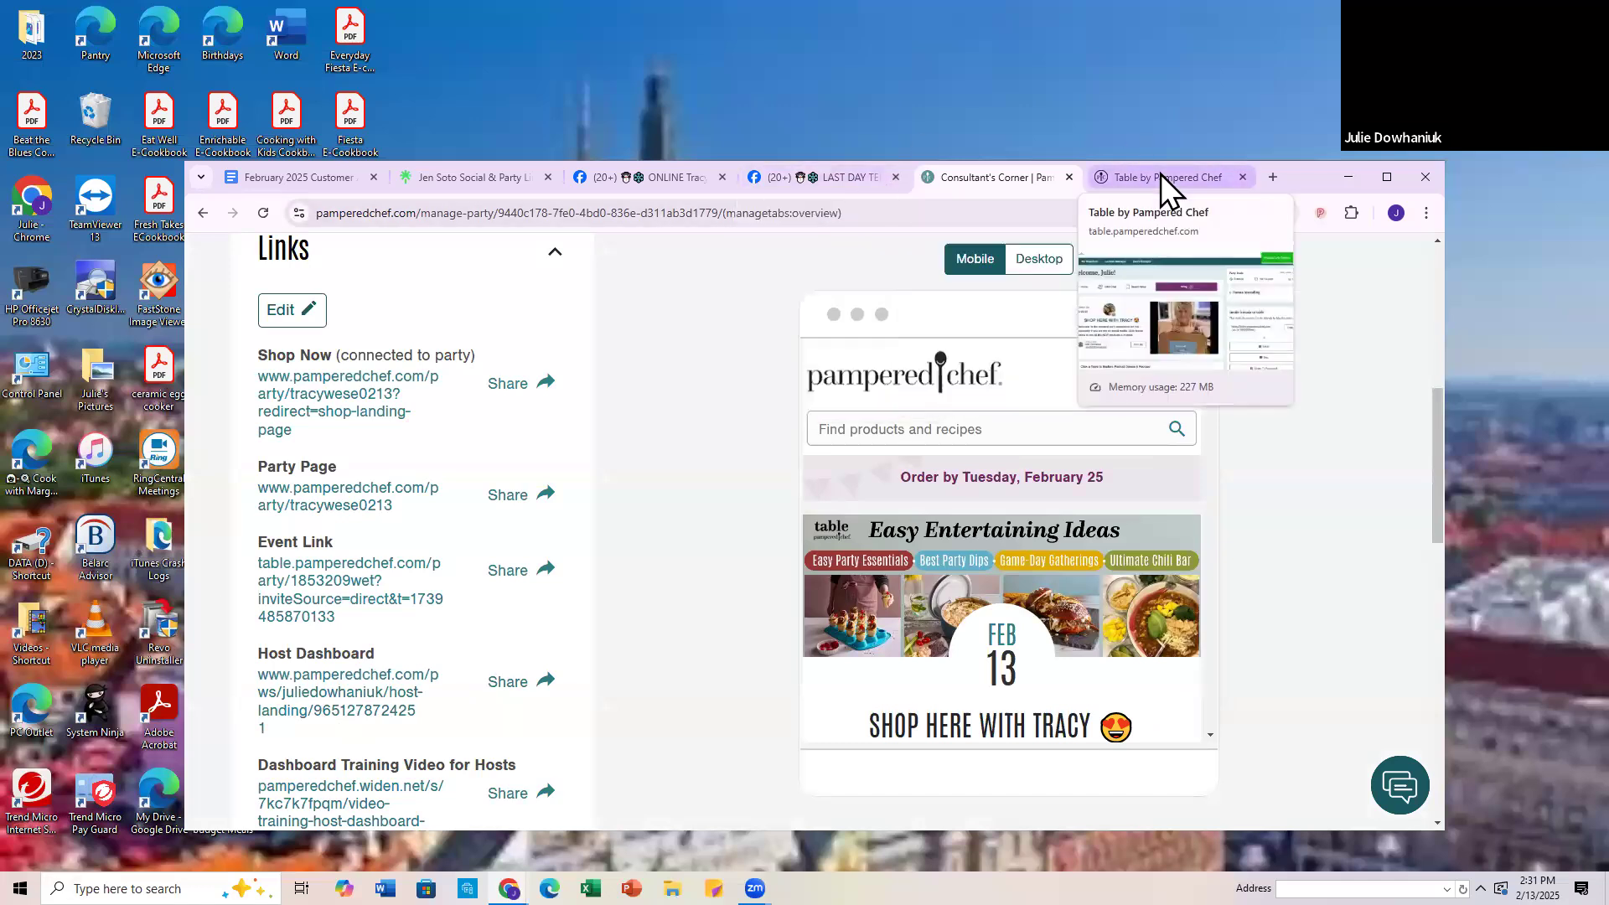
Step: Reload the host's Table party page and review its topics for product demos and recipes
{"action": "left_click", "coordinate": [1163, 178]}
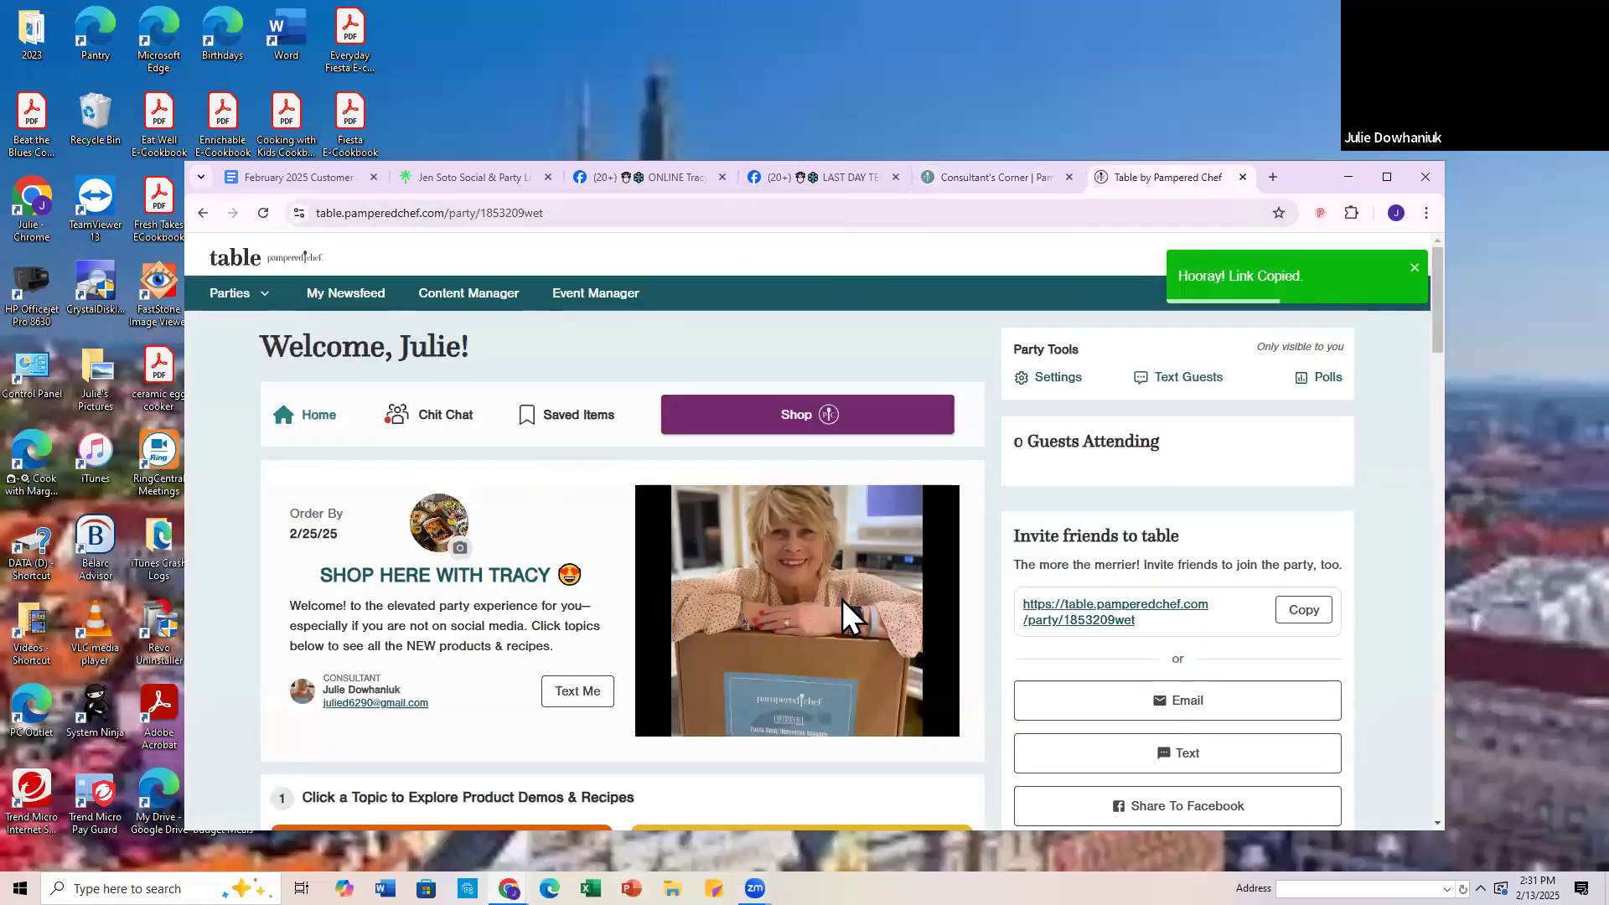
{"action": "scroll", "coordinate": [834, 620], "scroll_direction": "down", "scroll_amount": 3}
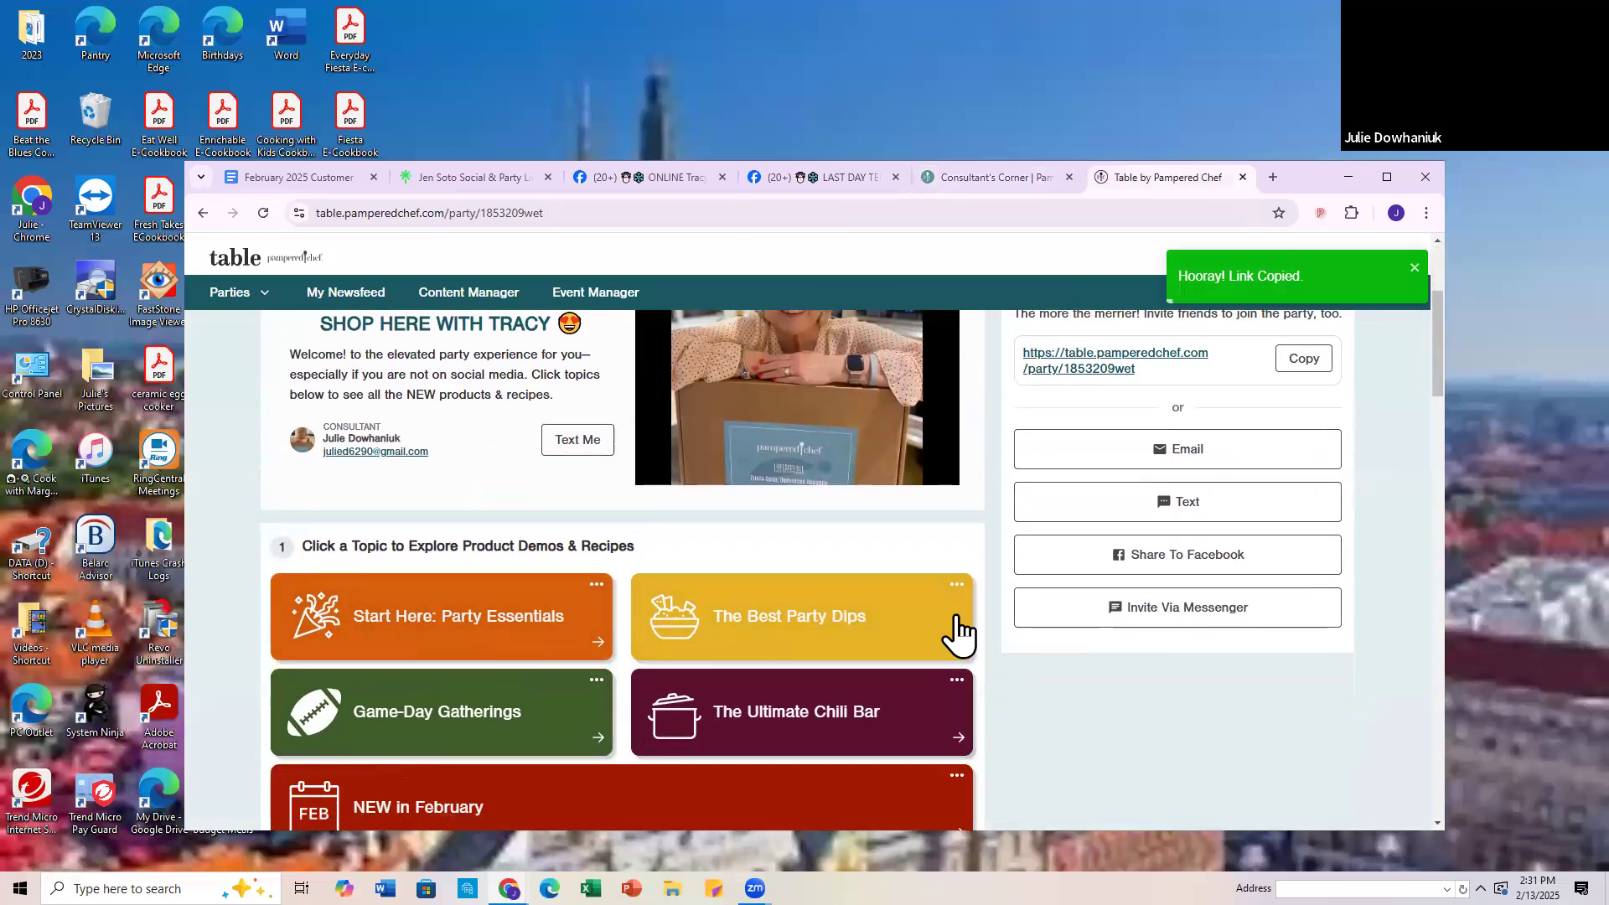
{"action": "scroll", "coordinate": [662, 729], "scroll_direction": "down", "scroll_amount": 3}
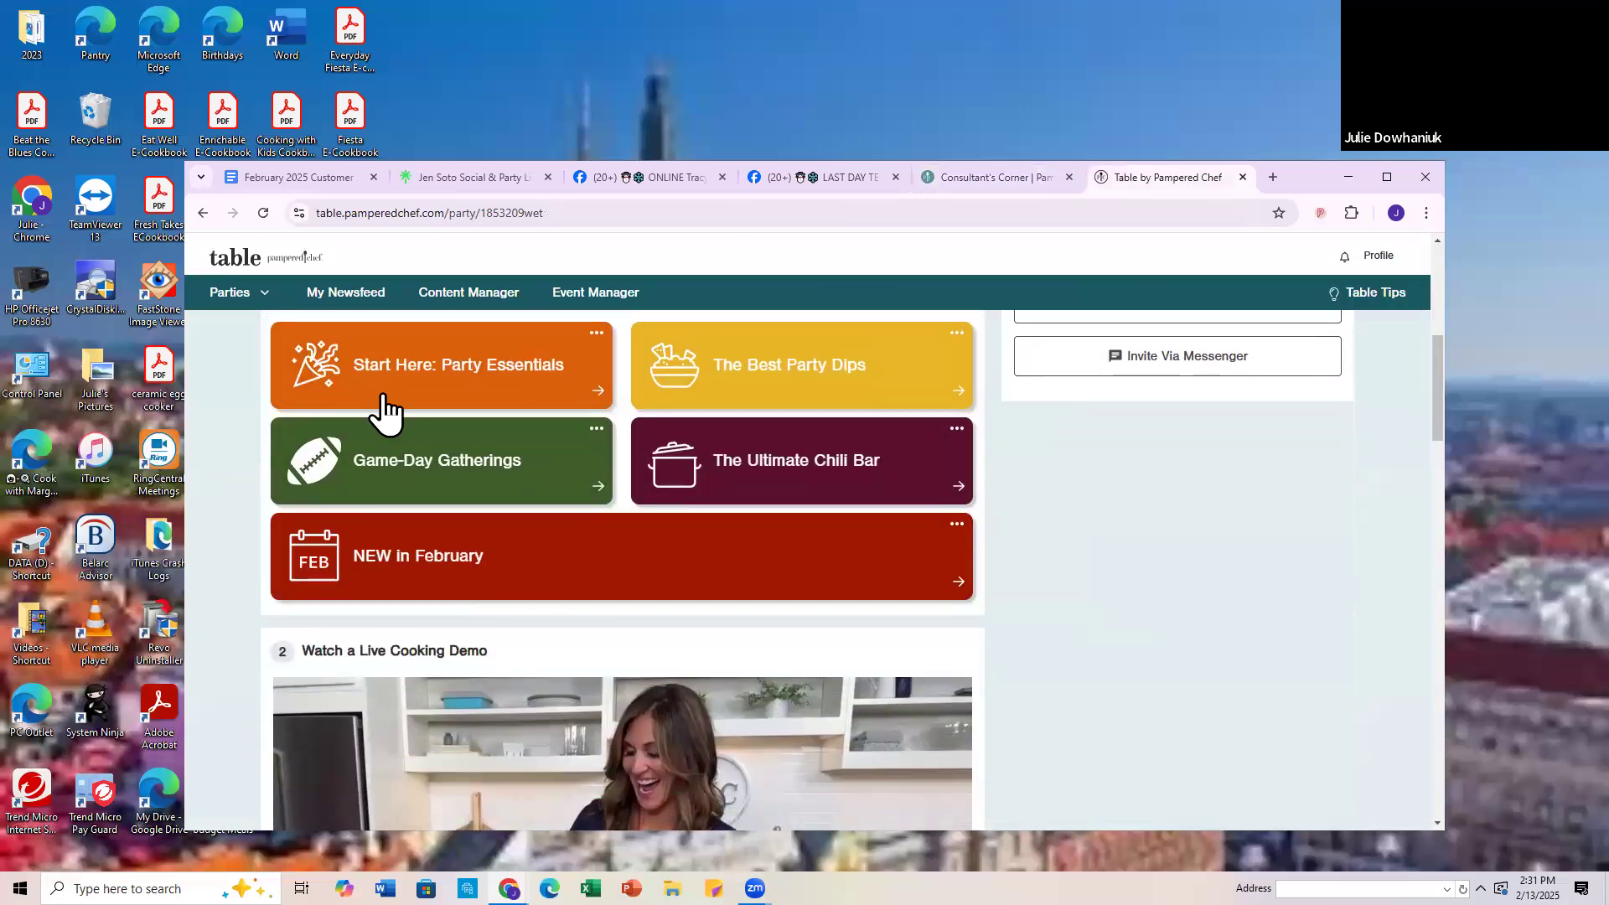
{"action": "scroll", "coordinate": [384, 413], "scroll_direction": "up", "scroll_amount": 2}
{"action": "left_click", "coordinate": [265, 215]}
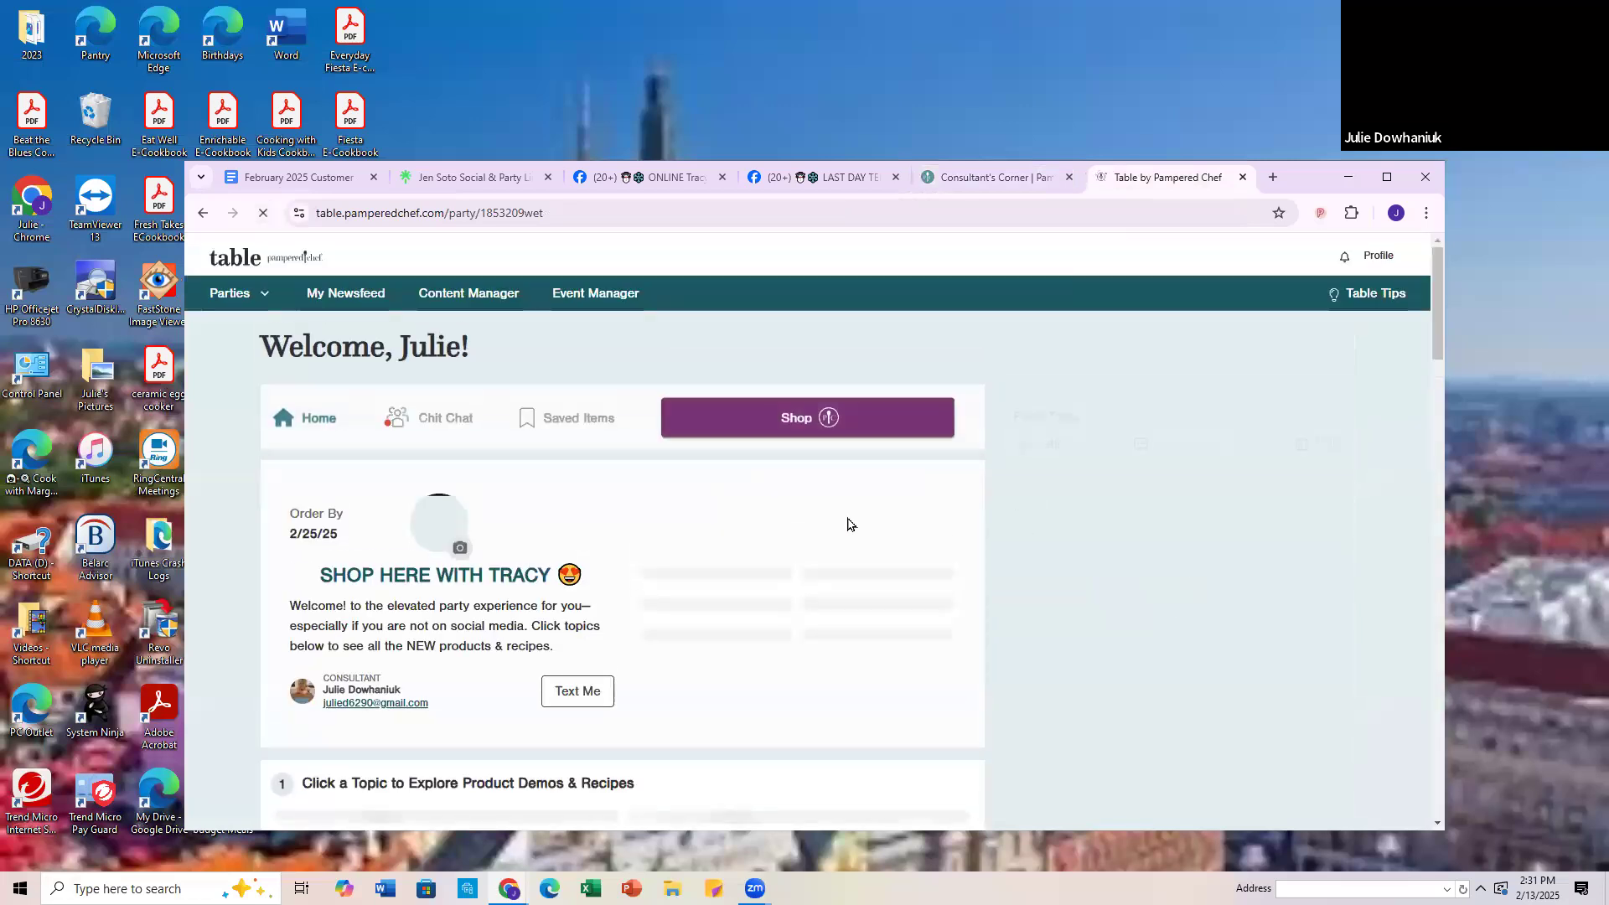
{"action": "scroll", "coordinate": [652, 540], "scroll_direction": "down", "scroll_amount": 5}
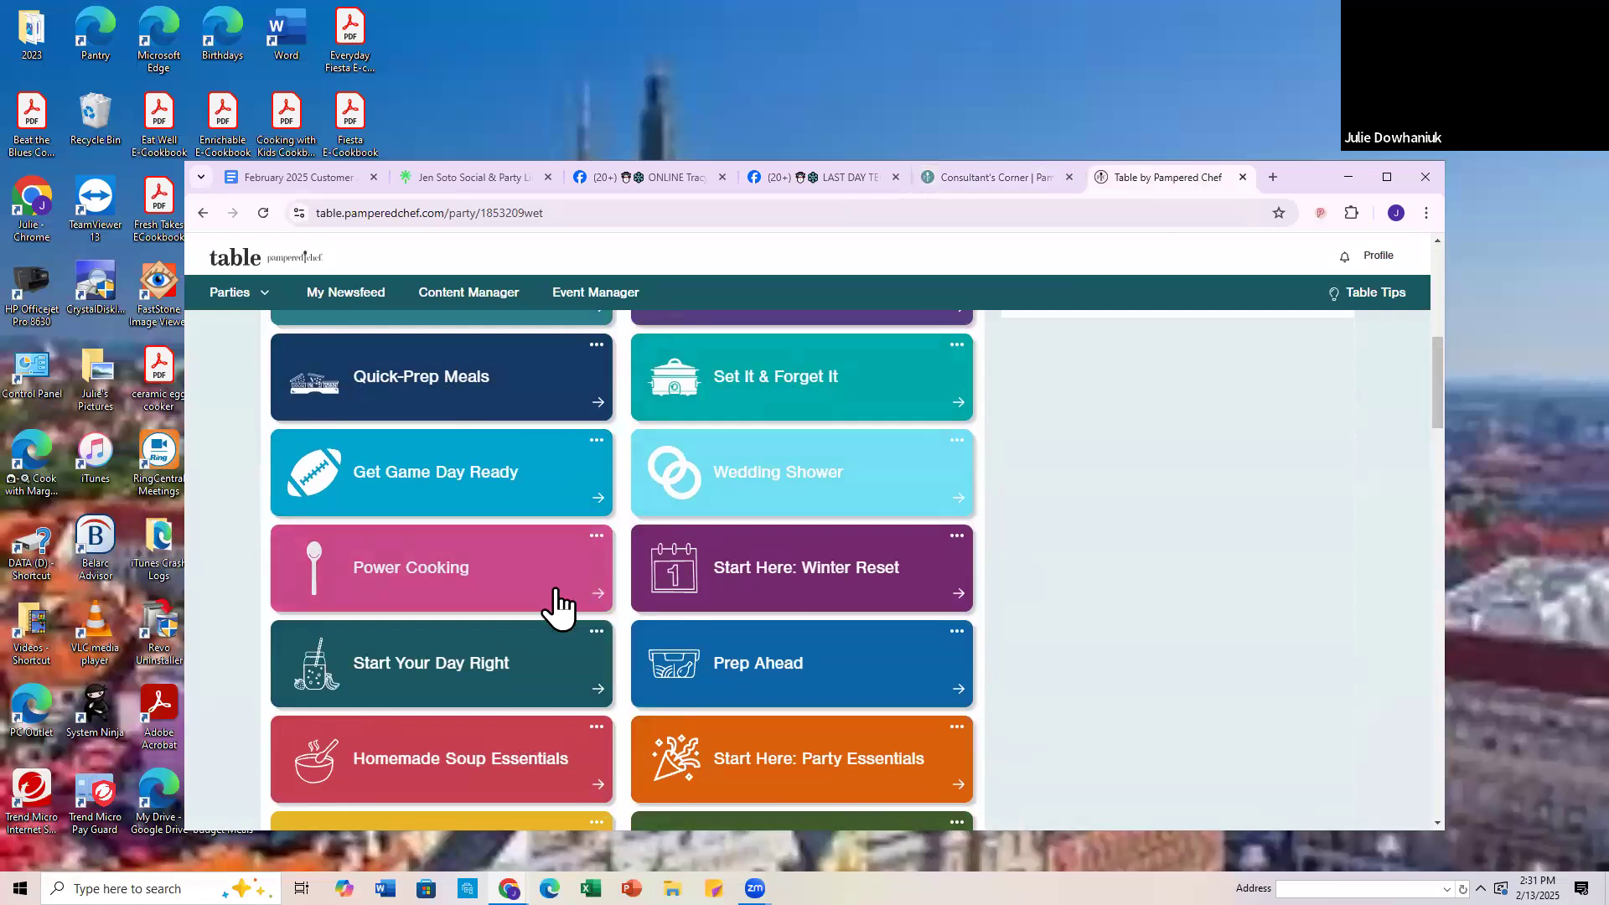
{"action": "scroll", "coordinate": [553, 597], "scroll_direction": "up", "scroll_amount": 5}
{"action": "scroll", "coordinate": [556, 600], "scroll_direction": "up", "scroll_amount": 2}
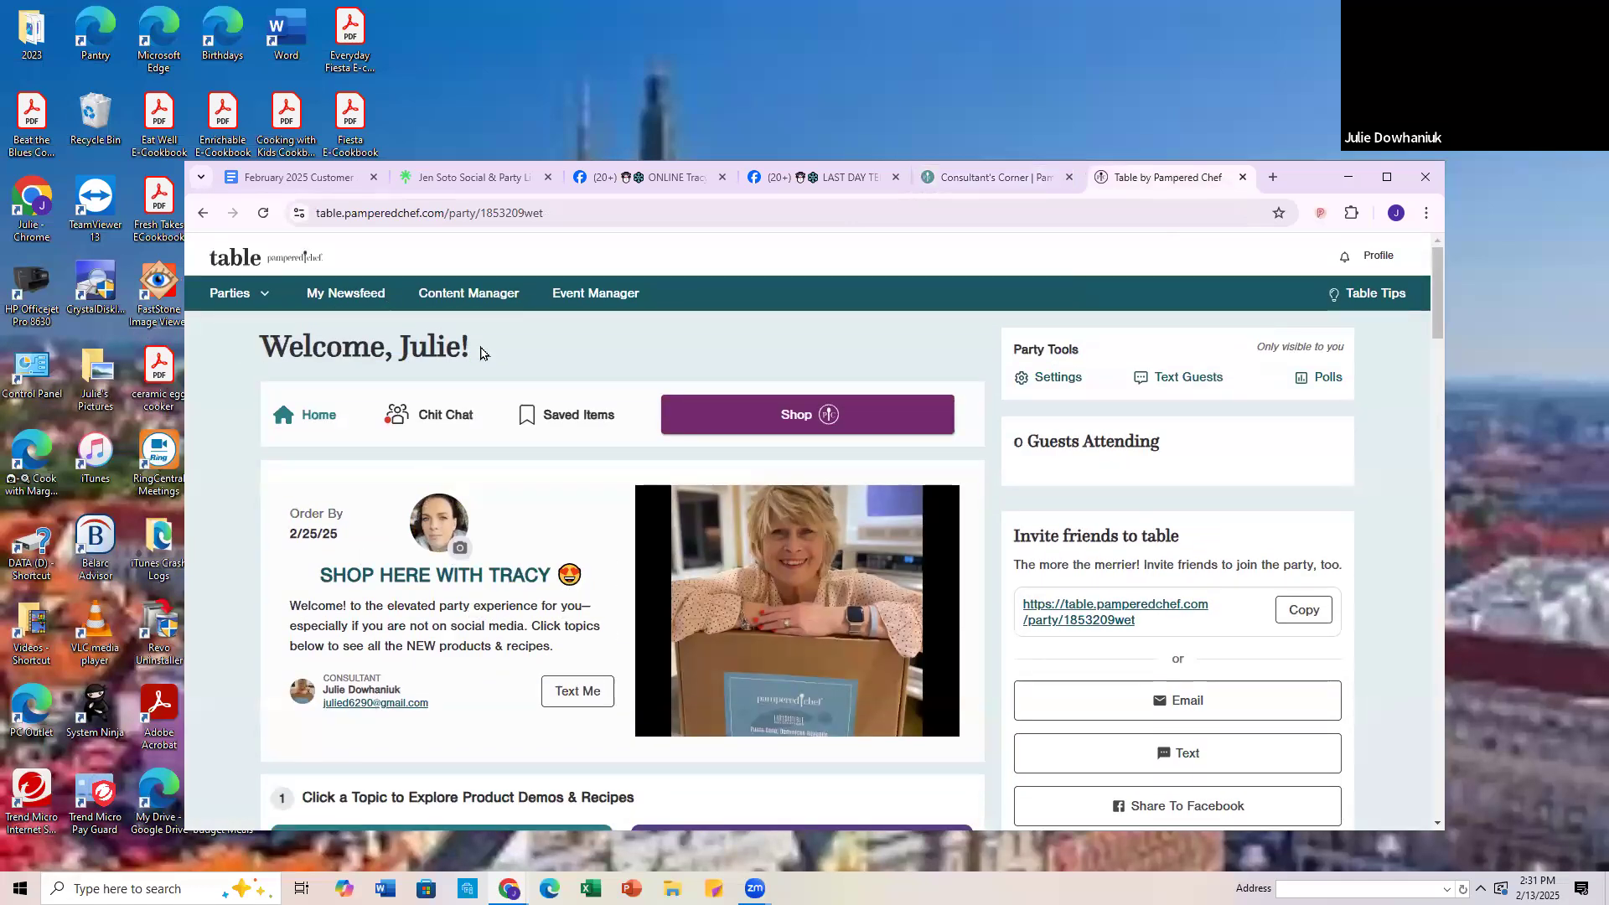
Step: Review the Chit Chat section of the Table party, including the pinned catalog post, and return to the party's home page
{"action": "left_click", "coordinate": [448, 416]}
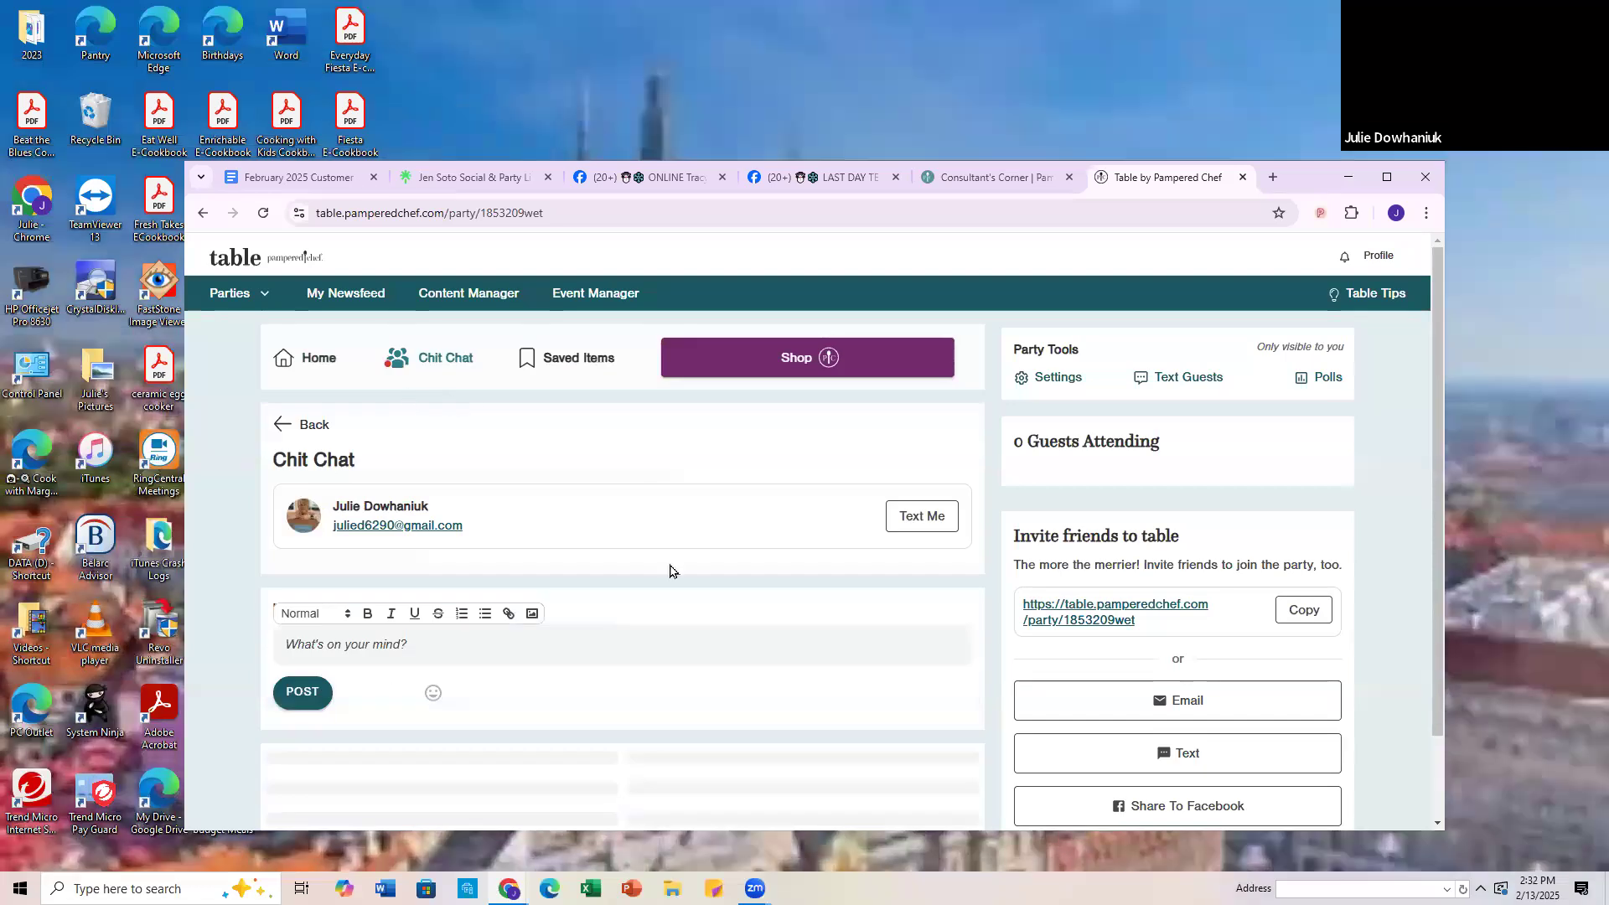
{"action": "scroll", "coordinate": [618, 575], "scroll_direction": "down", "scroll_amount": 5}
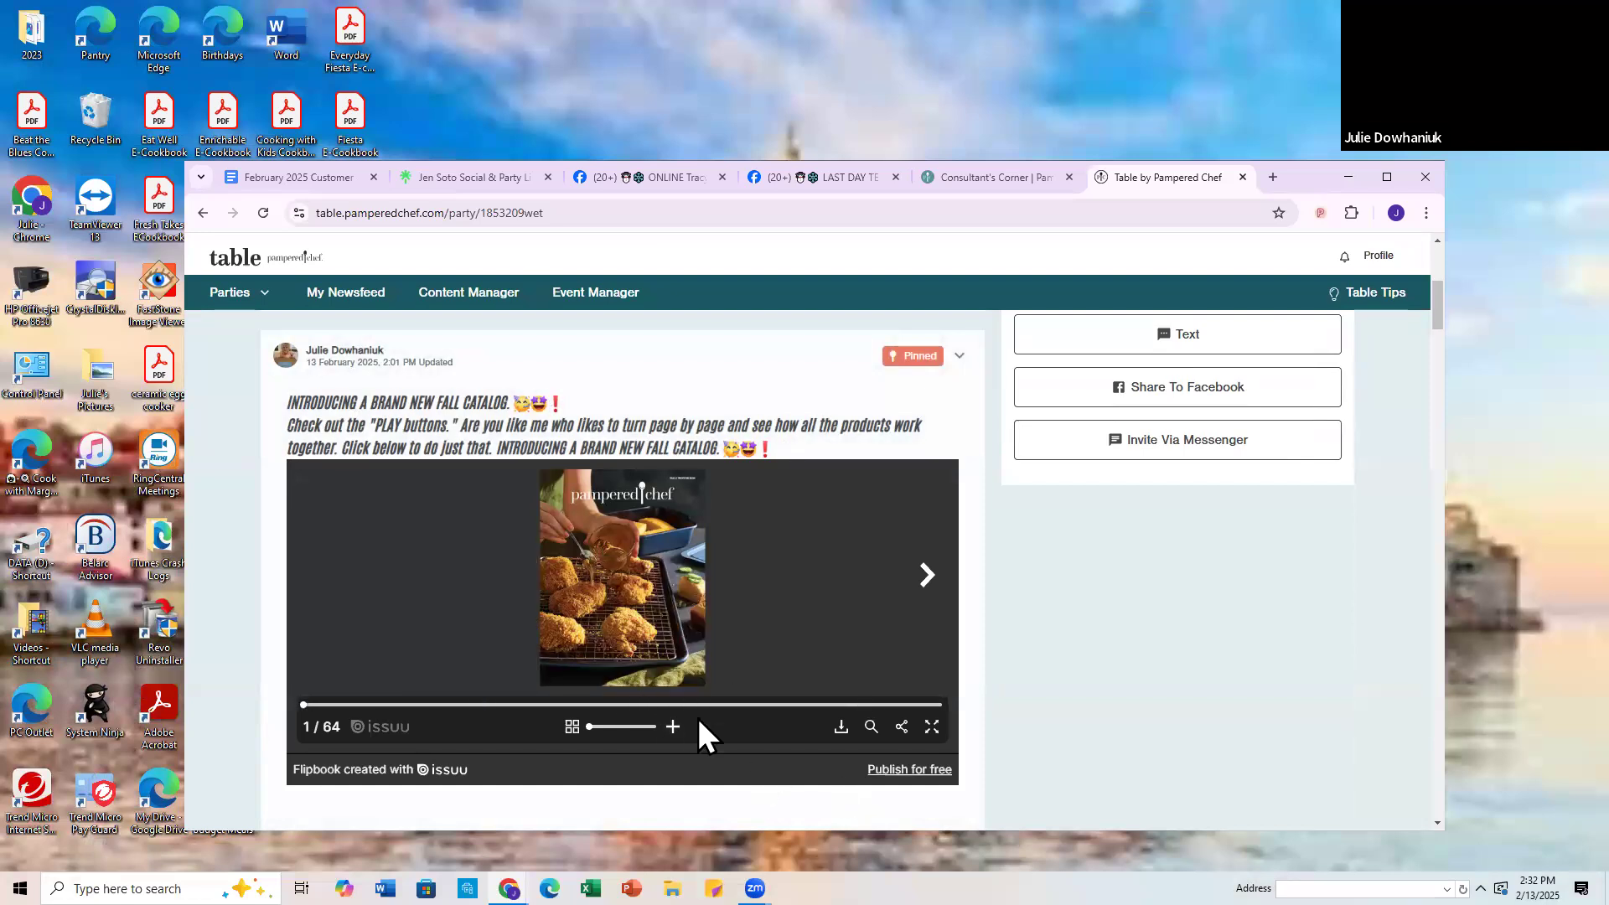
{"action": "scroll", "coordinate": [657, 716], "scroll_direction": "up", "scroll_amount": 5}
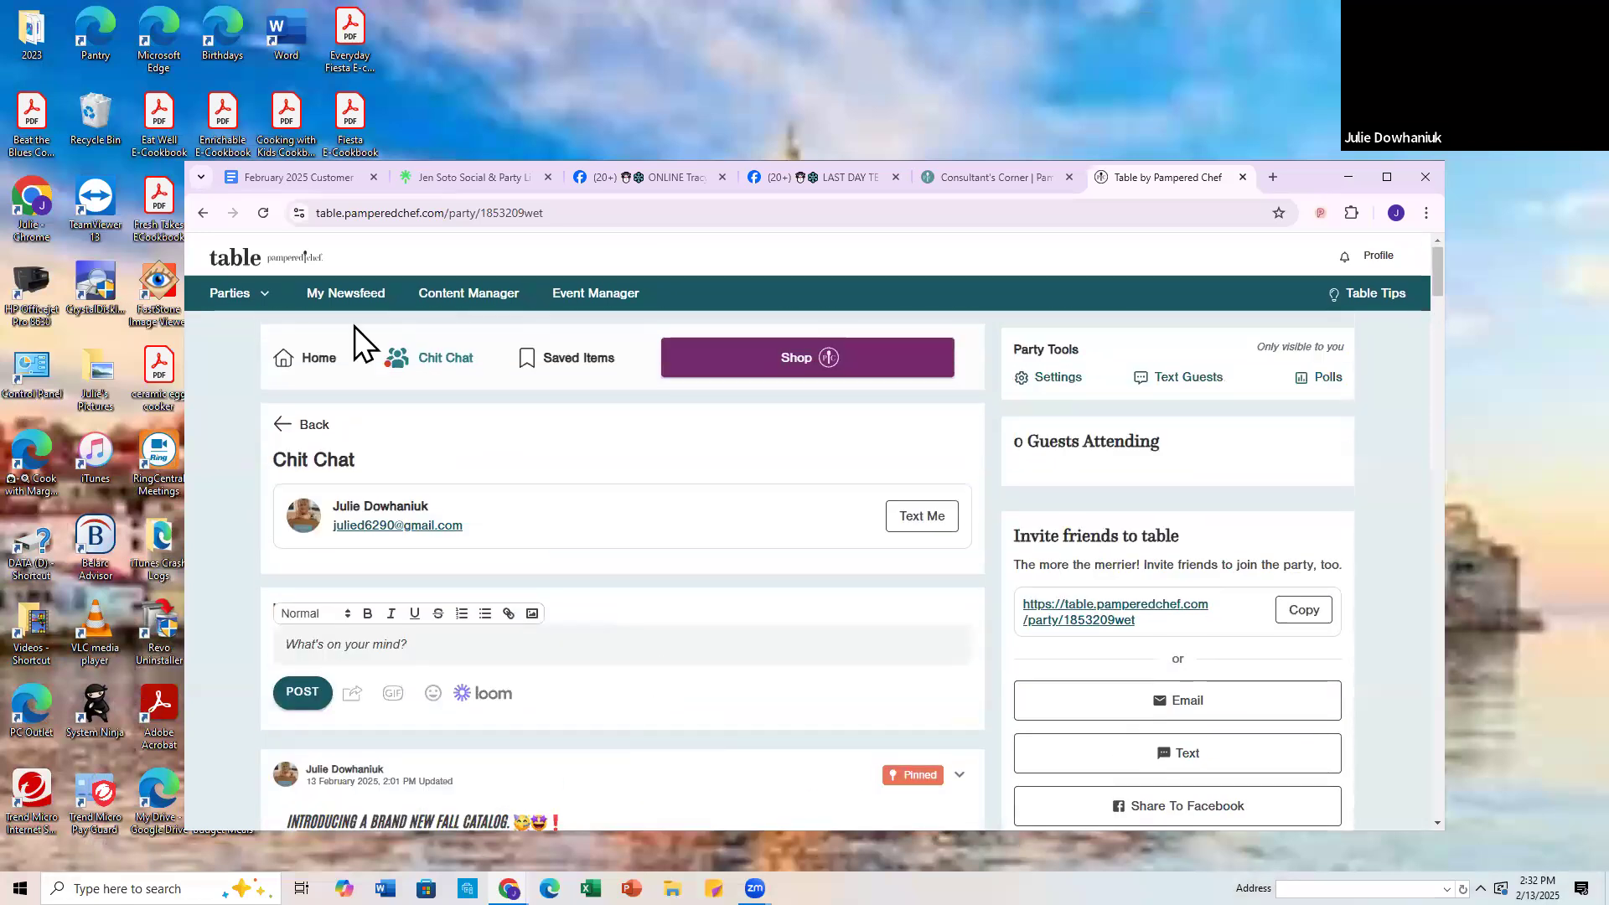
{"action": "left_click", "coordinate": [306, 356]}
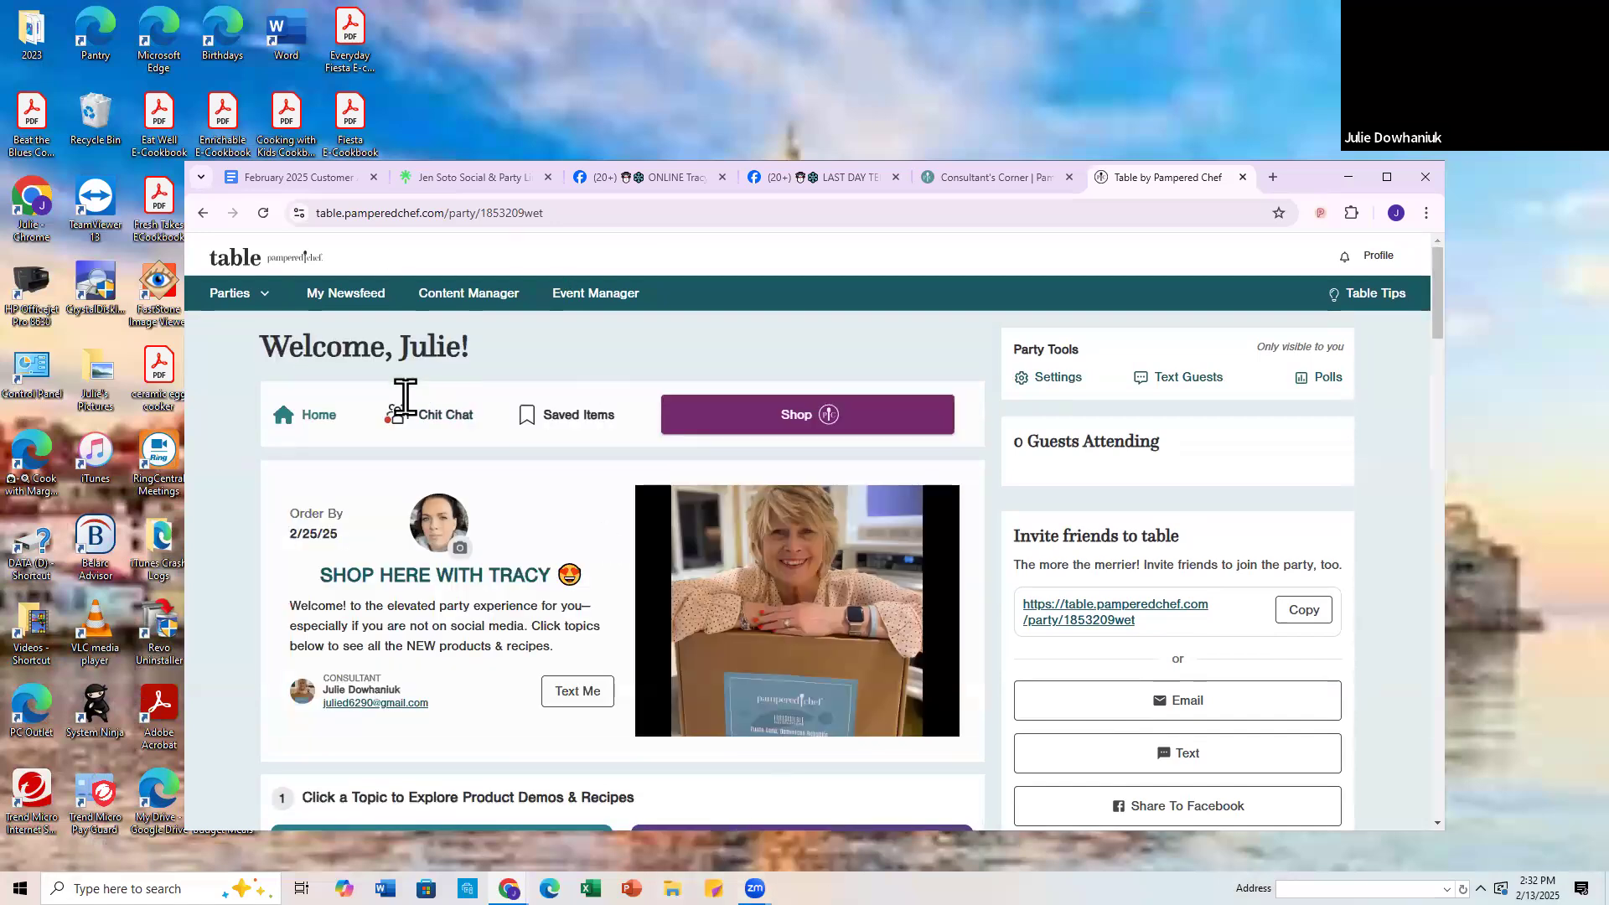
{"action": "left_click", "coordinate": [423, 421]}
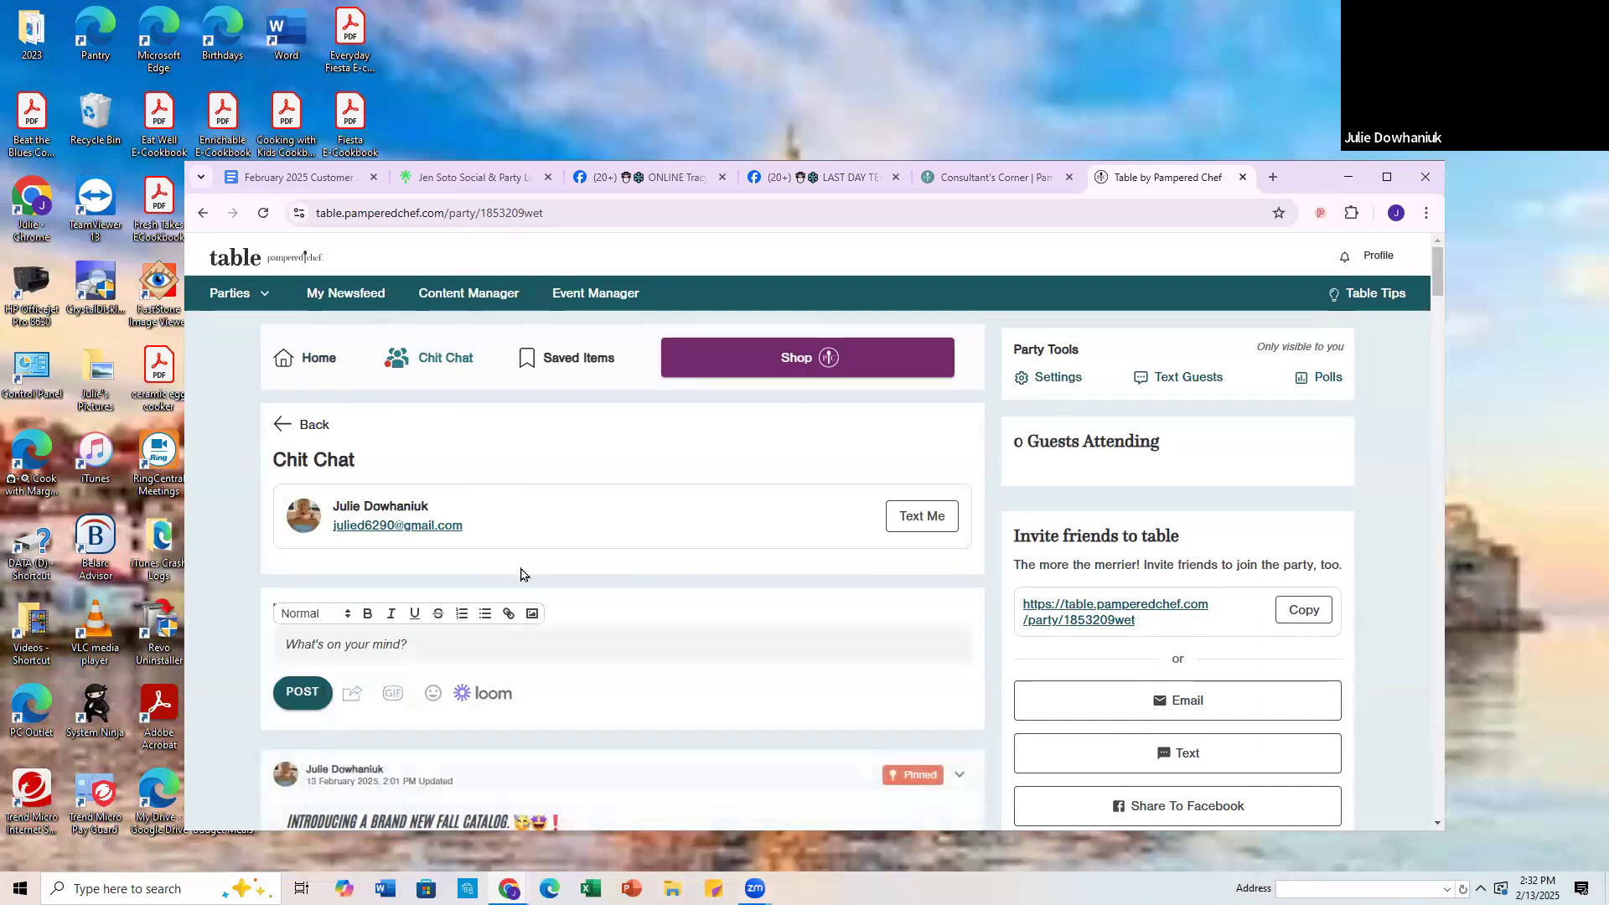
{"action": "scroll", "coordinate": [518, 572], "scroll_direction": "down", "scroll_amount": 5}
{"action": "scroll", "coordinate": [520, 570], "scroll_direction": "up", "scroll_amount": 6}
{"action": "left_click", "coordinate": [319, 359]}
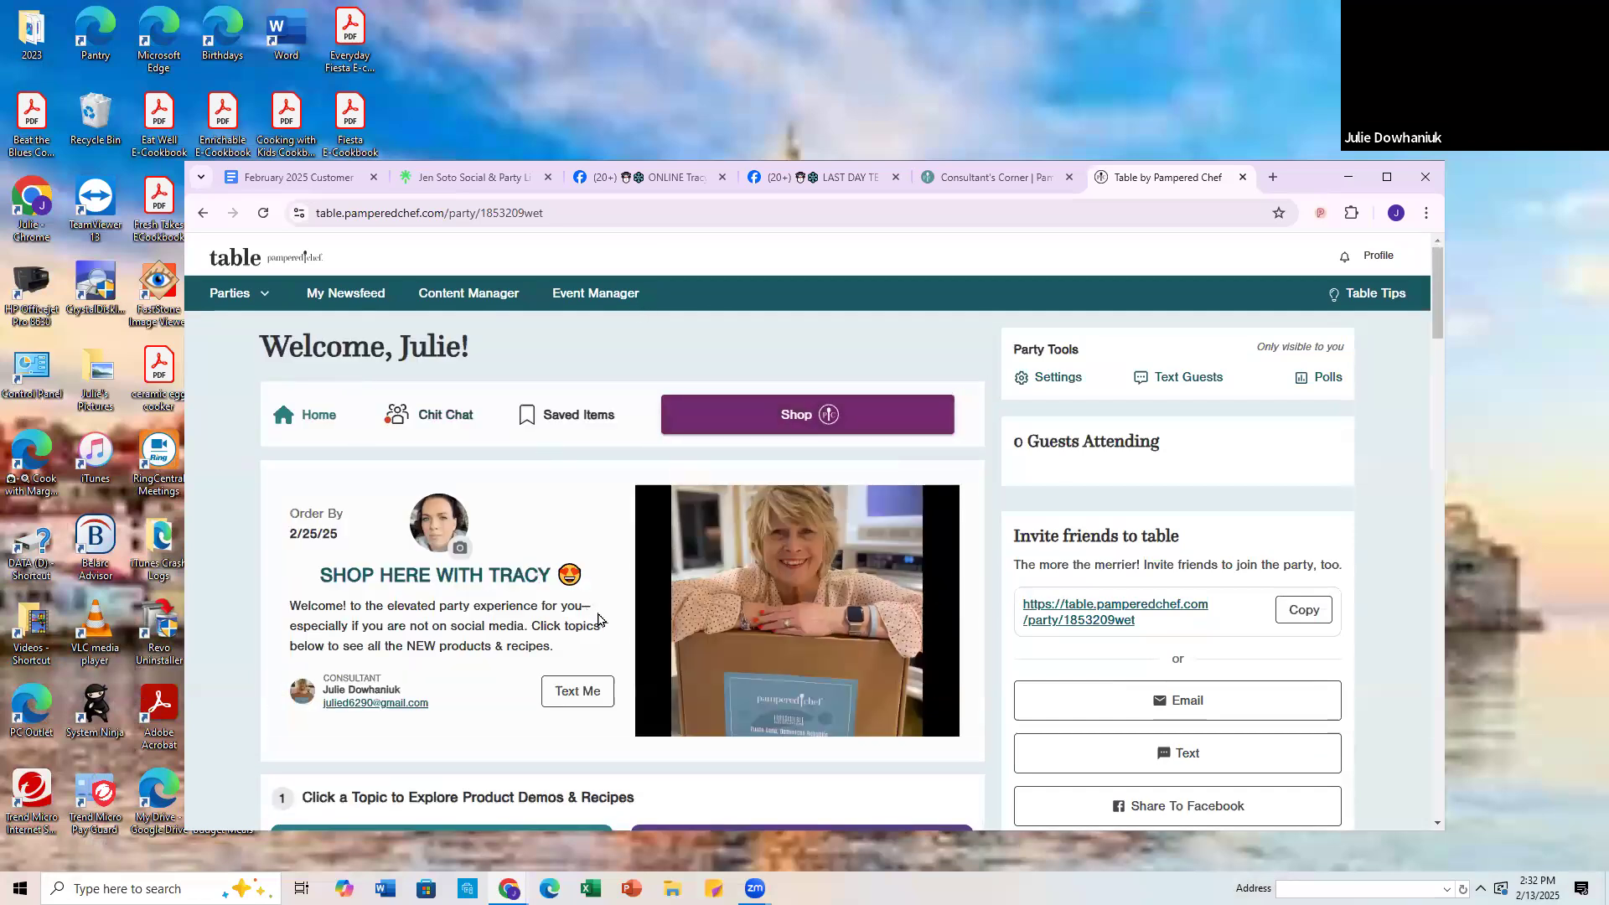
Step: Examine the Better-For-You Meals topic and its save and shop options, then switch to the host's Facebook party group
{"action": "left_click", "coordinate": [776, 422]}
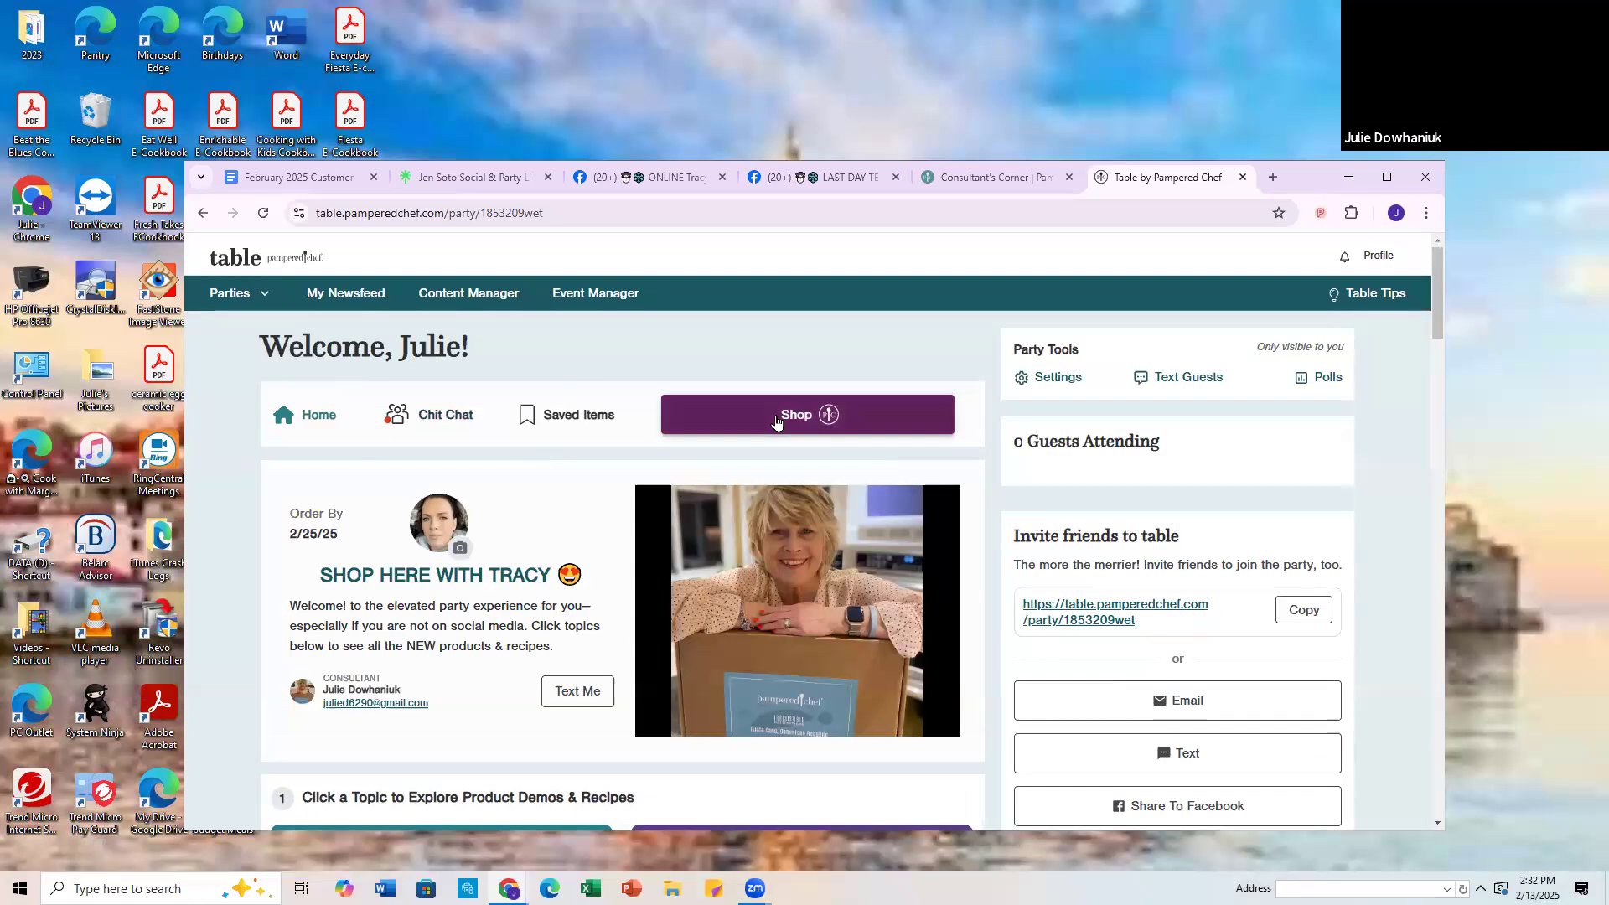
{"action": "scroll", "coordinate": [596, 650], "scroll_direction": "down", "scroll_amount": 8}
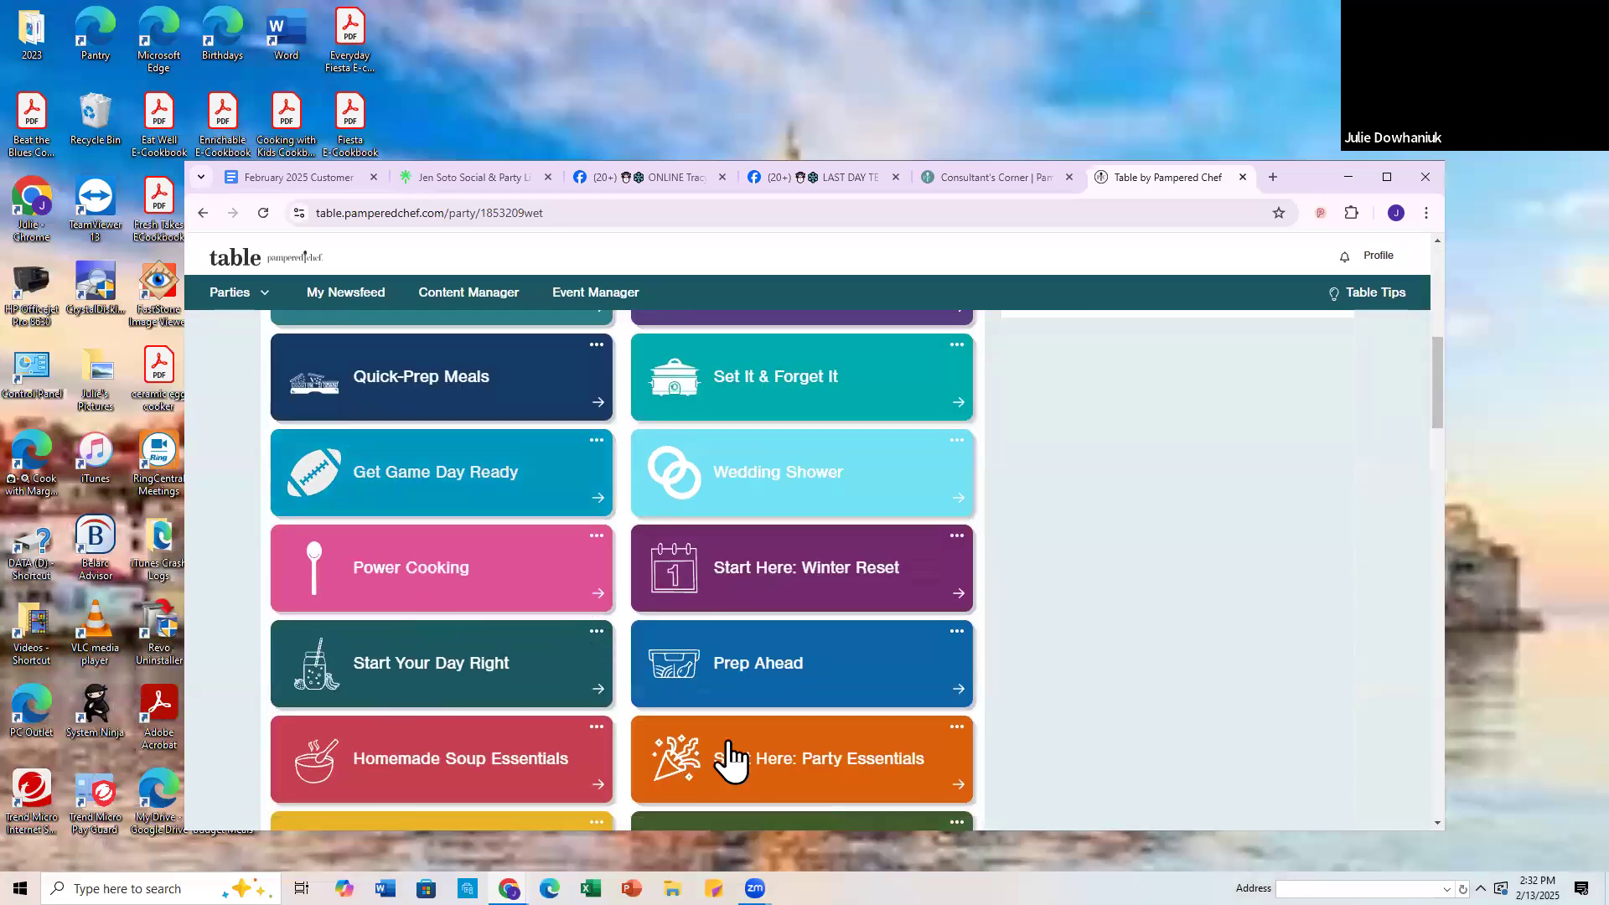
{"action": "scroll", "coordinate": [445, 470], "scroll_direction": "up", "scroll_amount": 3}
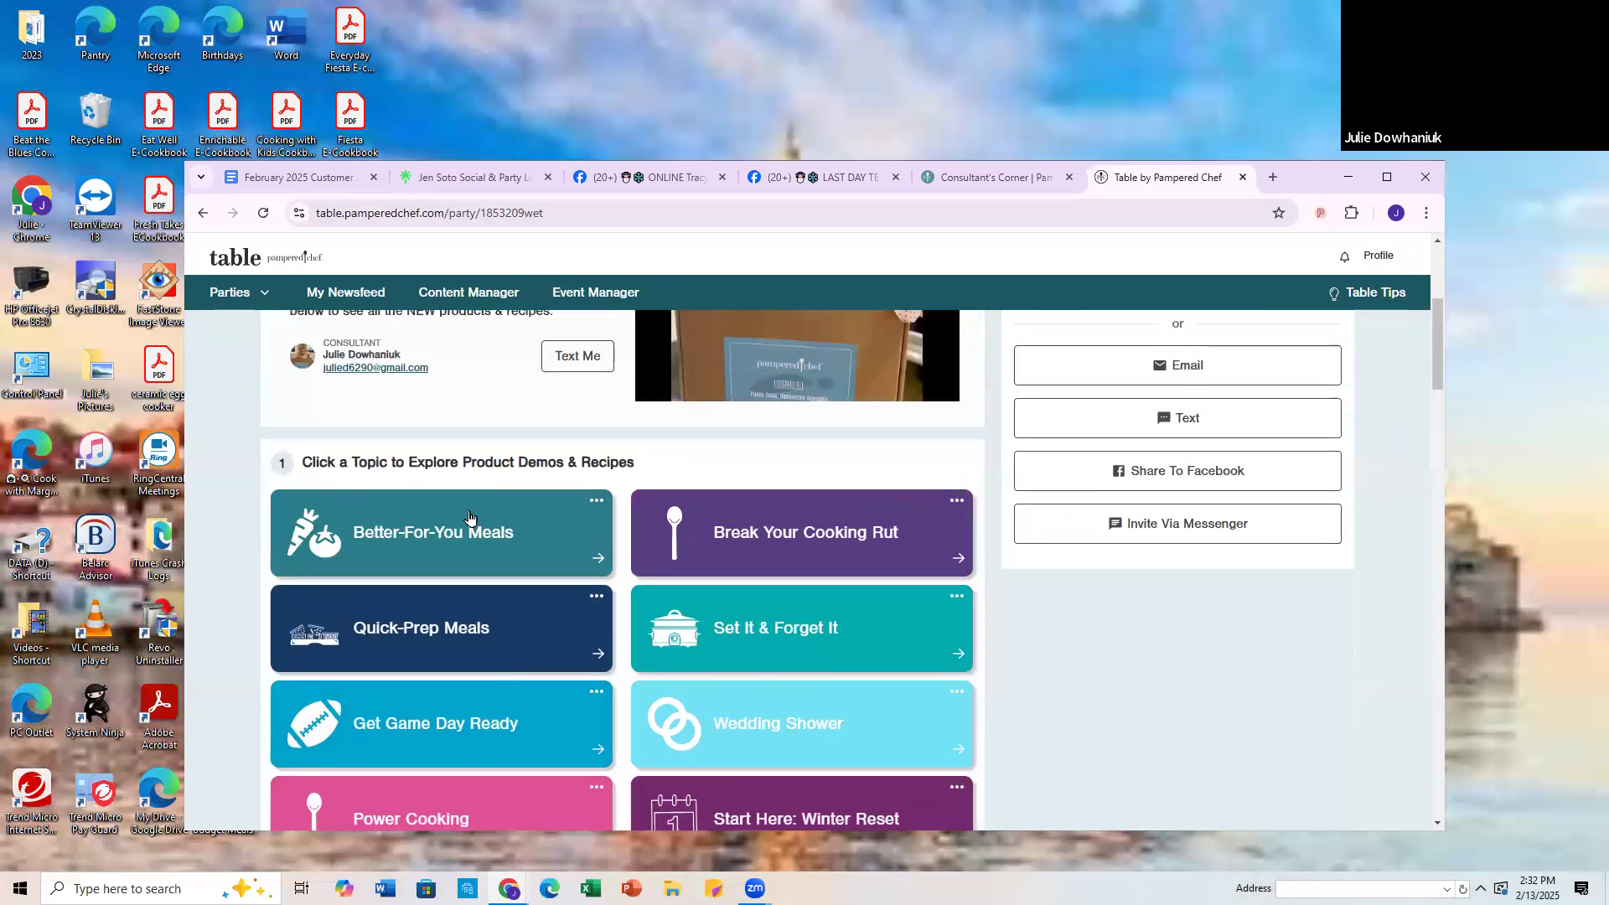
{"action": "left_click", "coordinate": [449, 548]}
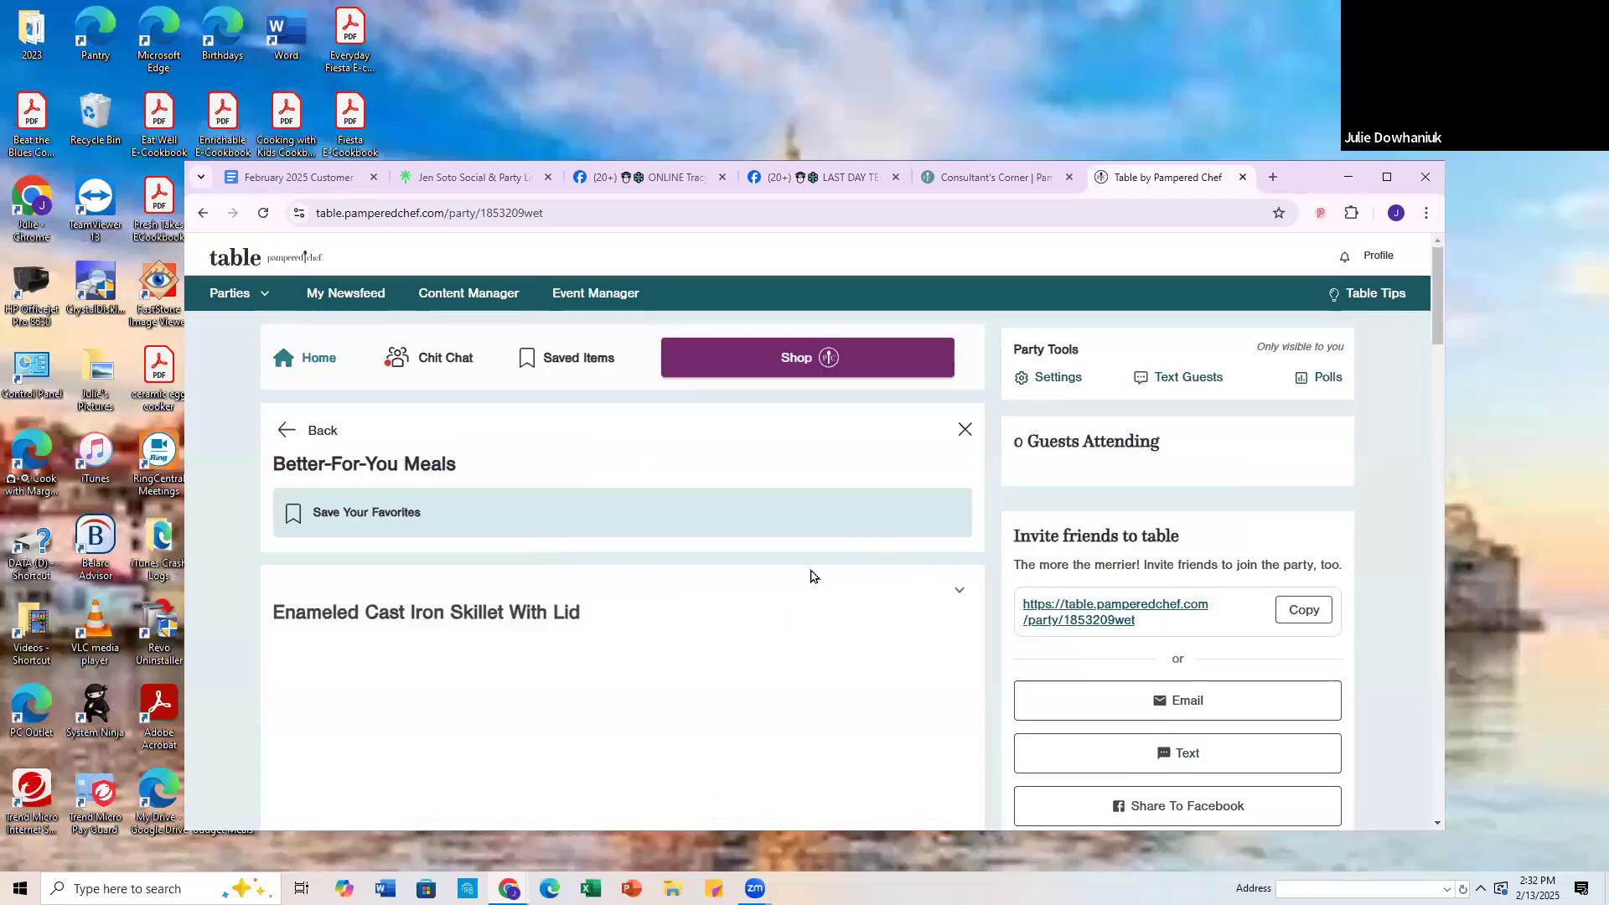
{"action": "scroll", "coordinate": [819, 632], "scroll_direction": "down", "scroll_amount": 6}
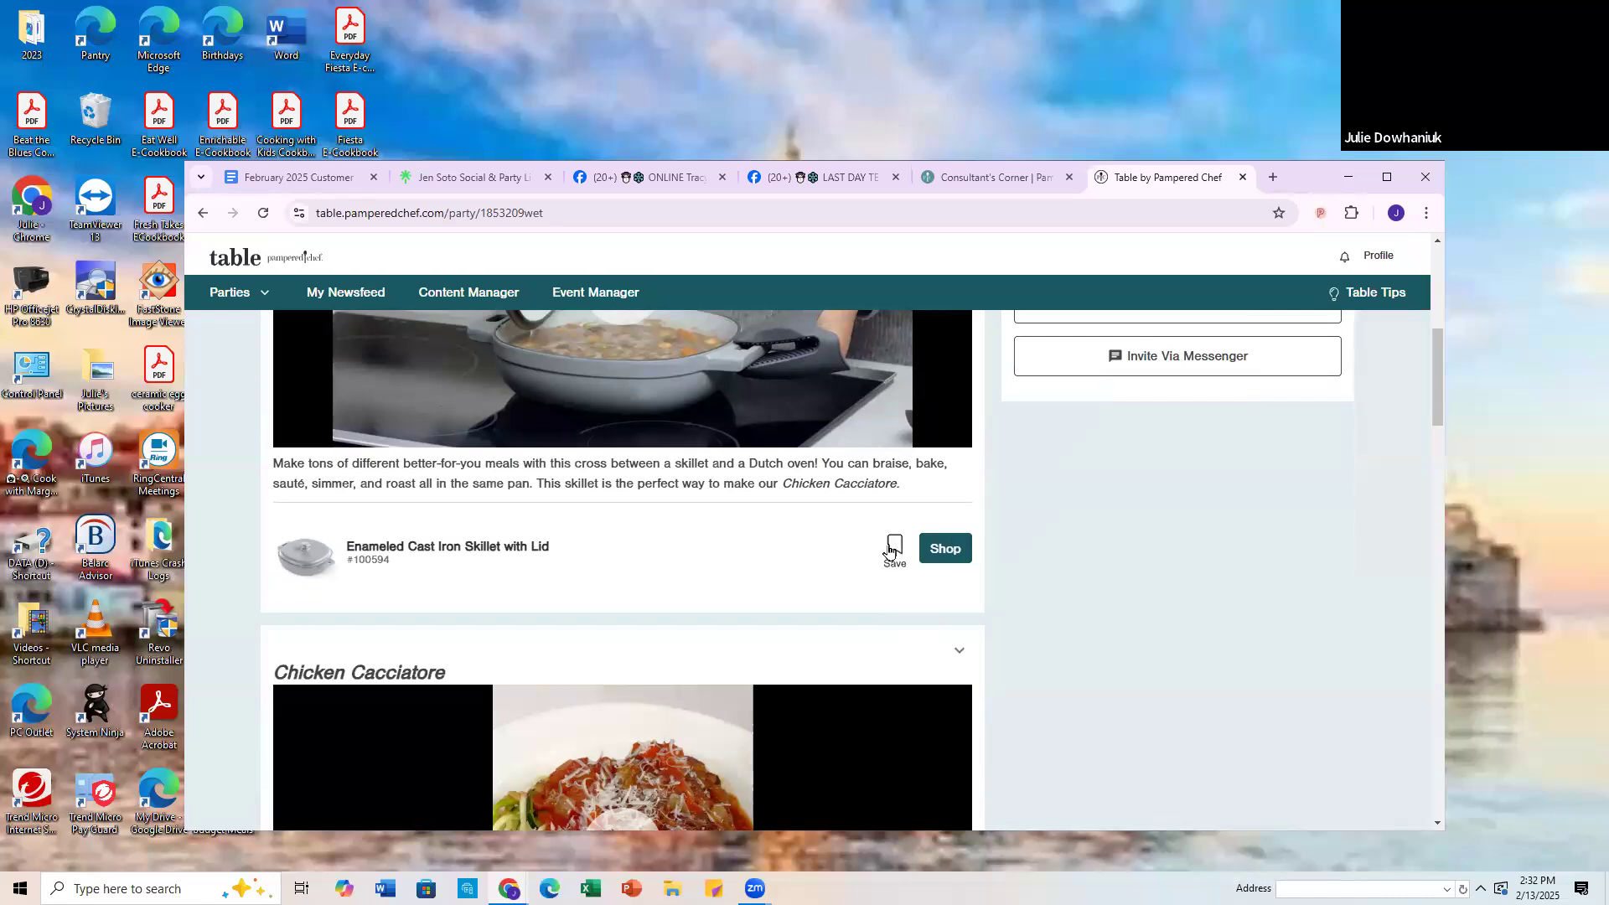
{"action": "scroll", "coordinate": [612, 698], "scroll_direction": "up", "scroll_amount": 7}
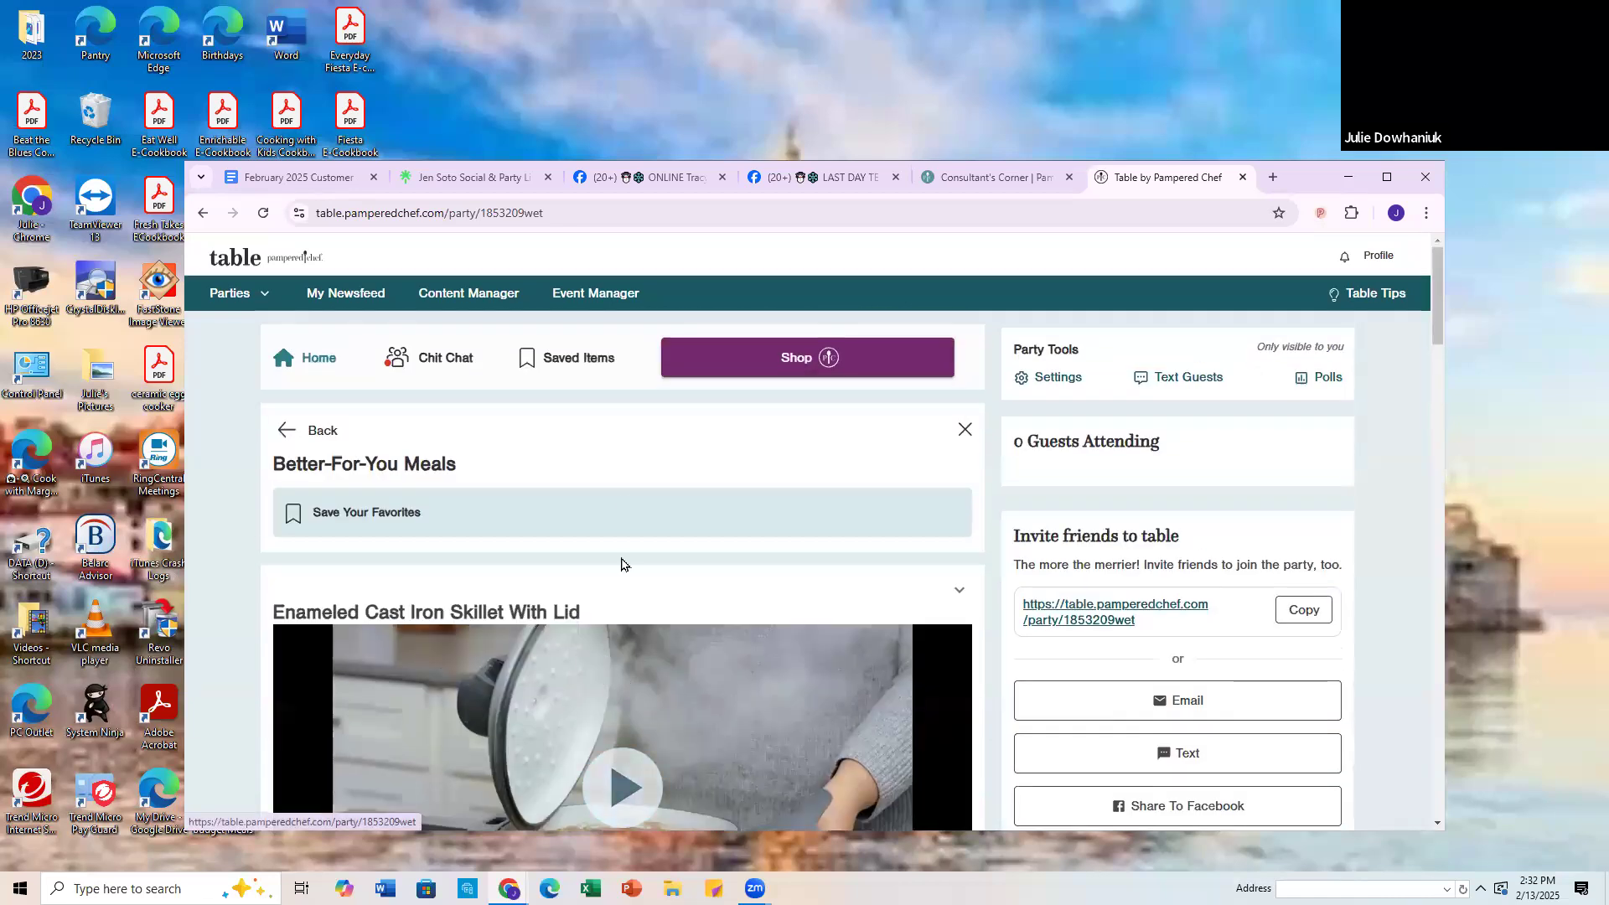
{"action": "left_click", "coordinate": [672, 181]}
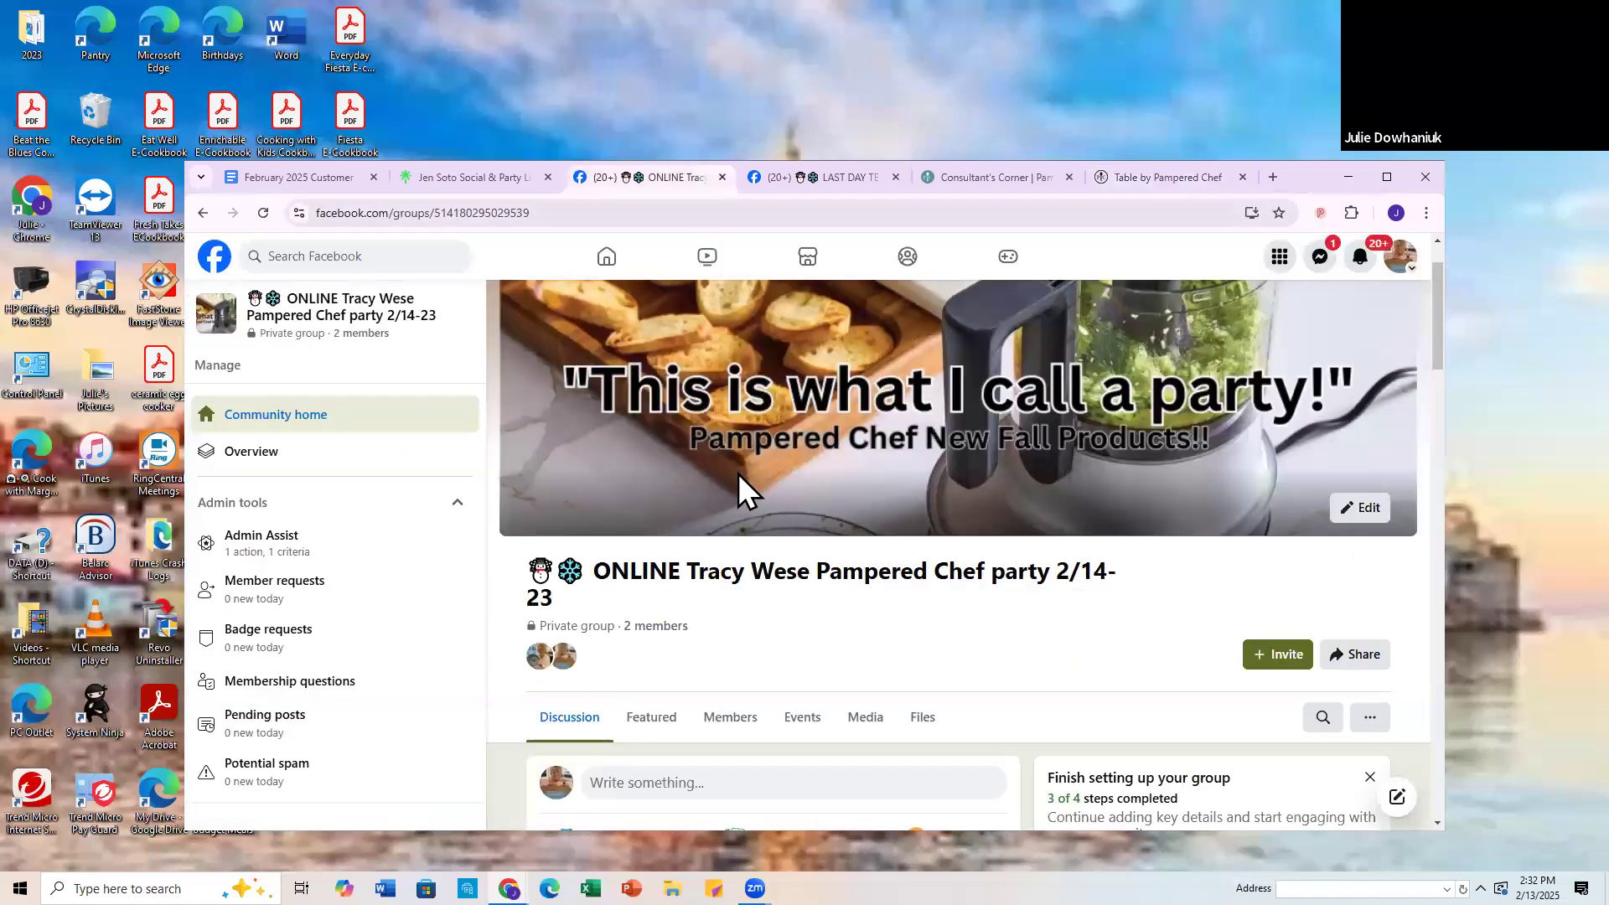